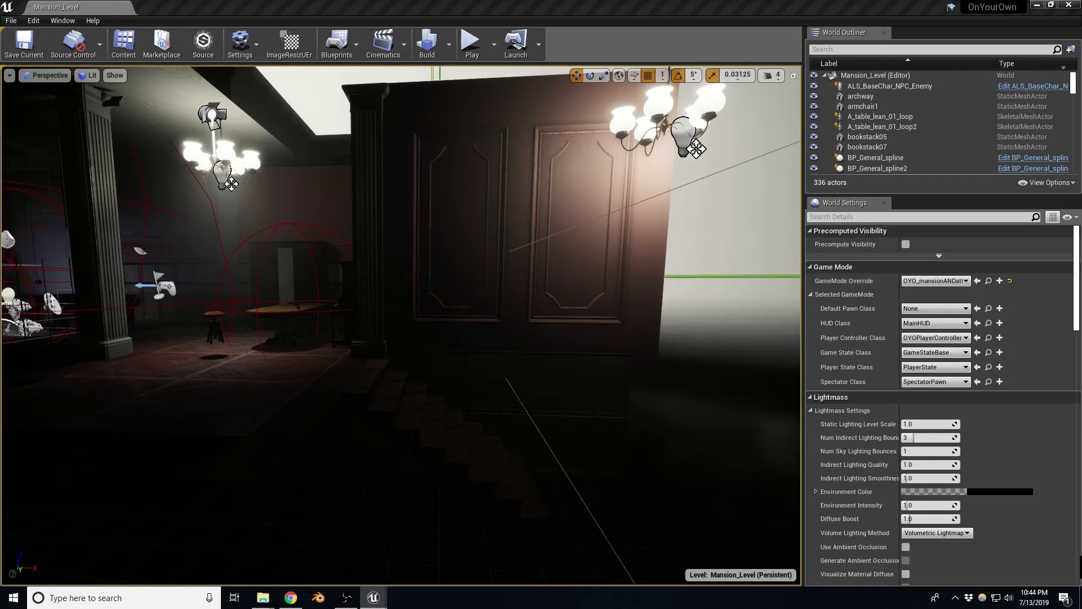
Select Piano_stool and move it from the open floor to beside the piano.
key(alt+Tab)
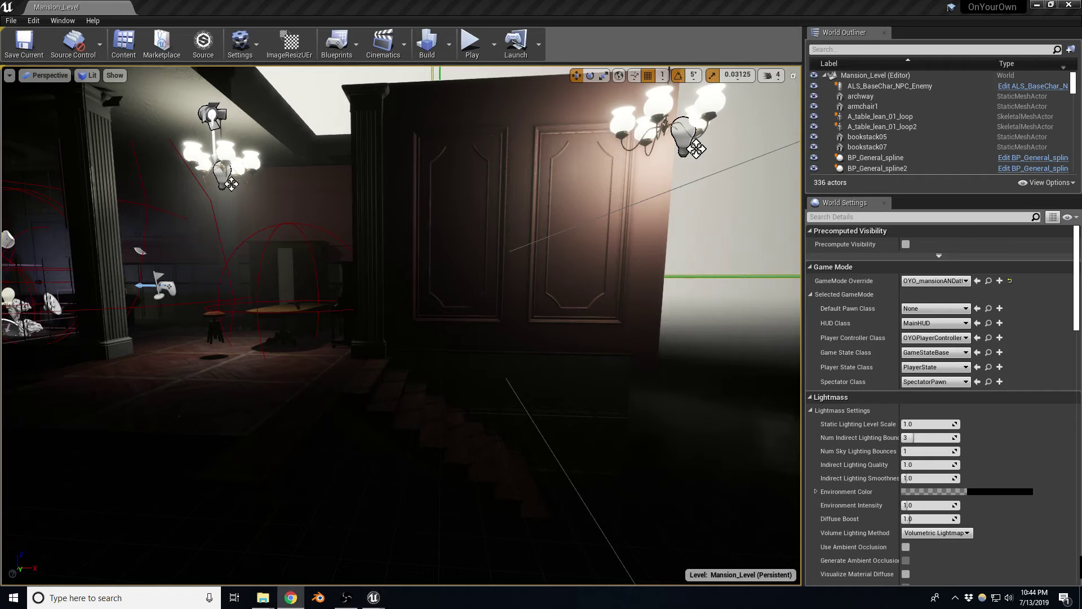
key(alt+Tab)
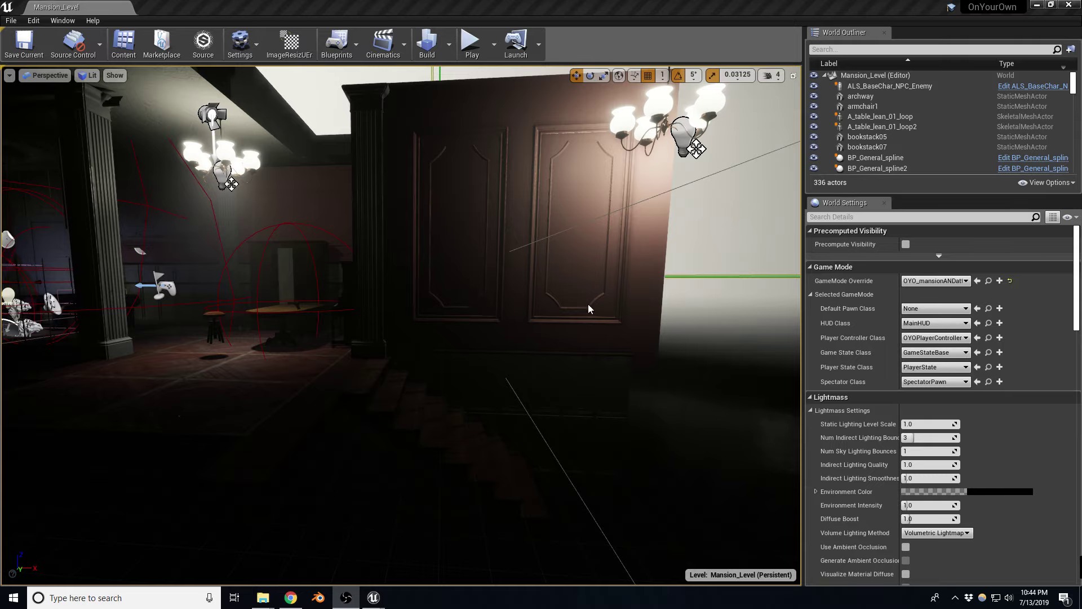
right_drag(400, 225, 282, 232)
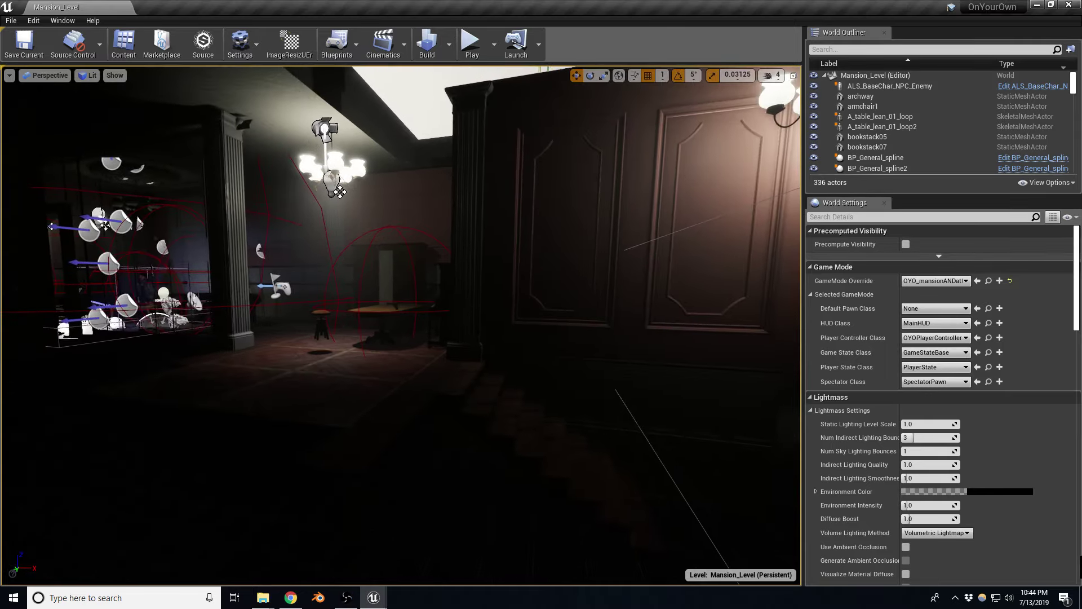
right_drag(357, 151, 339, 169)
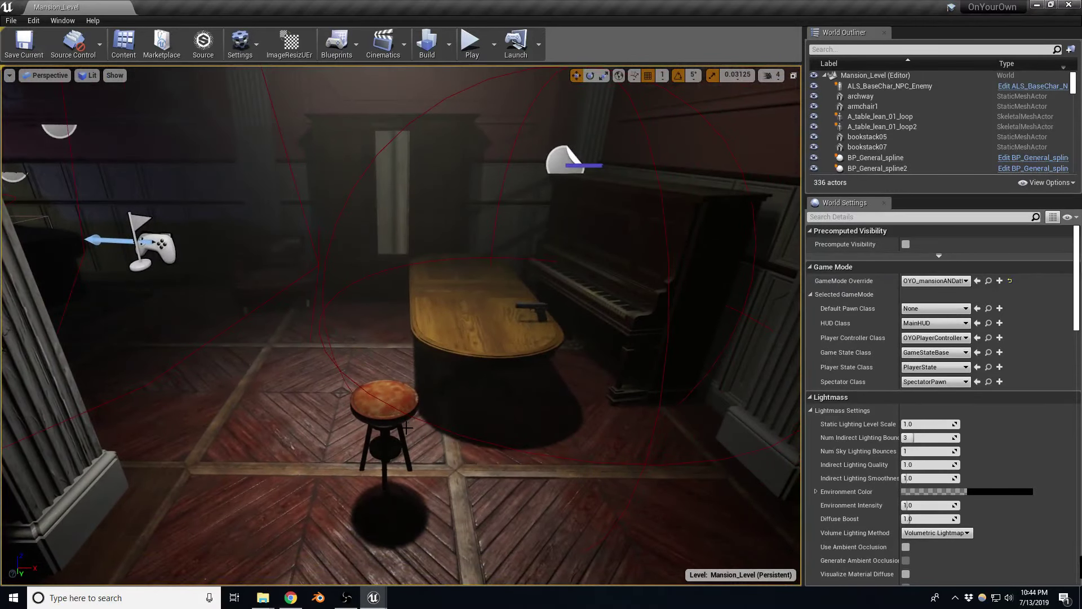
click(406, 428)
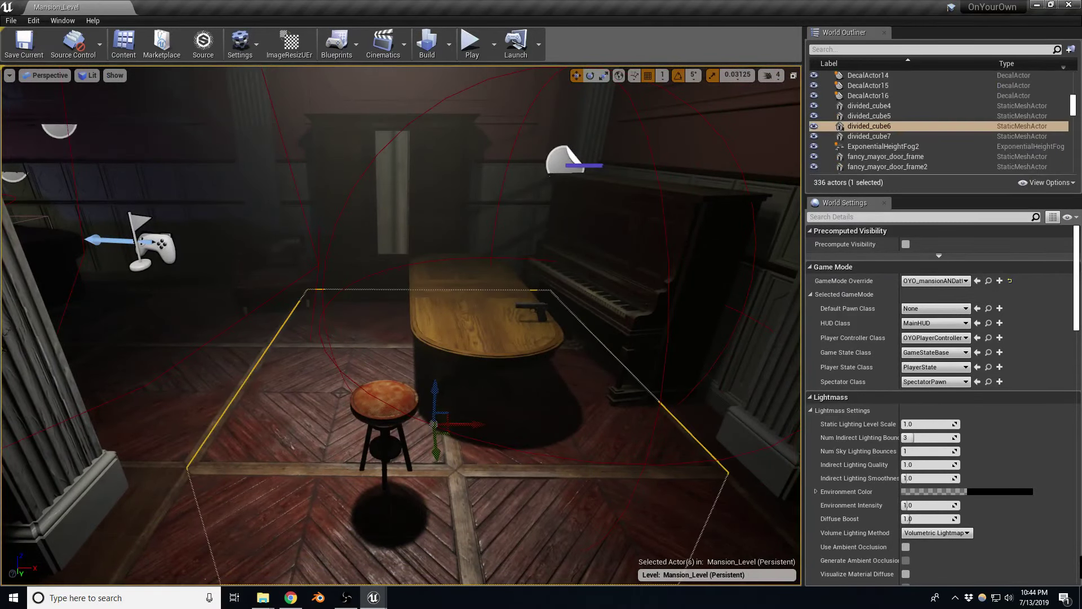
click(393, 470)
mouse_move(397, 477)
mouse_down()
mouse_move(576, 340)
mouse_move(576, 361)
mouse_up()
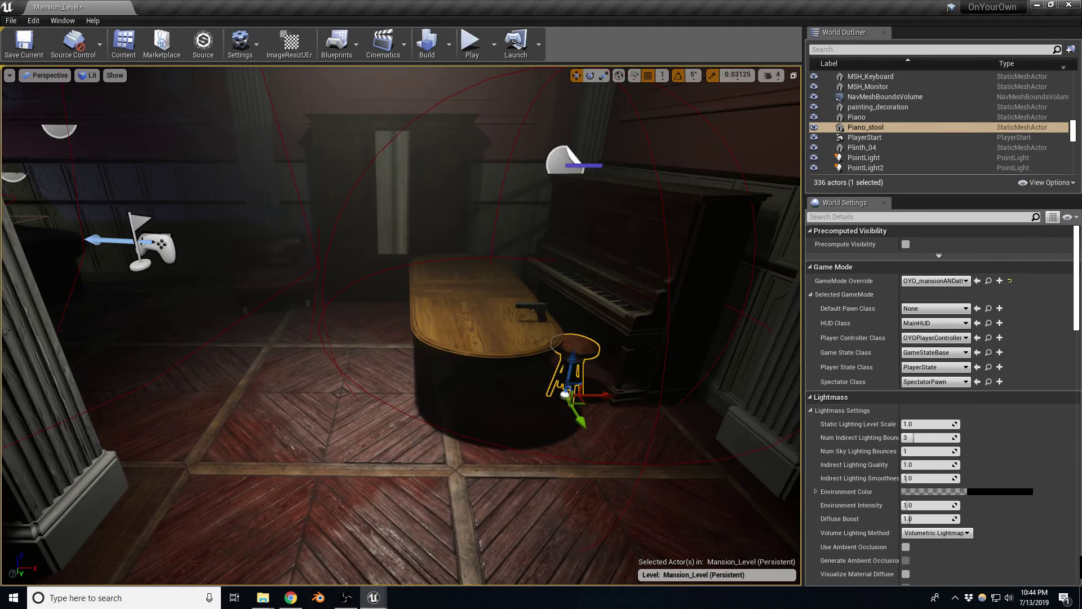
Select the two parquet floor tiles in front of the piano.
right_drag(576, 362, 576, 394)
click(403, 414)
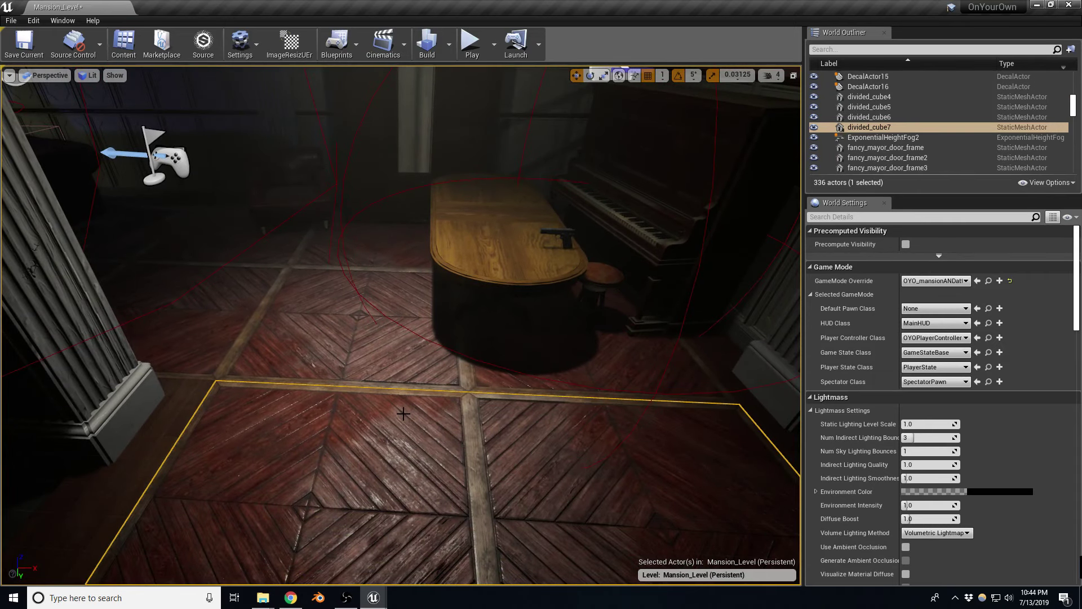
click(382, 367)
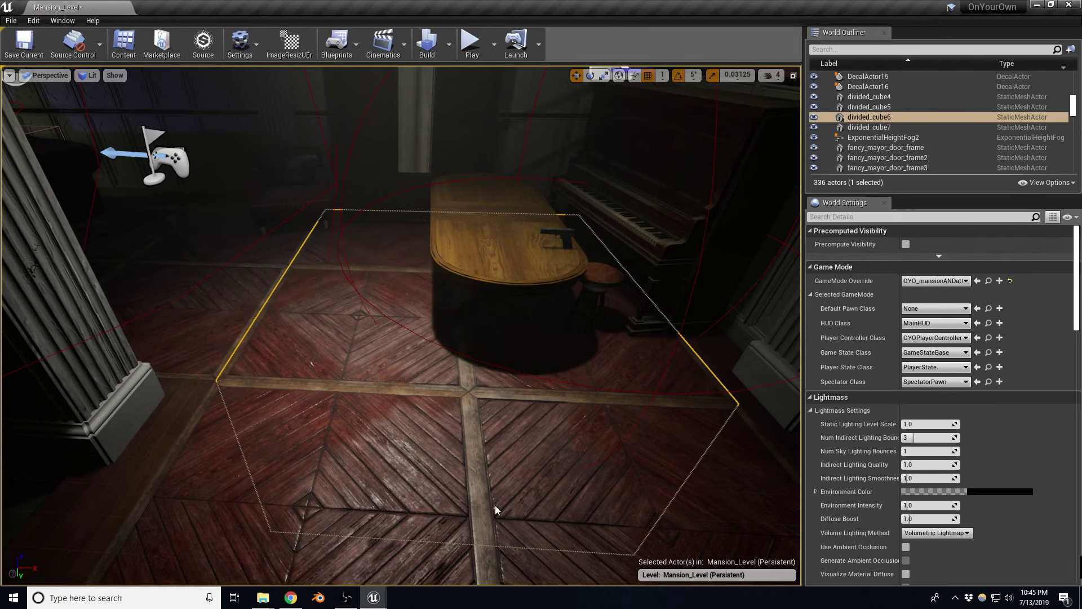
drag(443, 475, 473, 451)
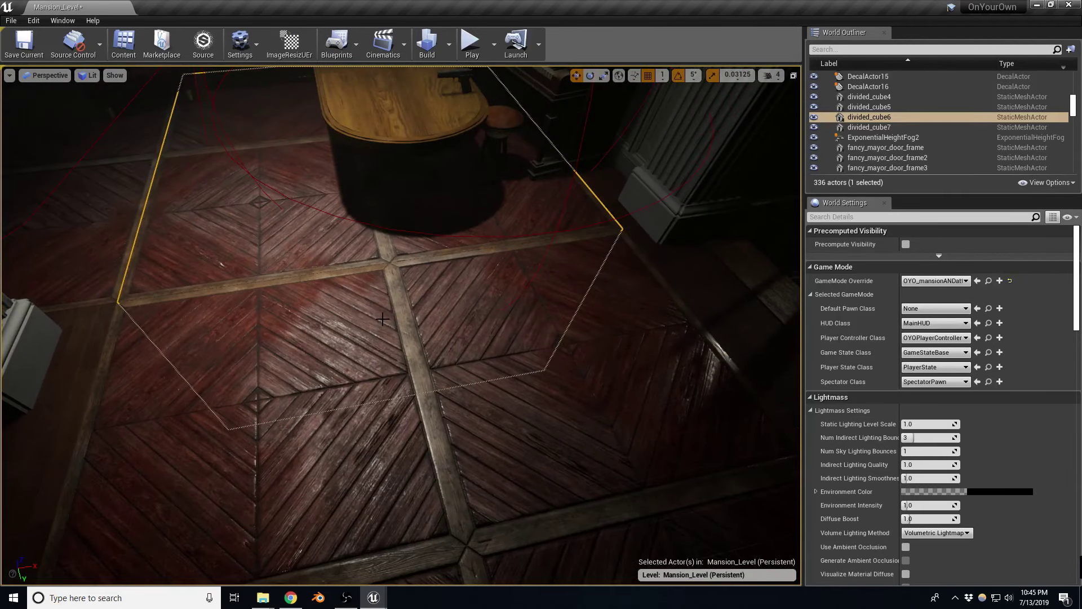
key(Escape)
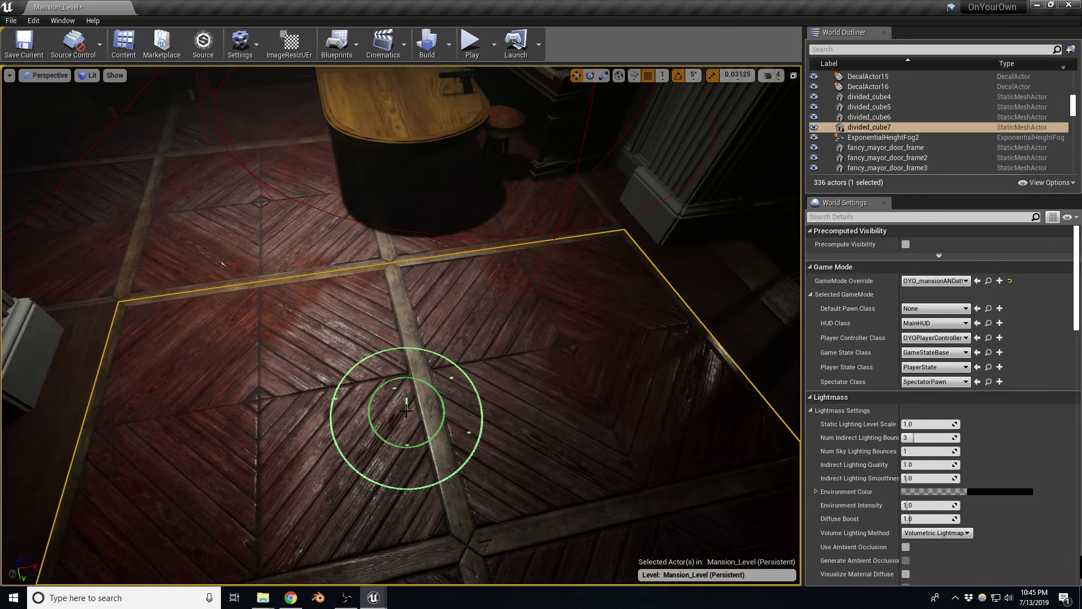
click(394, 434)
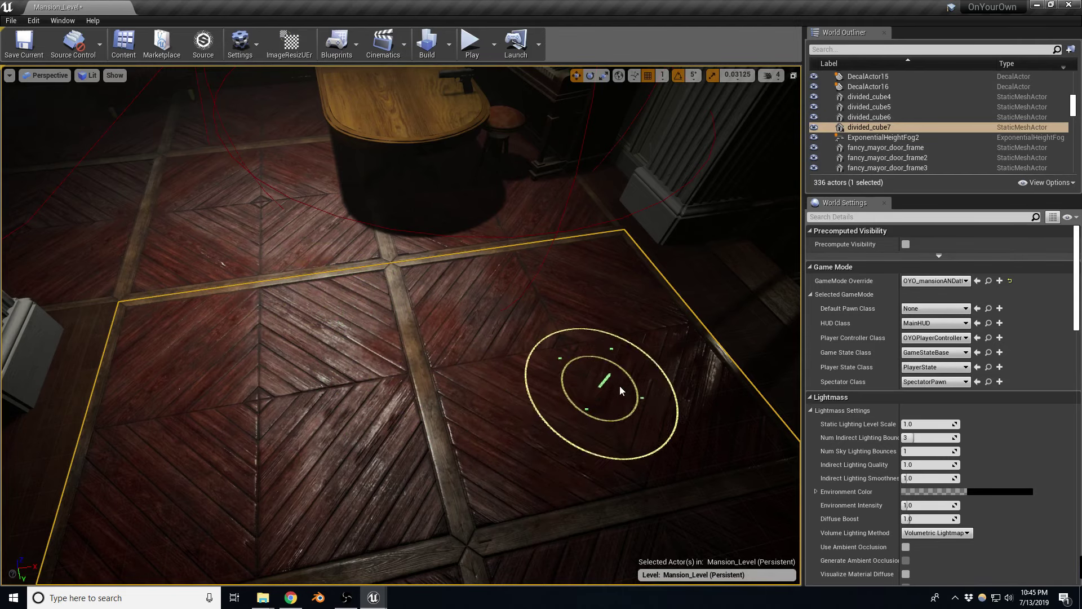
mouse_move(524, 423)
right_down()
mouse_move(637, 428)
mouse_move(526, 388)
right_up()
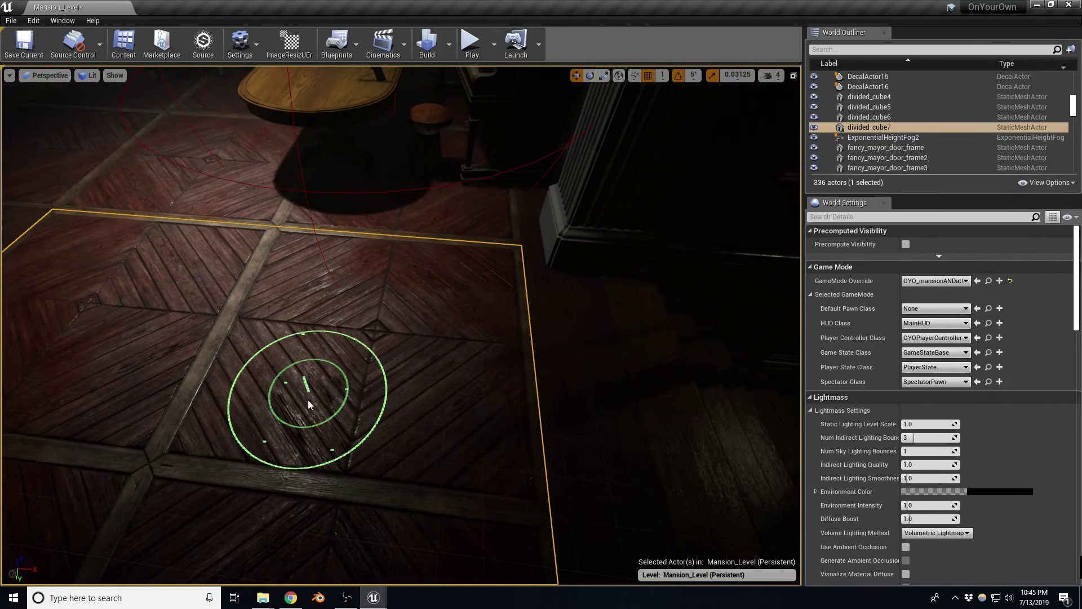
right_drag(307, 400, 242, 394)
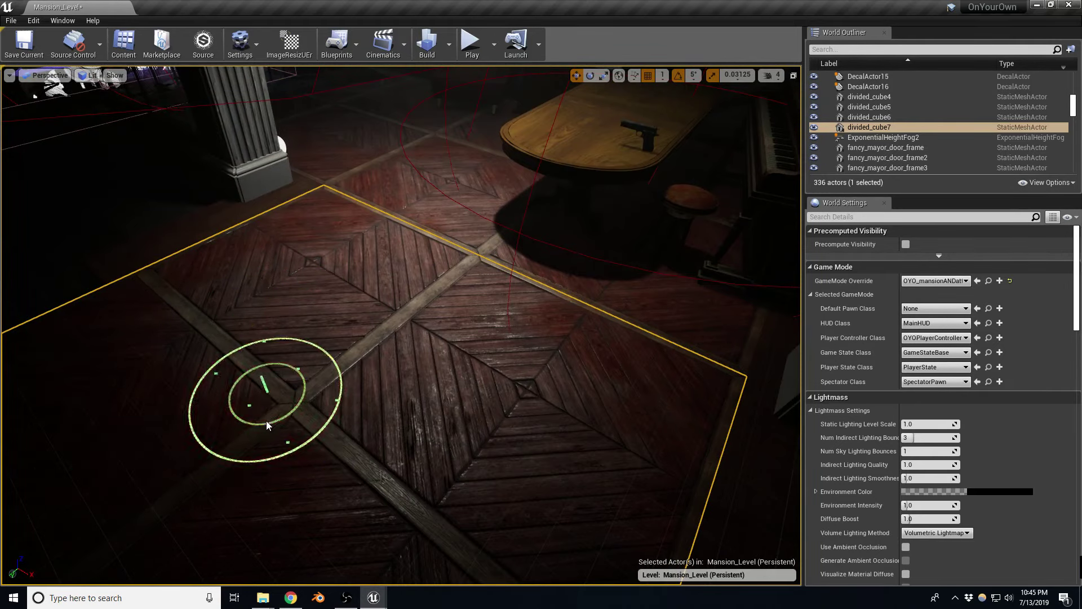
right_drag(291, 443, 291, 366)
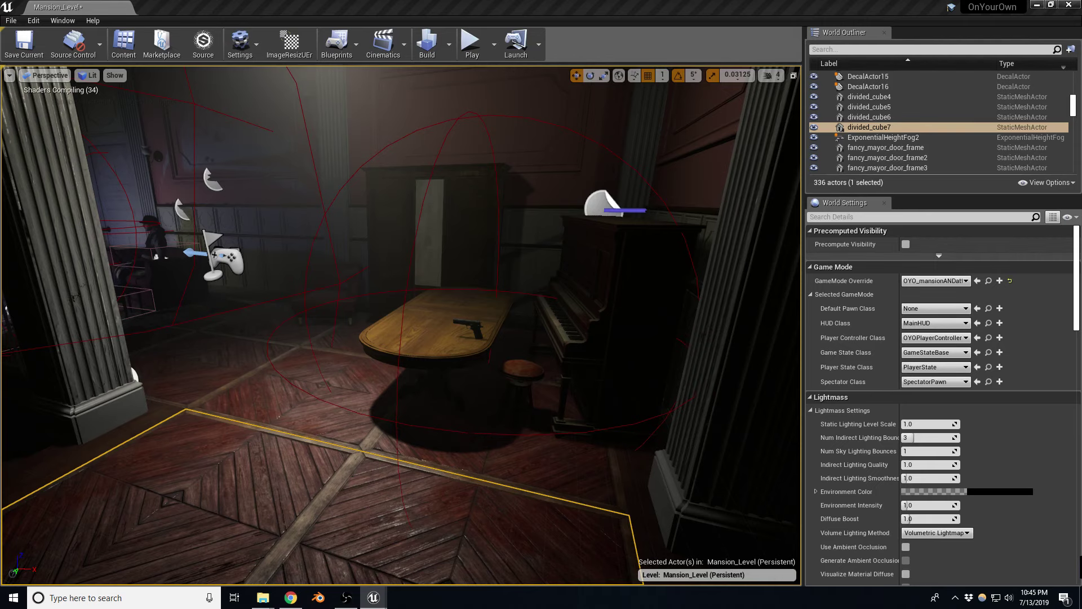
Drop painting_decoration into the room and rotate it upright to face the room.
drag(3, 394, 505, 438)
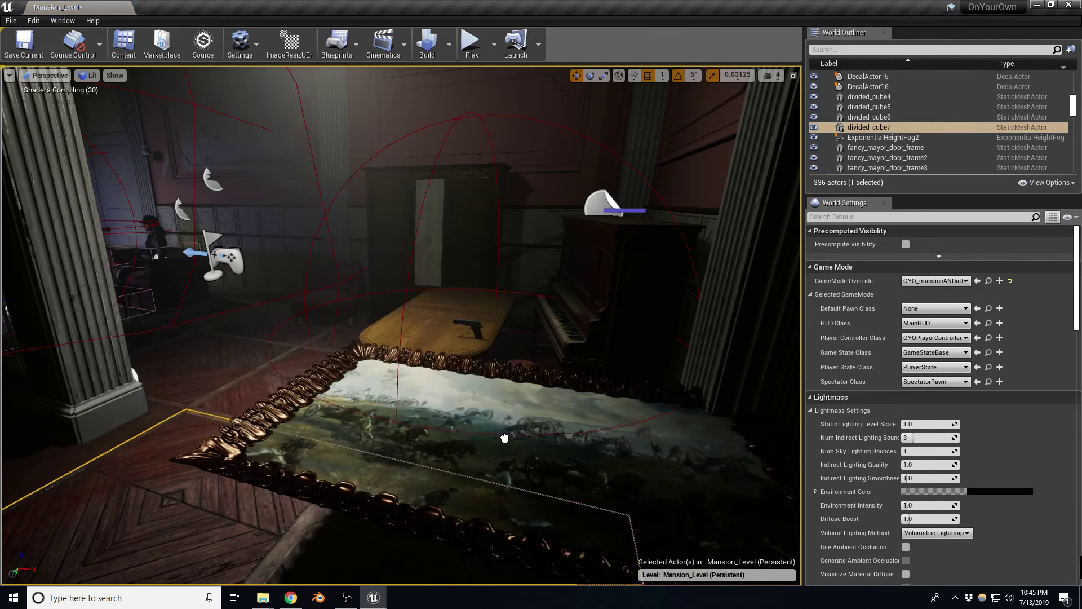
drag(387, 410, 387, 409)
scroll(298, 148, down, 5)
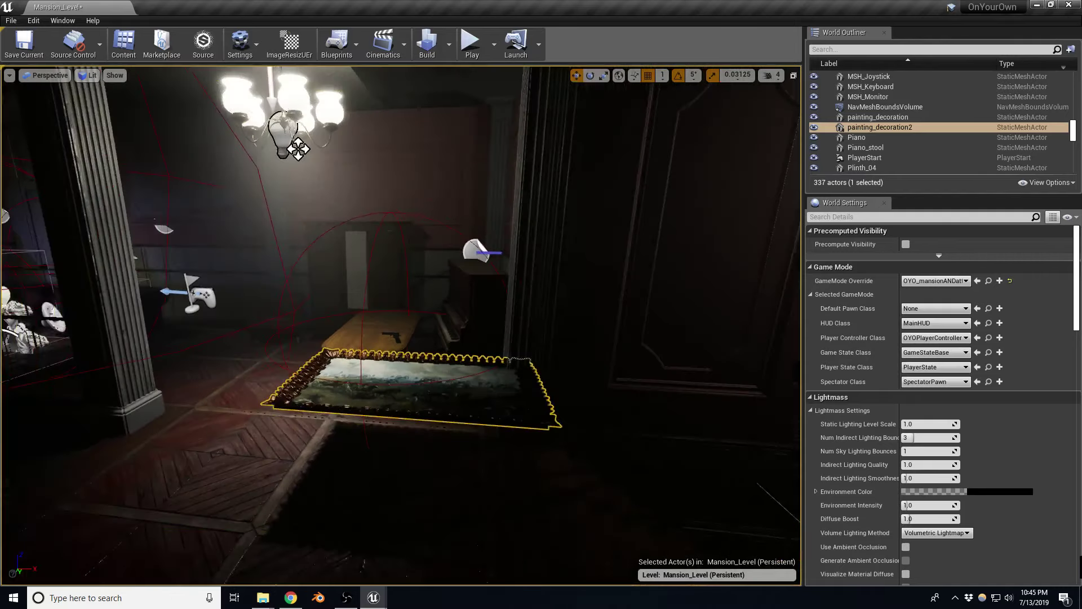
right_drag(298, 148, 246, 180)
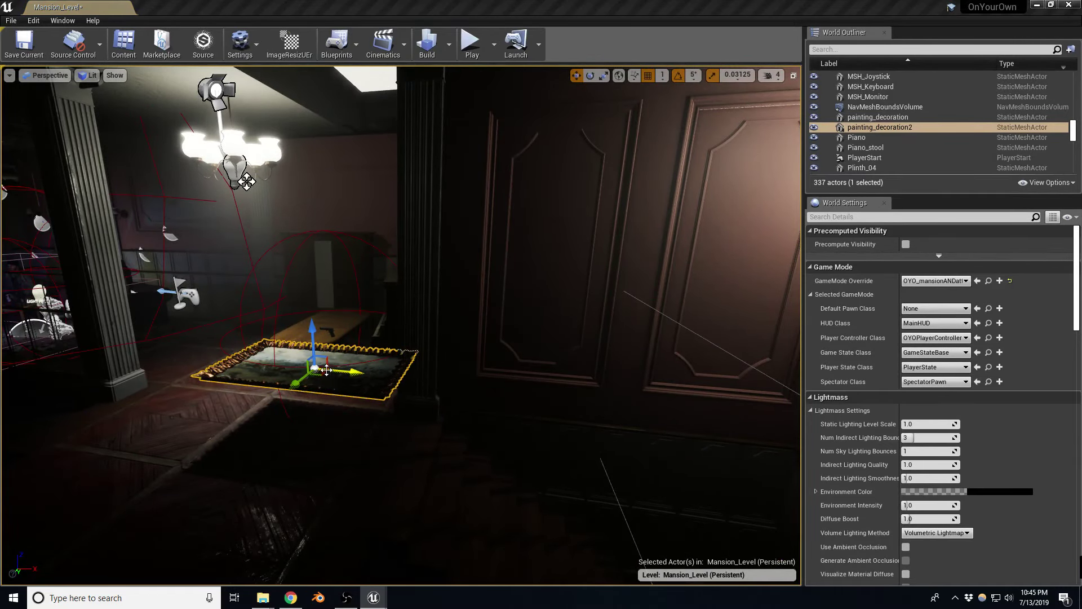
key(e)
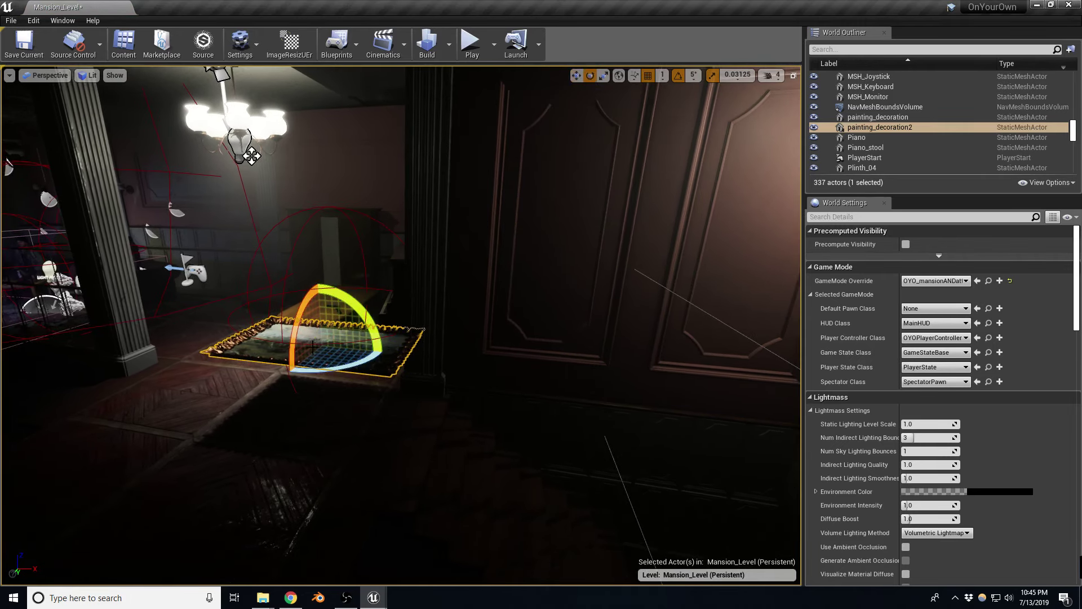
mouse_move(315, 338)
mouse_down()
mouse_move(319, 315)
mouse_move(285, 397)
mouse_up()
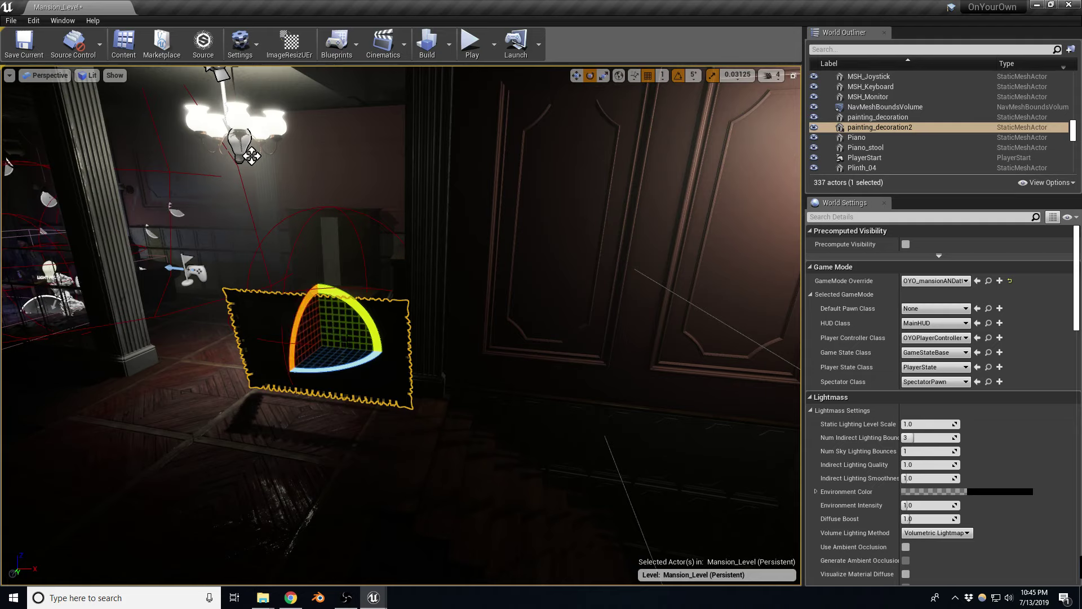
Move the painting onto the right wall, up on the upper panel above the wainscot.
key(w)
mouse_move(324, 350)
mouse_down()
mouse_move(664, 244)
mouse_move(667, 381)
mouse_up()
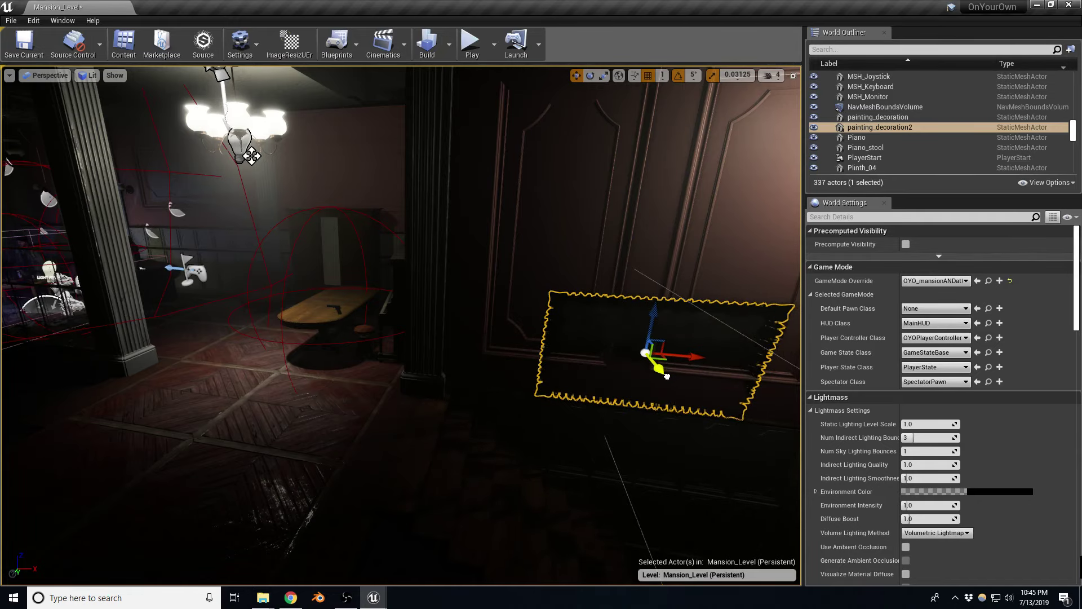
drag(655, 353, 694, 127)
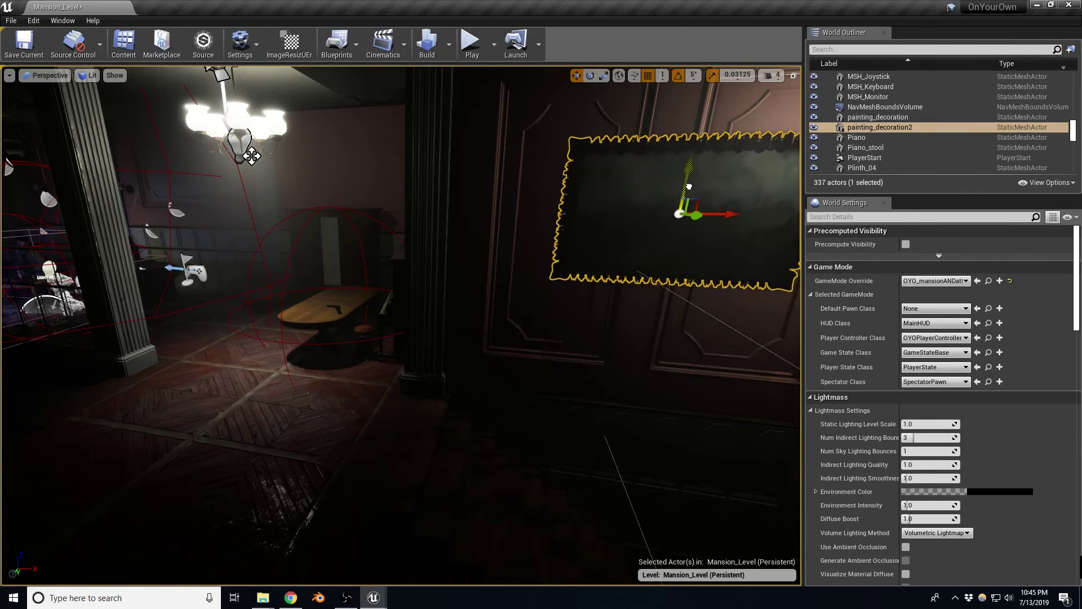
right_drag(664, 222, 664, 170)
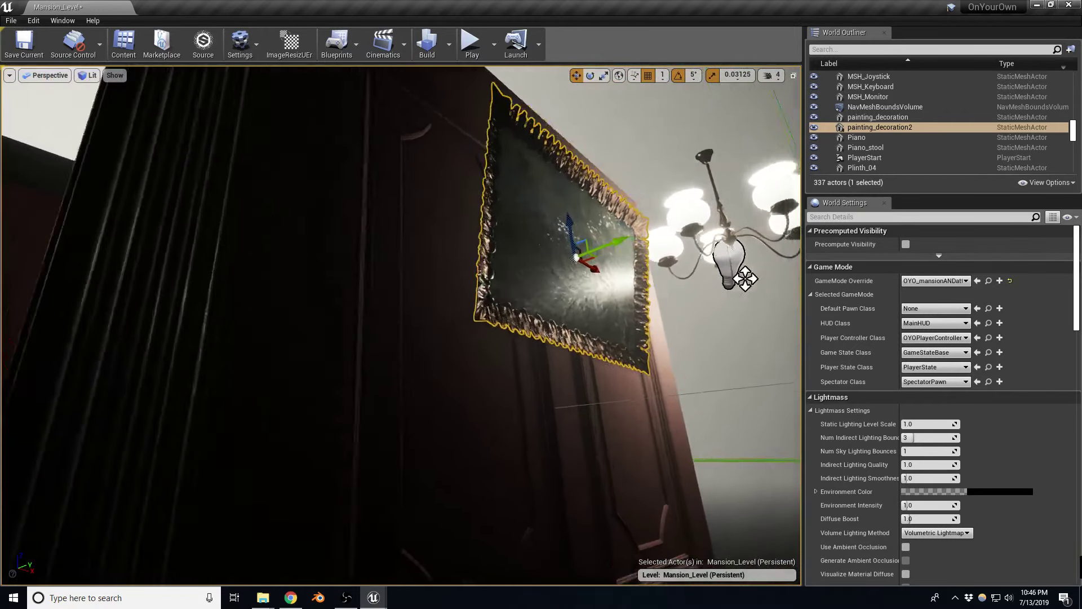
right_drag(481, 237, 481, 207)
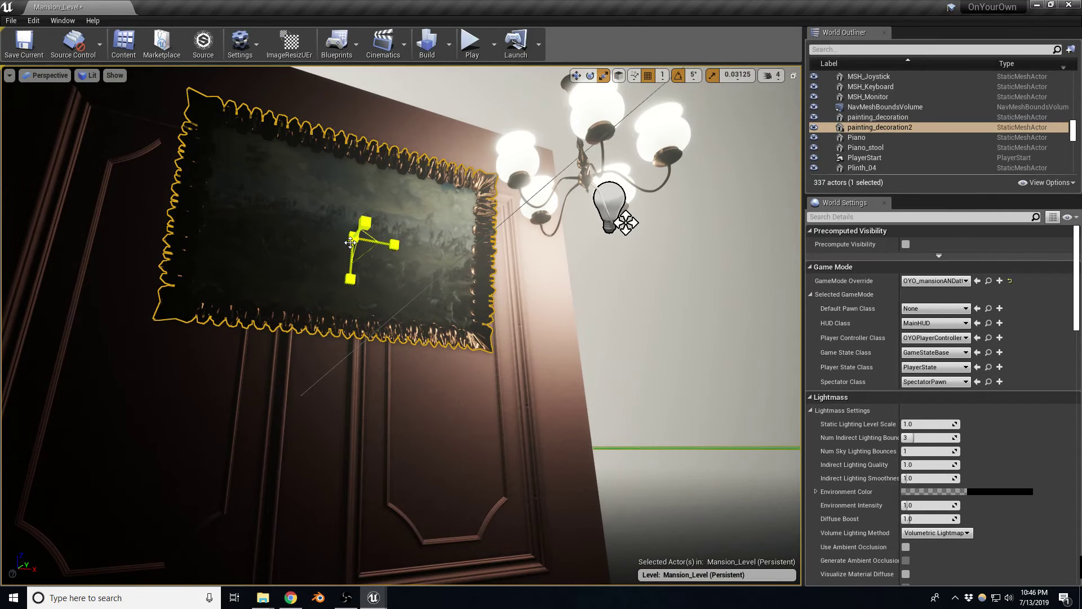
Scale the painting up uniformly and nudge its position on the wall.
drag(351, 245, 383, 226)
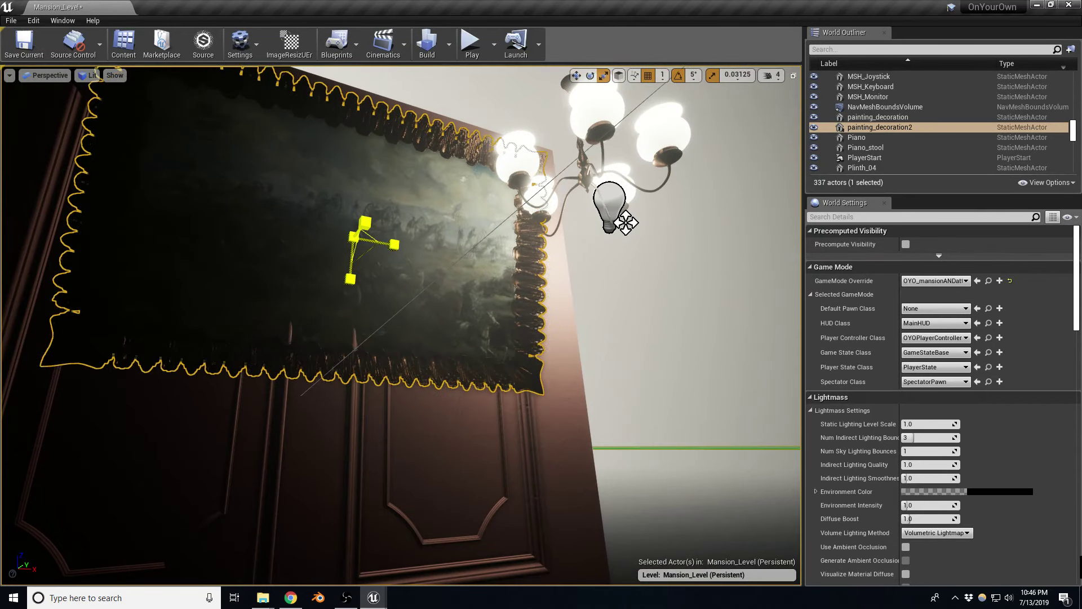
key(w)
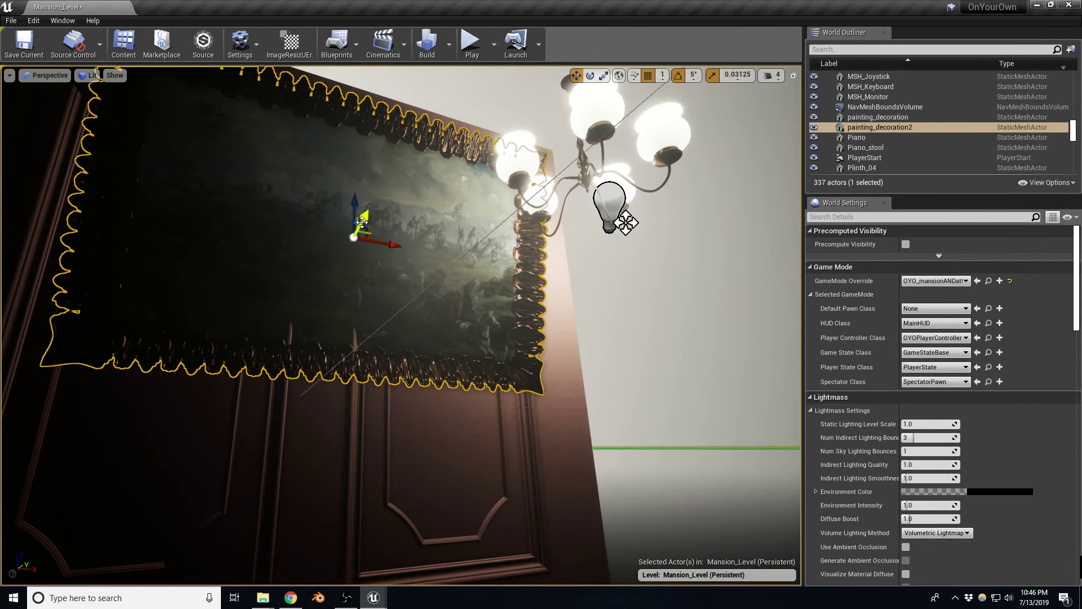
drag(363, 222, 365, 221)
right_drag(418, 261, 428, 248)
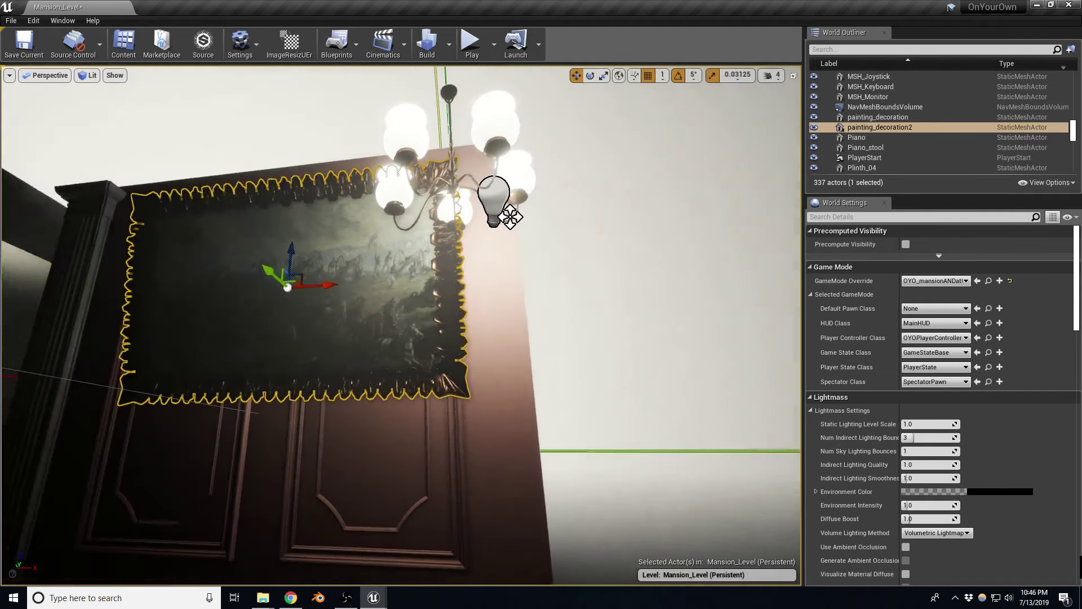
Deselect the painting, look over the room and start play-testing the level.
key(Escape)
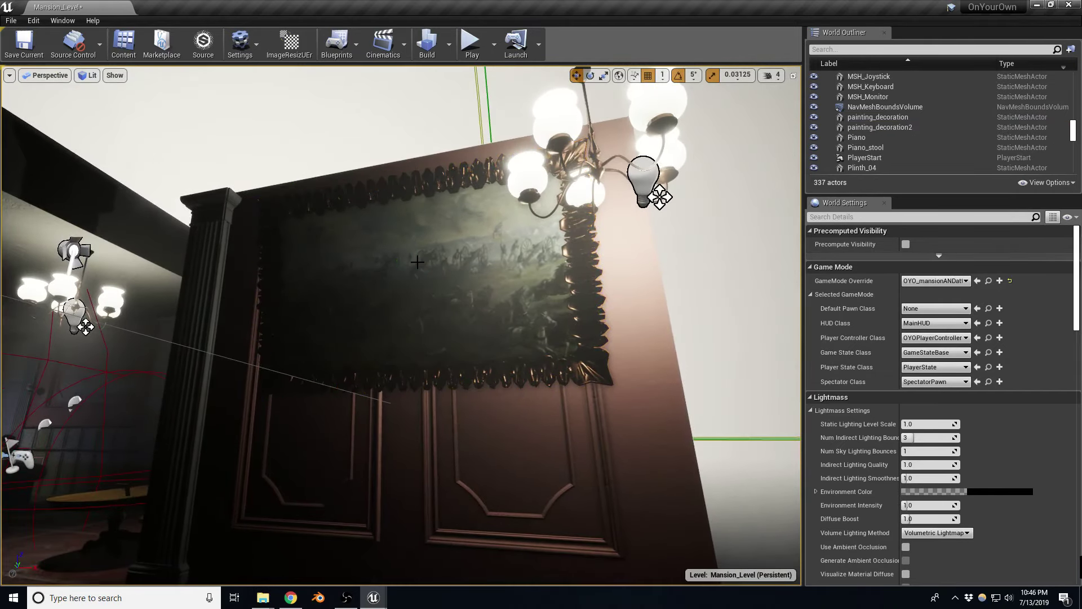
right_drag(420, 286, 420, 286)
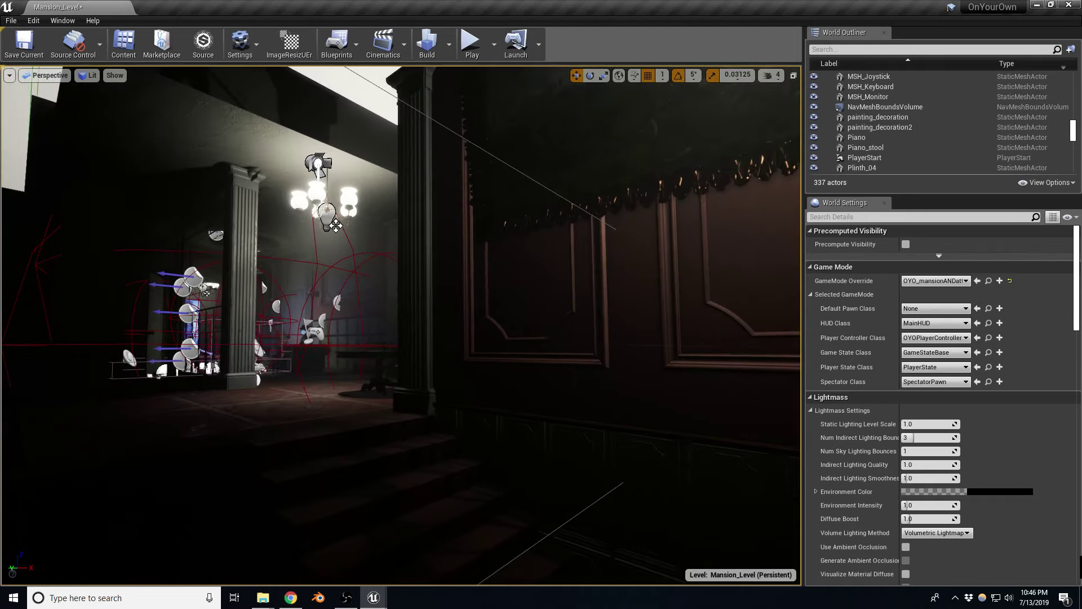
right_drag(437, 374, 437, 374)
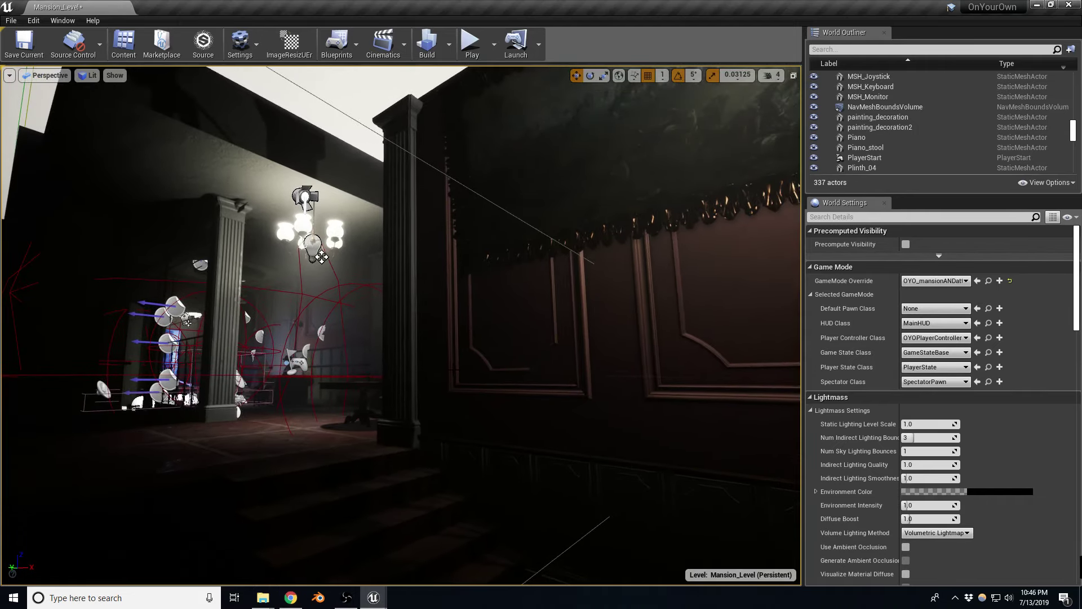
key(alt+p)
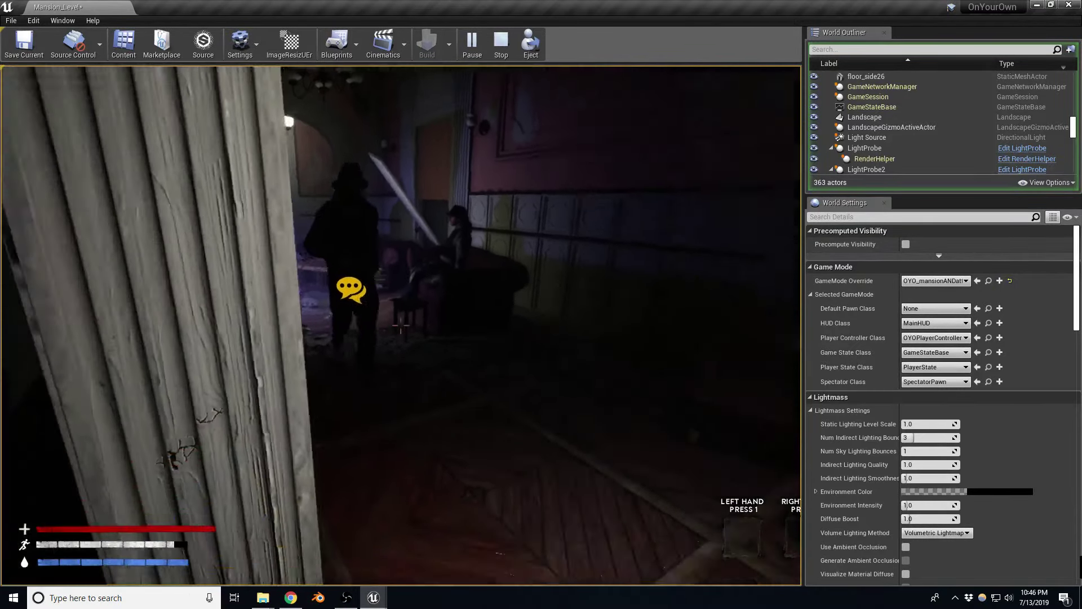
Stop the running play session and start a new play test.
key(Escape)
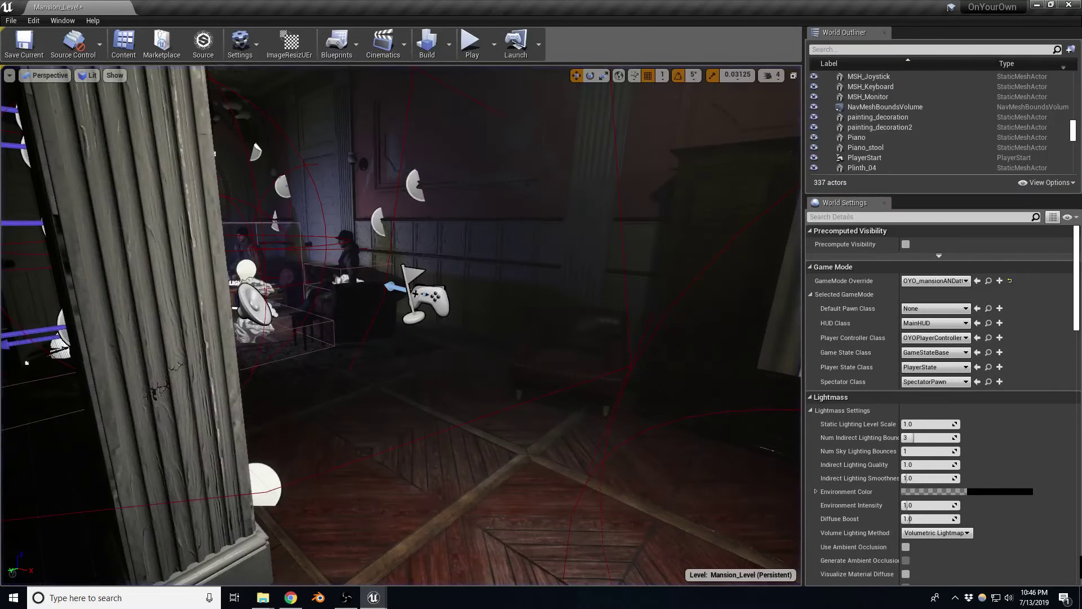
key(a)
key(alt+p)
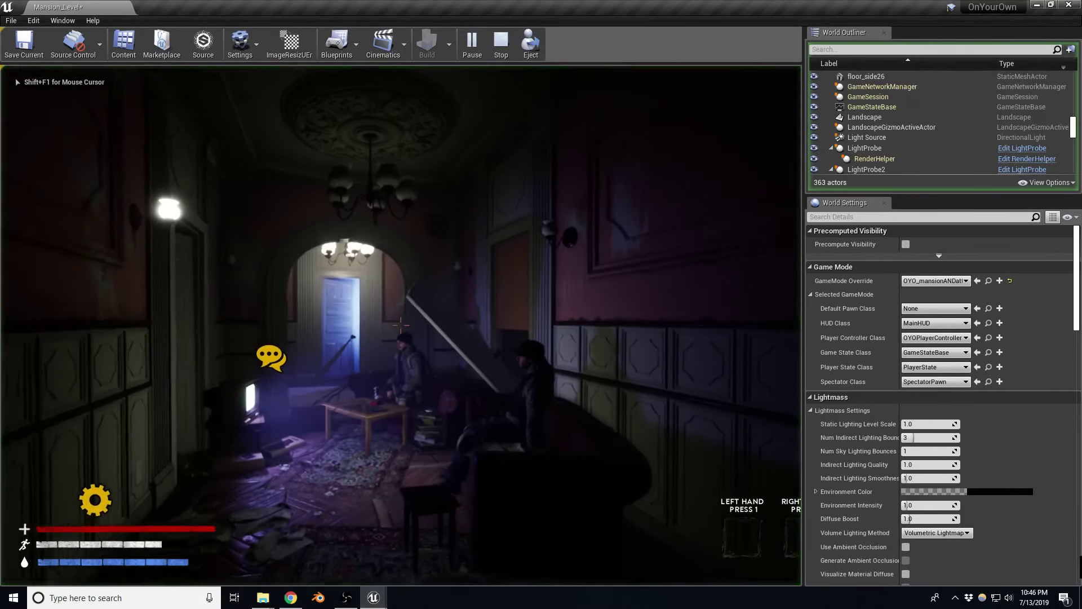
Walk to the table, pick up the pistol and equip it from the backpack inventory.
key(w)
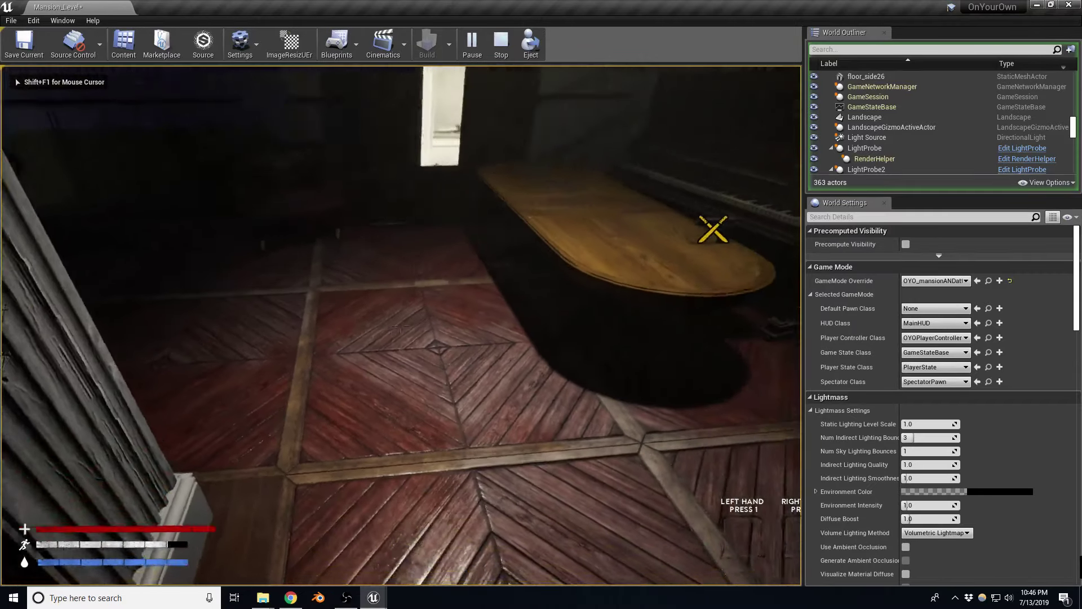
key(e)
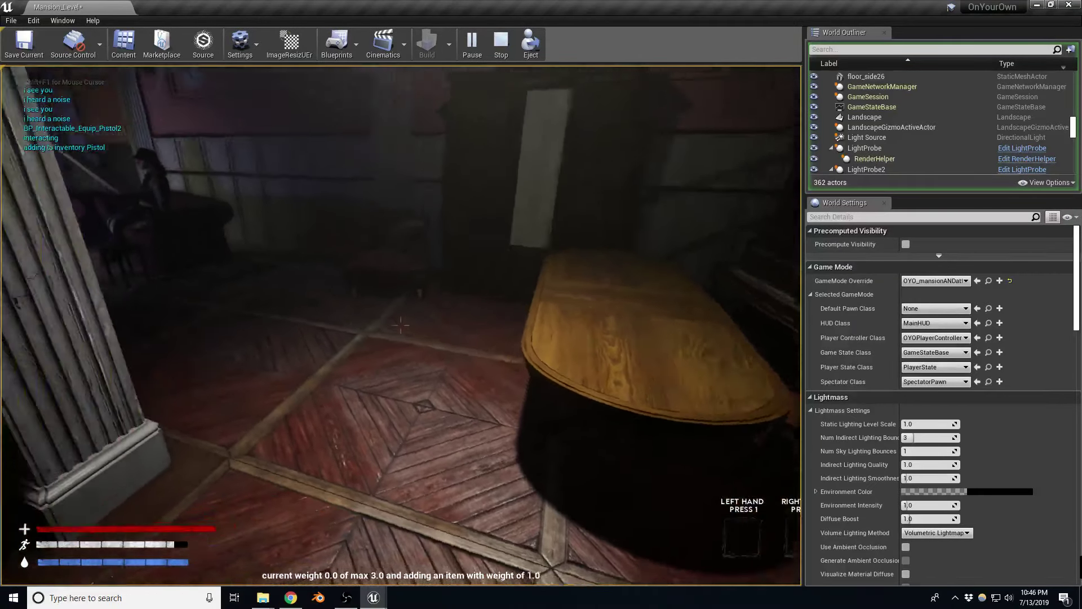
key(i)
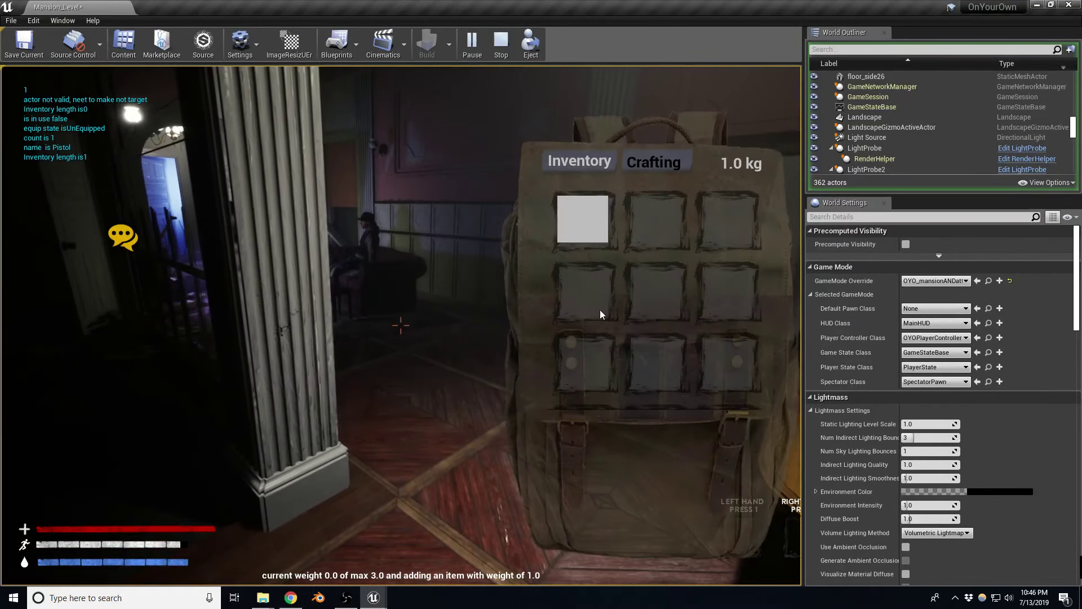
click(586, 226)
click(597, 323)
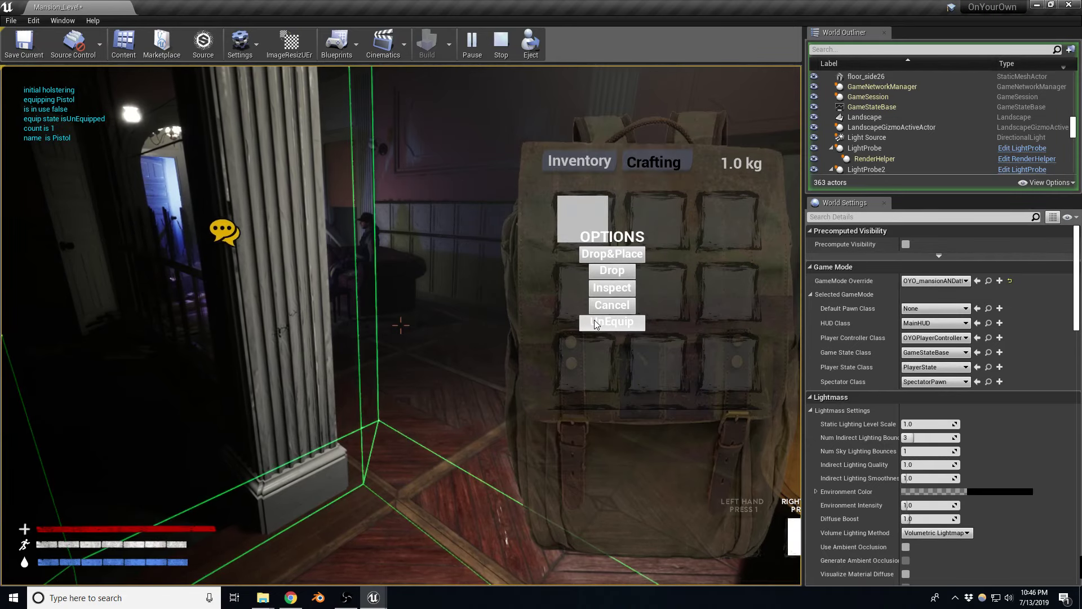
key(i)
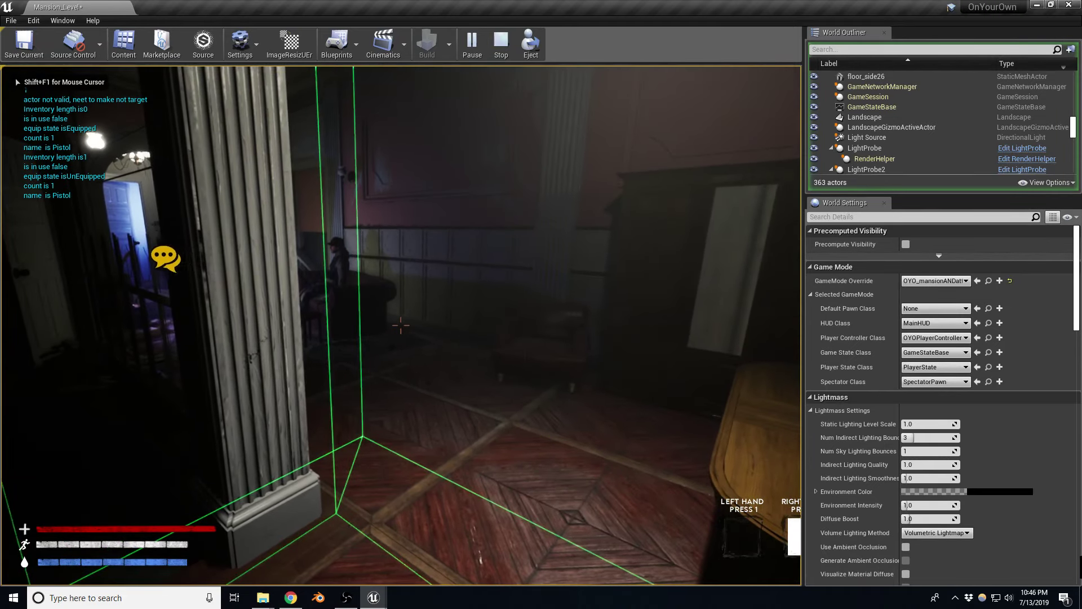
Switch the game view to fullscreen with F11 and draw the equipped pistol.
key(2)
key(shift+F1)
key(F11)
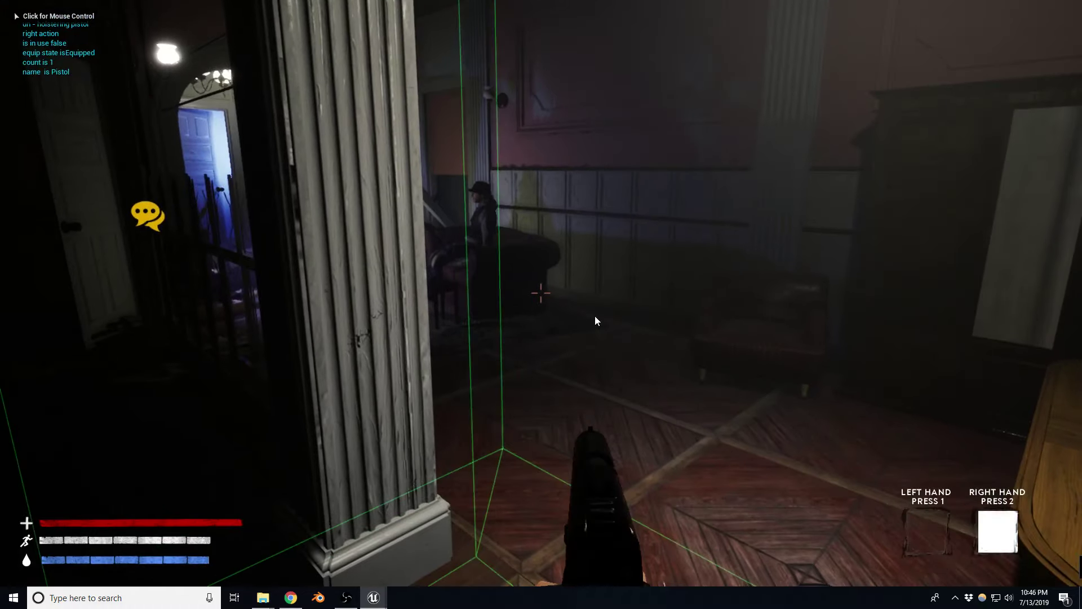
click(566, 313)
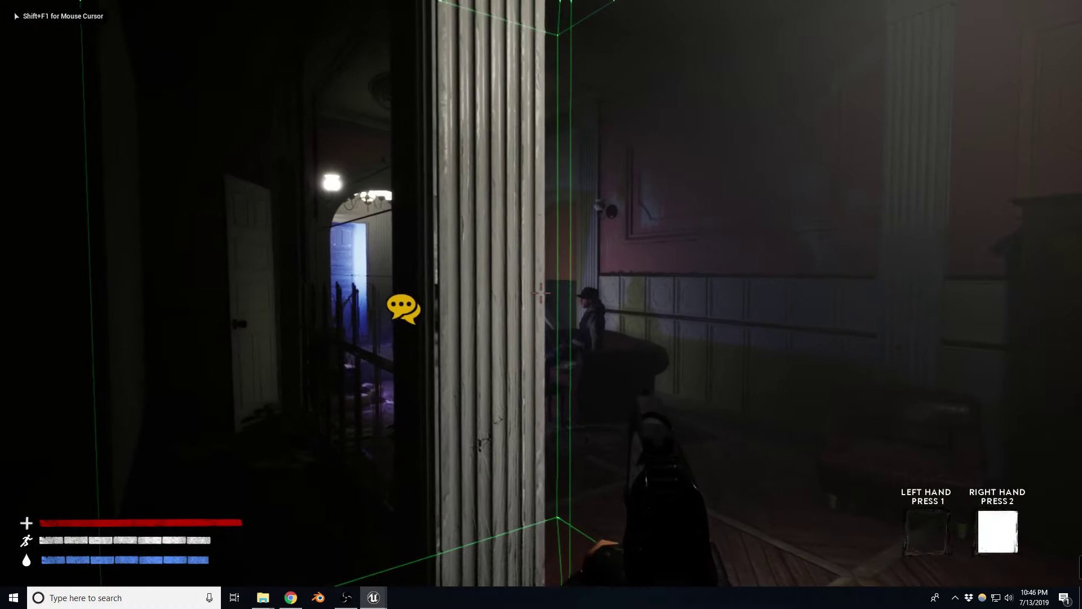
Walk past the column and shoot the NPC by the doorway.
key(w)
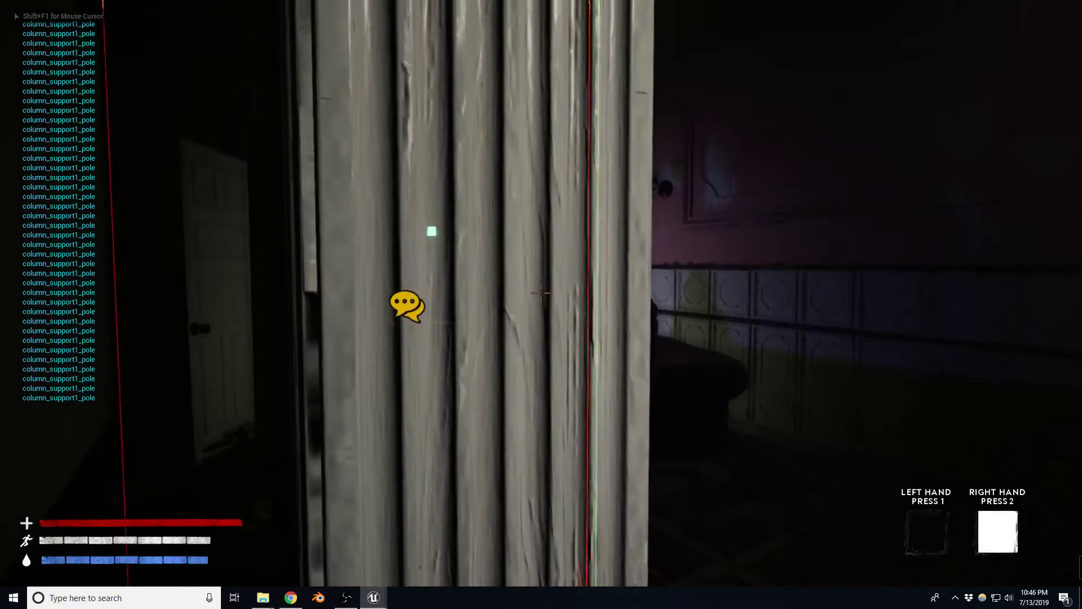
key(d)
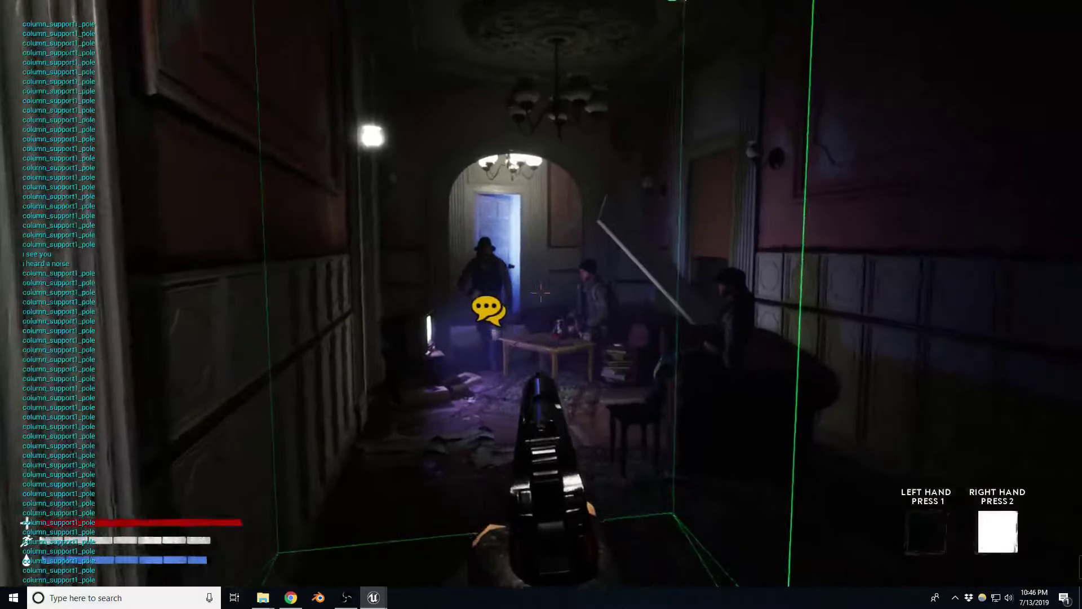
click(540, 292)
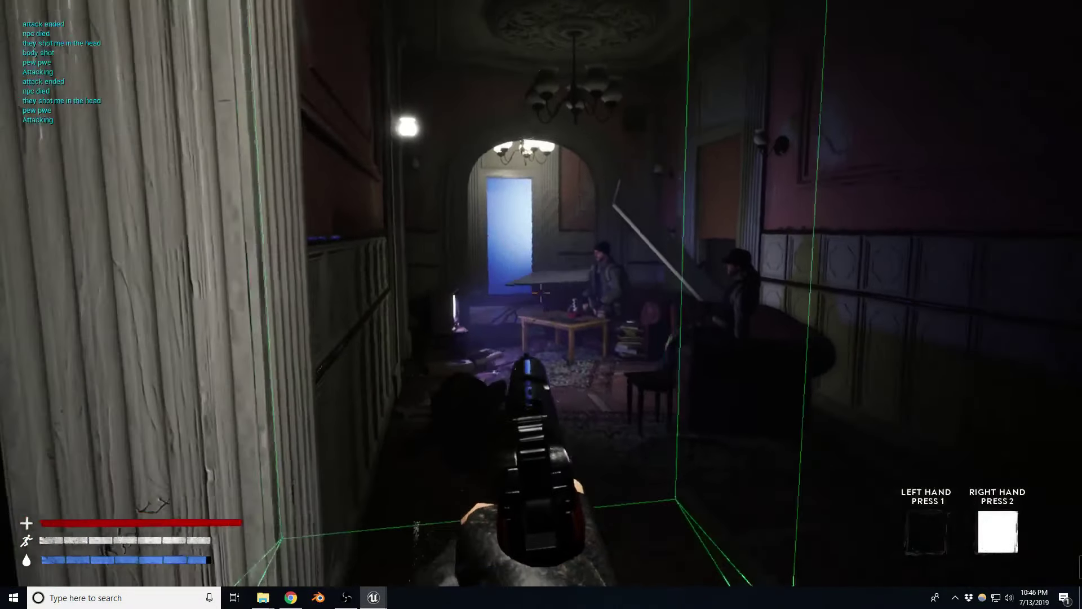
Walk back and forth in the hallway, then end the play session.
key(s)
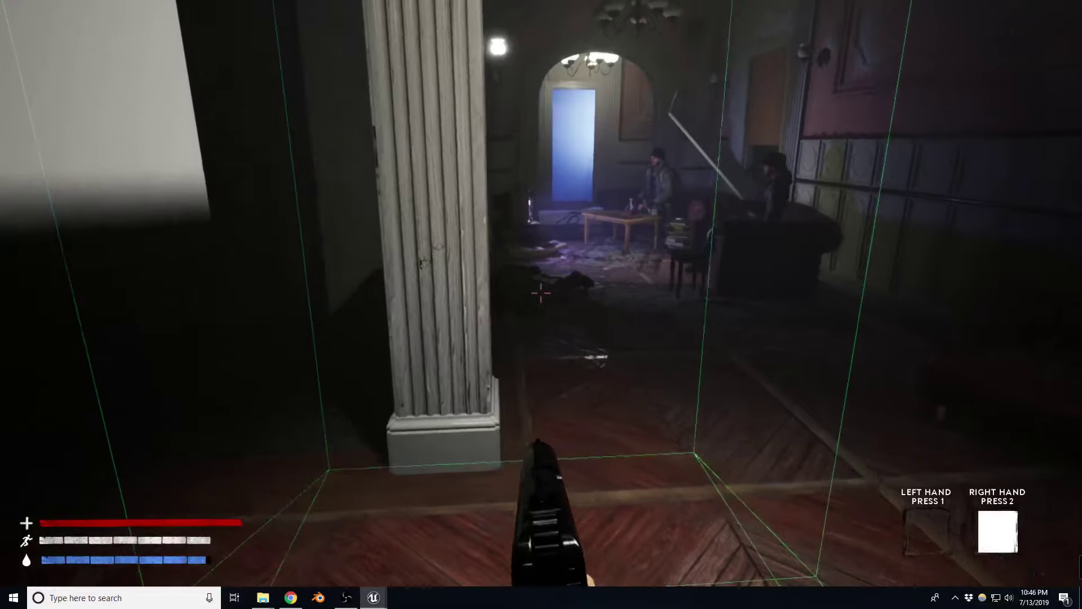
key(w)
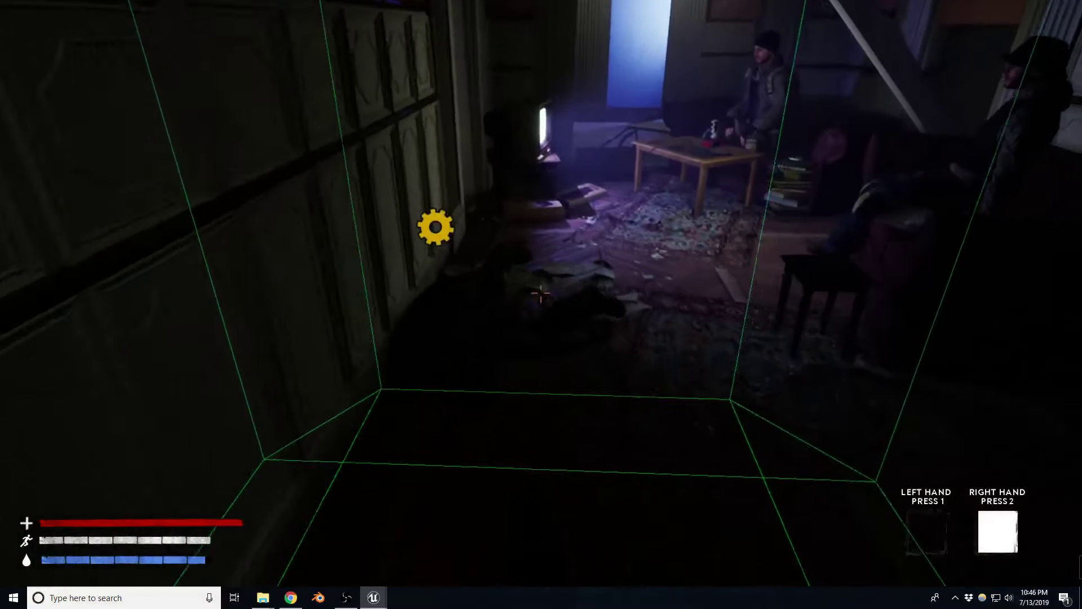
key(s)
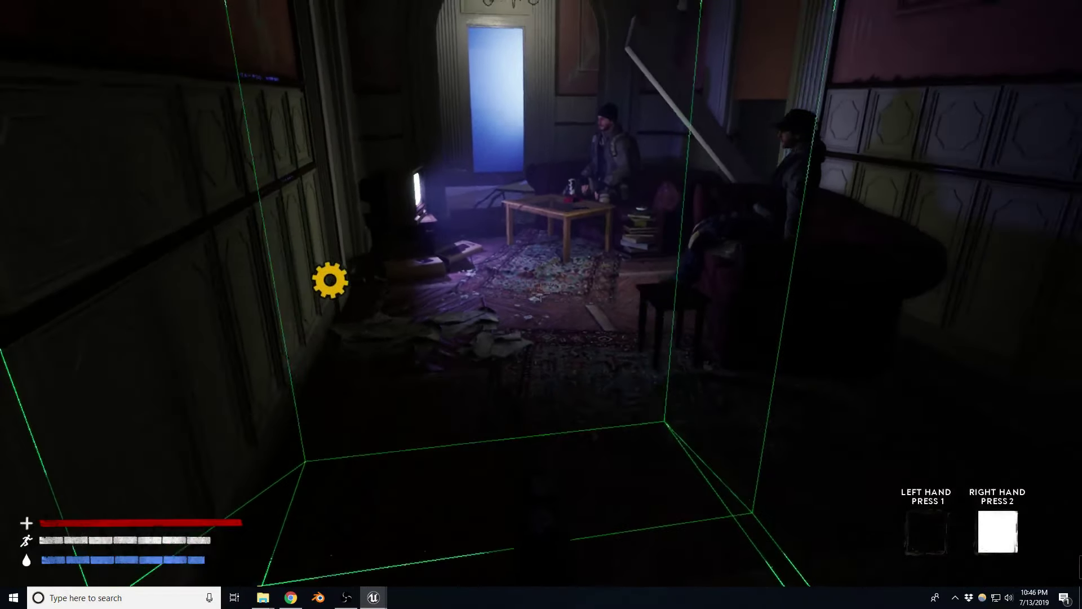
key(2)
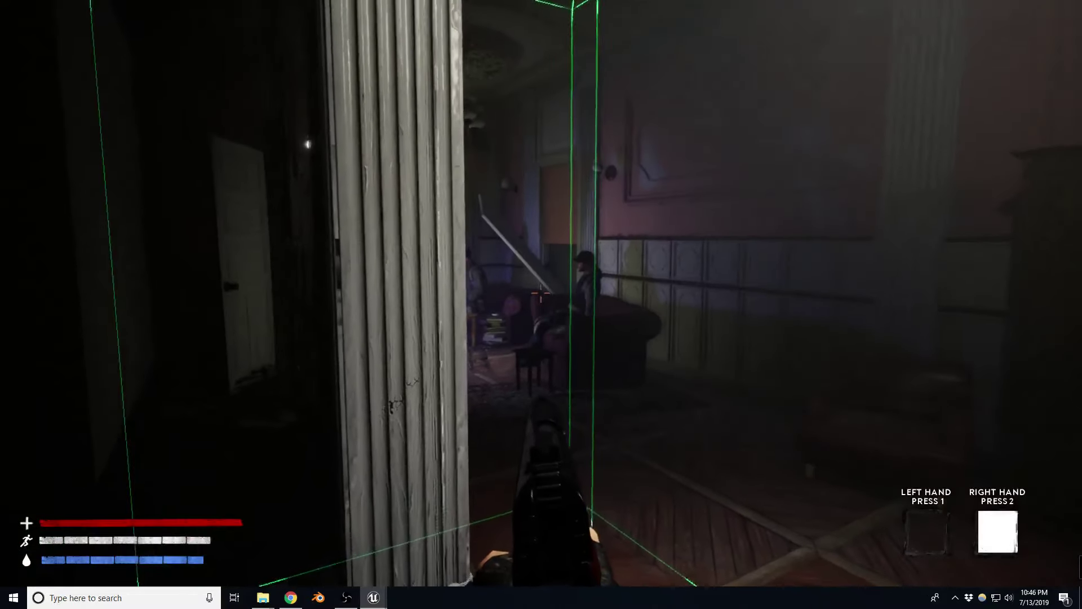
key(Escape)
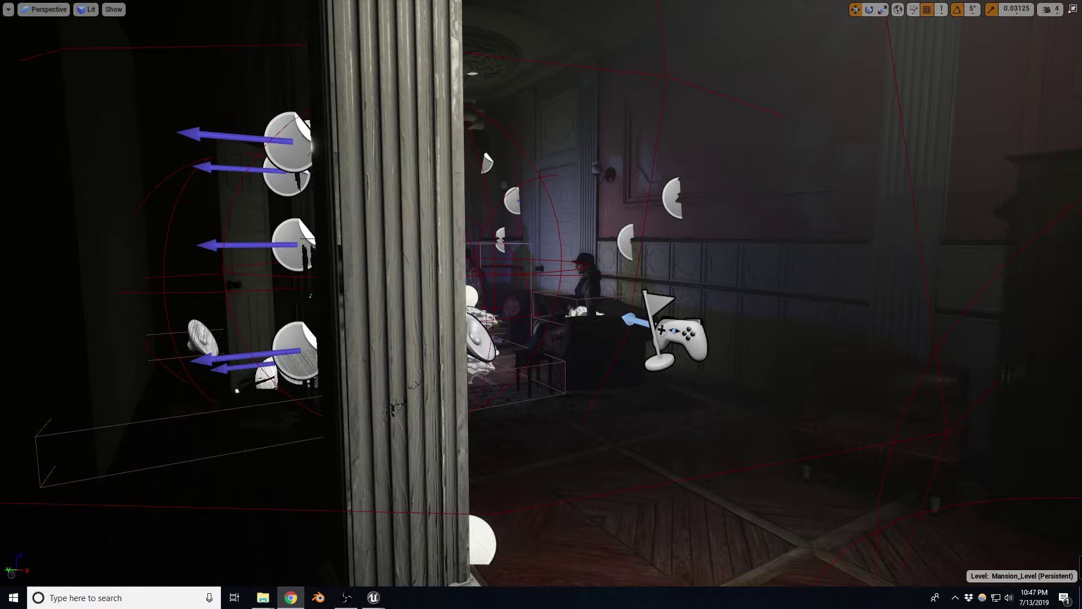
Fly through the doorway into the piano room and select the floor cube near the piano.
right_drag(705, 398, 695, 389)
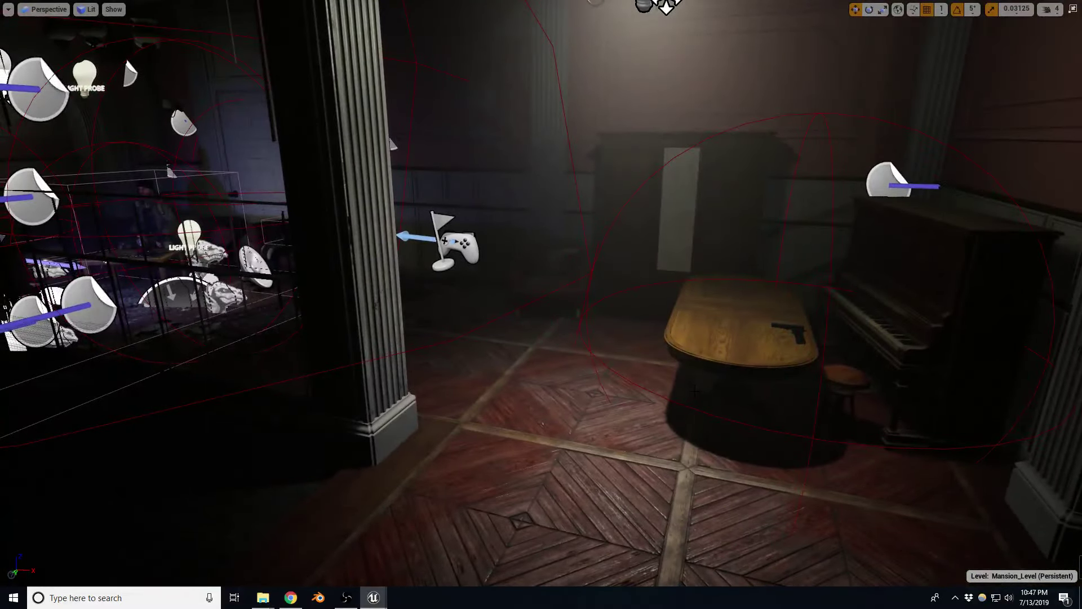
click(653, 434)
right_click(653, 435)
mouse_move(652, 435)
right_down()
mouse_move(665, 429)
mouse_move(620, 434)
right_up()
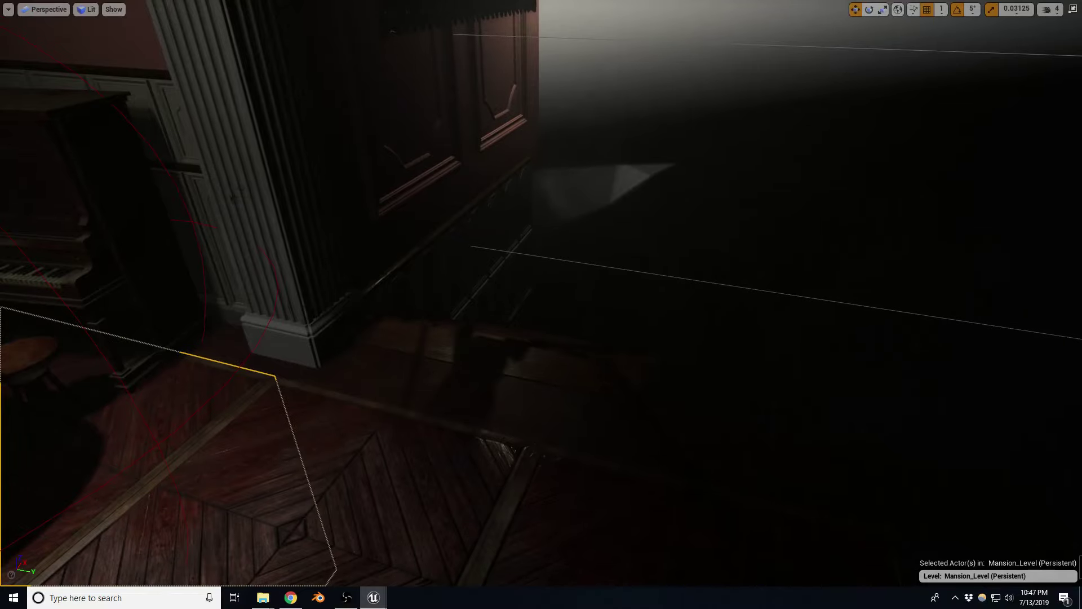
Select the fluted pillar and wall panel, then the small wooden staircase.
click(265, 226)
right_drag(564, 169, 609, 90)
right_click(359, 338)
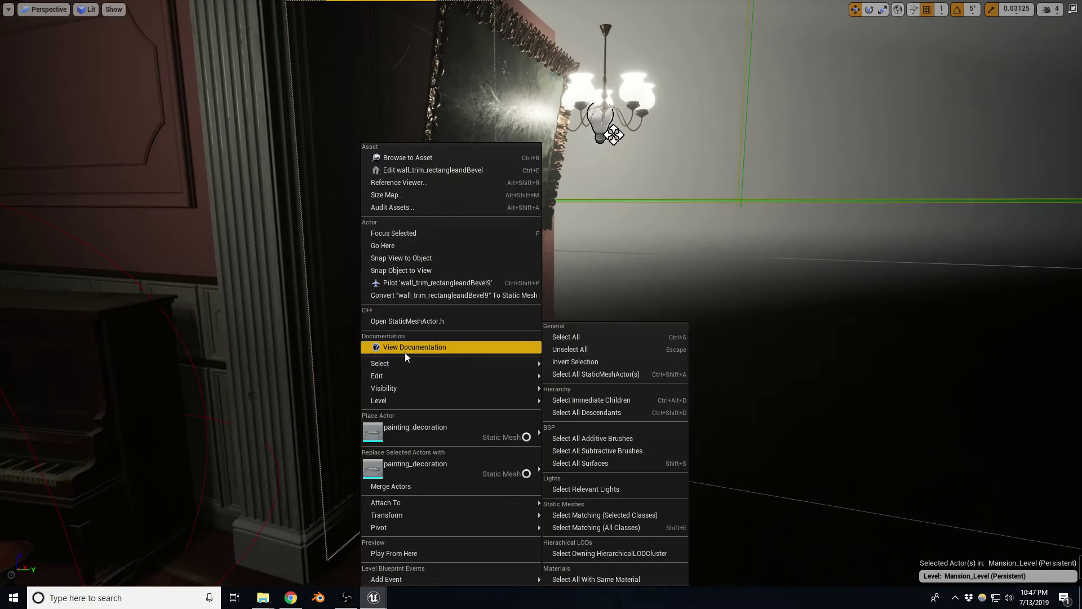
mouse_move(405, 353)
right_down()
mouse_move(592, 305)
mouse_move(564, 349)
right_up()
right_click(592, 305)
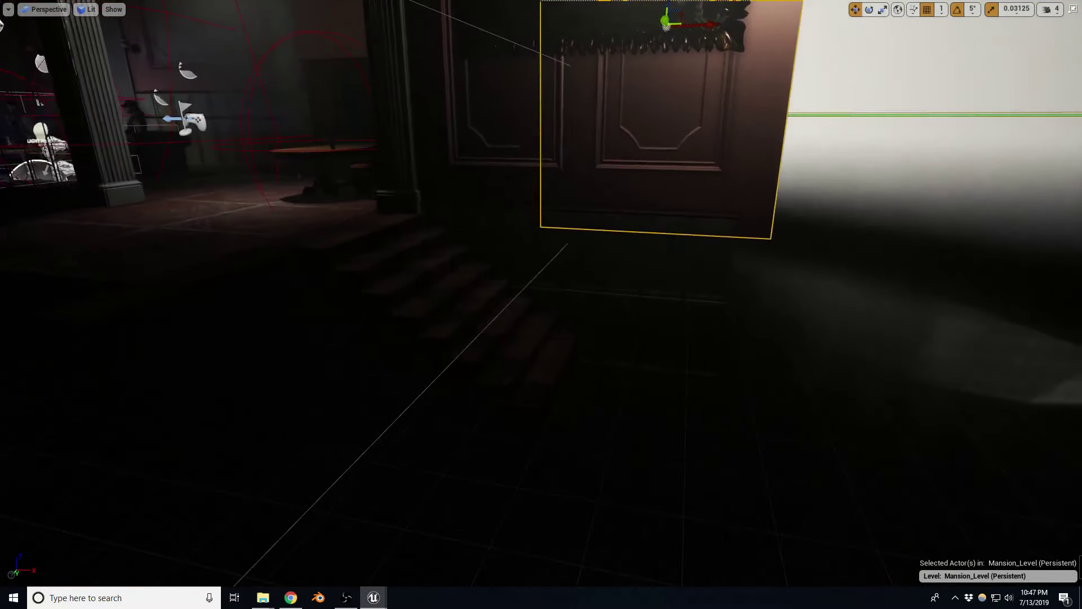
click(428, 282)
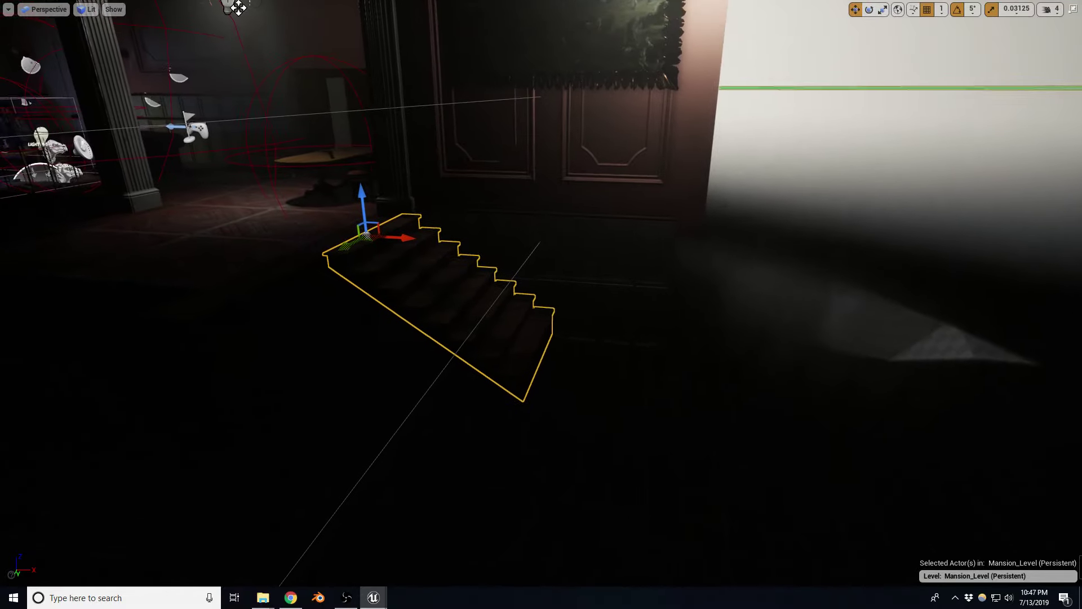
Frame the staircase in unlit view mode, toggling lighting off and back on.
right_drag(242, 10, 241, 9)
key(alt+3)
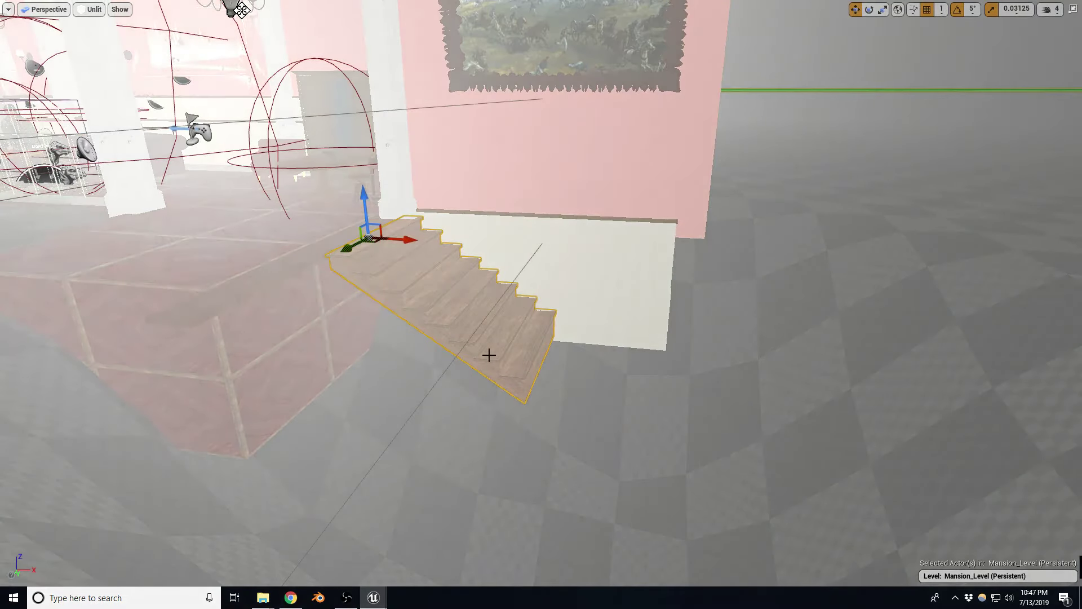
key(alt+4)
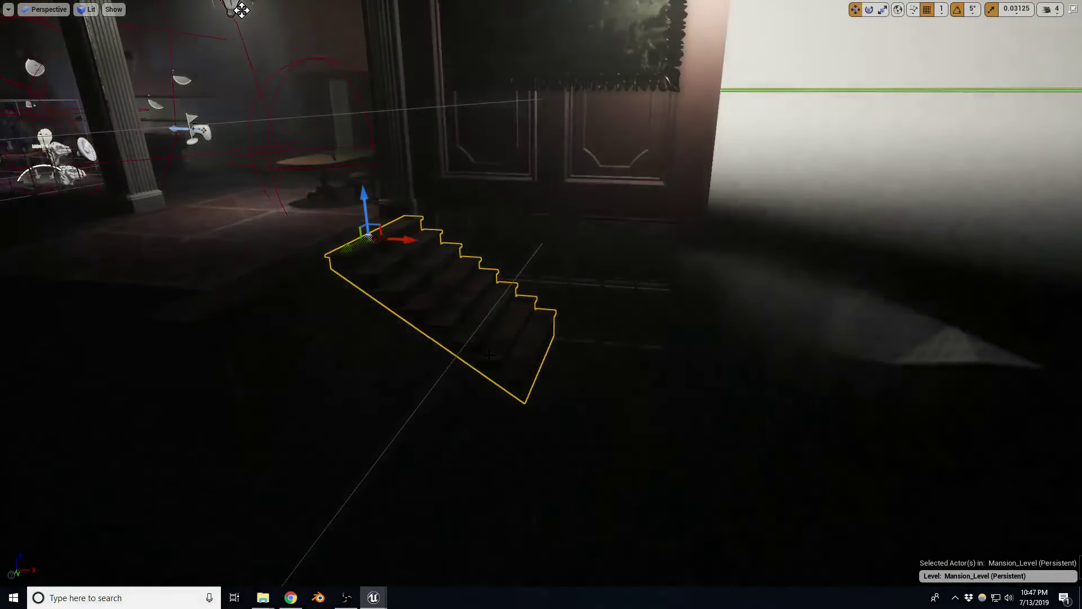
key(alt+3)
right_drag(493, 353, 501, 318)
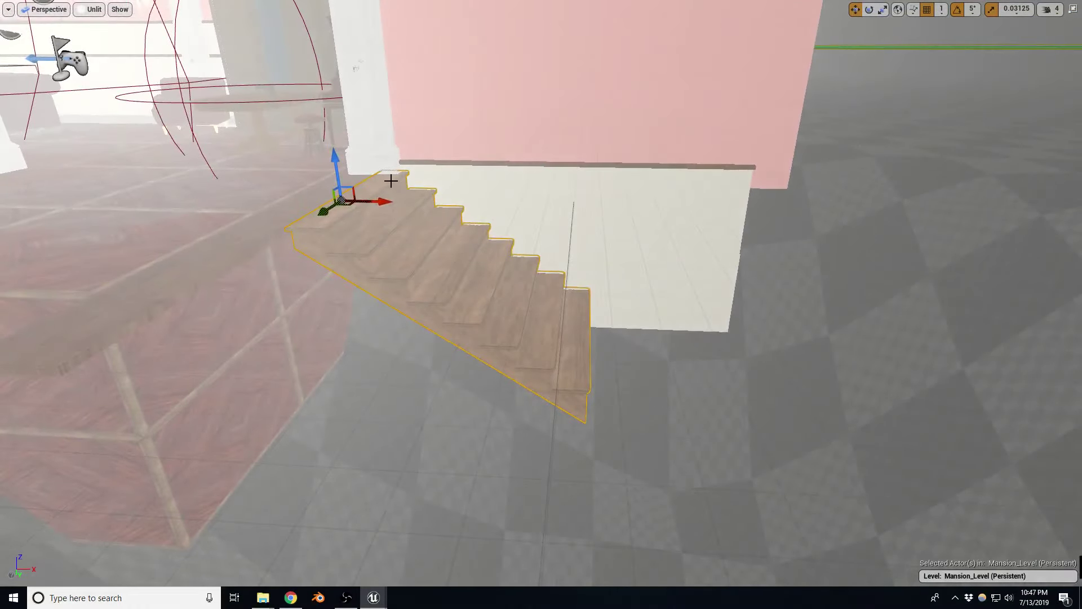
Set grid snap to 10 and move the staircase down-right onto the floor.
click(941, 9)
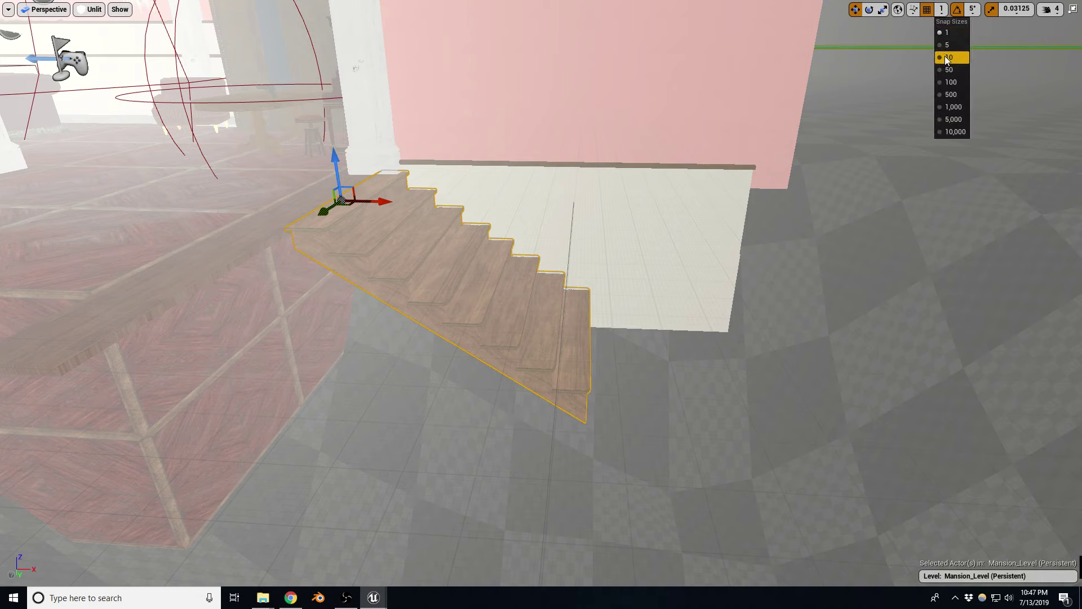
click(947, 56)
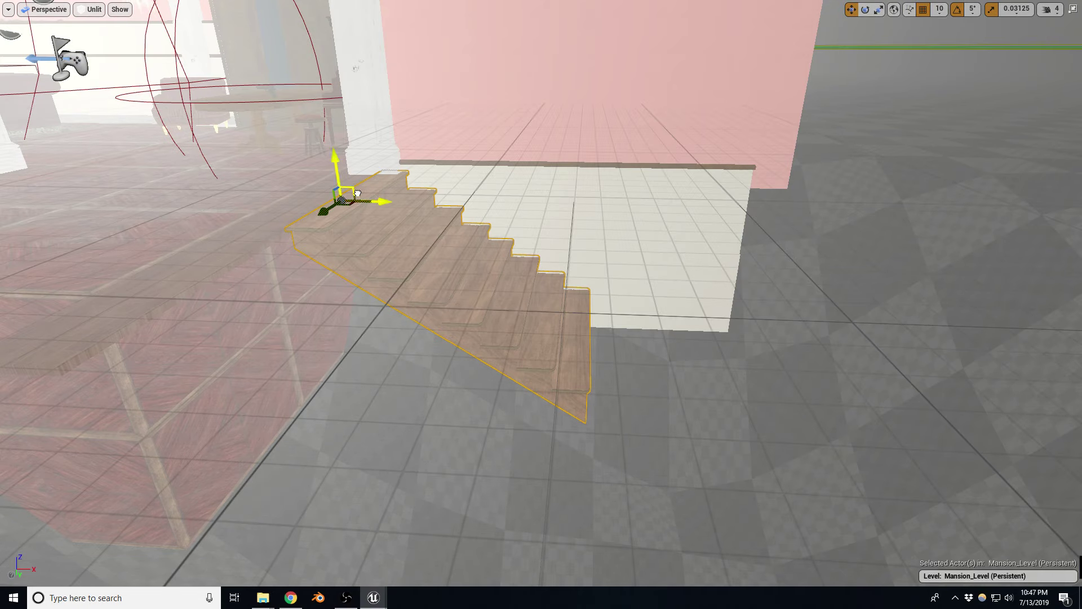
drag(358, 193, 600, 352)
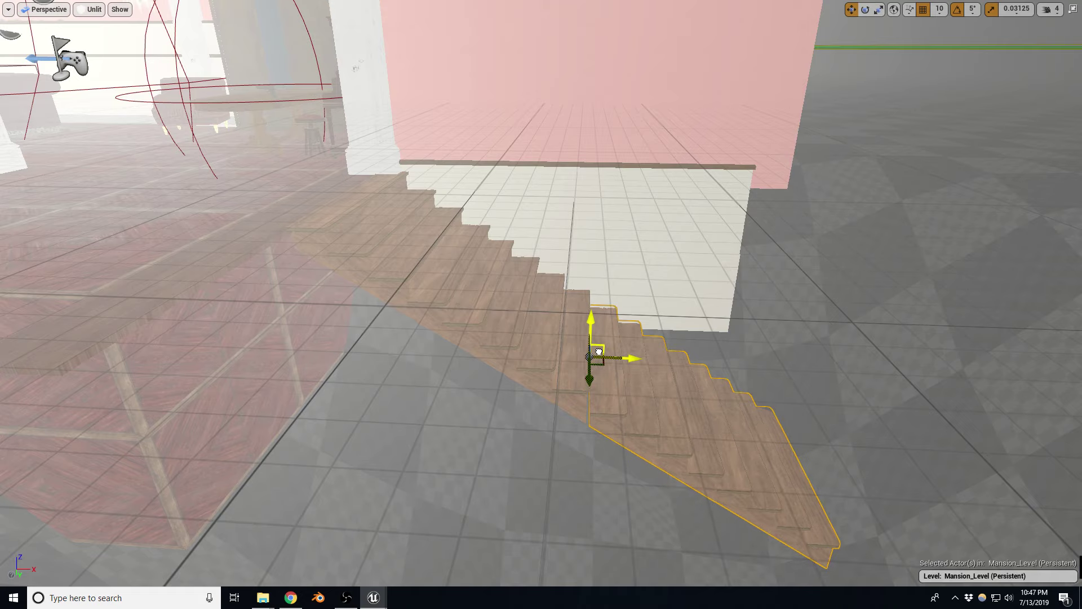
Change the grid snap to 5, toggle local/world axes, and view the stairs from above.
click(939, 15)
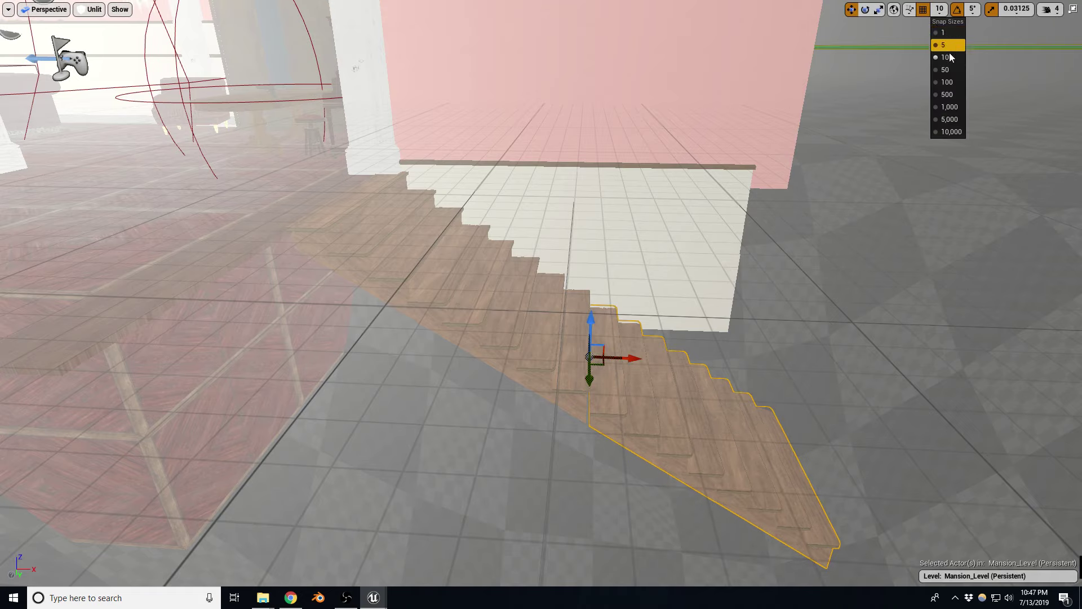
click(946, 44)
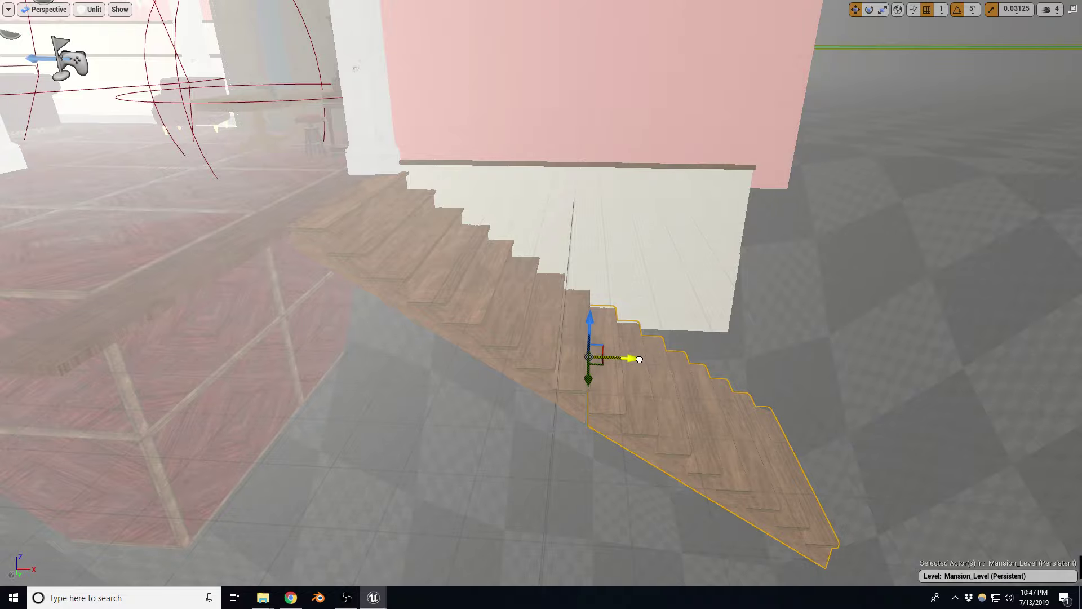
mouse_move(639, 359)
right_down()
mouse_move(276, 25)
mouse_move(353, 89)
mouse_move(395, 85)
right_up()
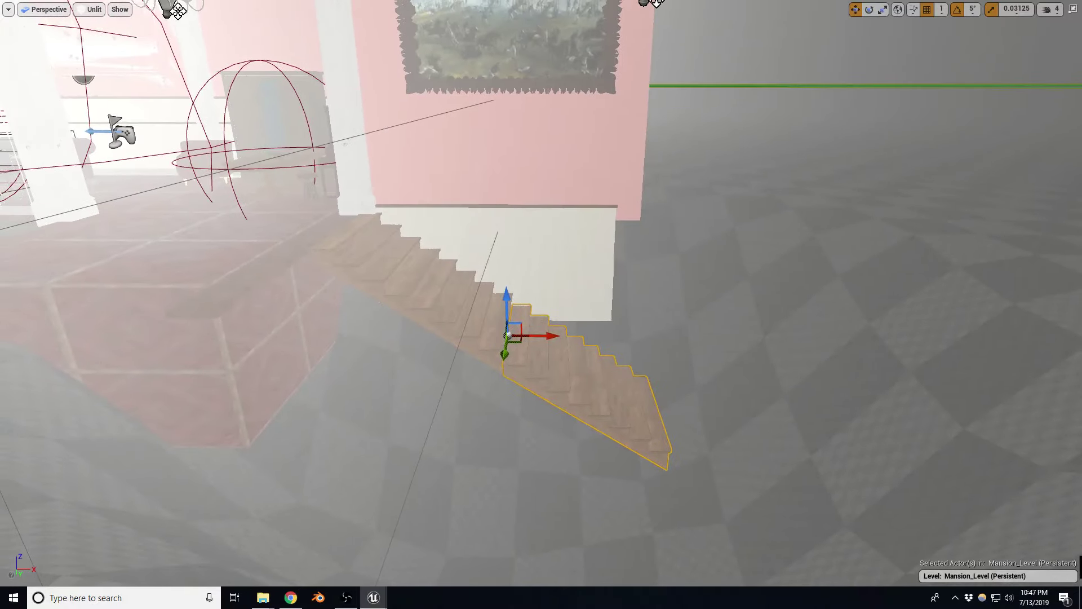
mouse_move(705, 341)
right_down()
mouse_move(705, 383)
mouse_move(557, 318)
right_up()
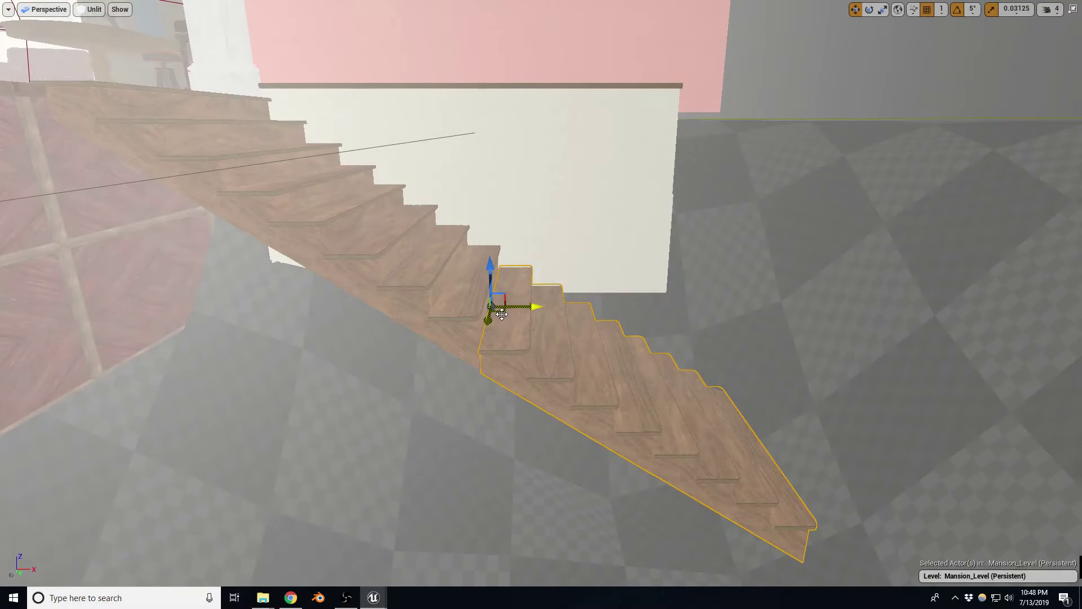
click(898, 10)
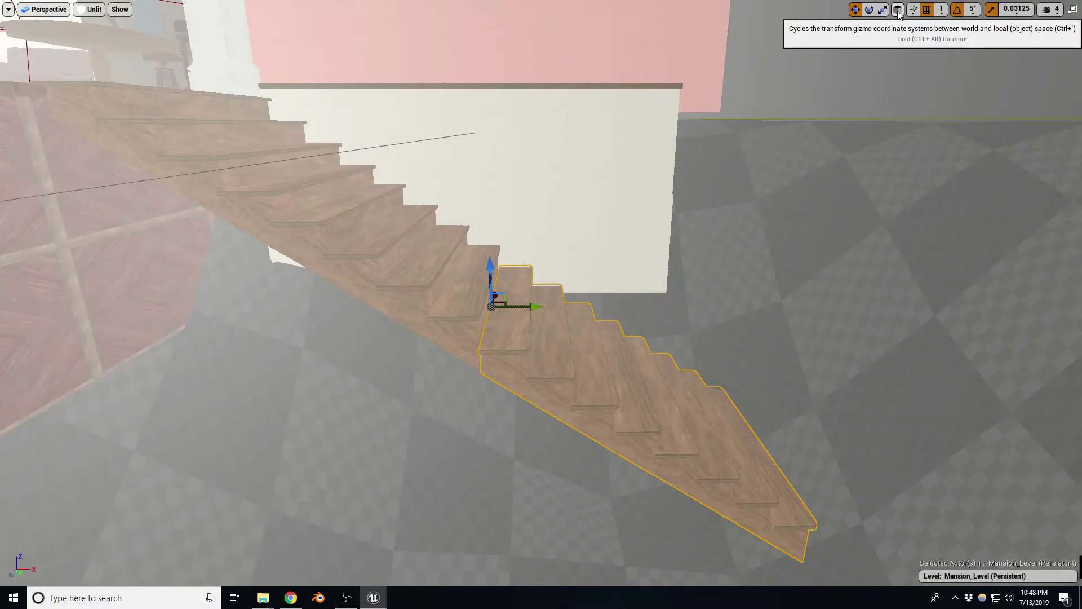
click(898, 11)
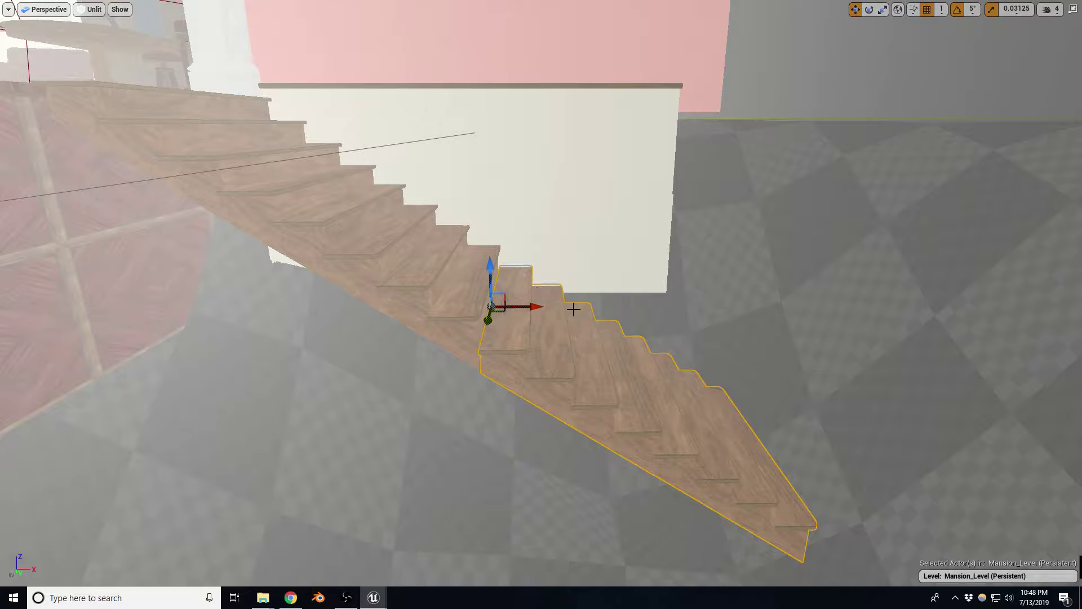
right_drag(573, 309, 574, 309)
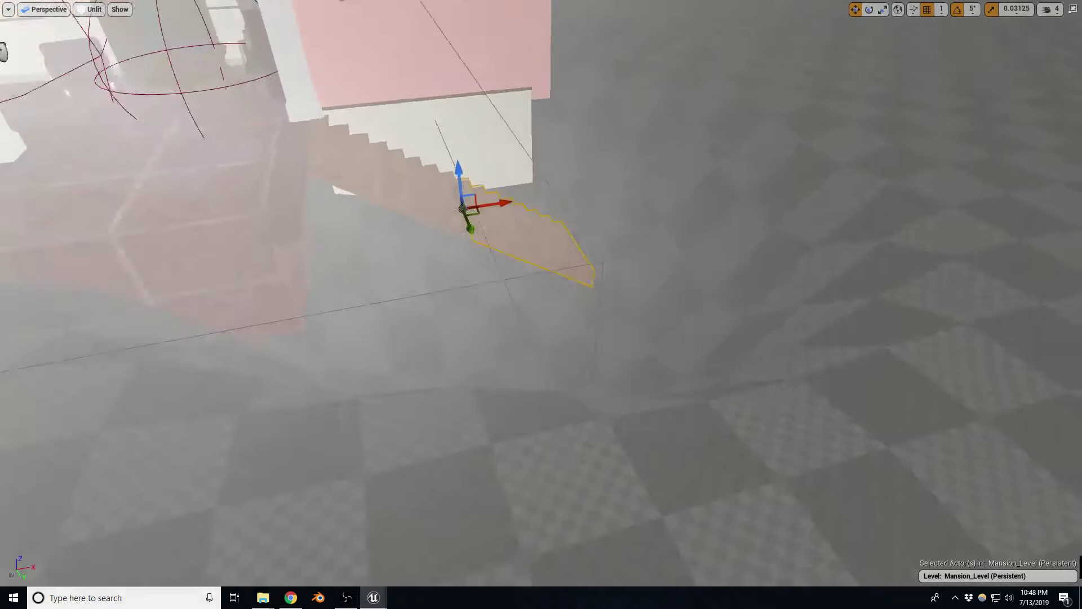
Select the tiled floor slab and lower it below the mansion.
right_drag(642, 17, 643, 17)
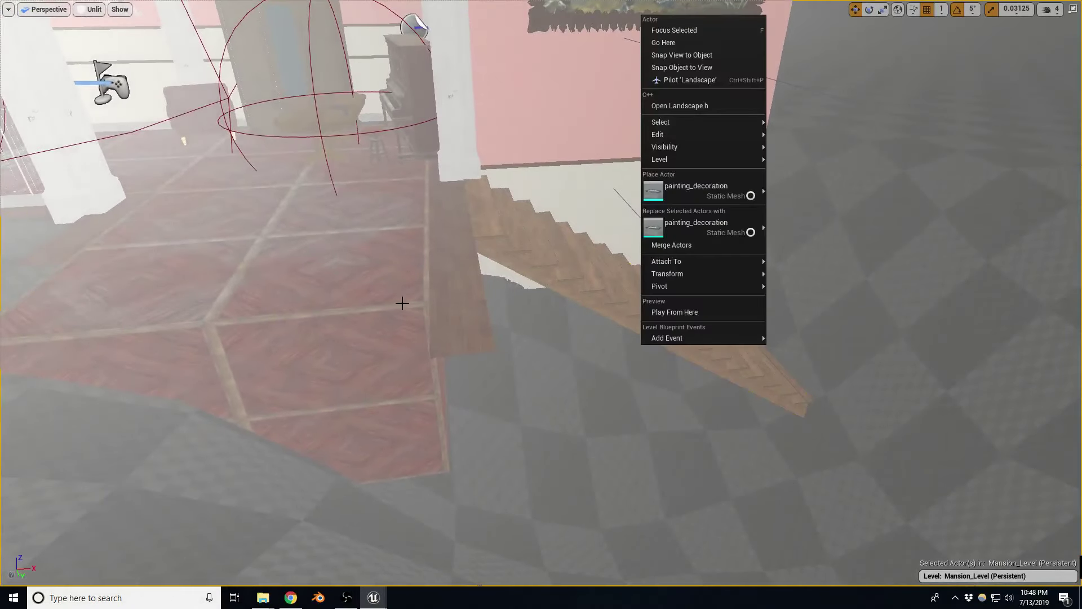
click(350, 295)
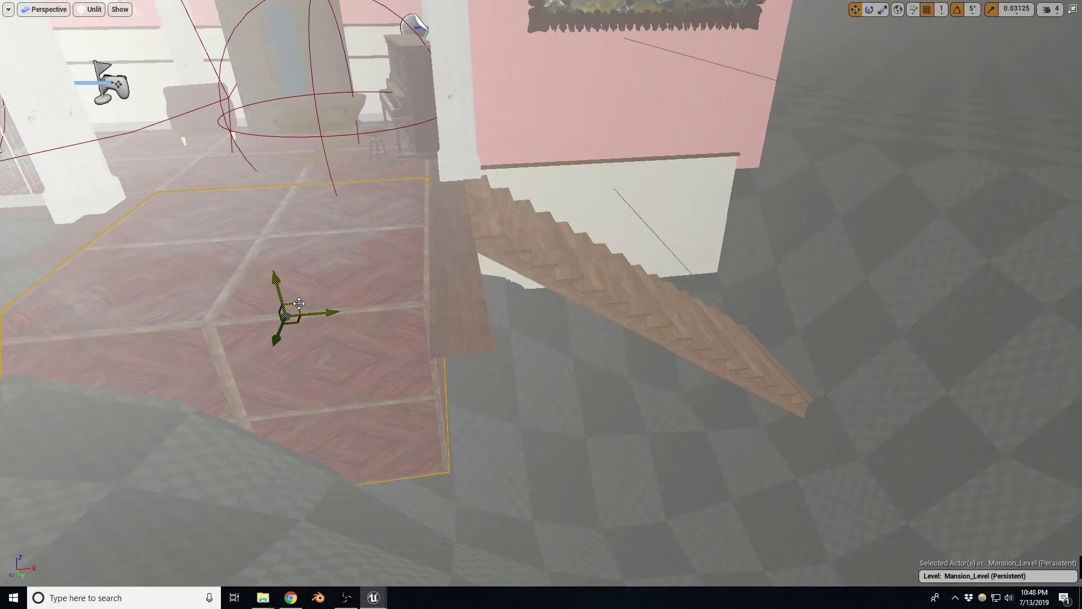
right_drag(462, 310, 674, 297)
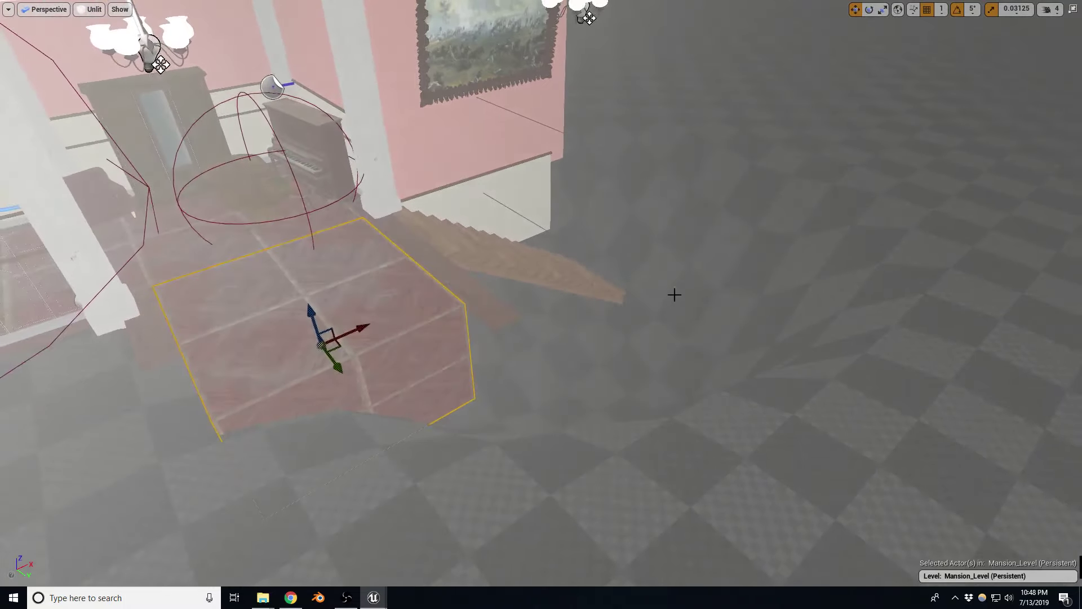
right_drag(713, 261, 713, 261)
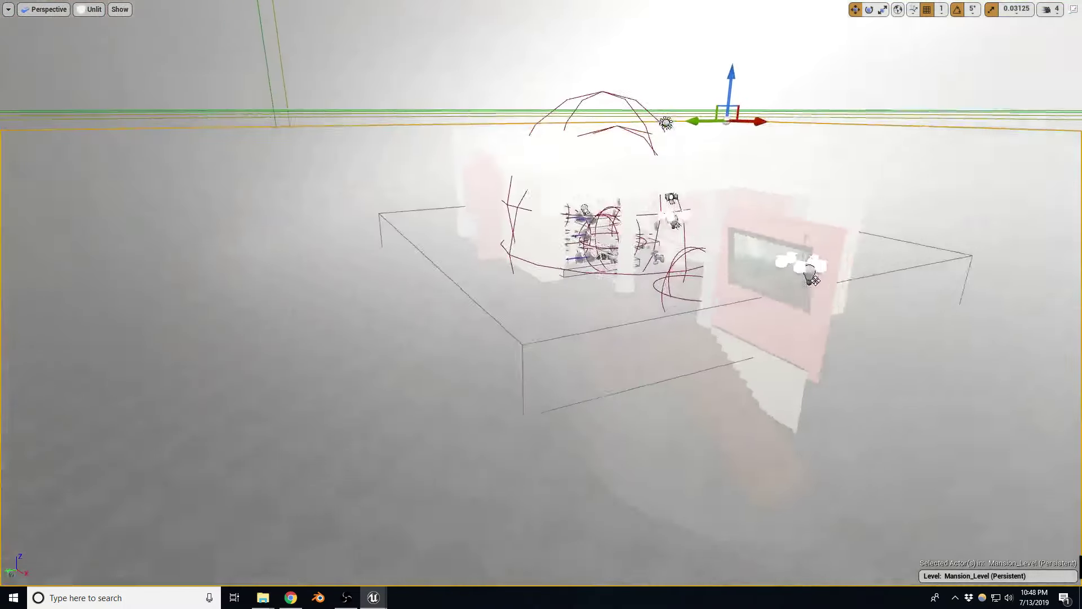
right_drag(799, 134, 799, 134)
drag(749, 77, 748, 85)
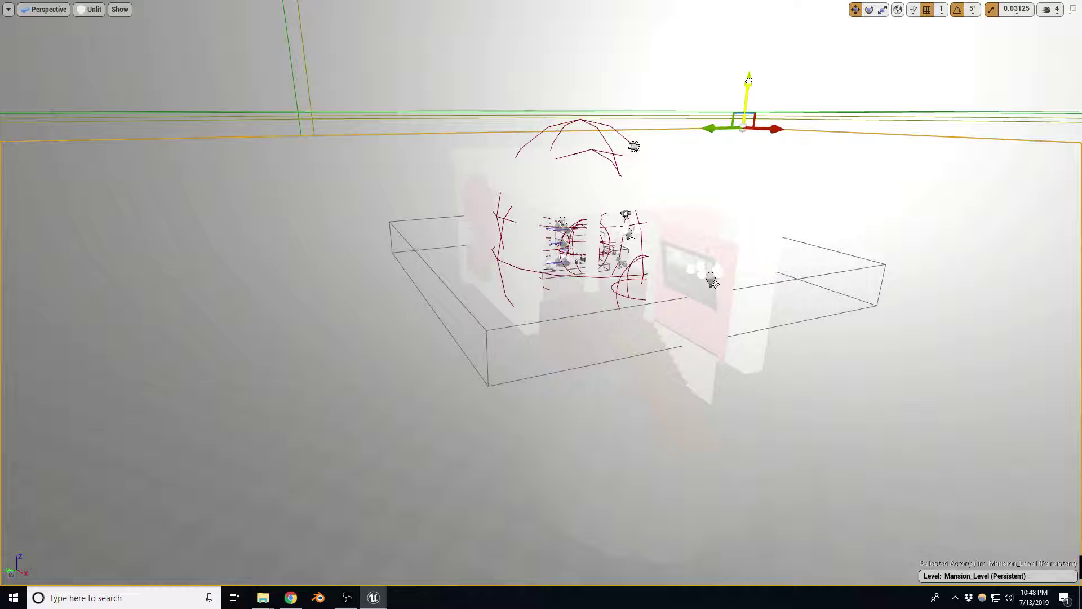
right_drag(748, 85, 749, 84)
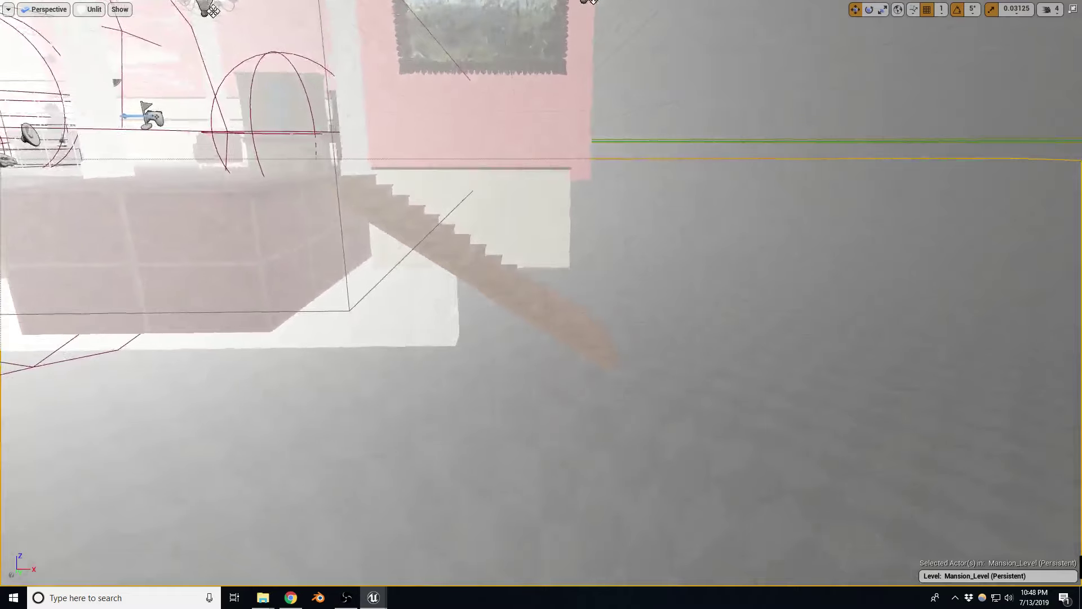
right_drag(285, 249, 285, 249)
click(254, 239)
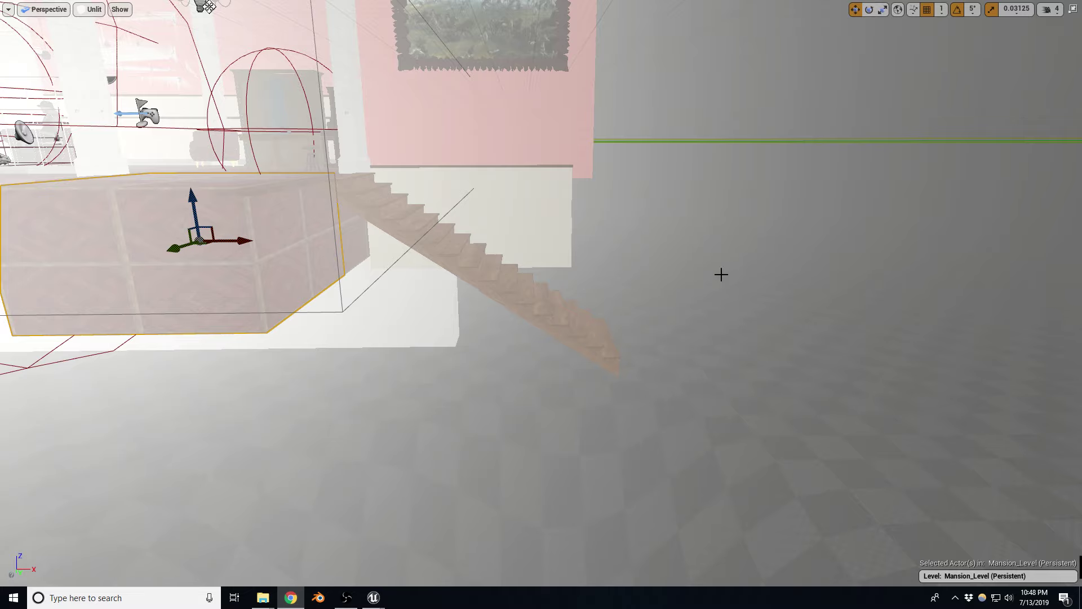
Duplicate the floor box, then raise it and slide it under the stairs as a landing.
middle_drag(479, 277, 429, 274)
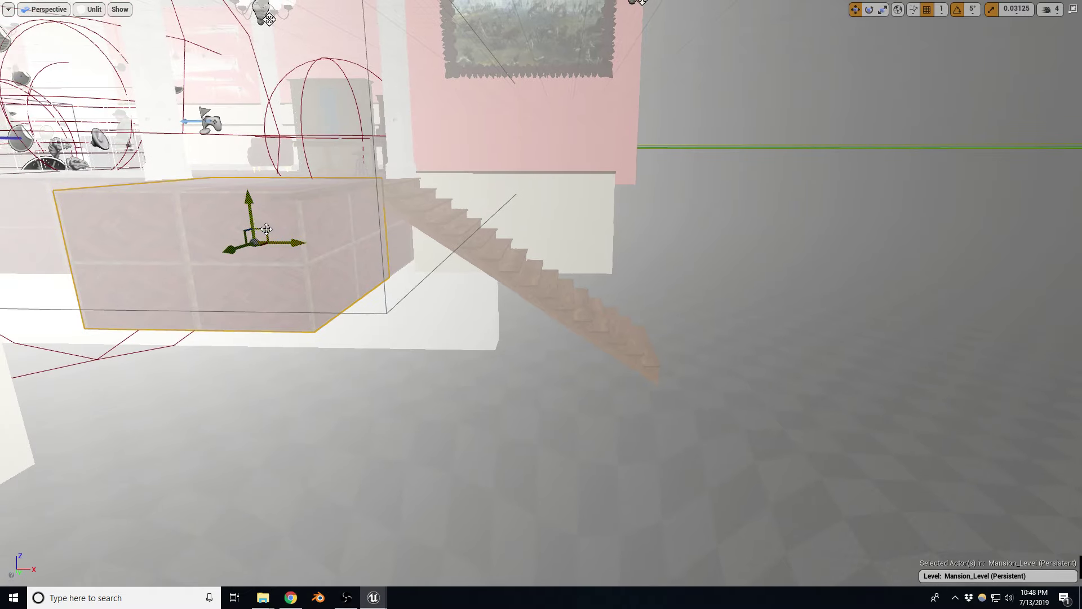
alt+drag(267, 229, 765, 429)
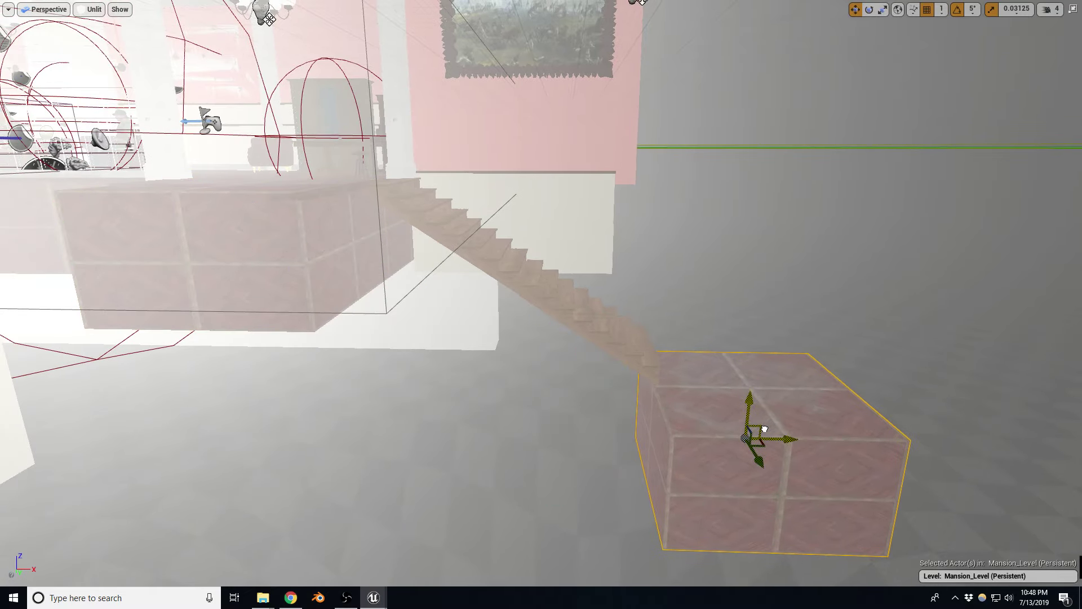
mouse_move(765, 429)
right_down()
mouse_move(765, 451)
mouse_move(726, 470)
right_up()
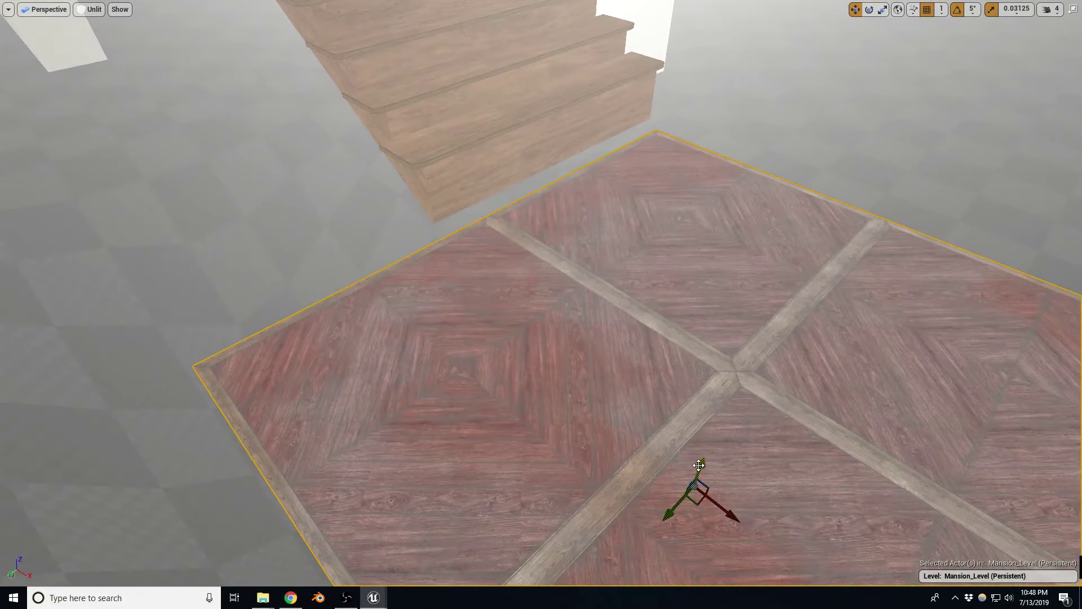
drag(699, 465, 704, 447)
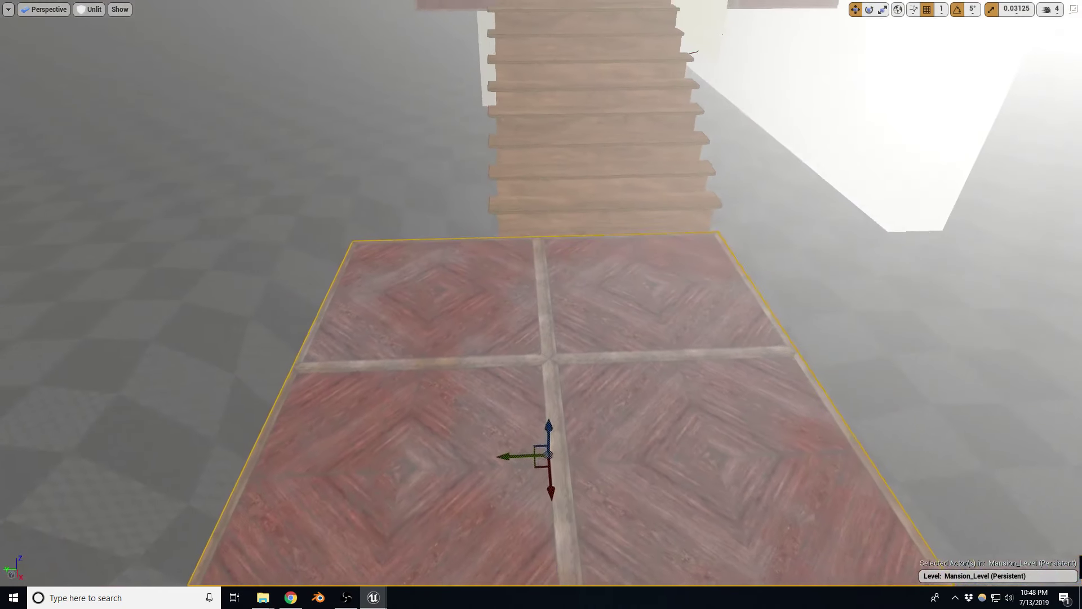
right_drag(581, 416, 581, 416)
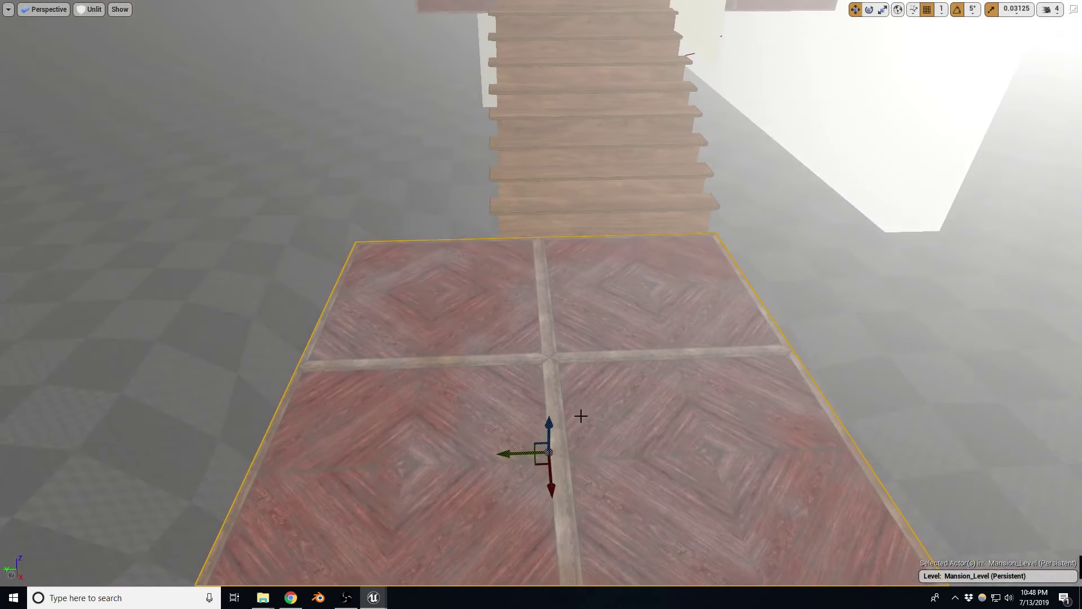
drag(513, 452, 503, 451)
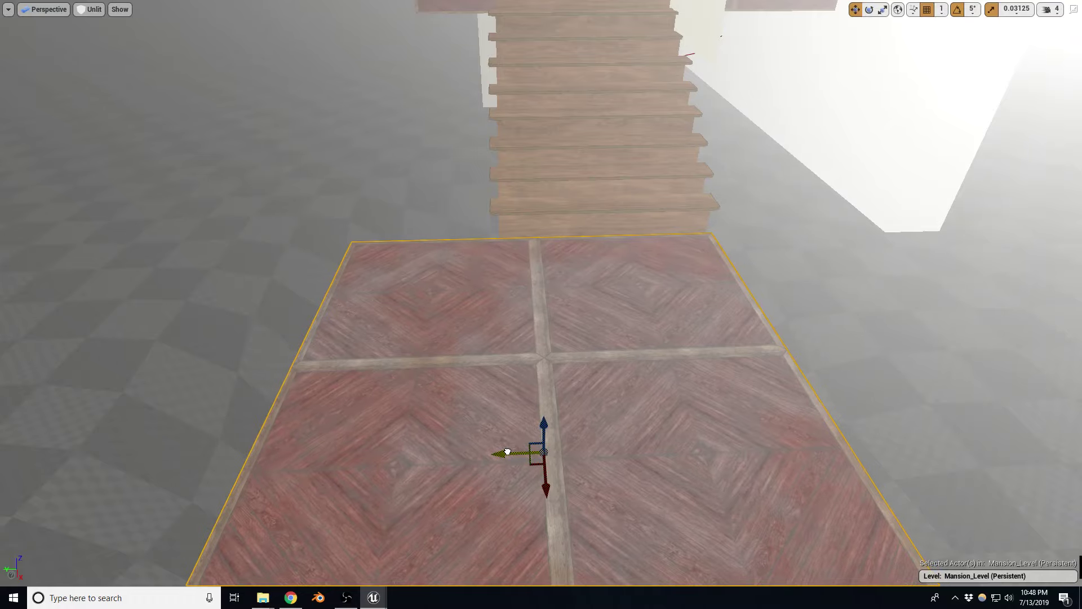
right_drag(511, 443, 511, 442)
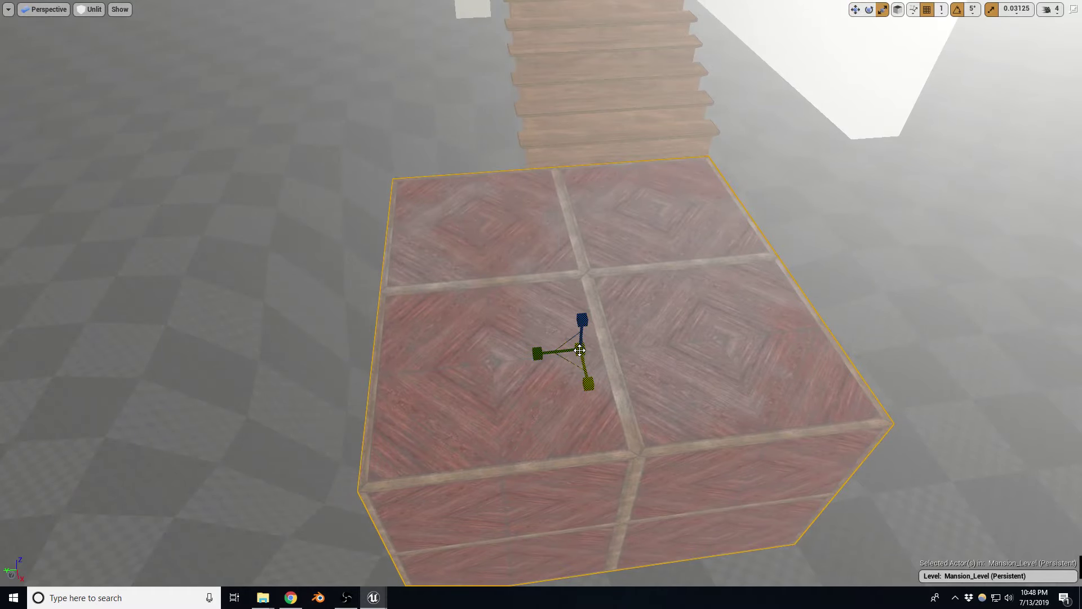
right_drag(579, 350, 580, 350)
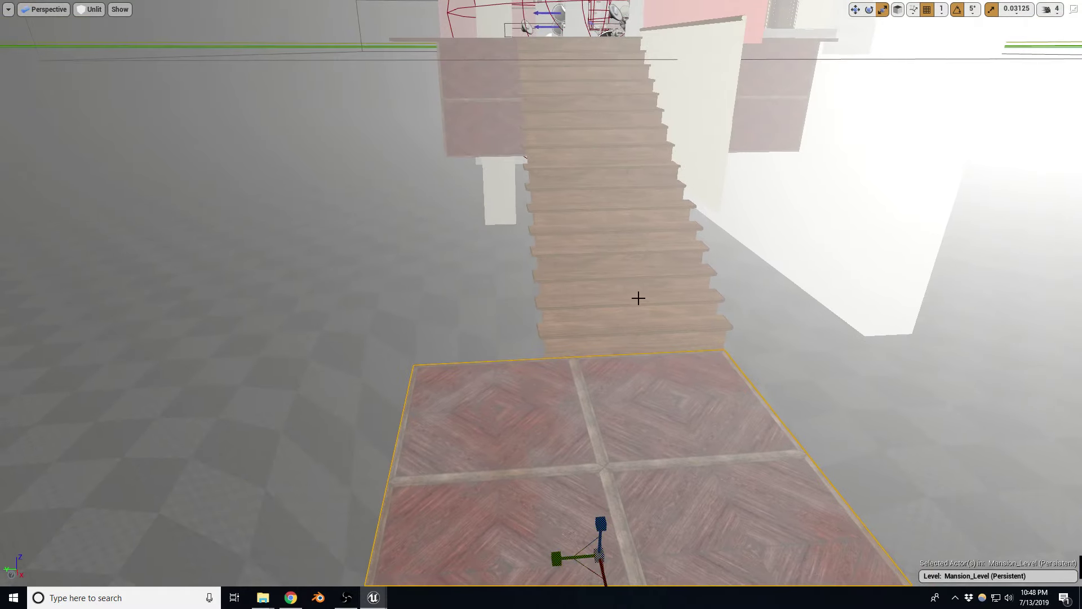
click(595, 258)
Select both stair flights, narrow them, and shift them right along X.
ctrl+click(563, 129)
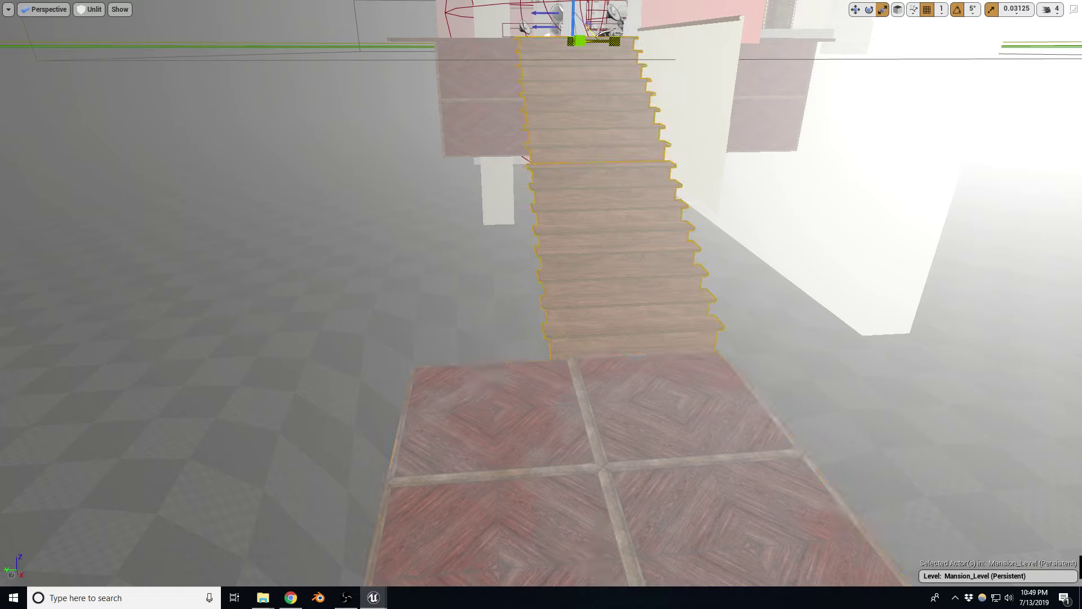
drag(580, 40, 574, 40)
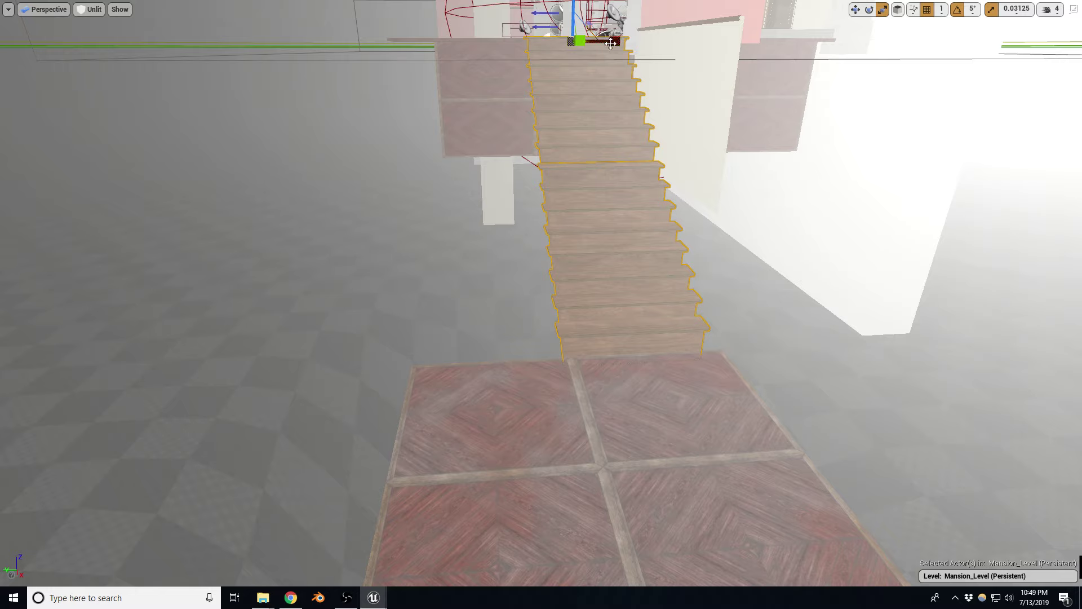
drag(551, 40, 568, 40)
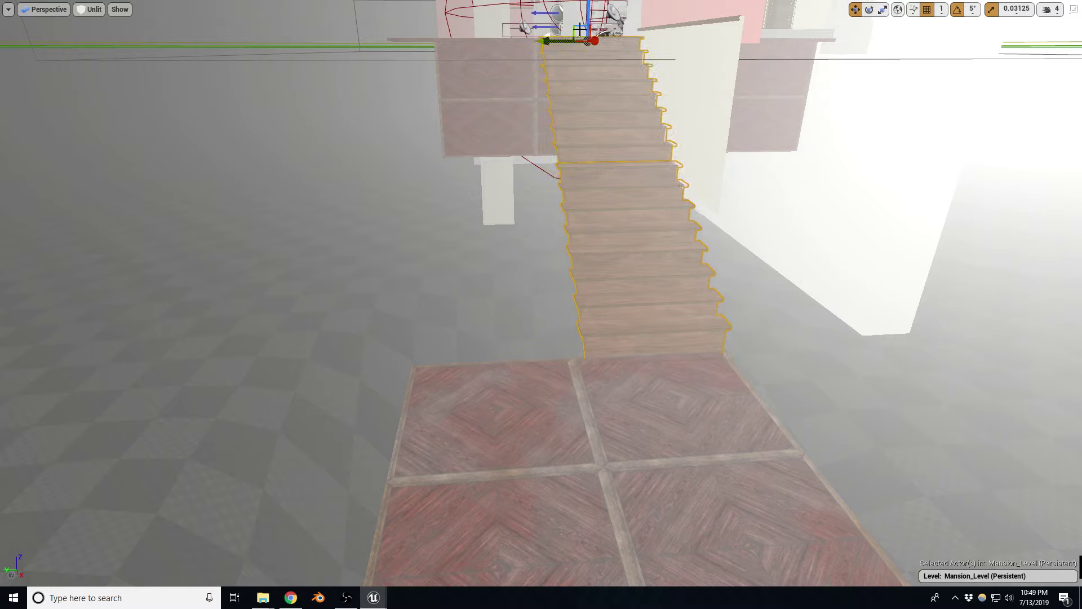
Duplicate the staircase, rotate the copy to face back, and raise it slightly.
alt+drag(578, 23, 451, 232)
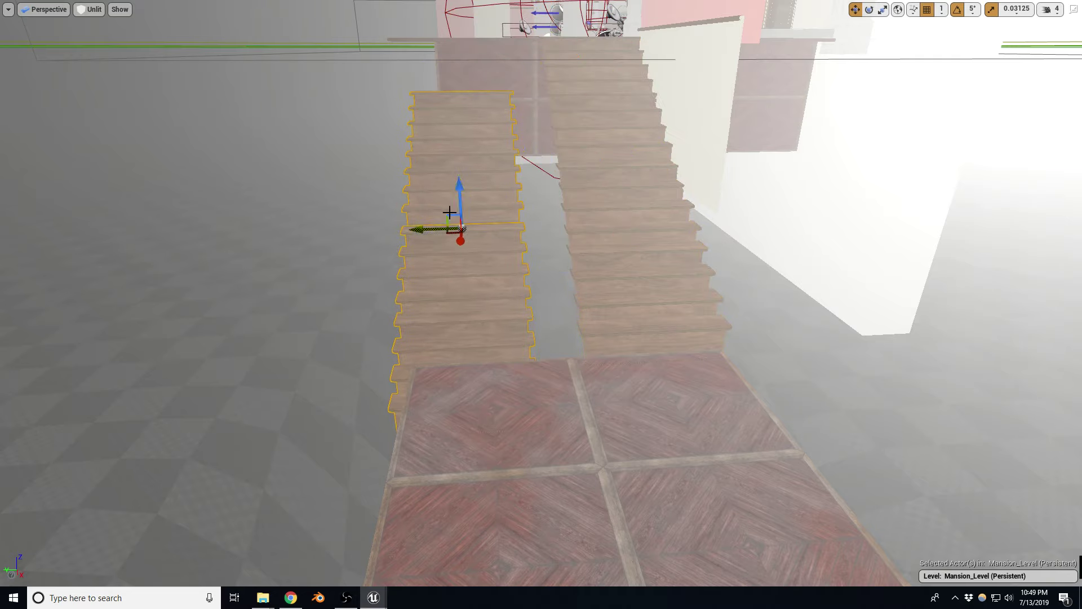
key(e)
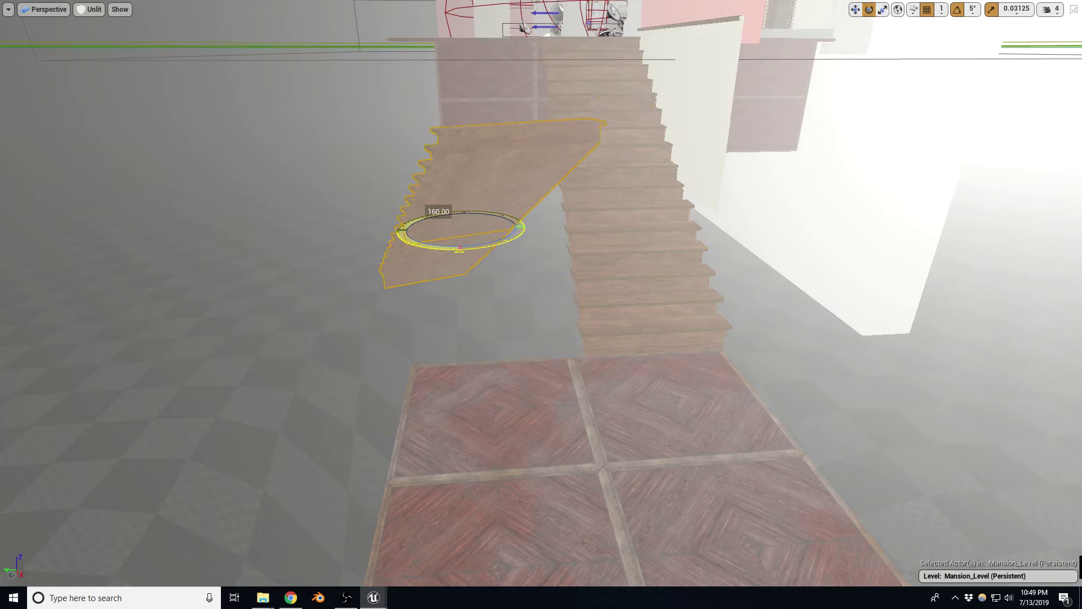
mouse_move(493, 246)
mouse_down()
mouse_move(451, 246)
mouse_move(468, 246)
mouse_move(485, 361)
mouse_up()
key(w)
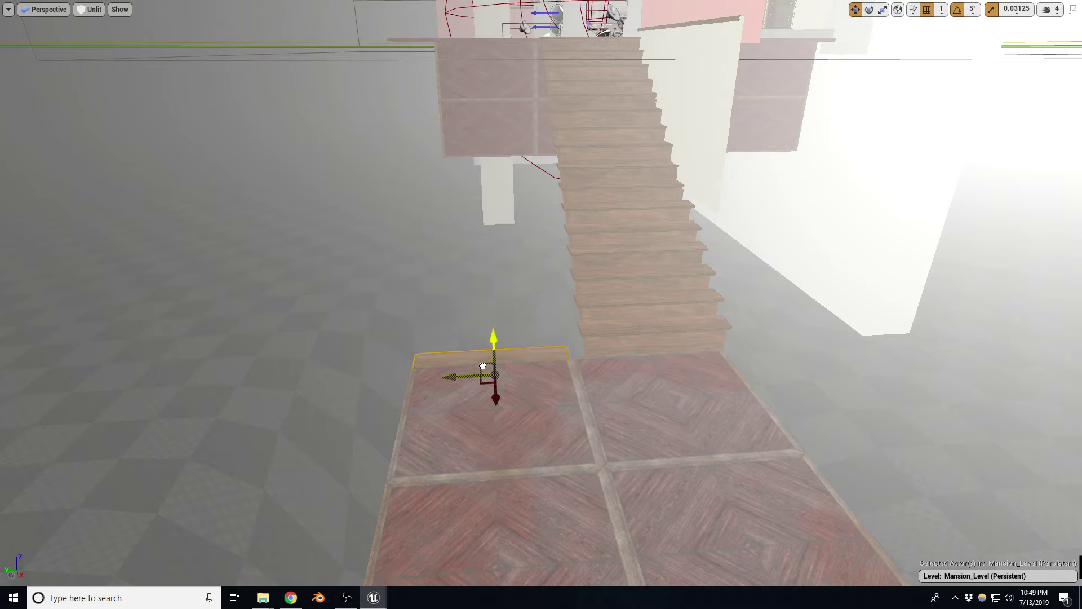
right_drag(594, 307, 593, 307)
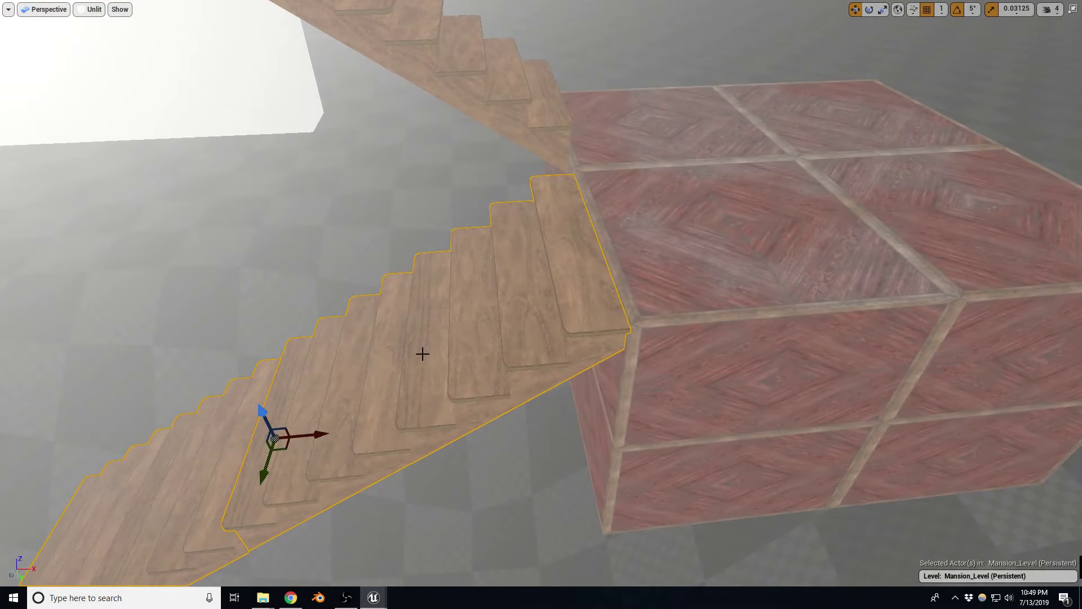
drag(268, 408, 267, 405)
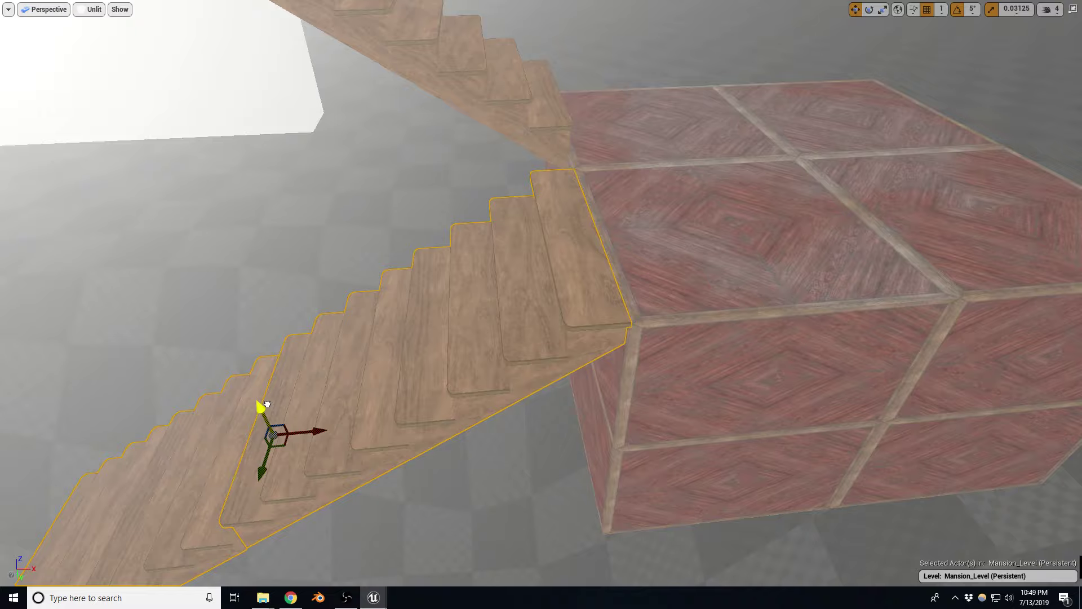
right_drag(392, 359, 392, 360)
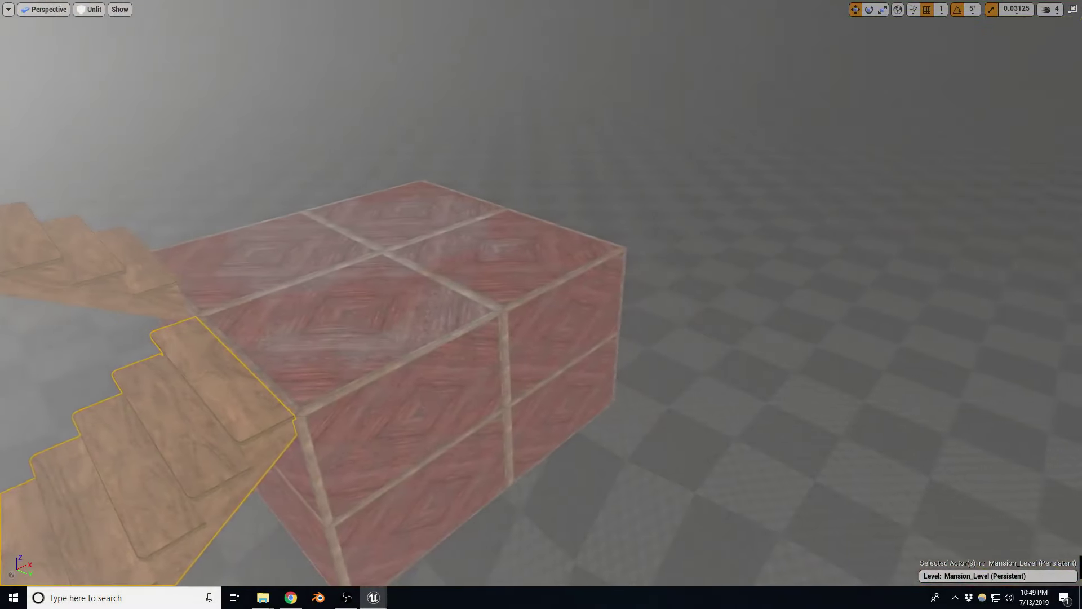
right_drag(597, 303, 630, 300)
Switch to lit shading and slide the wall block to the right.
key(alt+4)
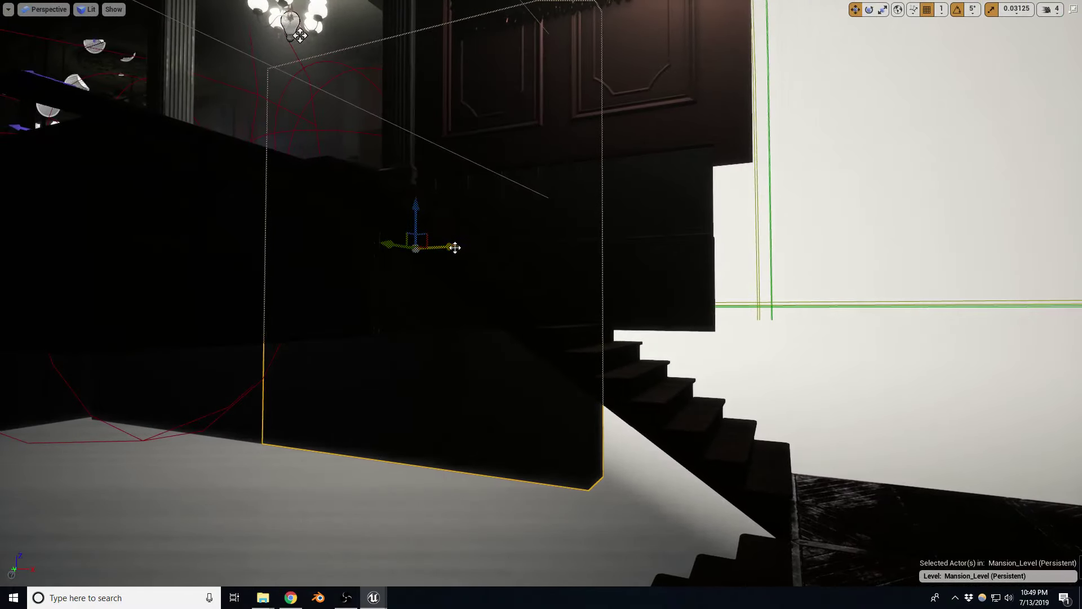
drag(455, 247, 836, 268)
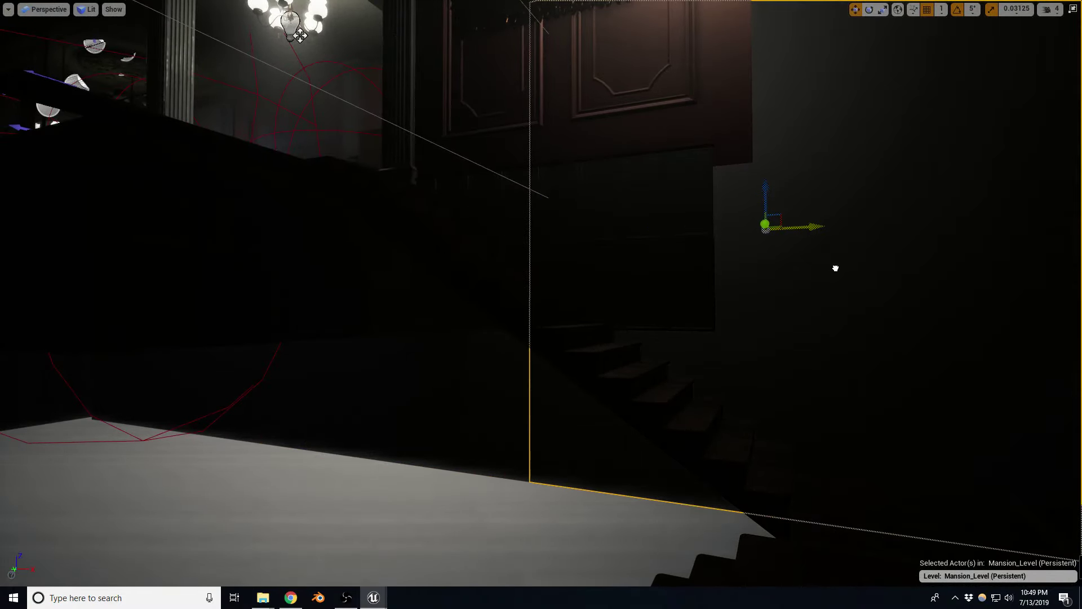
right_drag(824, 276, 824, 275)
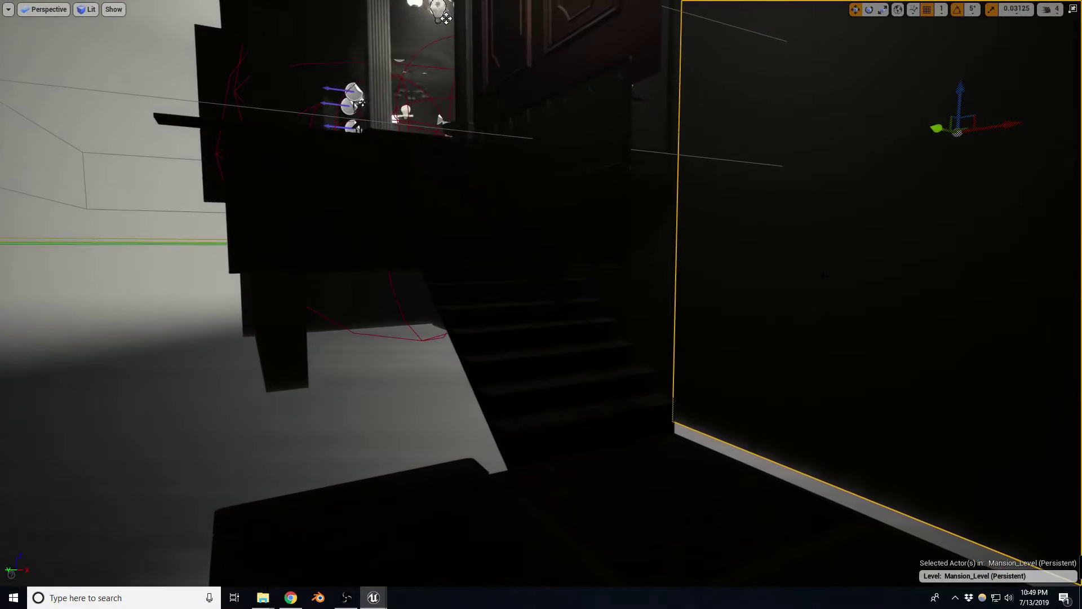
right_drag(446, 18, 446, 18)
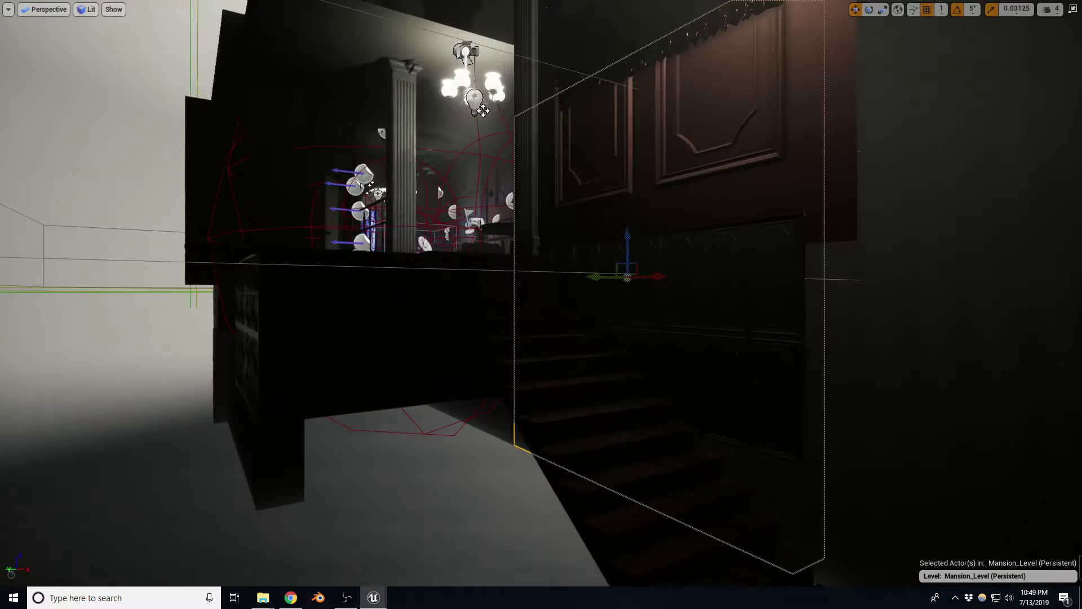
right_drag(308, 112, 308, 112)
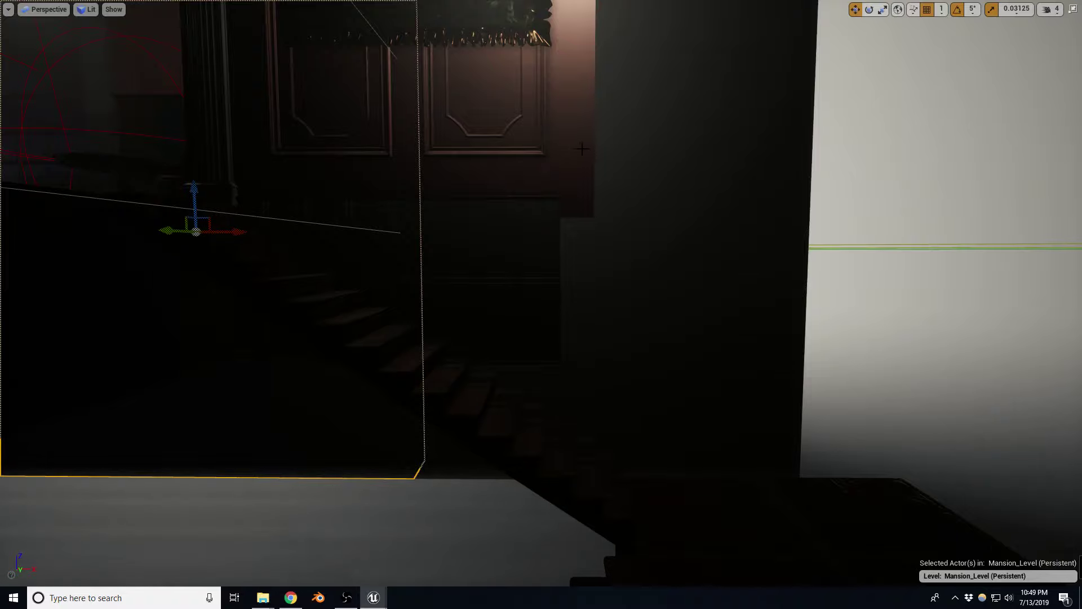
right_drag(581, 148, 576, 154)
Duplicate the panelled wall section under the painting beside the original, then deselect.
click(516, 262)
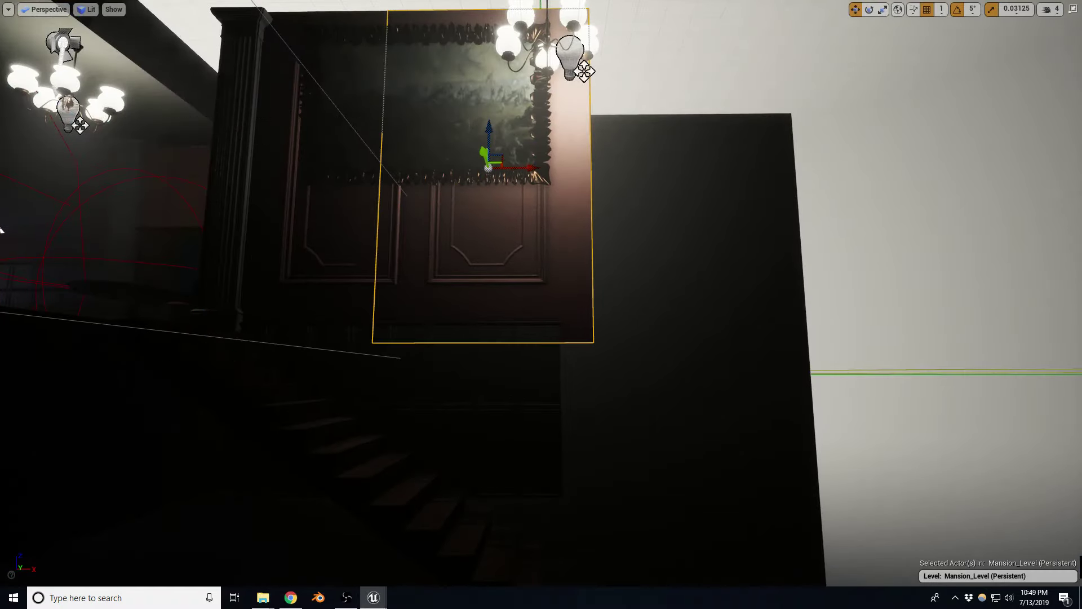
right_drag(516, 262, 516, 277)
right_click(516, 263)
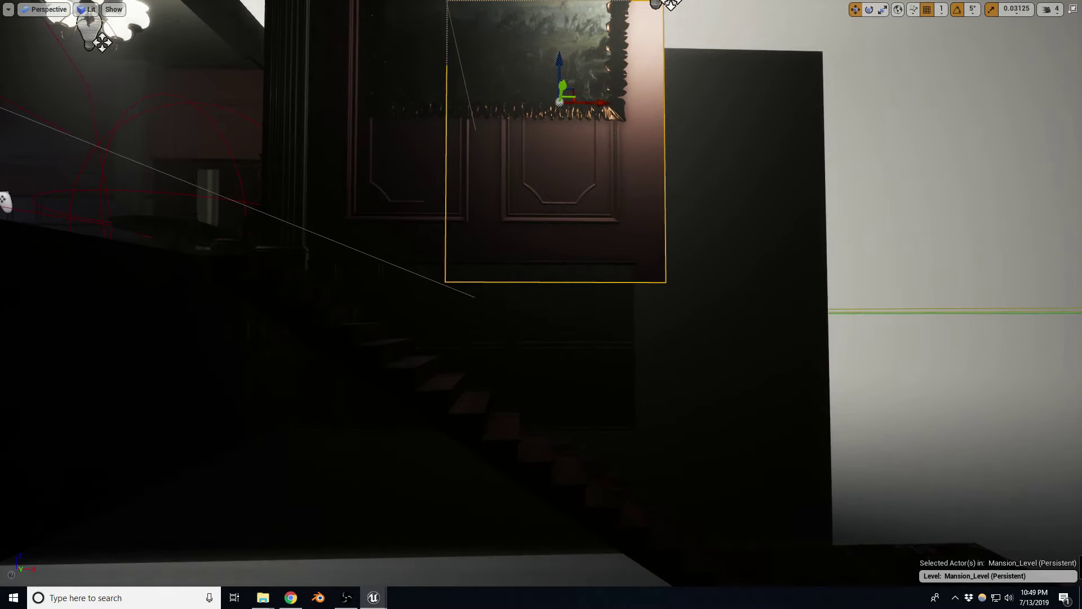
mouse_move(597, 102)
alt+mouse_down()
mouse_move(446, 100)
mouse_move(911, 111)
alt+mouse_up()
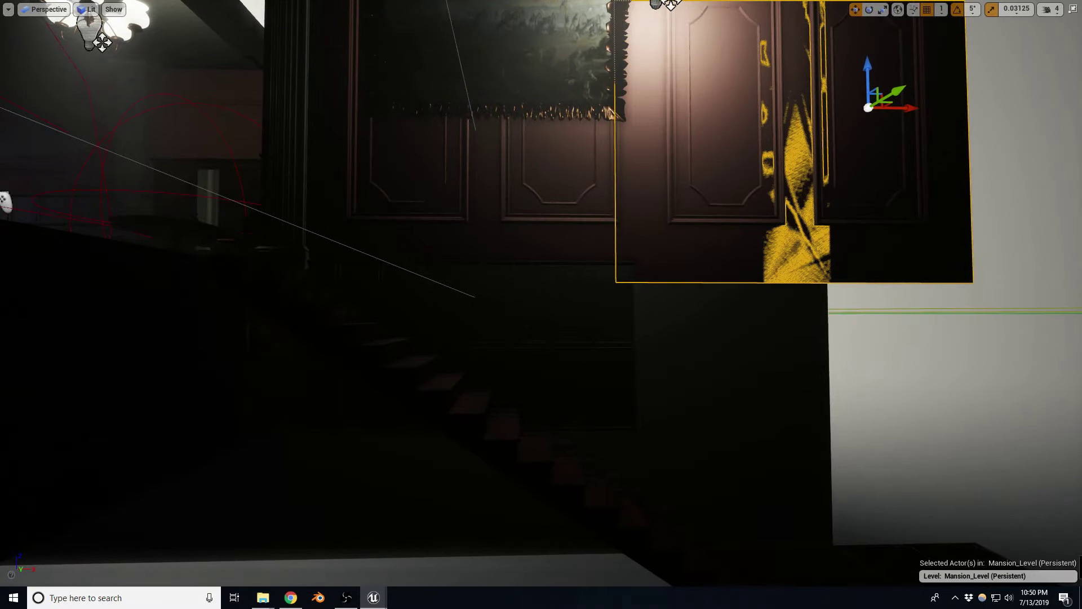
right_drag(890, 259, 889, 259)
click(871, 263)
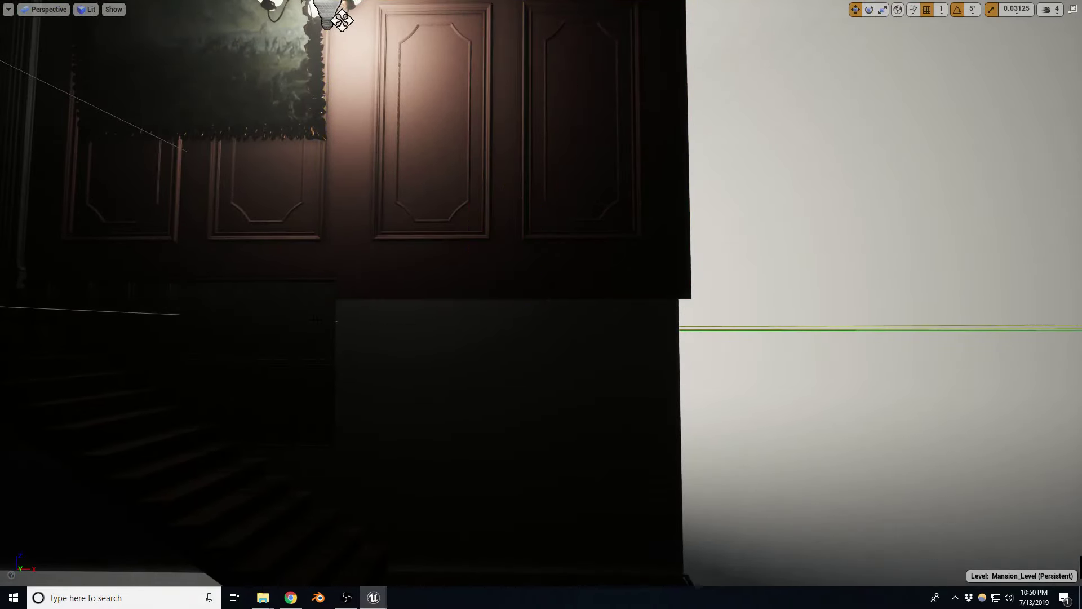
Delete the four extra dark panels and the wall panel copy.
click(313, 314)
right_drag(314, 314, 332, 311)
ctrl+click(333, 311)
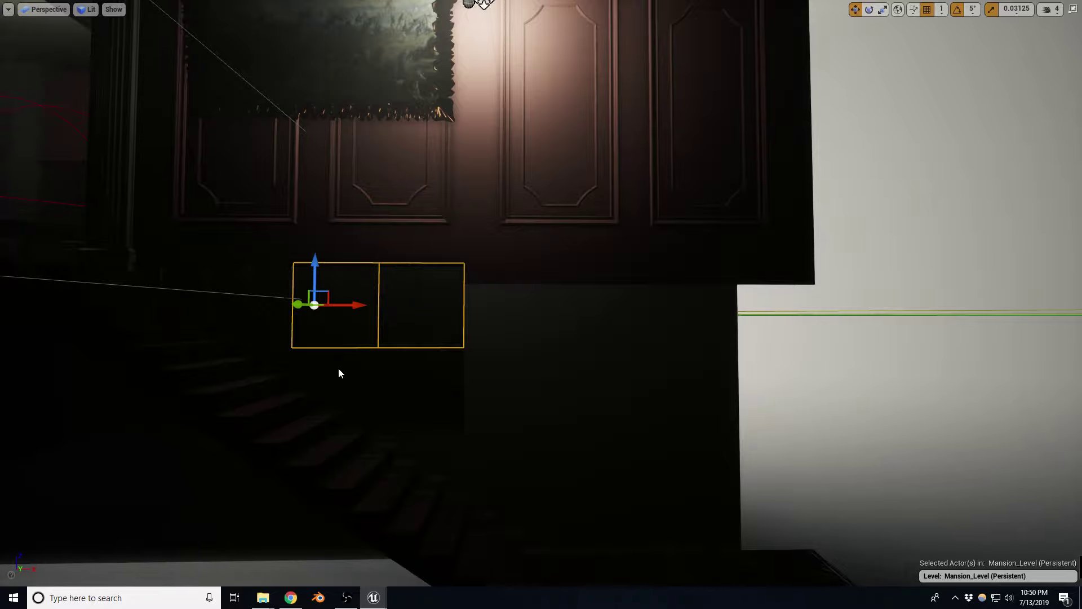
ctrl+click(339, 373)
ctrl+click(404, 380)
ctrl+click(370, 259)
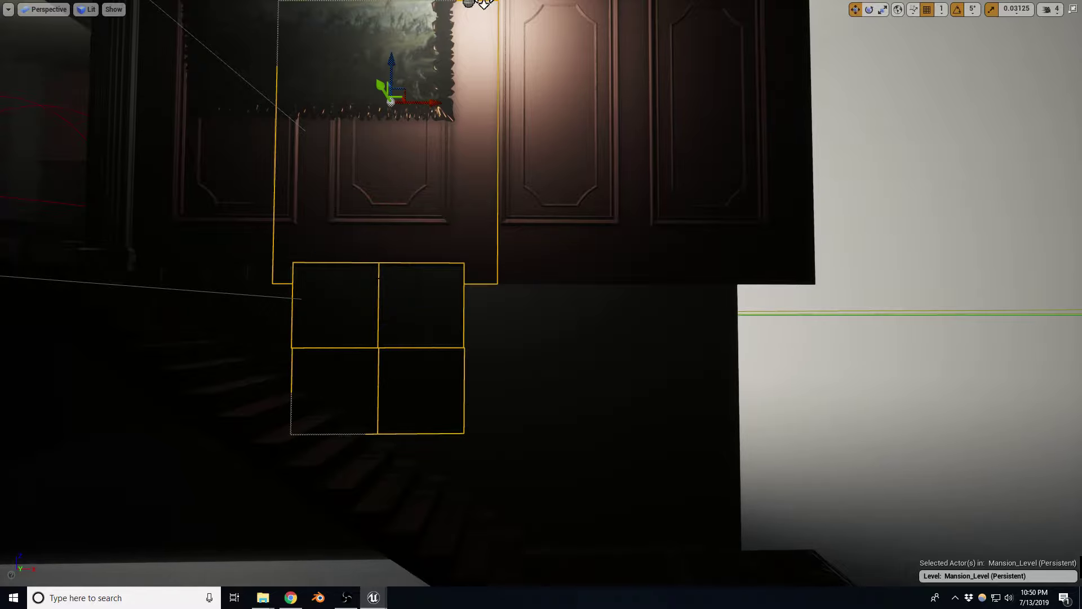
key(Delete)
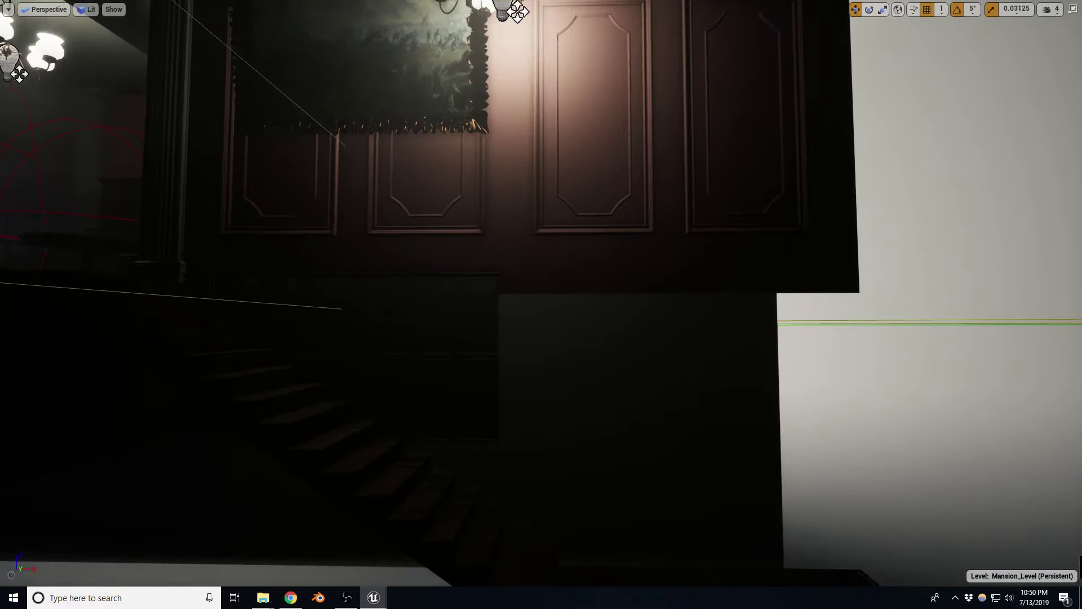
Select the six lower wainscot panels and move them down and left beside the staircase.
click(291, 314)
ctrl+click(373, 315)
ctrl+click(456, 315)
ctrl+click(351, 385)
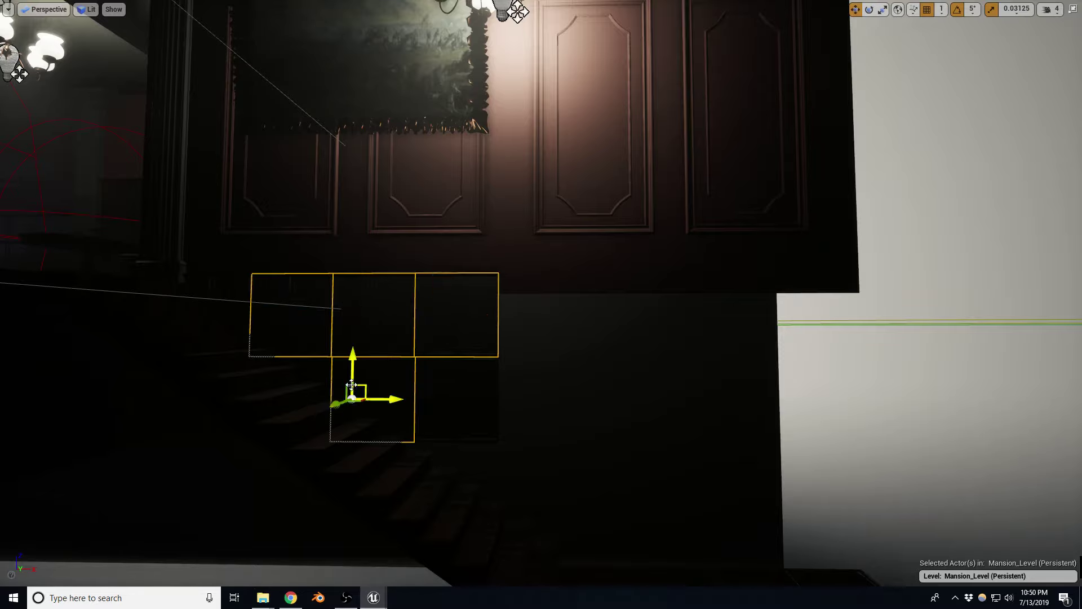
ctrl+click(316, 383)
ctrl+click(432, 384)
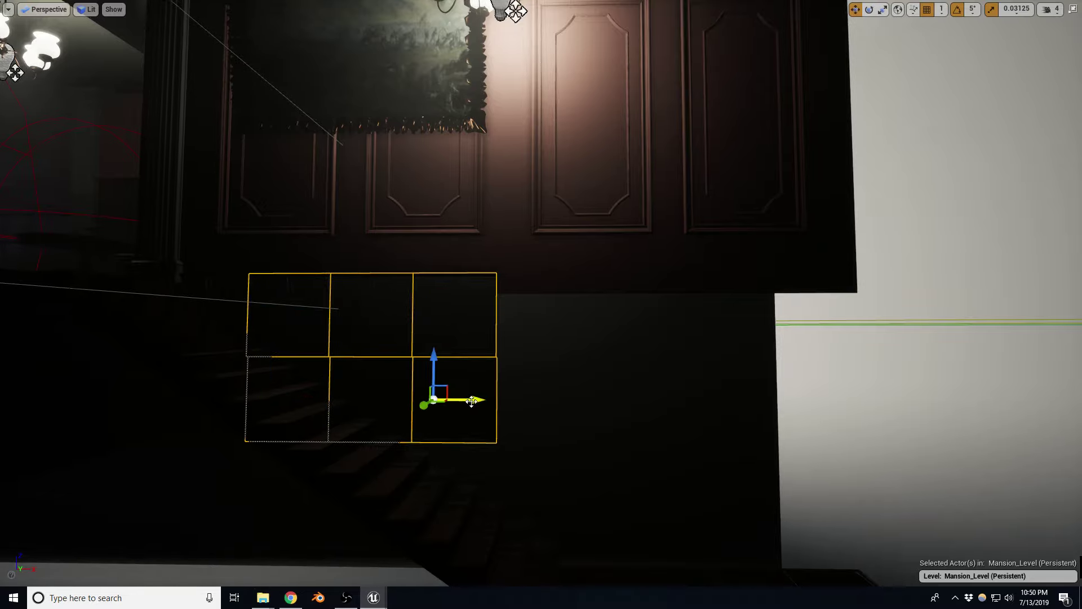
mouse_move(472, 401)
mouse_down()
mouse_move(745, 387)
mouse_move(733, 385)
mouse_move(778, 361)
mouse_move(710, 315)
mouse_up()
key(f)
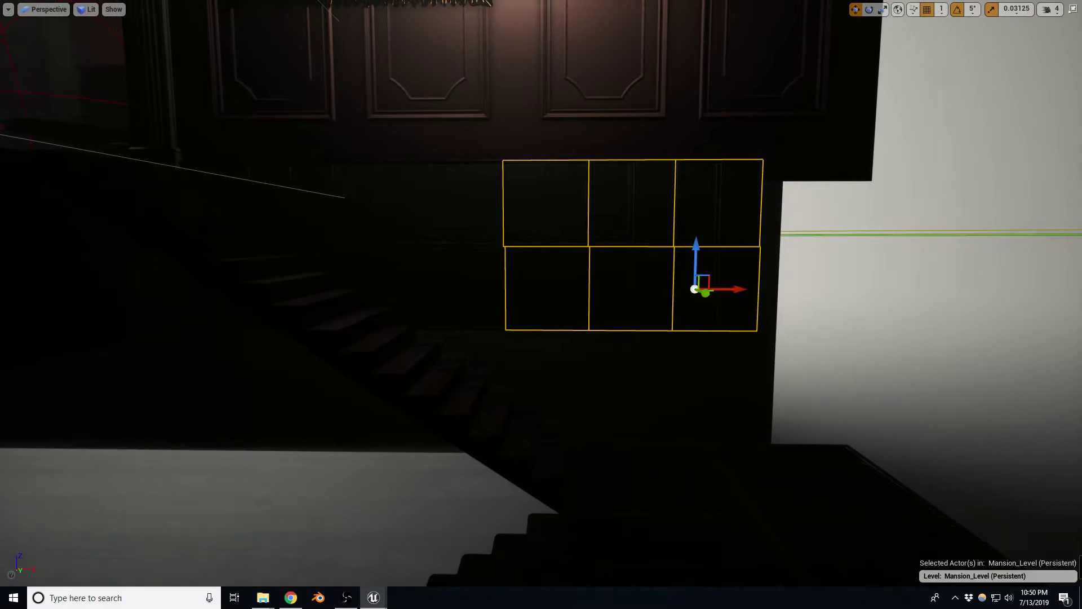
drag(709, 277, 460, 437)
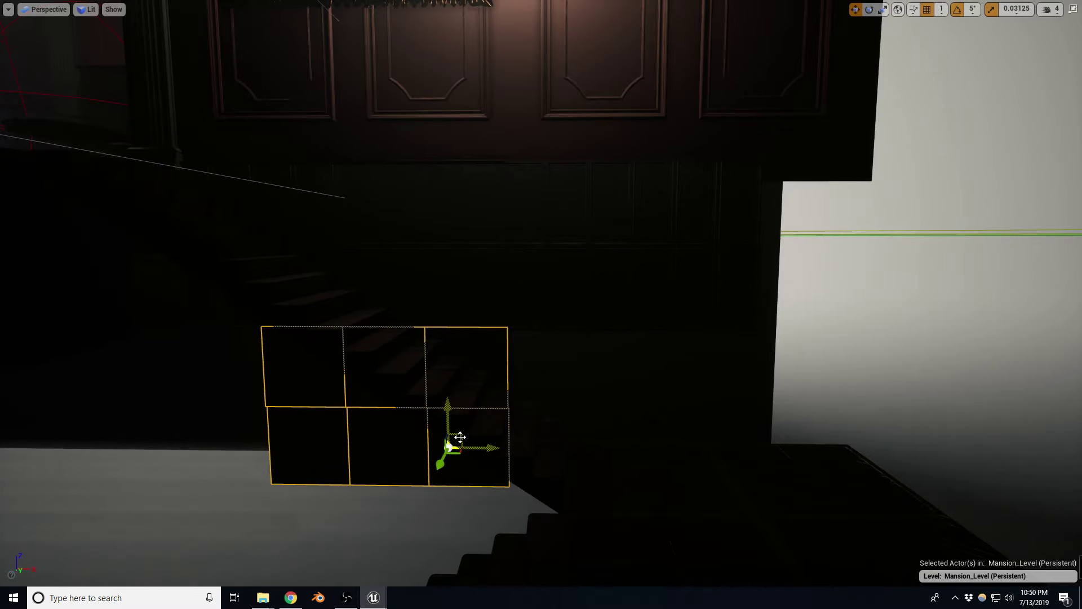
scroll(460, 437, up, 3)
scroll(460, 437, up, 3)
Switch the viewport to wireframe and the Left orthographic view.
key(alt+2)
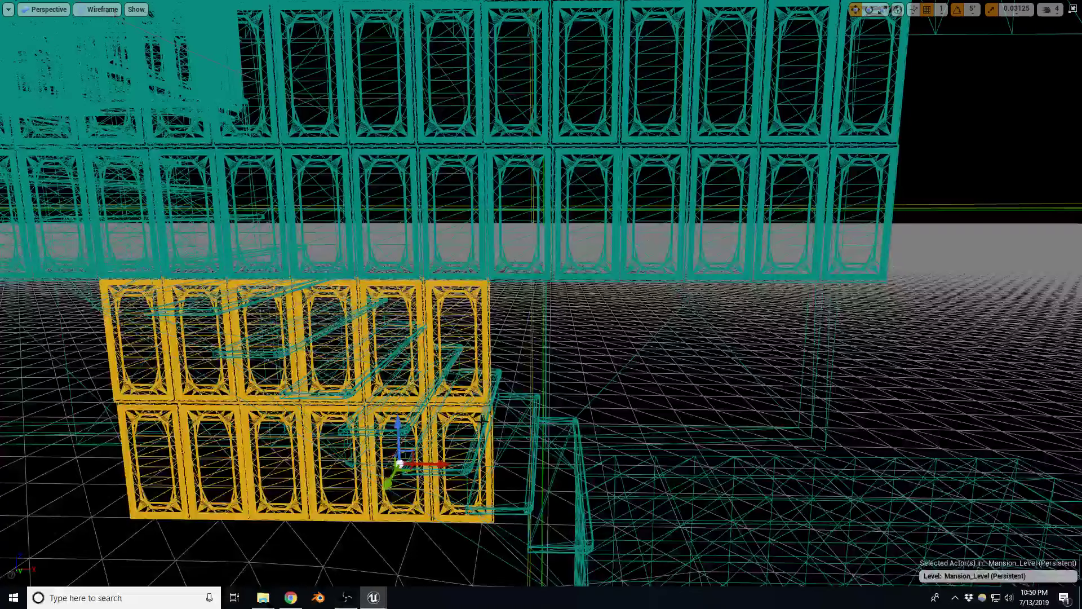
right_drag(482, 420, 491, 338)
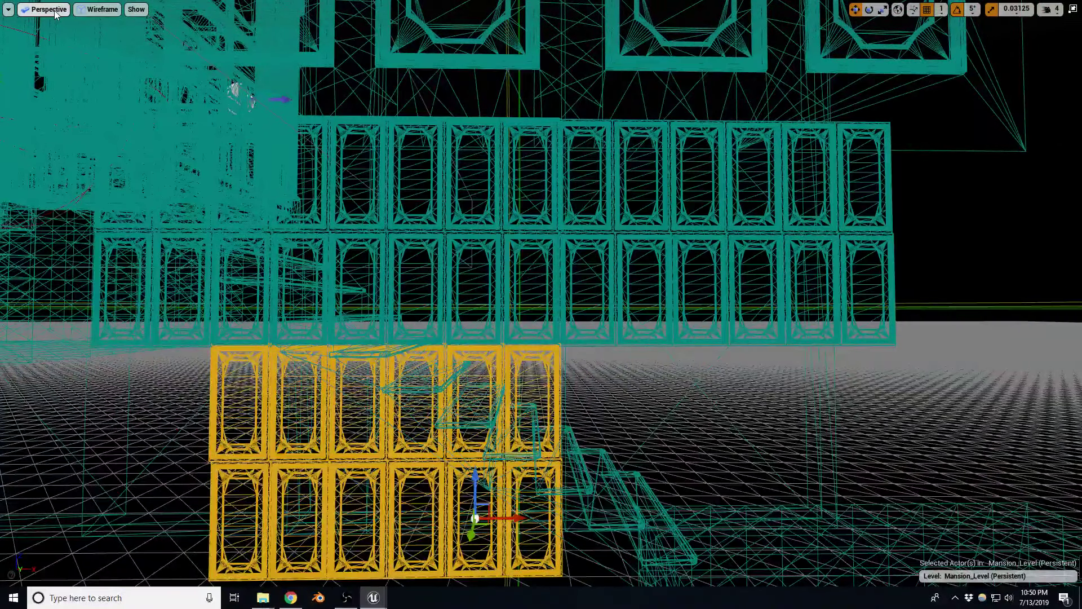
click(54, 12)
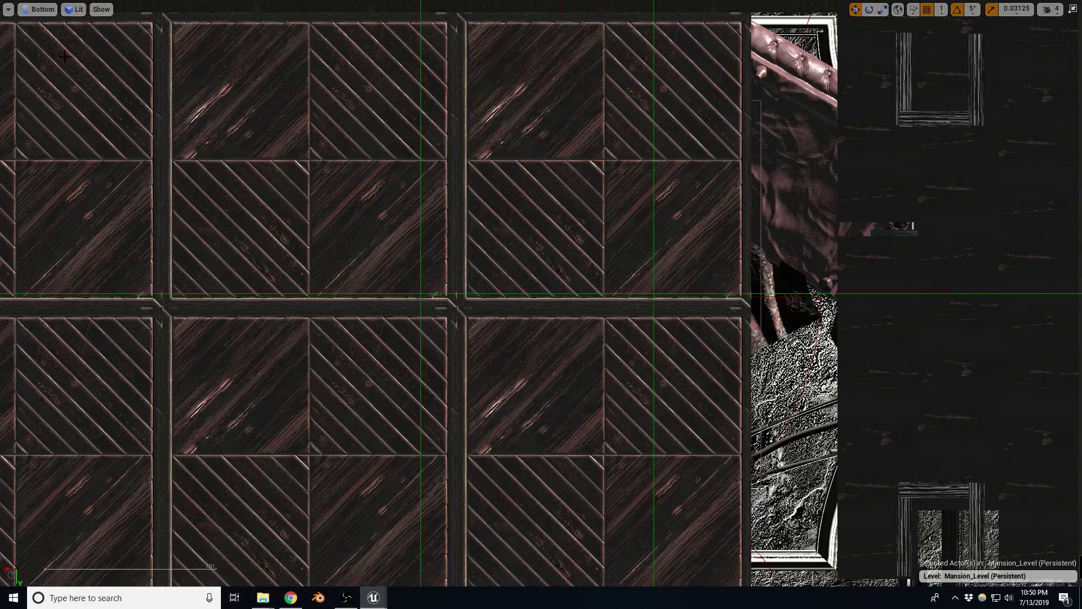
click(49, 9)
click(52, 75)
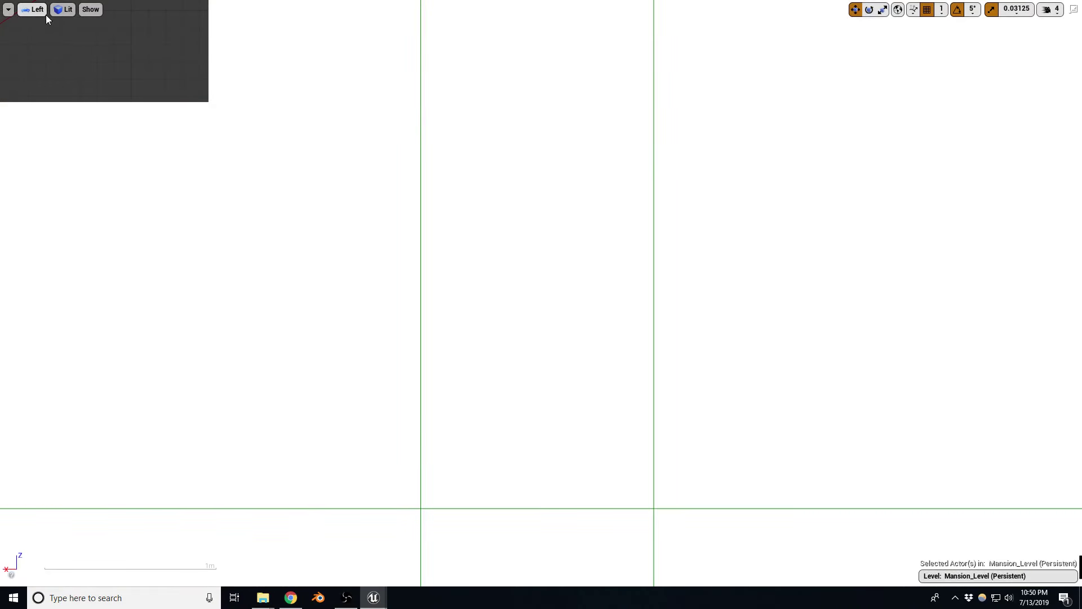
In the Left side view, nudge the selected panels slightly sideways and lower.
right_drag(247, 131, 397, 298)
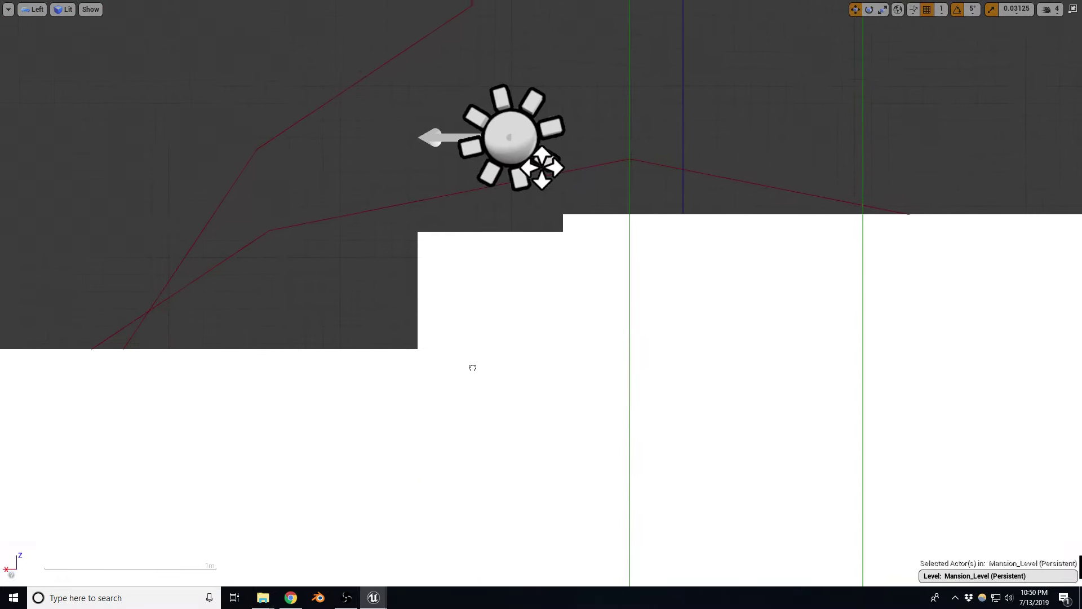
scroll(452, 294, down, 2)
scroll(333, 281, down, 3)
scroll(333, 282, down, 2)
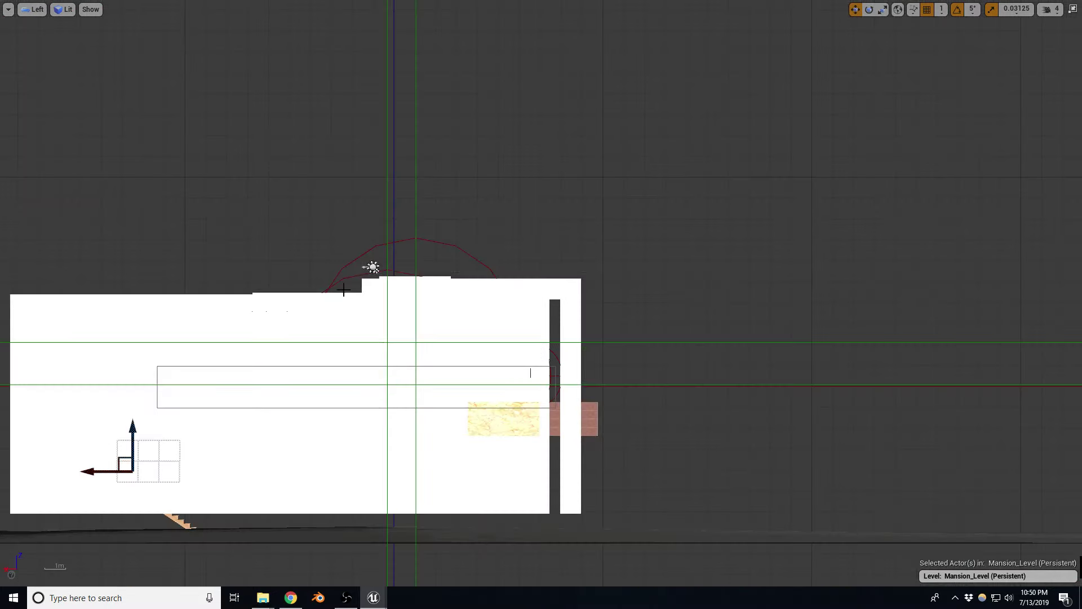
scroll(282, 462, up, 2)
scroll(195, 438, down, 3)
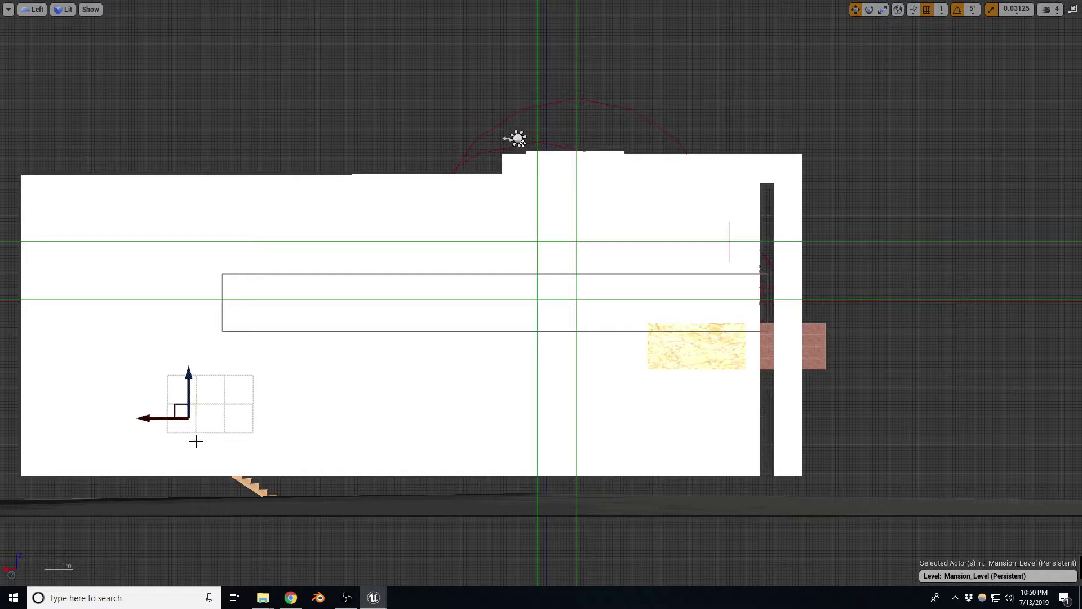
key(alt+2)
scroll(109, 394, up, 2)
scroll(109, 396, up, 3)
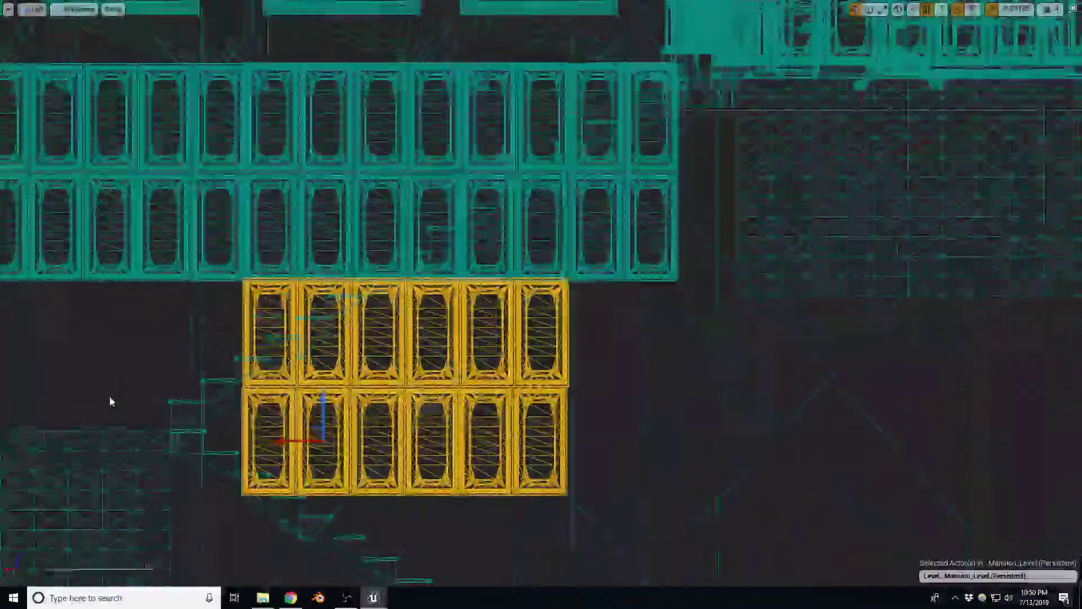
scroll(204, 358, up, 2)
scroll(320, 337, up, 1)
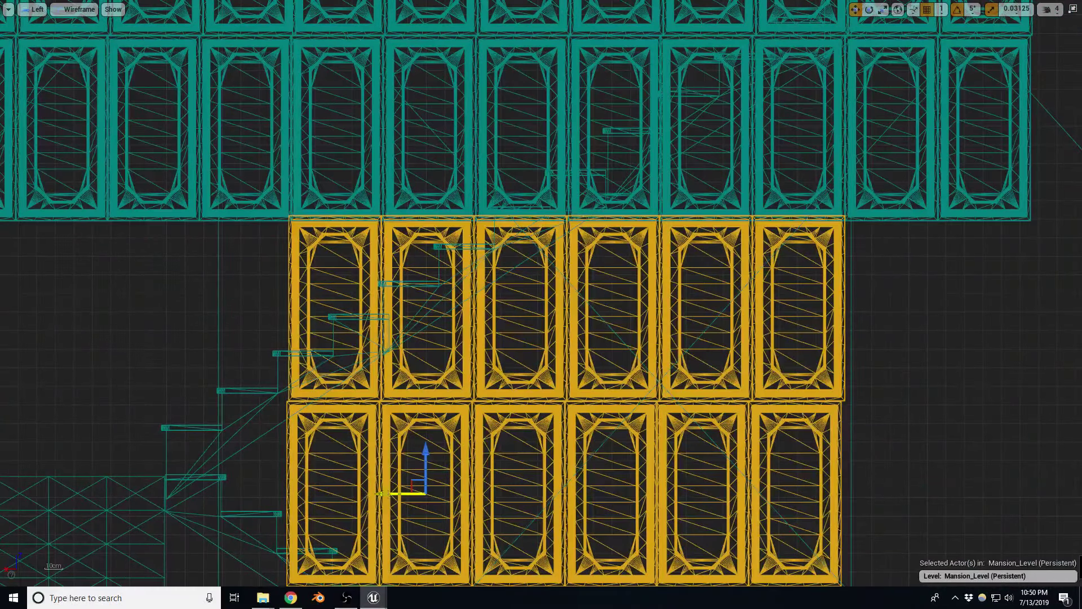
drag(384, 494, 389, 493)
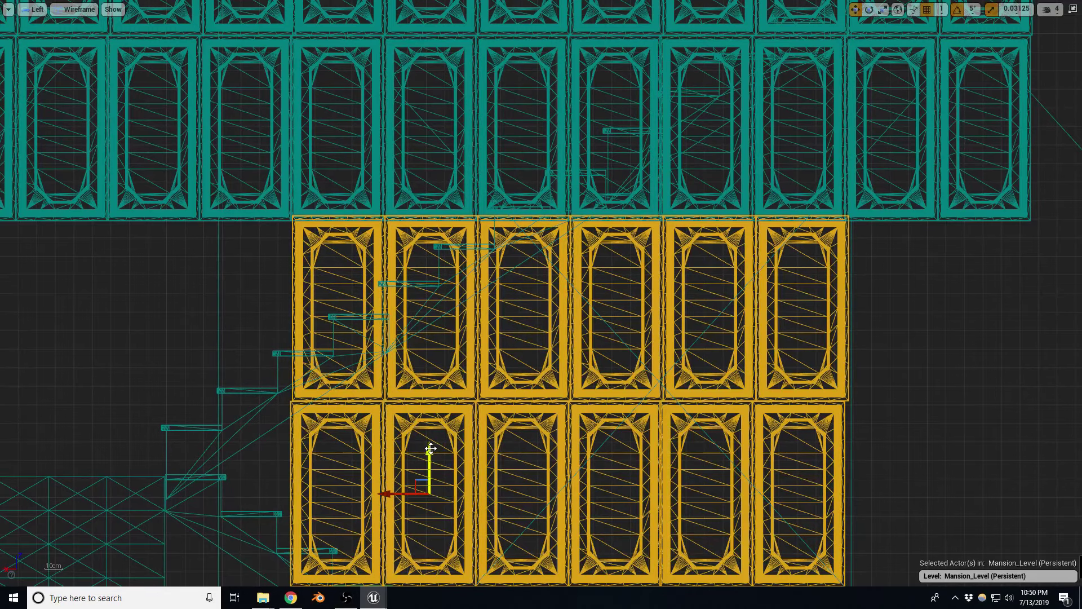
drag(430, 448, 430, 455)
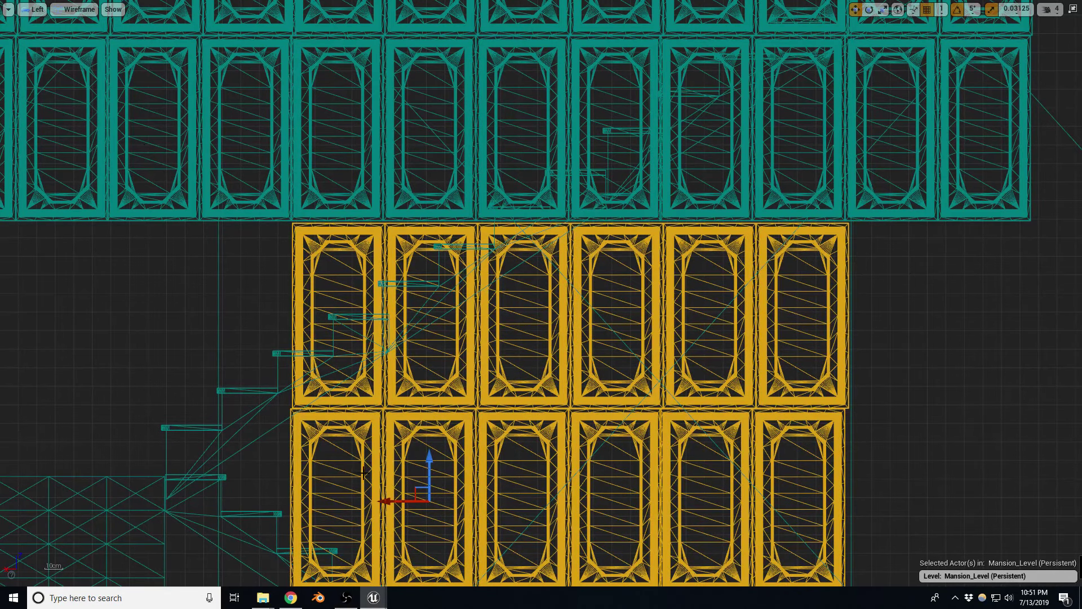
Slide the selected panels far to the left in the side view.
right_drag(408, 500, 671, 456)
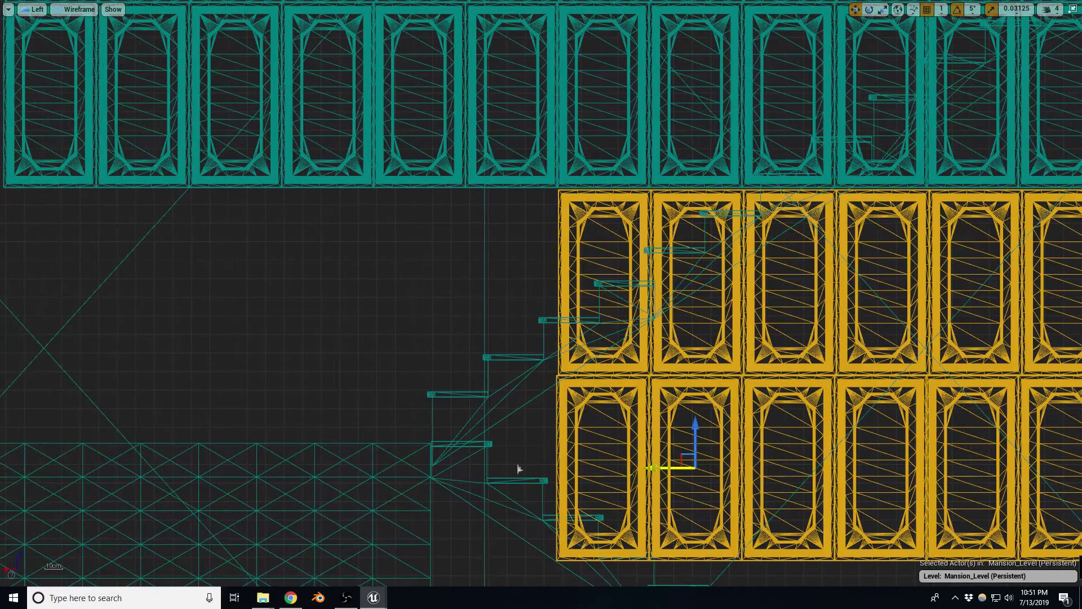
drag(519, 469, 99, 458)
right_drag(100, 458, 184, 346)
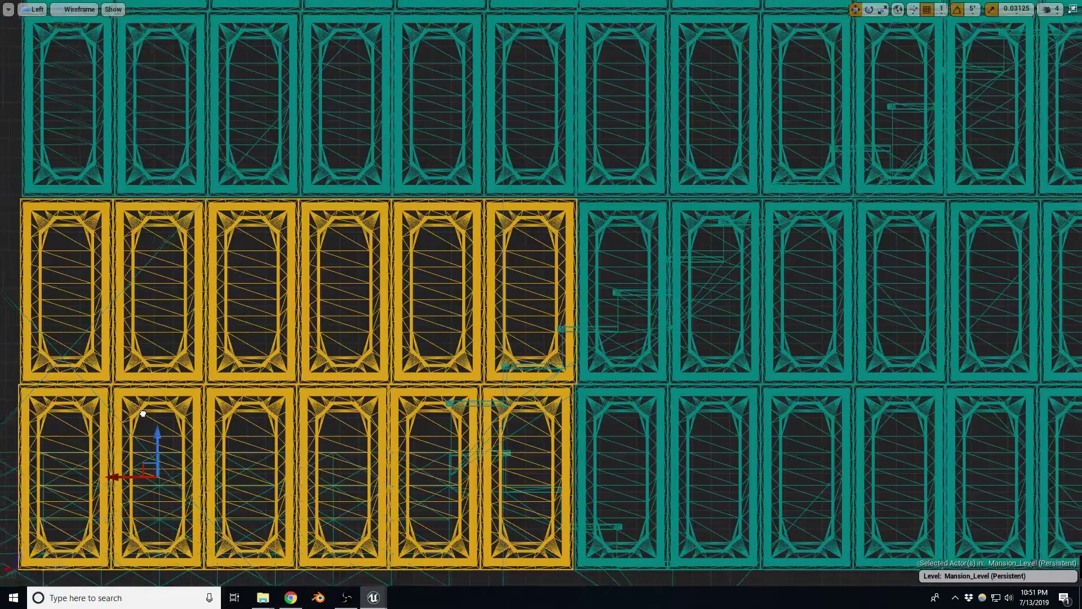
scroll(529, 372, down, 2)
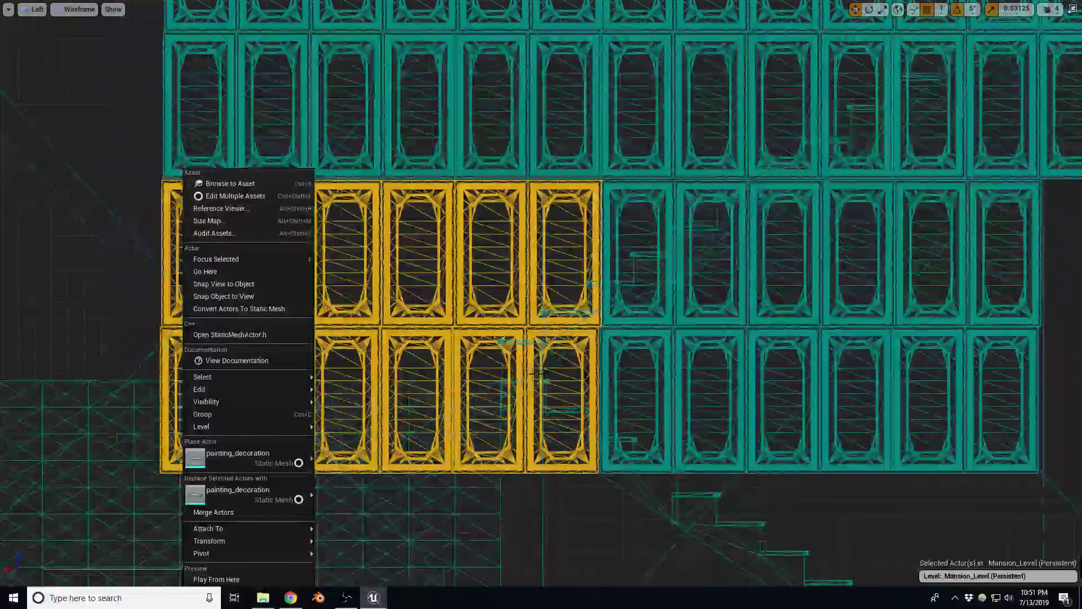
scroll(528, 373, down, 2)
scroll(529, 373, down, 2)
scroll(617, 363, up, 1)
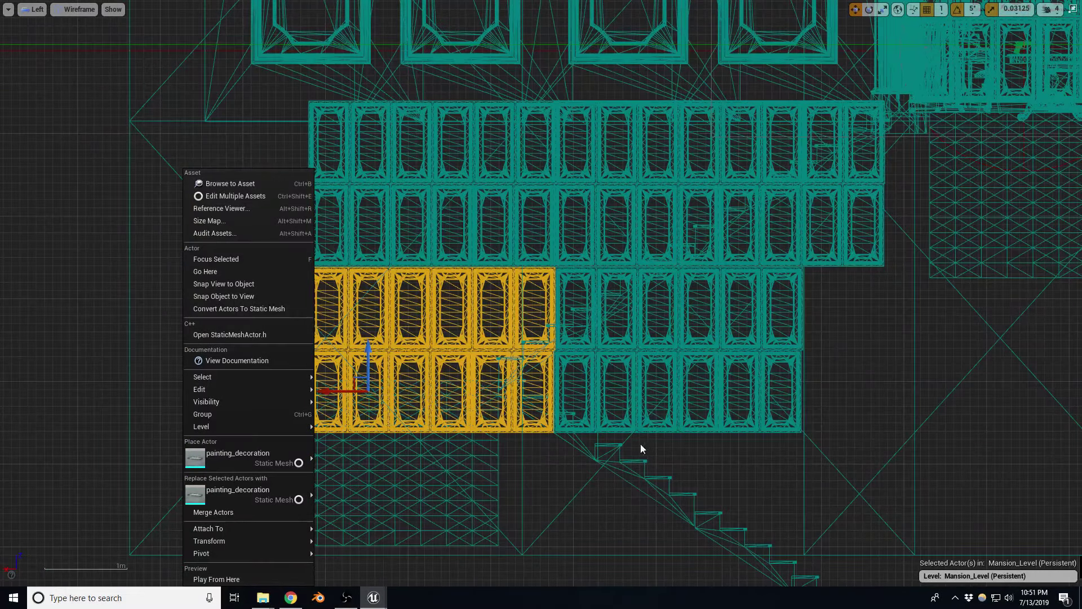
Return to the lit Perspective view angled onto the panel wall.
click(33, 9)
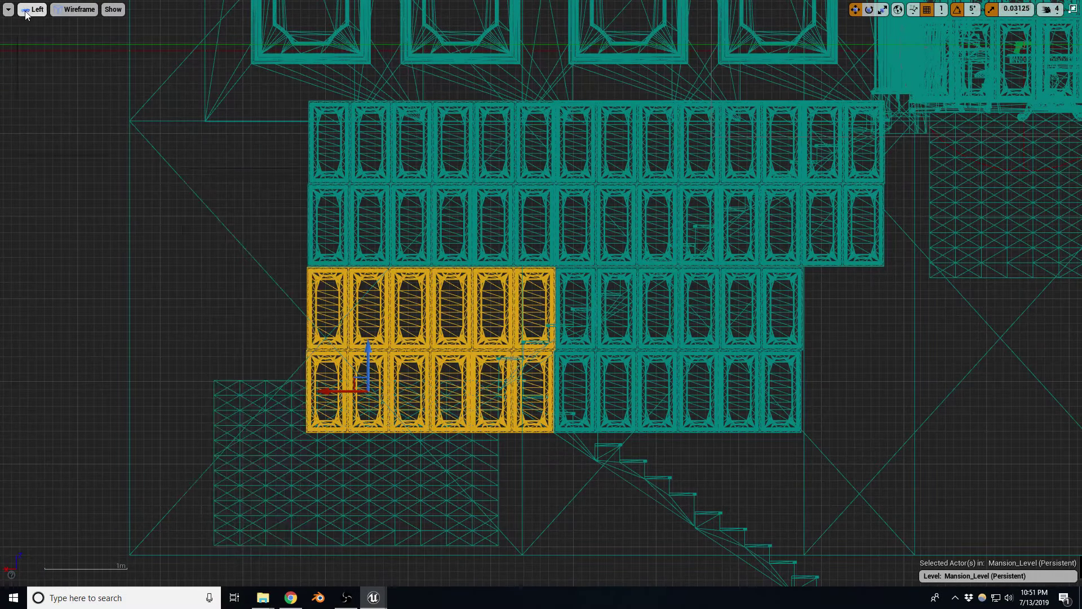
click(59, 26)
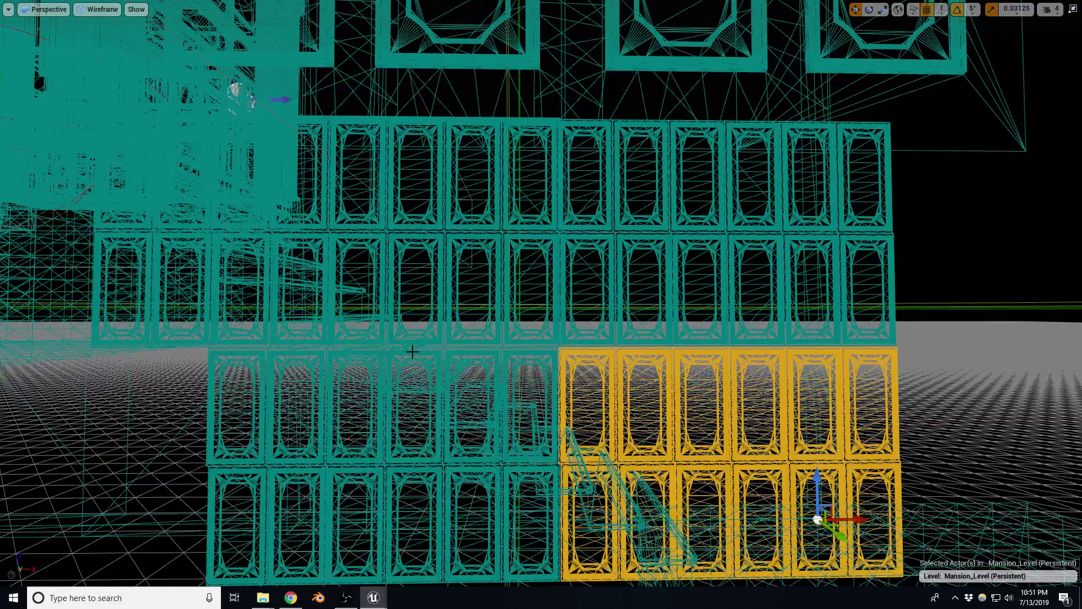
mouse_move(541, 304)
right_down()
mouse_move(497, 298)
mouse_move(497, 265)
right_up()
key(alt+4)
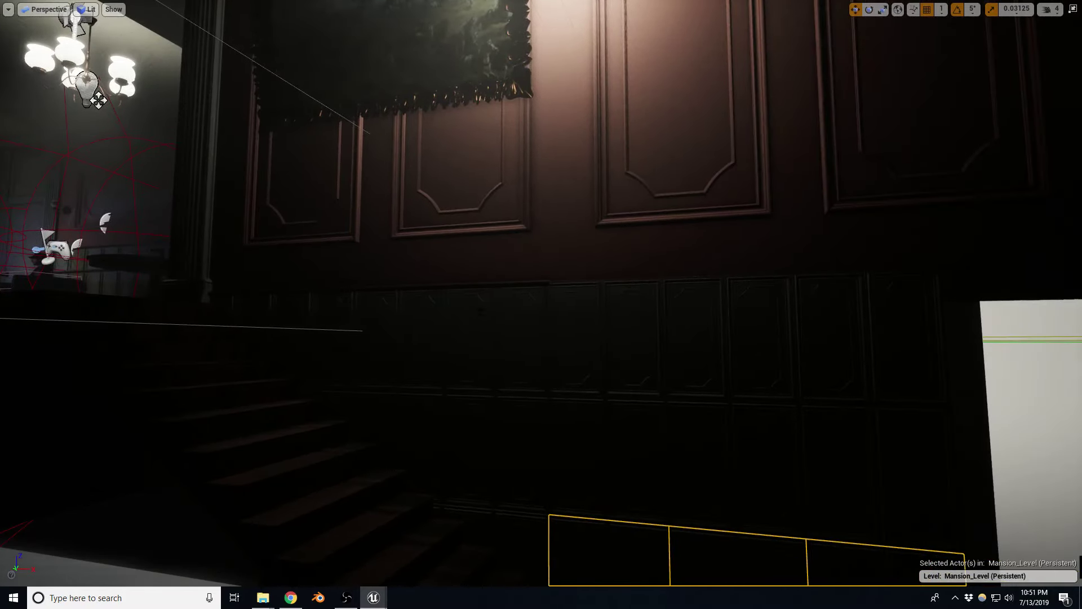
Select the chair rail, set grid snap to 10, and slide it right along the wainscot.
click(434, 287)
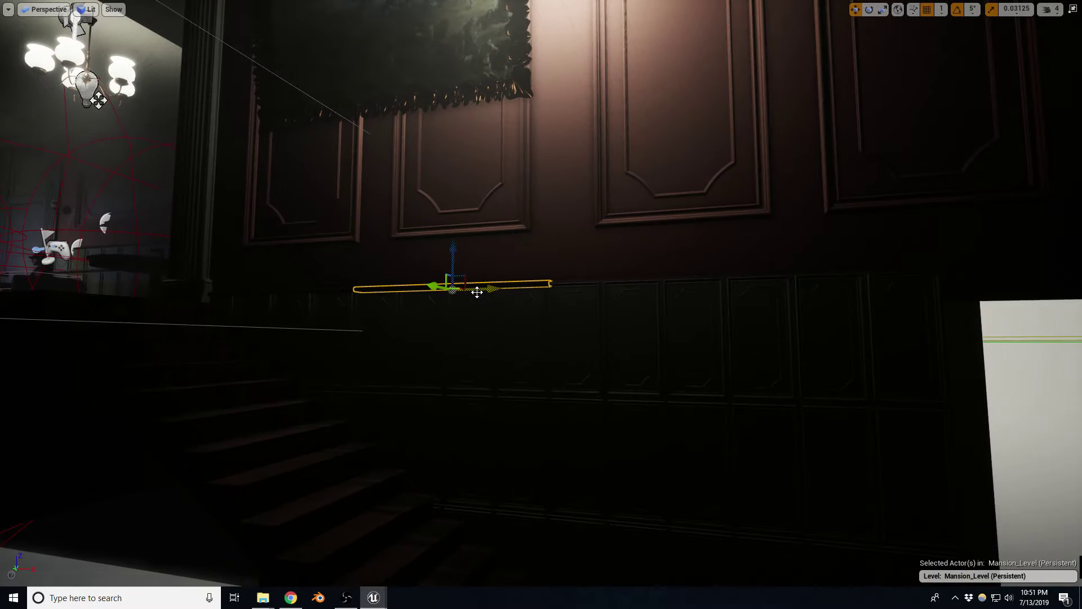
click(940, 10)
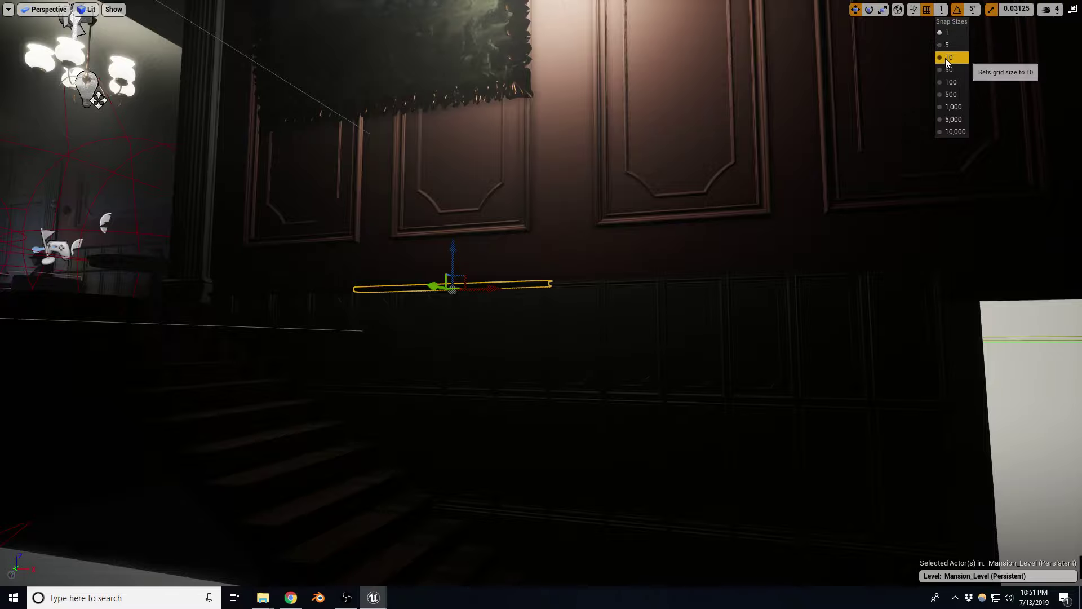
click(947, 55)
drag(495, 290, 684, 286)
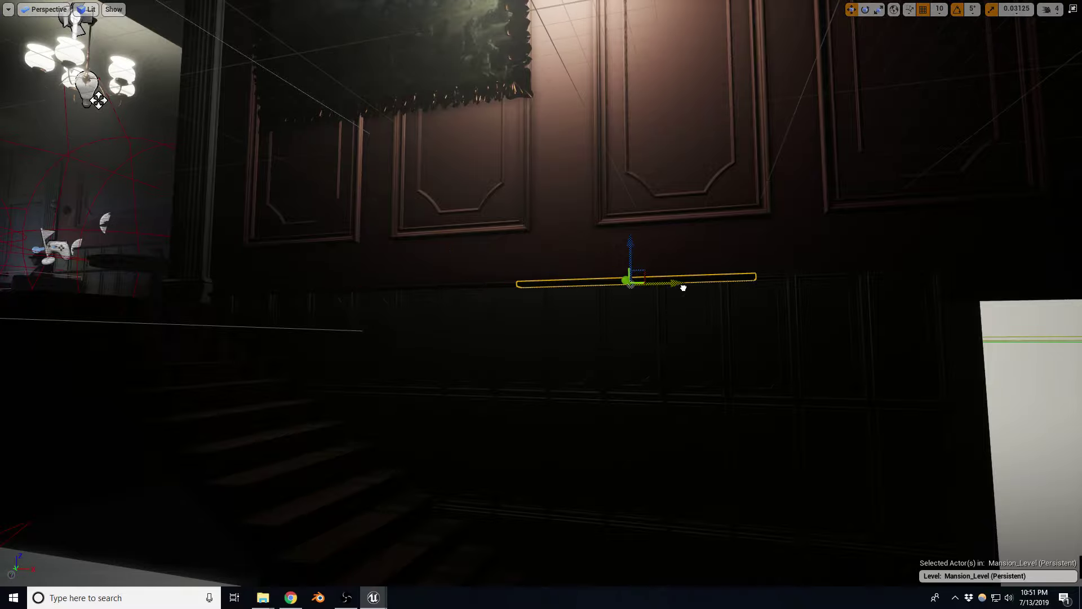
key(f)
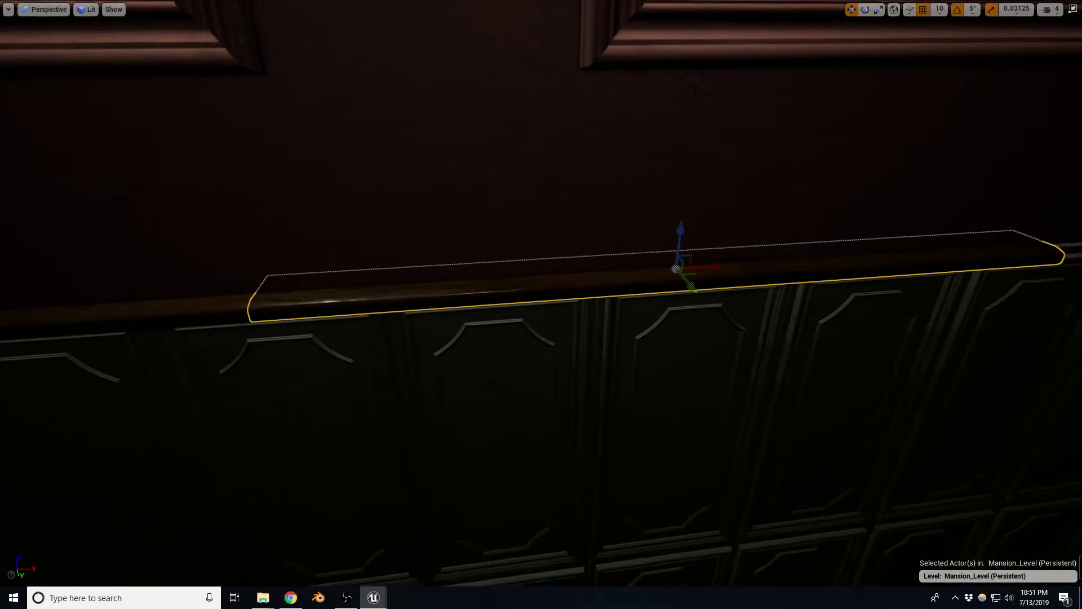
mouse_move(731, 271)
mouse_down()
mouse_move(864, 254)
mouse_move(850, 256)
mouse_up()
key(f)
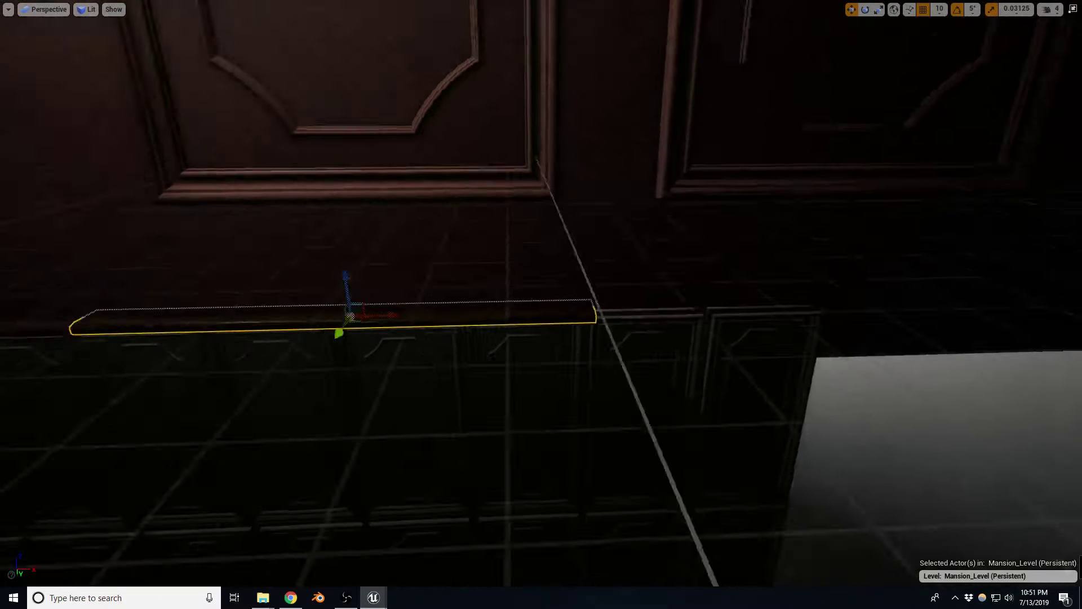
mouse_move(349, 317)
alt+mouse_down()
mouse_move(473, 211)
mouse_move(718, 255)
mouse_move(451, 79)
mouse_move(457, 296)
alt+mouse_up()
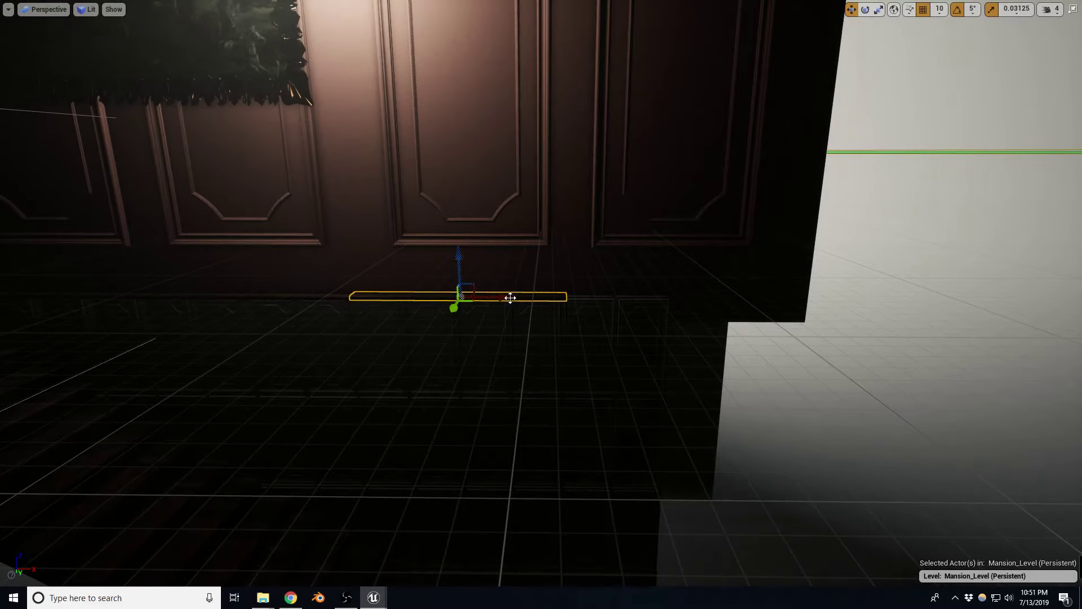
mouse_move(510, 298)
mouse_down()
mouse_move(730, 288)
mouse_move(718, 291)
mouse_up()
Slide the painting right so it hangs beneath the chandelier.
scroll(460, 208, down, 5)
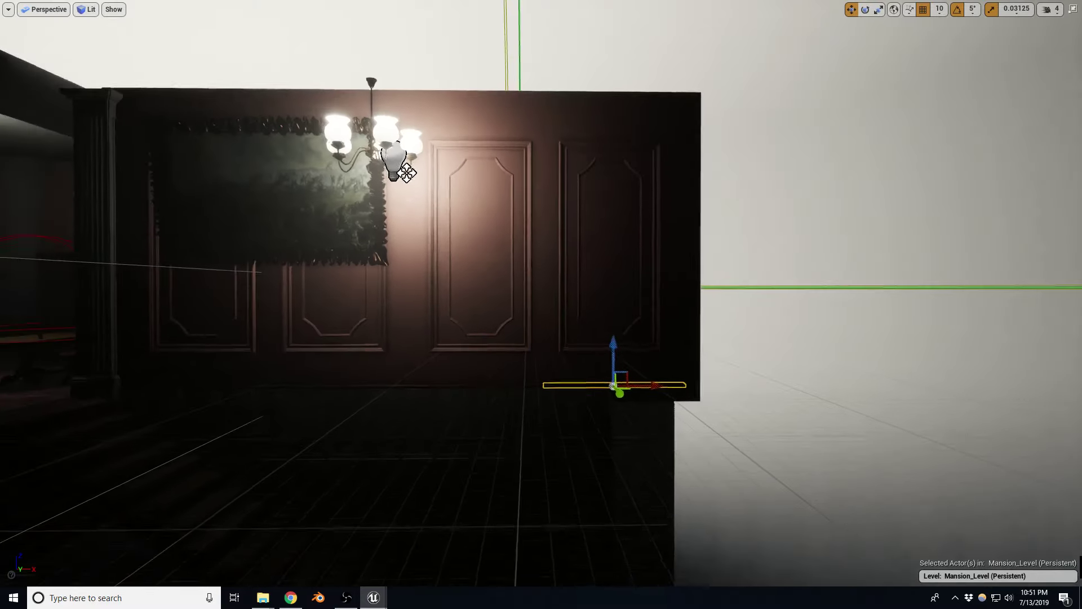
click(459, 208)
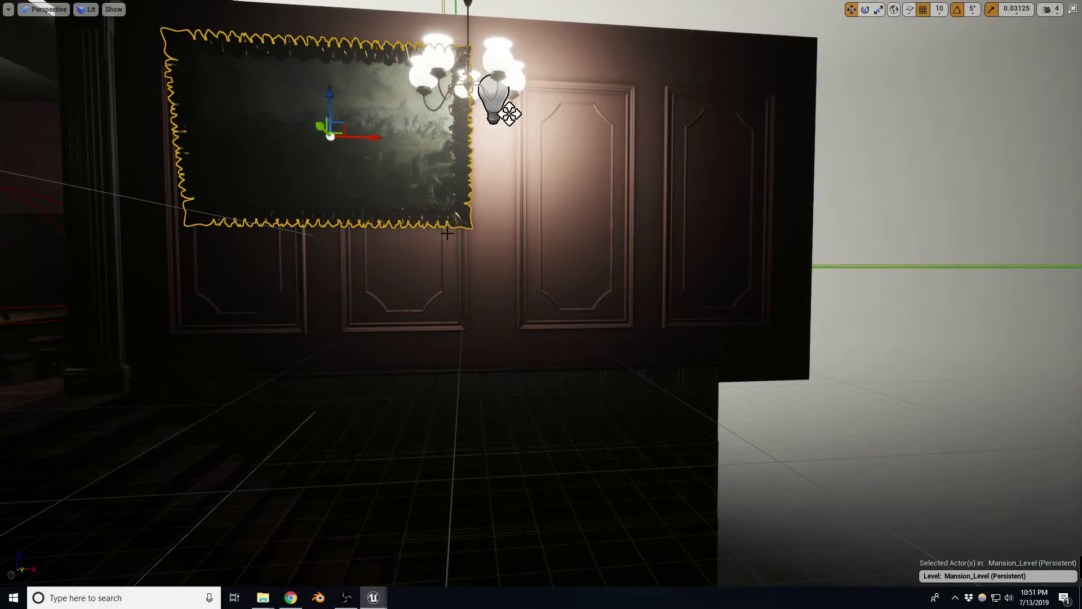
drag(367, 144, 536, 141)
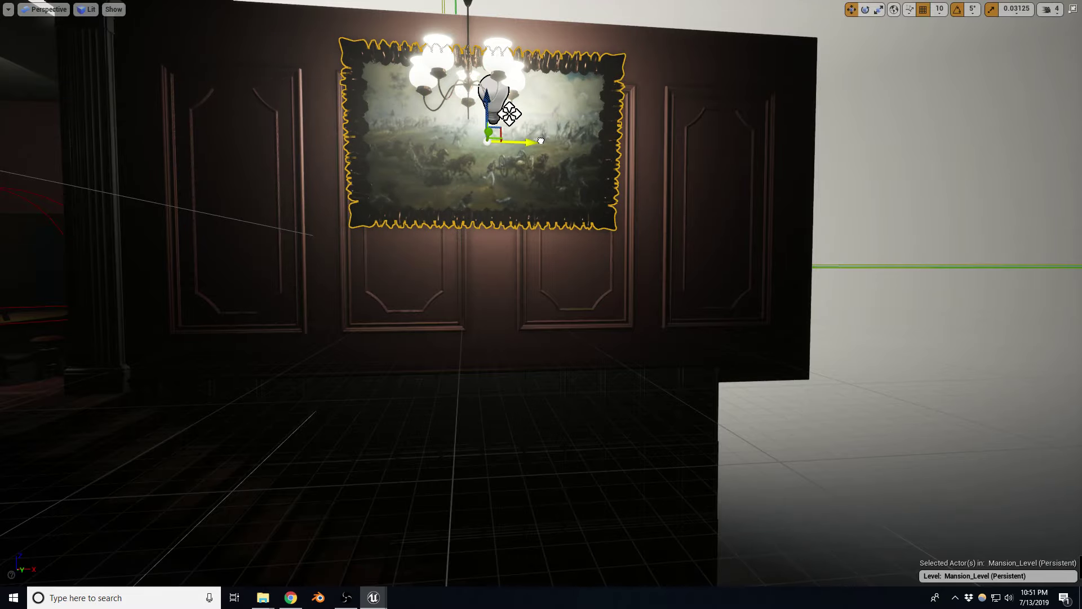
mouse_move(490, 280)
right_down()
mouse_move(395, 282)
mouse_move(507, 282)
right_up()
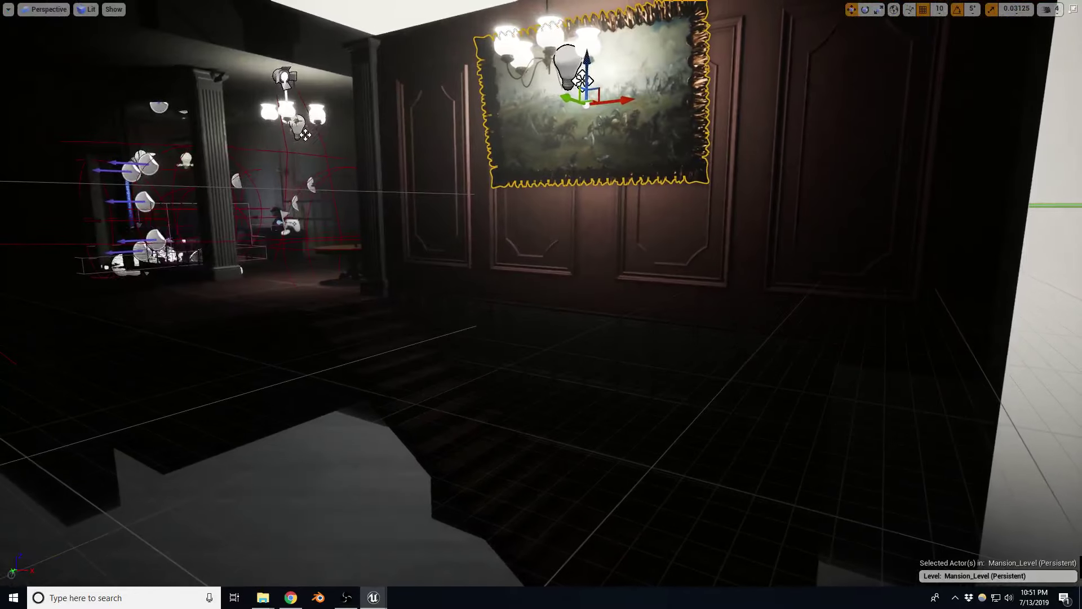
Select several tall wall panels together.
click(584, 279)
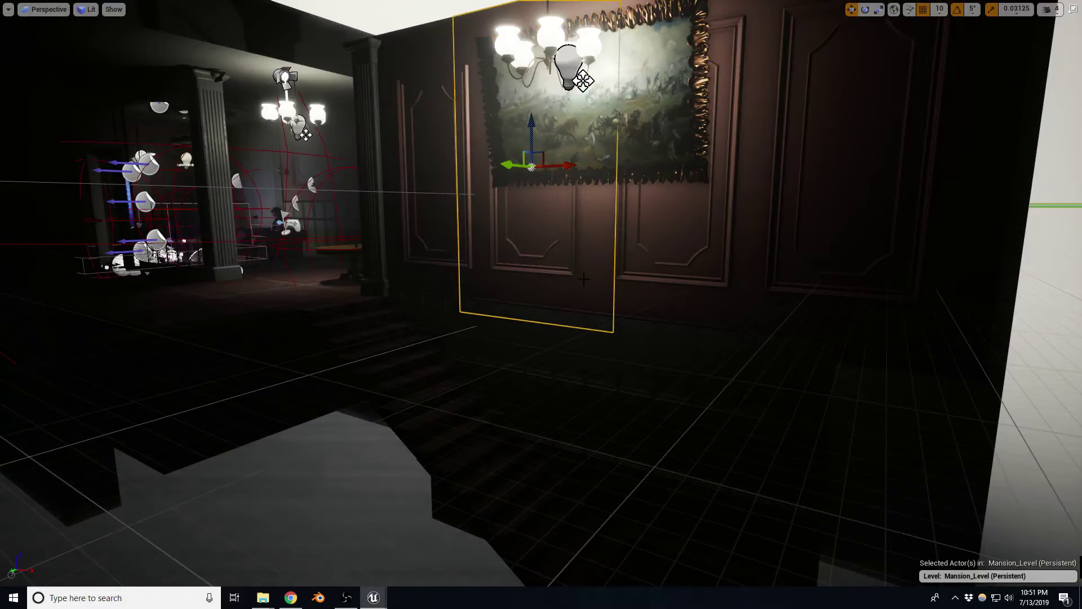
ctrl+click(696, 271)
ctrl+click(838, 268)
right_drag(838, 269, 834, 281)
mouse_move(246, 27)
right_down()
mouse_move(316, 51)
mouse_move(315, 33)
right_up()
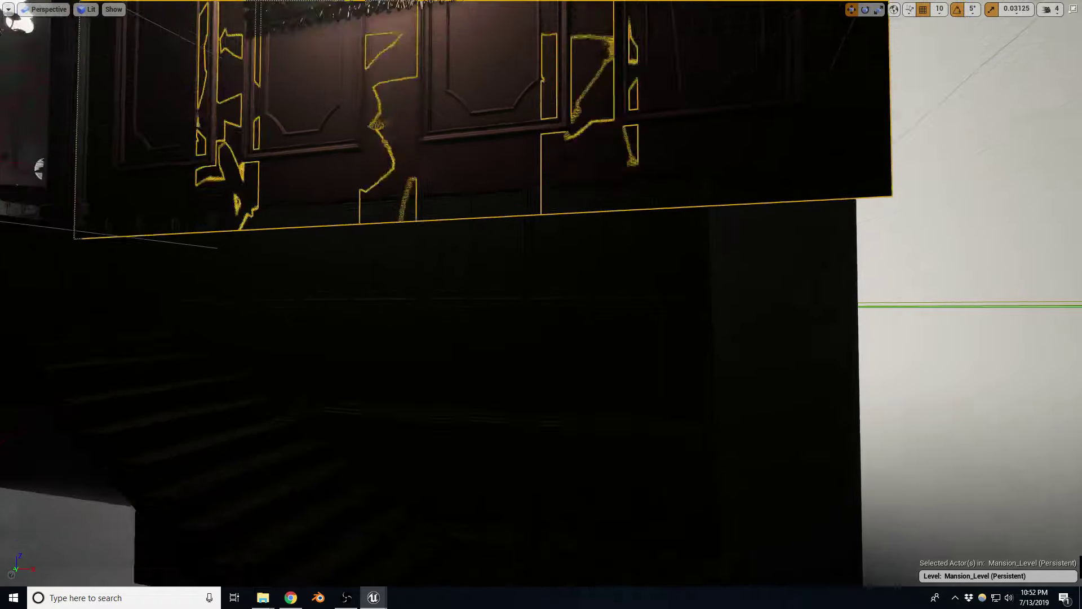
Duplicate the small square wainscot panel leftward into two rows of copies.
right_drag(855, 435, 856, 431)
click(631, 460)
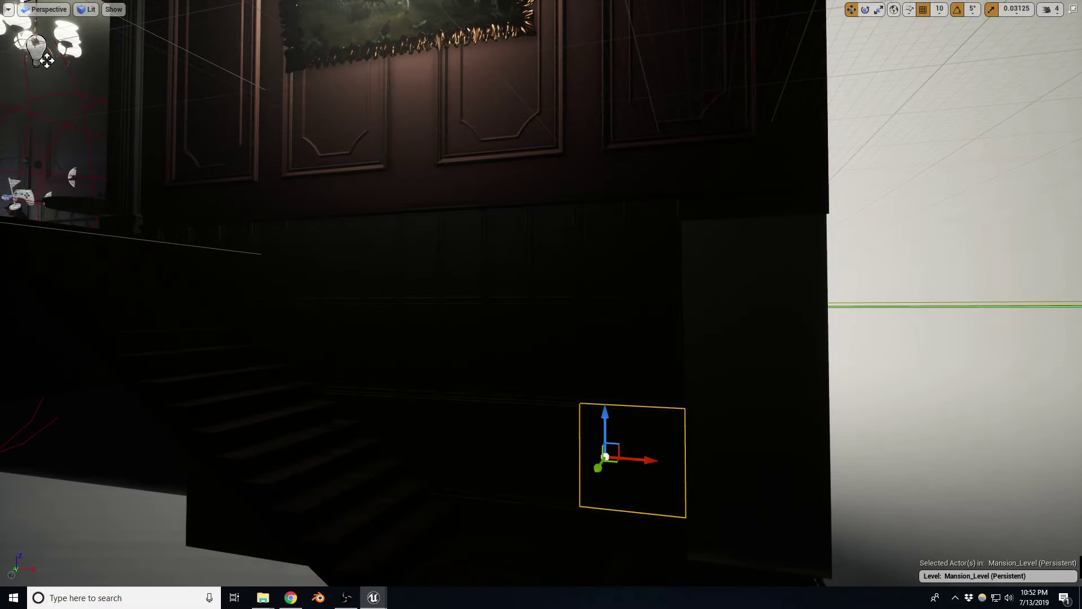
alt+drag(605, 455, 338, 437)
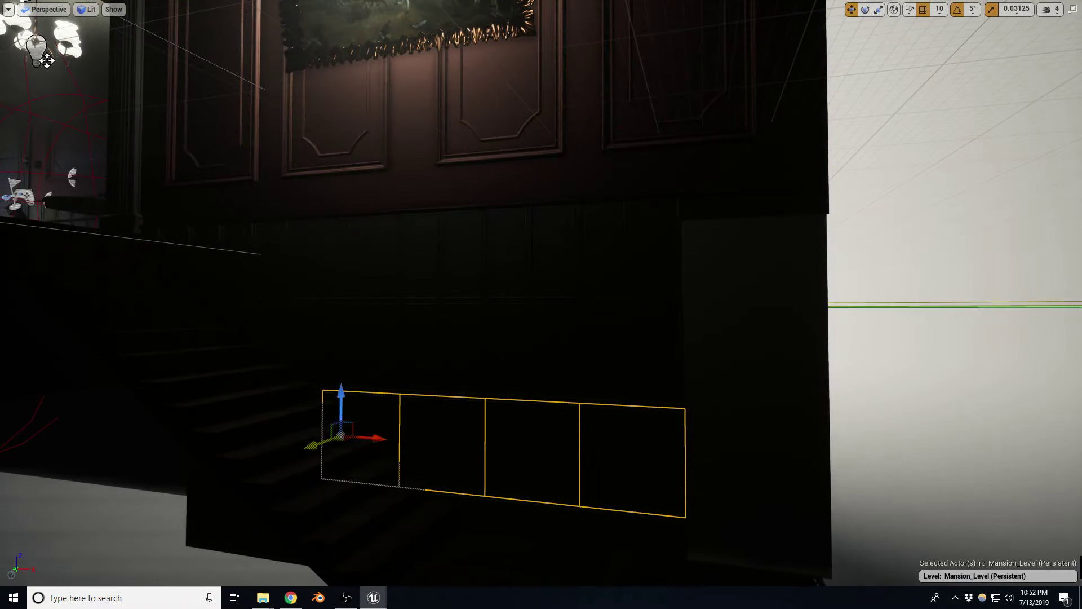
right_drag(339, 437, 338, 423)
mouse_move(451, 408)
alt+mouse_down()
mouse_move(251, 409)
mouse_move(250, 482)
alt+mouse_up()
alt+drag(282, 508, 790, 506)
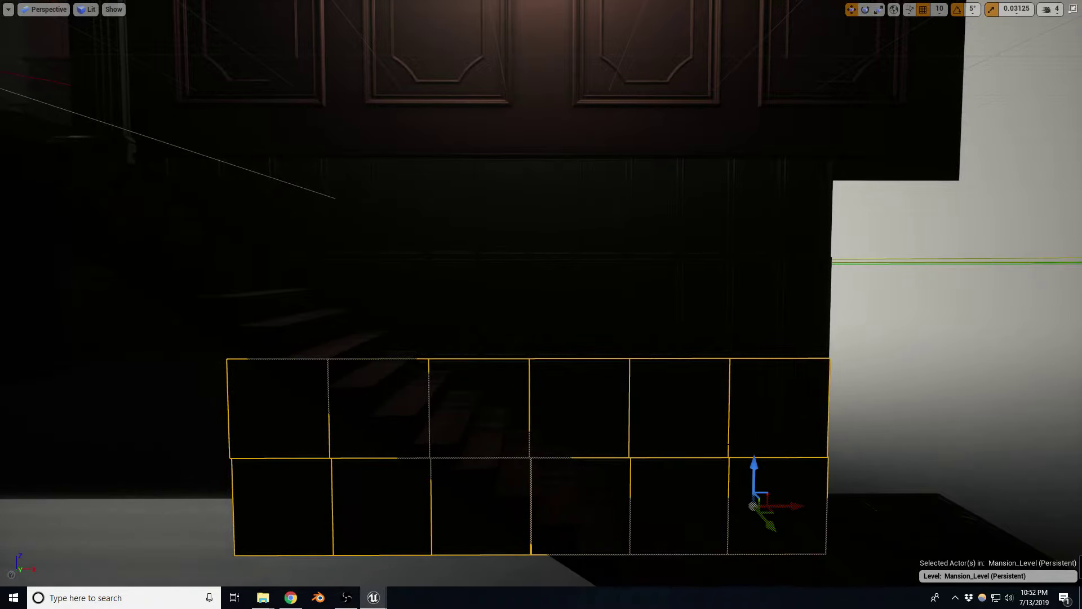
Delete the selected panels and the five panels beside the stairs.
key(Delete)
click(680, 307)
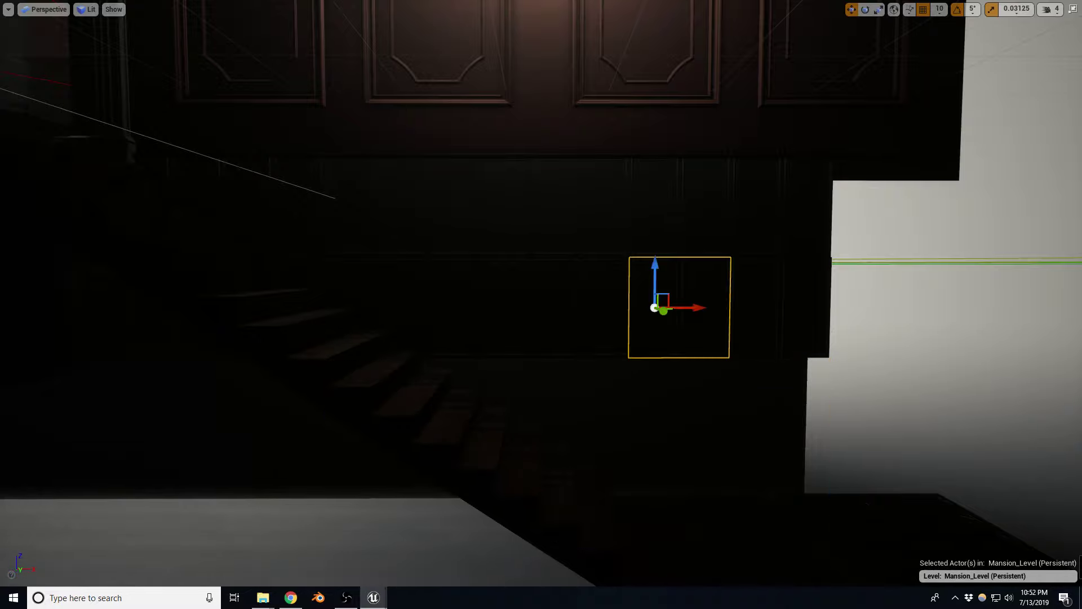
key(Delete)
click(778, 306)
key(Delete)
click(778, 207)
key(Delete)
click(678, 206)
key(Delete)
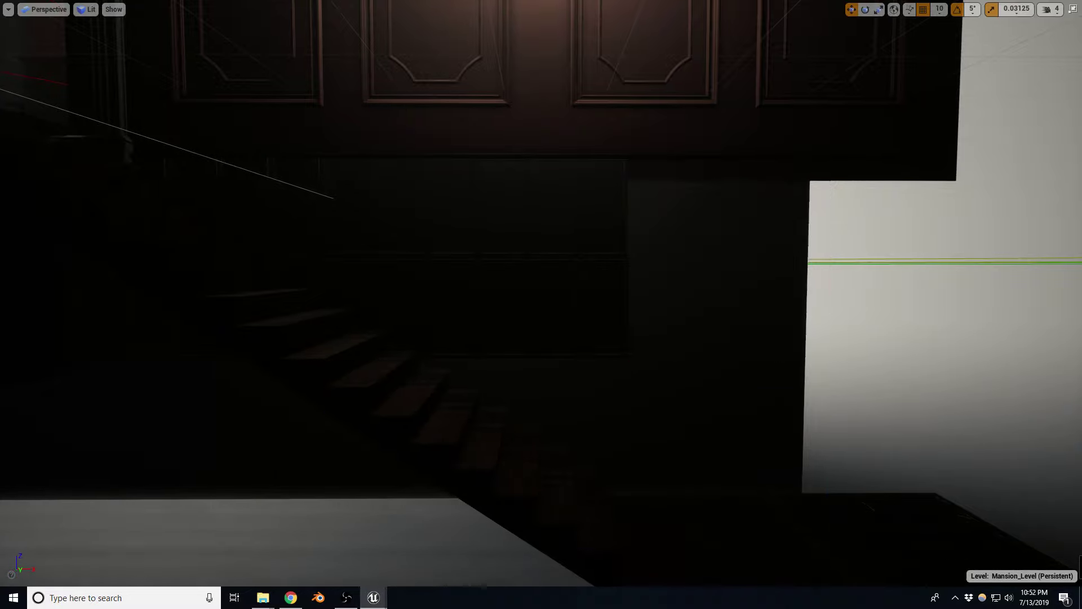
click(577, 206)
key(Delete)
Select six panels, shift them to the grid's lower left, fill the gap, then delete them.
click(577, 308)
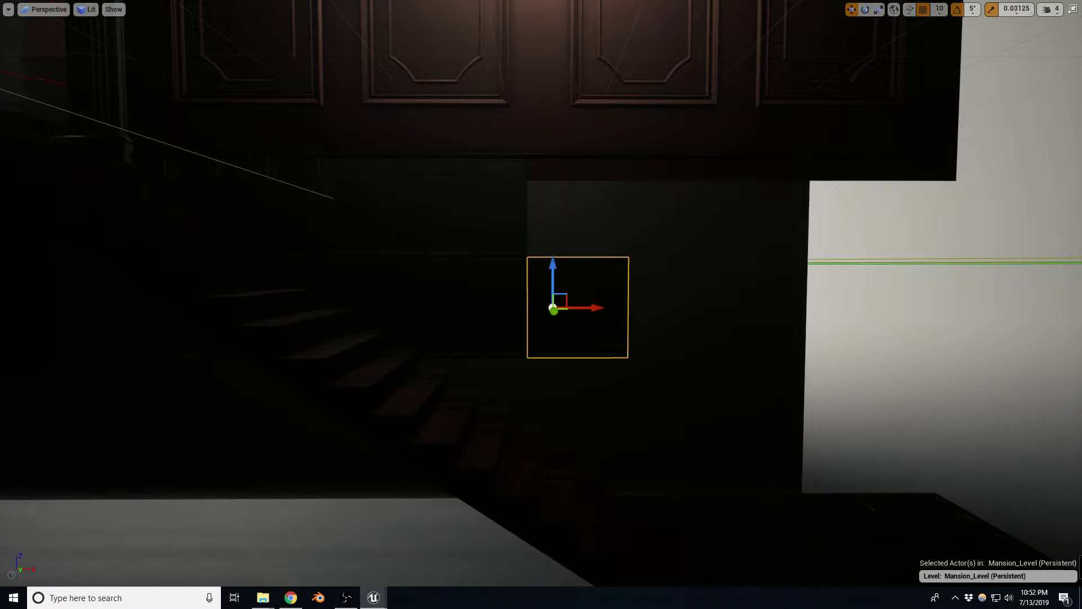
ctrl+click(478, 307)
ctrl+click(477, 206)
ctrl+click(374, 206)
ctrl+click(375, 307)
ctrl+click(270, 206)
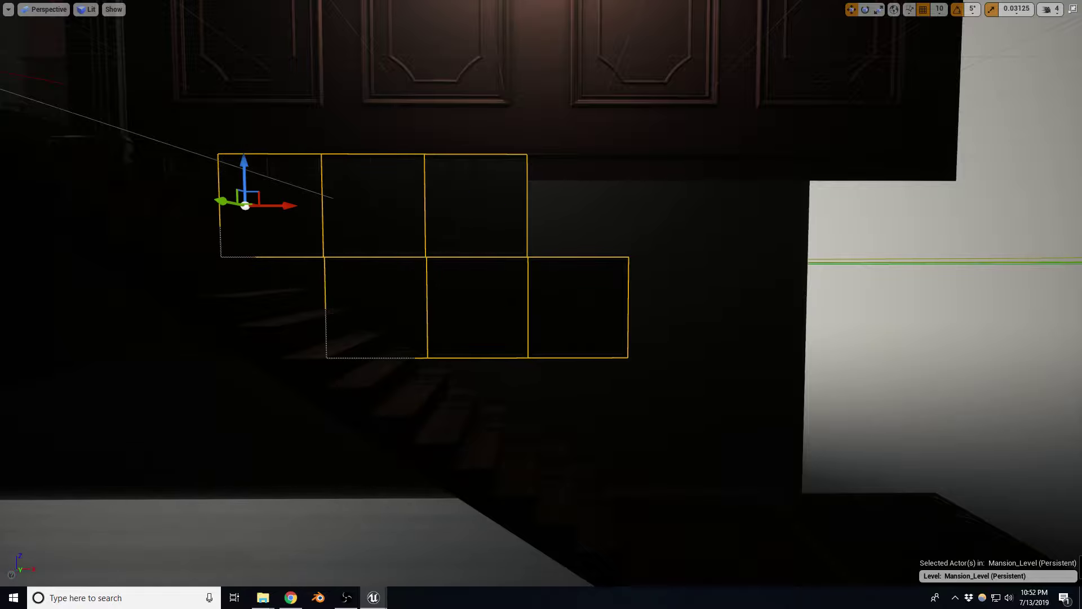
drag(245, 205, 145, 306)
right_drag(145, 306, 170, 299)
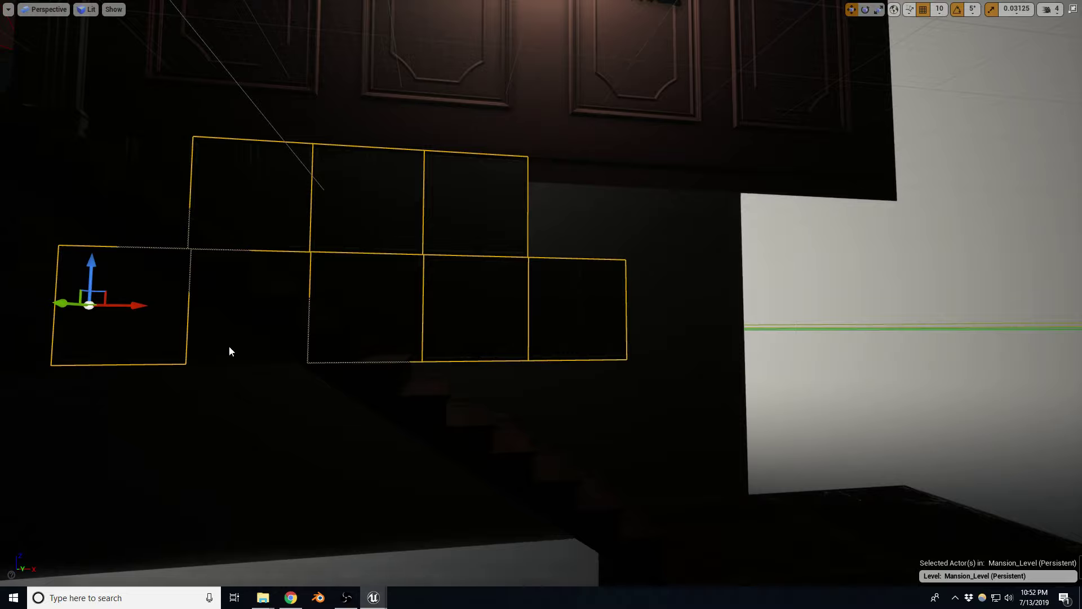
alt+drag(124, 305, 255, 306)
key(Delete)
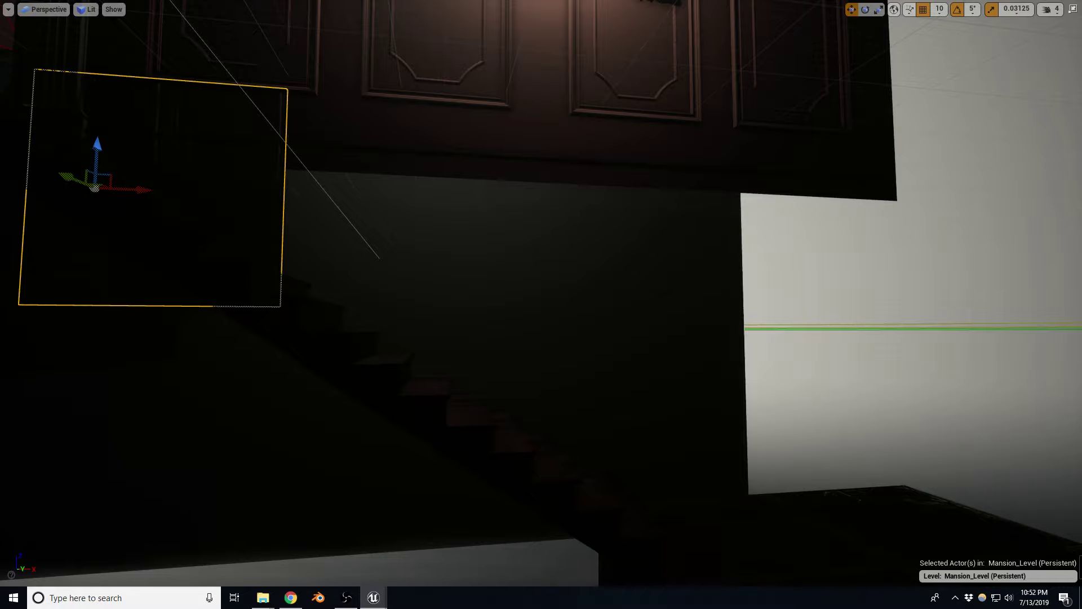
Lower the wainscot panel along the wall with grid snapping set to 5.
right_drag(498, 248, 2, 7)
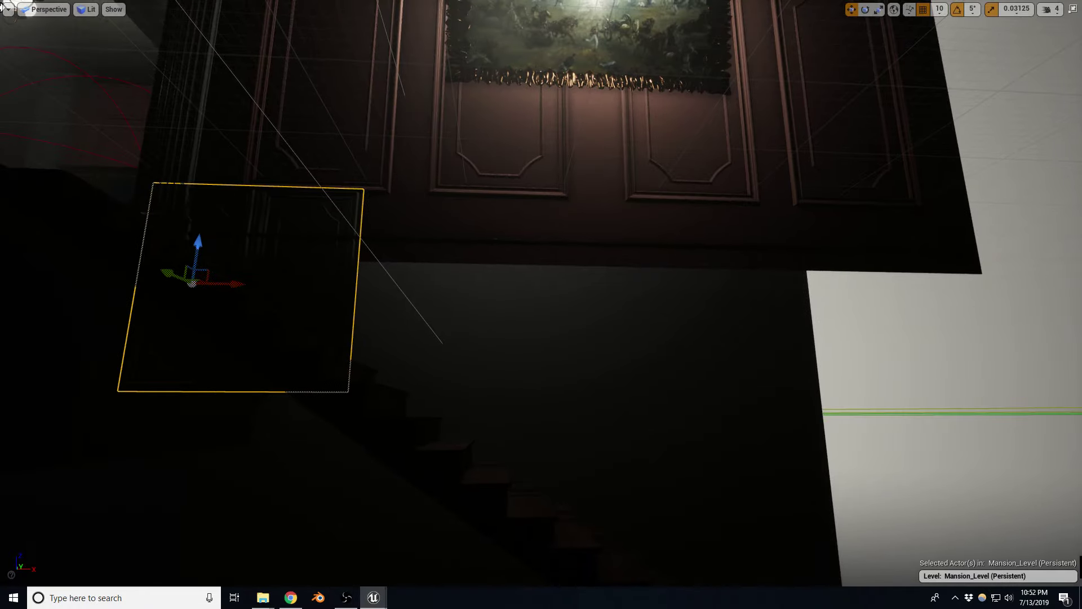
drag(198, 243, 198, 292)
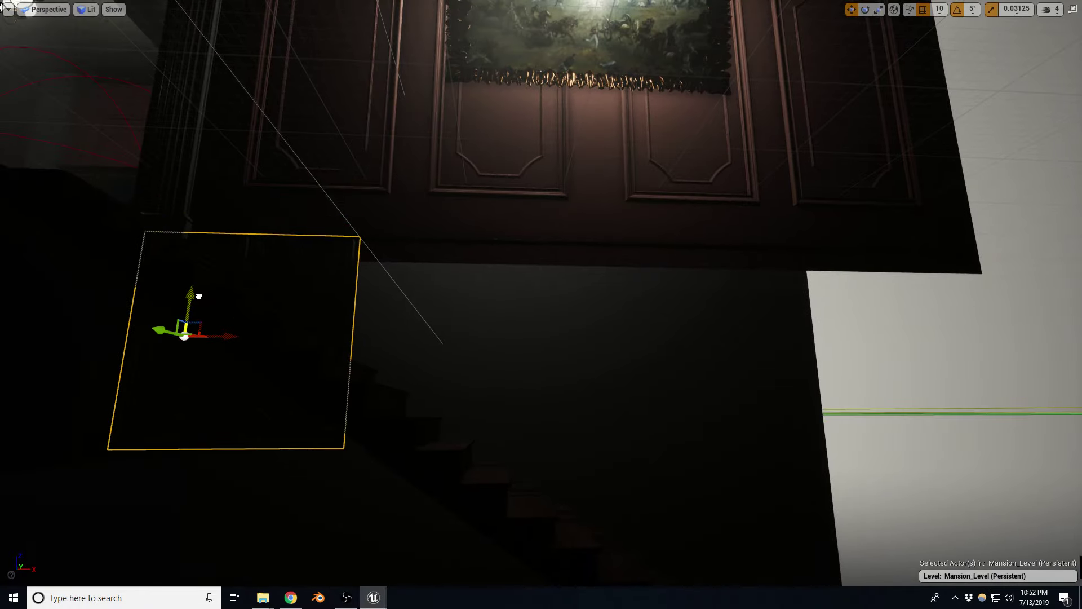
mouse_move(199, 296)
right_down()
mouse_move(169, 316)
mouse_move(181, 305)
right_up()
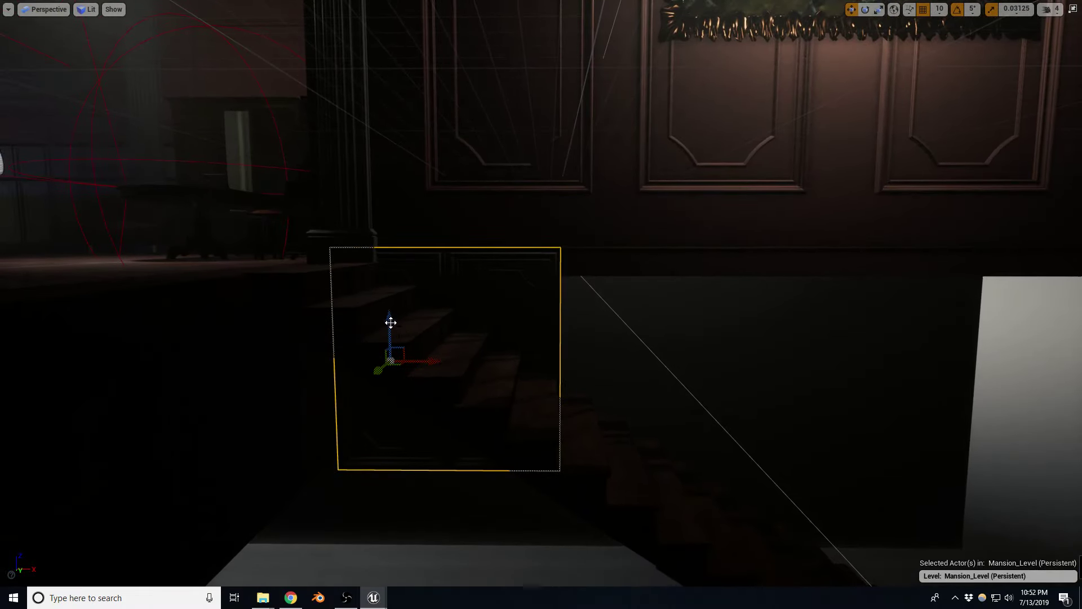
click(939, 9)
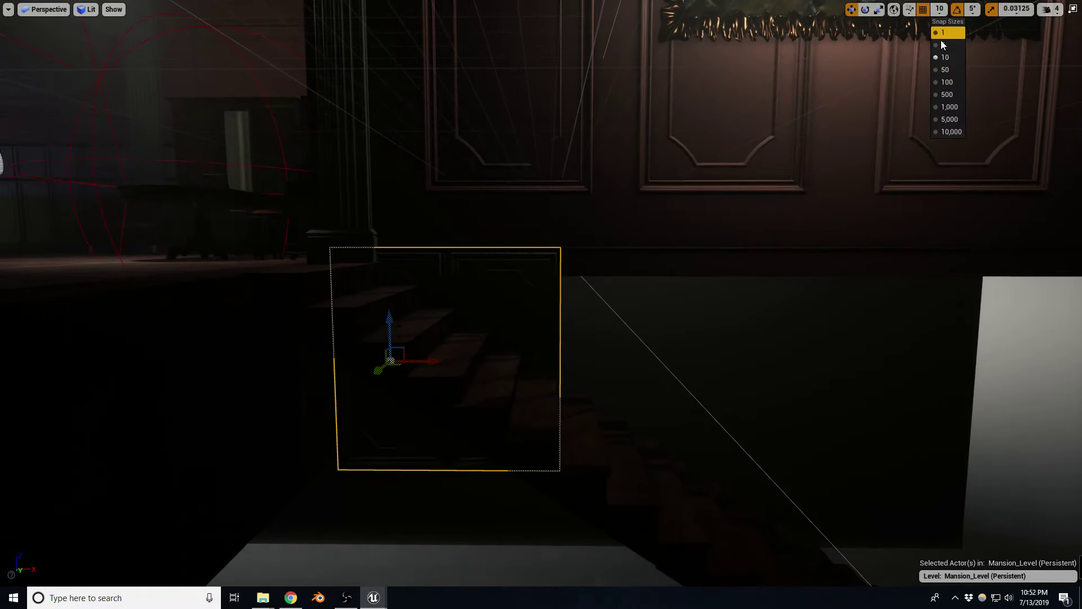
click(947, 46)
drag(393, 320, 393, 324)
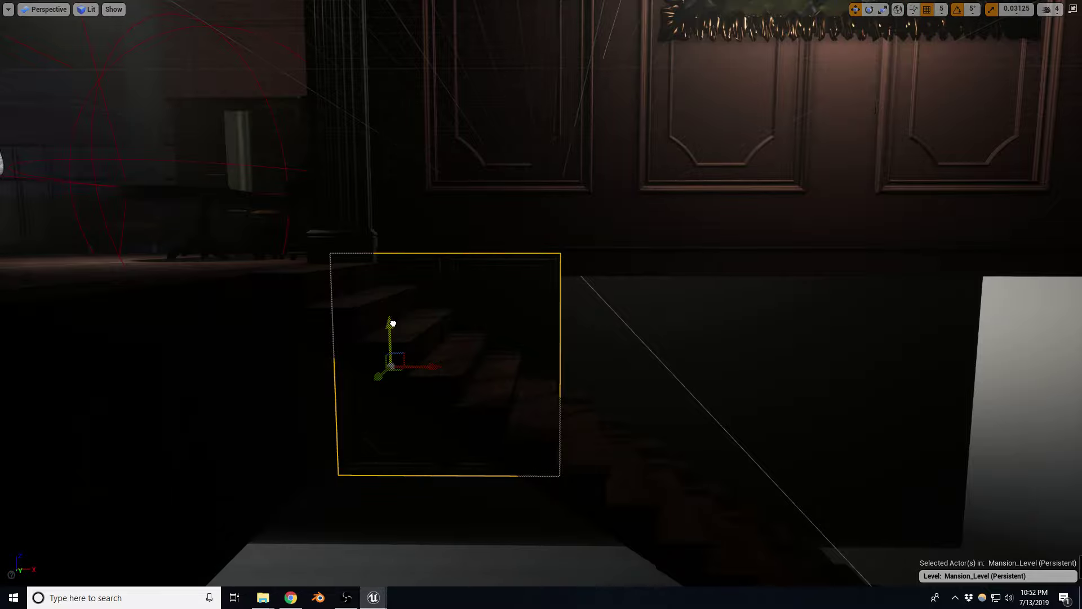
right_drag(393, 324, 445, 308)
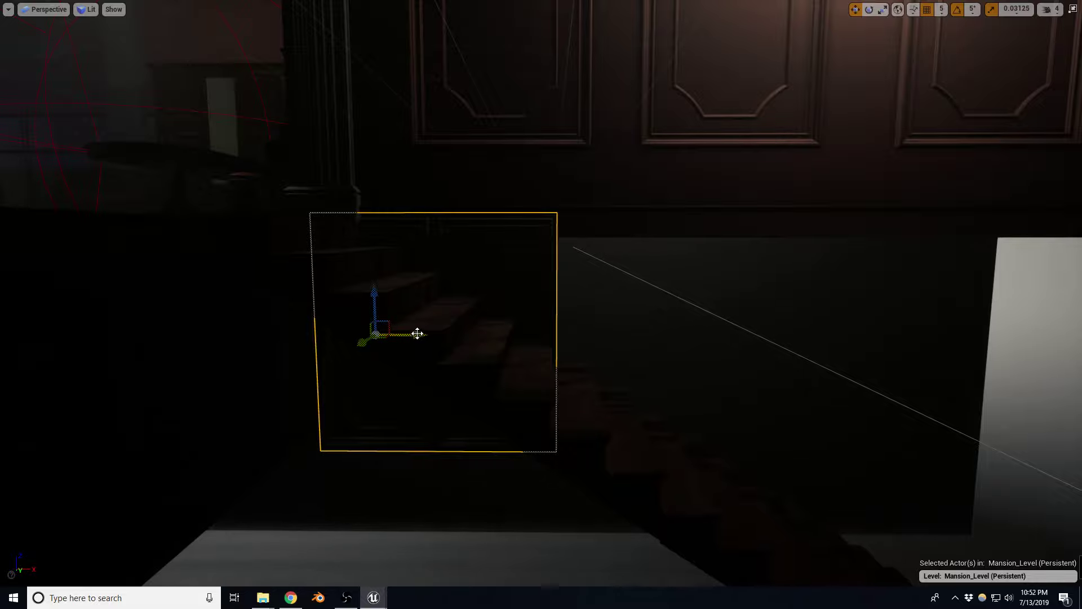
Slide the panel right along the wall and place a copy beside it.
drag(417, 333, 654, 321)
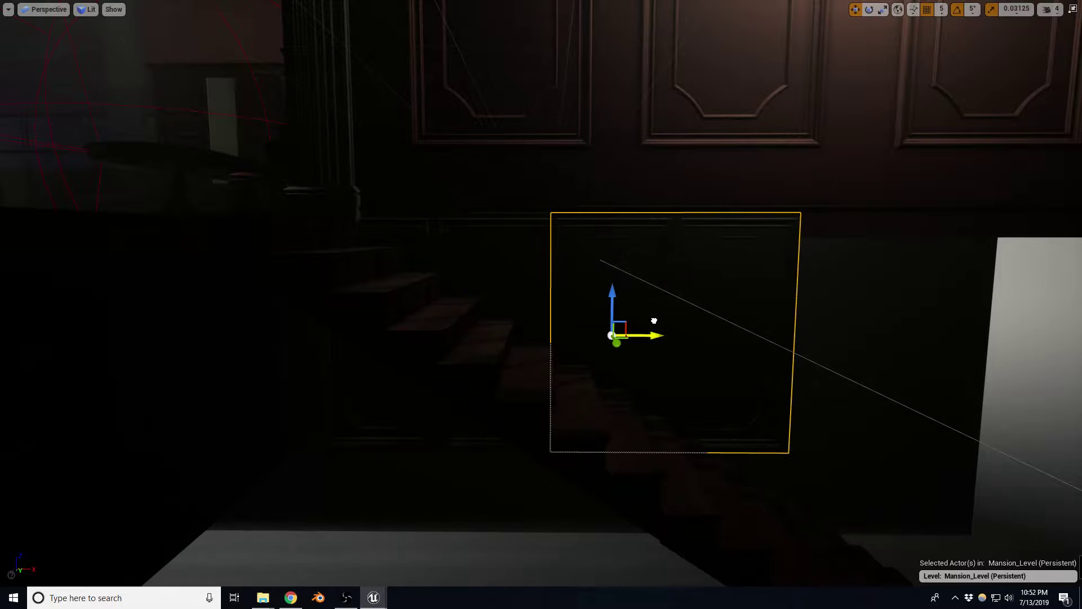
right_drag(654, 320, 657, 316)
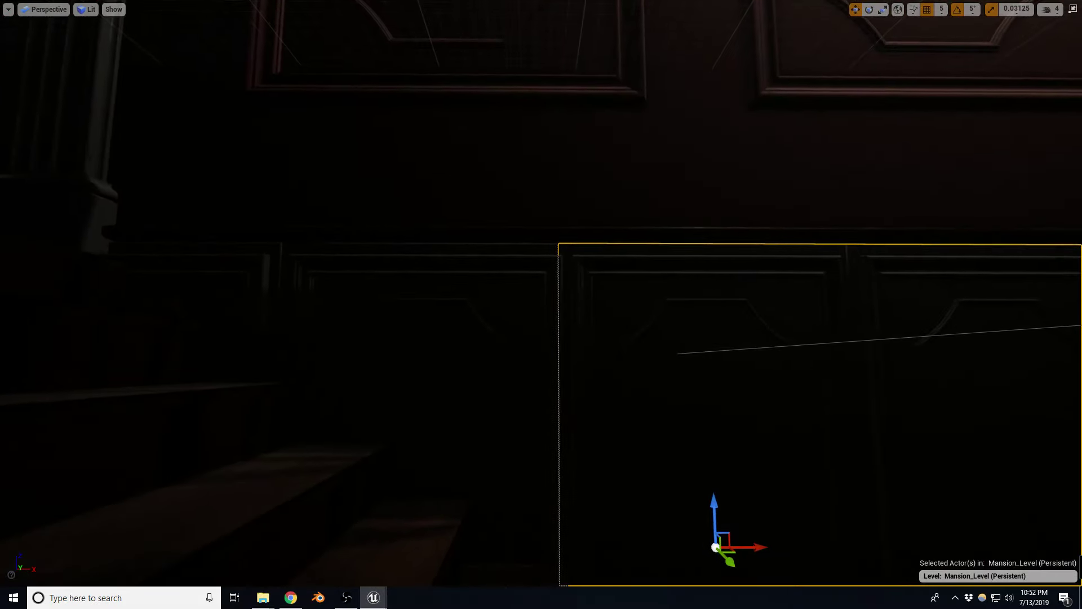
drag(757, 547, 766, 545)
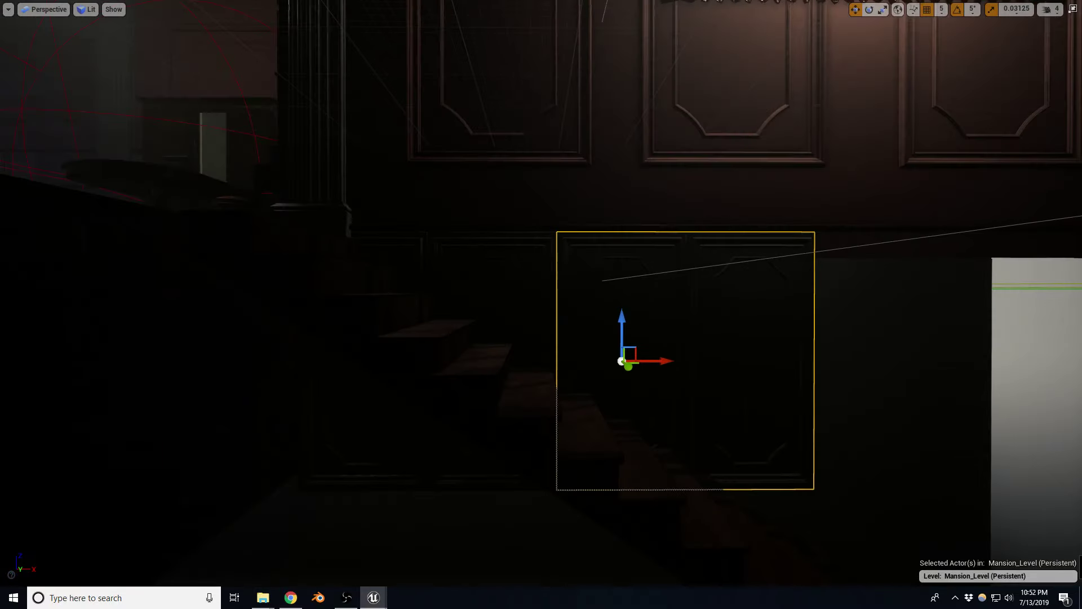
right_drag(743, 26, 743, 26)
click(784, 153)
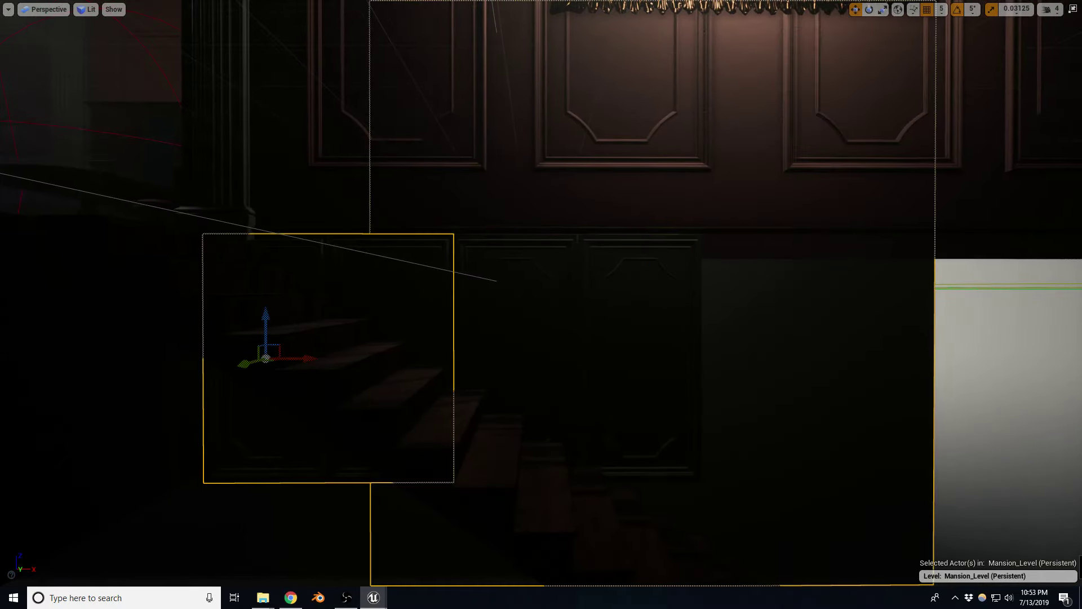
mouse_move(299, 358)
alt+mouse_down()
mouse_move(546, 358)
mouse_move(1052, 330)
alt+mouse_up()
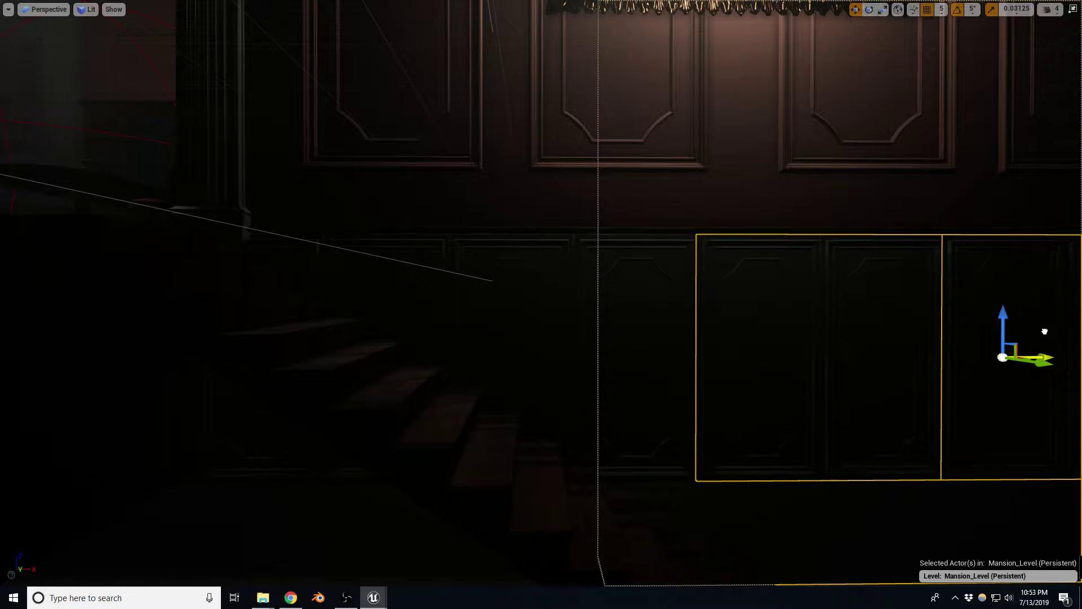
Delete the large black box.
key(f)
click(862, 406)
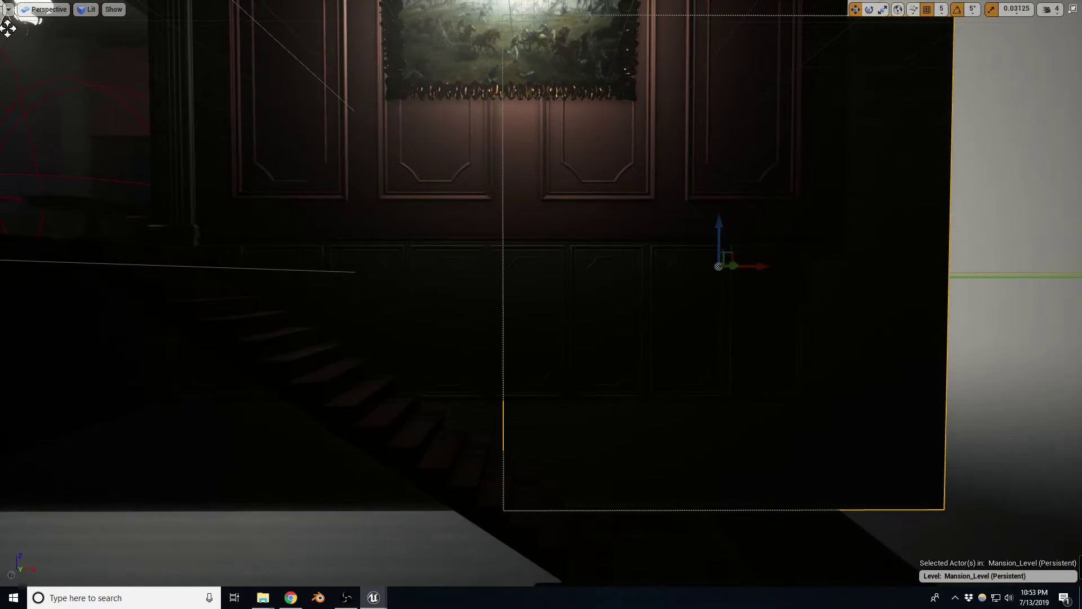
key(Delete)
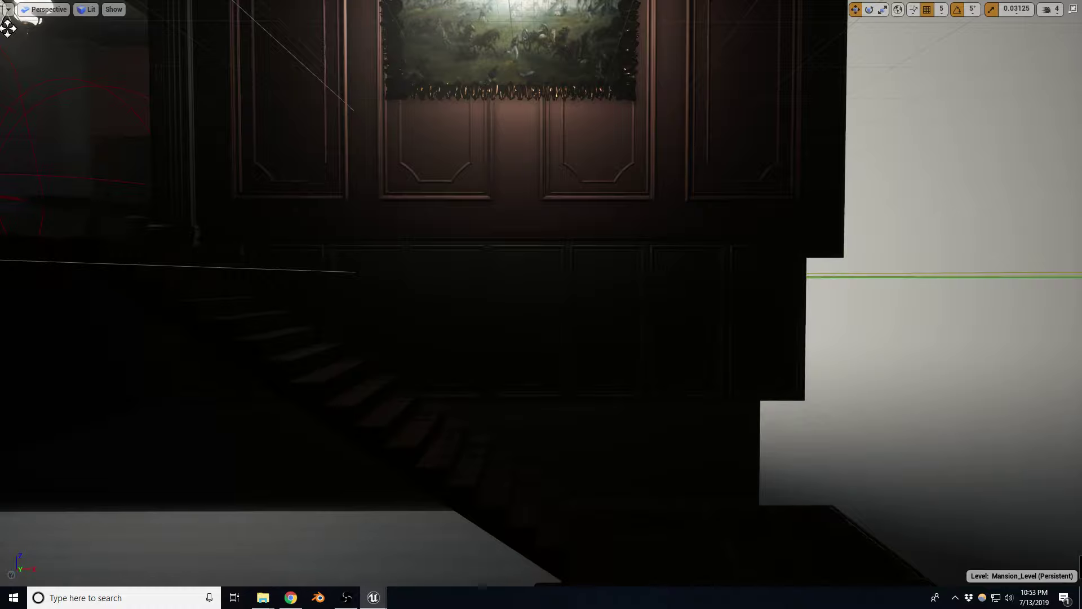
middle_drag(8, 27, 31, 48)
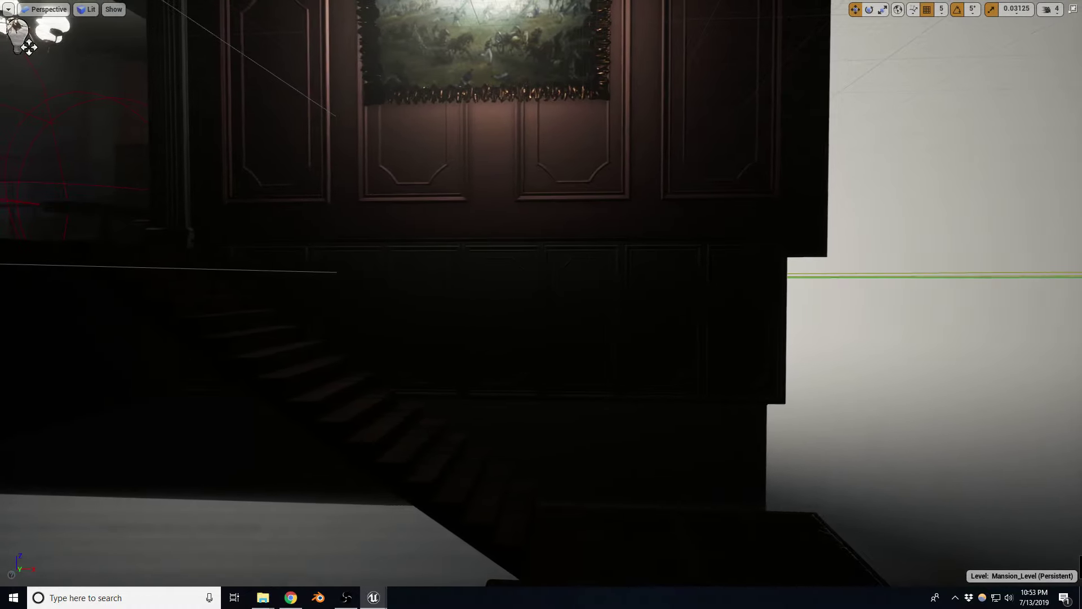
scroll(541, 293, down, 3)
scroll(541, 294, down, 3)
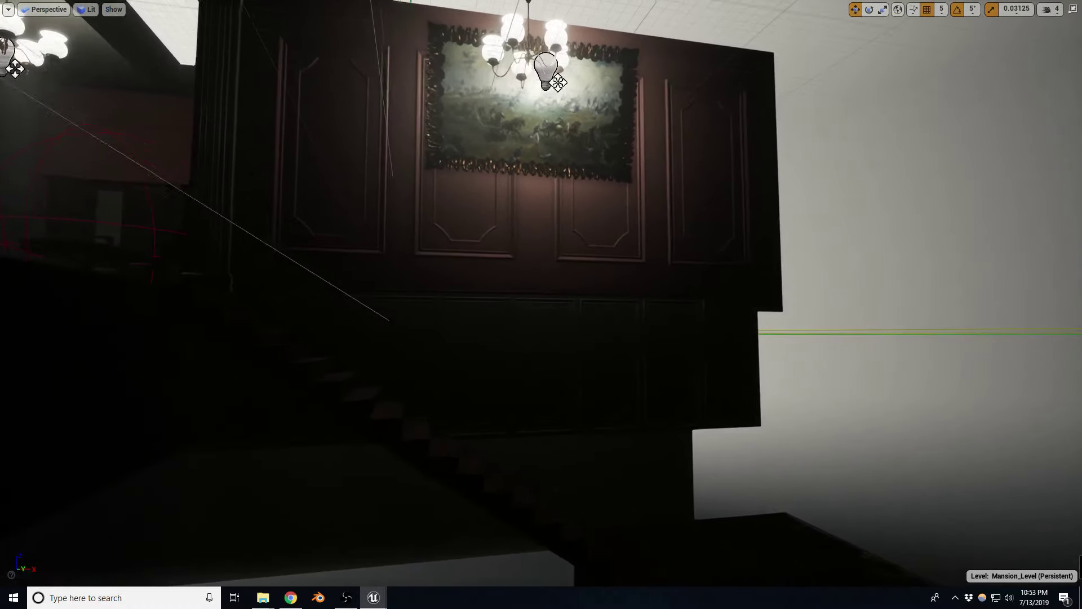
Move the fluted pillar to the wall's right end and scale it taller.
click(214, 169)
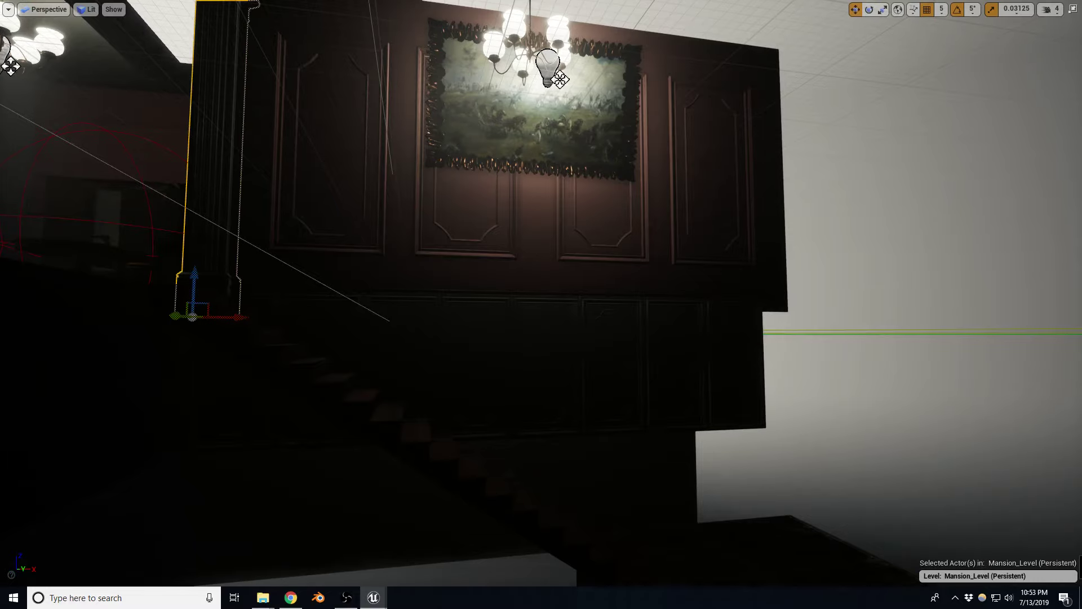
mouse_move(209, 305)
mouse_down()
mouse_move(788, 533)
mouse_move(793, 520)
mouse_up()
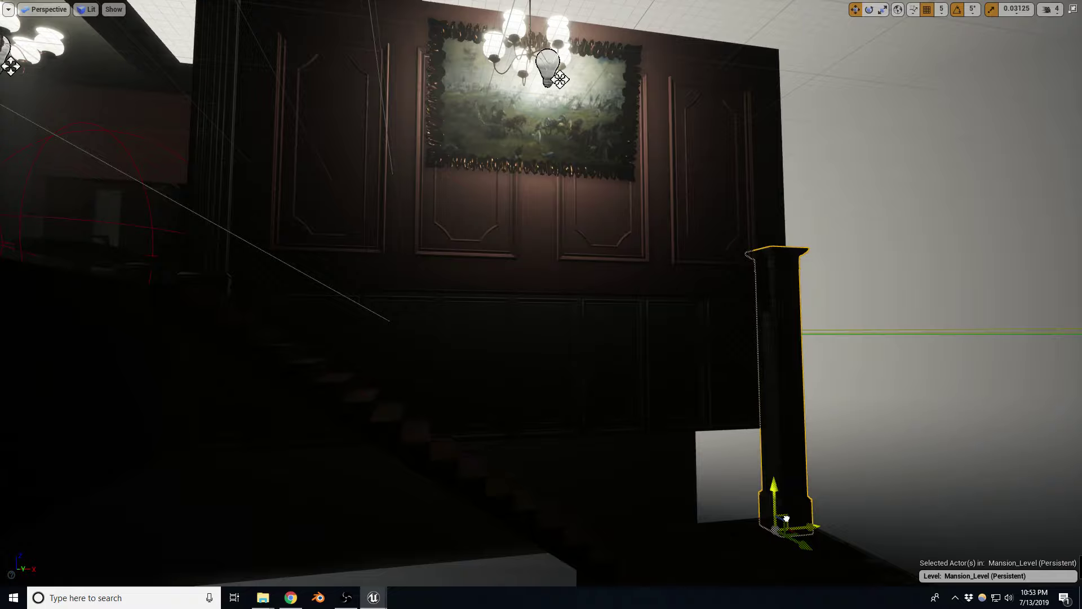
right_drag(792, 520, 733, 520)
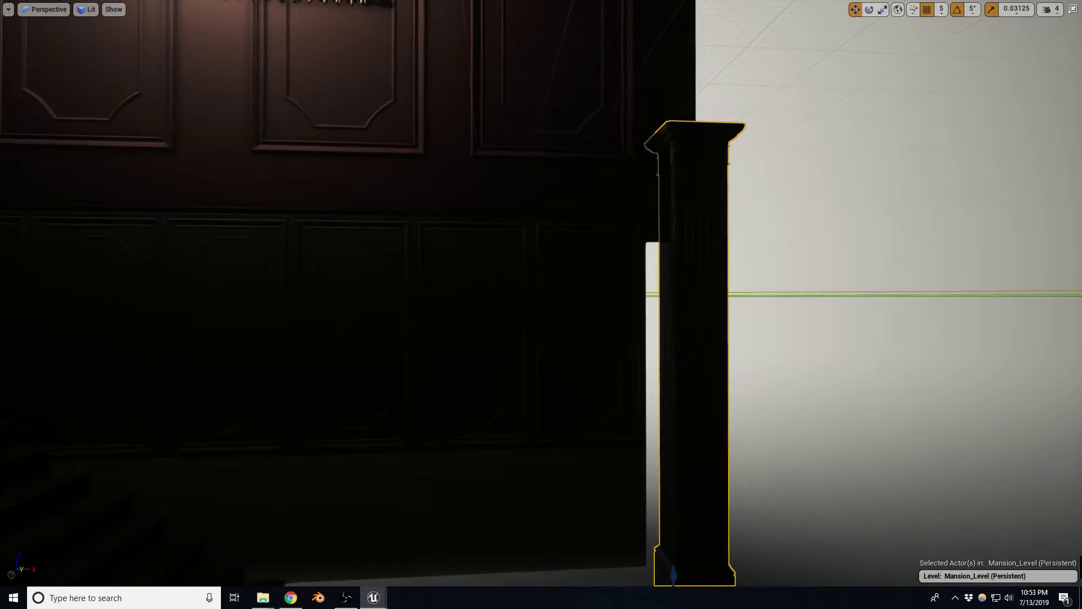
key(r)
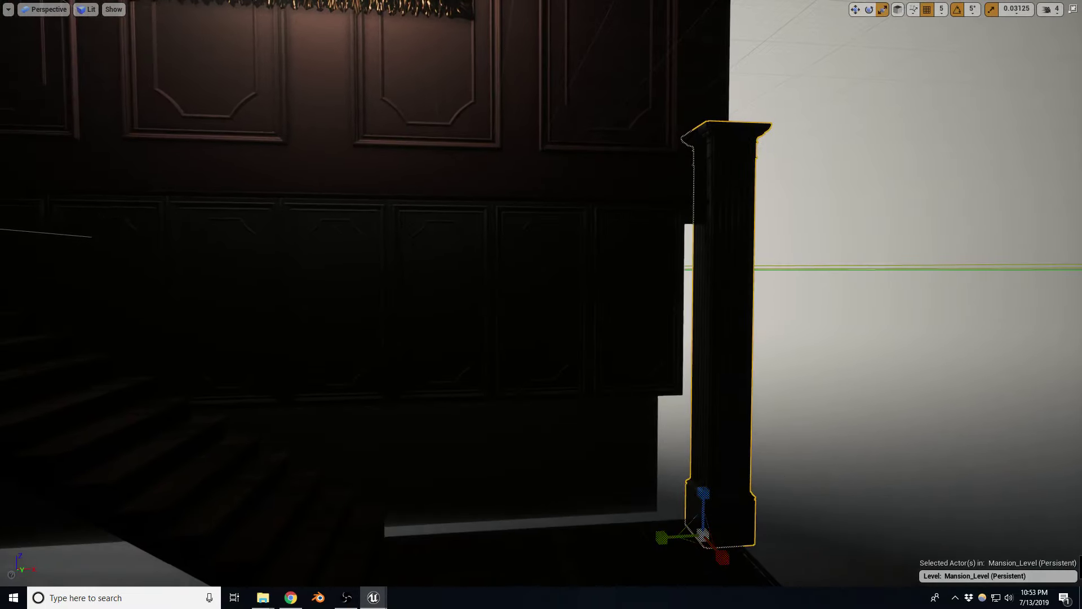
drag(699, 536, 707, 530)
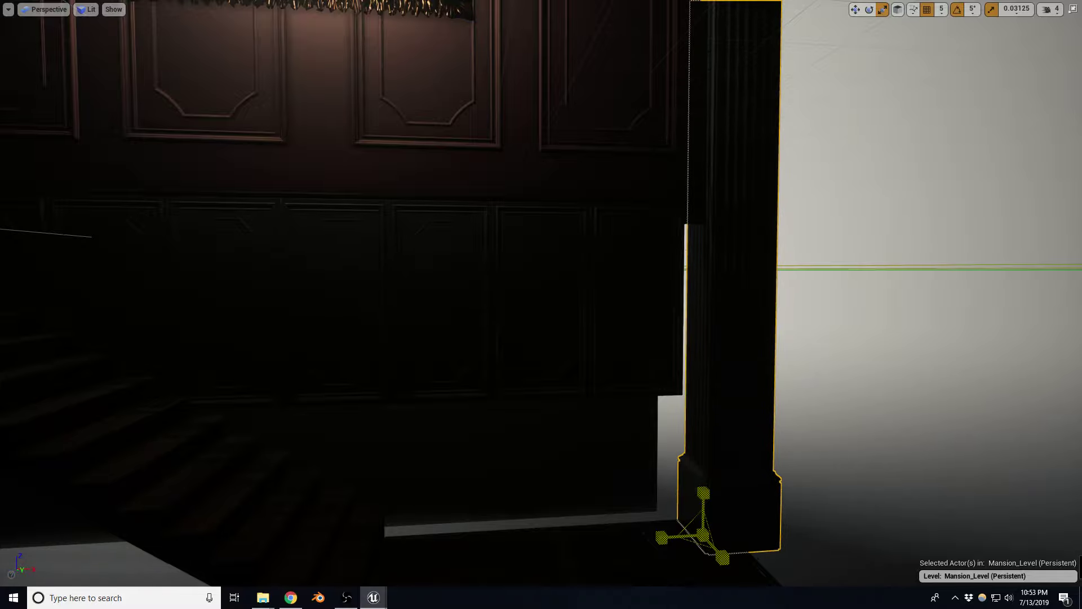
scroll(541, 294, down, 3)
scroll(541, 293, down, 3)
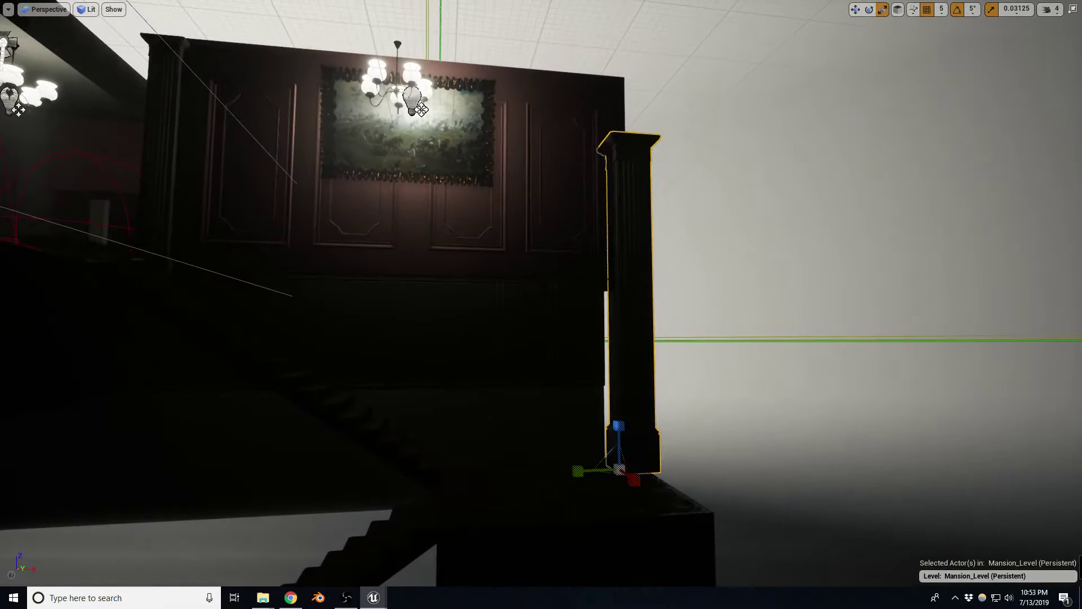
drag(618, 424, 618, 420)
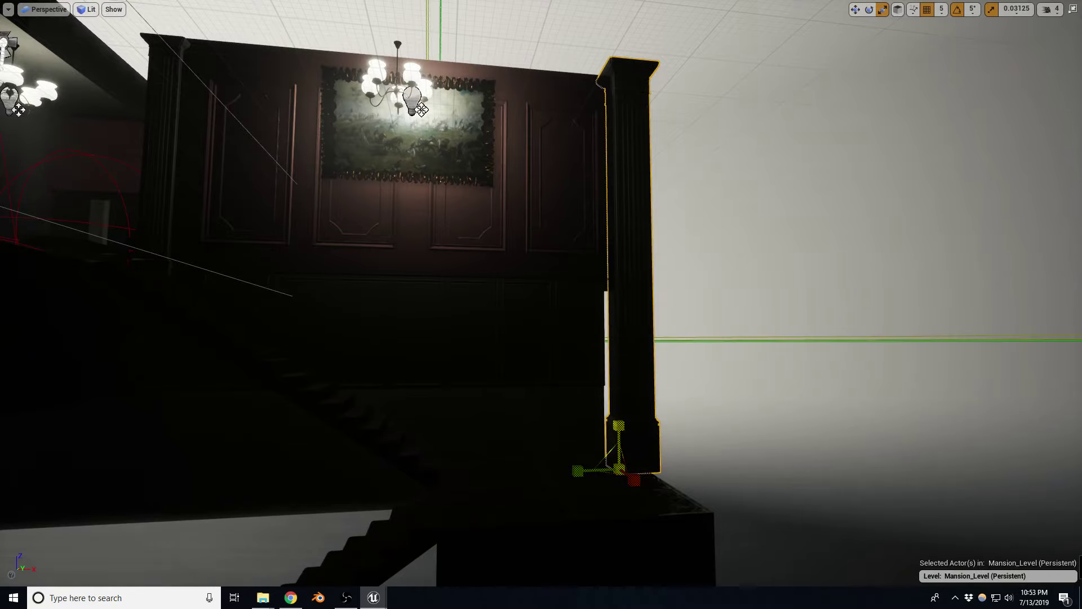
drag(620, 432, 620, 453)
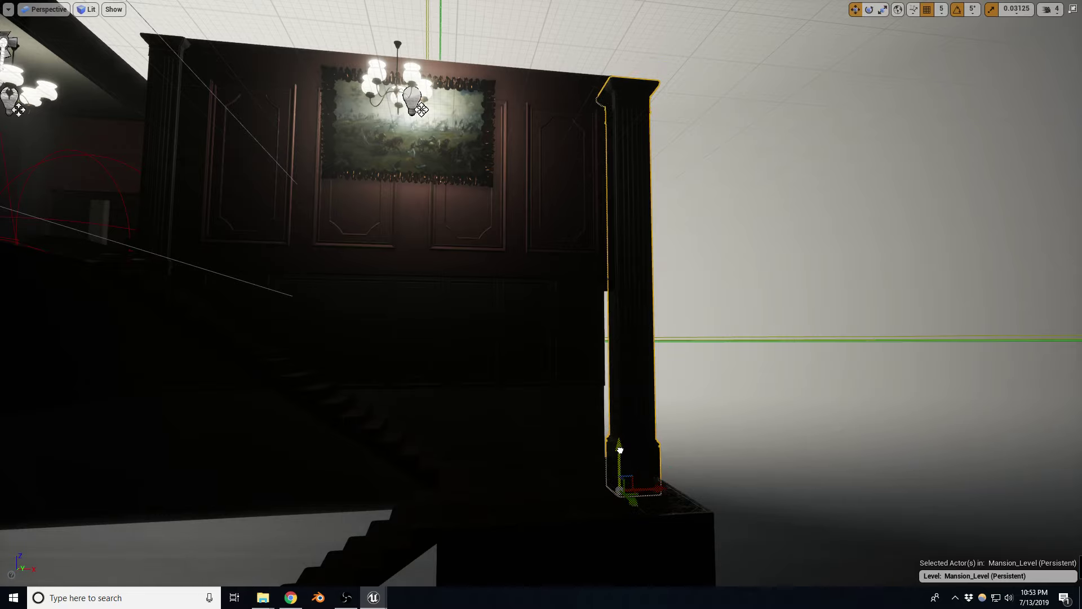
Scale the pillar up to wall height and nudge it slightly right.
key(r)
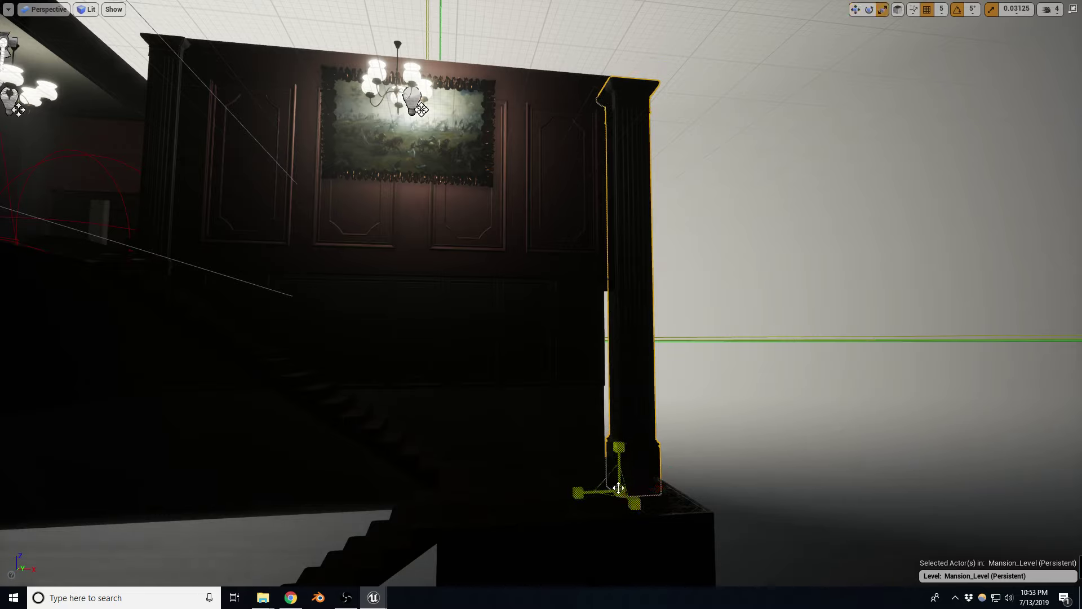
drag(620, 490, 620, 479)
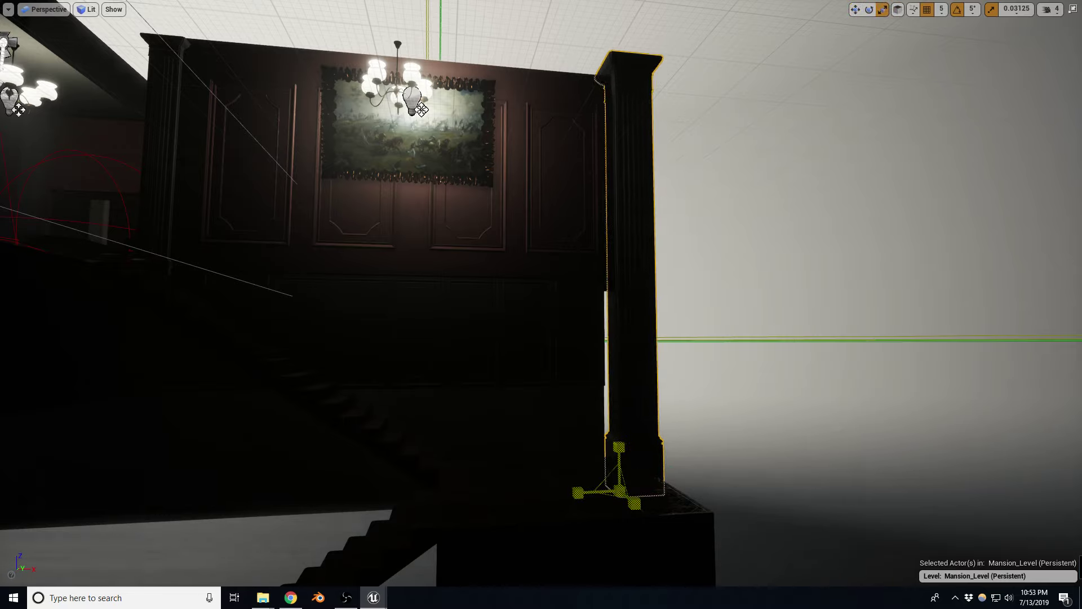
key(w)
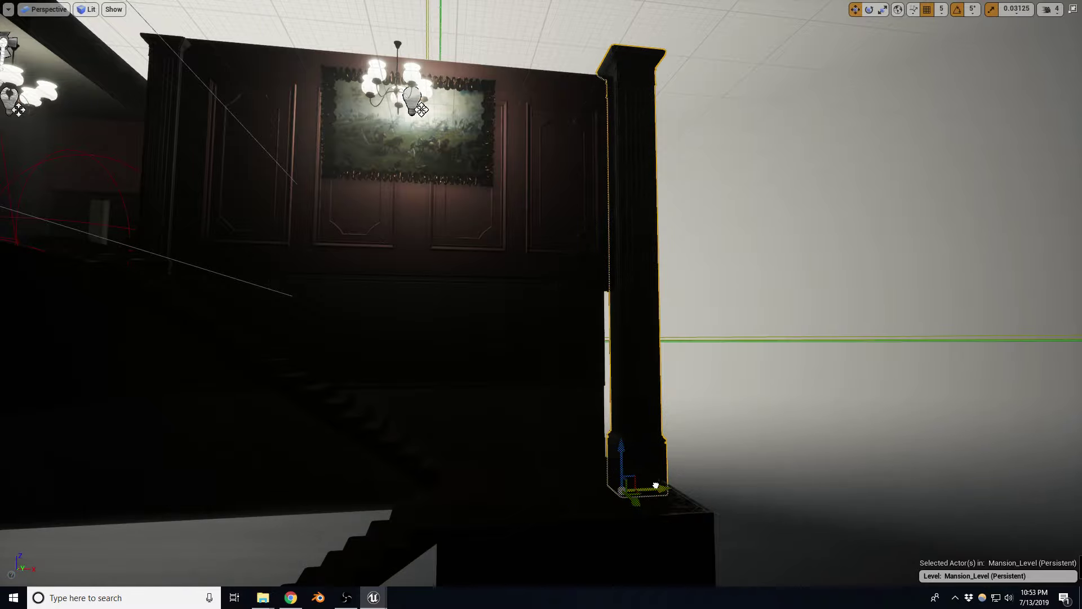
drag(653, 485, 660, 482)
right_drag(660, 482, 661, 482)
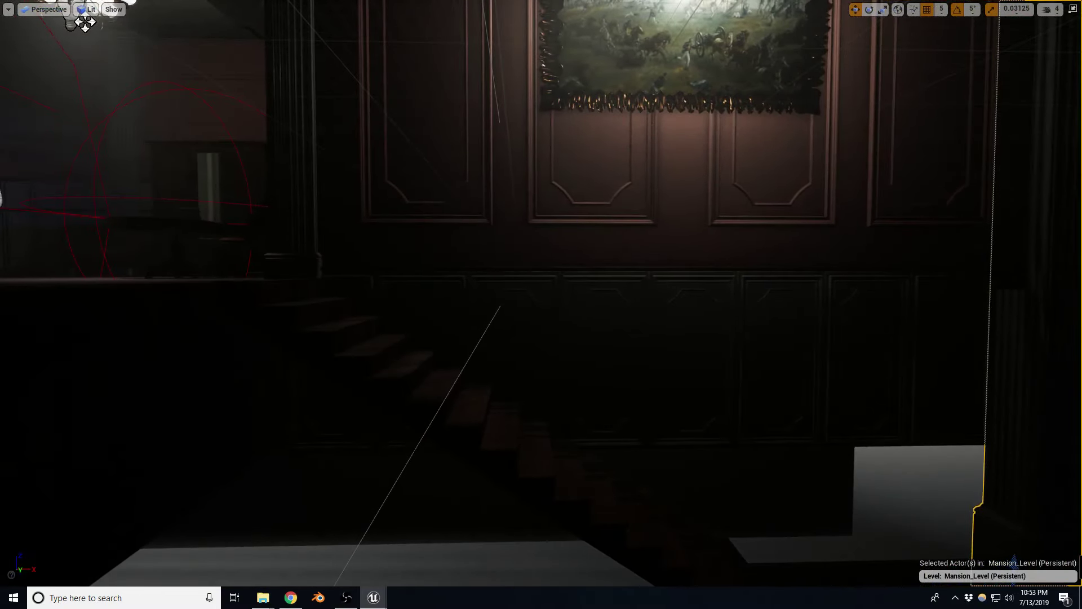
Copy the wainscot panel into a side-by-side row, shift it right and lower it down the wall.
click(376, 362)
key(ctrl+w)
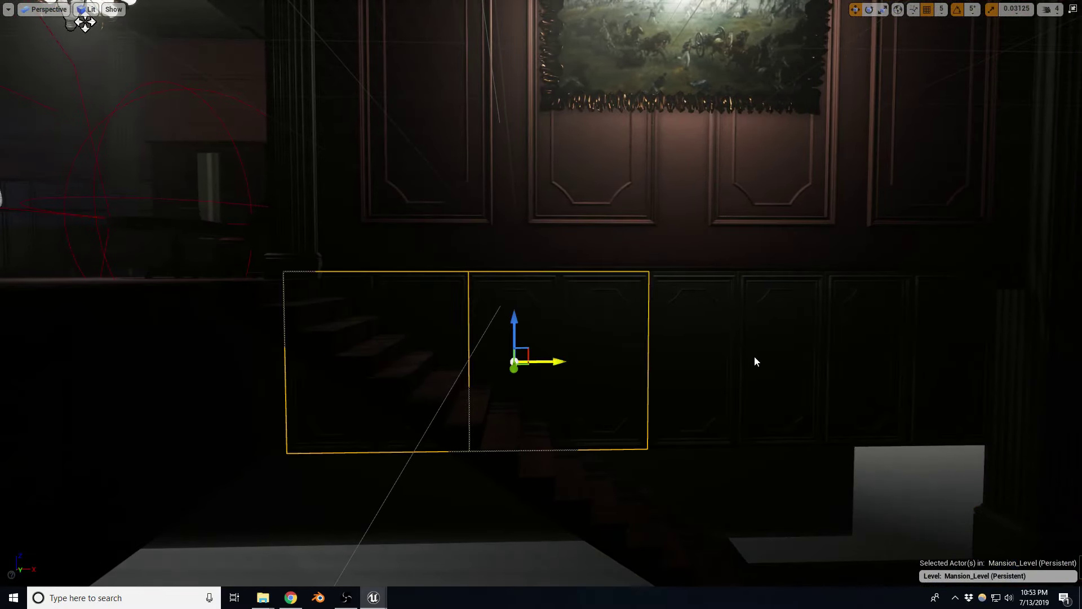
key(ctrl+w)
key(ctrl+w)
right_drag(756, 357, 756, 358)
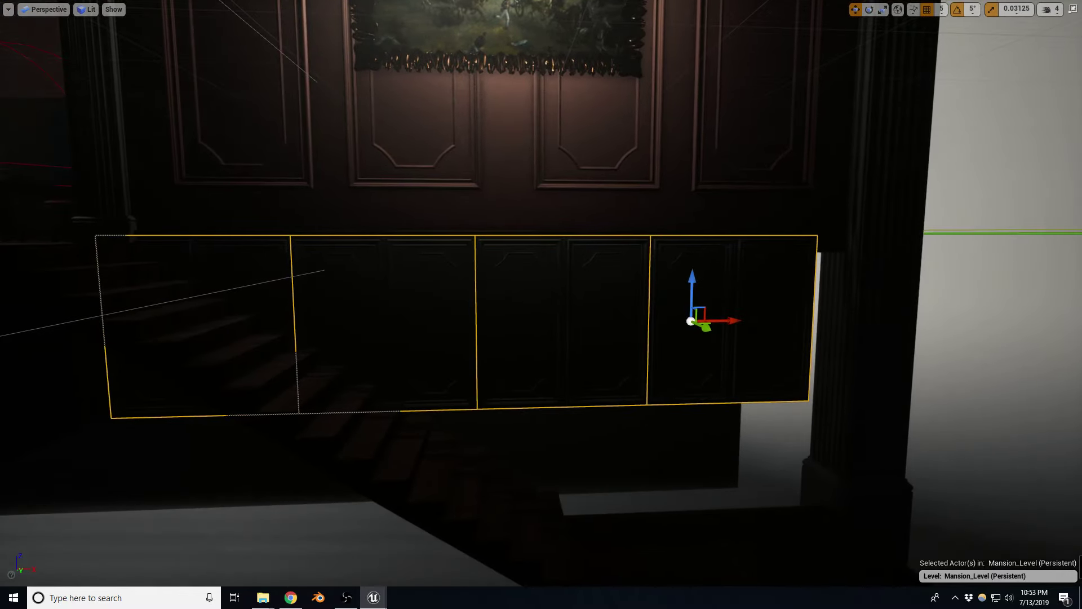
drag(736, 317, 765, 316)
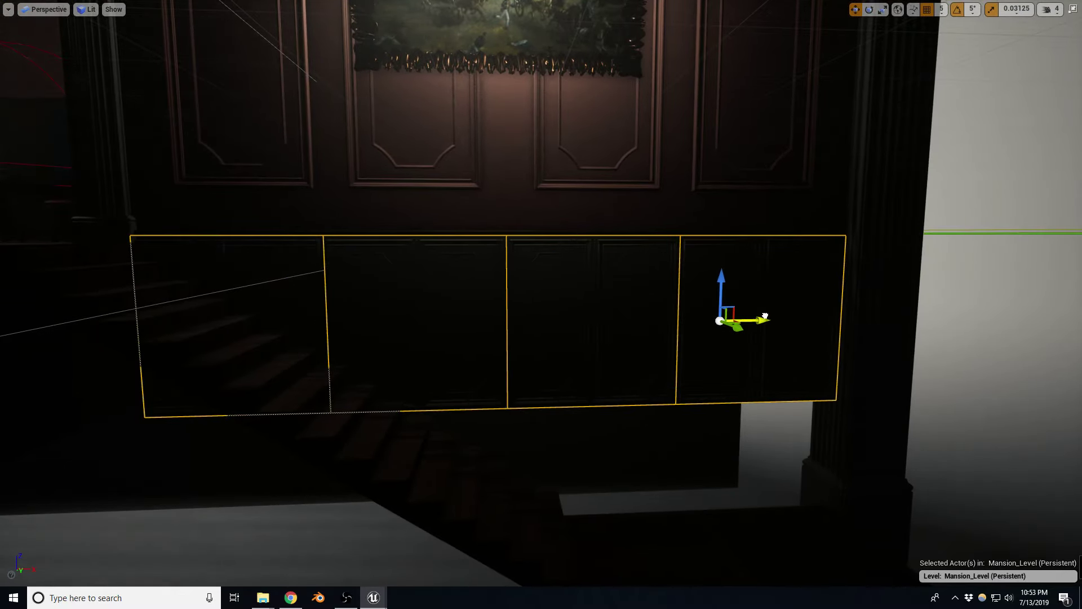
middle_drag(758, 320, 973, 316)
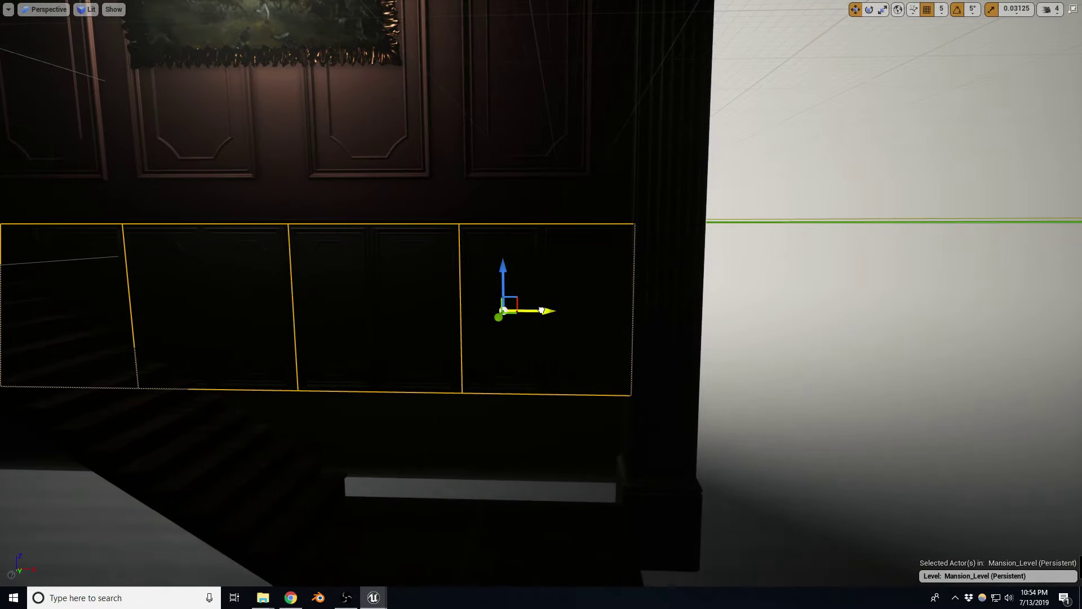
drag(504, 271, 505, 428)
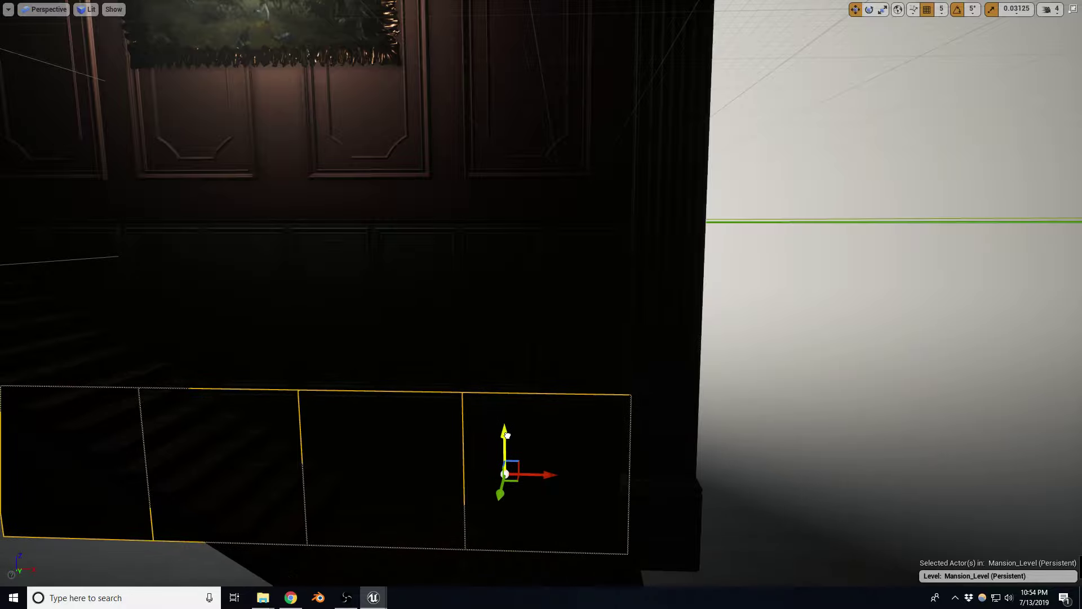
right_drag(507, 435, 507, 435)
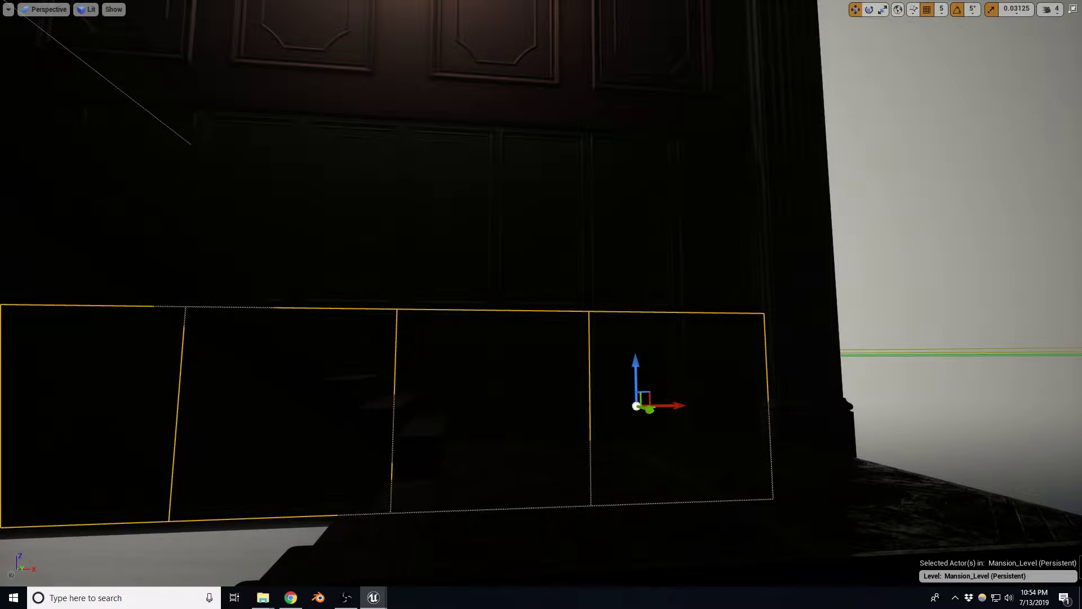
right_drag(507, 435, 507, 435)
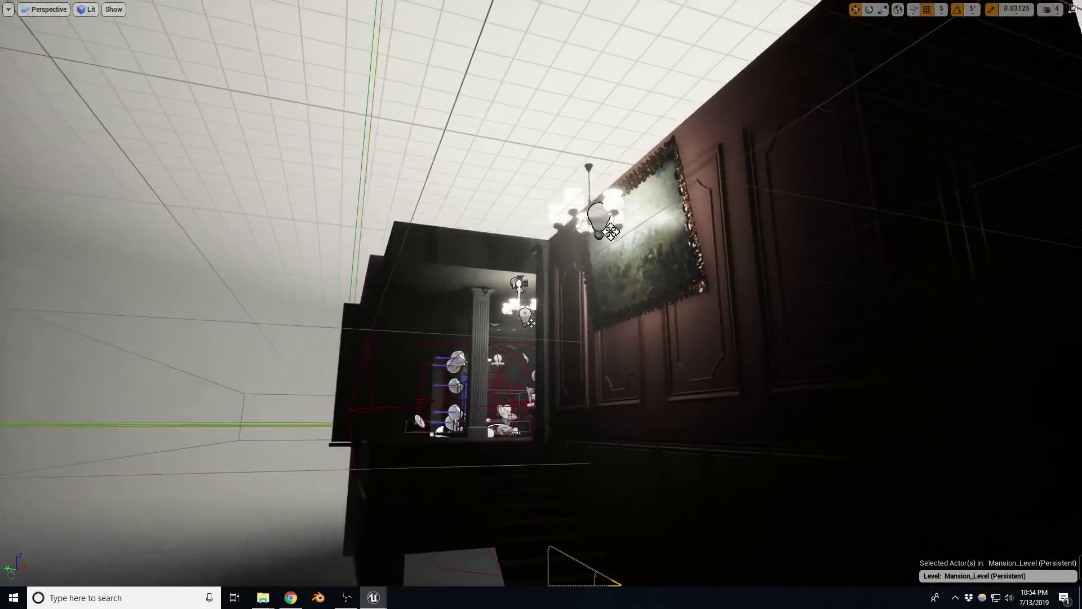
right_drag(538, 257, 539, 257)
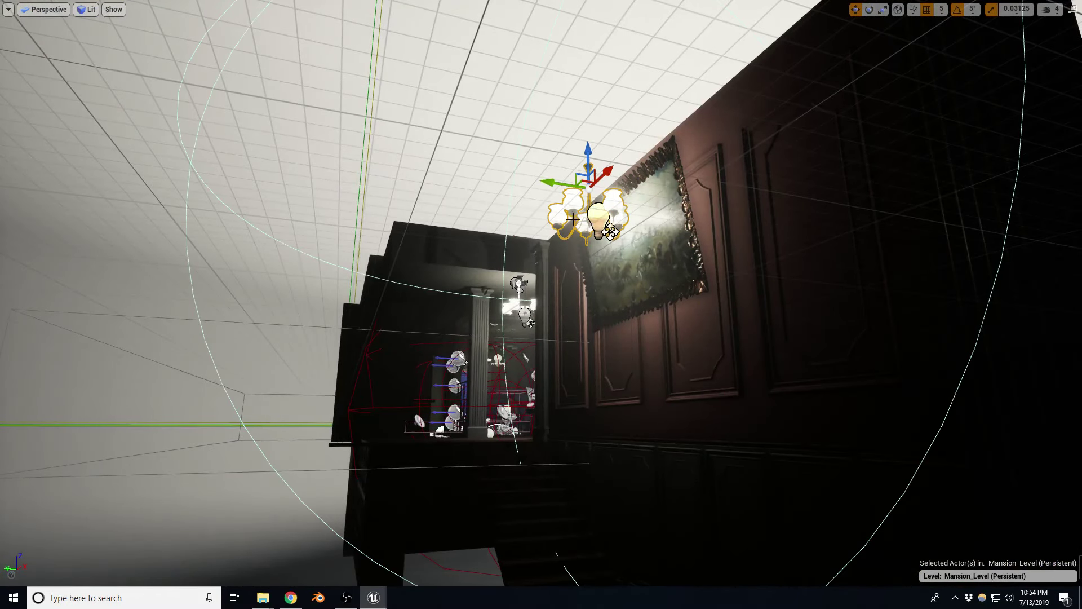
drag(568, 189, 471, 184)
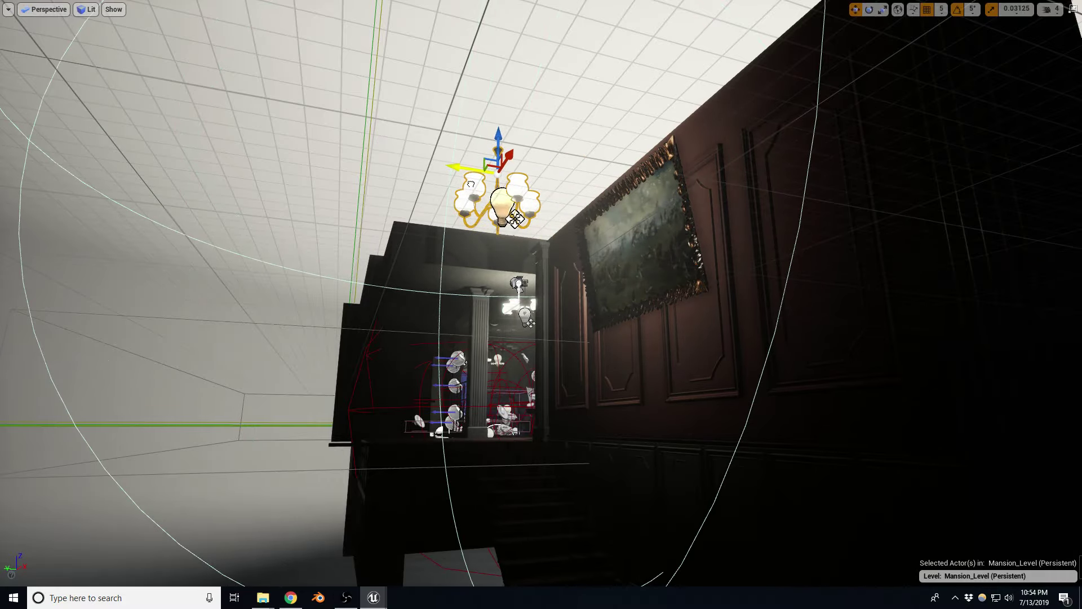
right_drag(507, 283, 507, 284)
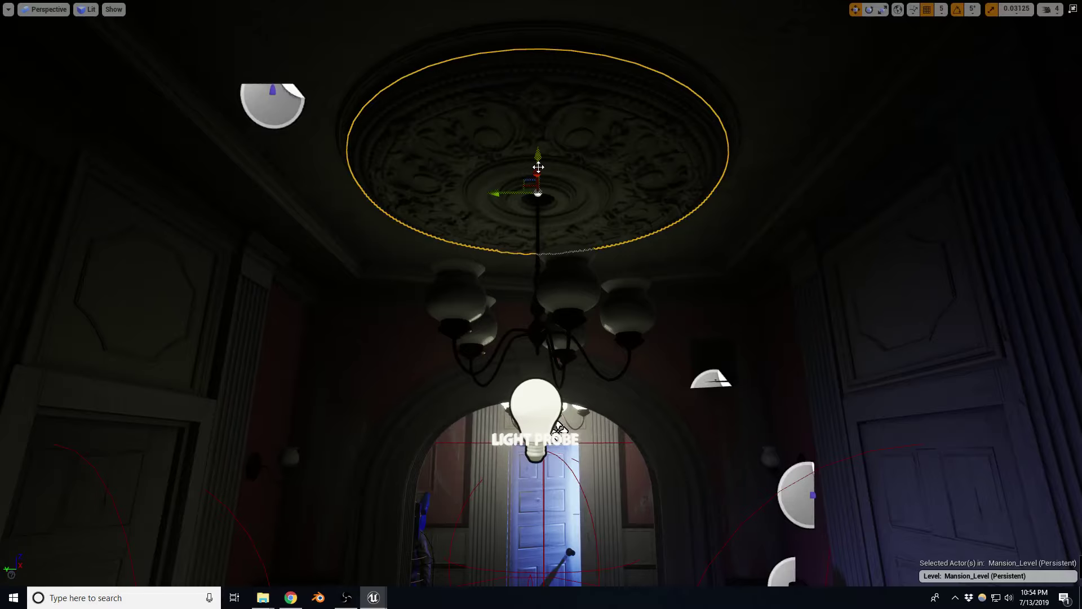
scroll(560, 429, down, 5)
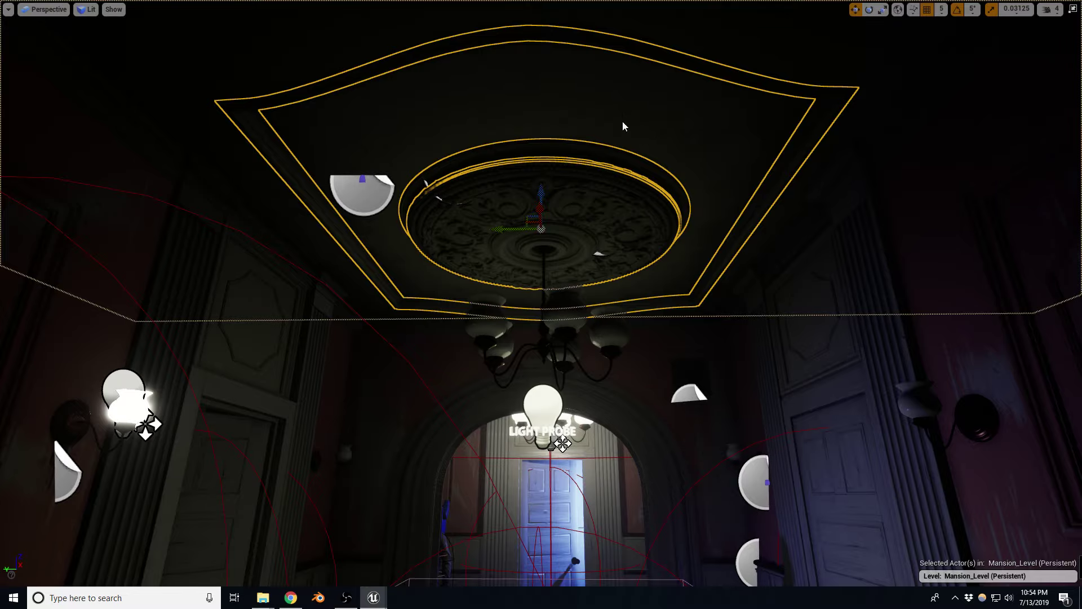
Centre the ornate ceiling medallion panel over the painting-room chandelier.
right_drag(541, 304, 541, 305)
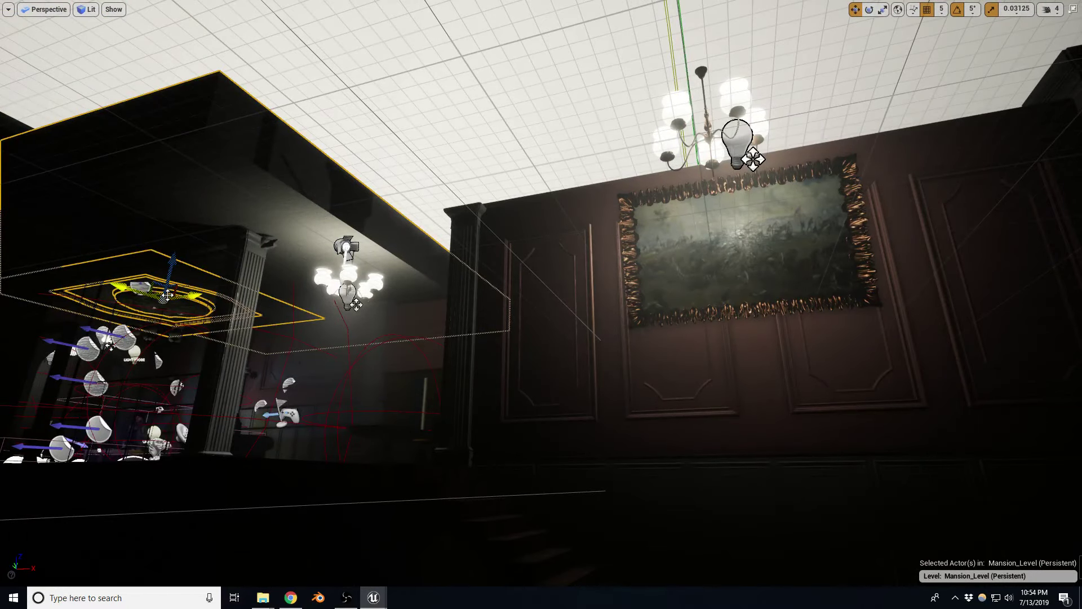
drag(168, 295, 564, 109)
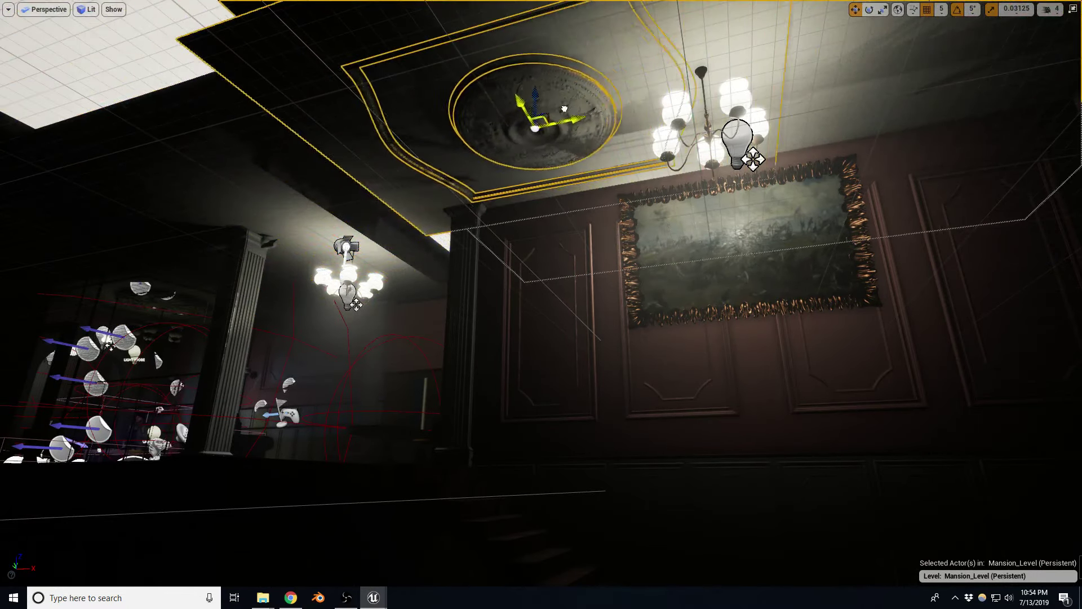
mouse_move(565, 108)
mouse_down()
mouse_move(744, 55)
mouse_move(758, 39)
mouse_up()
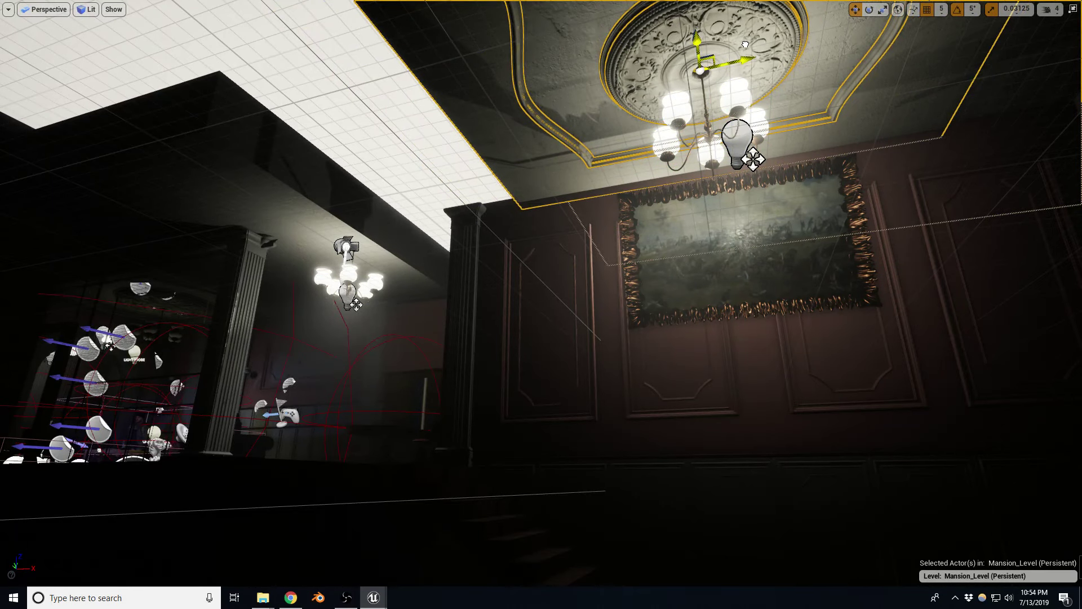
right_drag(745, 44, 745, 23)
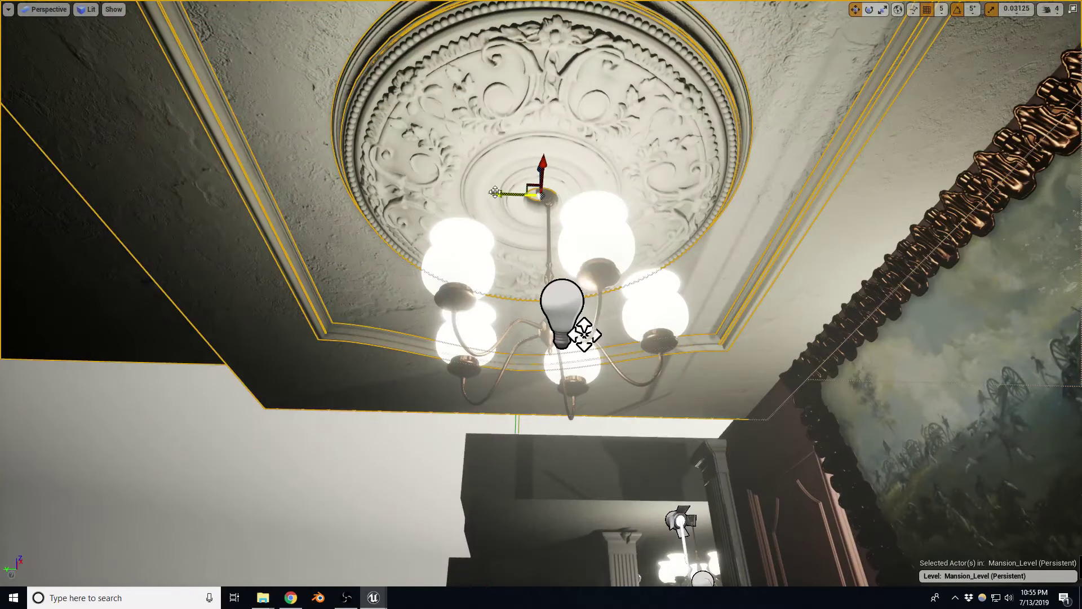
drag(495, 193, 503, 191)
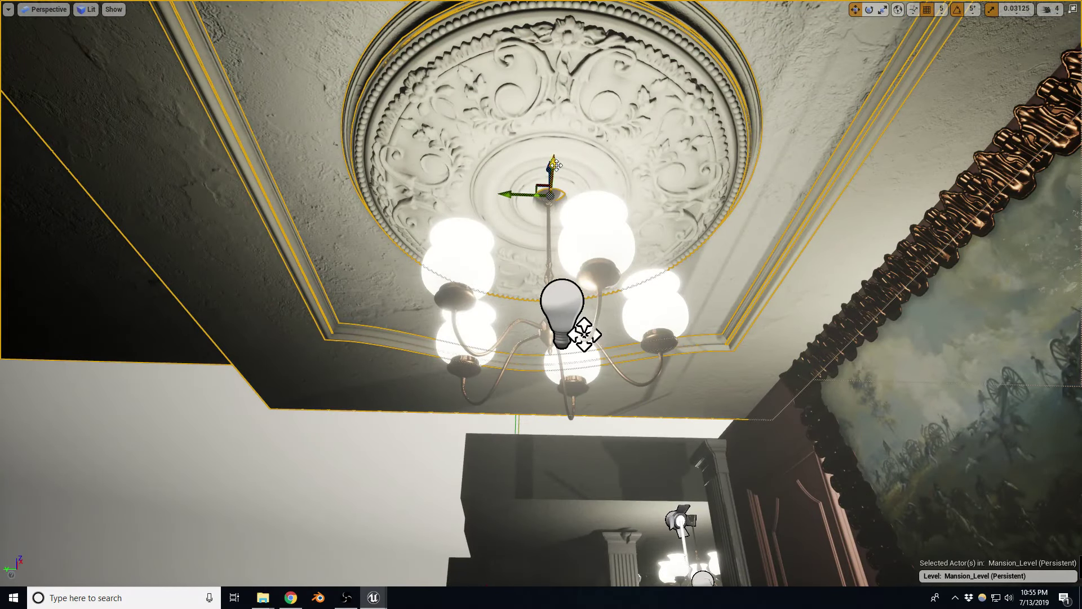
right_drag(555, 165, 556, 164)
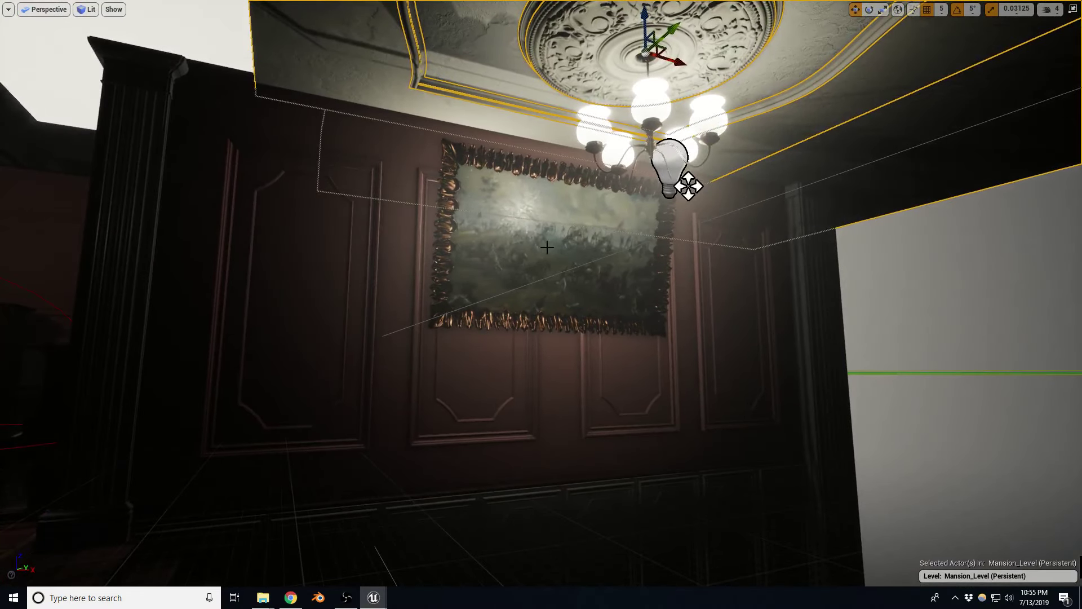
Lower the painting down the panelled wall.
click(558, 226)
drag(563, 209, 562, 246)
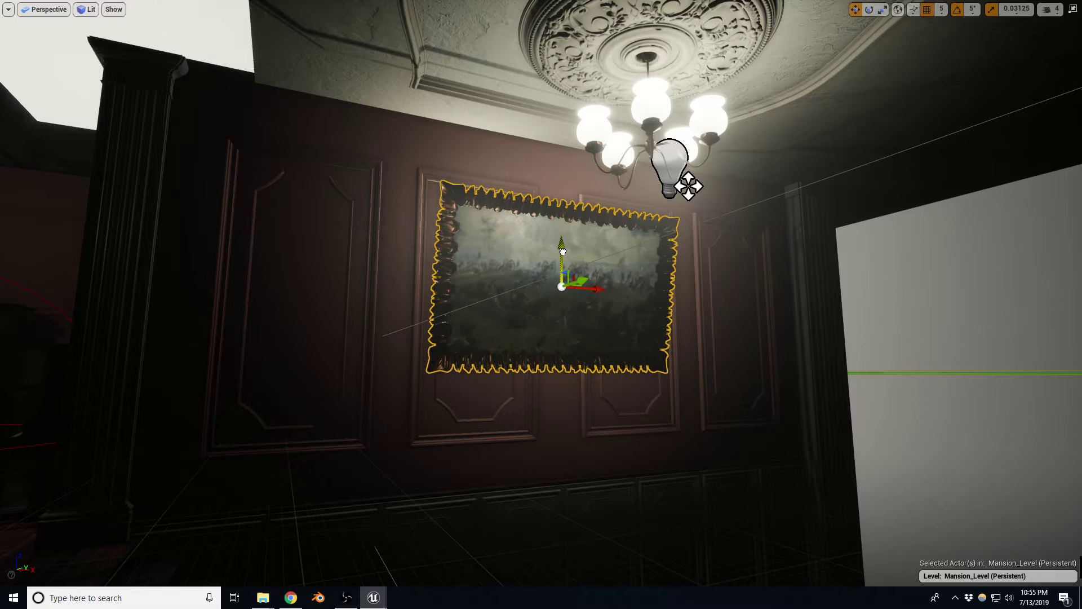
right_drag(556, 164, 556, 164)
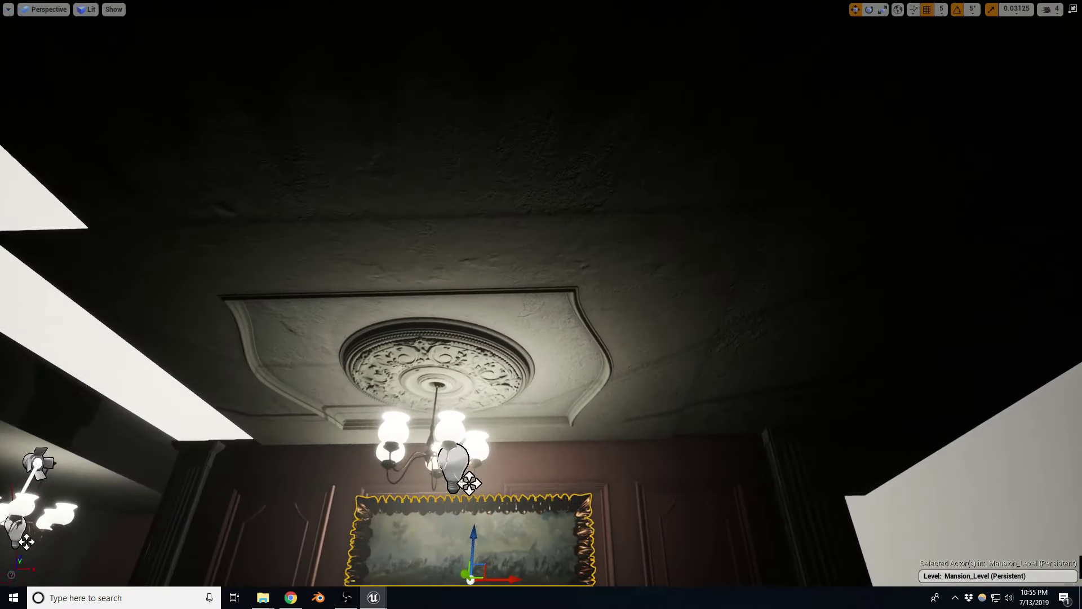
Delete the large ceiling mesh, undo the deletion, then select the rosette ceiling panel.
click(556, 165)
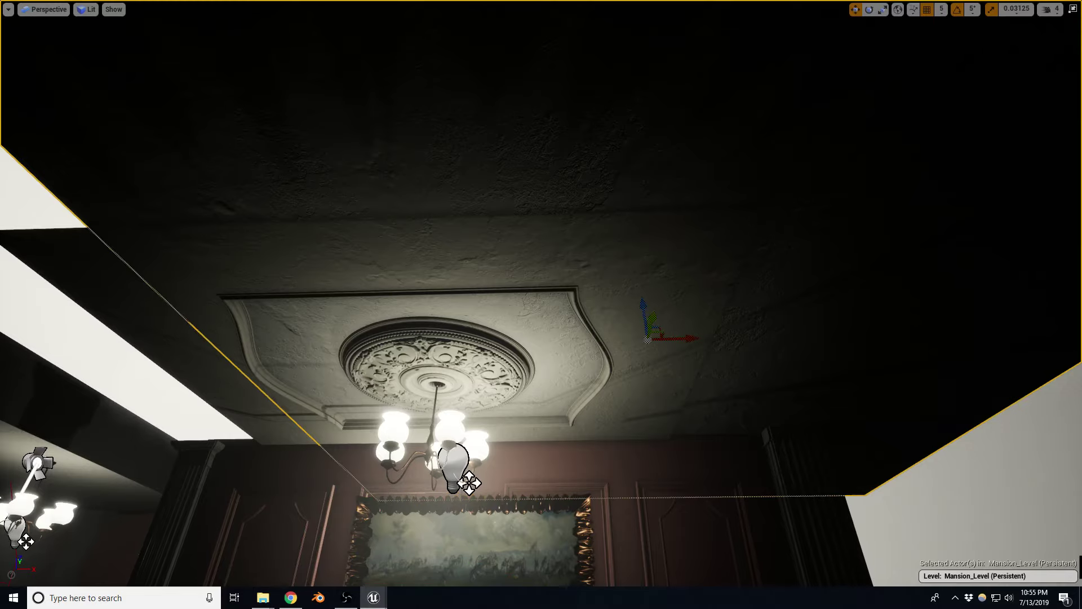
key(Delete)
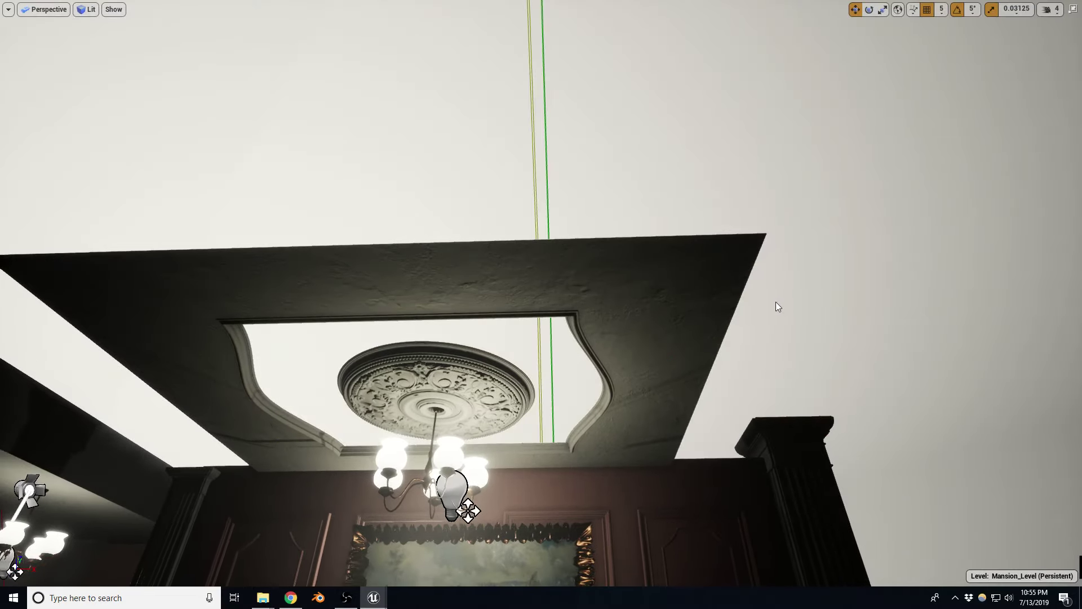
scroll(770, 303, down, 2)
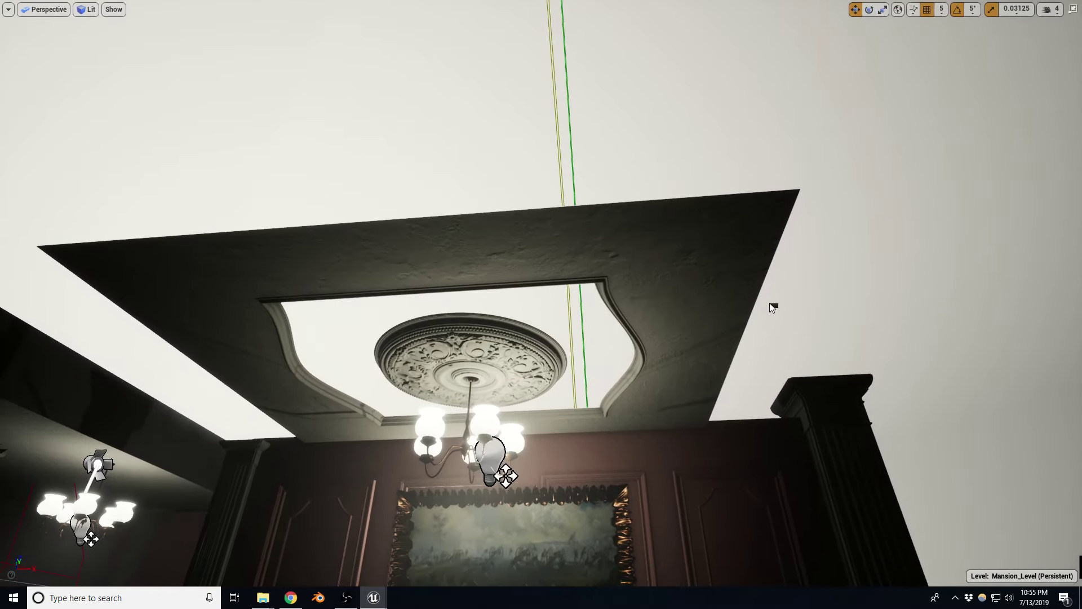
key(ctrl+z)
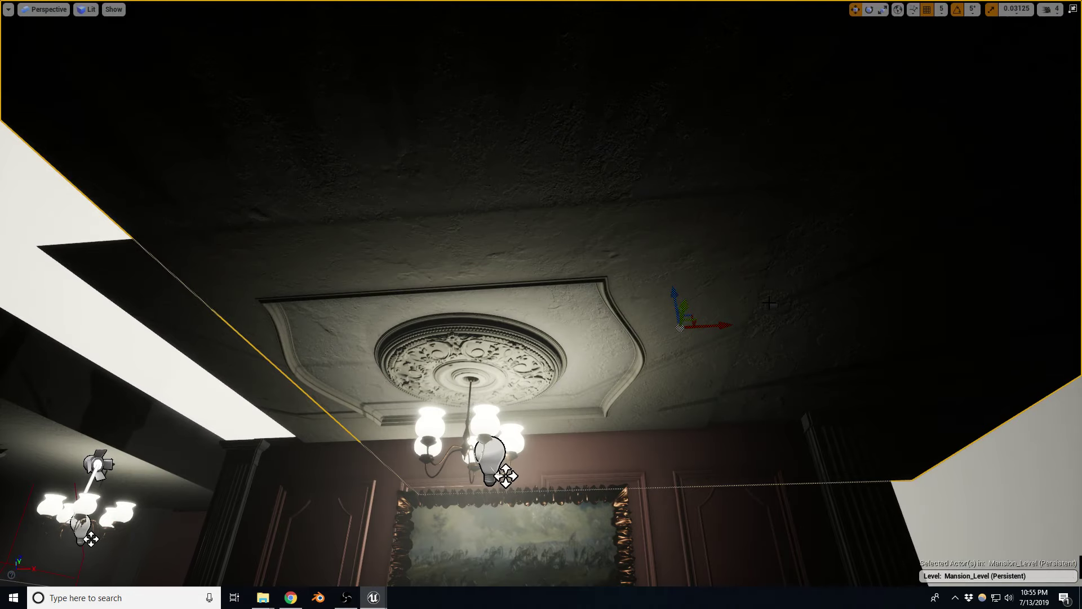
click(685, 276)
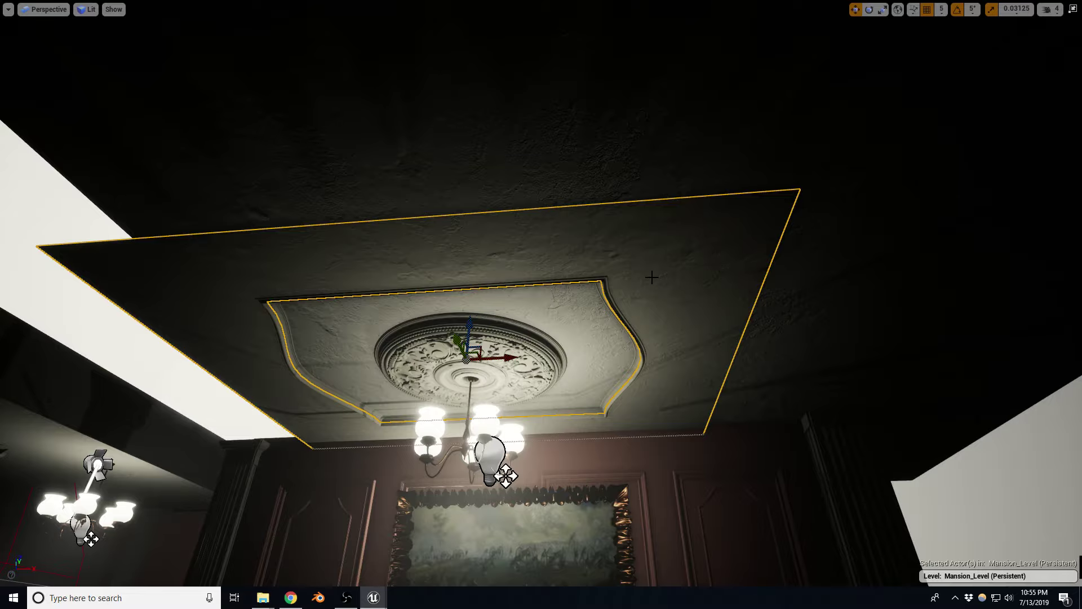
scroll(768, 289, down, 2)
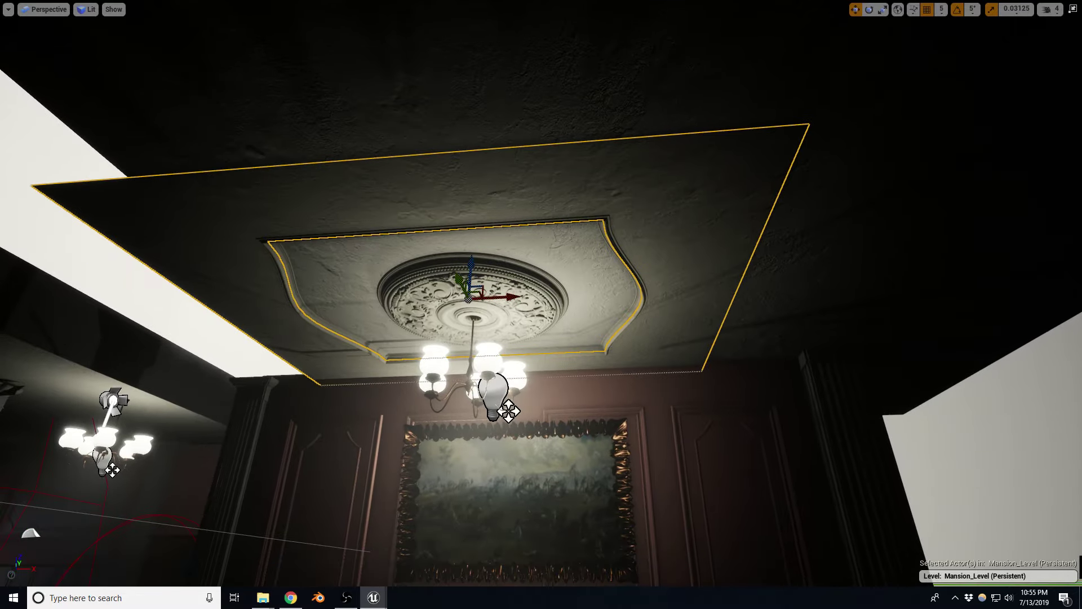
mouse_move(767, 289)
right_down()
mouse_move(563, 293)
mouse_move(617, 334)
right_up()
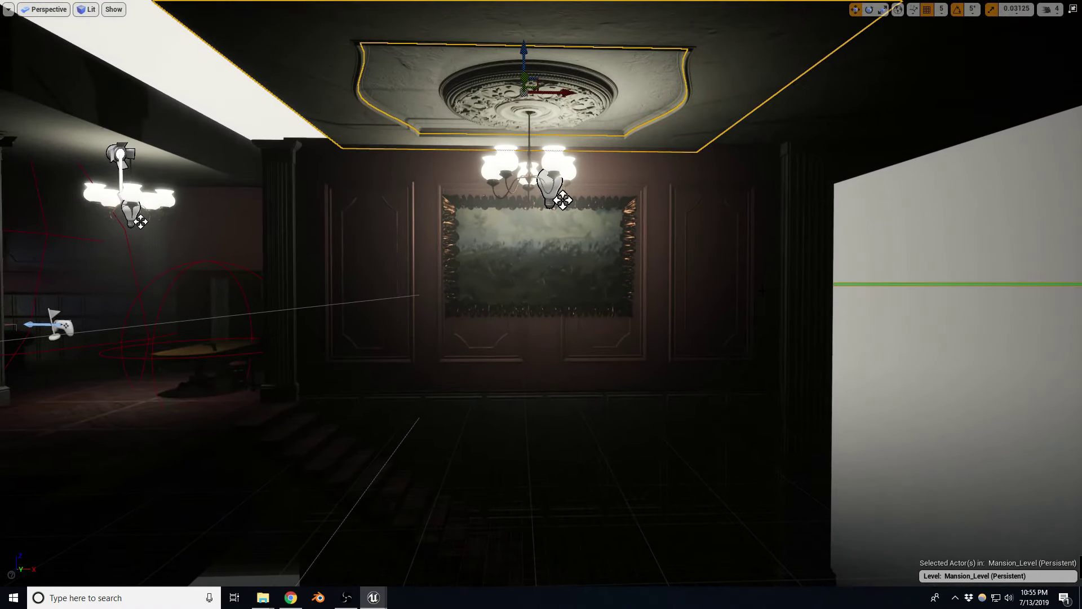
Play-test the level: walk down the staircase, climb back up, and cross the landing to the pistol table.
key(alt+p)
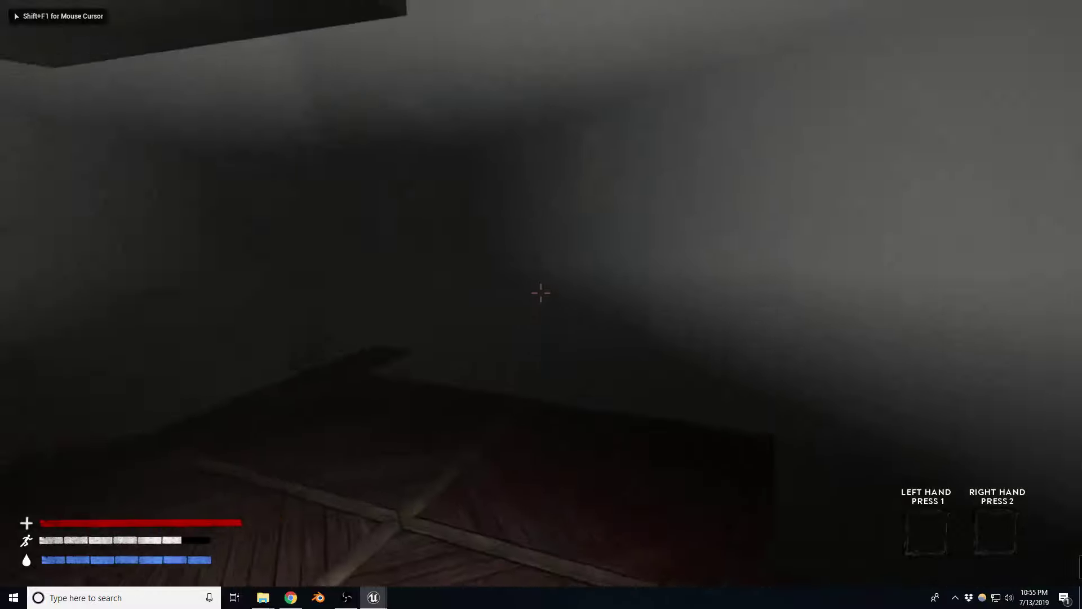
key(w)
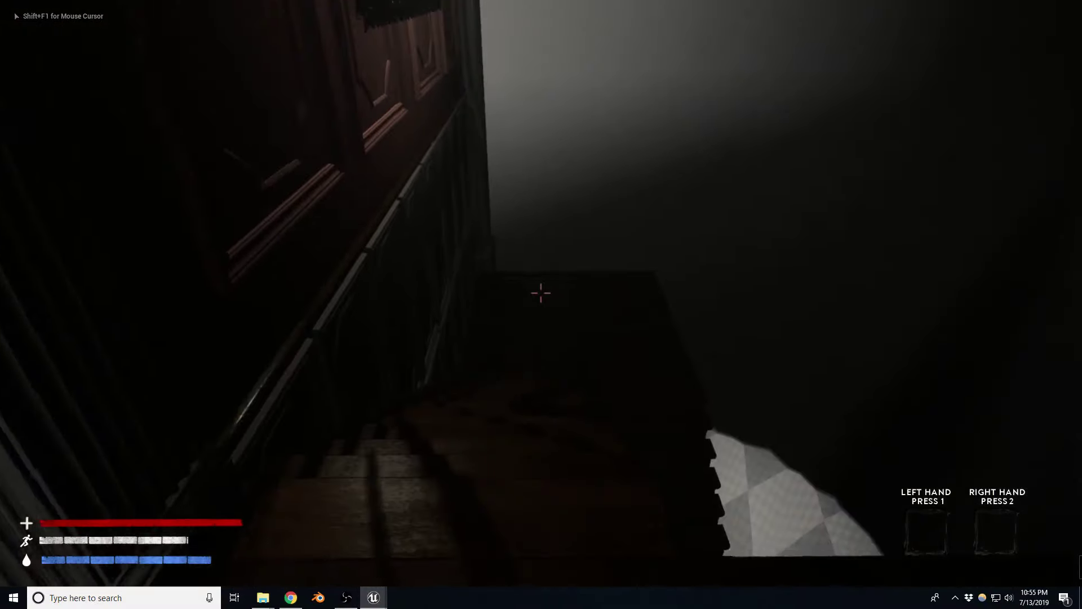
key(w)
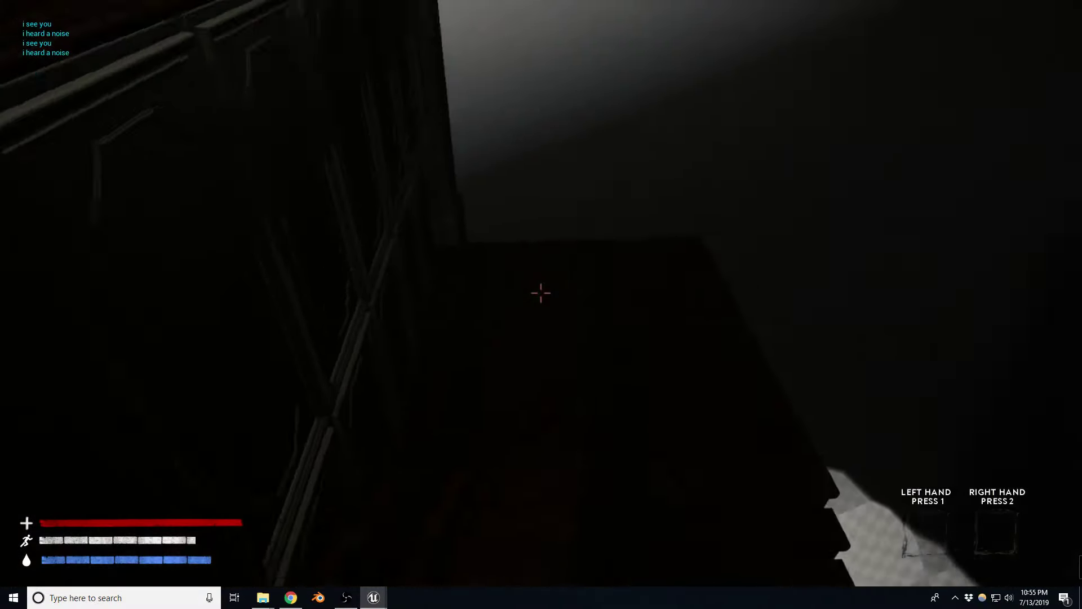
mouse_move(541, 293)
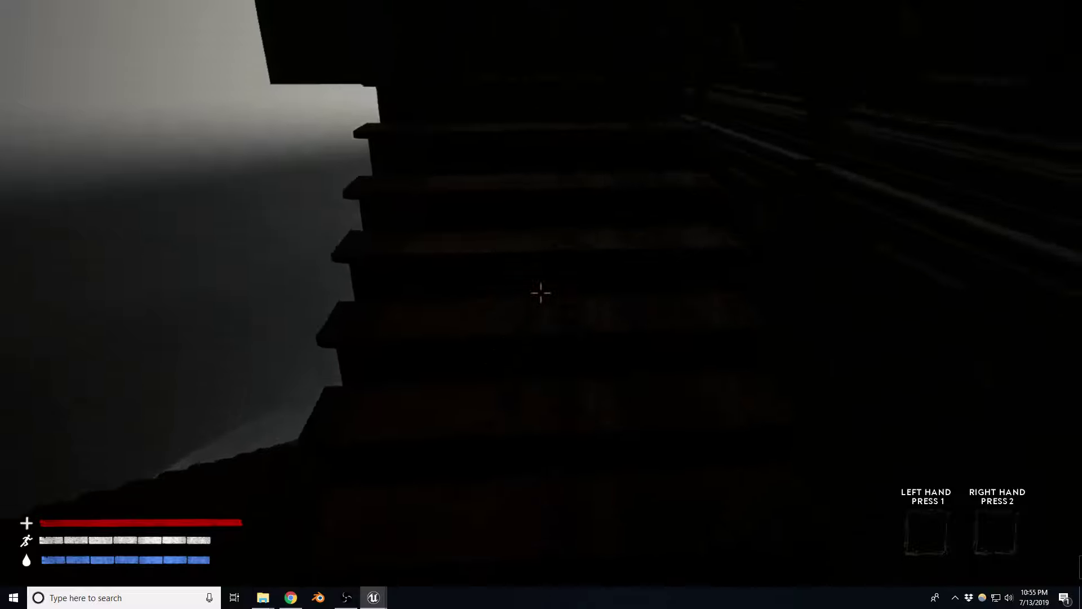
key(w)
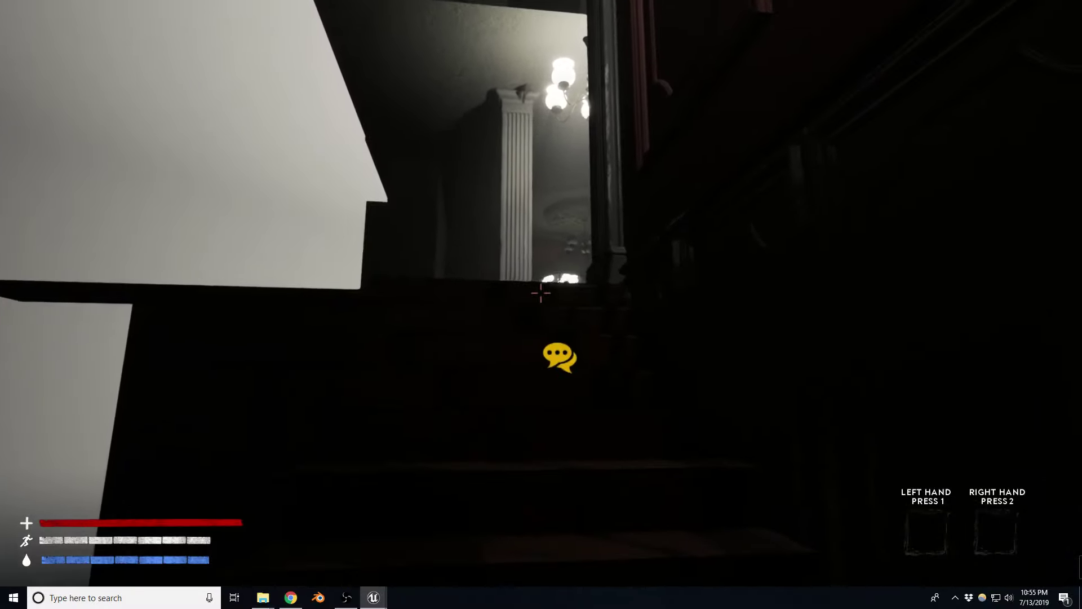
key(w)
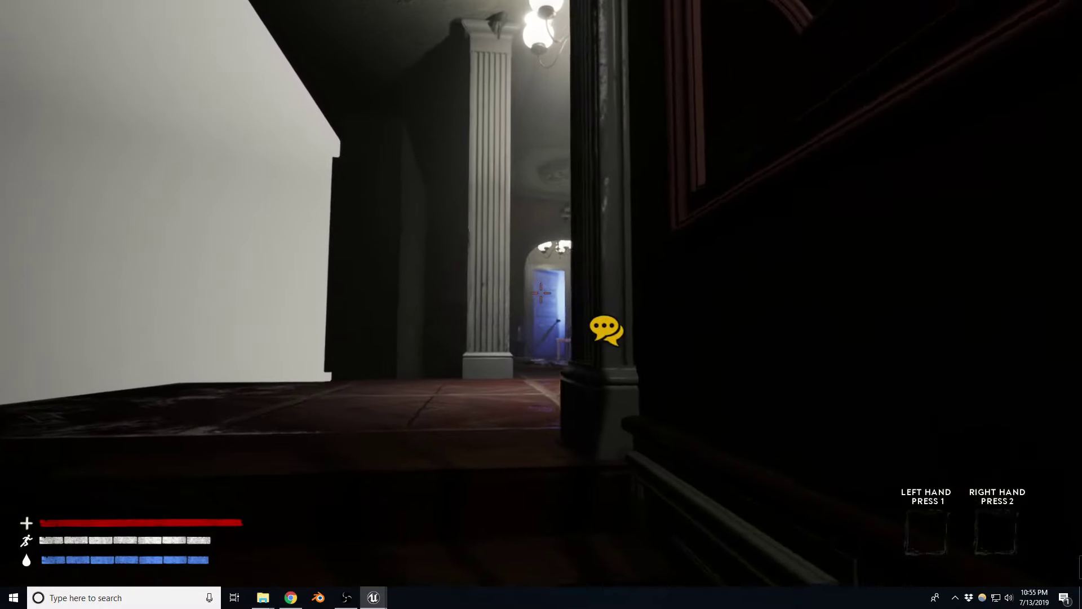
key(w)
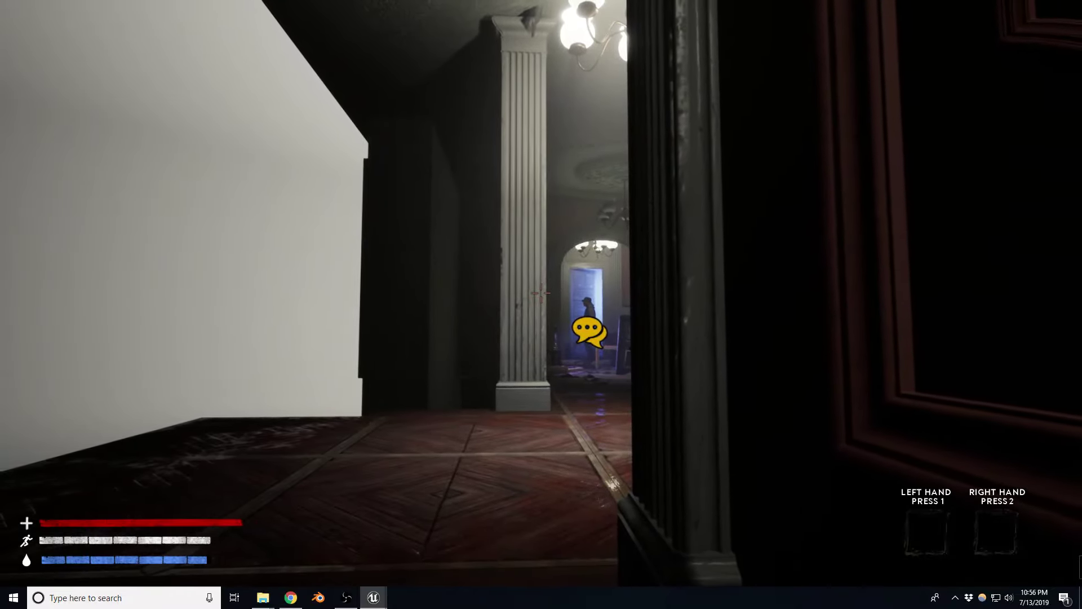
key(w)
key(w)
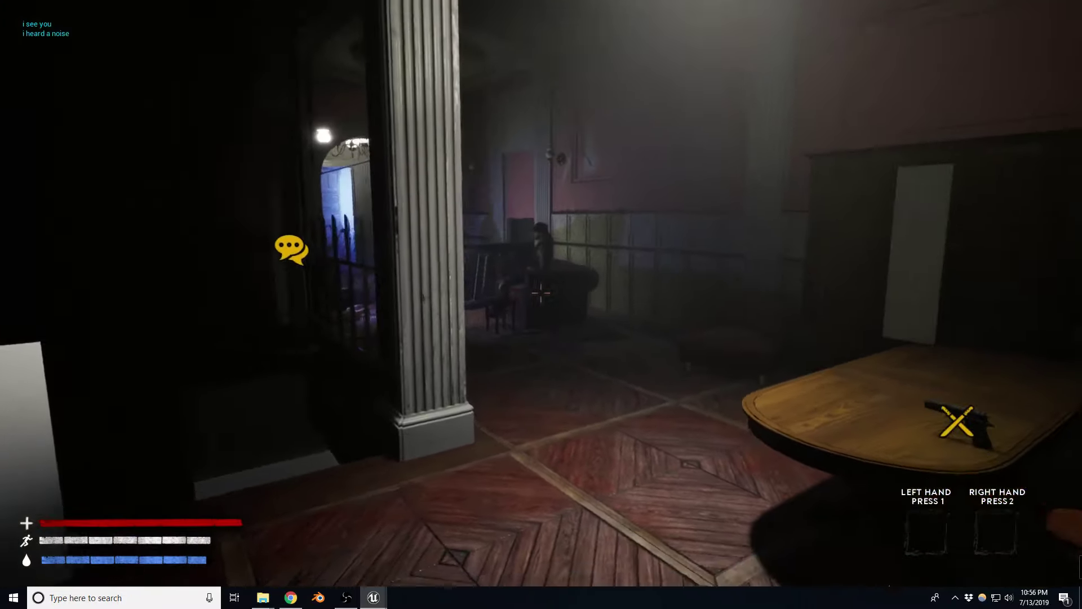
key(w)
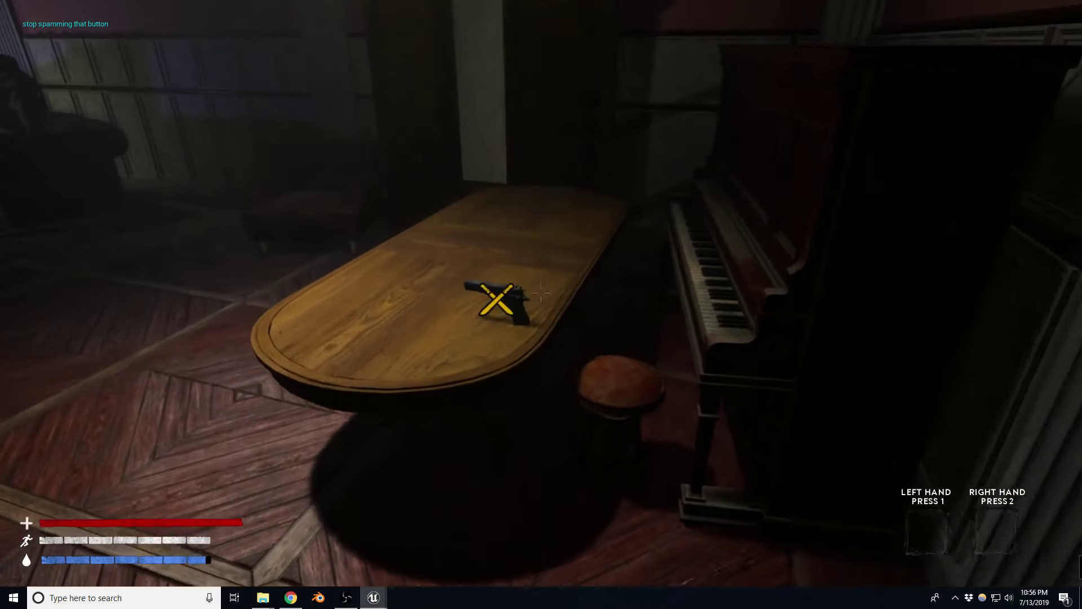
Pick up the pistol from the table, check it in the inventory and equip it.
key(e)
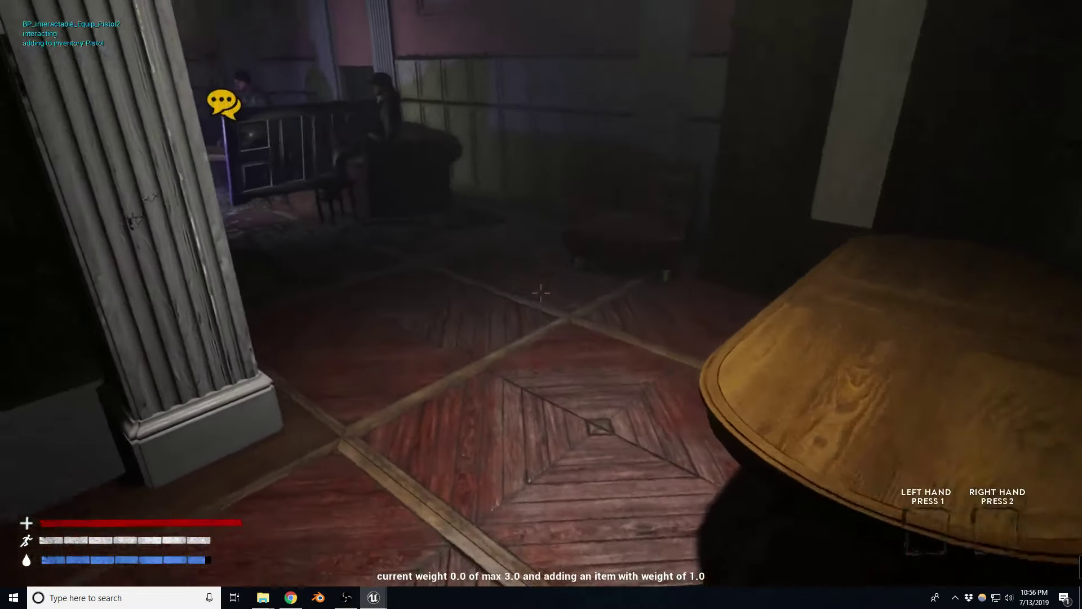
key(w)
key(s)
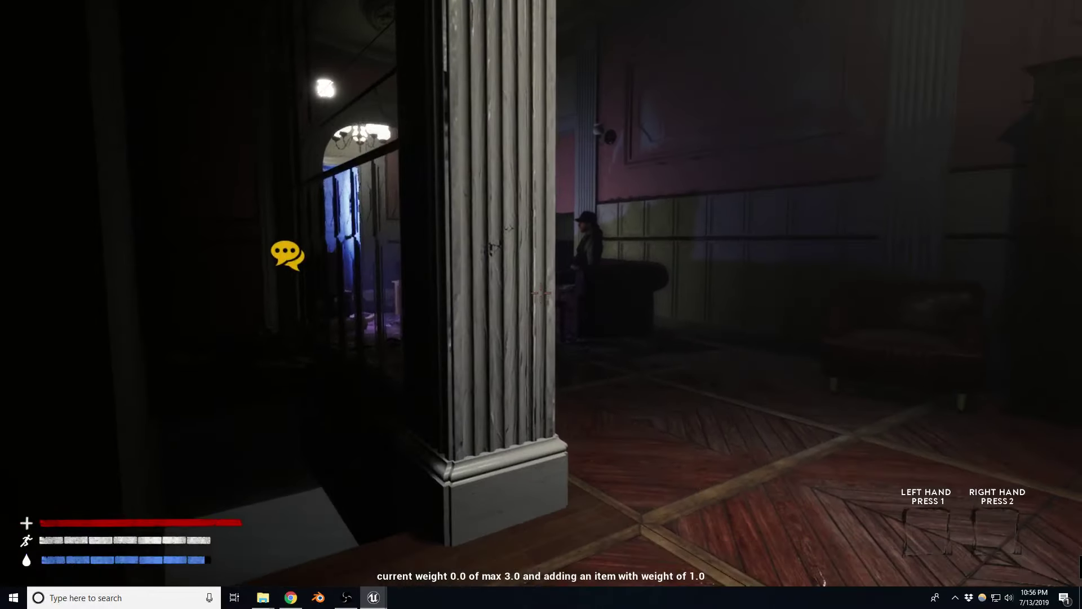
key(i)
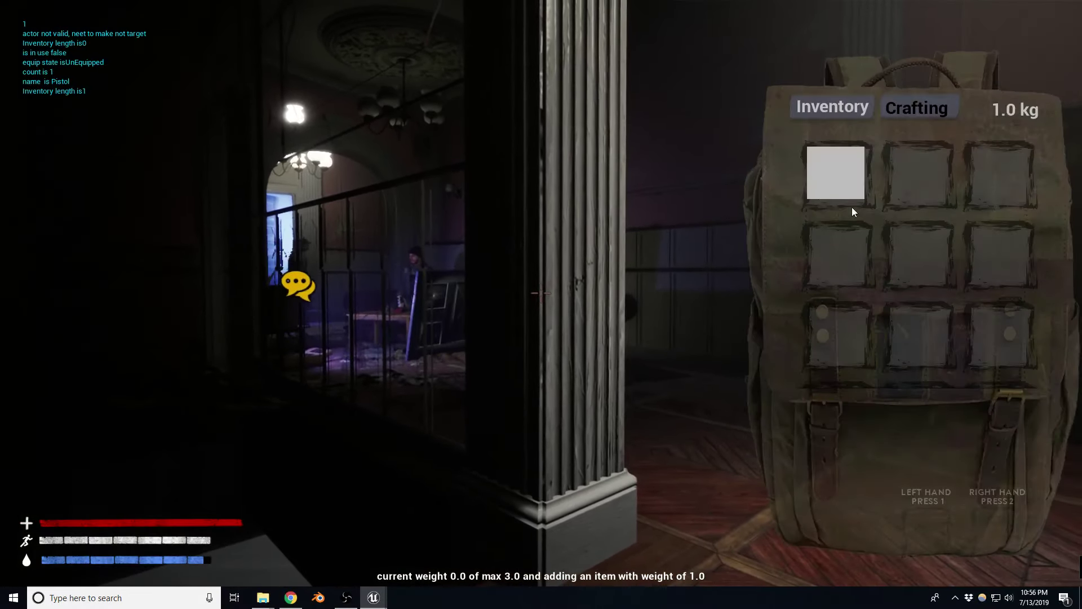
click(876, 287)
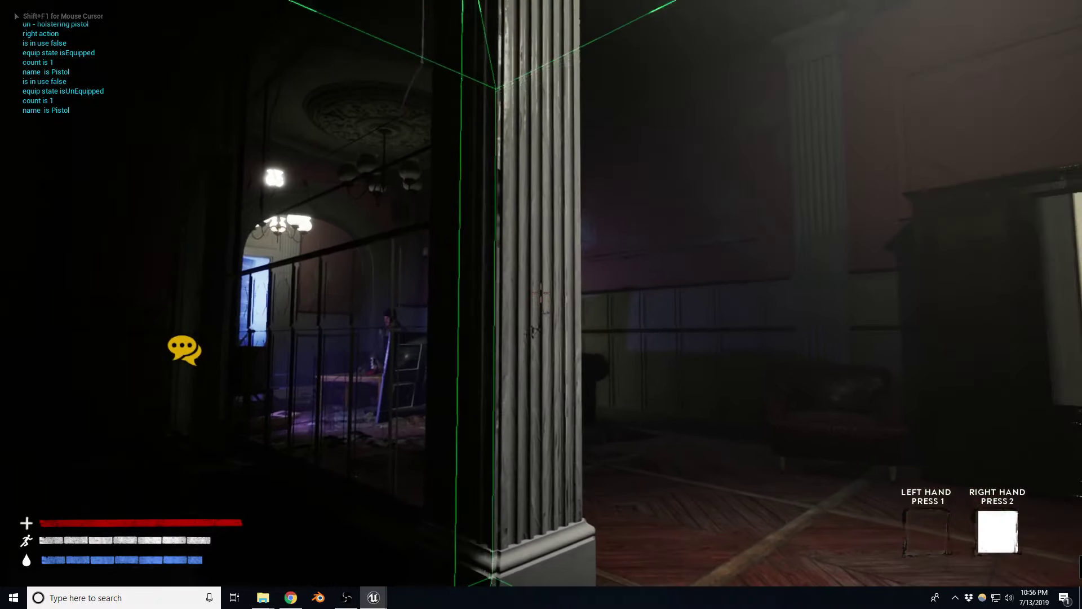
key(2)
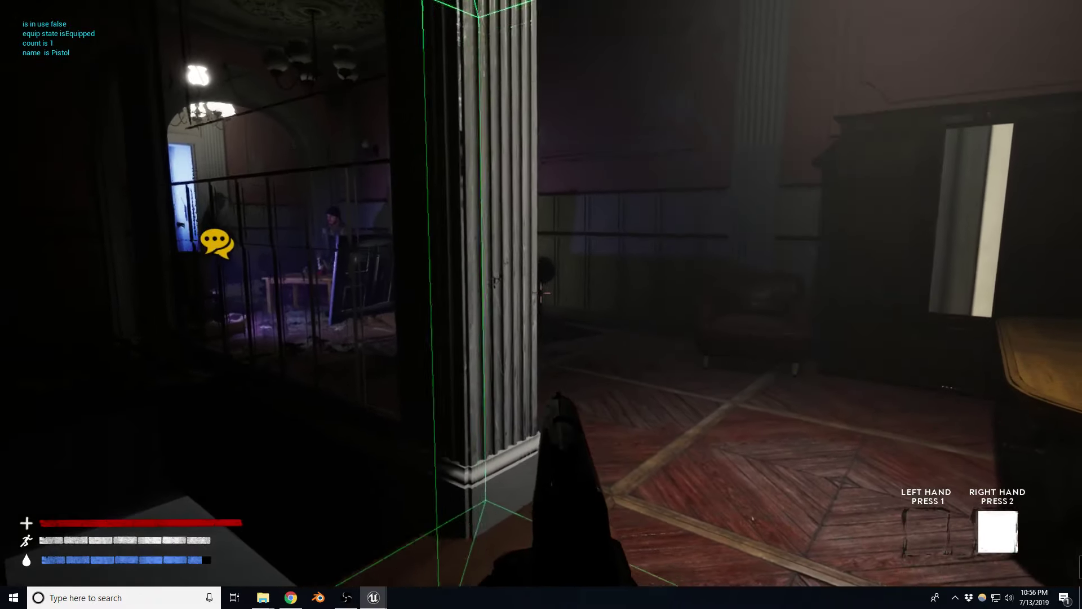
Walk round the pillar and down the hallway, fire at the enemies, then end the play session.
key(w)
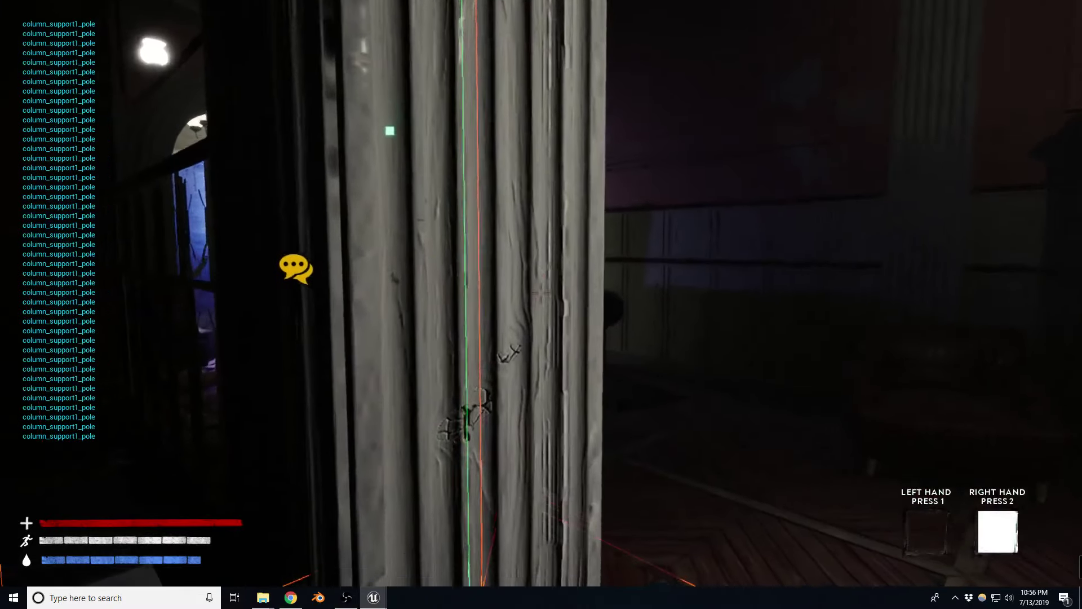
key(d)
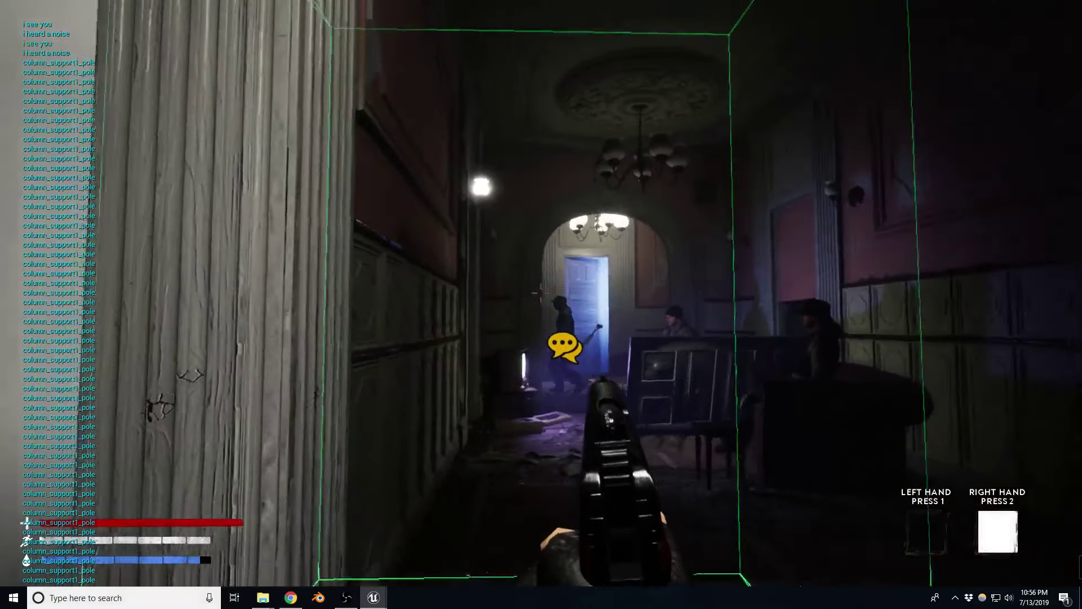
key(d)
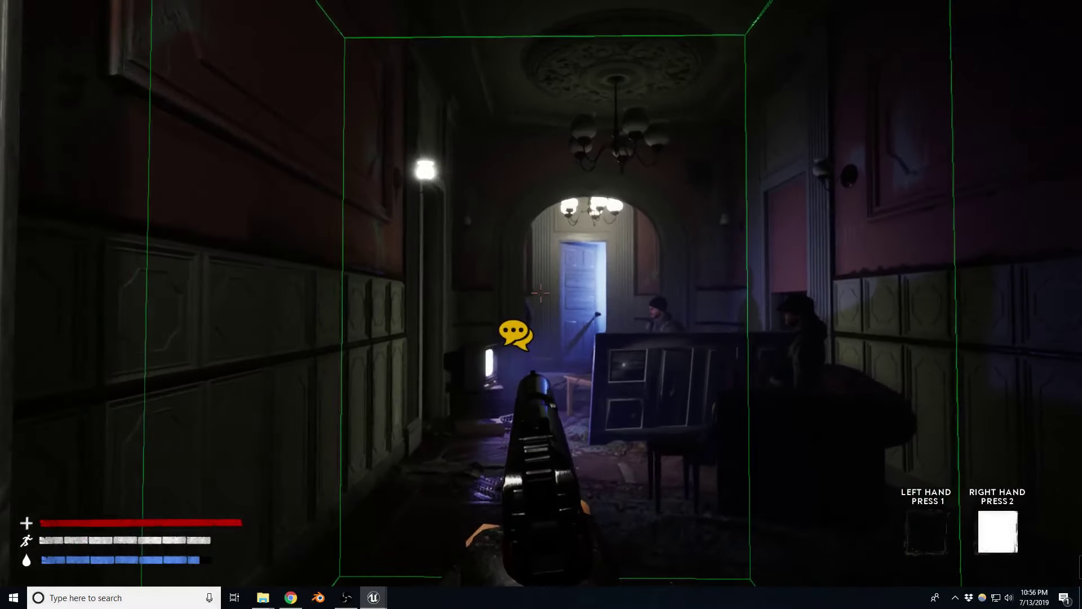
key(w)
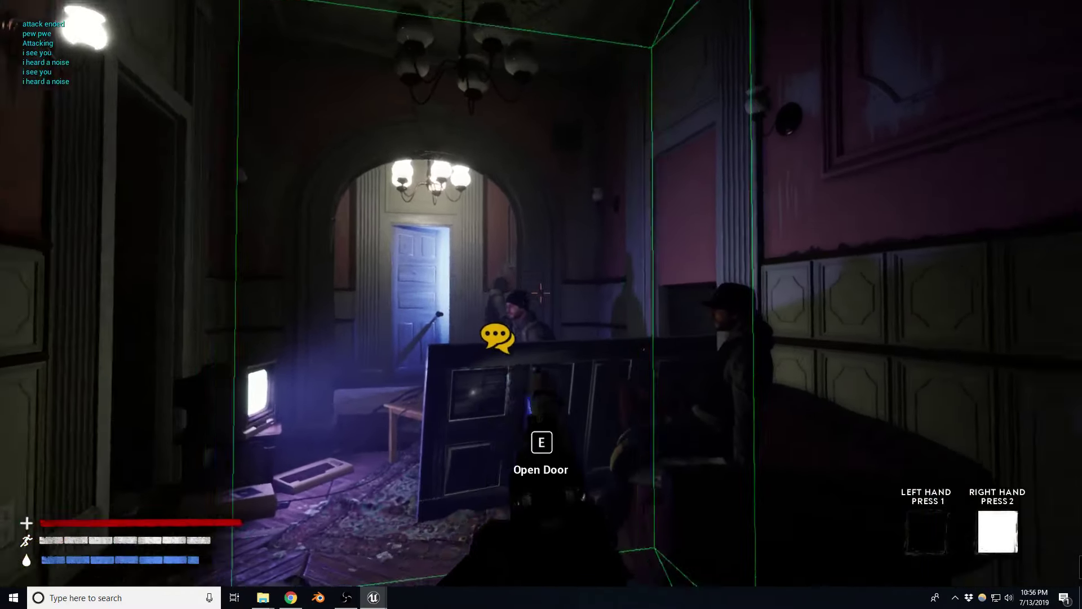
key(a)
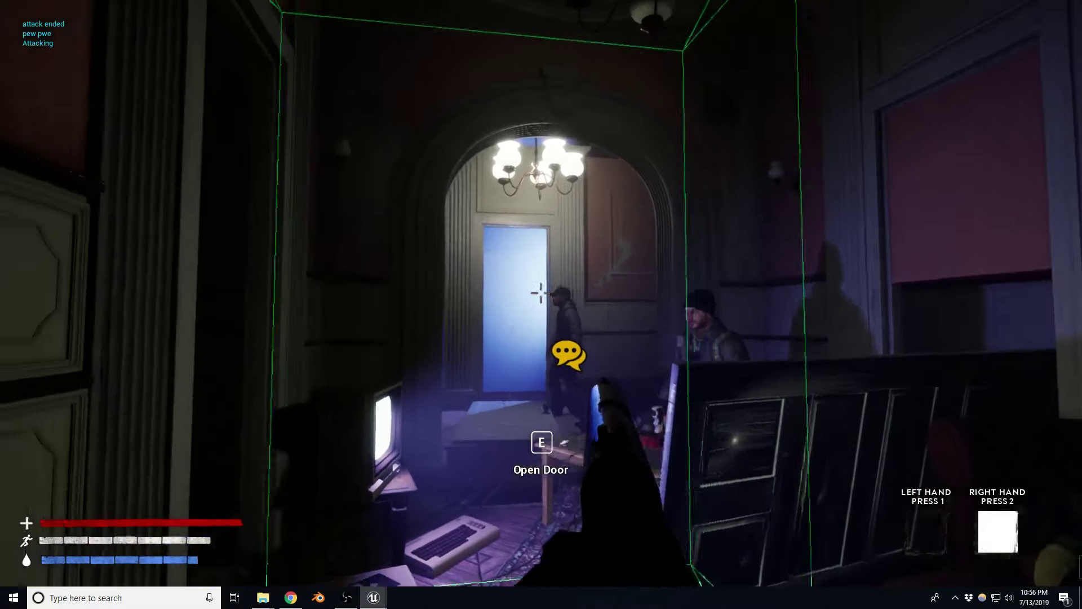
key(s)
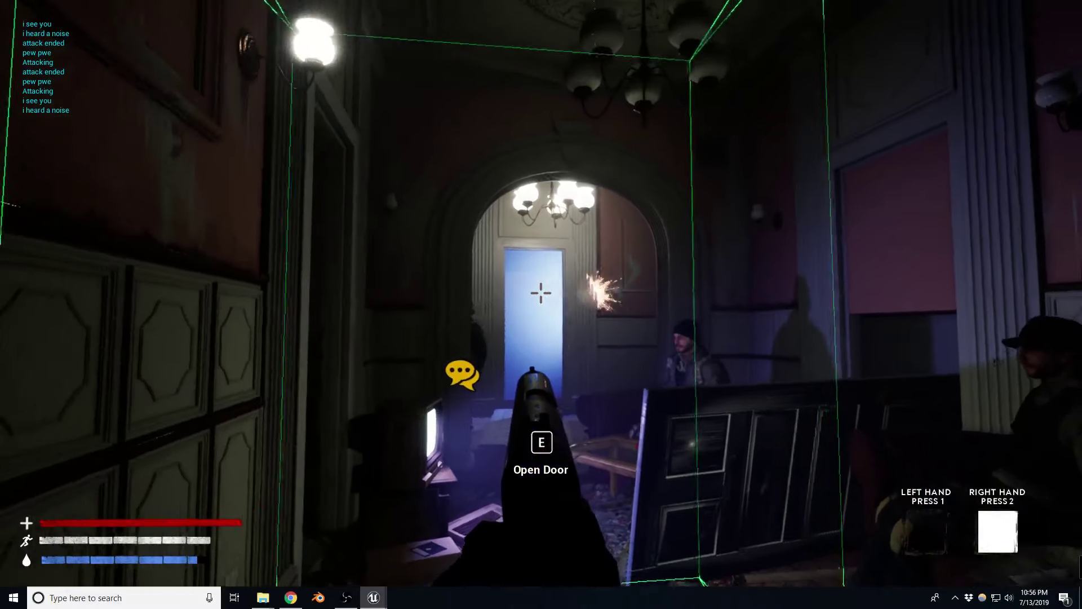
key(a)
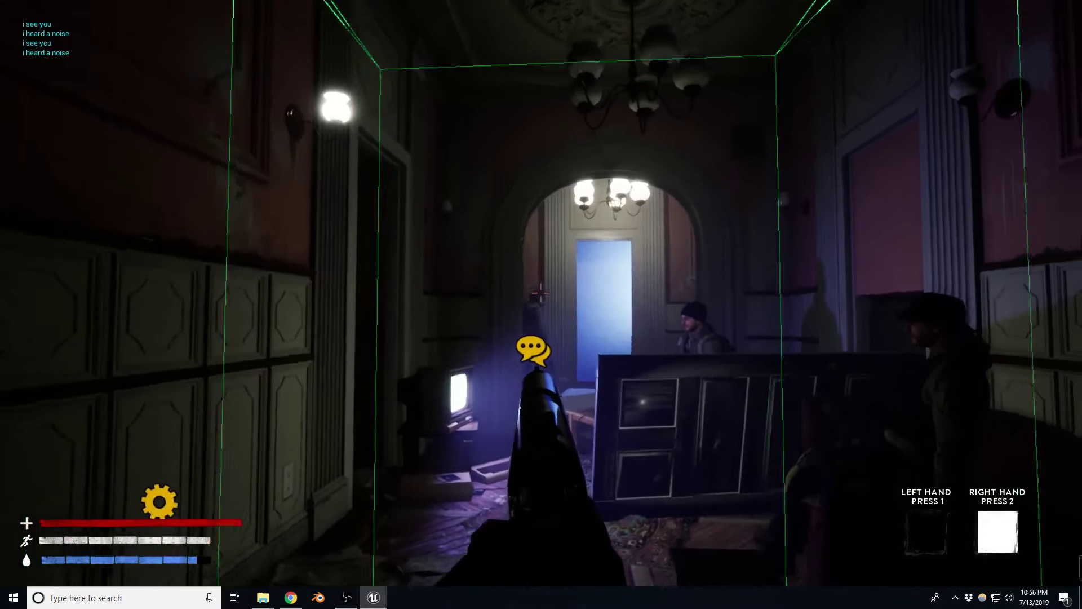
key(w)
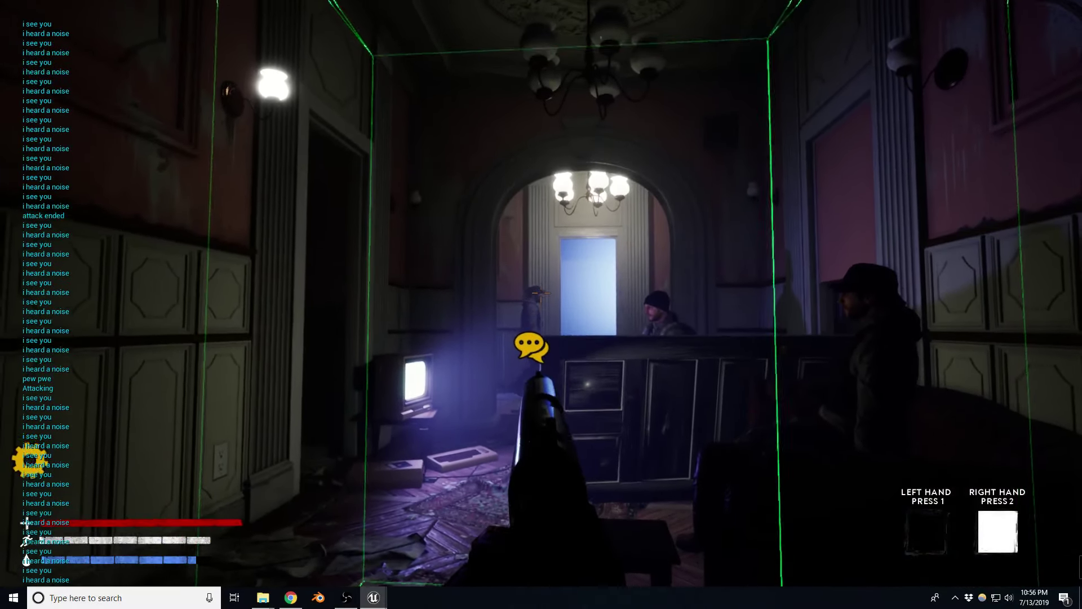
click(540, 293)
key(w)
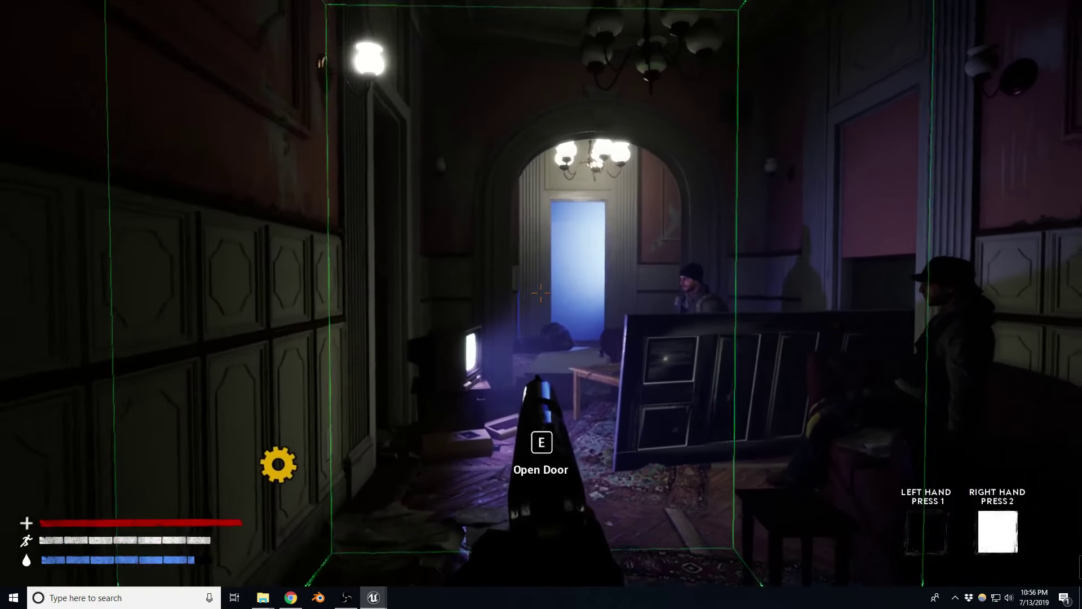
key(Escape)
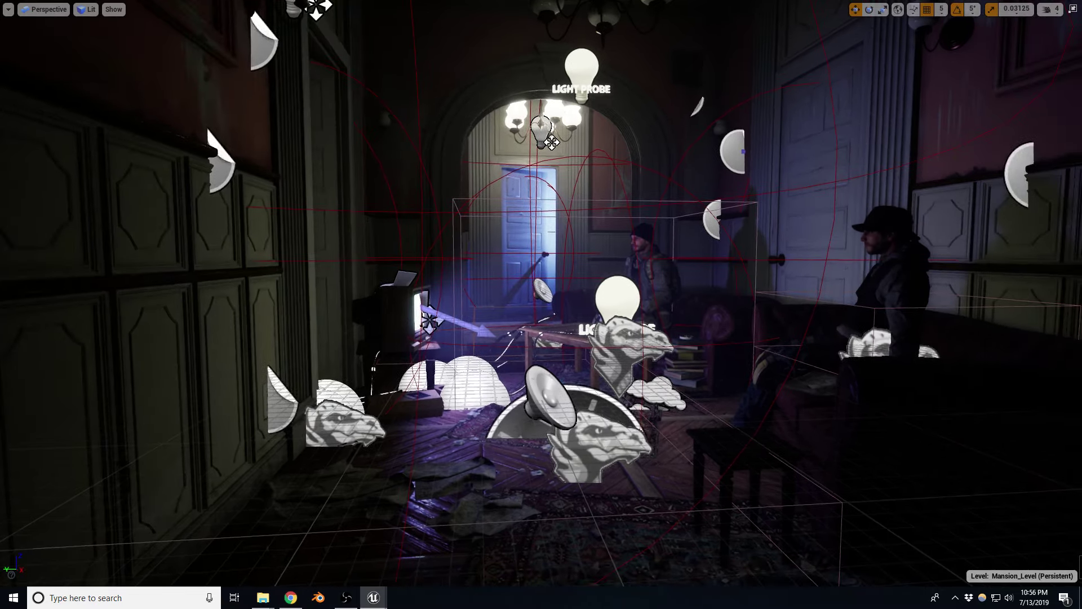
Fly the camera back over the room to face the painting wall and look up at the medallion.
scroll(646, 349, down, 5)
mouse_move(541, 304)
right_down()
mouse_move(541, 339)
mouse_move(570, 316)
mouse_move(507, 293)
mouse_move(525, 315)
mouse_move(530, 270)
right_up()
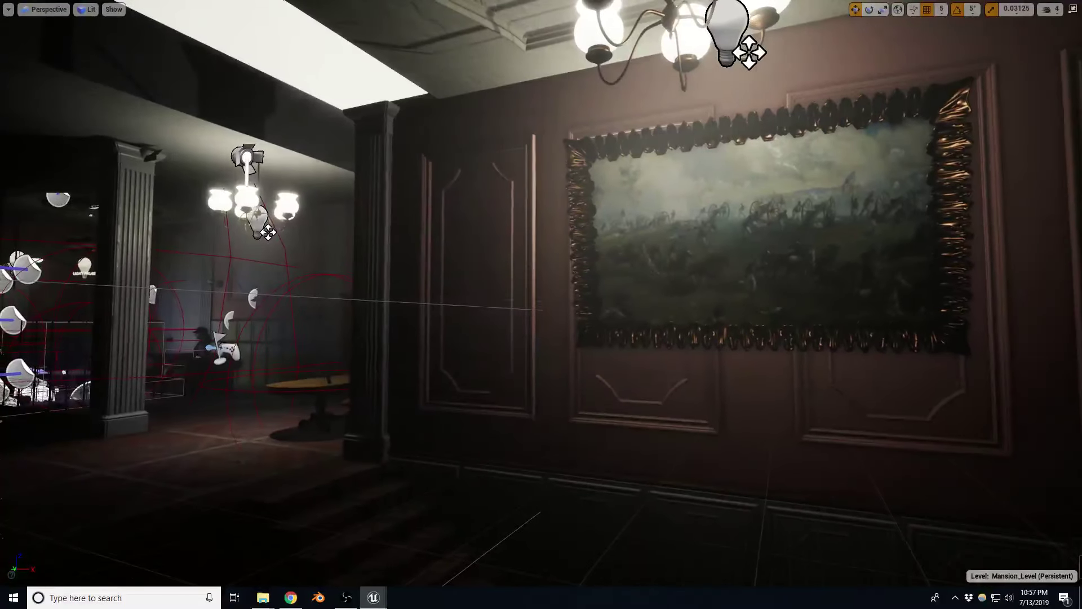
right_drag(541, 305, 641, 353)
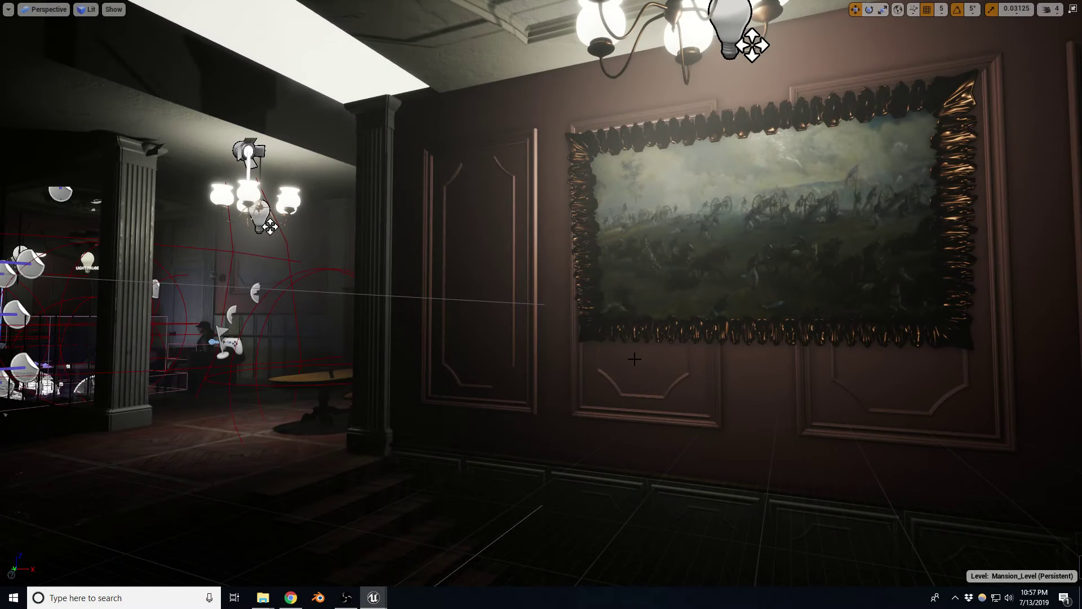
mouse_move(633, 359)
right_down()
mouse_move(626, 316)
mouse_move(755, 316)
right_up()
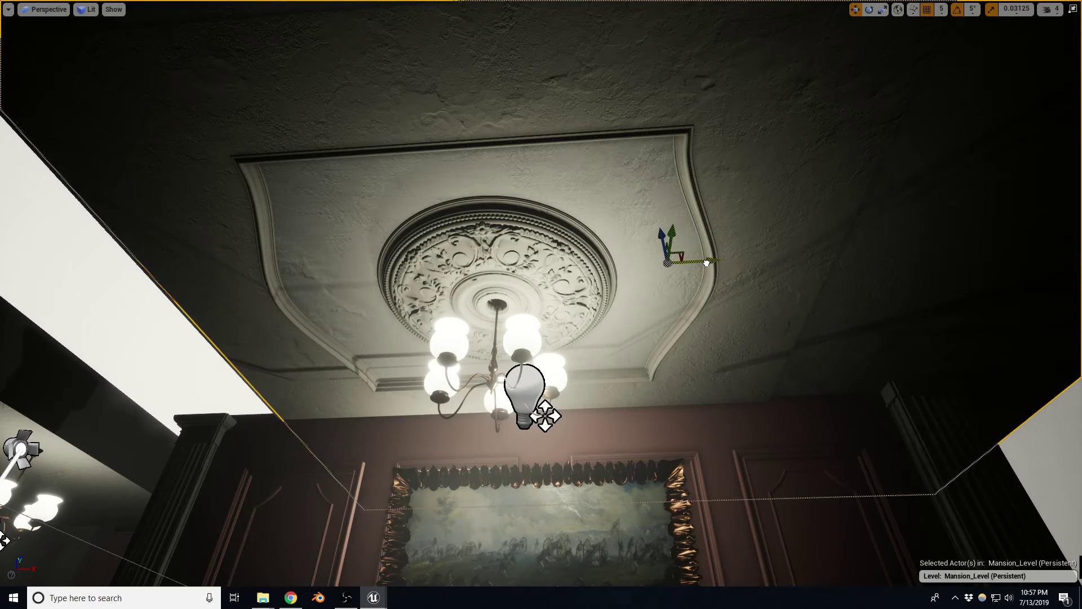
Slide the ceiling actor sideways along one axis, then pull back to frame the chandelier and painting.
drag(707, 263, 640, 264)
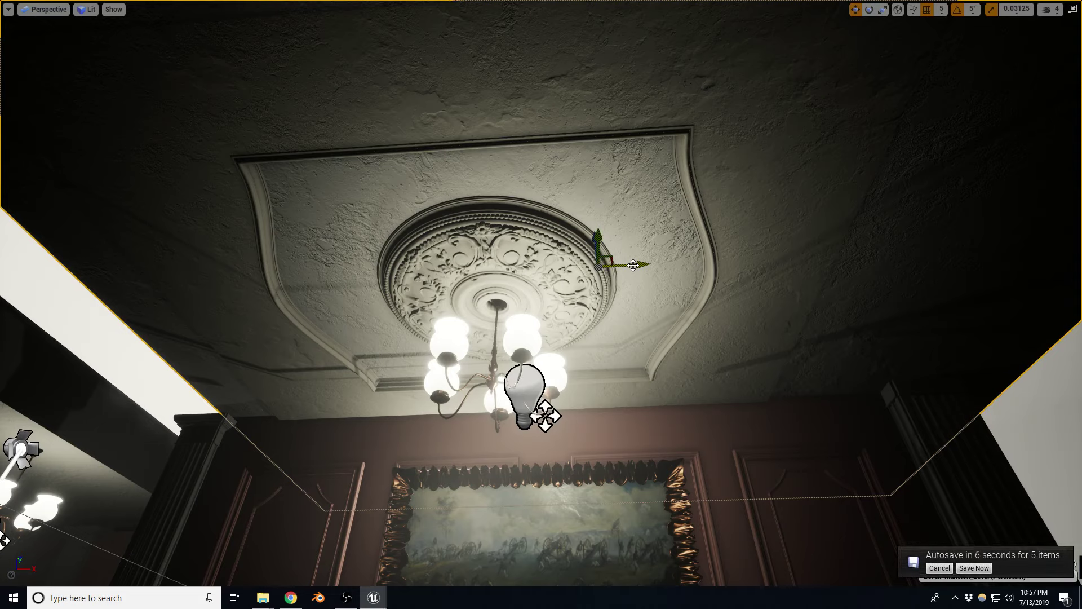
right_drag(695, 277, 697, 307)
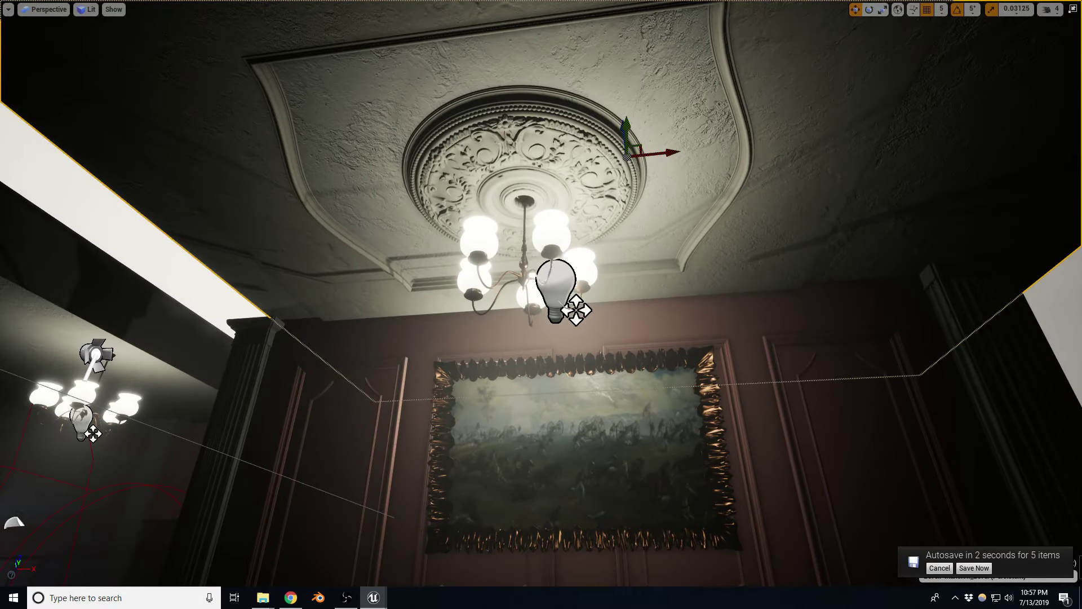
right_drag(697, 308, 654, 309)
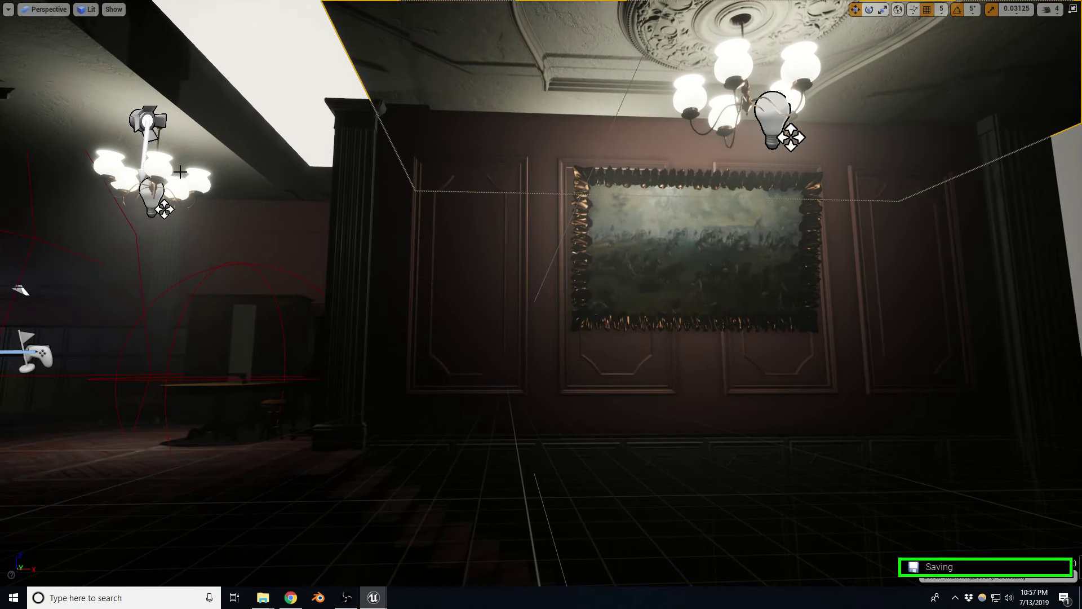
Move the left chandelier's spotlight to the central chandelier, checking Light Complexity view before returning to Lit.
click(146, 117)
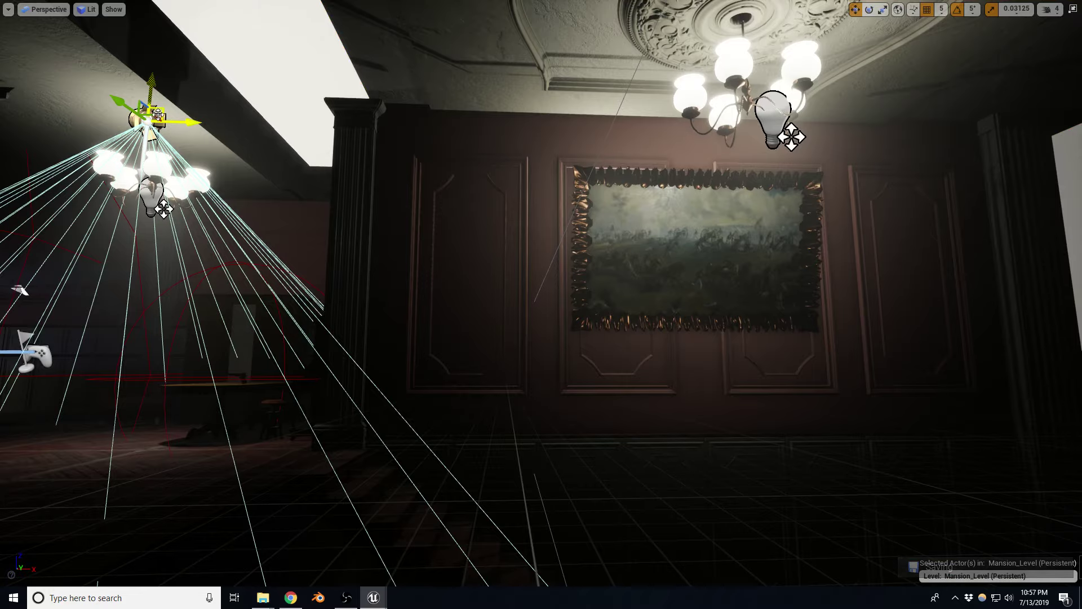
mouse_move(155, 117)
mouse_down()
mouse_move(519, 19)
mouse_move(781, 3)
mouse_up()
mouse_move(773, 27)
right_down()
mouse_move(773, 170)
mouse_move(620, 192)
right_up()
key(alt+7)
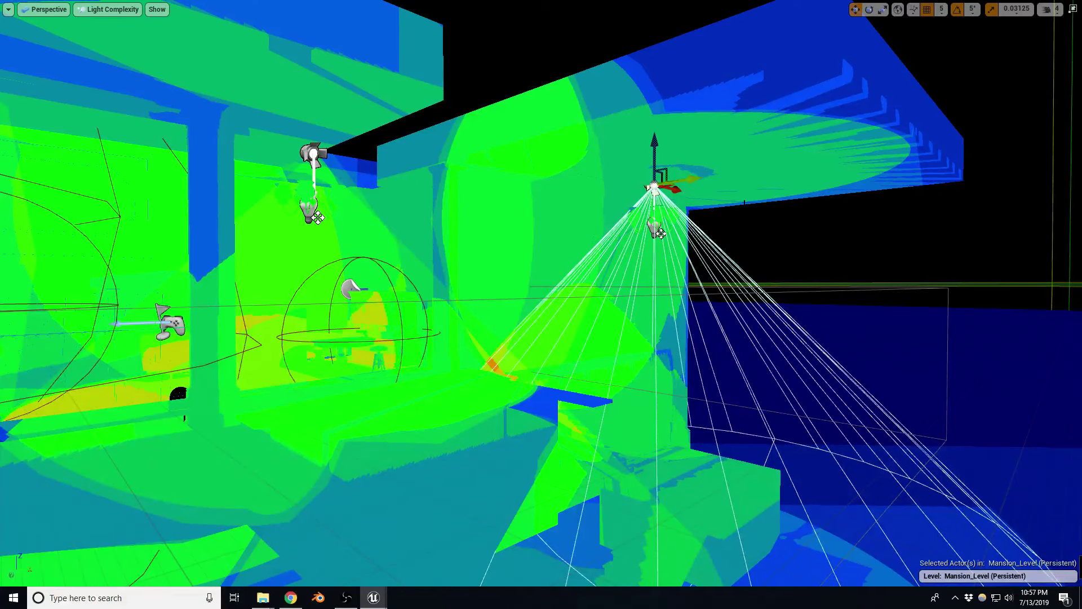
key(alt+4)
right_drag(777, 235, 722, 226)
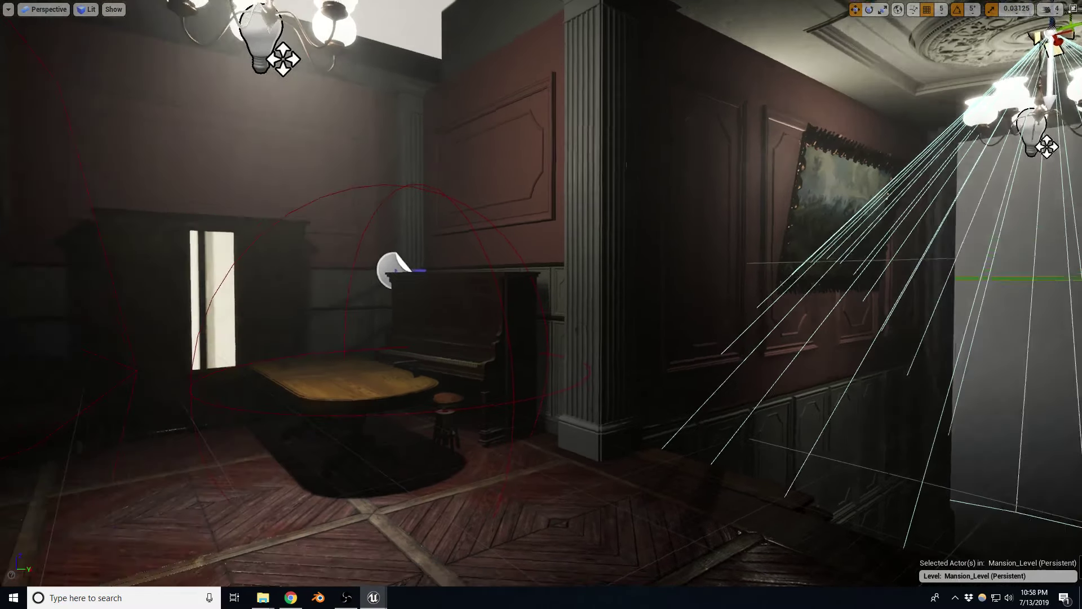
Delete the tall door cabinet behind the table next to the piano.
right_drag(722, 226, 662, 256)
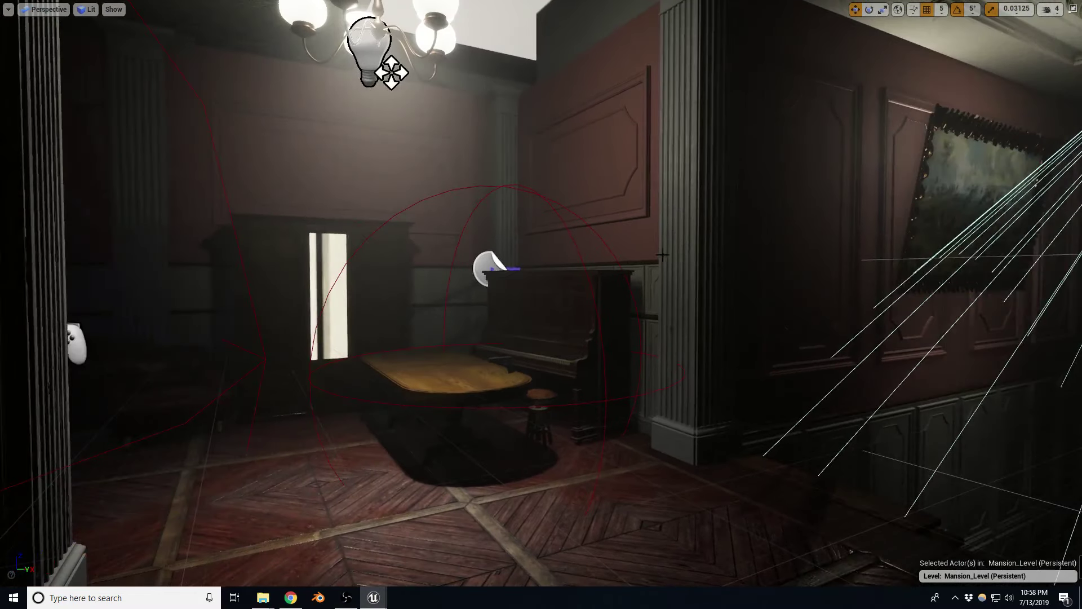
click(372, 318)
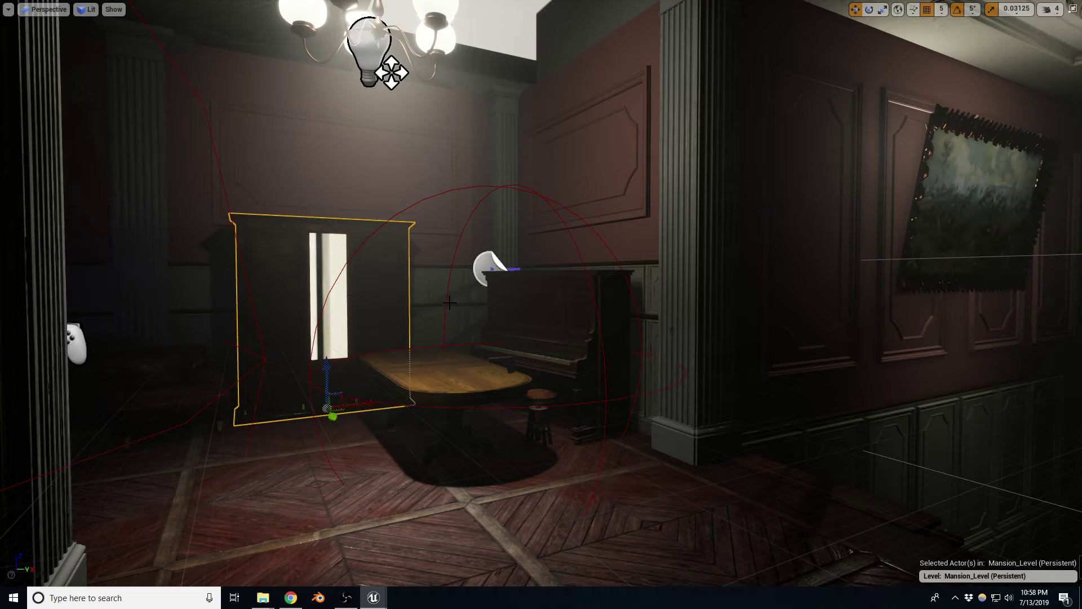
key(Delete)
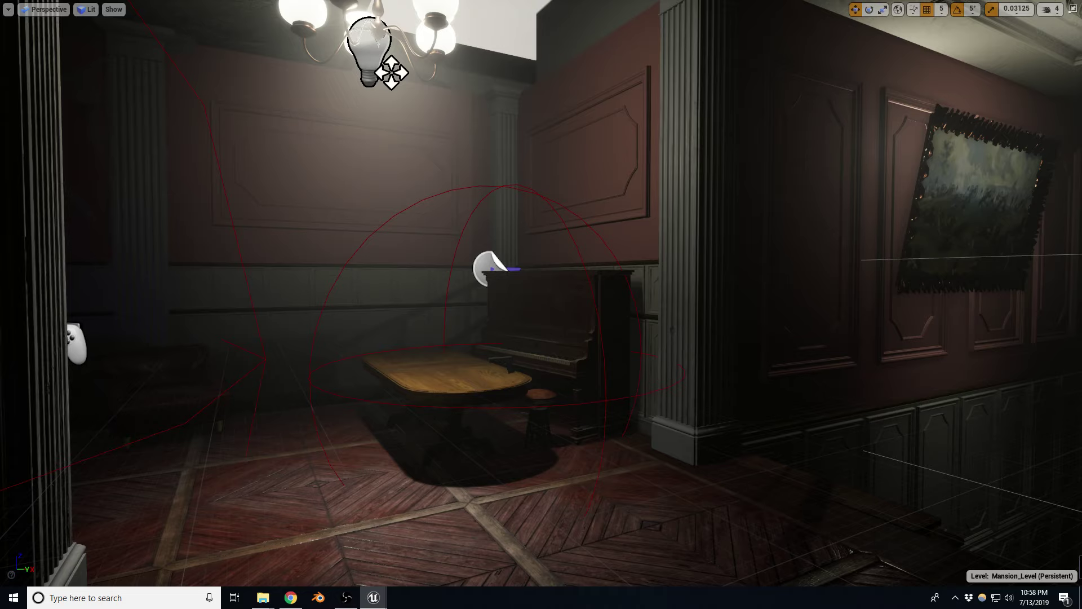
Drop the fireplace mesh into the room and move it toward the wooden table.
mouse_move(104, 404)
mouse_down()
mouse_move(304, 416)
mouse_move(338, 437)
mouse_up()
key(e)
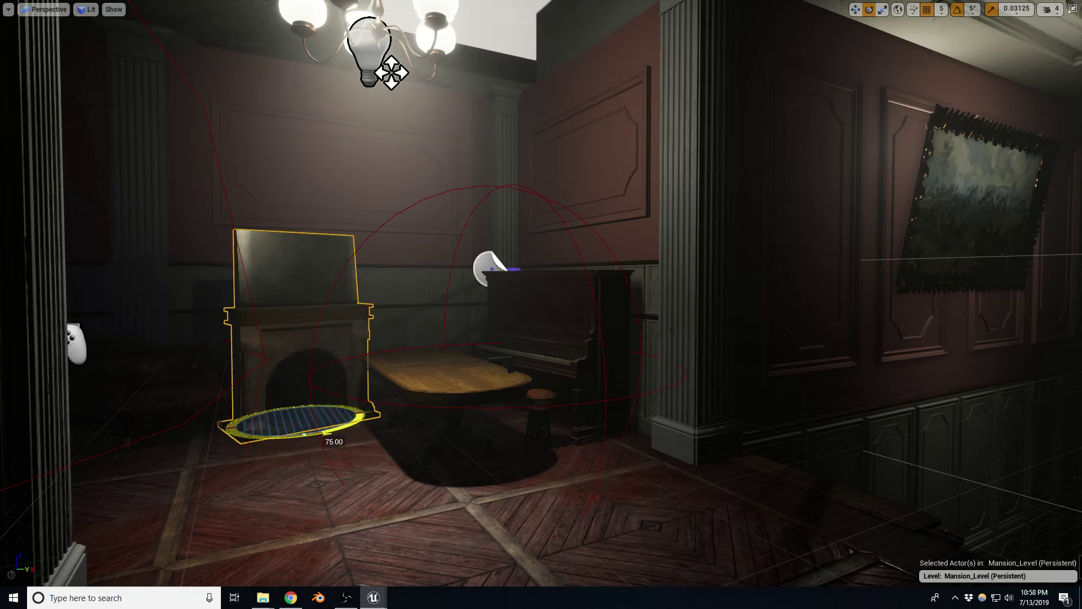
key(w)
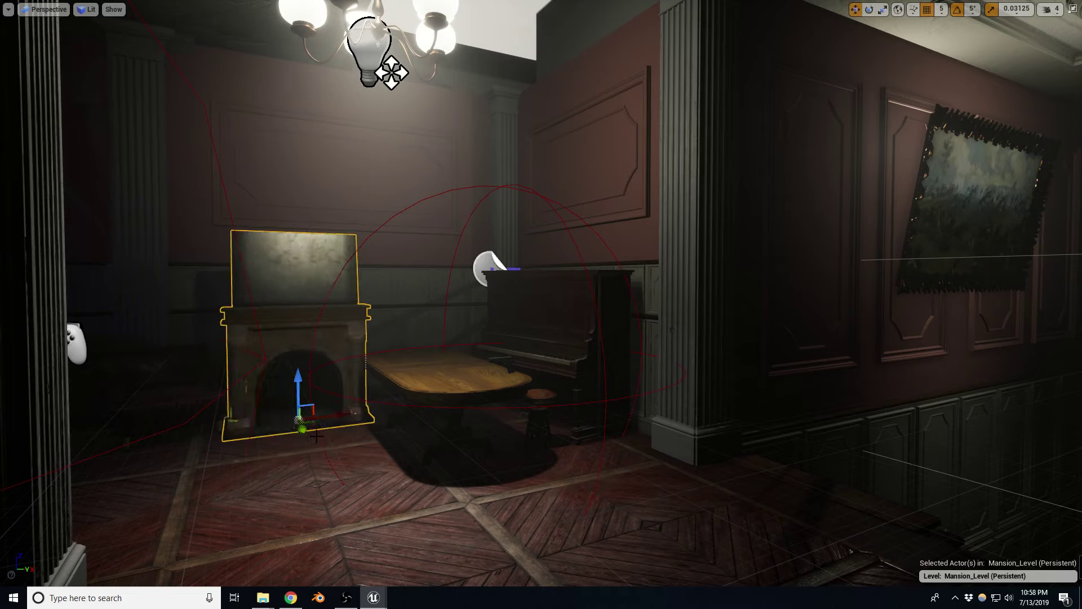
mouse_move(319, 423)
mouse_down()
mouse_move(356, 396)
mouse_move(341, 403)
mouse_up()
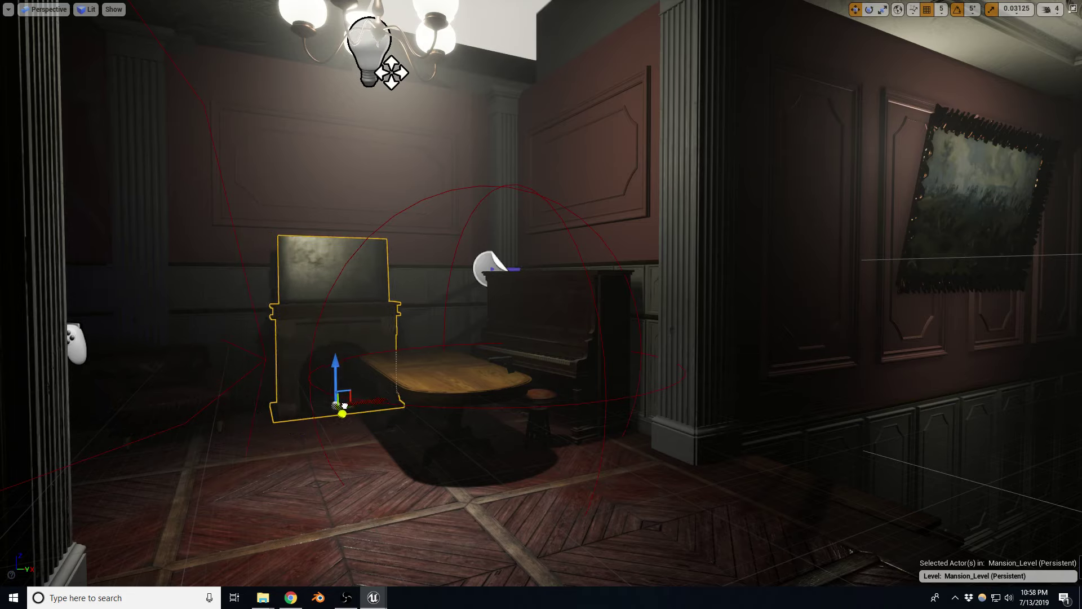
key(f)
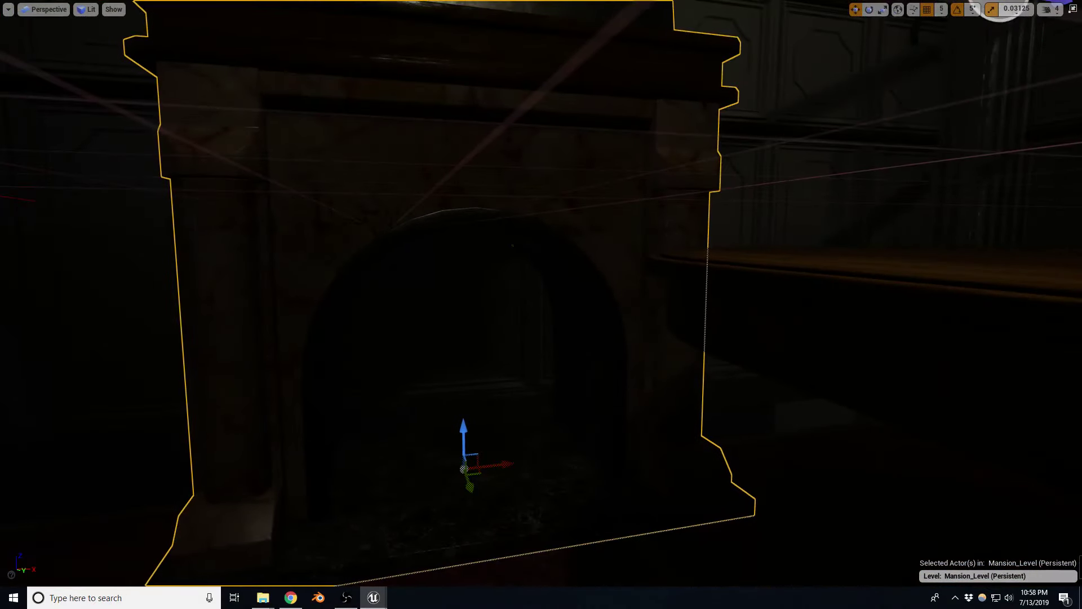
scroll(541, 293, down, 5)
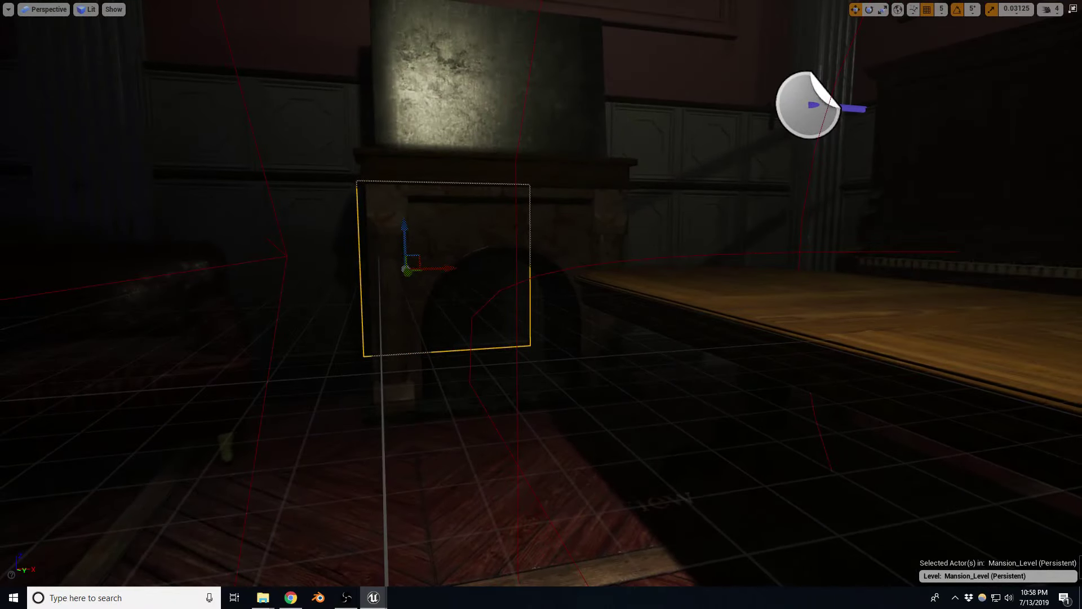
Slide the fireplace left and back until it sits against the back wall.
key(Escape)
click(350, 374)
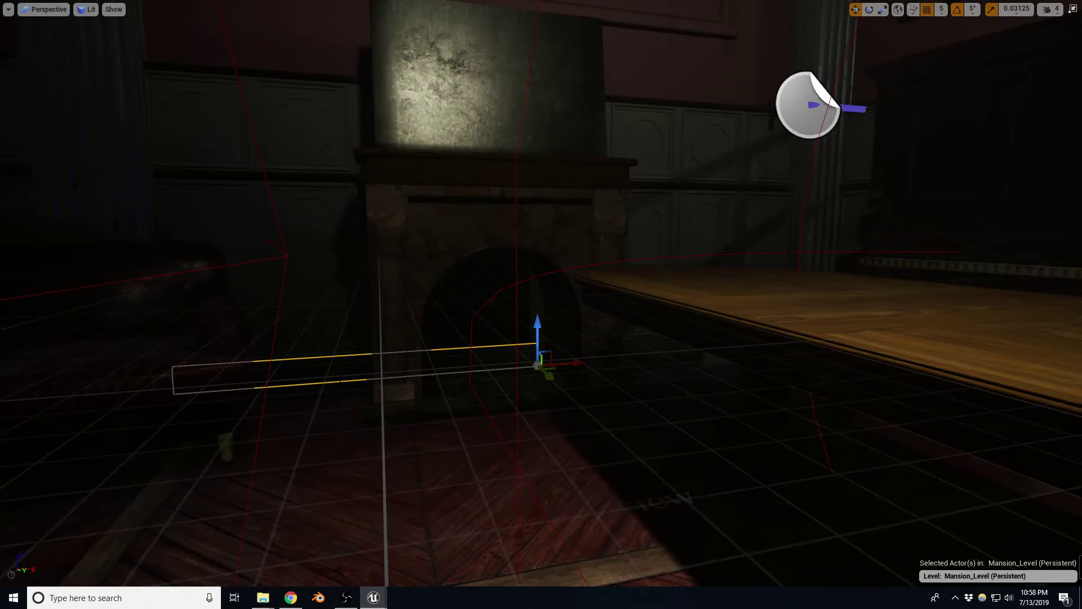
right_drag(350, 373, 350, 373)
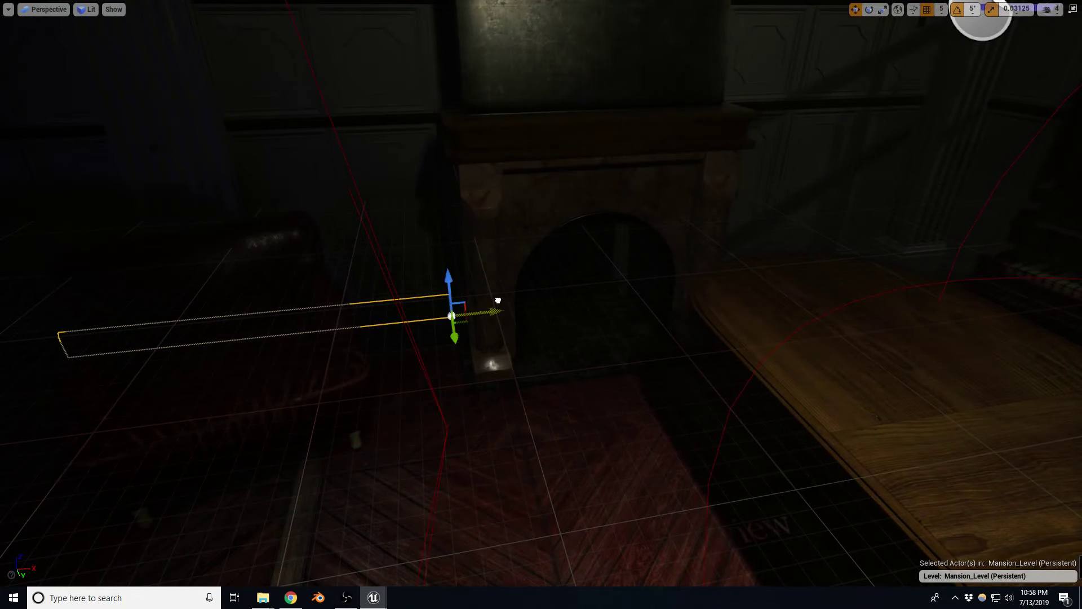
click(591, 169)
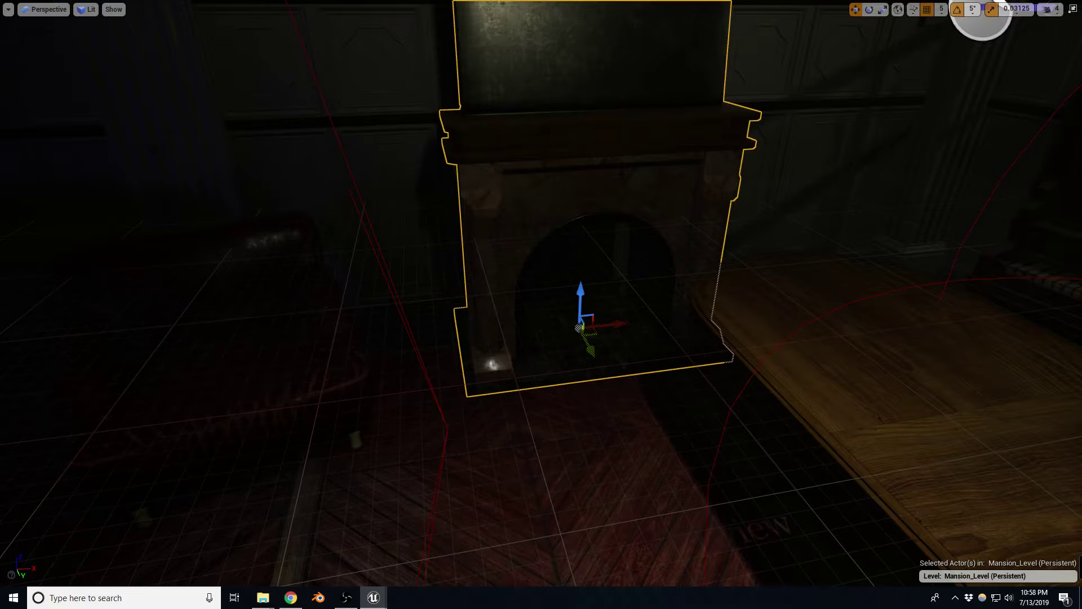
key(ctrl+z)
right_drag(350, 374, 350, 373)
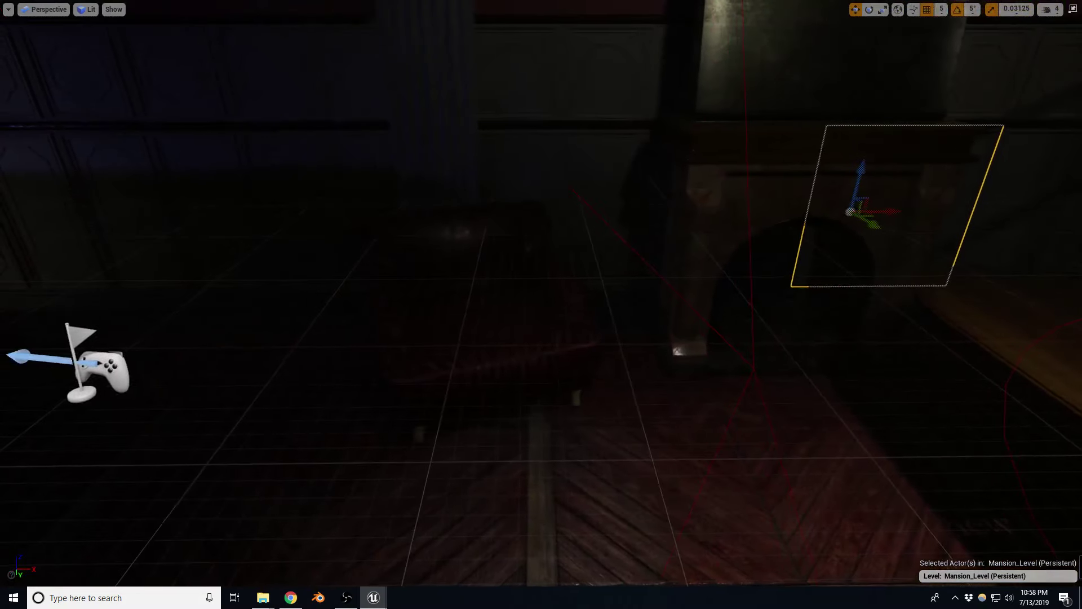
key(ctrl+y)
drag(779, 334, 750, 328)
mouse_move(750, 328)
right_down()
mouse_move(585, 237)
mouse_move(717, 180)
right_up()
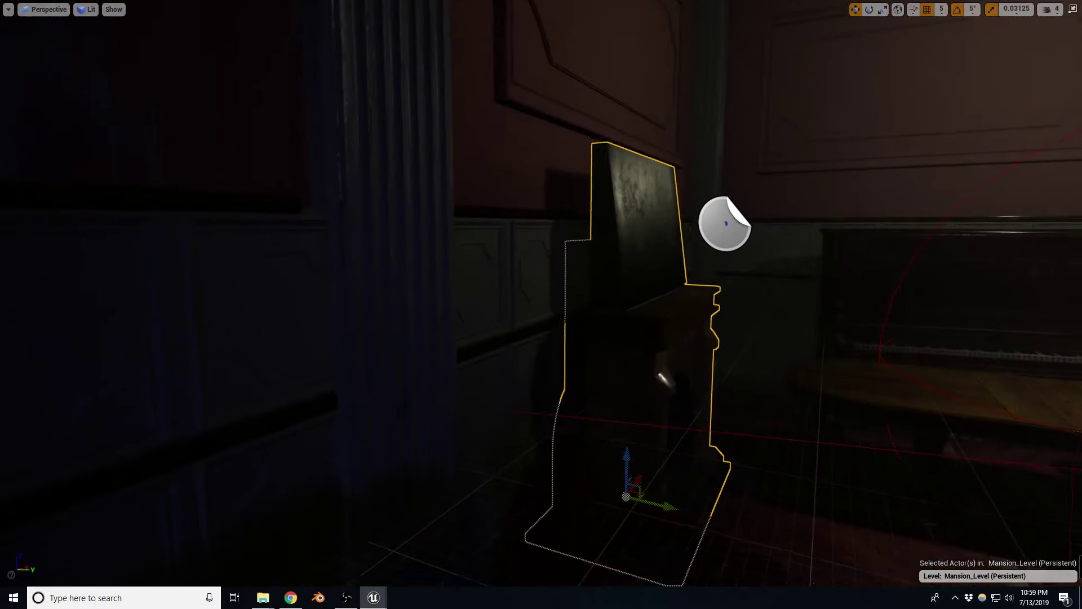
mouse_move(658, 456)
mouse_down()
mouse_move(622, 448)
mouse_move(633, 447)
mouse_up()
key(f)
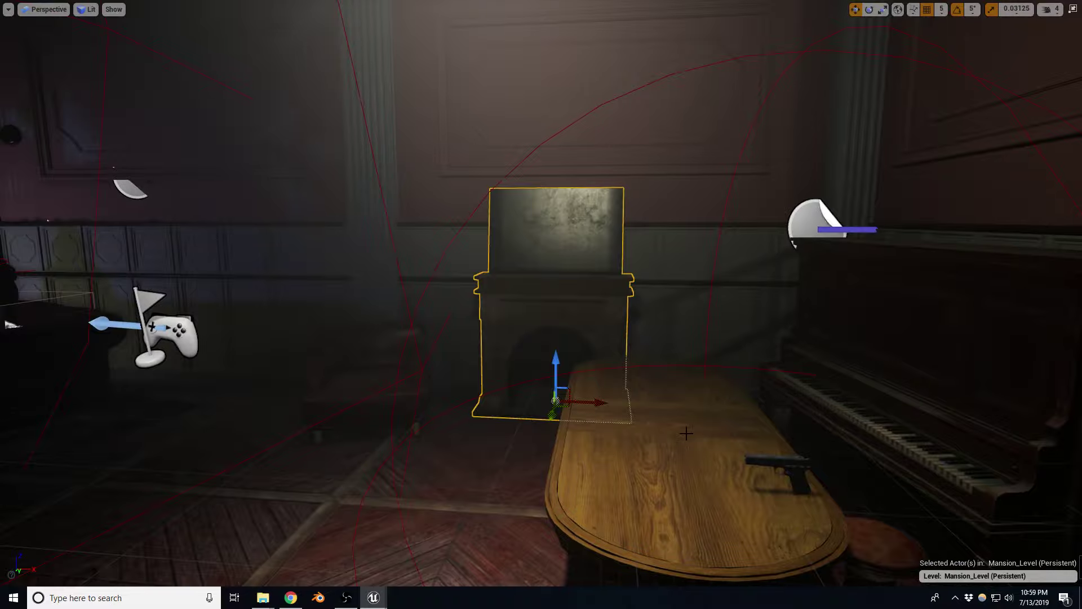
key(alt+p)
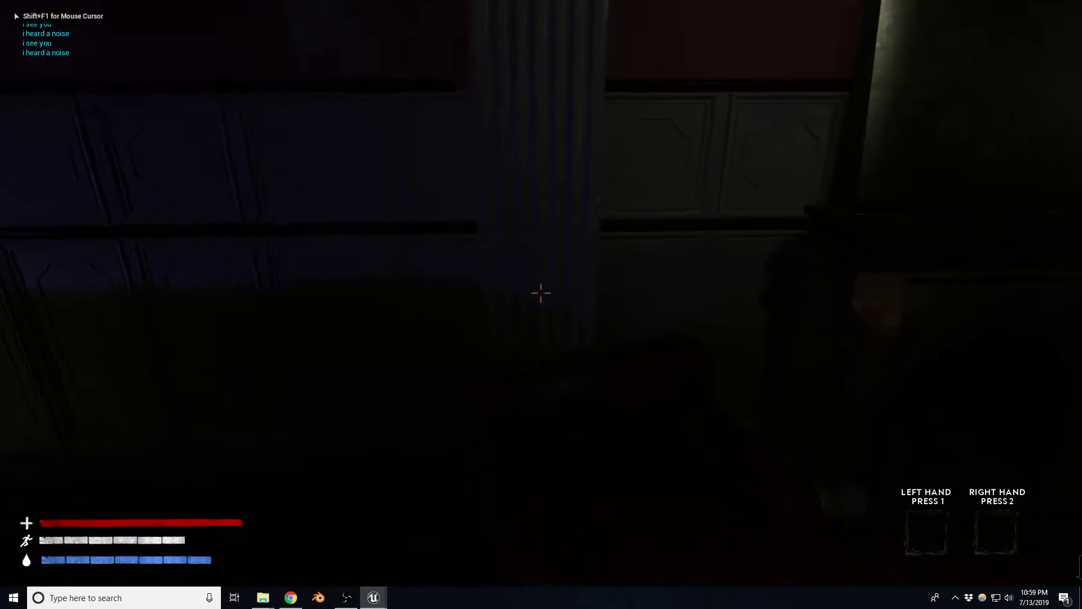
key(w)
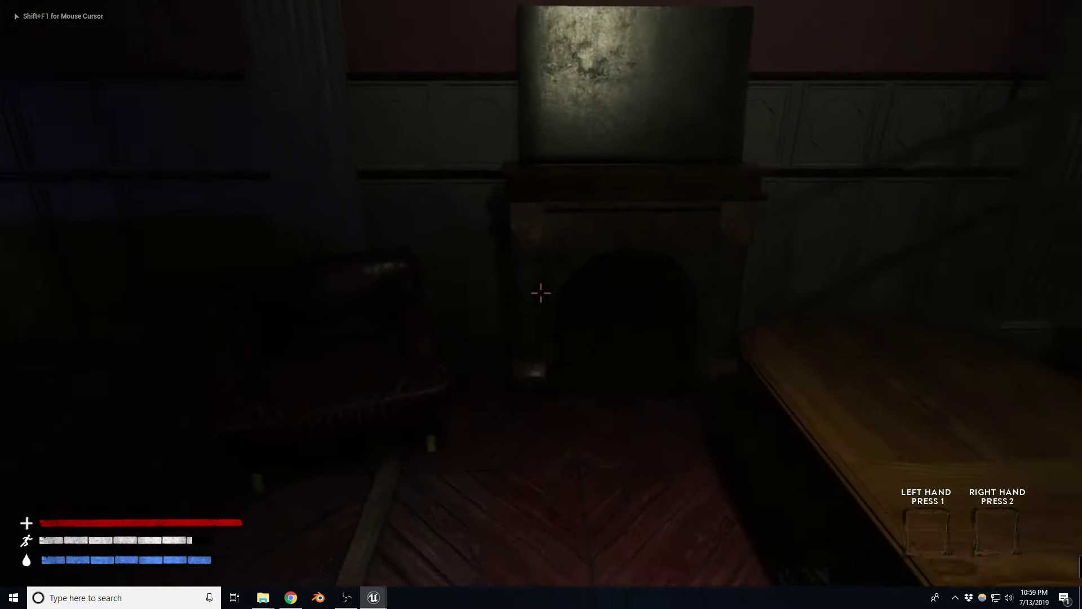
key(s)
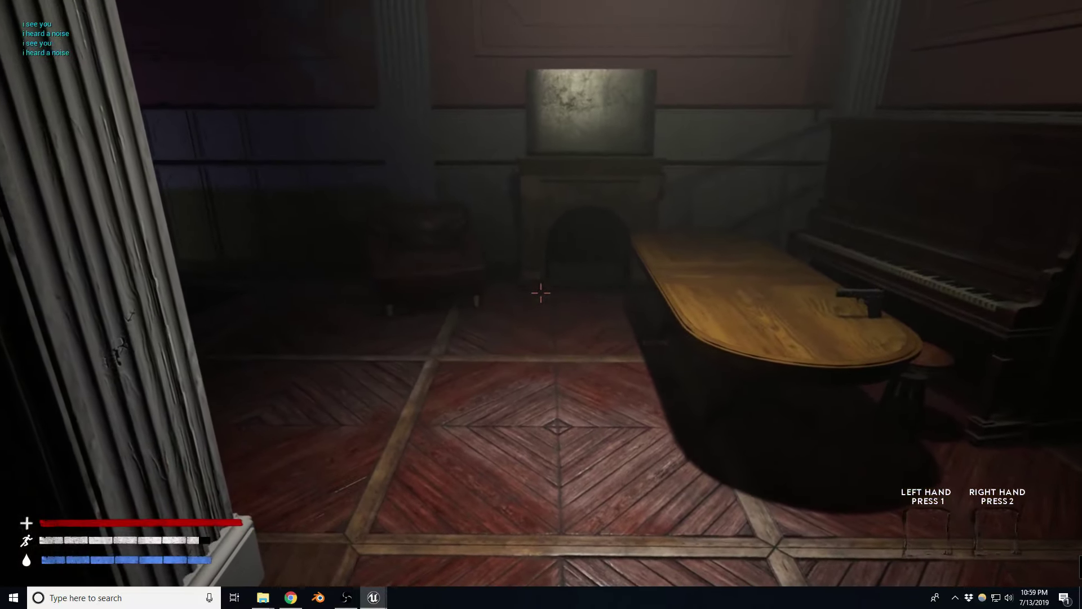
key(w)
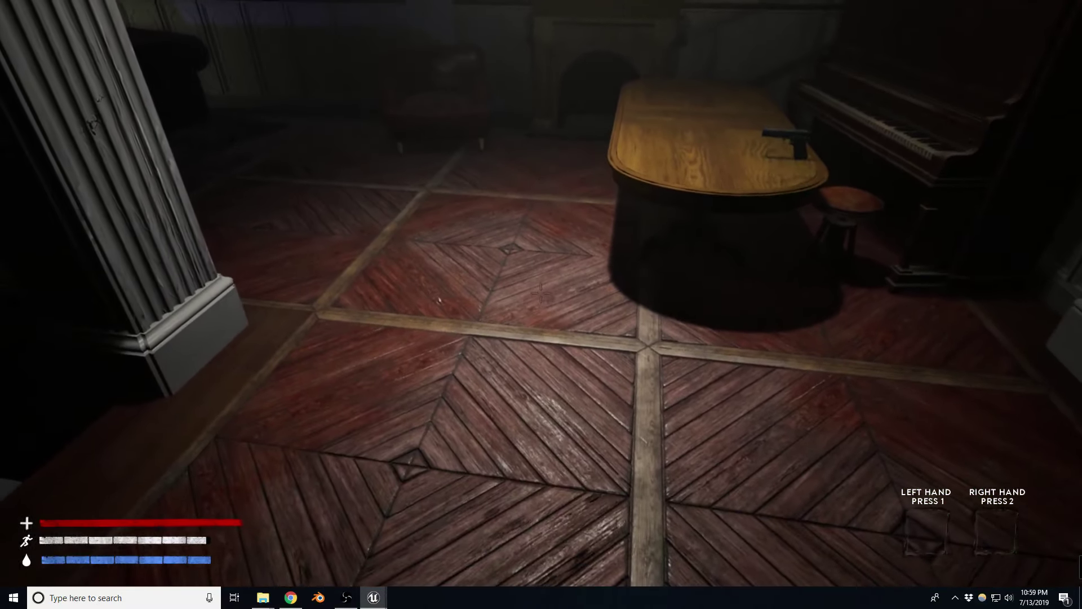
key(Escape)
scroll(759, 467, up, 3)
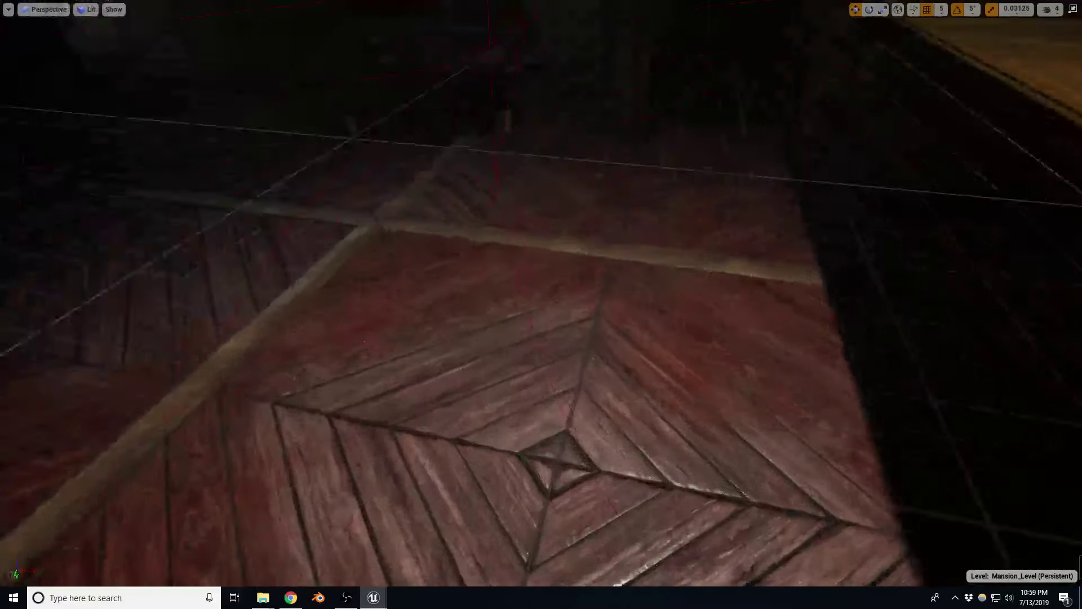
scroll(563, 402, down, 5)
click(564, 402)
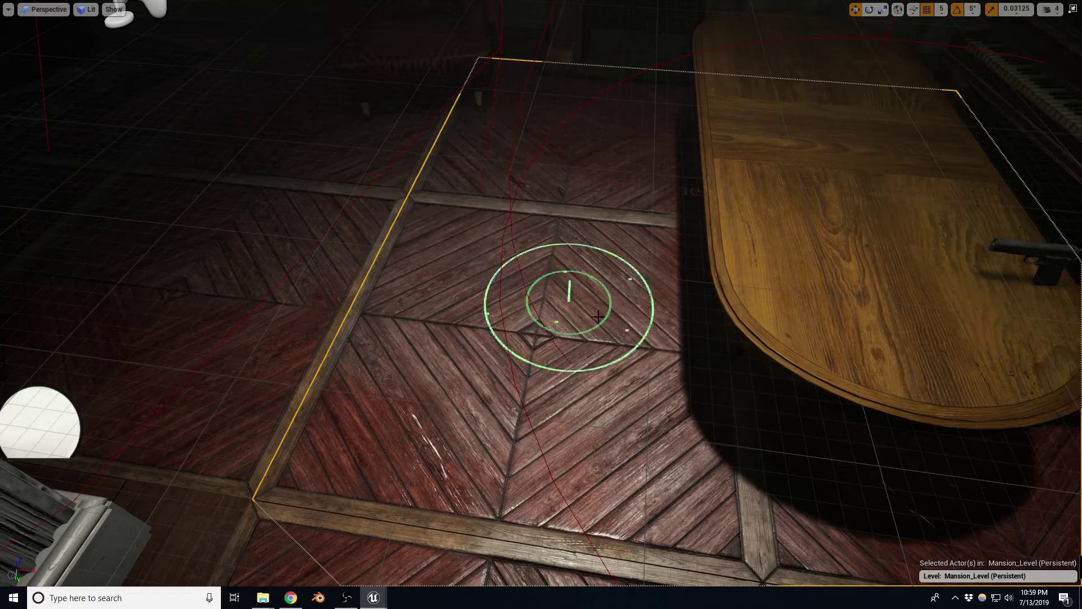
right_drag(597, 333, 668, 315)
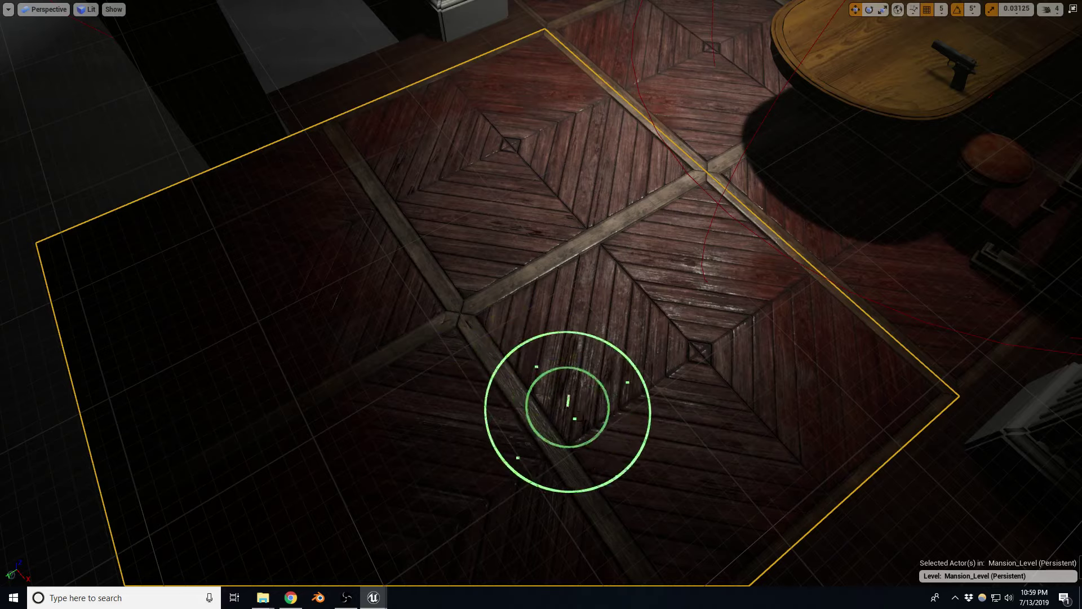
right_drag(566, 352, 563, 314)
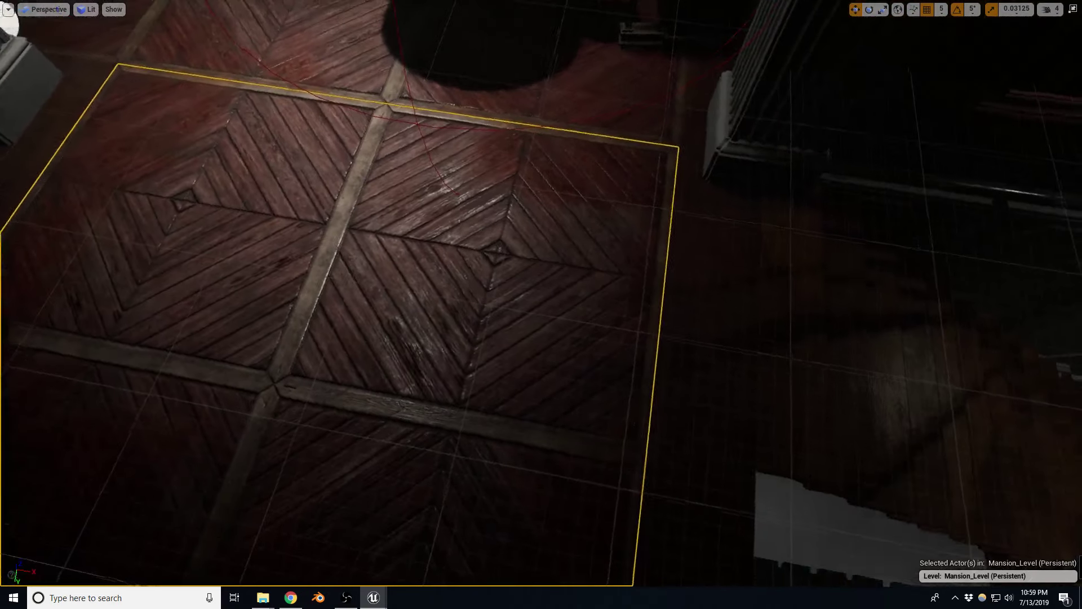
right_drag(408, 259, 412, 248)
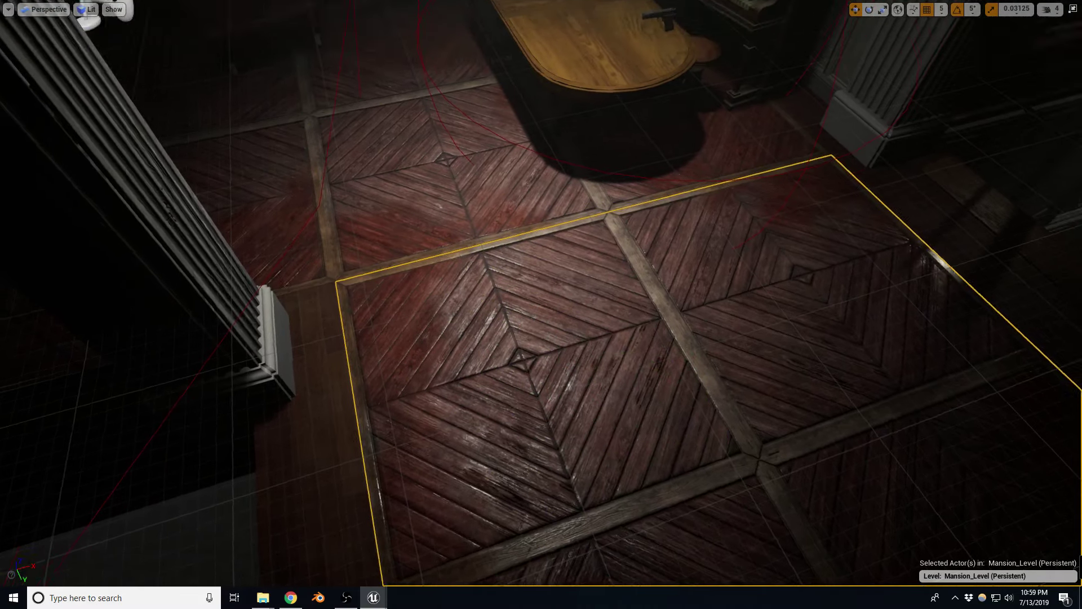
mouse_move(666, 358)
right_down()
mouse_move(662, 344)
mouse_move(789, 338)
mouse_move(620, 349)
mouse_move(790, 344)
right_up()
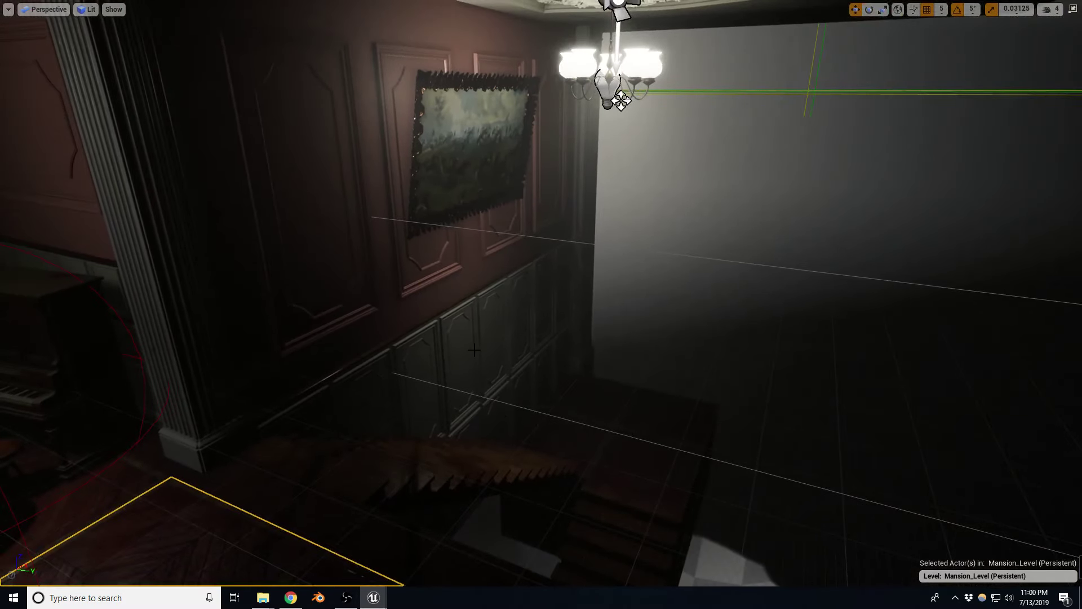
Select the wall panel together with its rail moulding, upper panel and moulding pieces.
click(474, 351)
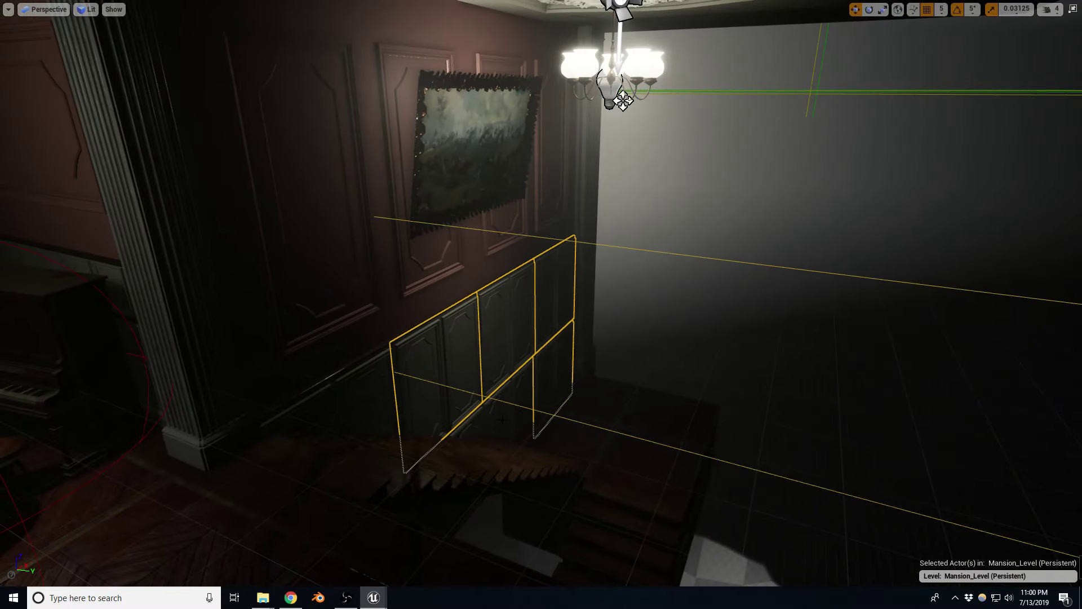
key(ctrl+z)
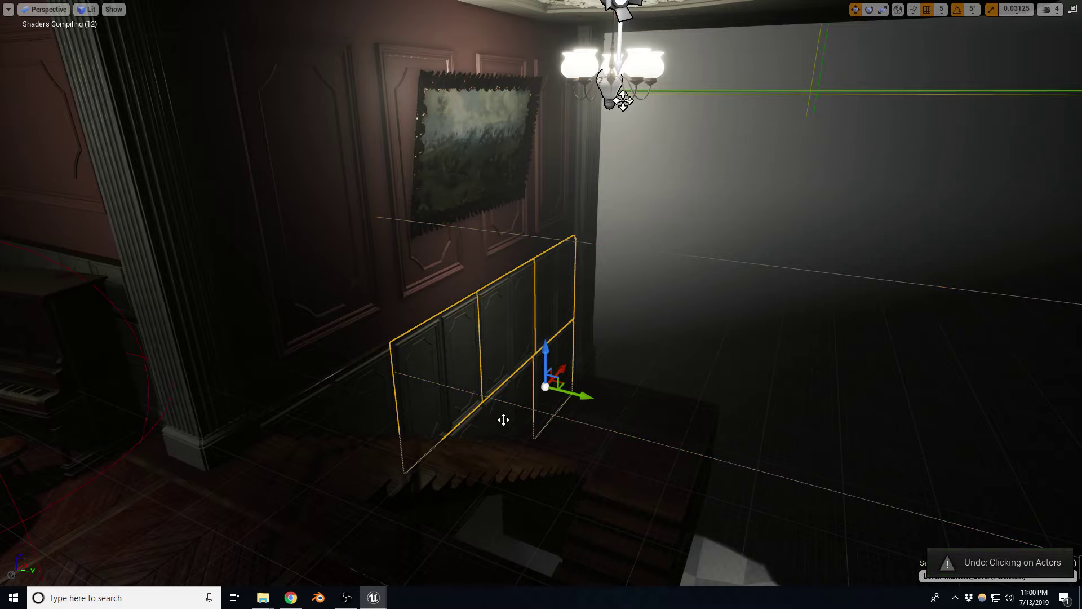
key(ctrl+z)
key(ctrl+z)
right_drag(541, 304, 485, 338)
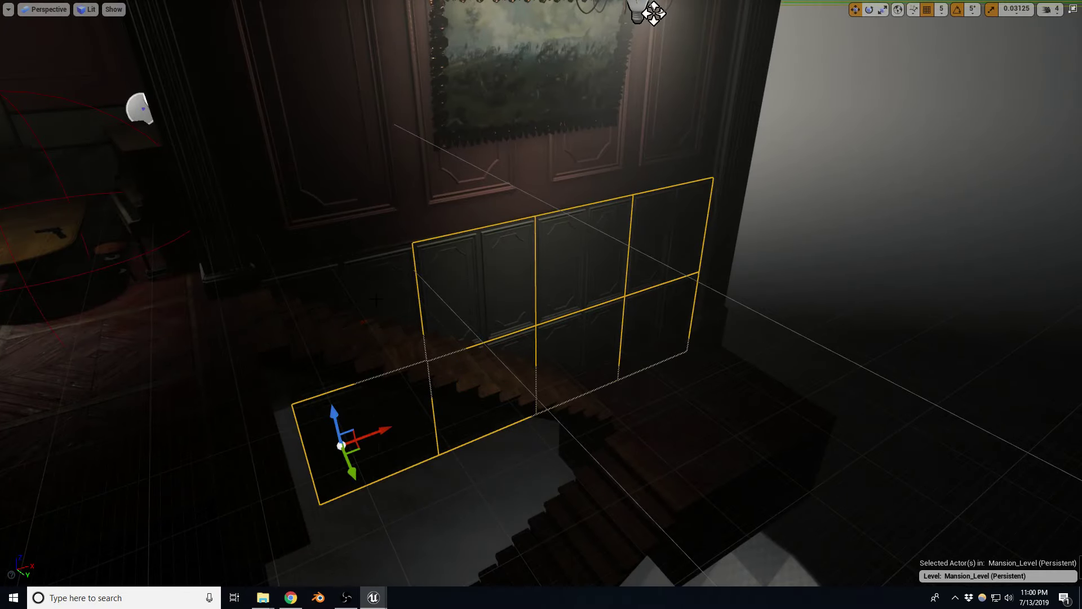
right_drag(541, 305, 564, 338)
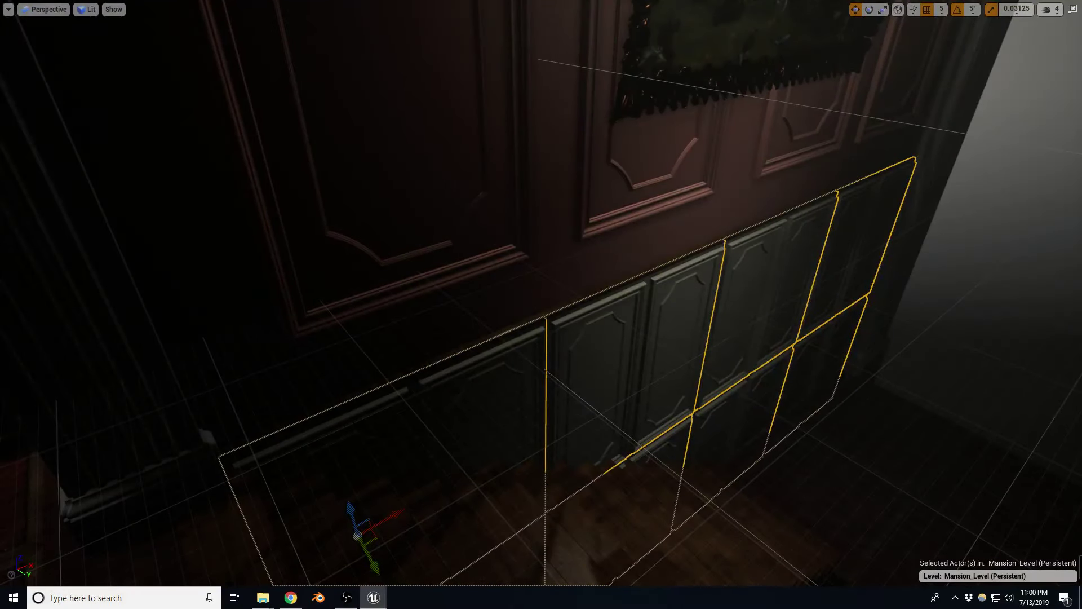
ctrl+click(435, 363)
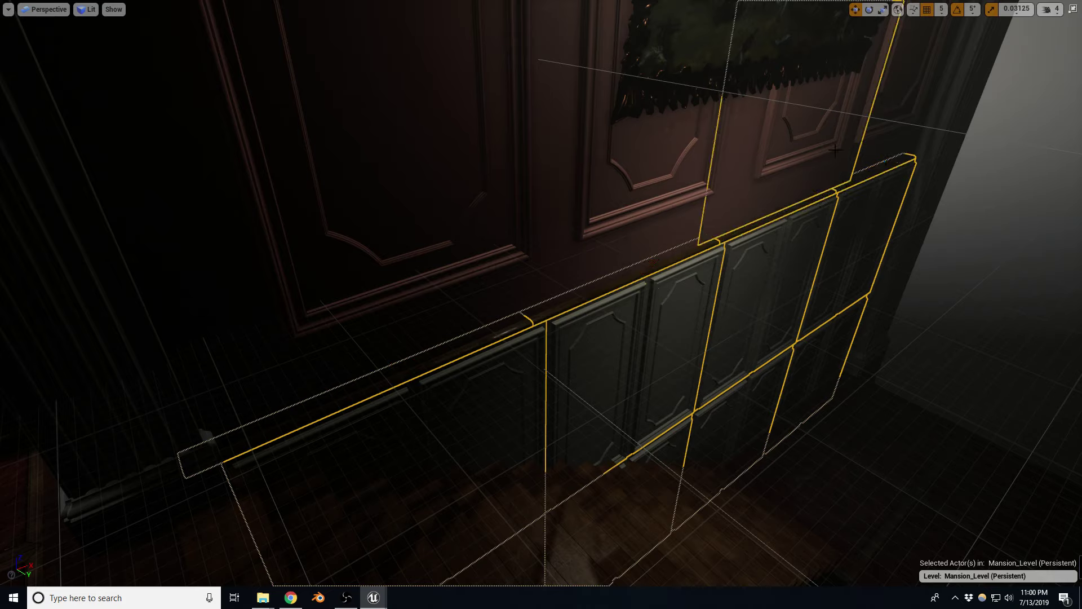
ctrl+click(678, 204)
ctrl+click(500, 229)
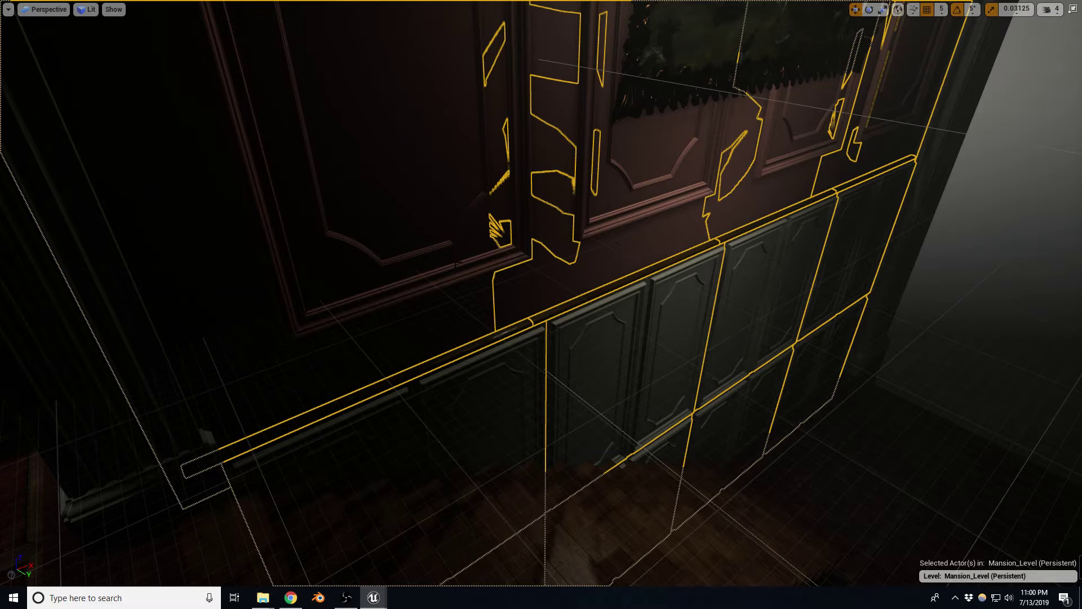
right_drag(500, 229, 725, 114)
right_drag(500, 202, 499, 201)
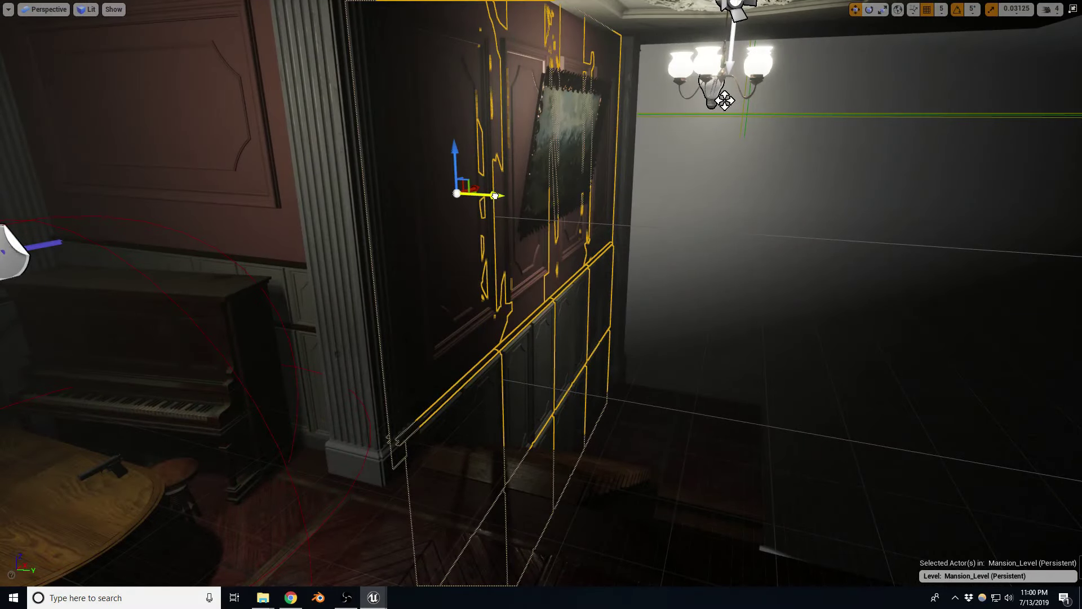
Move the selected wall pieces right and rotate them to -175 degrees.
drag(494, 195, 750, 422)
key(e)
drag(733, 383, 766, 375)
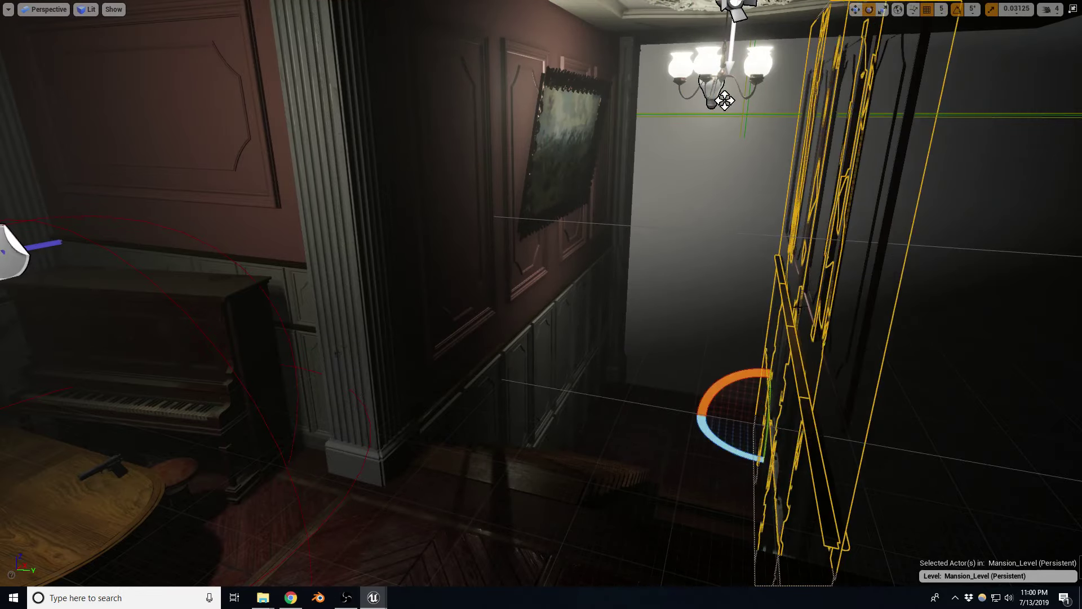
drag(734, 444, 763, 465)
right_drag(705, 422, 706, 422)
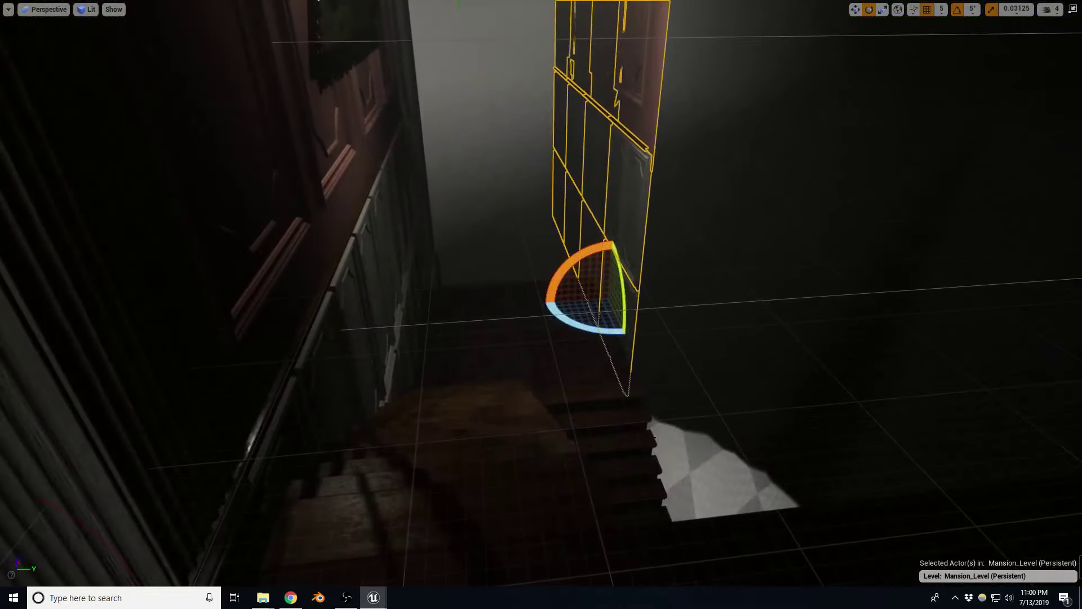
Pull the wall panels forward along the corridor and slide them left into place.
key(w)
mouse_move(600, 283)
mouse_down()
mouse_move(706, 505)
mouse_move(719, 559)
mouse_move(713, 541)
mouse_up()
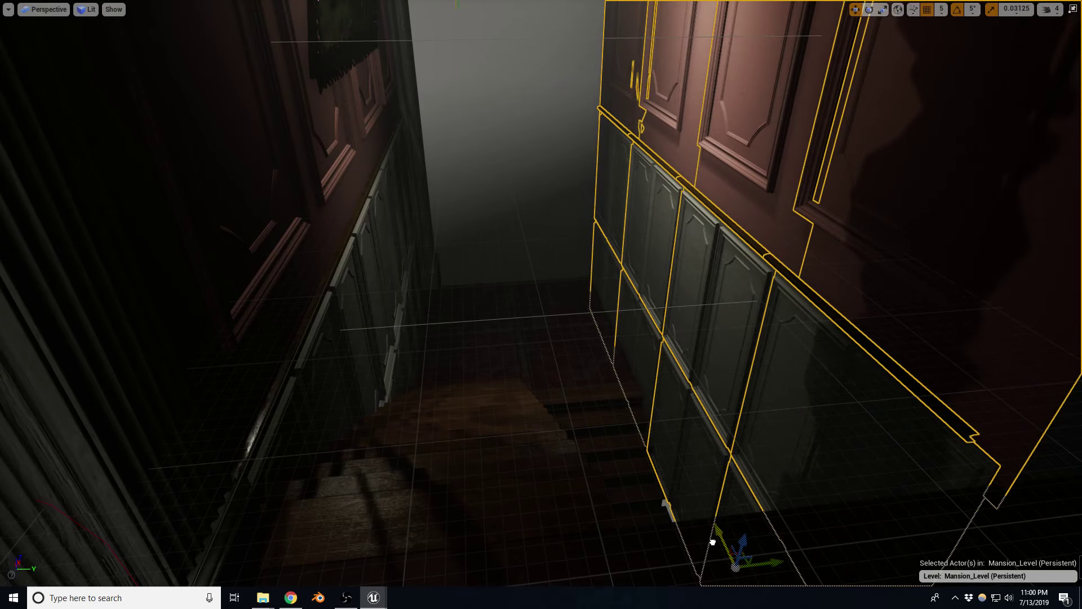
right_drag(712, 541, 800, 507)
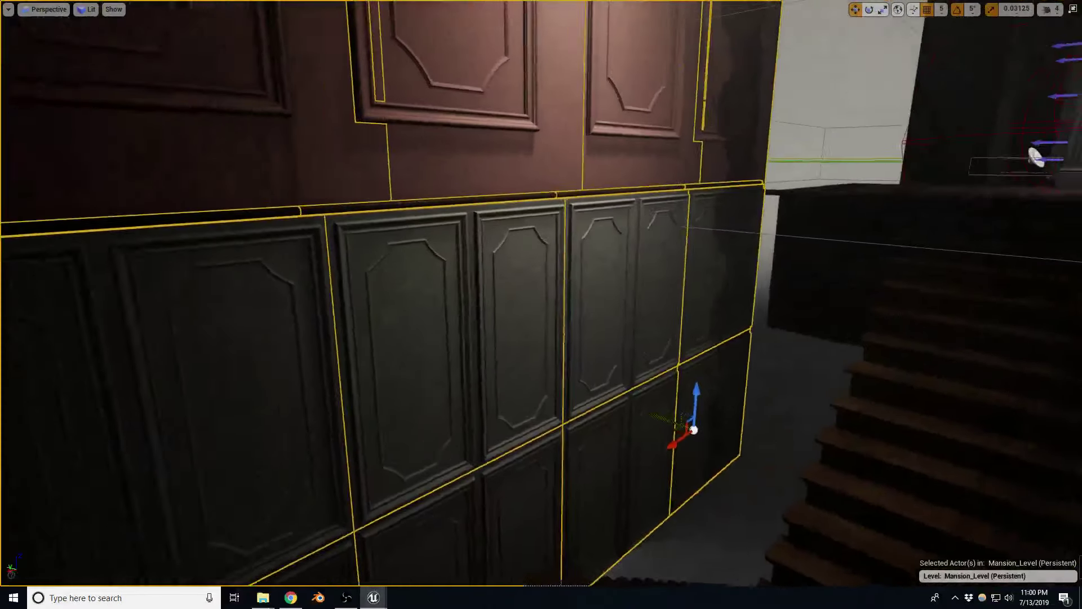
right_drag(654, 482, 653, 482)
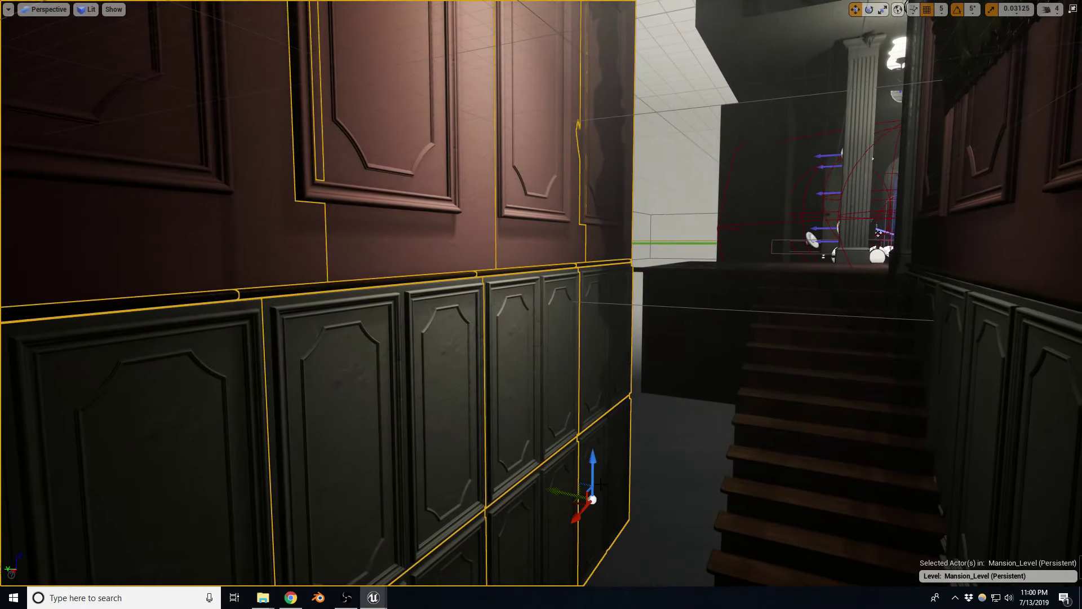
right_drag(601, 483, 601, 483)
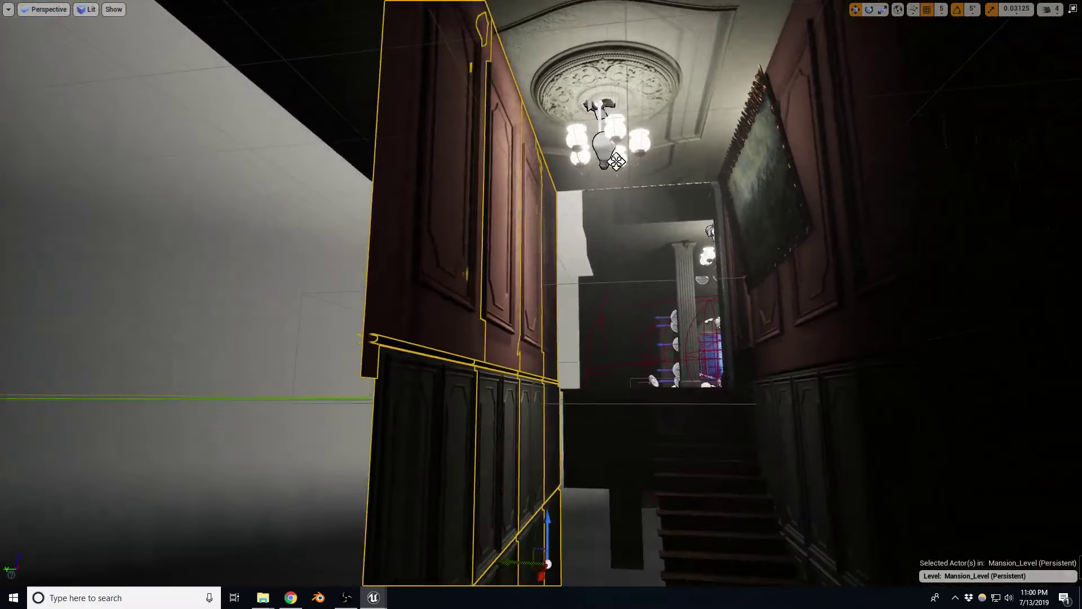
mouse_move(514, 531)
mouse_down()
mouse_move(459, 536)
mouse_move(482, 530)
mouse_up()
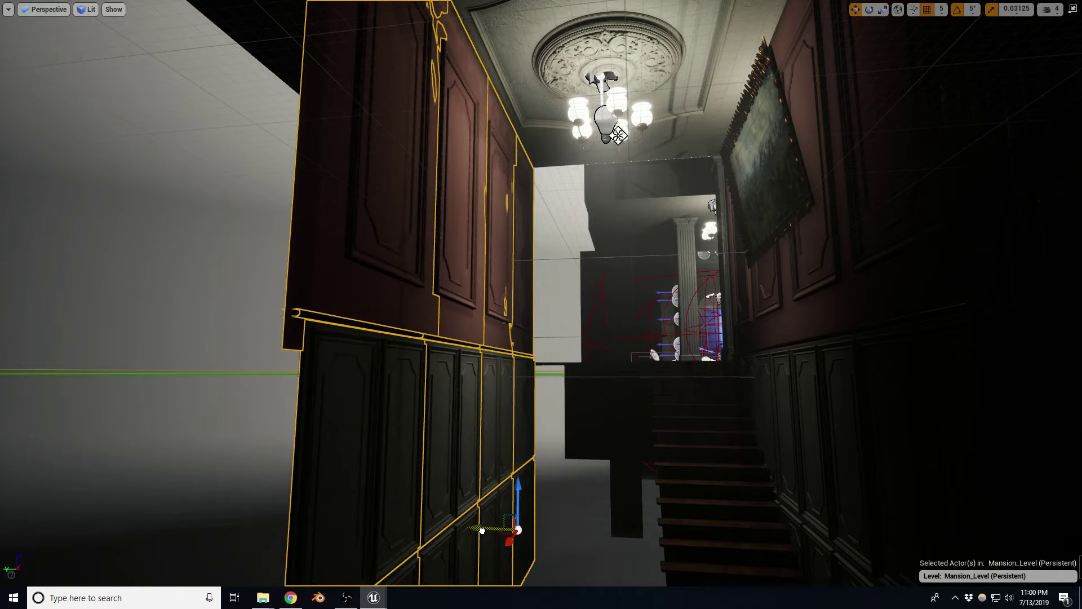
mouse_move(482, 531)
right_down()
mouse_move(482, 564)
mouse_move(616, 184)
right_up()
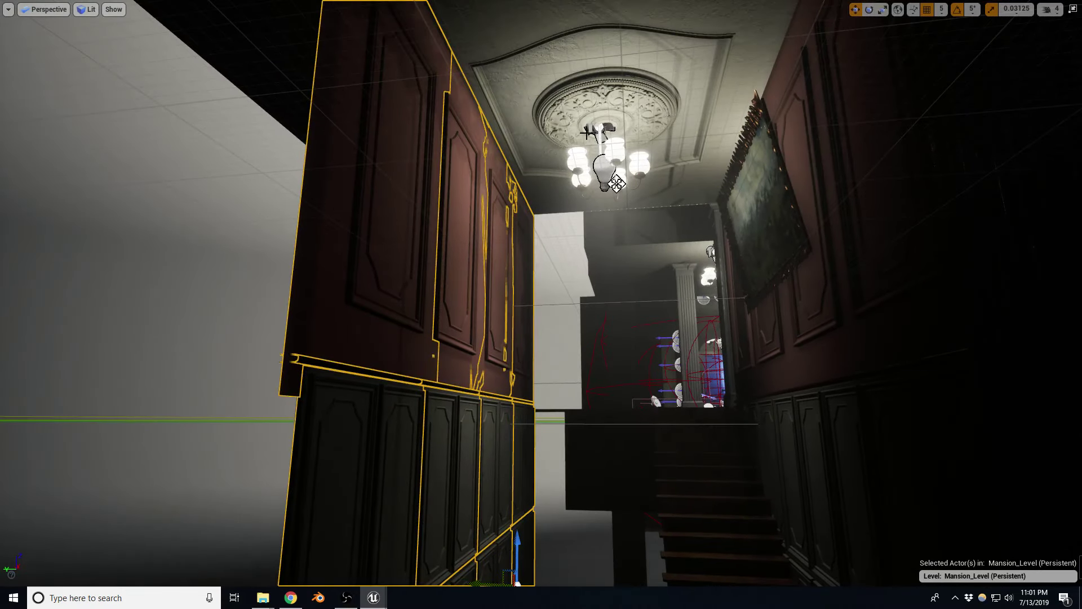
Select the chandelier, its lights, the medallion and ceiling panels, and move them sideways together.
click(617, 183)
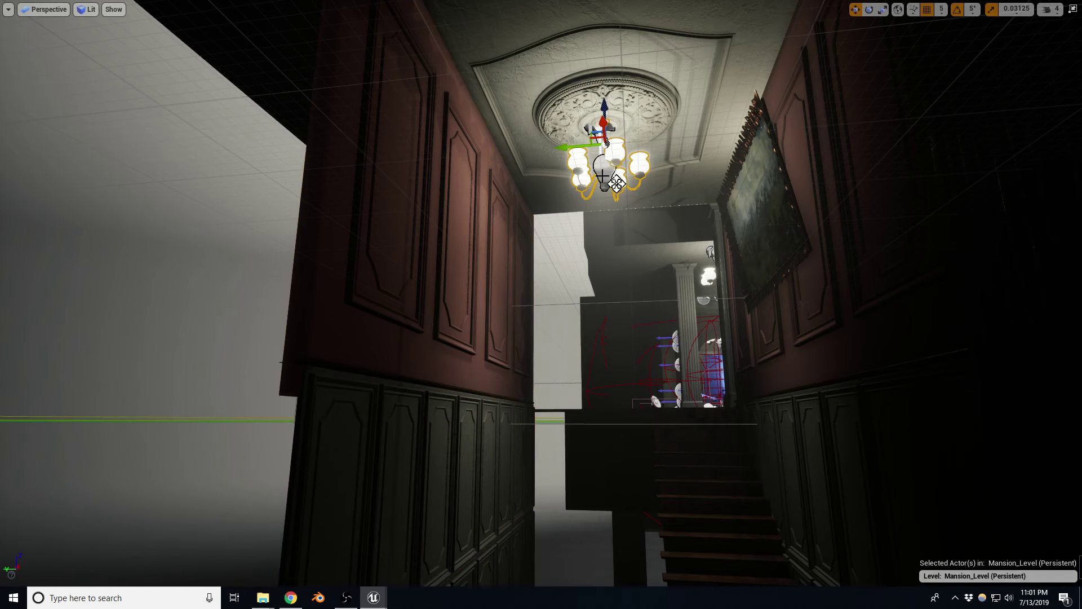
ctrl+click(603, 177)
ctrl+click(599, 131)
ctrl+click(636, 97)
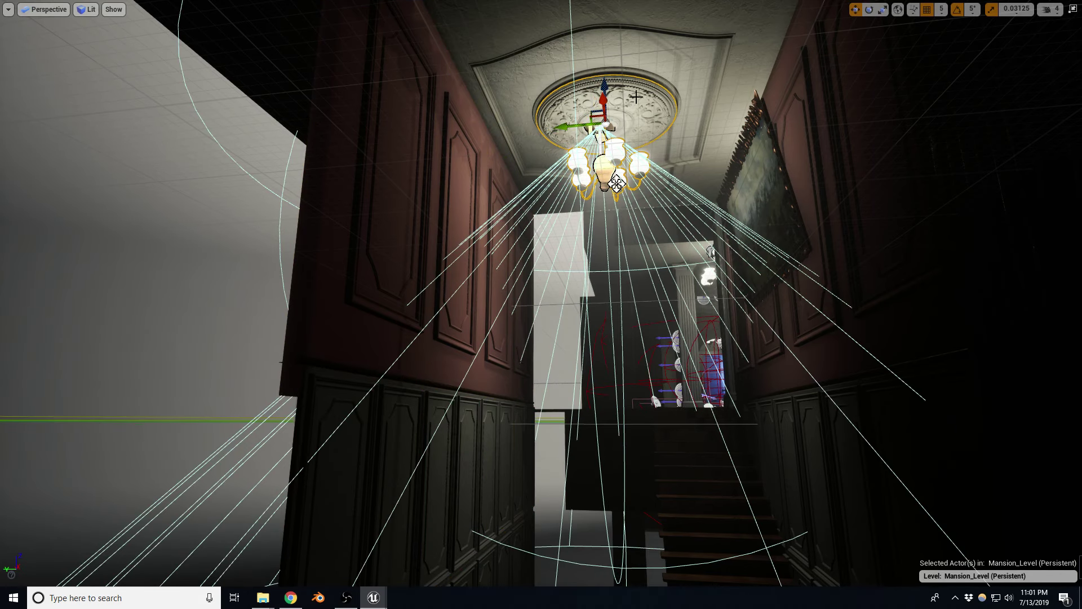
ctrl+click(650, 96)
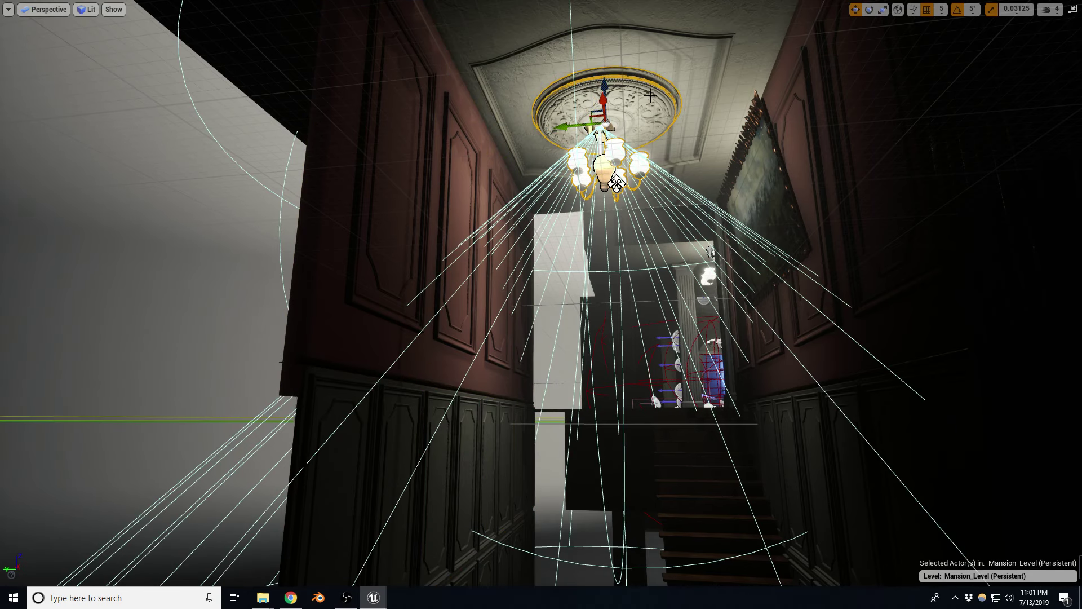
ctrl+click(672, 63)
ctrl+click(722, 37)
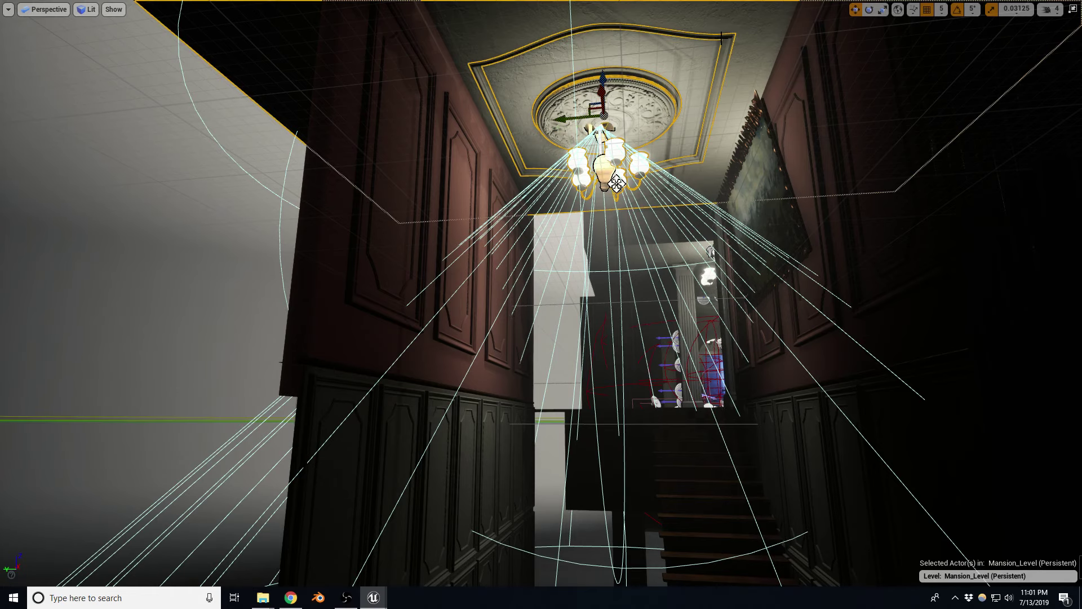
drag(567, 119, 584, 120)
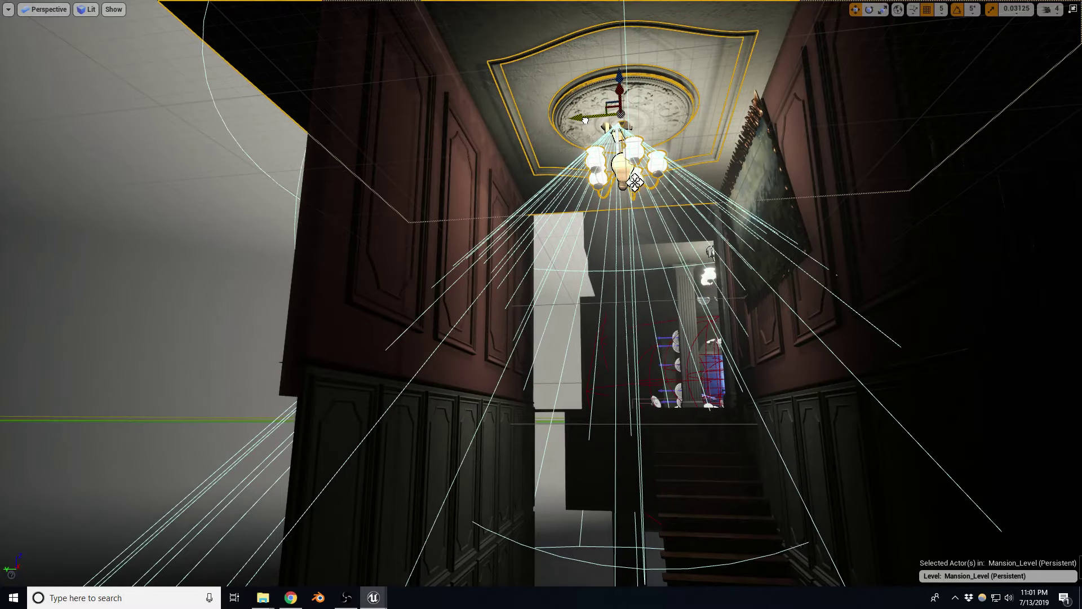
key(f)
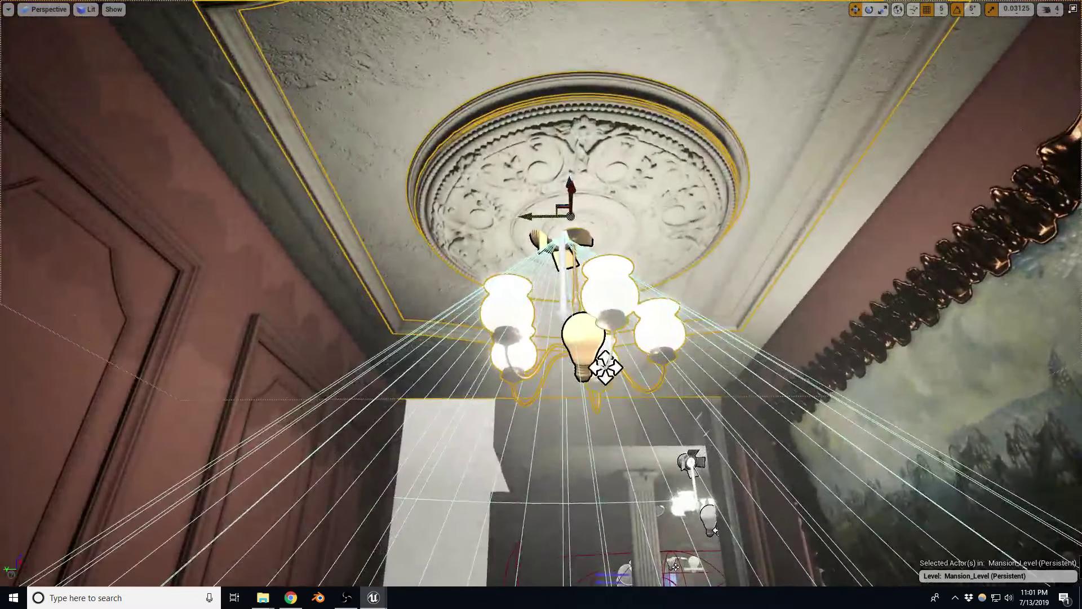
Shift the ceiling panel slightly right, then nudge it back a little left.
right_click(656, 66)
click(643, 65)
drag(621, 94, 548, 164)
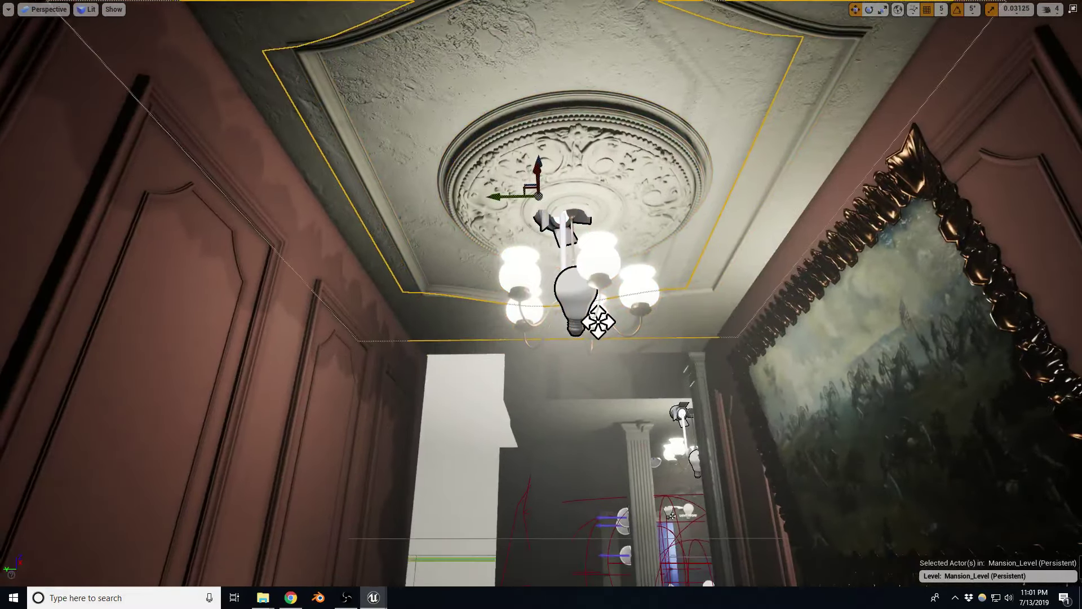
drag(496, 217, 523, 216)
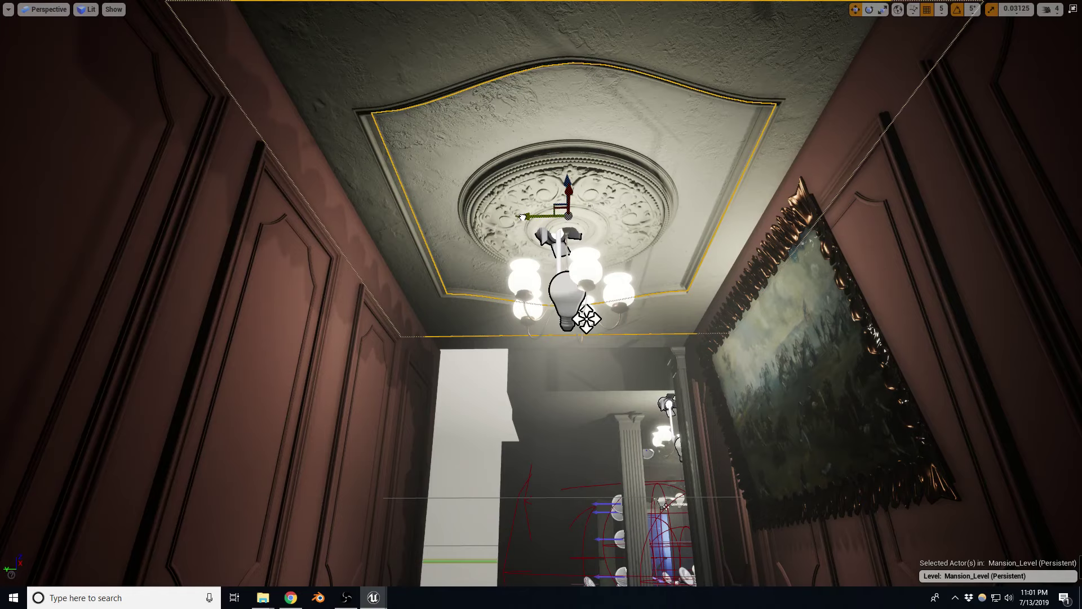
drag(521, 216, 520, 217)
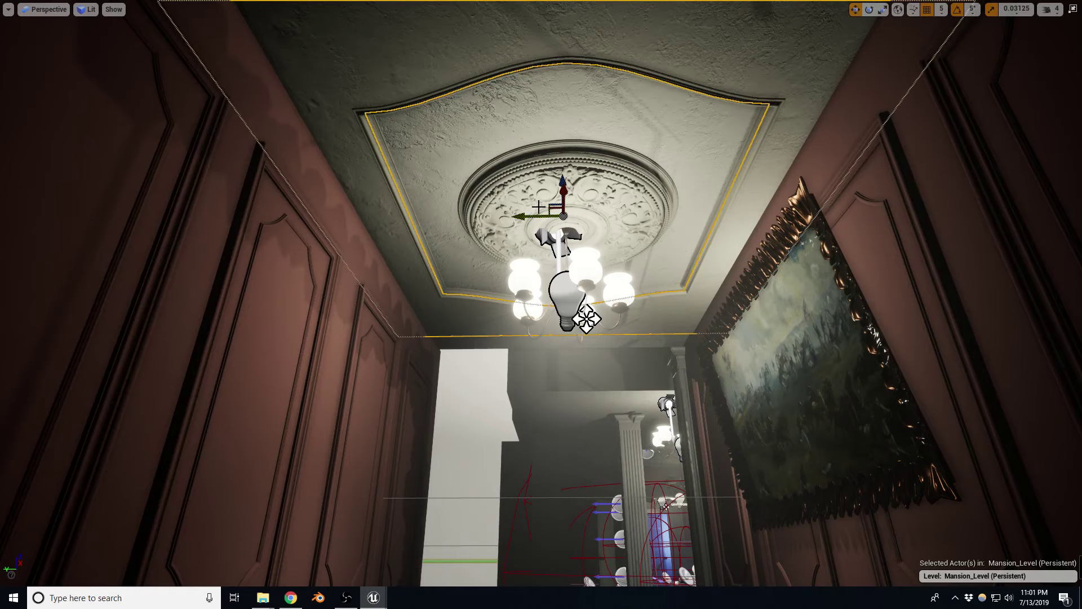
key(Escape)
Fly through the hallway, select the framed painting, and return toward the staircase.
mouse_move(538, 207)
right_down()
mouse_move(539, 237)
mouse_move(496, 231)
right_up()
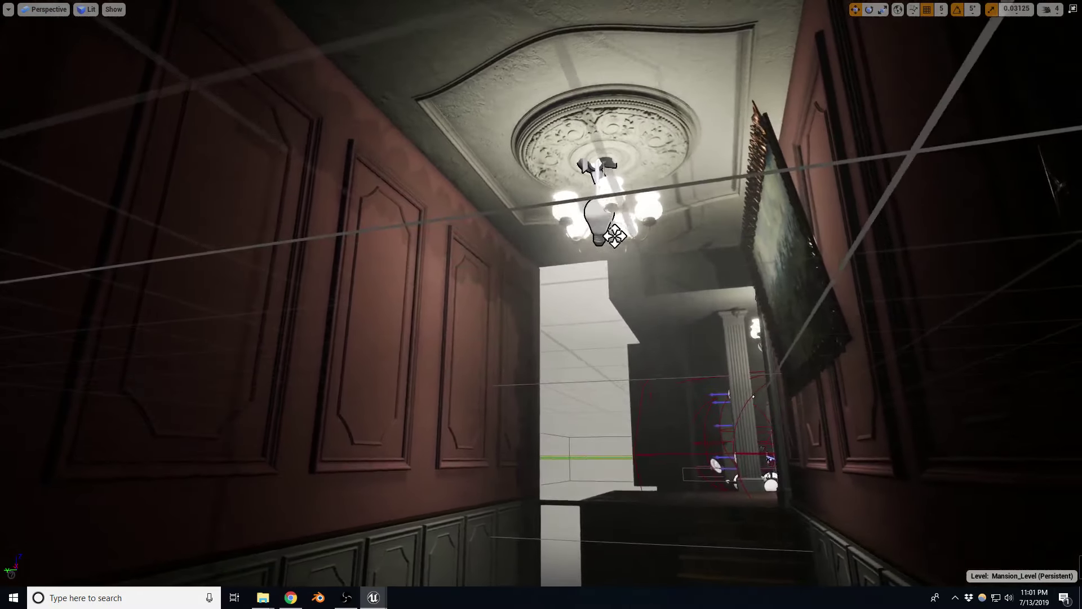
right_drag(634, 159, 634, 159)
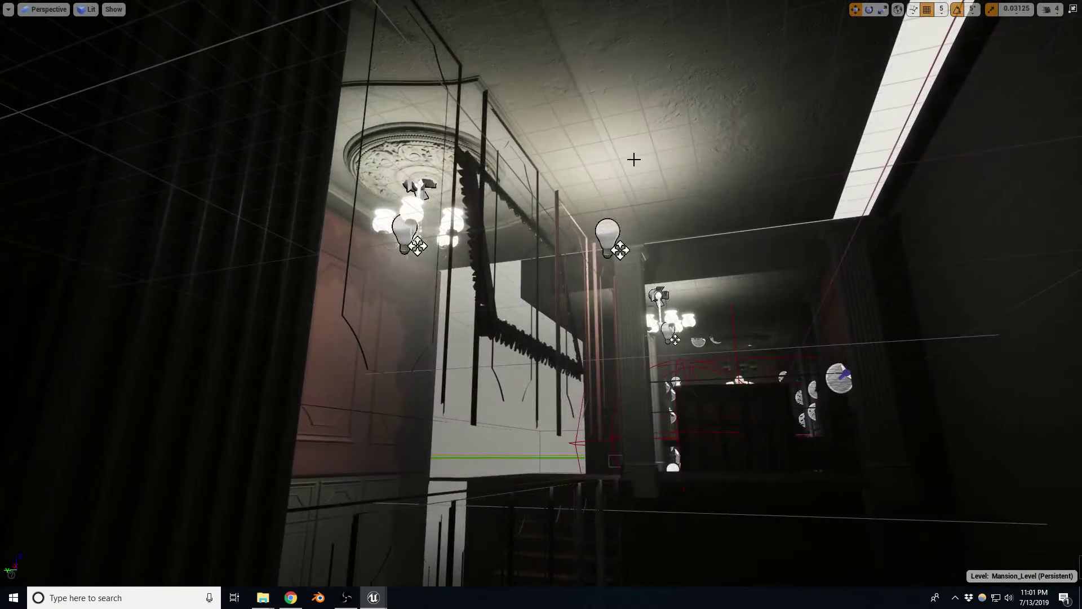
click(589, 239)
mouse_move(589, 240)
right_down()
mouse_move(636, 224)
mouse_move(665, 245)
right_up()
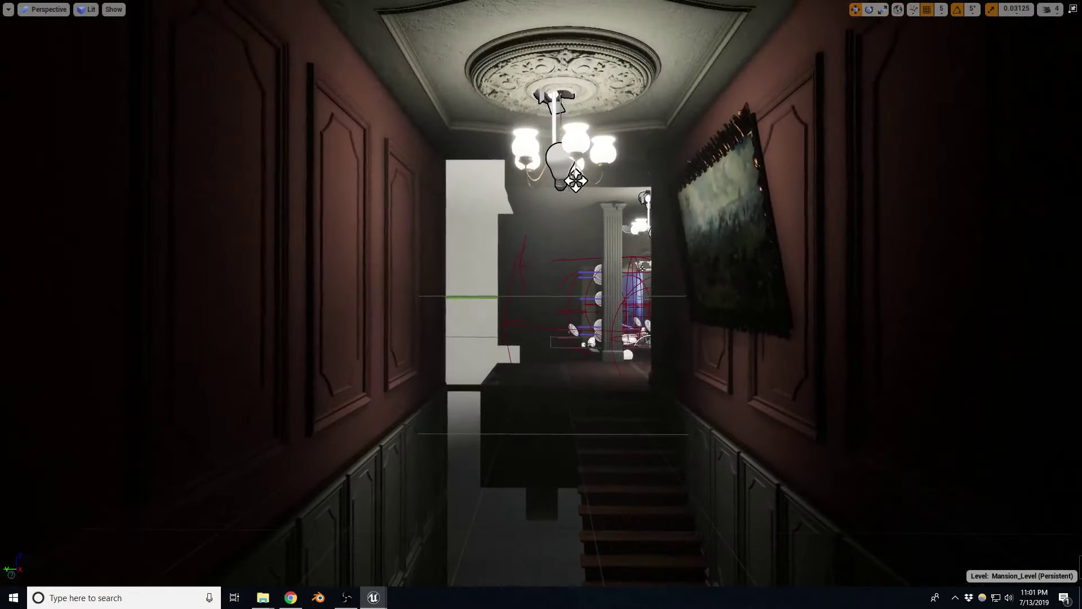
right_drag(629, 200, 628, 199)
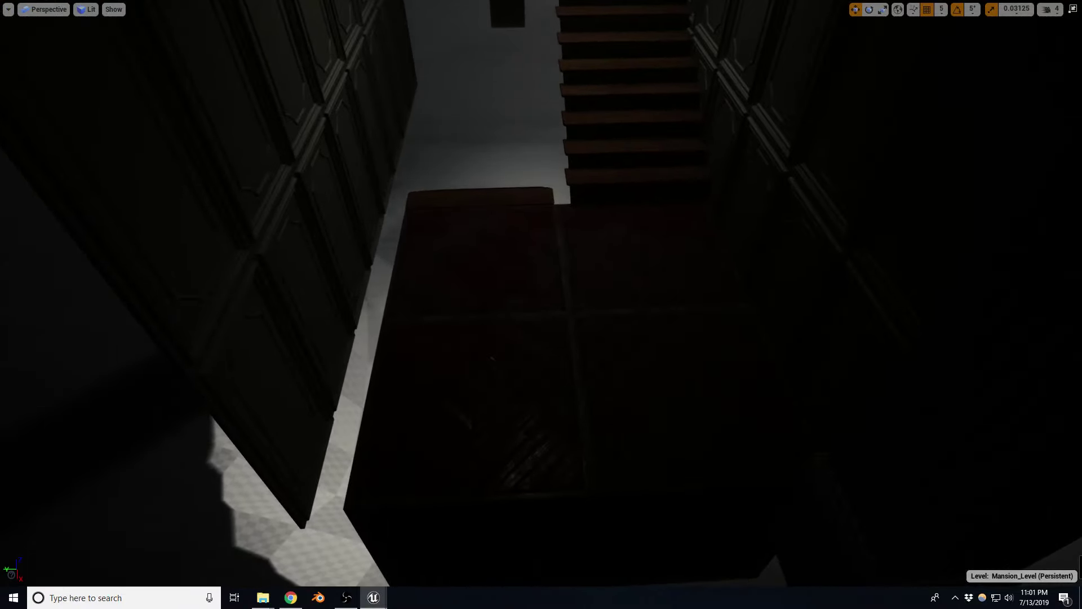
Shift the landing floor slightly left and enlarge it slightly in width and depth.
click(564, 394)
key(r)
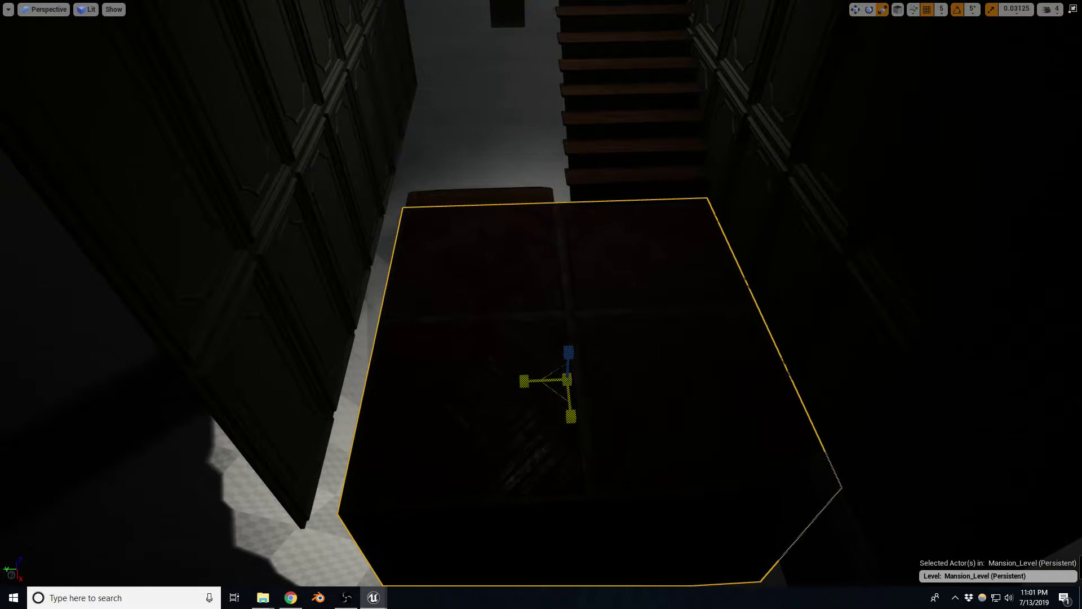
scroll(542, 380, up, 1)
scroll(542, 380, up, 1)
key(w)
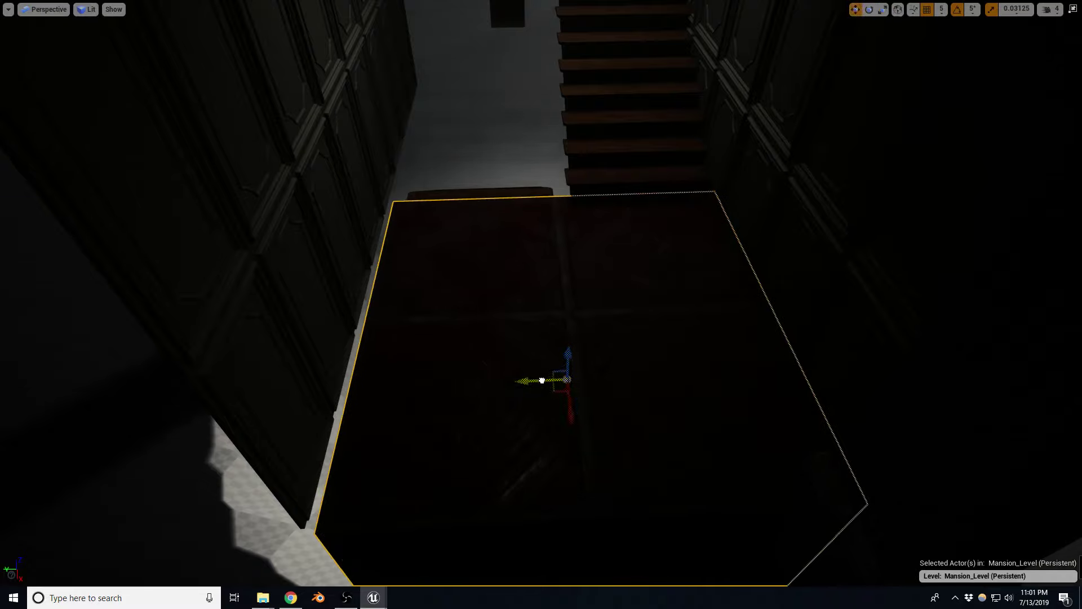
drag(542, 380, 533, 384)
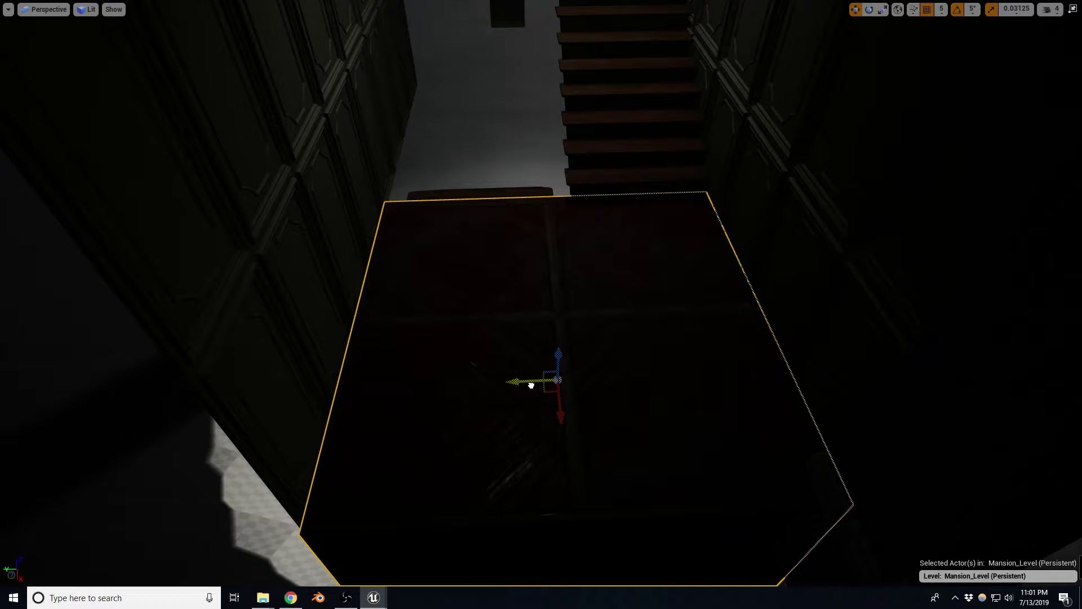
key(r)
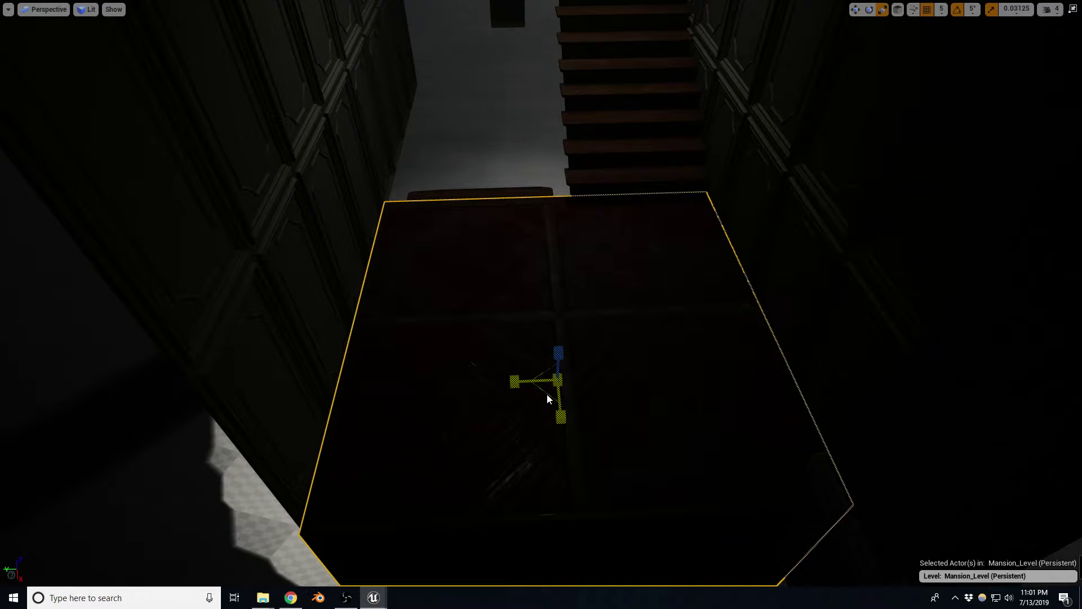
drag(547, 393, 528, 384)
key(w)
key(r)
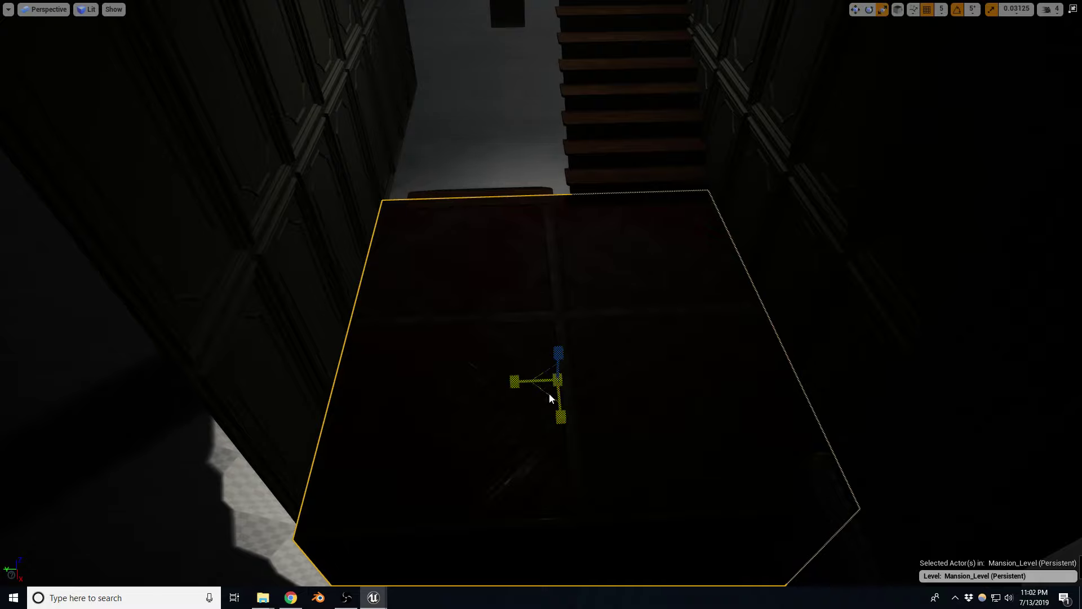
key(w)
drag(543, 383, 561, 427)
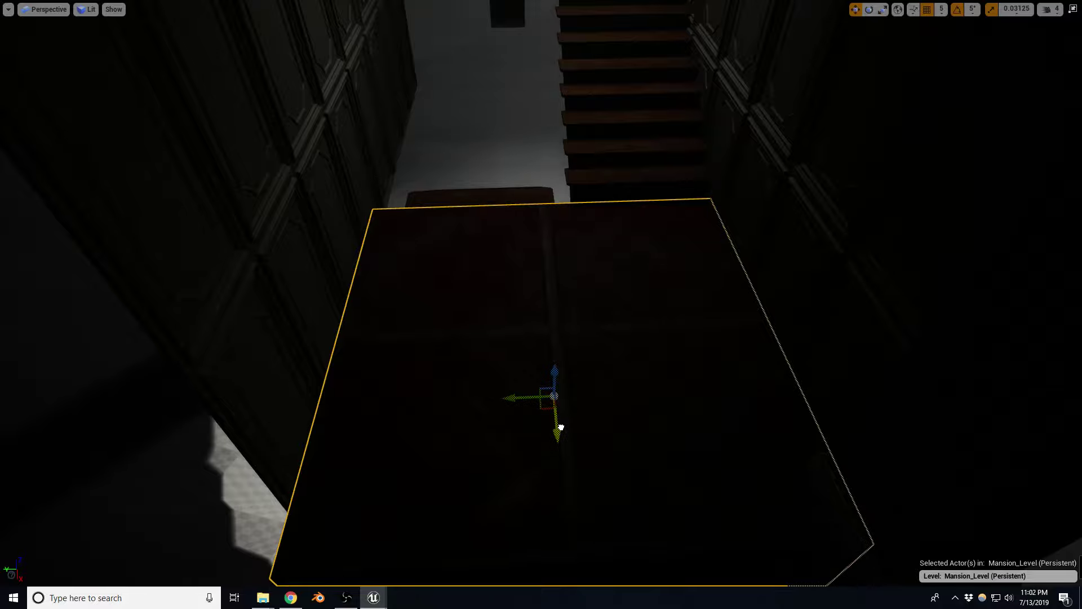
Push the small step back toward the stairs and slide it left.
right_drag(562, 427, 553, 418)
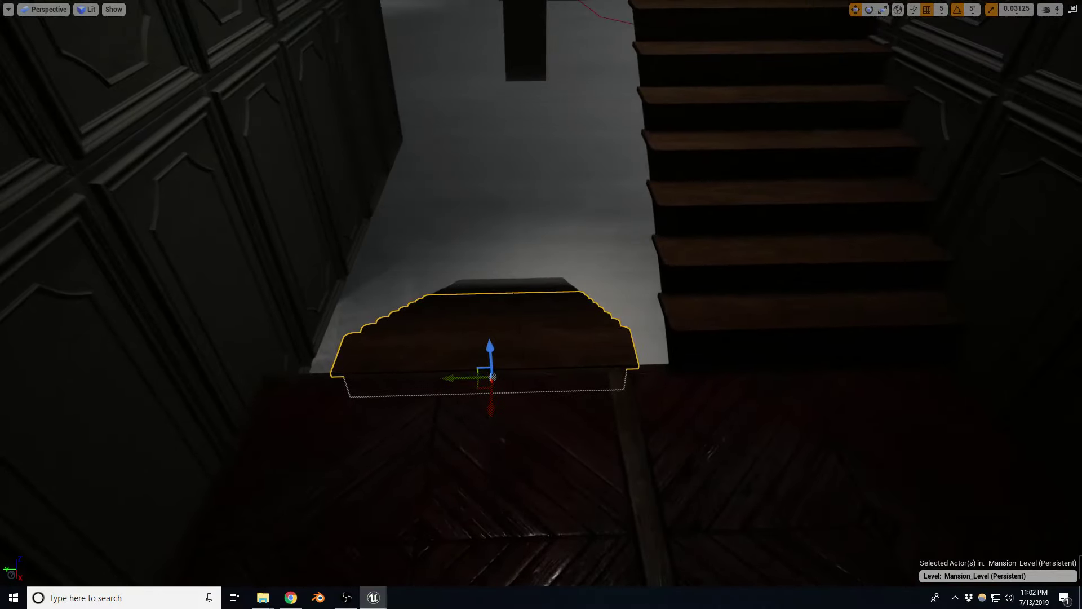
drag(492, 376, 440, 316)
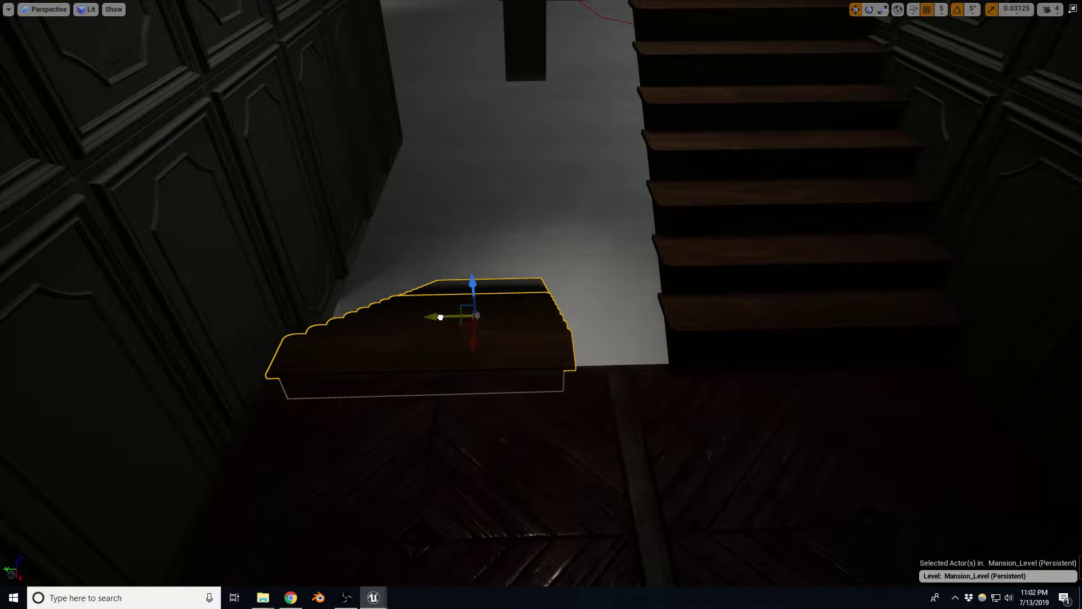
right_drag(441, 316, 441, 316)
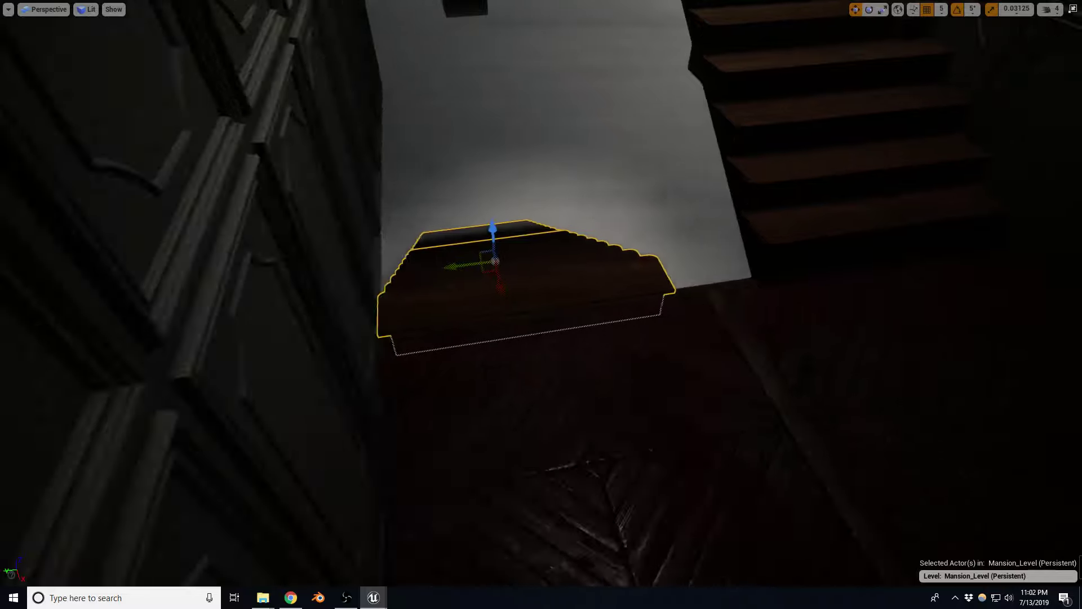
drag(437, 265, 402, 270)
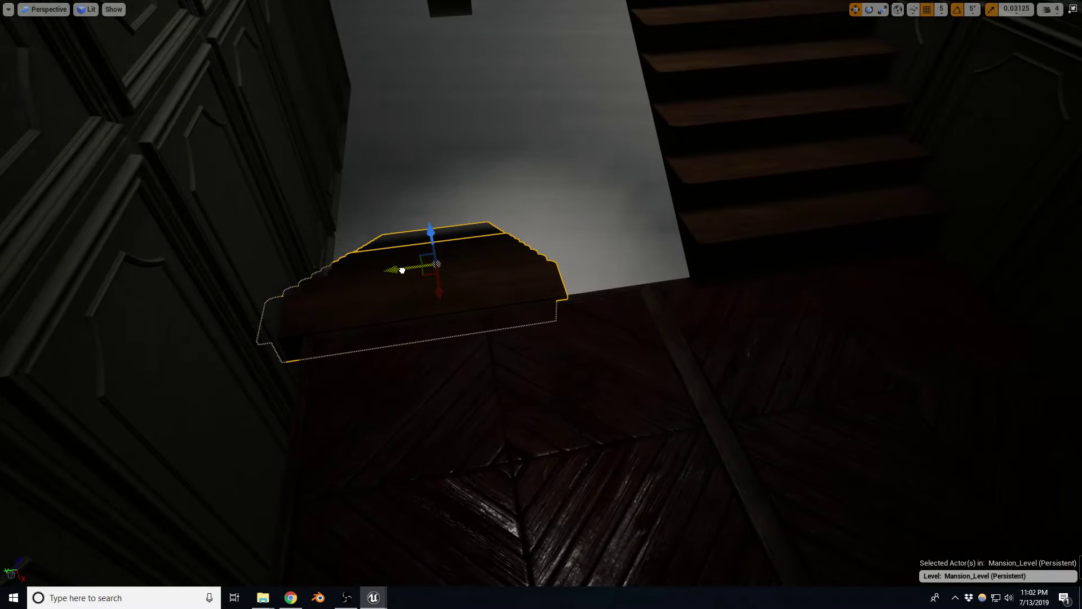
right_drag(402, 270, 402, 270)
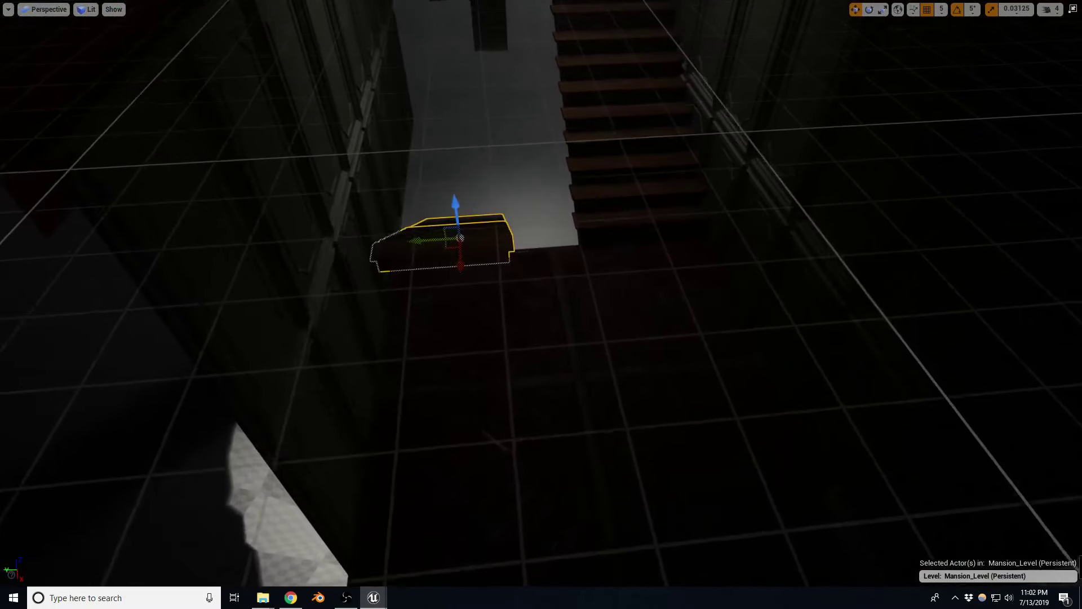
Enlarge the landing floor tile, then scale it back down to fit the landing.
click(536, 432)
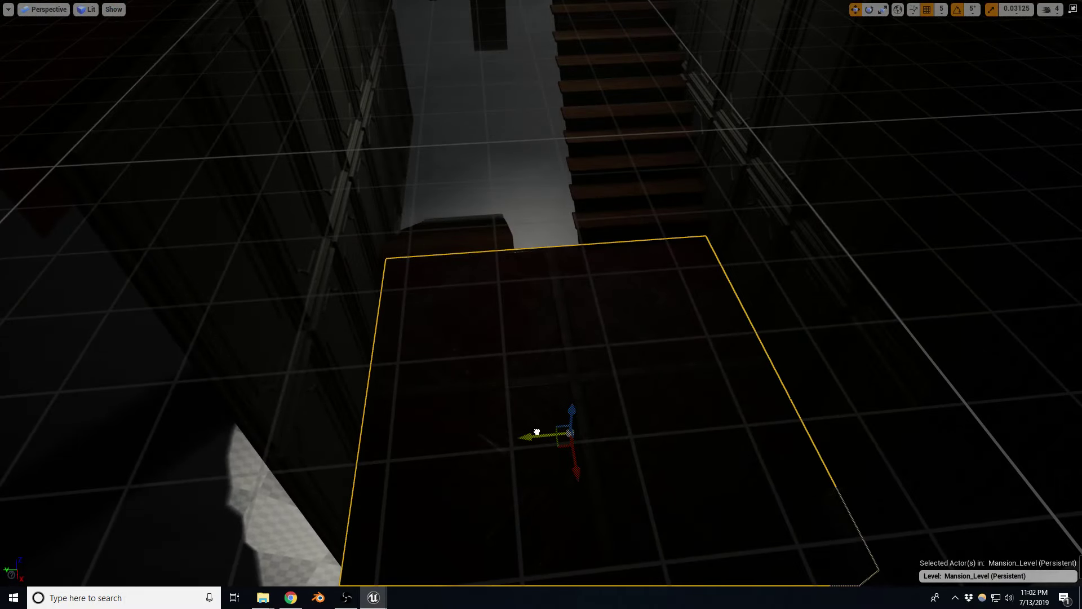
key(r)
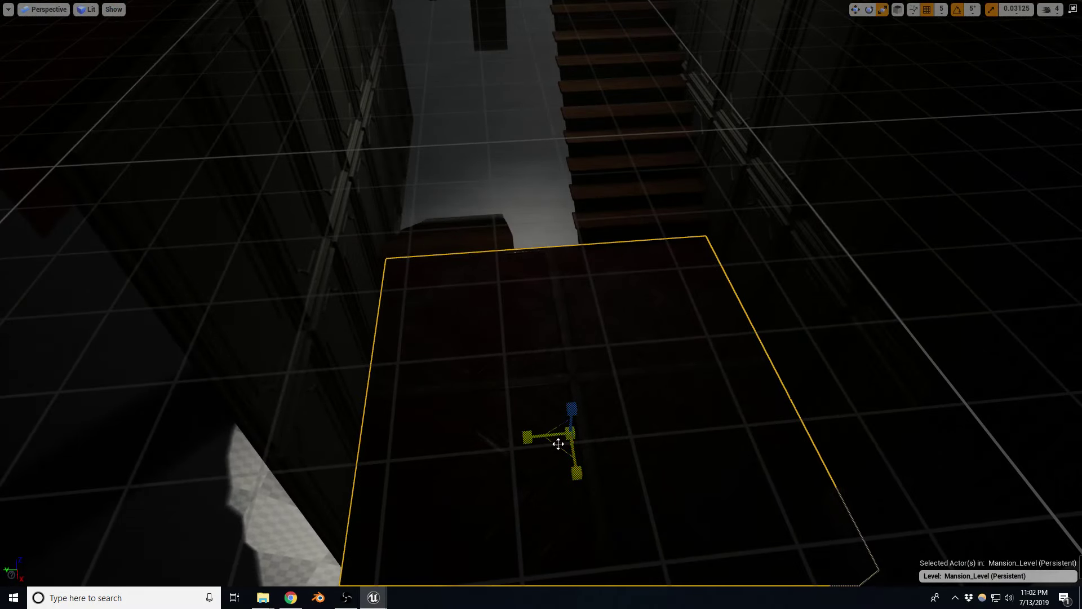
drag(560, 444, 580, 456)
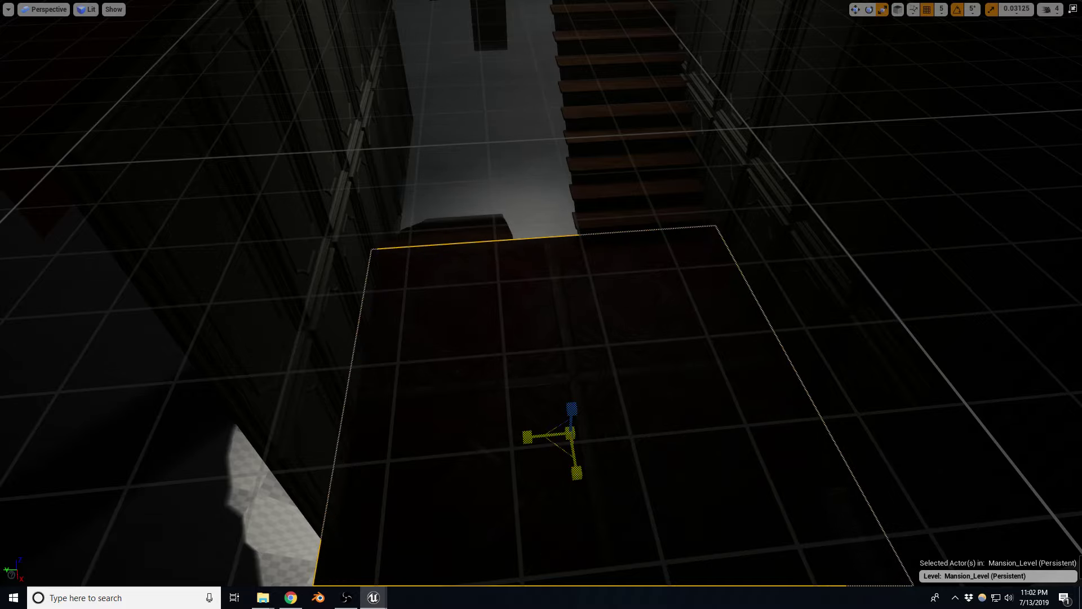
key(w)
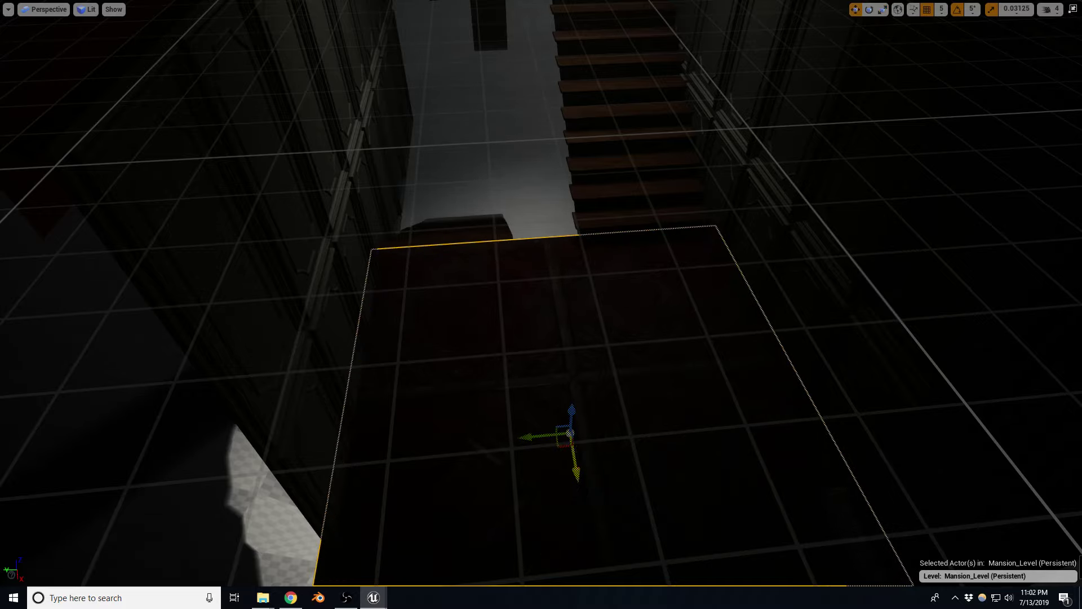
scroll(541, 304, down, 3)
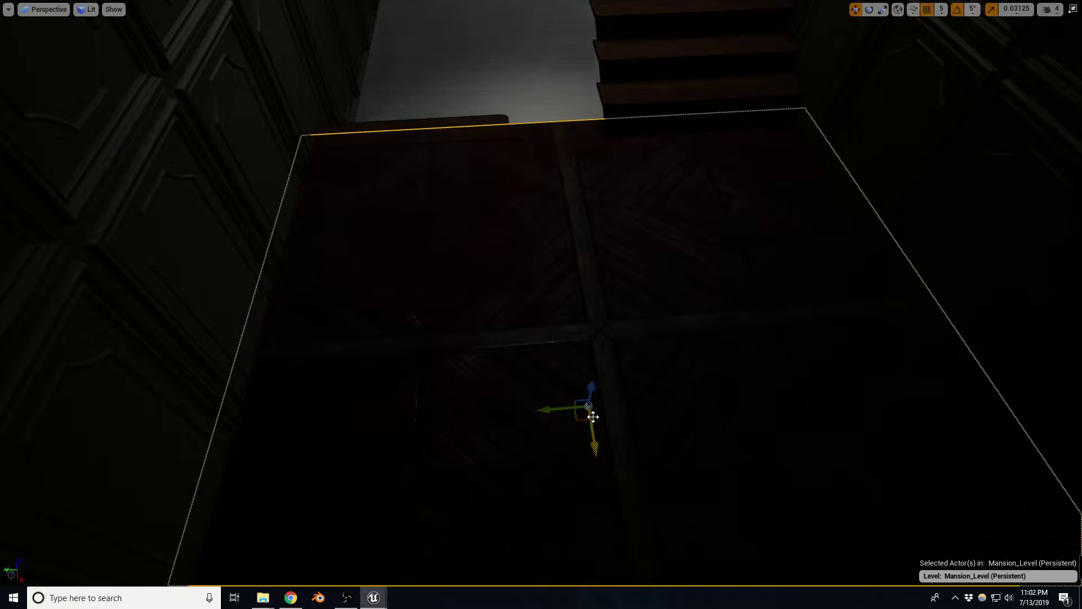
key(r)
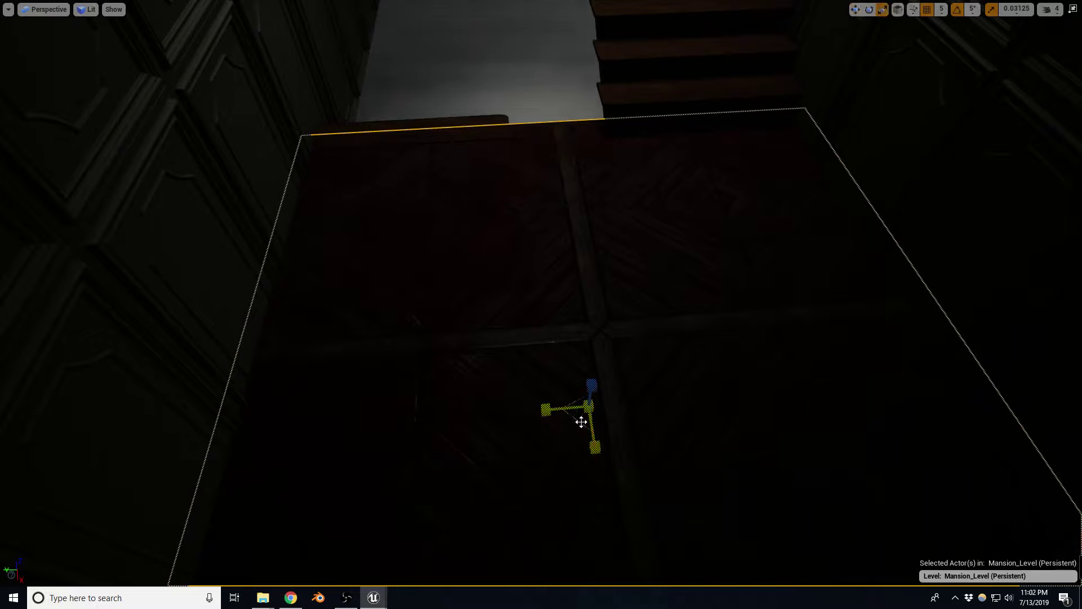
drag(581, 422, 564, 434)
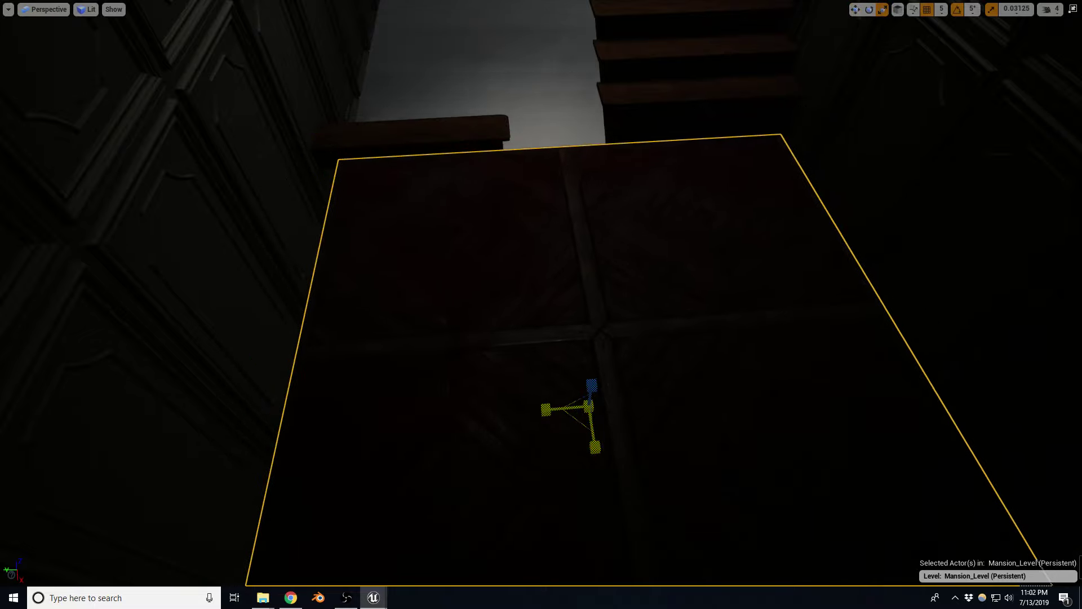
key(w)
right_drag(564, 434, 563, 434)
right_drag(487, 208, 488, 207)
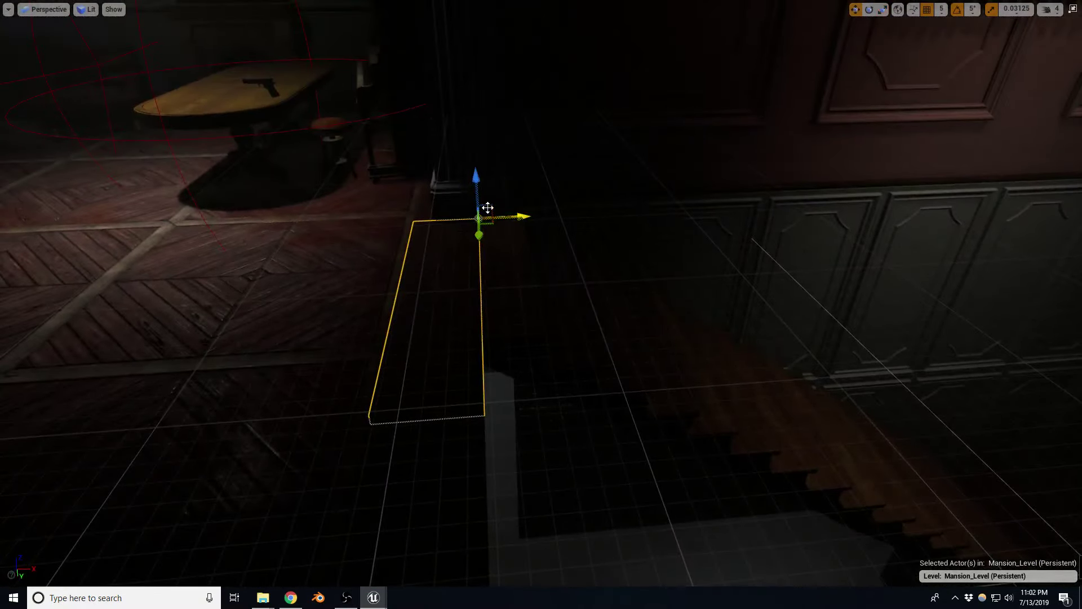
drag(488, 207, 989, 454)
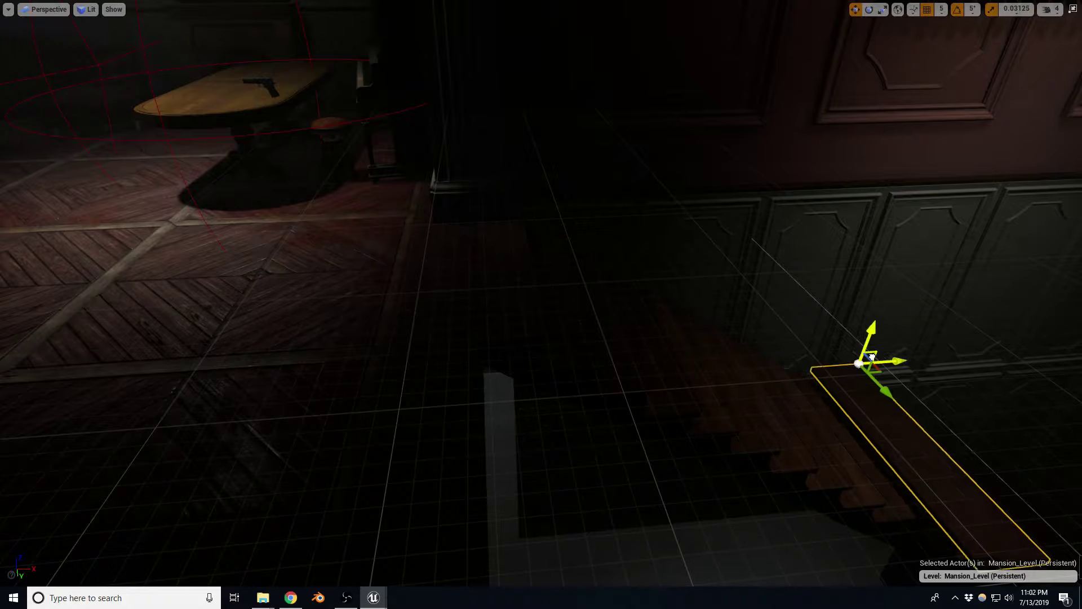
right_drag(989, 454, 989, 454)
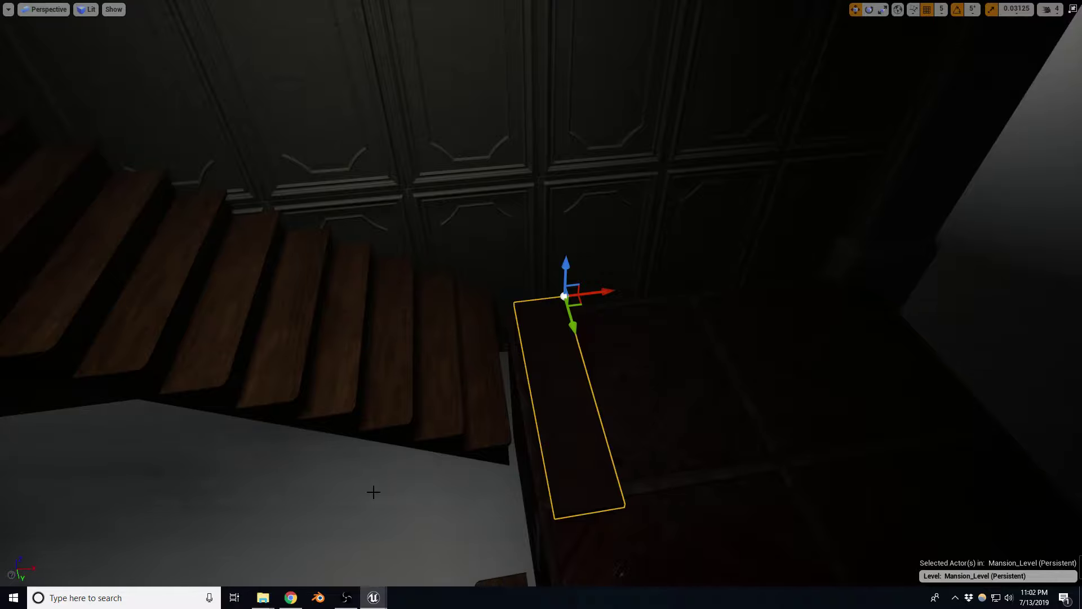
click(346, 597)
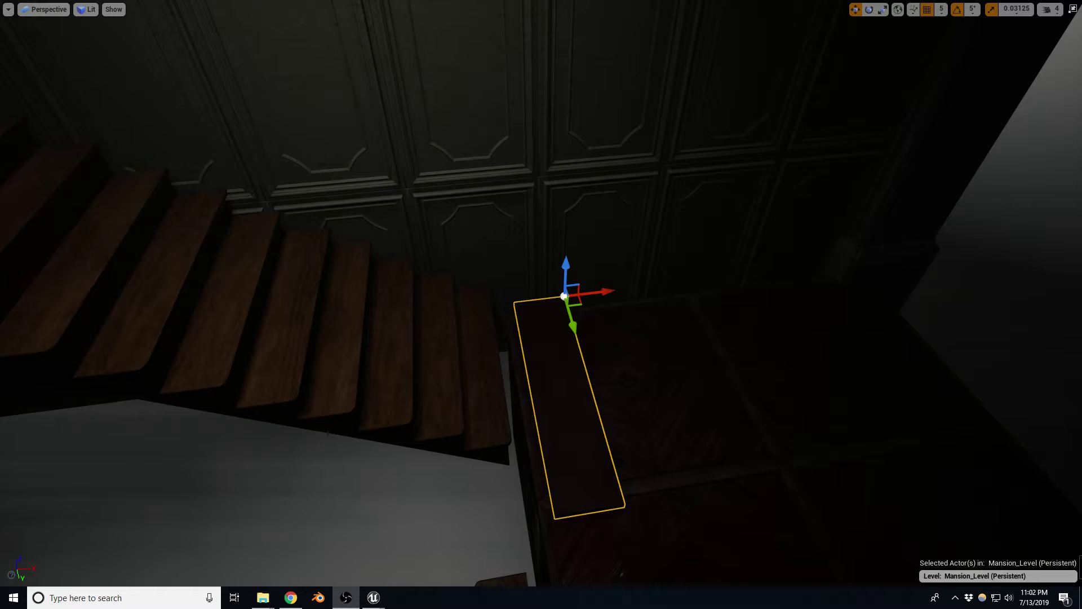
click(291, 598)
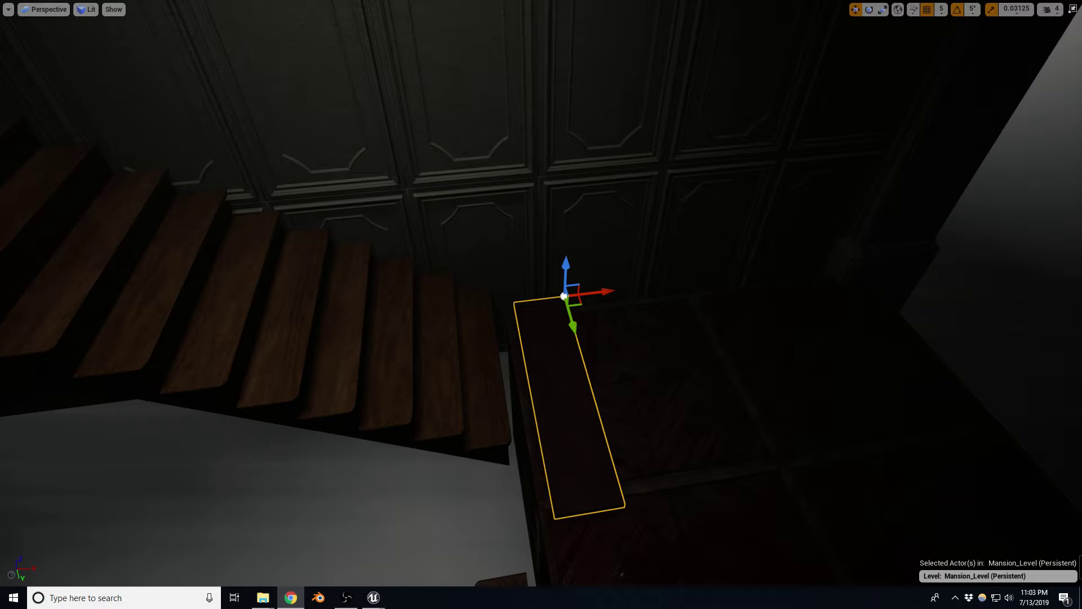
Slide the narrow board along its X axis beside the stairs.
right_drag(541, 304, 507, 282)
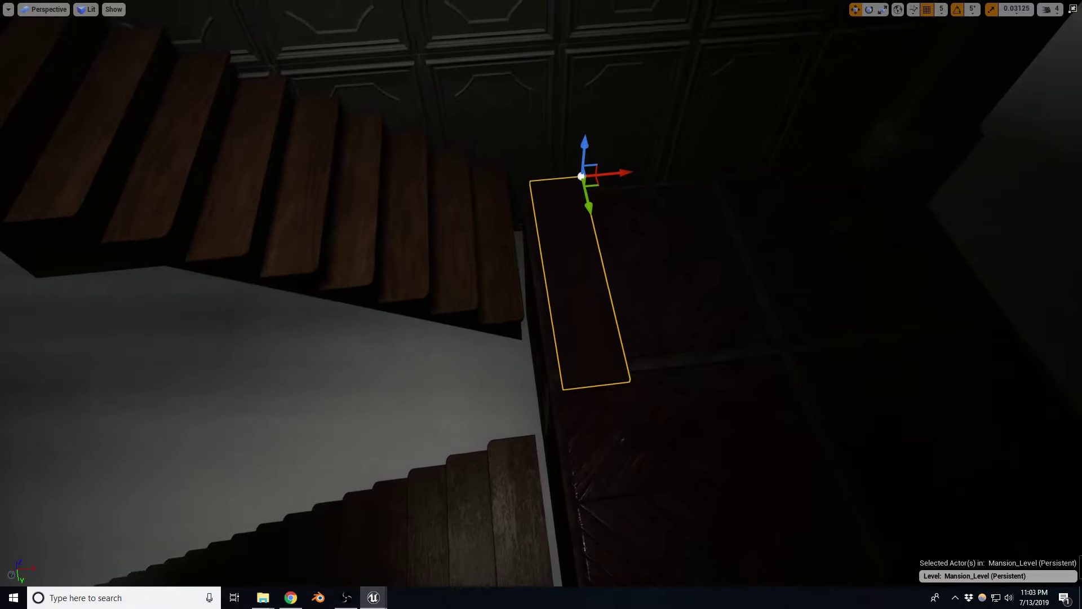
click(563, 394)
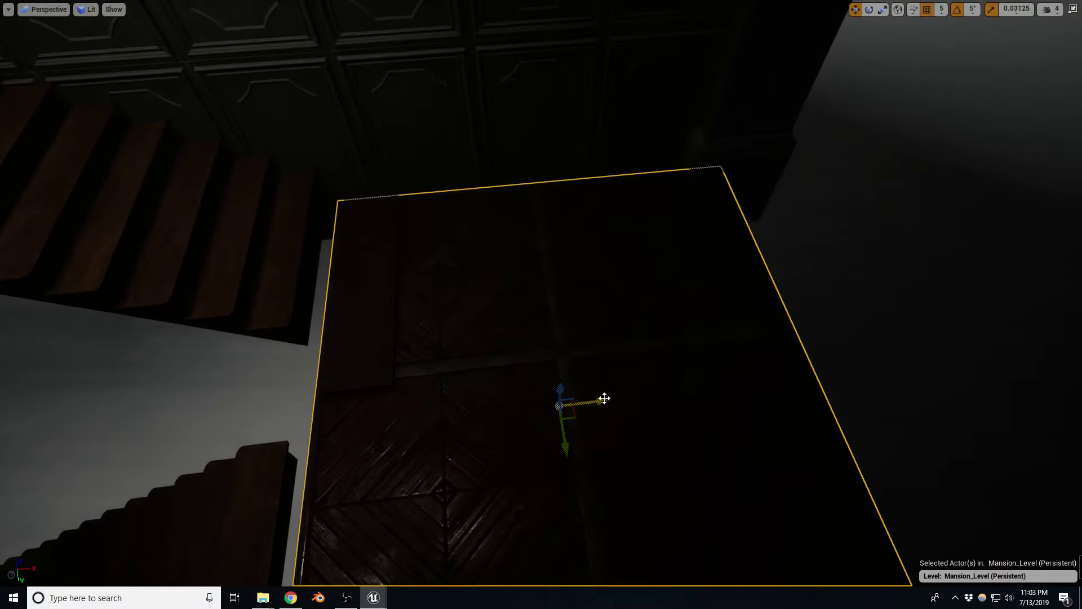
drag(603, 399, 622, 394)
key(ctrl+z)
key(ctrl+z)
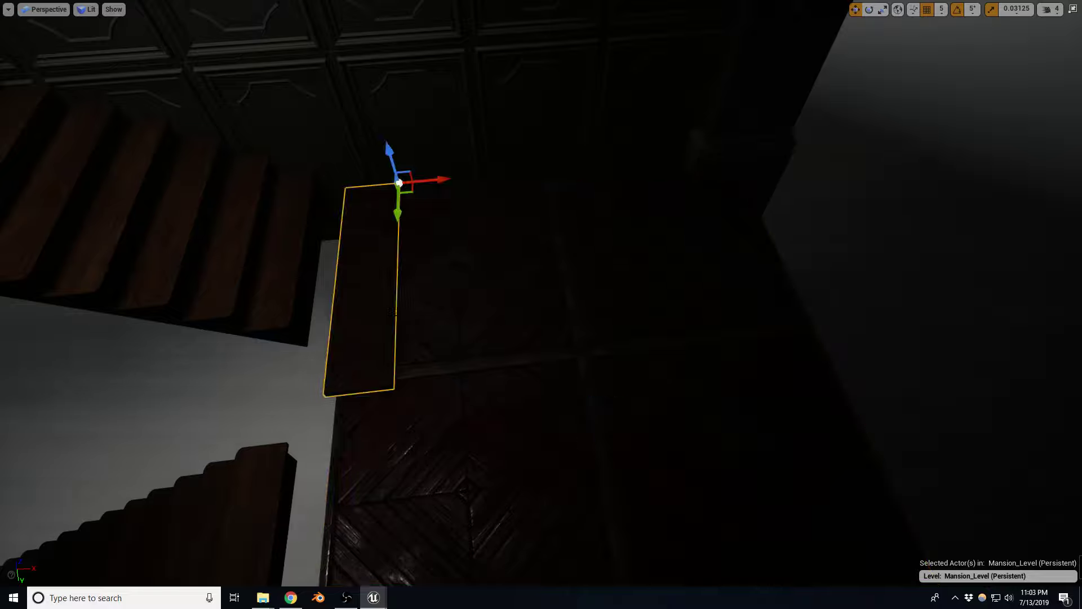
mouse_move(433, 179)
mouse_down()
mouse_move(386, 181)
mouse_move(416, 181)
mouse_up()
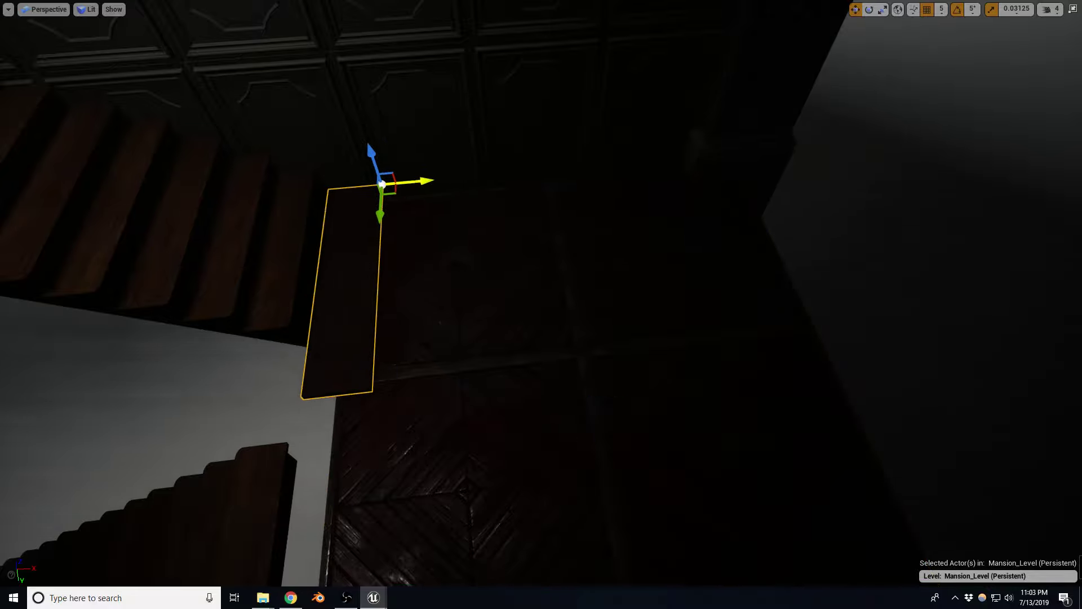
middle_drag(416, 182, 443, 41)
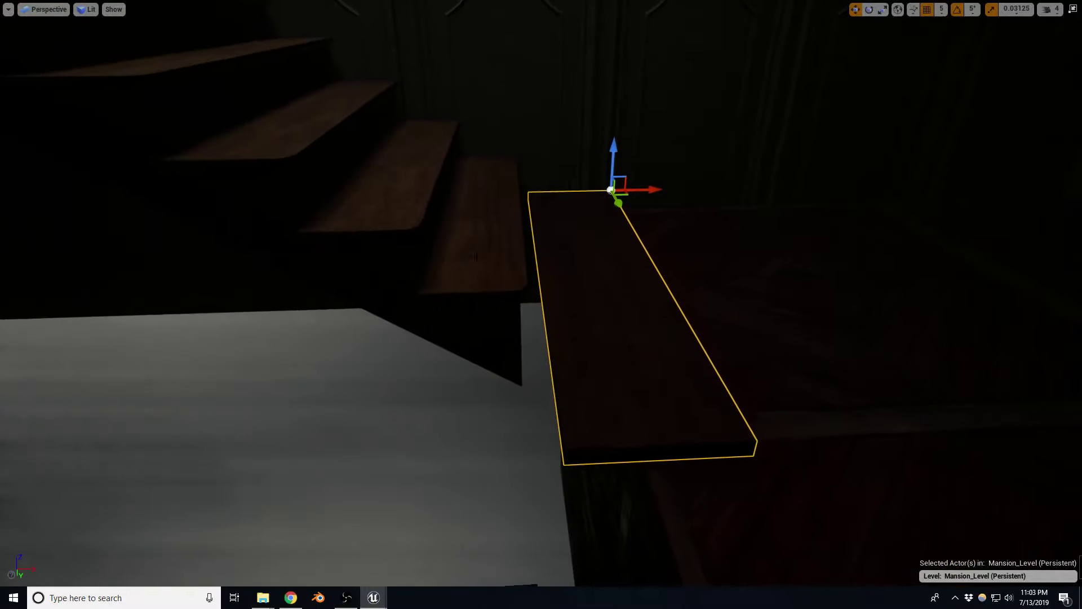
right_drag(444, 41, 478, 144)
Shift the board by the stairs left along X and nudge the landing floor along X.
click(620, 254)
drag(657, 188, 636, 191)
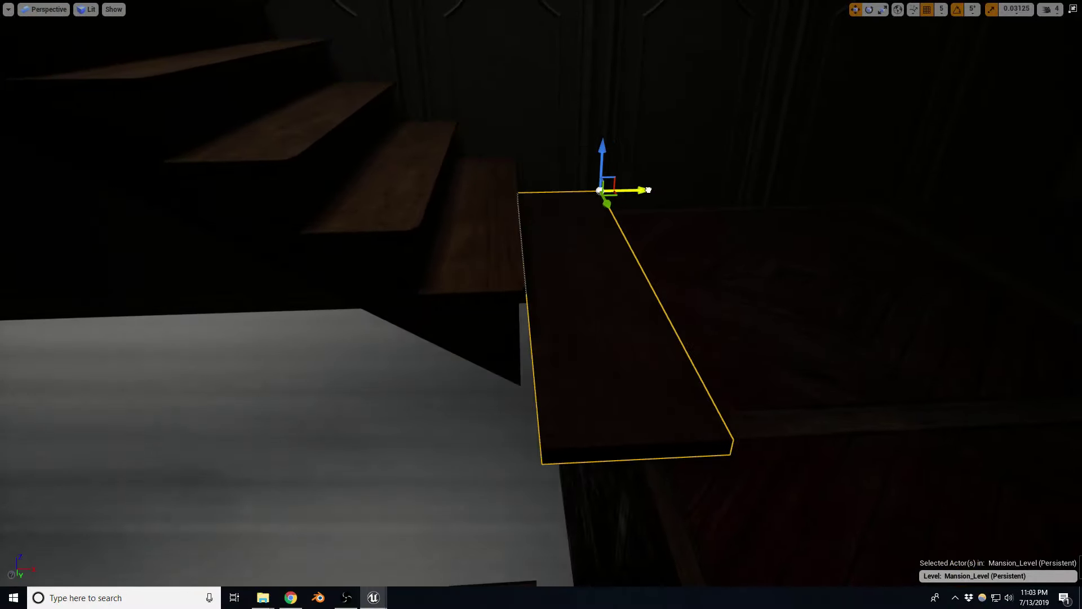
right_drag(636, 191, 732, 254)
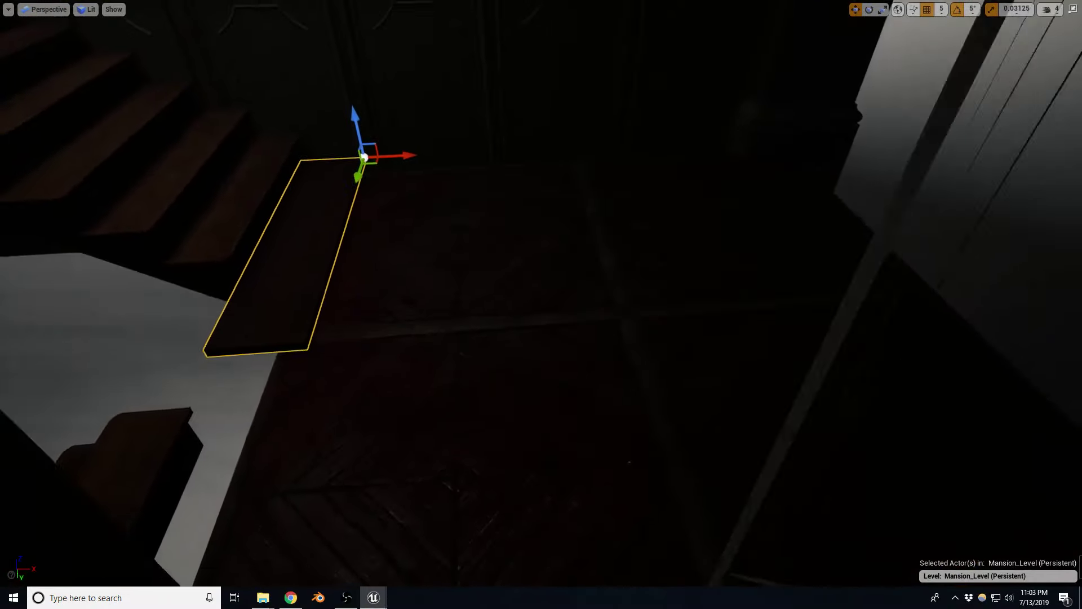
click(615, 401)
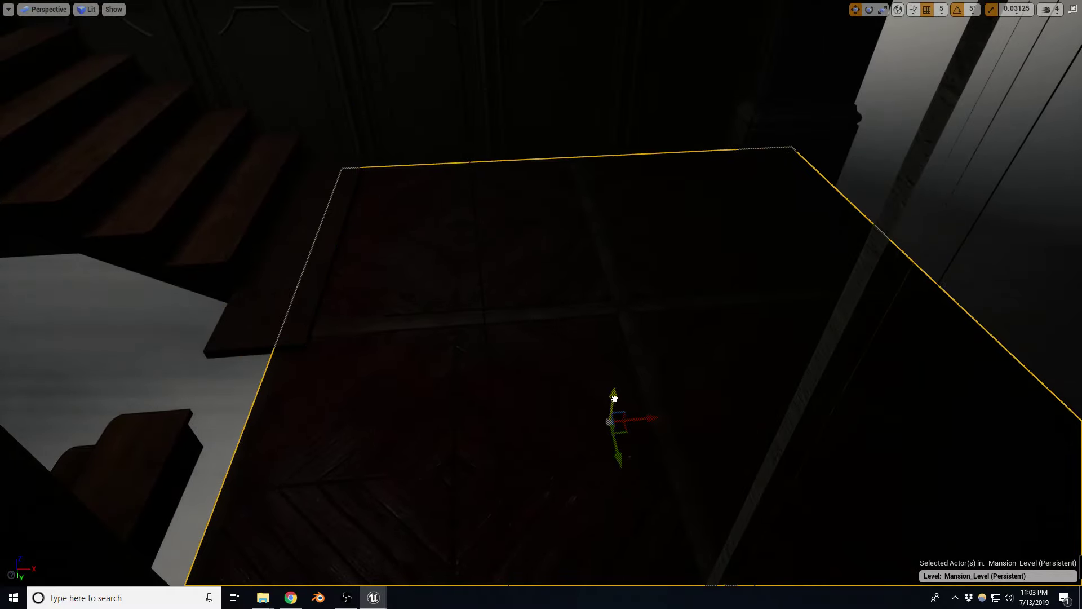
click(615, 396)
drag(660, 420, 682, 417)
mouse_move(683, 417)
right_down()
mouse_move(761, 428)
mouse_move(733, 484)
right_up()
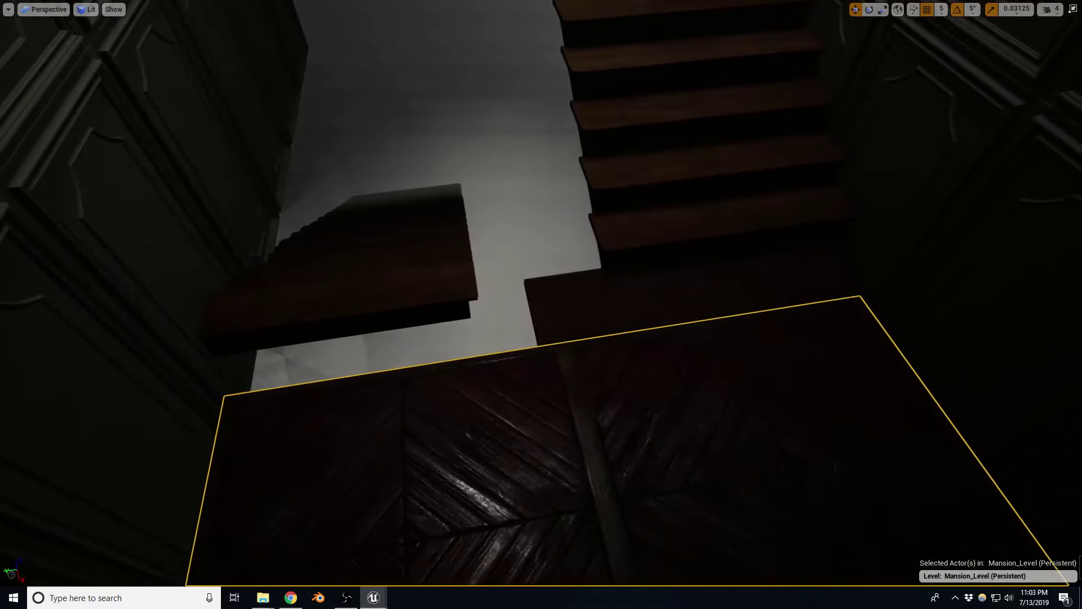
Slide the step slab below the stairs along its Y axis.
click(687, 293)
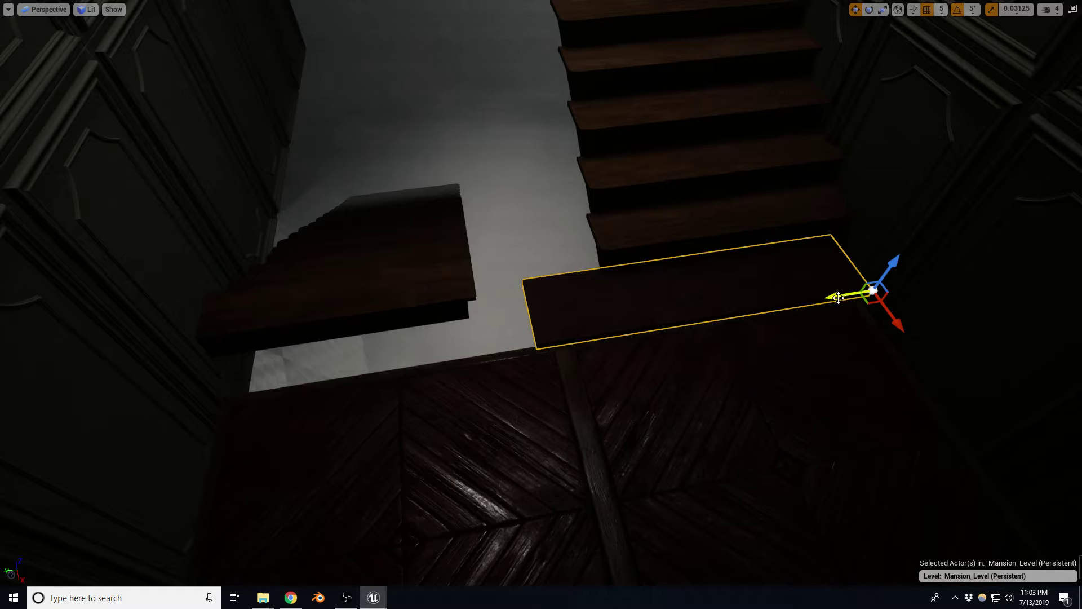
key(ctrl+z)
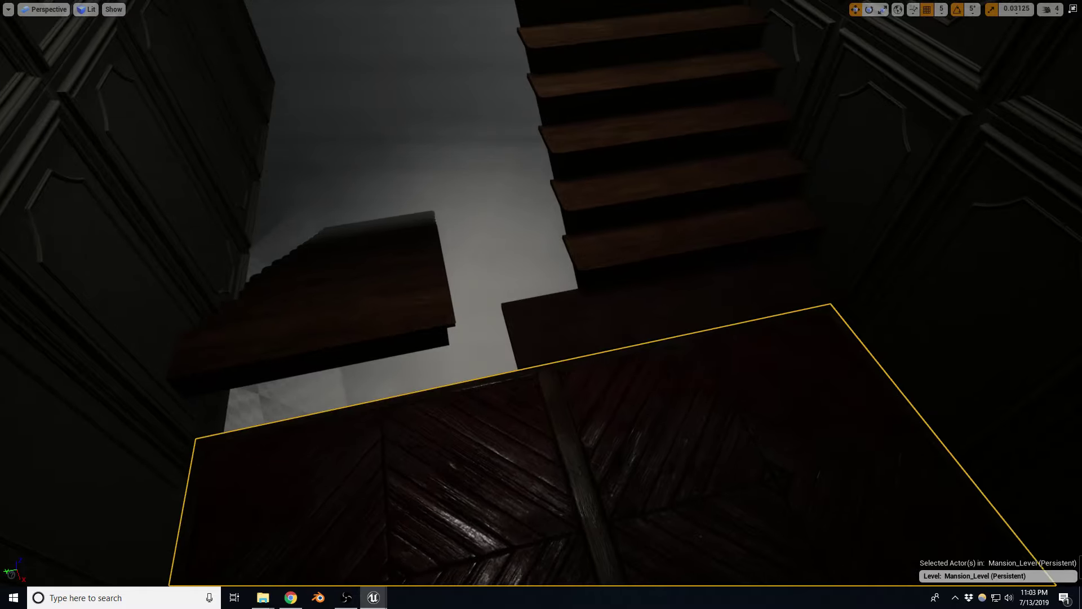
click(840, 301)
drag(809, 309, 822, 302)
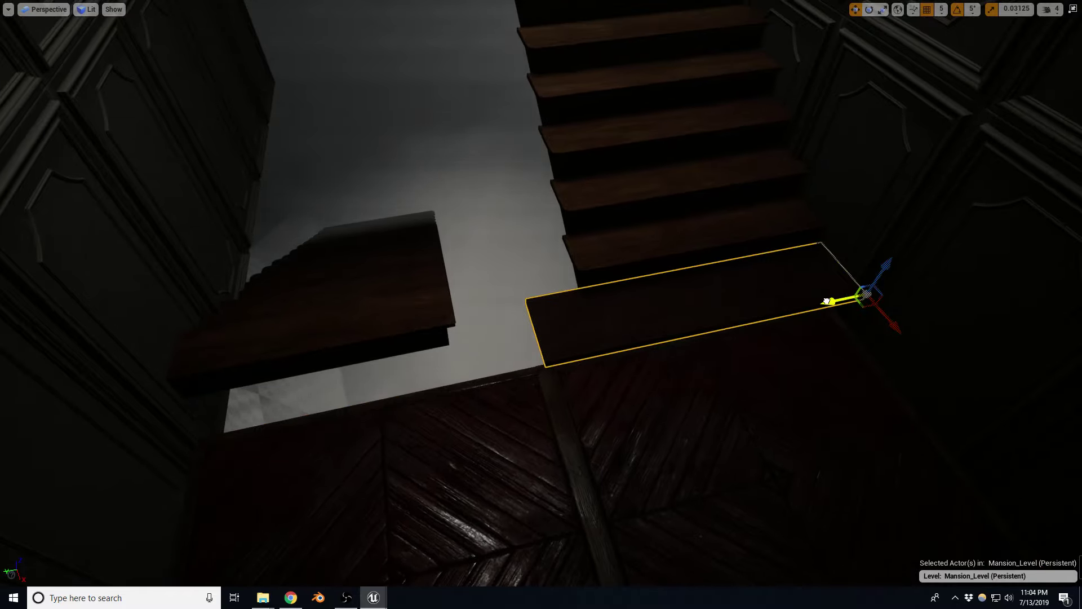
right_drag(824, 303, 777, 282)
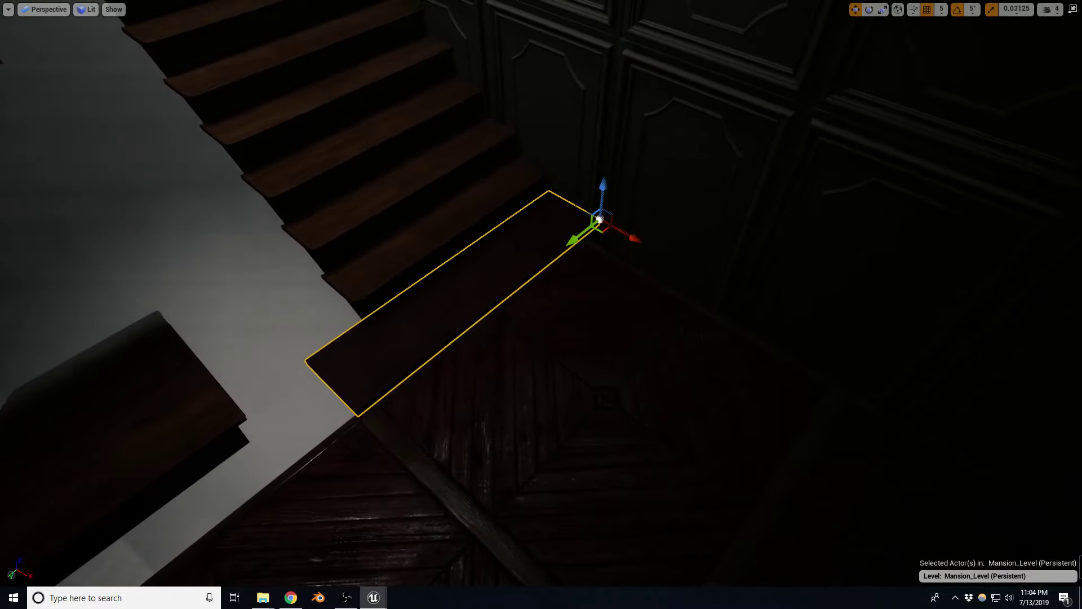
Turn the plank 90 degrees and slide it to a new spot on the floor.
key(e)
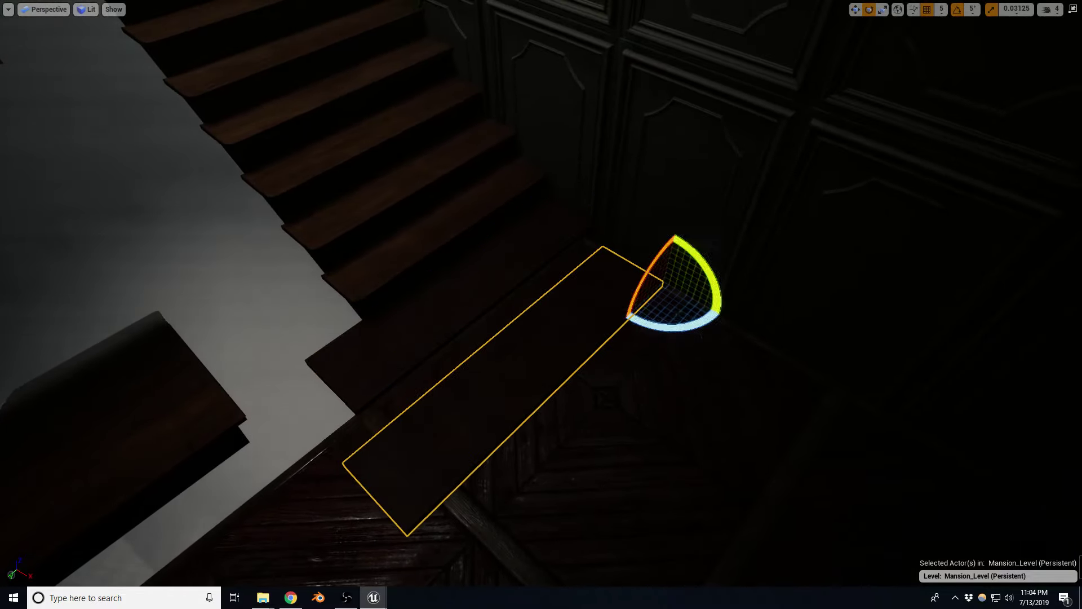
drag(653, 321, 723, 317)
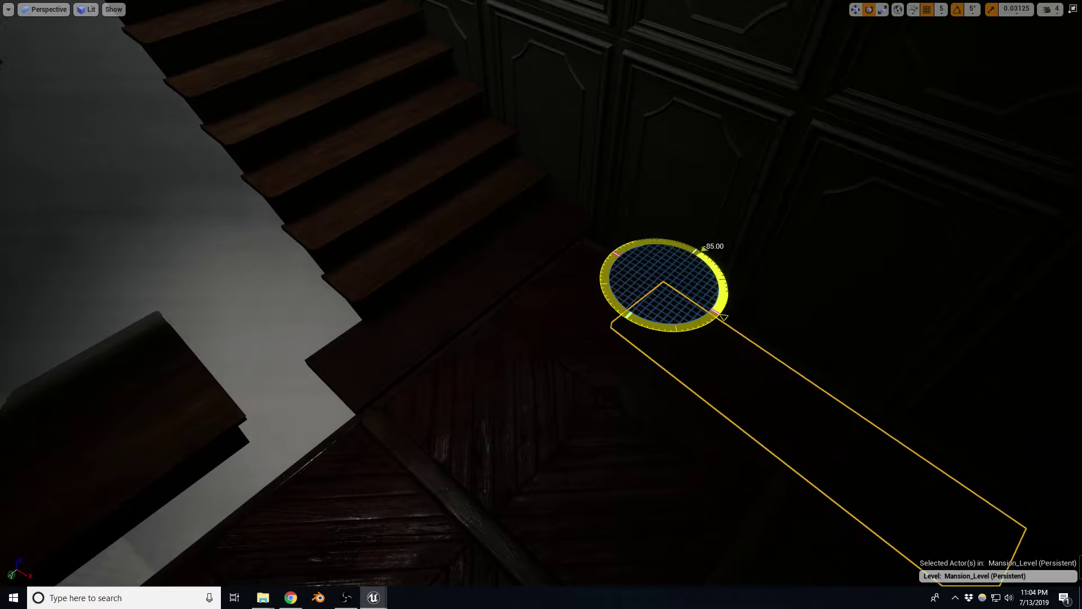
key(w)
drag(665, 290, 598, 234)
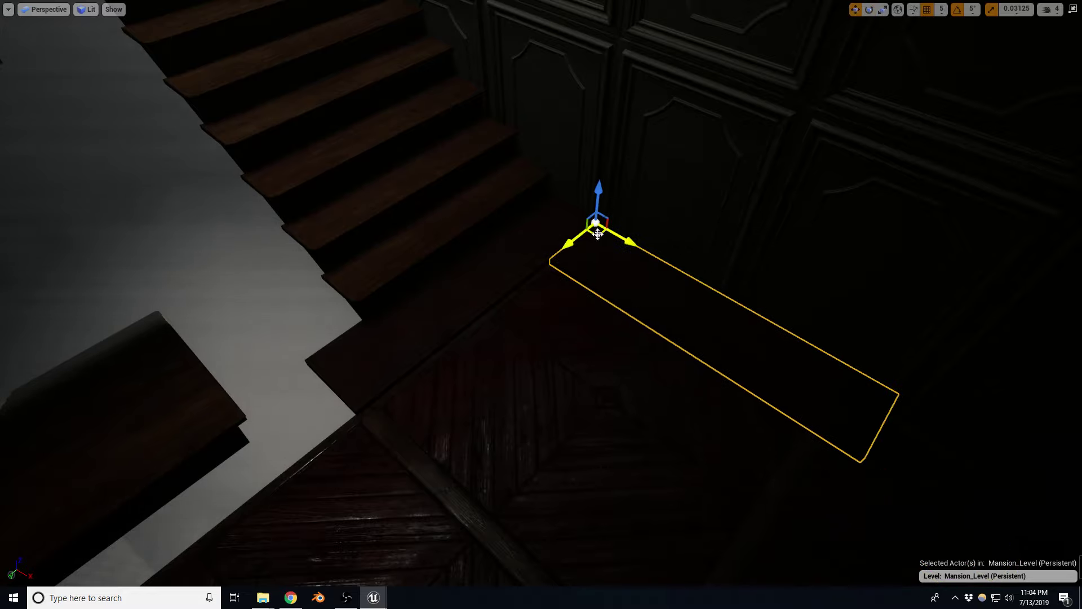
right_drag(598, 234, 564, 214)
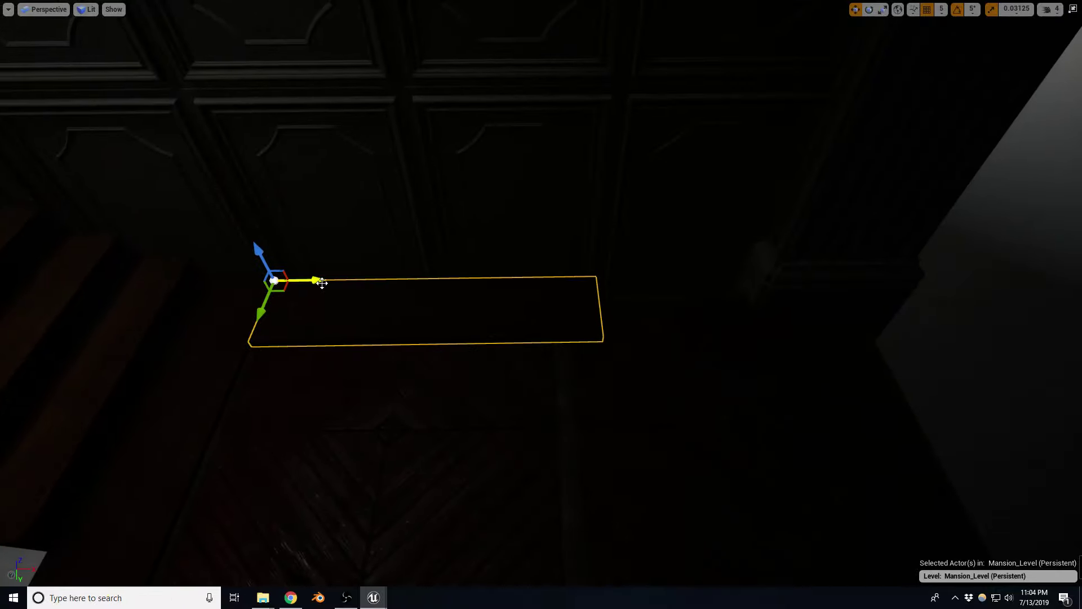
drag(309, 281, 635, 286)
mouse_move(636, 286)
right_down()
mouse_move(632, 305)
mouse_move(473, 265)
right_up()
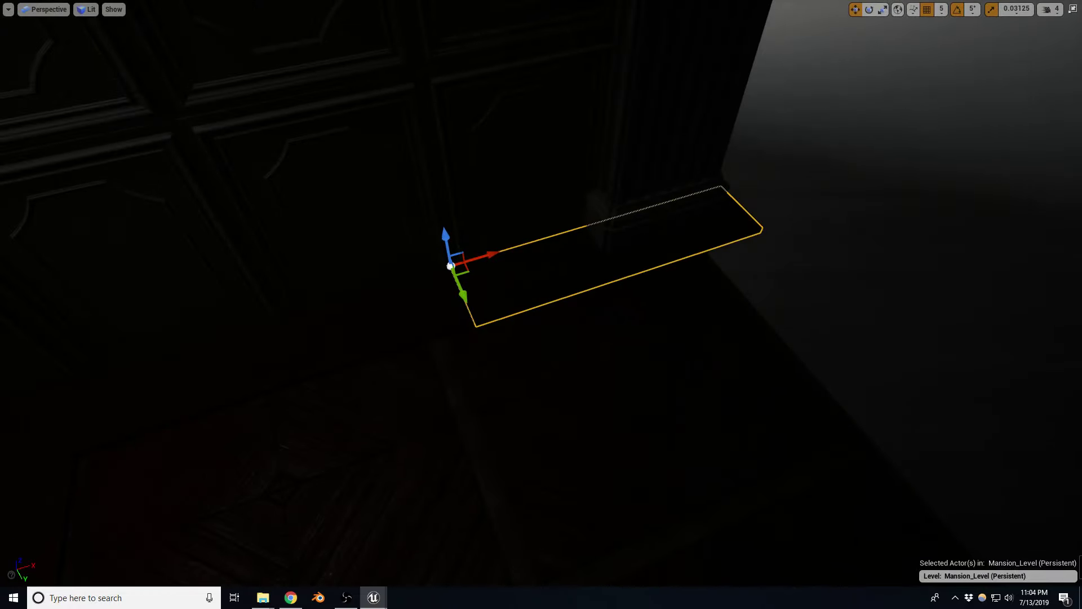
drag(470, 268, 628, 341)
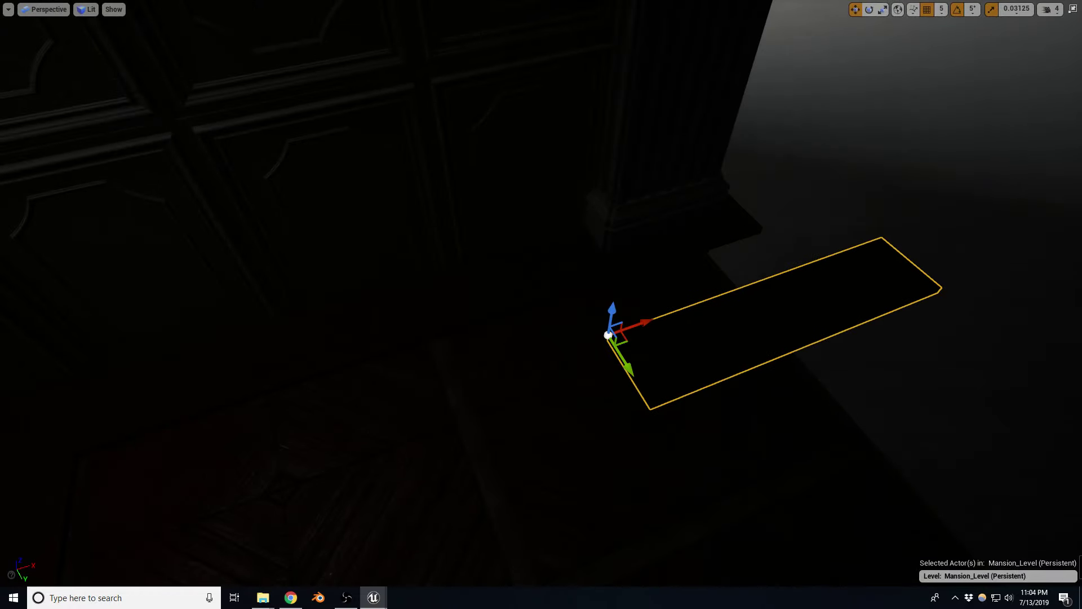
In unlit view, rotate the plank about 90 degrees and slide it along the wall to the far corner.
key(alt+3)
key(e)
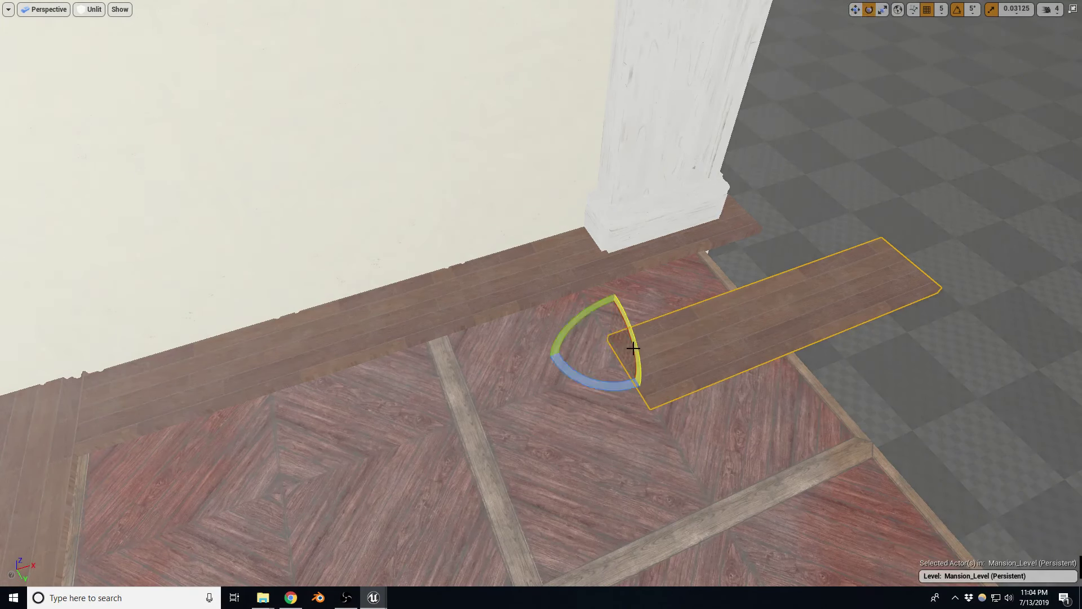
drag(634, 347, 673, 398)
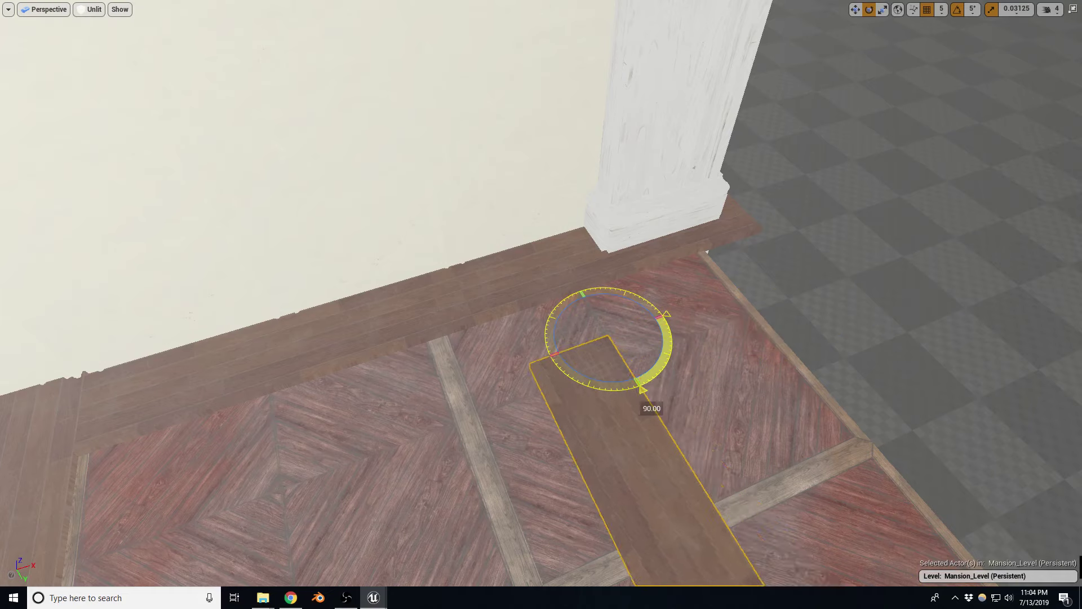
key(w)
mouse_move(638, 340)
mouse_down()
mouse_move(743, 294)
mouse_move(770, 227)
mouse_up()
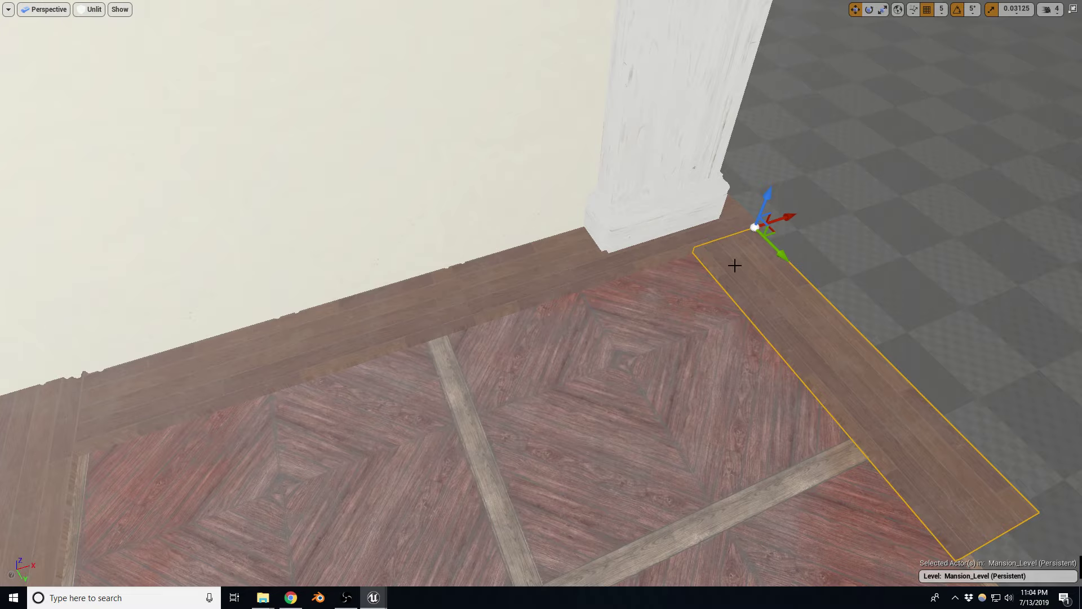
right_drag(732, 261, 817, 261)
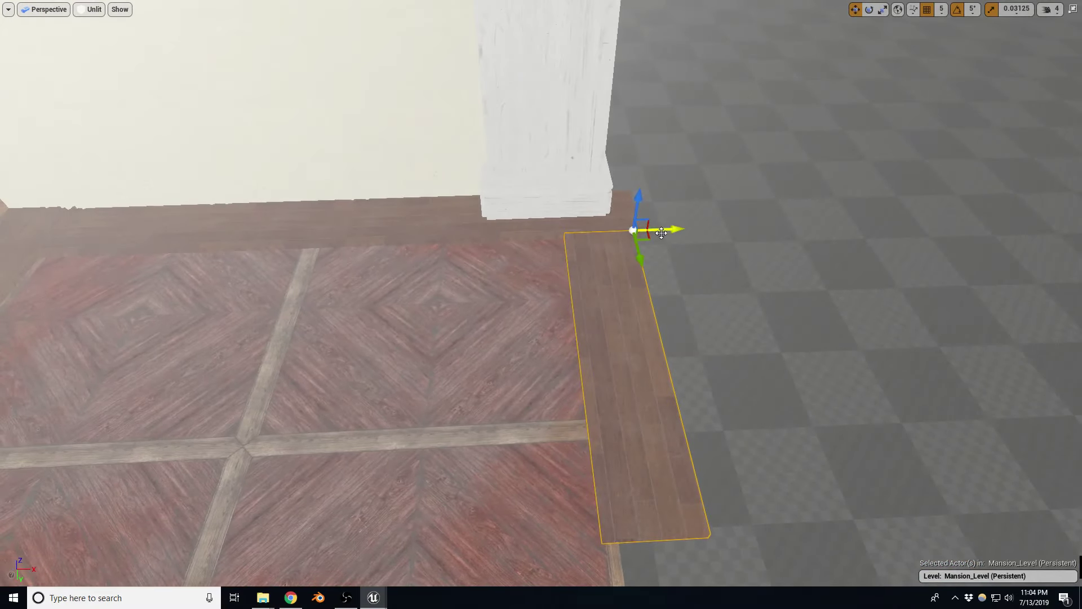
mouse_move(665, 229)
mouse_down()
mouse_move(586, 230)
mouse_move(597, 227)
mouse_up()
right_drag(589, 234, 453, 284)
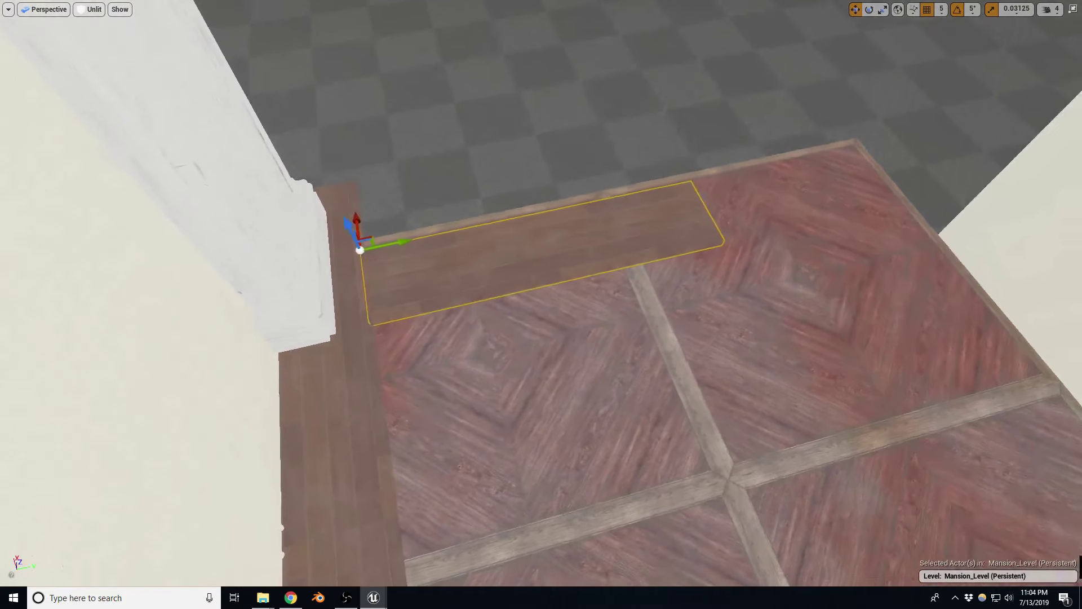
mouse_move(422, 256)
mouse_down()
mouse_move(776, 227)
mouse_move(759, 229)
mouse_up()
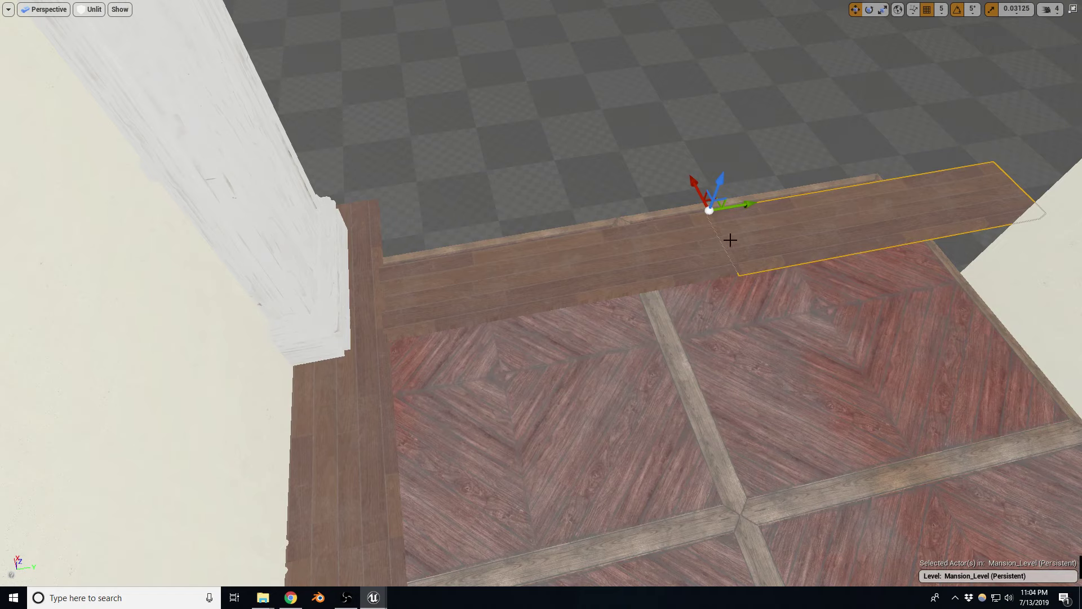
Duplicate the white left wall into the right doorway.
click(328, 334)
alt+drag(352, 395, 932, 278)
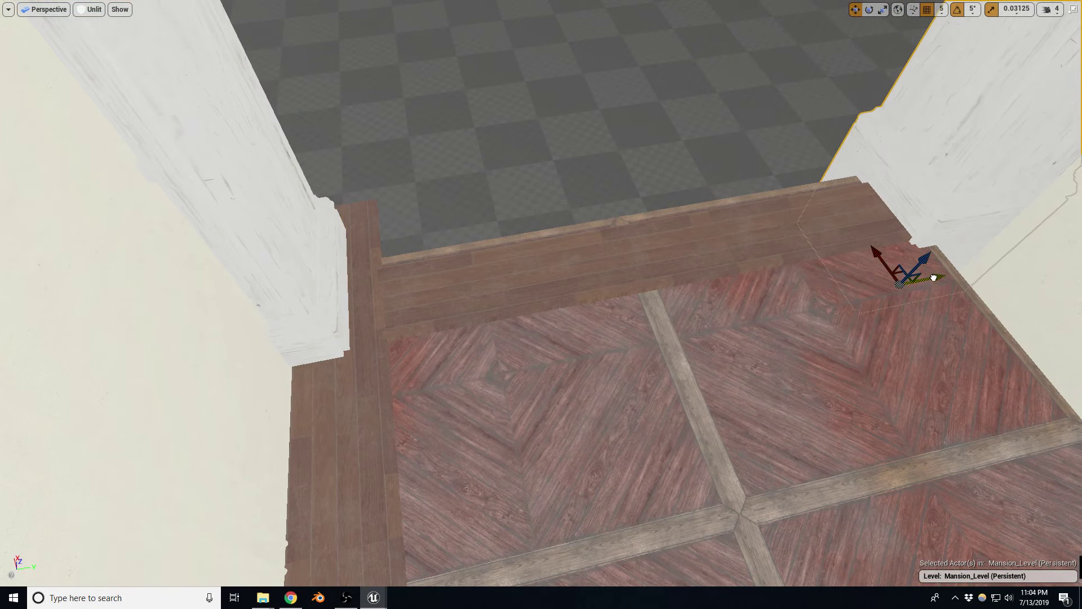
mouse_move(822, 280)
right_down()
mouse_move(987, 265)
mouse_move(902, 270)
right_up()
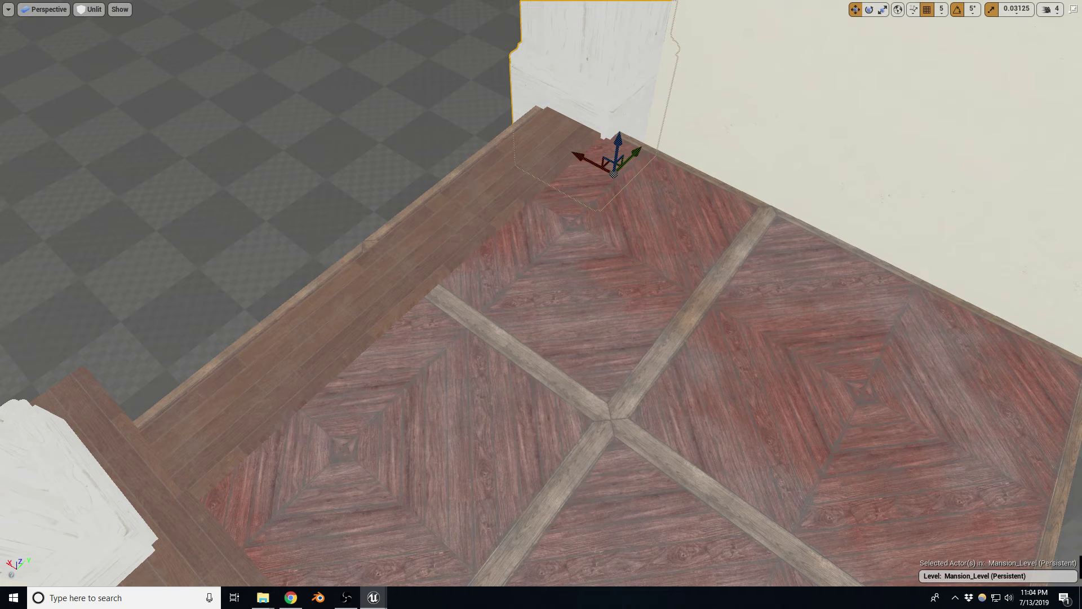
Move the wooden trim board to the wall corner and rotate it to 90 degrees.
click(569, 155)
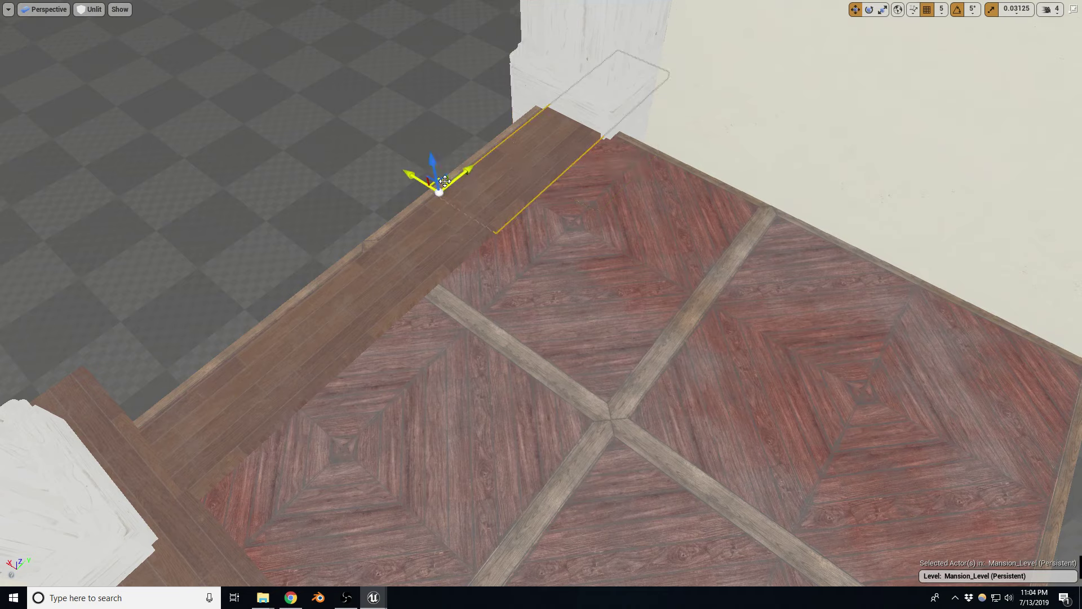
mouse_move(445, 179)
mouse_down()
mouse_move(689, 219)
mouse_move(733, 248)
mouse_up()
key(e)
mouse_move(684, 172)
mouse_down()
mouse_move(653, 190)
mouse_move(625, 99)
mouse_up()
key(w)
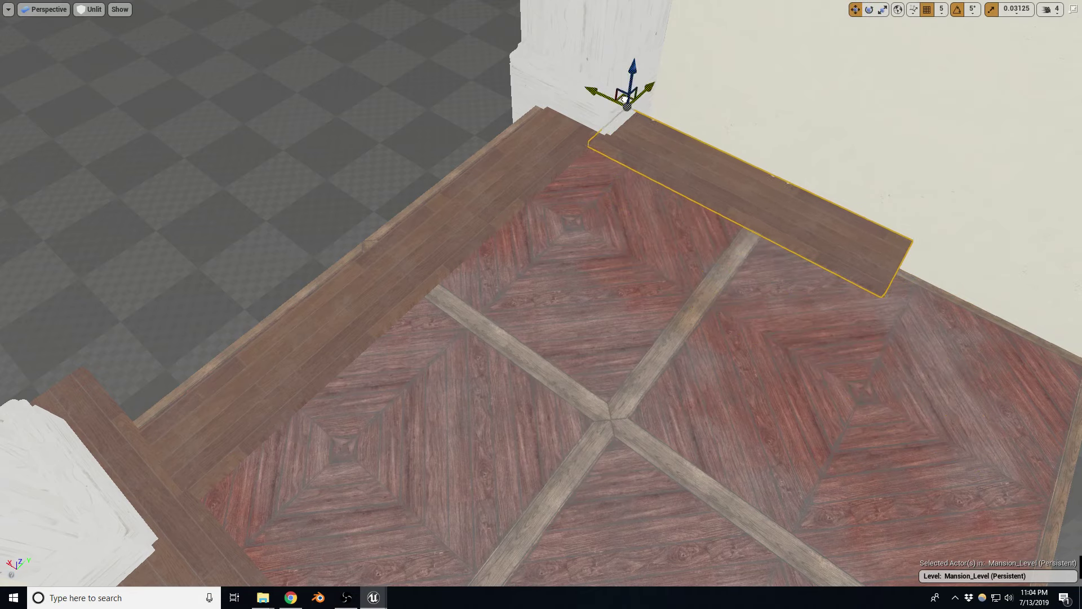
right_drag(624, 99, 564, 102)
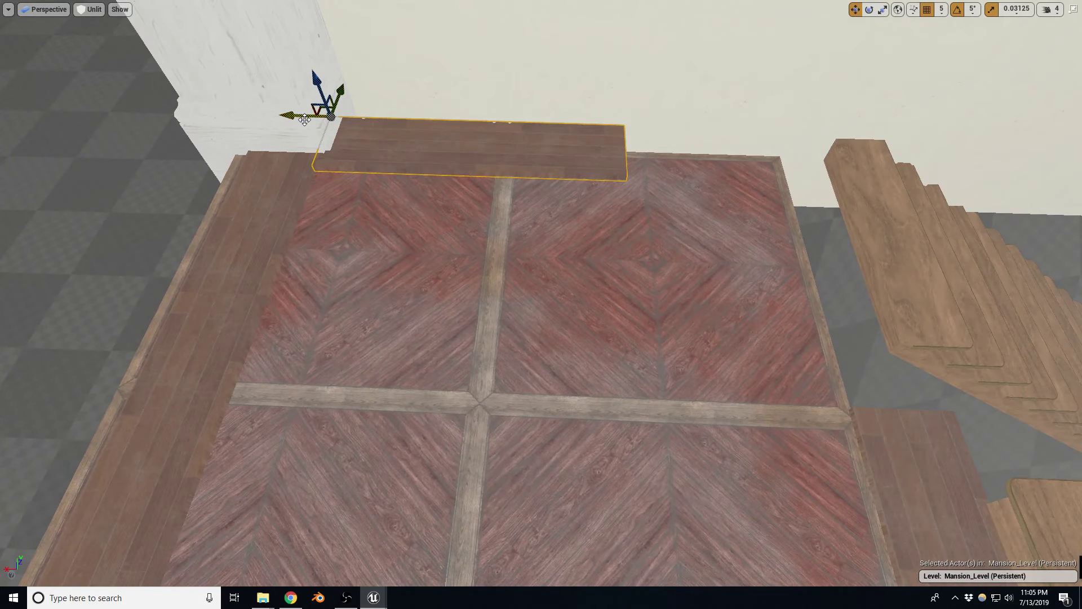
Slide another floor board far left along the landing edge.
click(852, 427)
right_drag(853, 427, 761, 428)
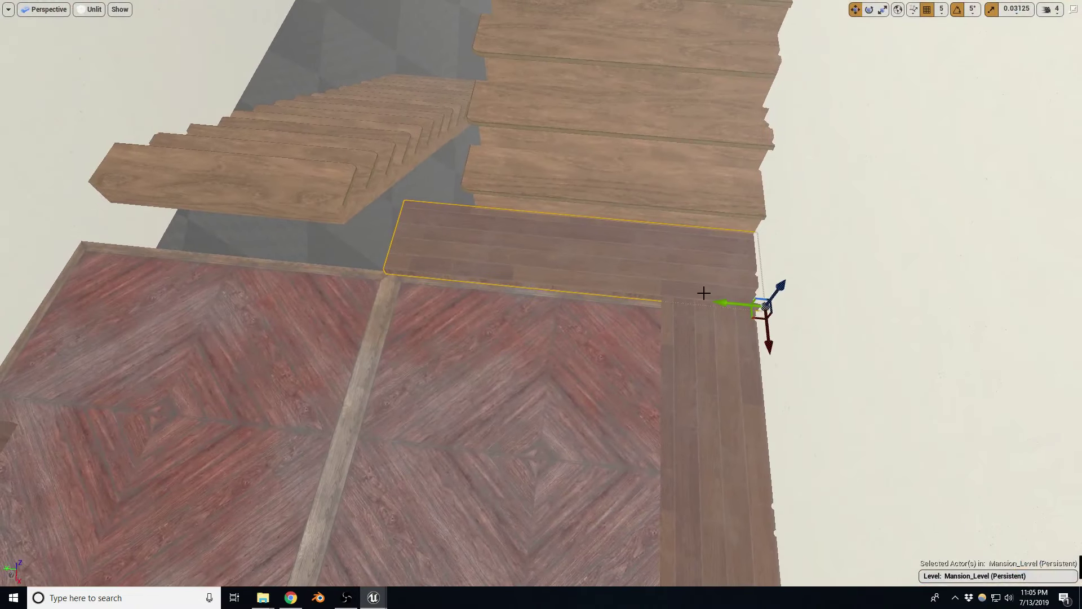
mouse_move(724, 307)
mouse_down()
mouse_move(352, 276)
mouse_move(367, 270)
mouse_up()
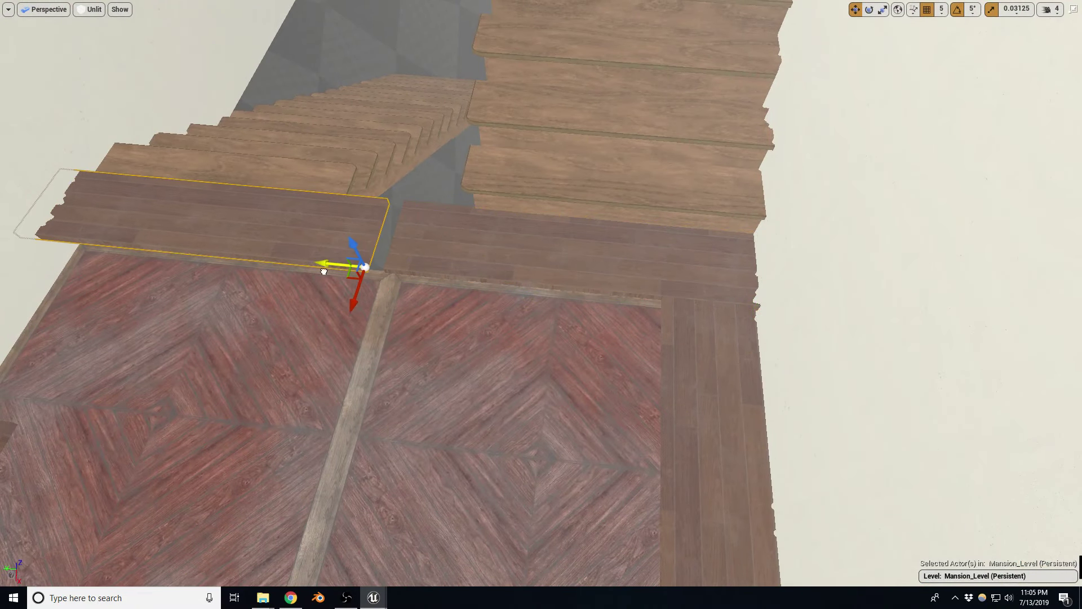
right_drag(366, 269, 237, 265)
Select the left edge board and slide it along the wall into place.
right_click(470, 214)
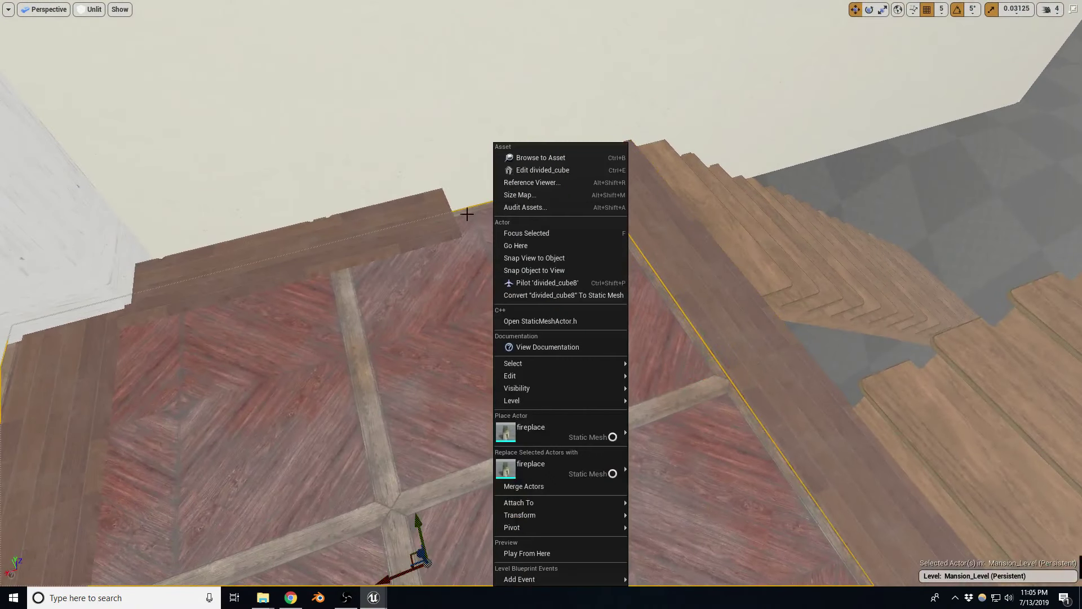
click(380, 237)
drag(70, 272, 254, 260)
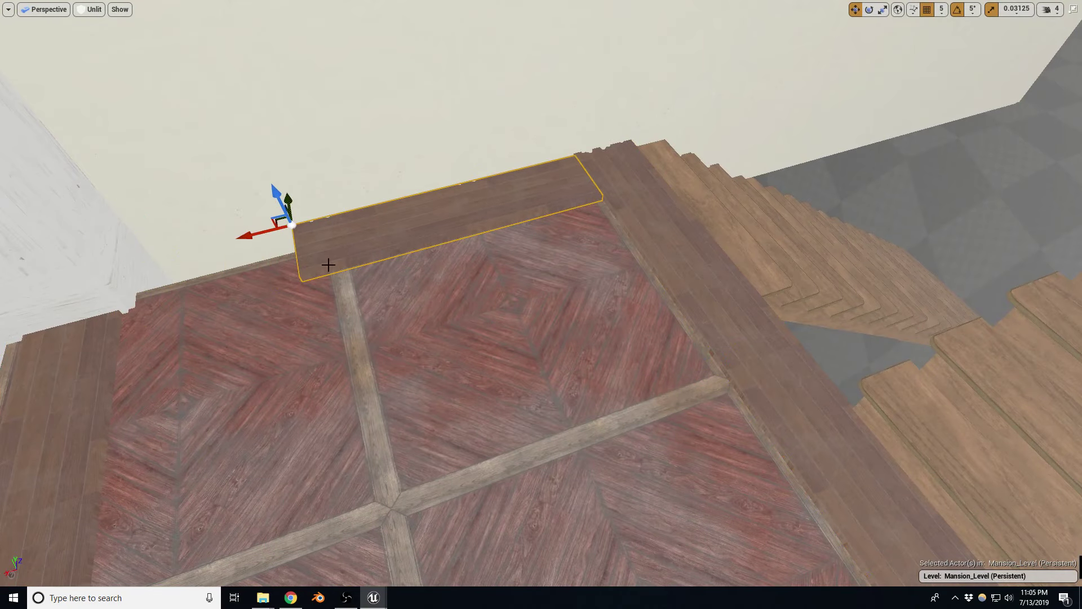
right_drag(325, 258, 372, 244)
drag(387, 236, 107, 236)
mouse_move(367, 309)
right_down()
mouse_move(395, 294)
mouse_move(358, 324)
right_up()
Shift the large parquet floor slightly and scale it down to fit the border.
click(412, 276)
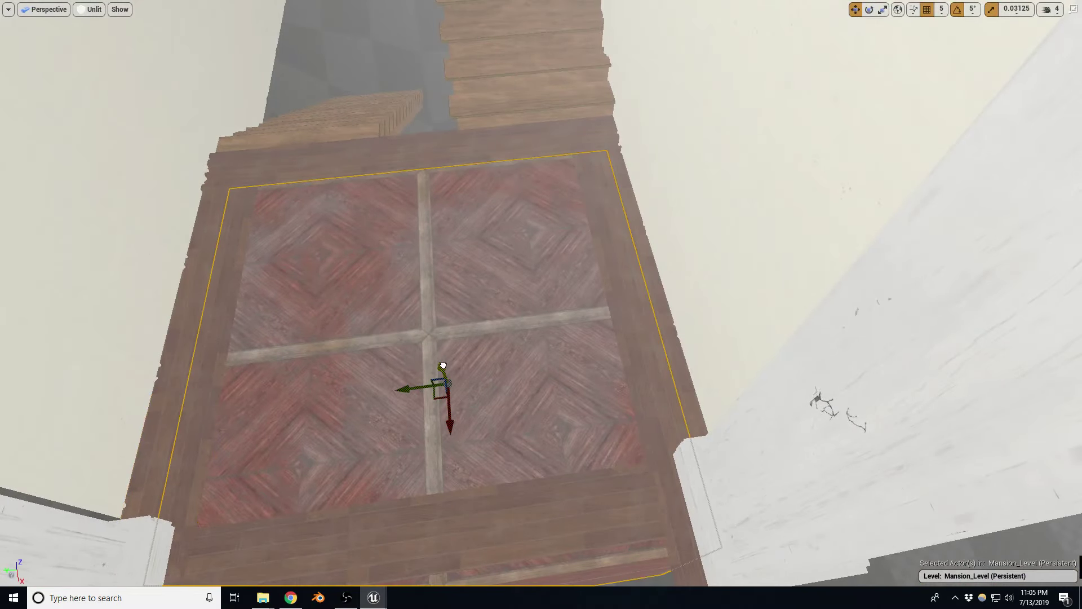
drag(442, 365, 423, 356)
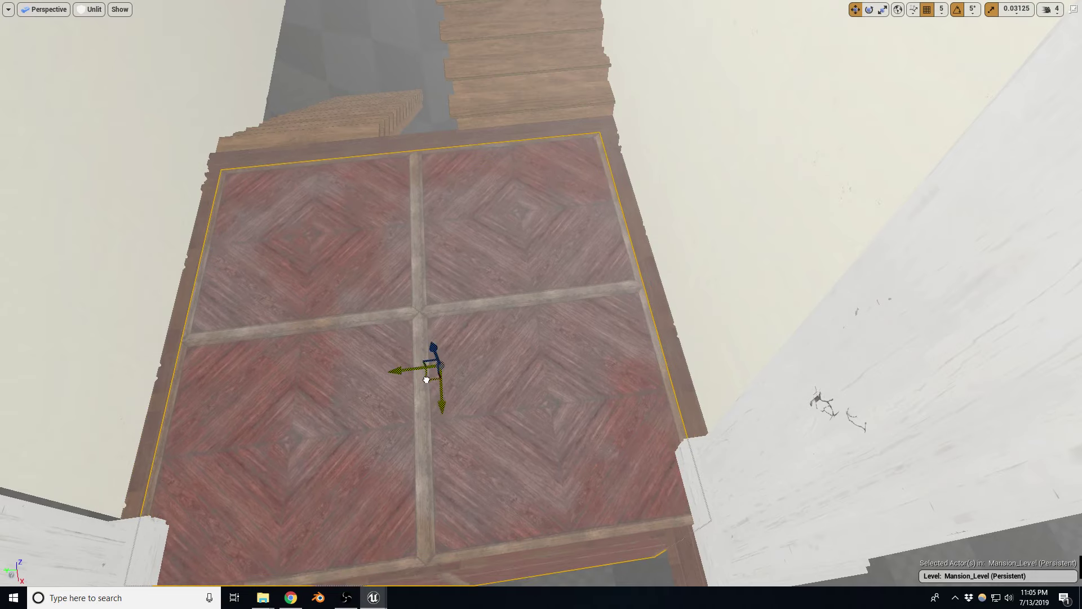
key(r)
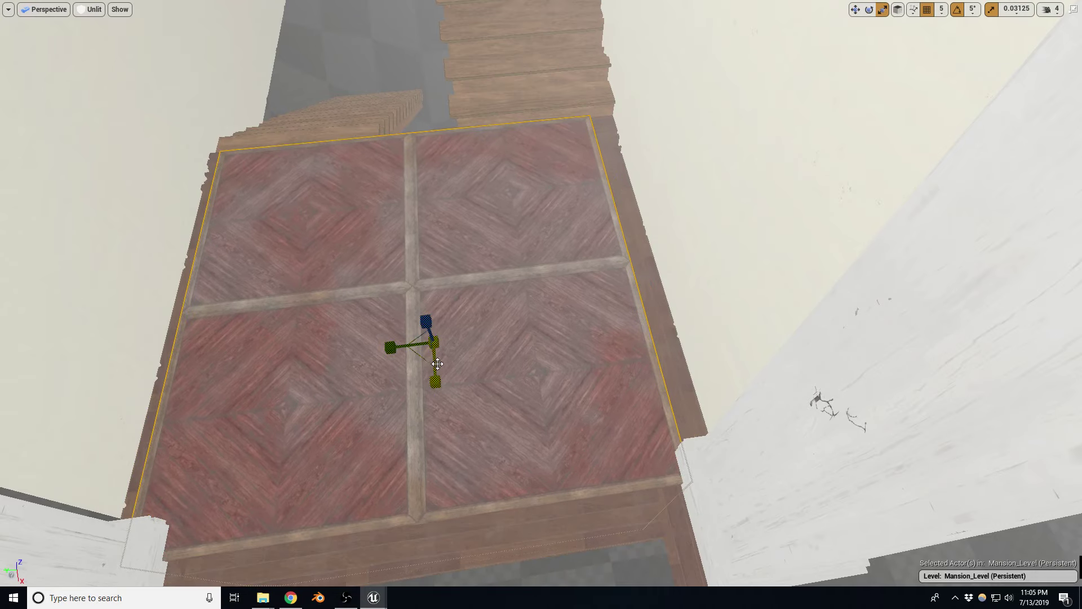
mouse_move(433, 342)
mouse_down()
mouse_move(414, 364)
mouse_move(448, 384)
mouse_up()
Return to the move tool, check the browser and OBS, and raise the browser audio volume.
key(w)
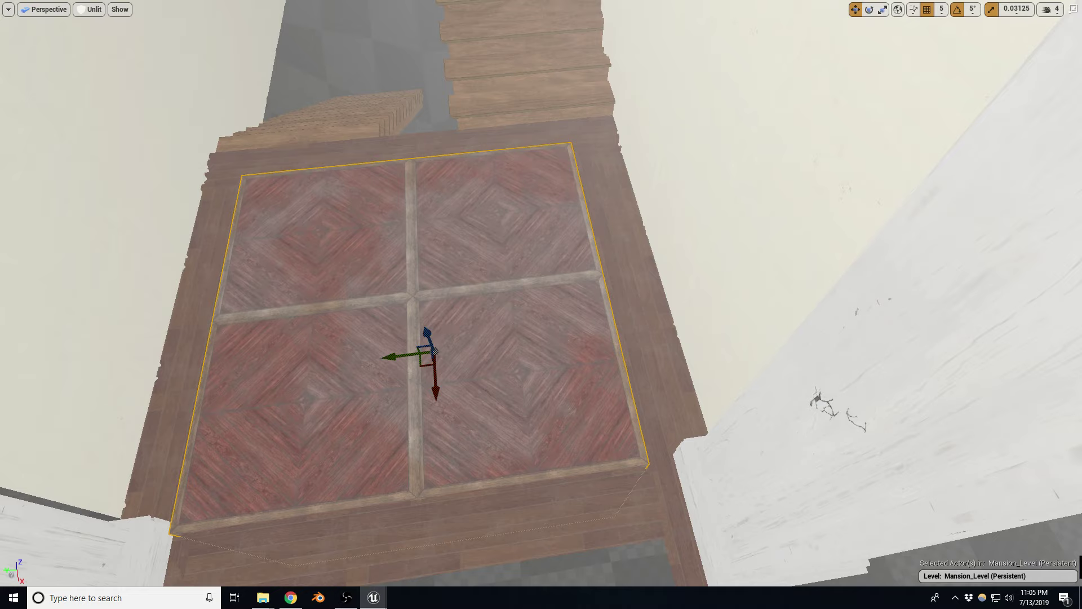
key(alt+Tab)
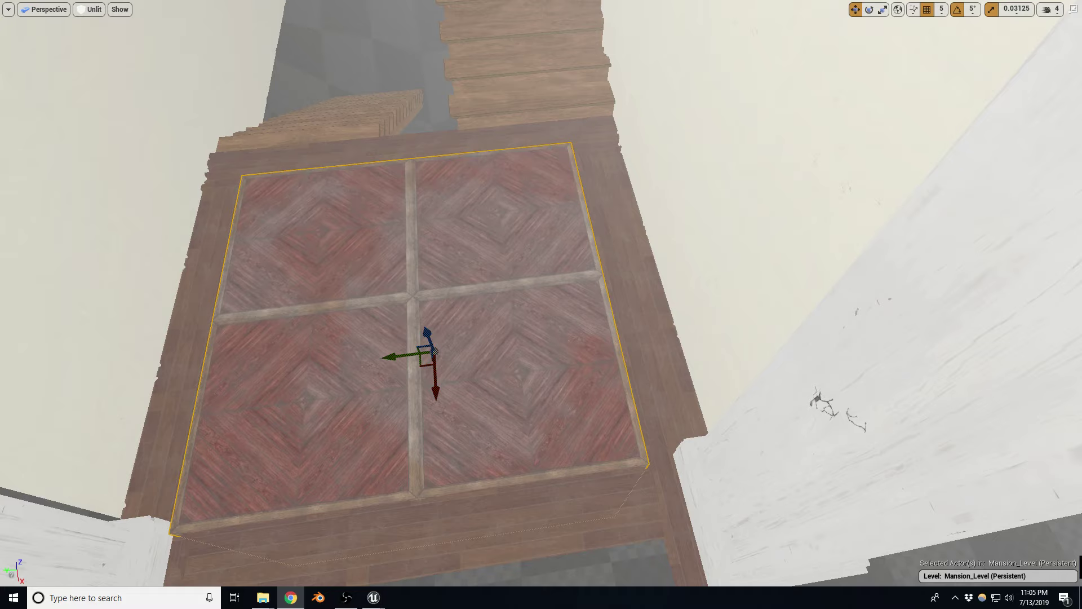
key(alt+Tab)
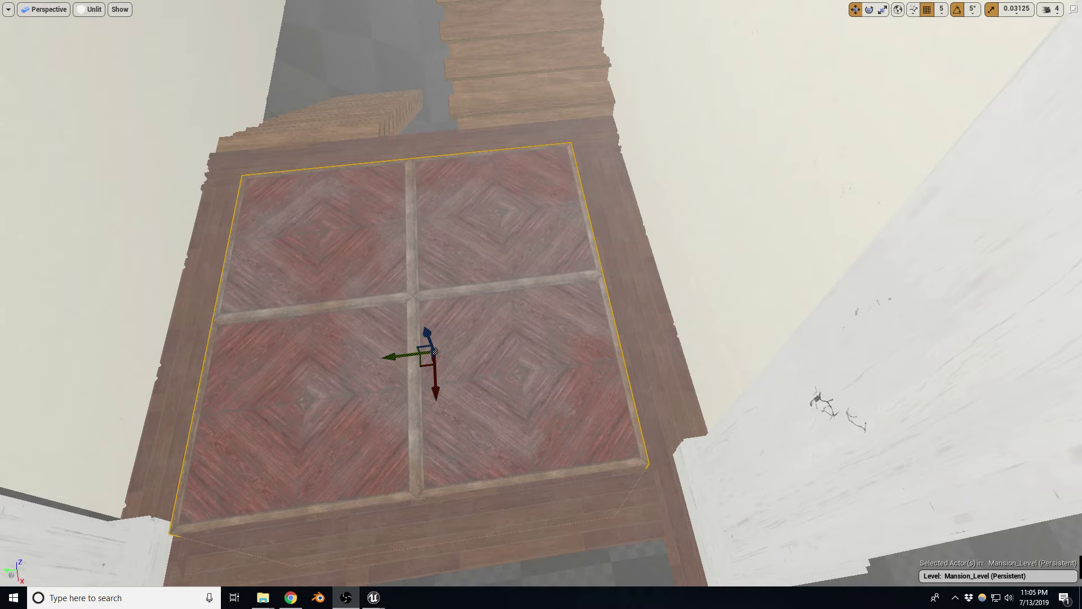
key(alt+Tab)
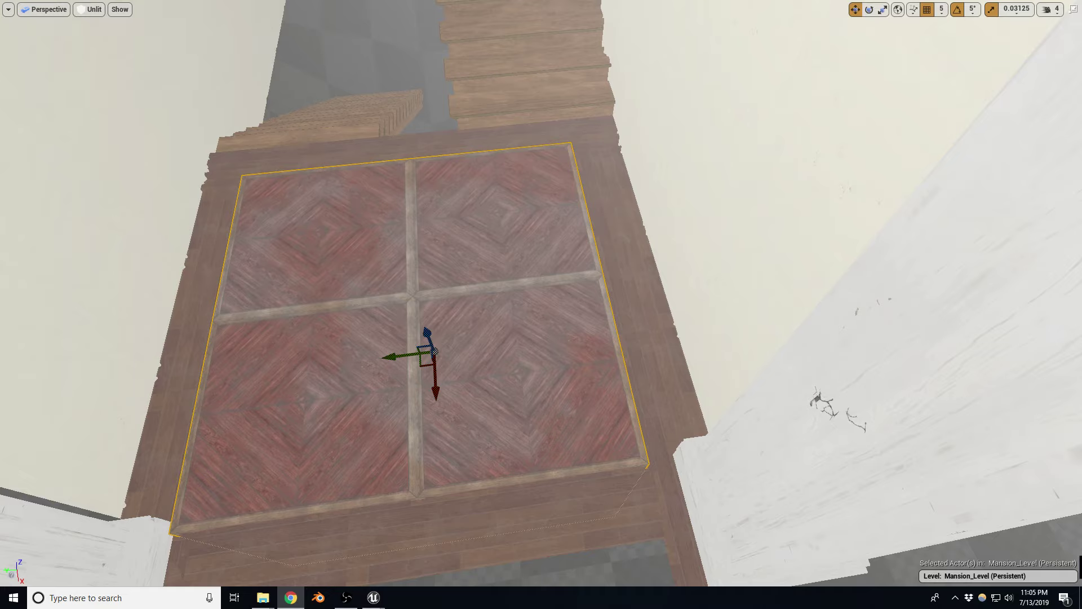
key(alt+Tab)
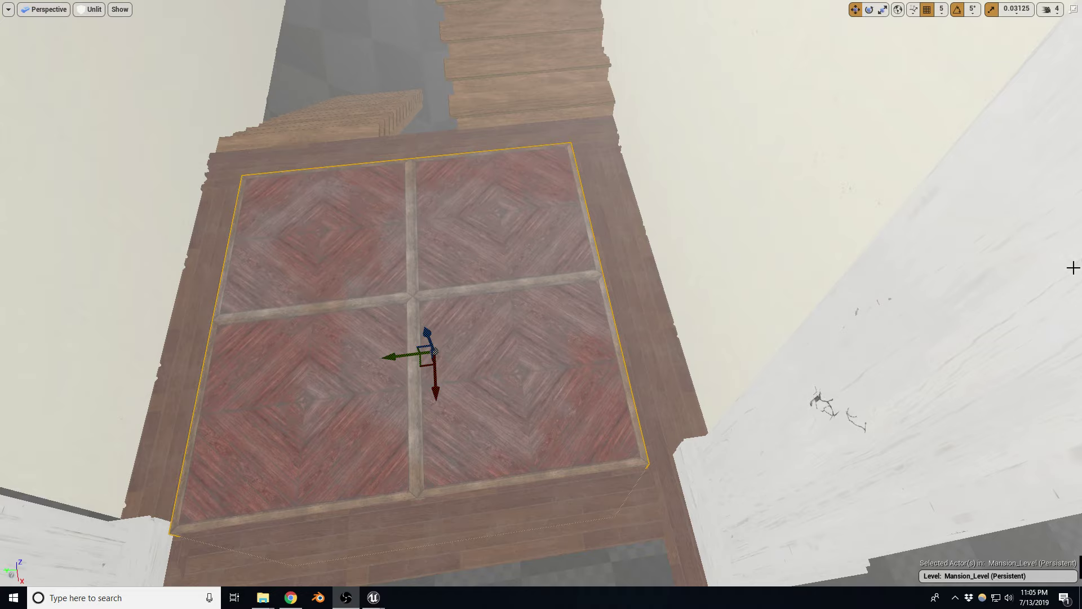
key(alt+Tab)
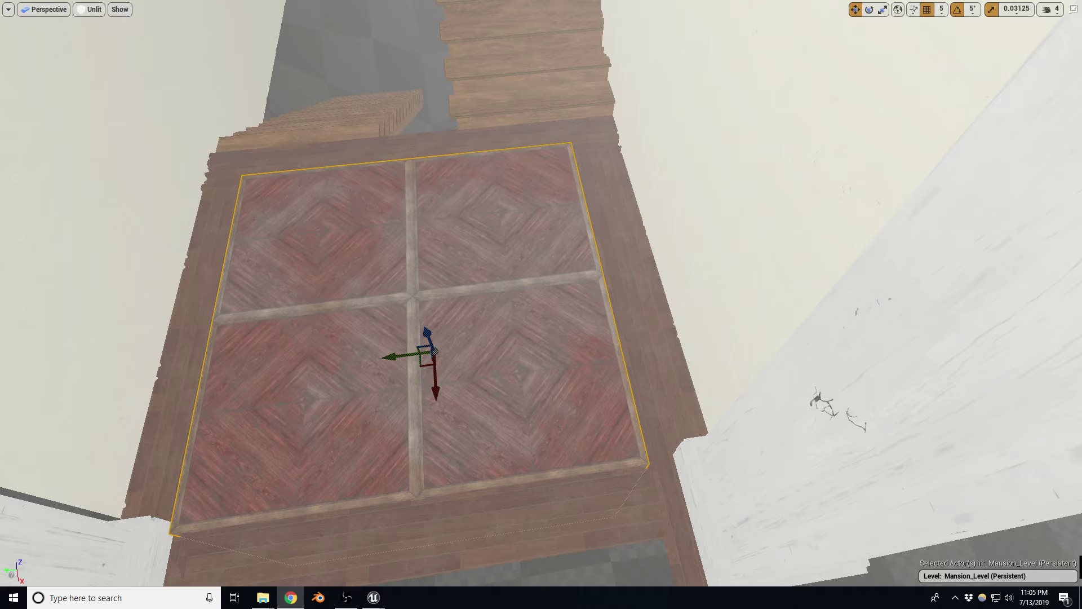
key(XF86AudioRaiseVolume)
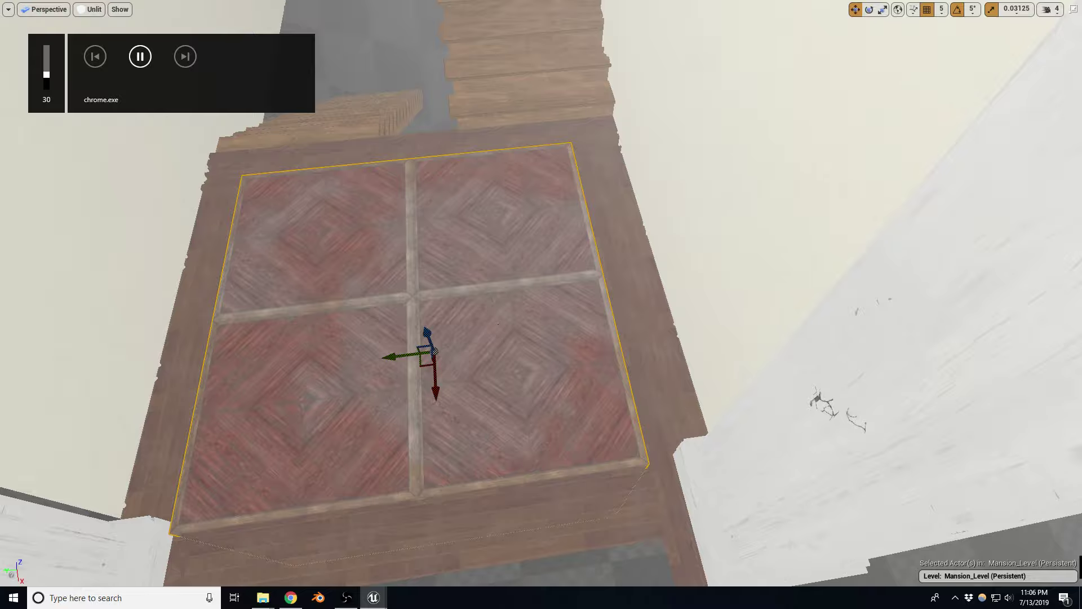
drag(449, 343, 507, 326)
Restore the lit view, then select the light above the floor and frame it.
key(alt+4)
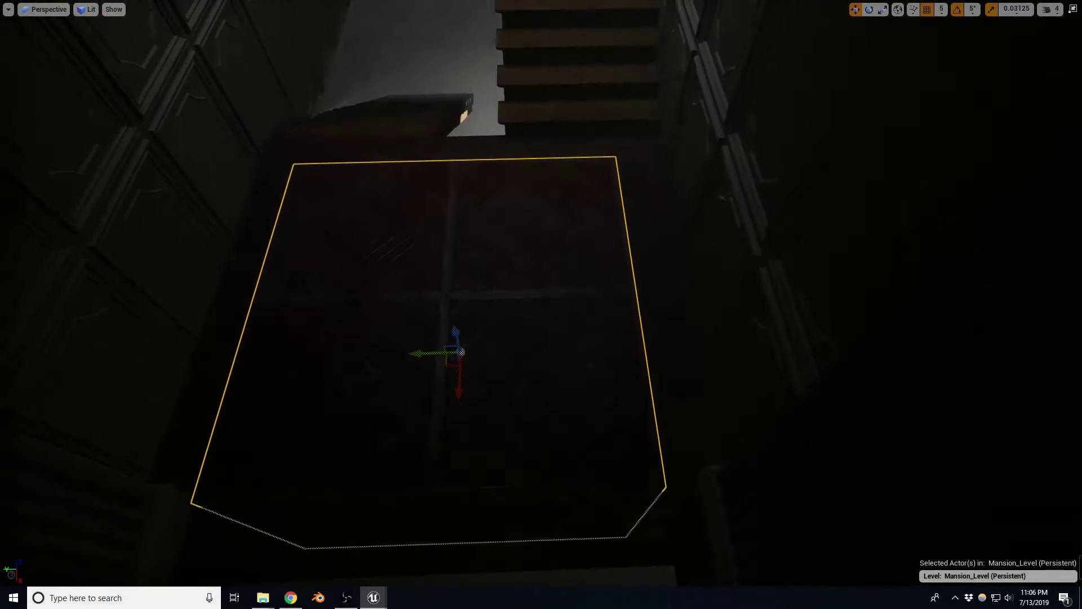
right_drag(500, 335, 485, 316)
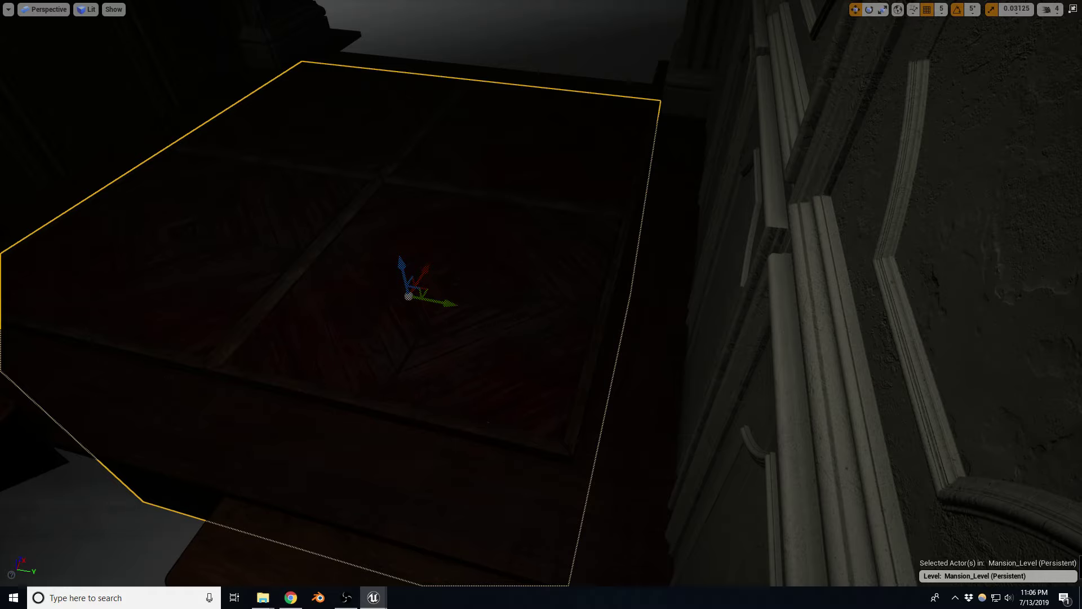
click(332, 120)
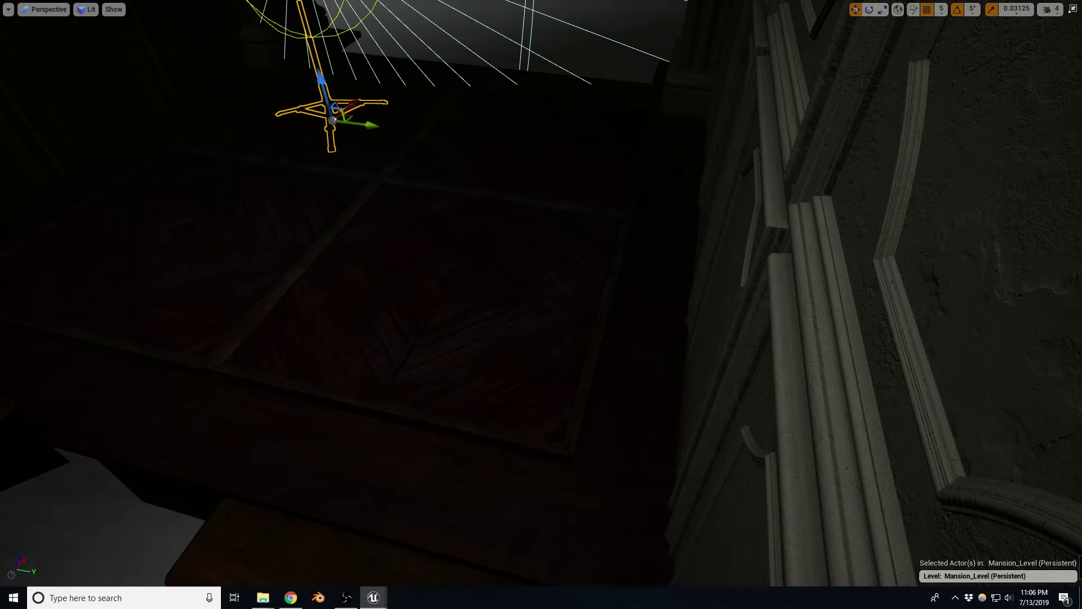
key(f)
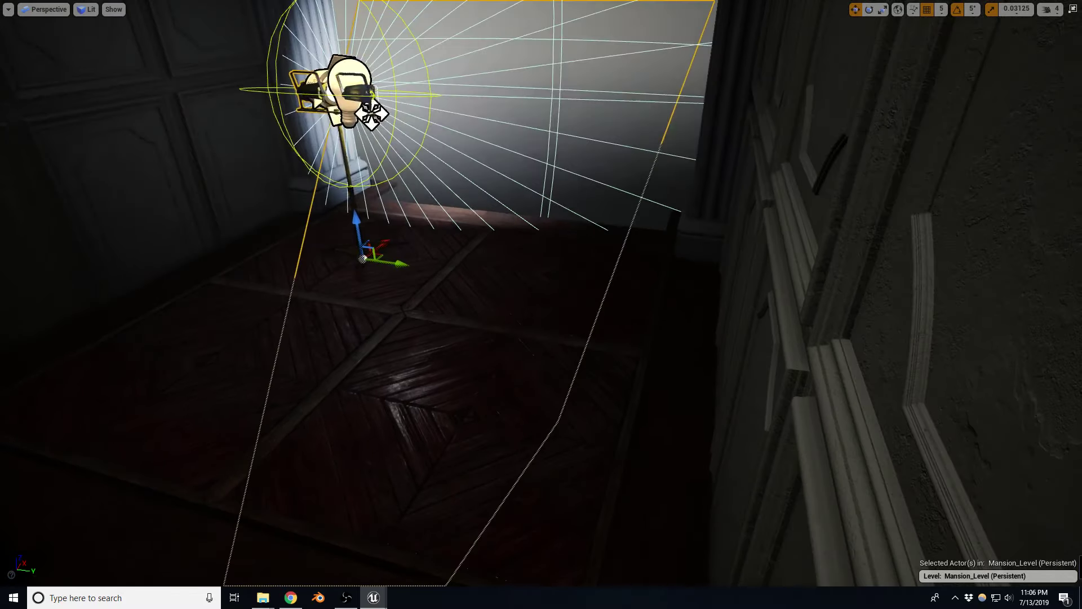
Rotate the light about 100°, move it left, rotate another 10°, then deselect it.
key(e)
drag(378, 307, 486, 295)
key(w)
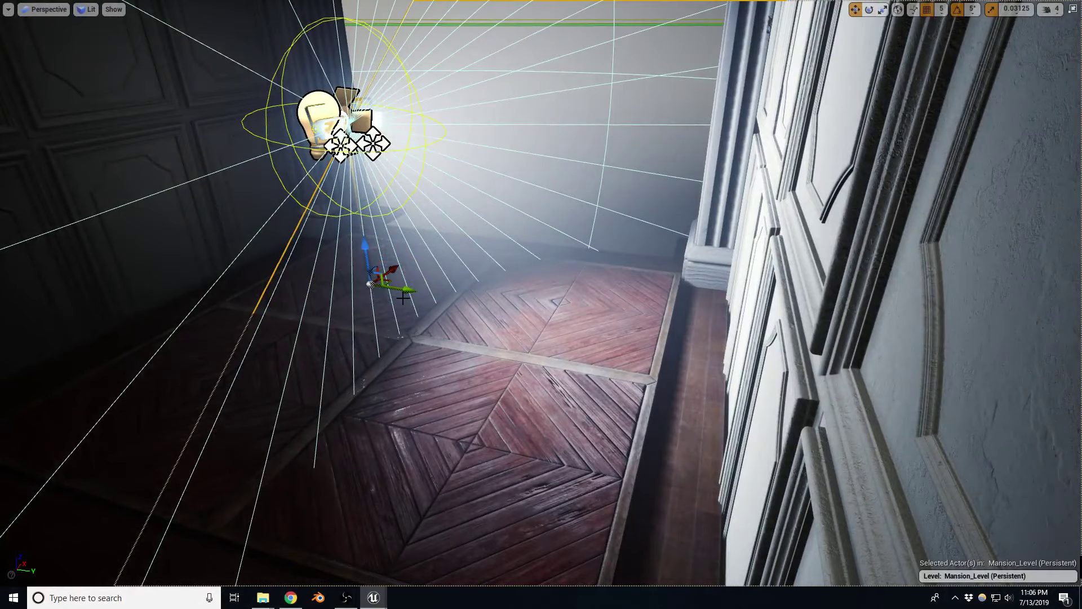
drag(382, 283, 309, 244)
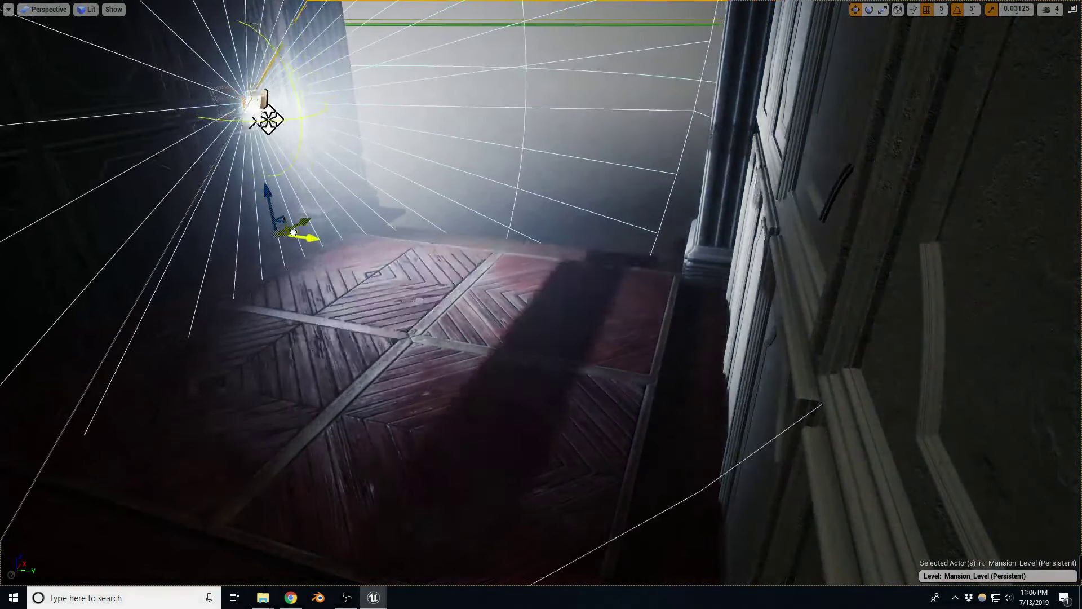
key(e)
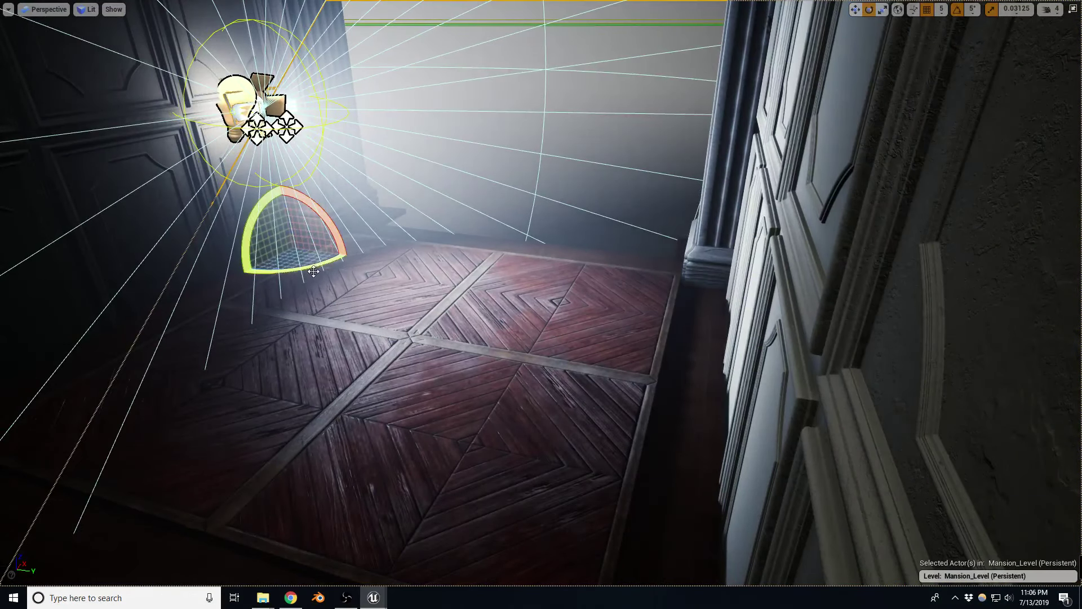
drag(309, 244, 339, 228)
scroll(452, 301, down, 5)
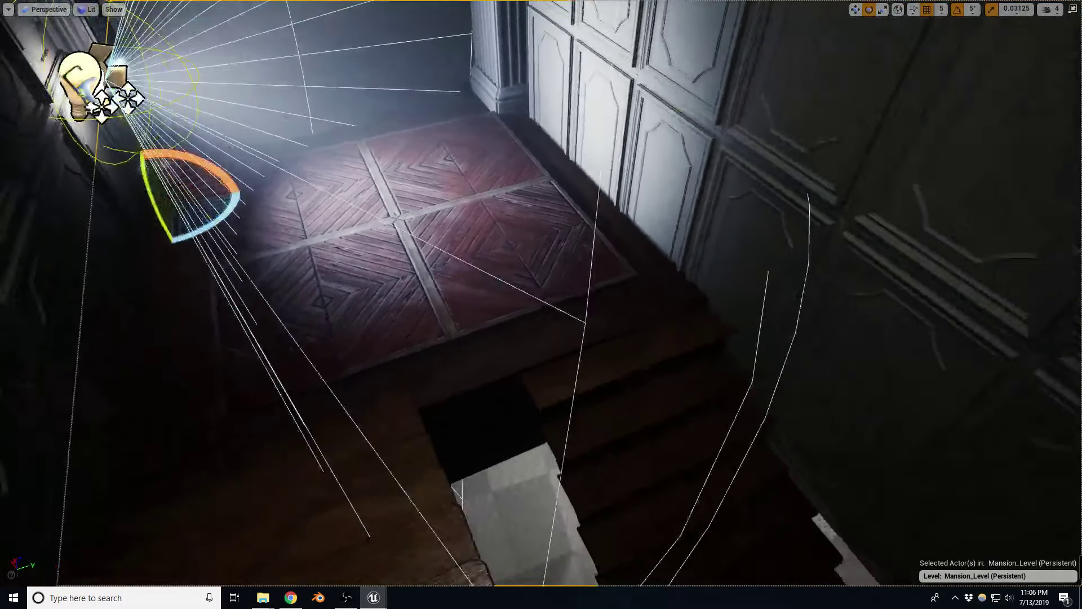
key(Escape)
right_drag(452, 302, 361, 259)
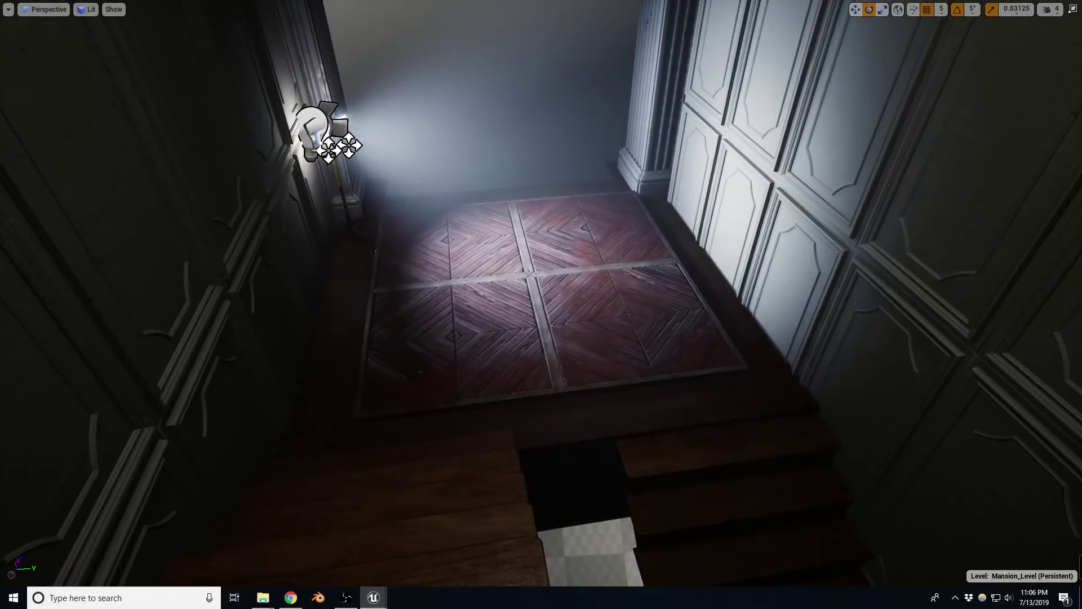
Select the parquet floor box and lower it slightly.
right_click(488, 326)
key(Escape)
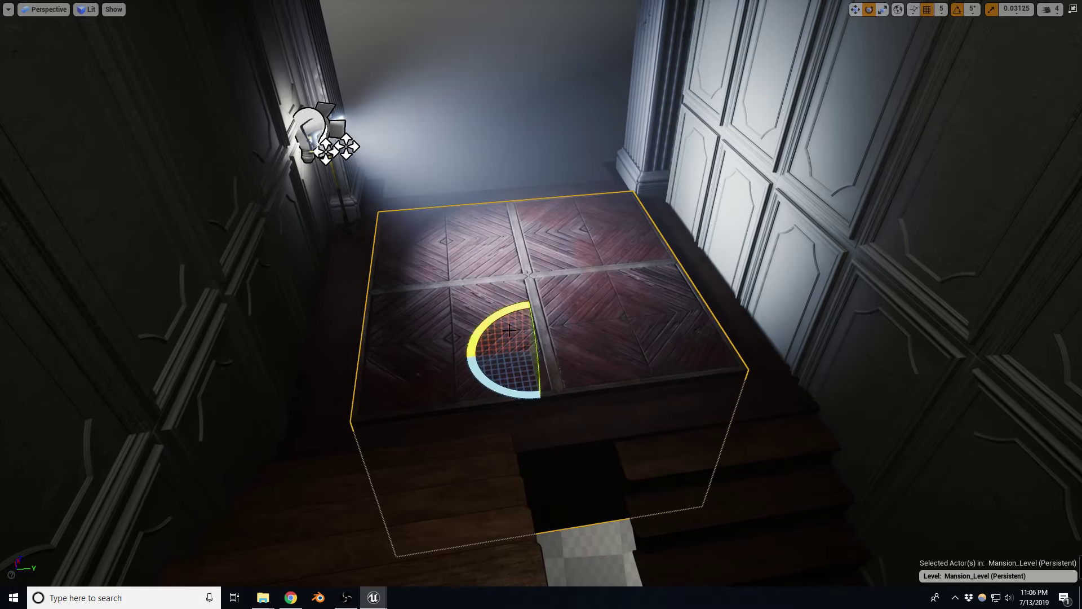
right_drag(489, 325, 451, 322)
scroll(541, 304, up, 5)
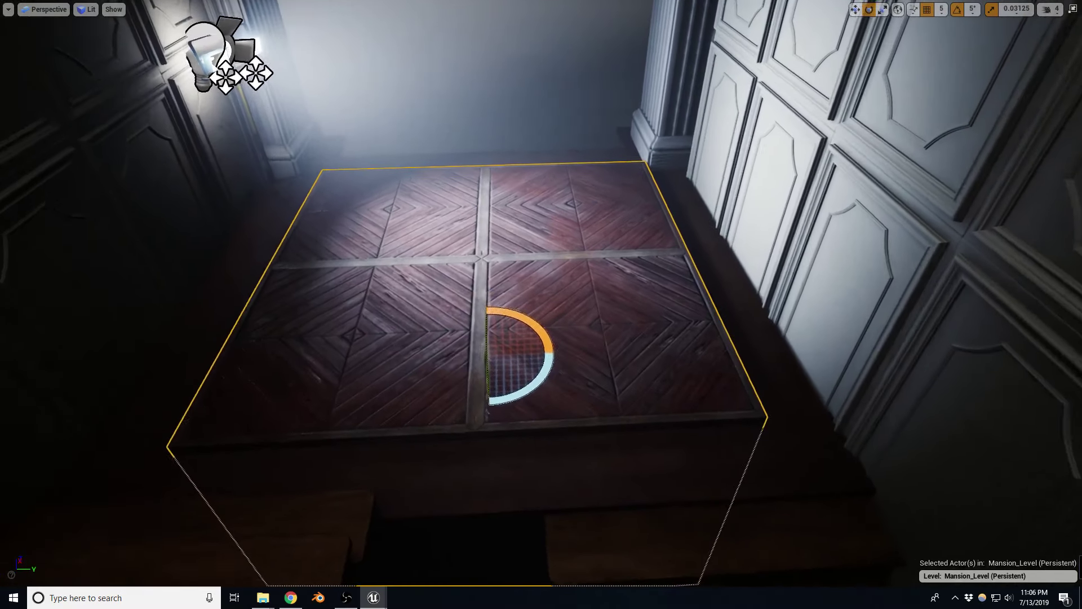
key(w)
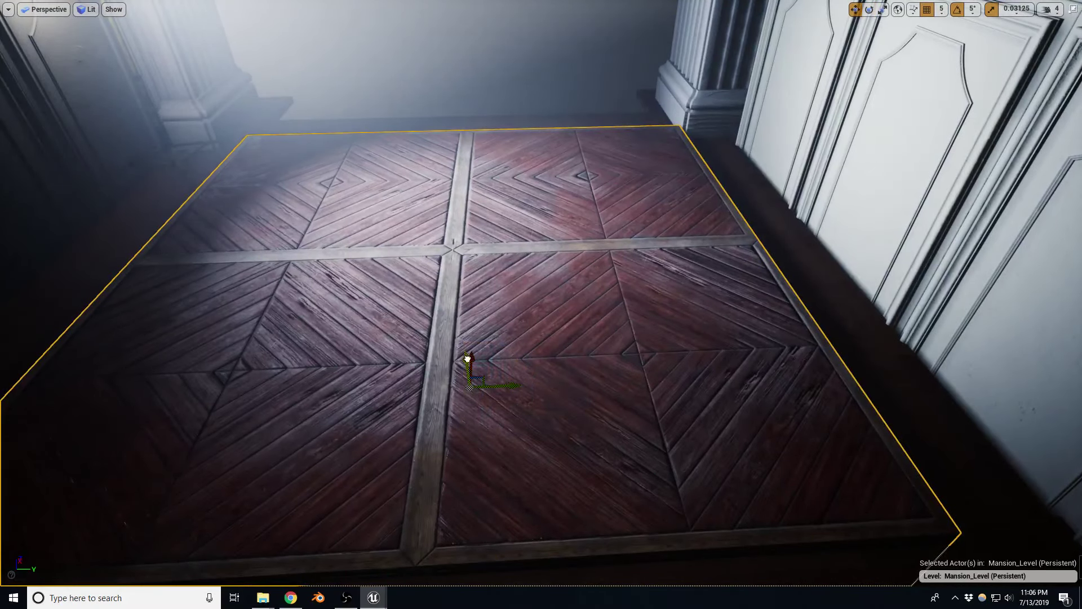
drag(468, 358, 429, 338)
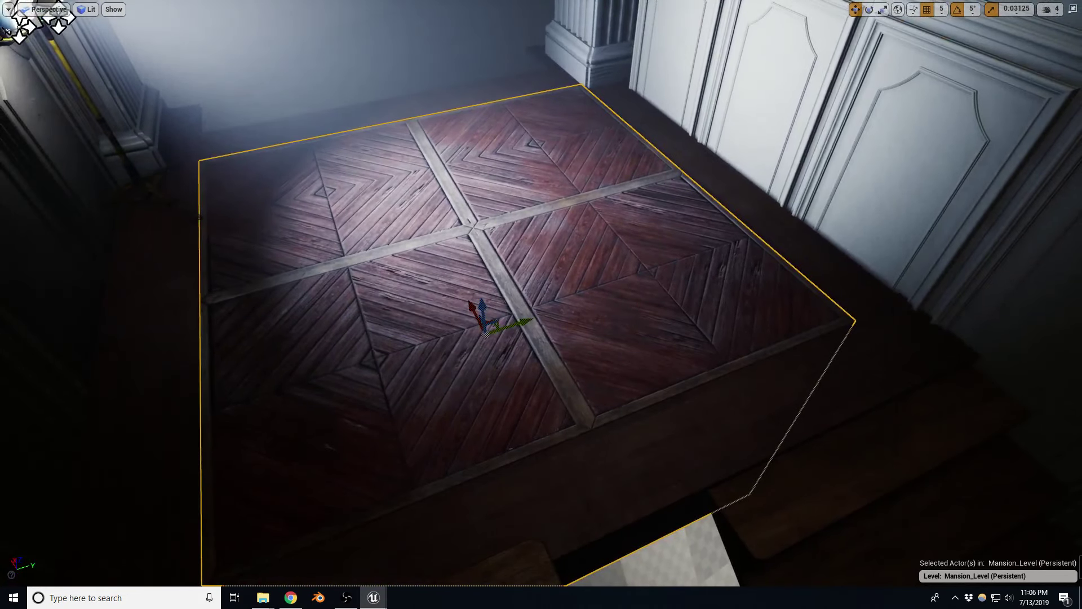
Inspect the floor box from several angles in wireframe, unlit and lit modes.
alt+drag(647, 342, 648, 340)
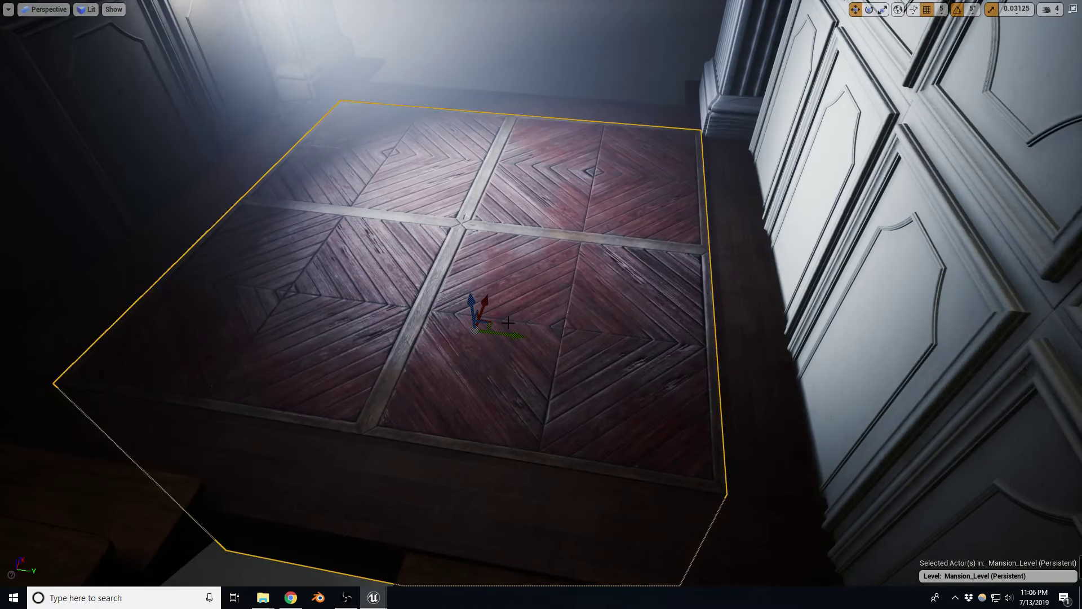
alt+drag(492, 305, 496, 338)
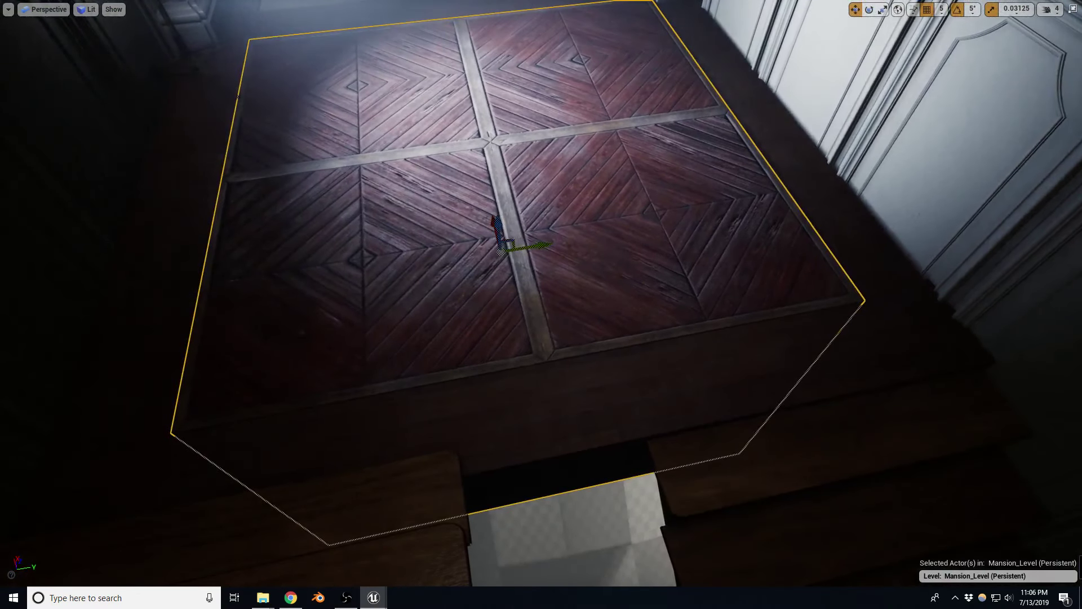
alt+drag(633, 269, 733, 265)
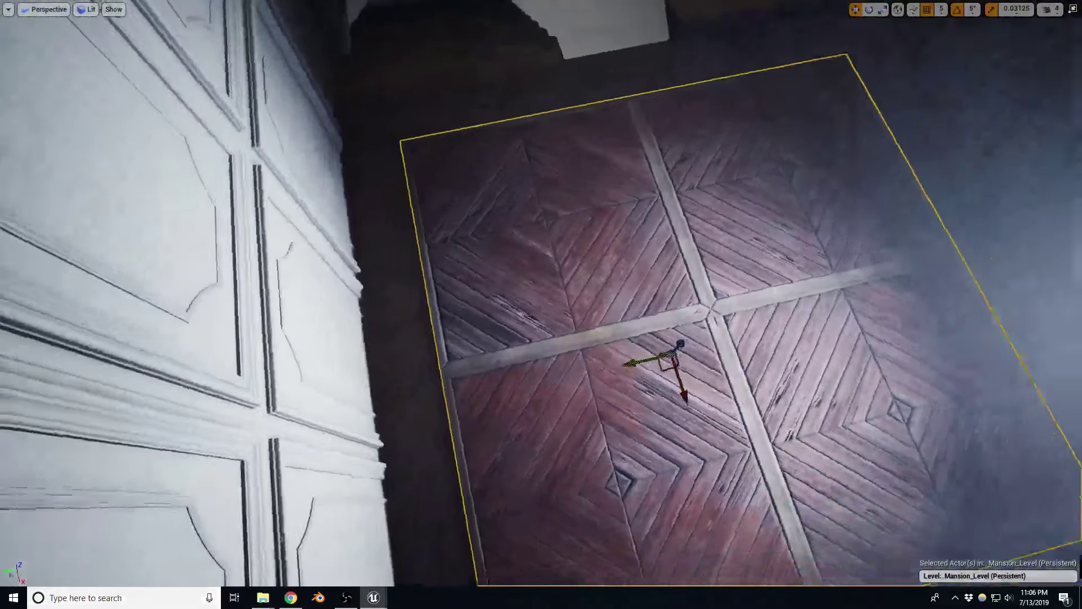
alt+drag(618, 235, 699, 243)
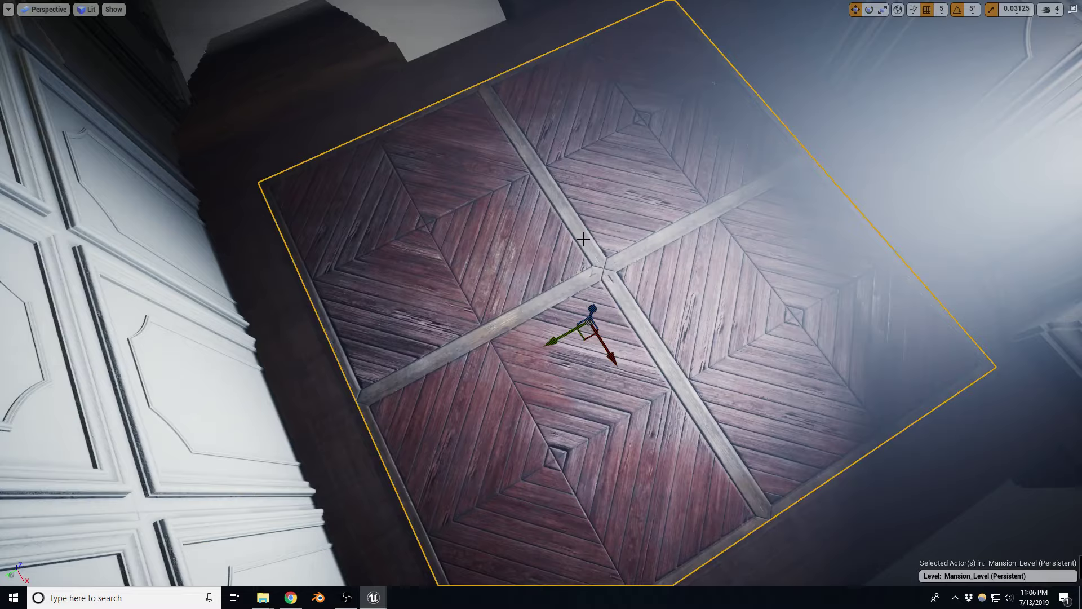
key(alt+2)
key(alt+3)
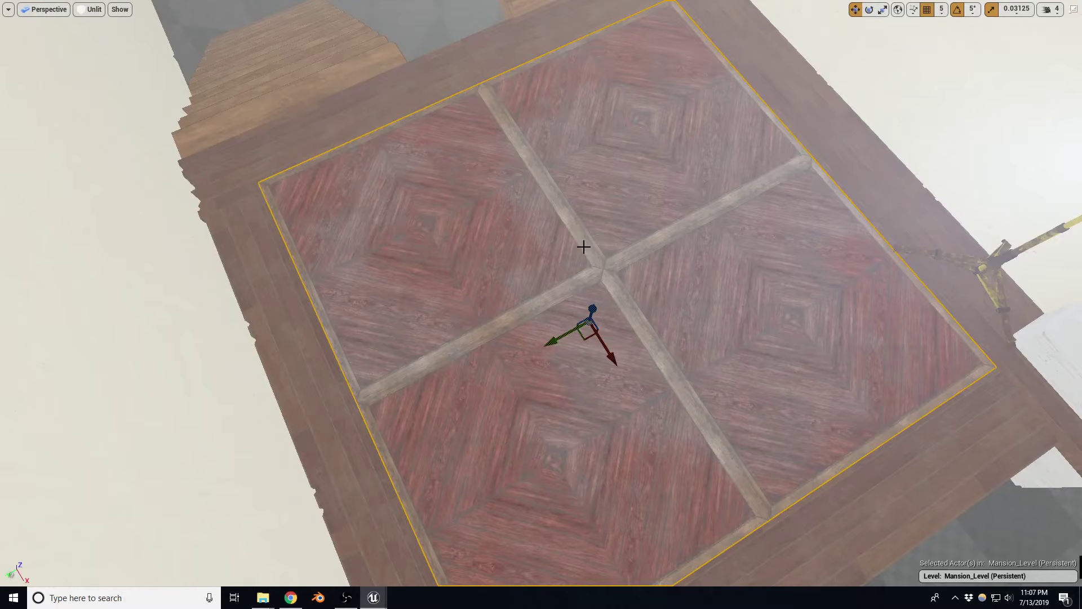
key(alt+4)
mouse_move(584, 247)
alt+mouse_down()
mouse_move(620, 242)
mouse_move(631, 215)
alt+mouse_up()
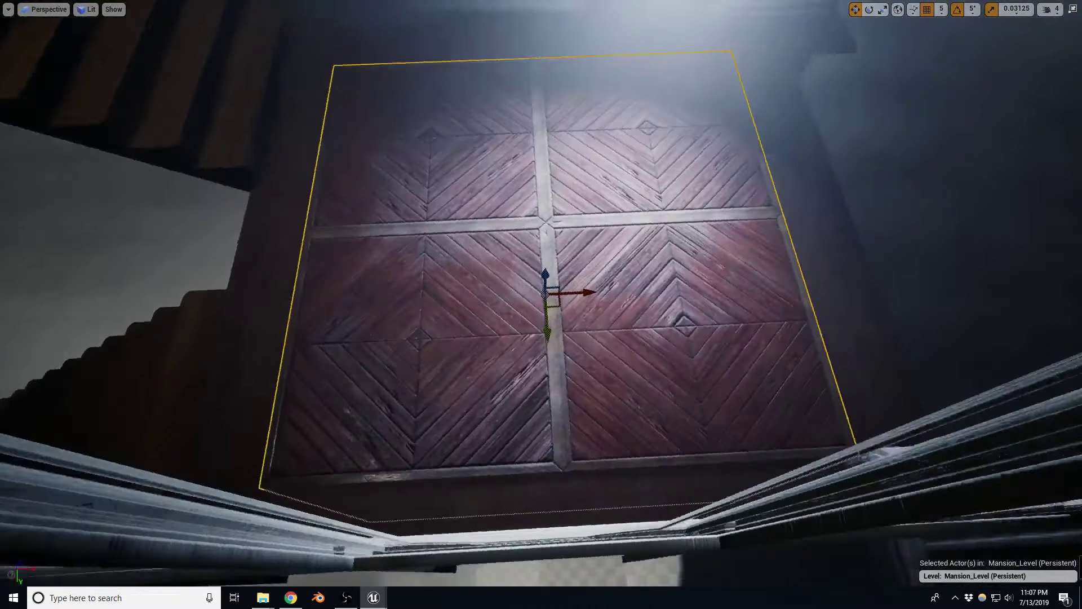
alt+drag(618, 279, 671, 259)
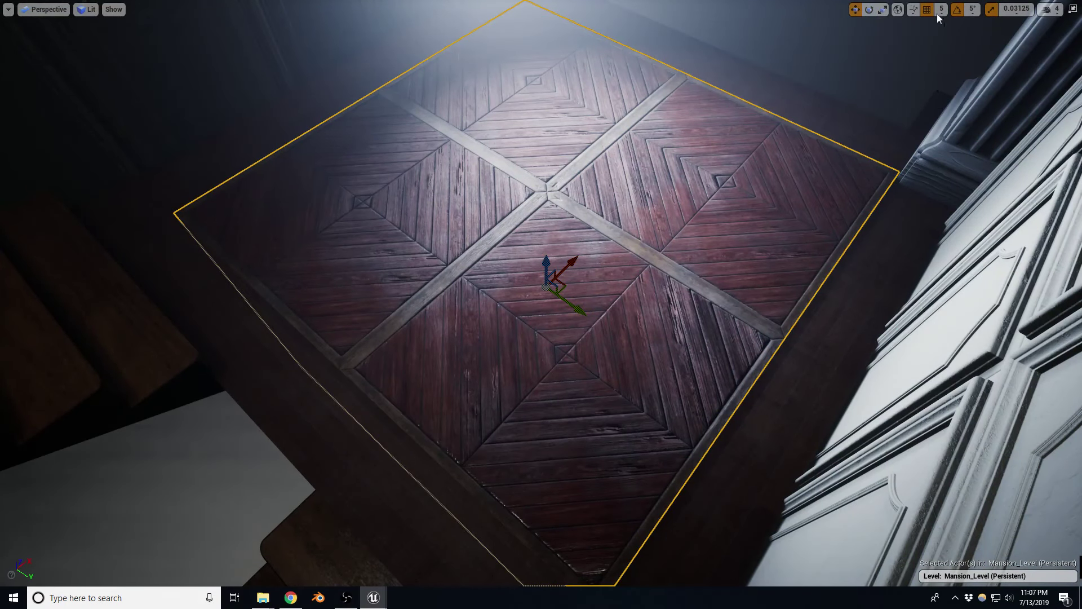
Rescale the parquet floor panel to fit, then nudge it slightly left.
key(r)
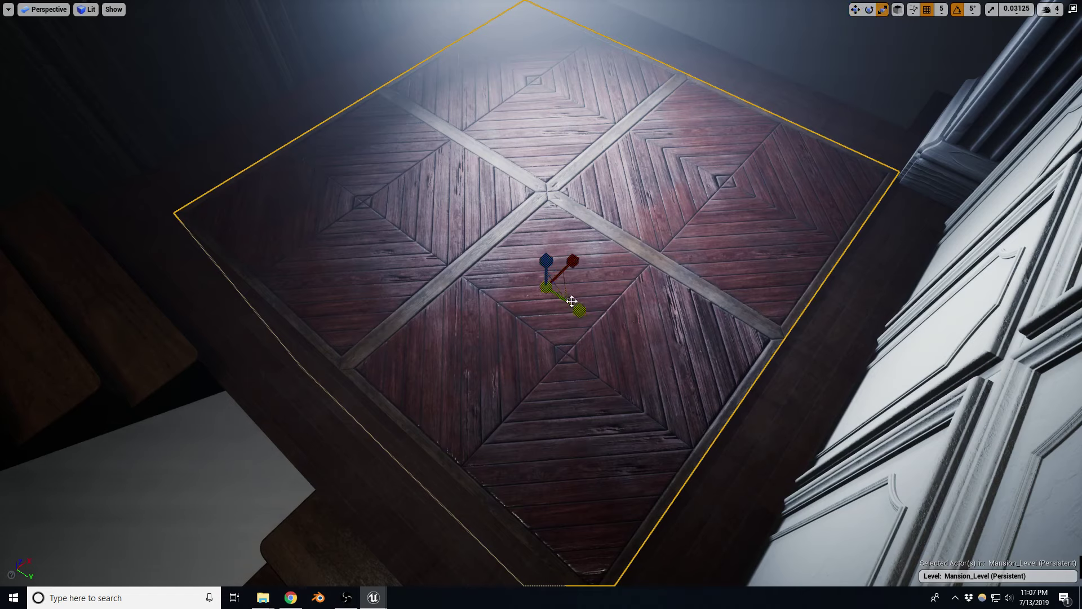
drag(566, 285, 558, 293)
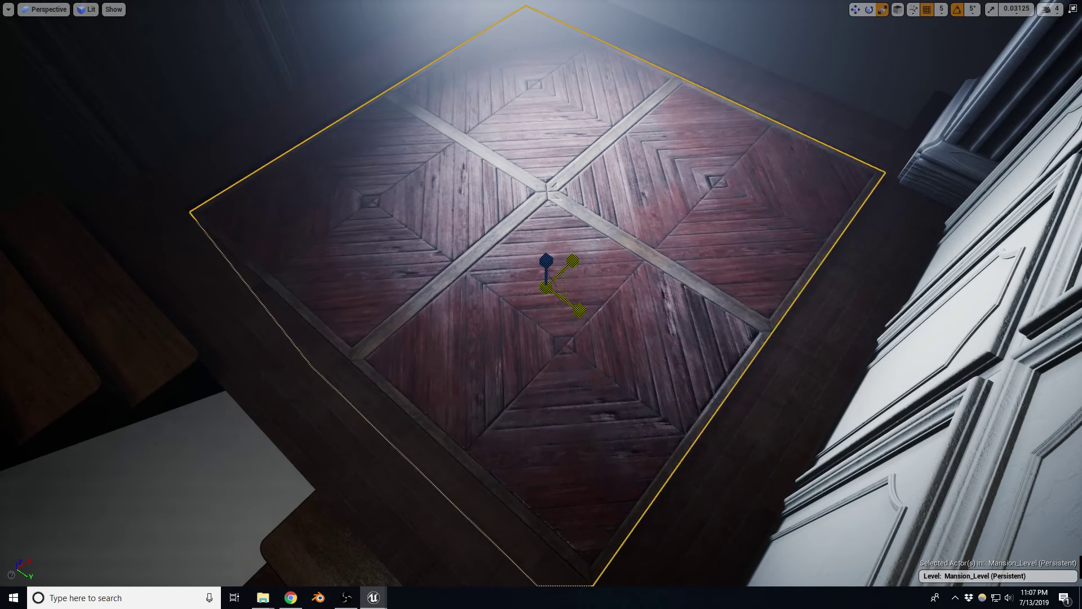
drag(558, 293, 654, 299)
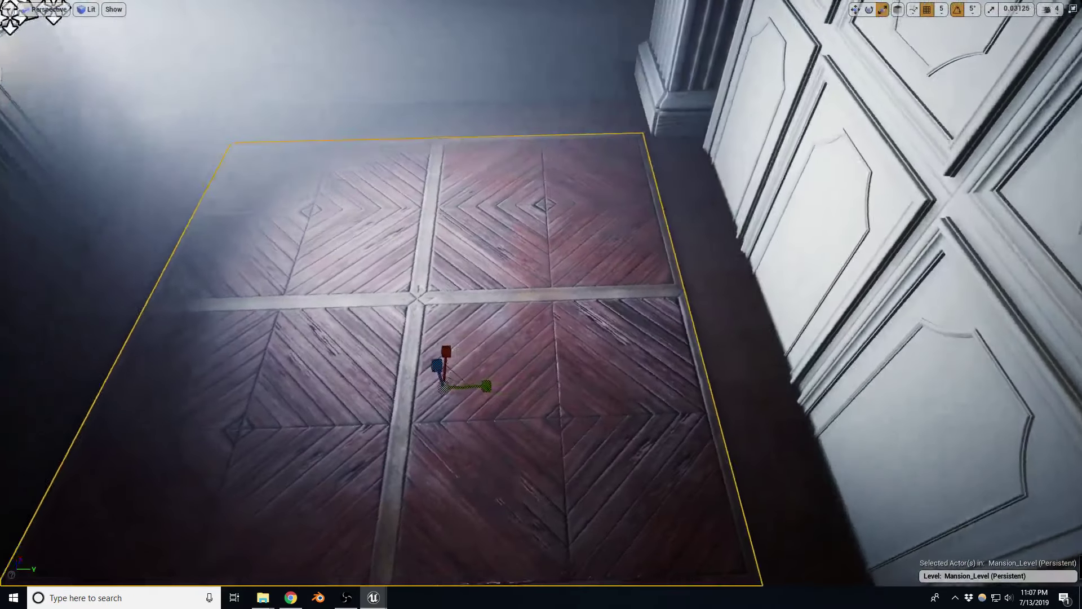
key(w)
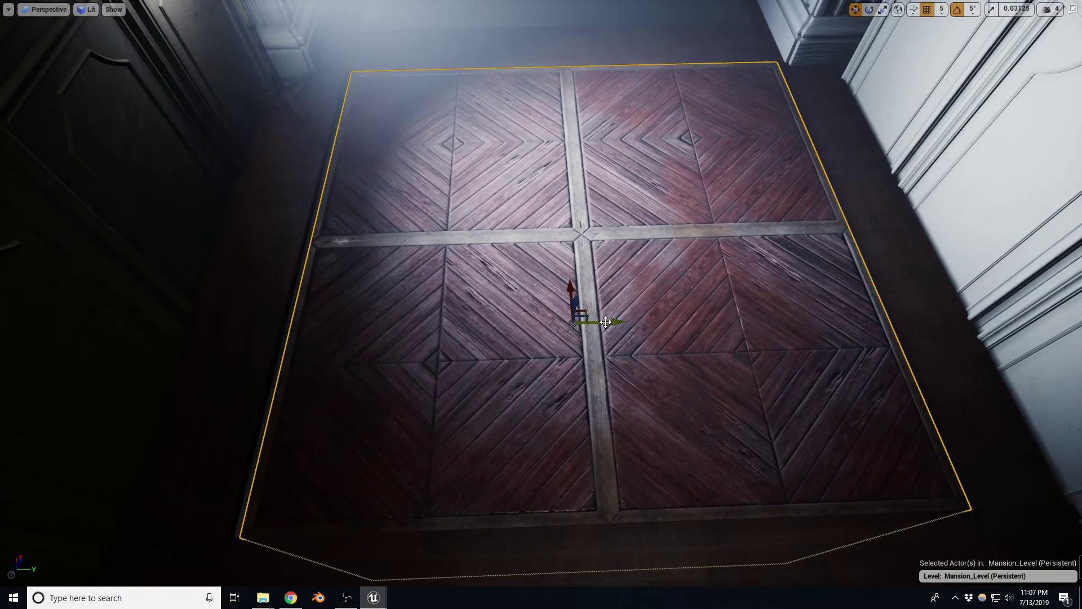
drag(603, 322, 665, 316)
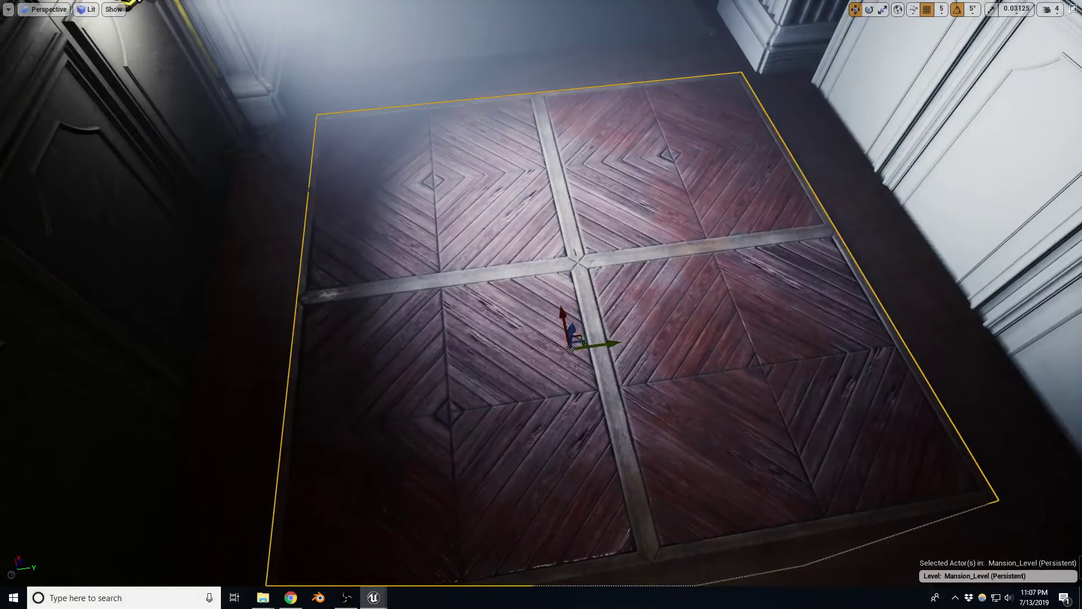
Review the whole landing from above, then select the floor trim strip in front.
key(Escape)
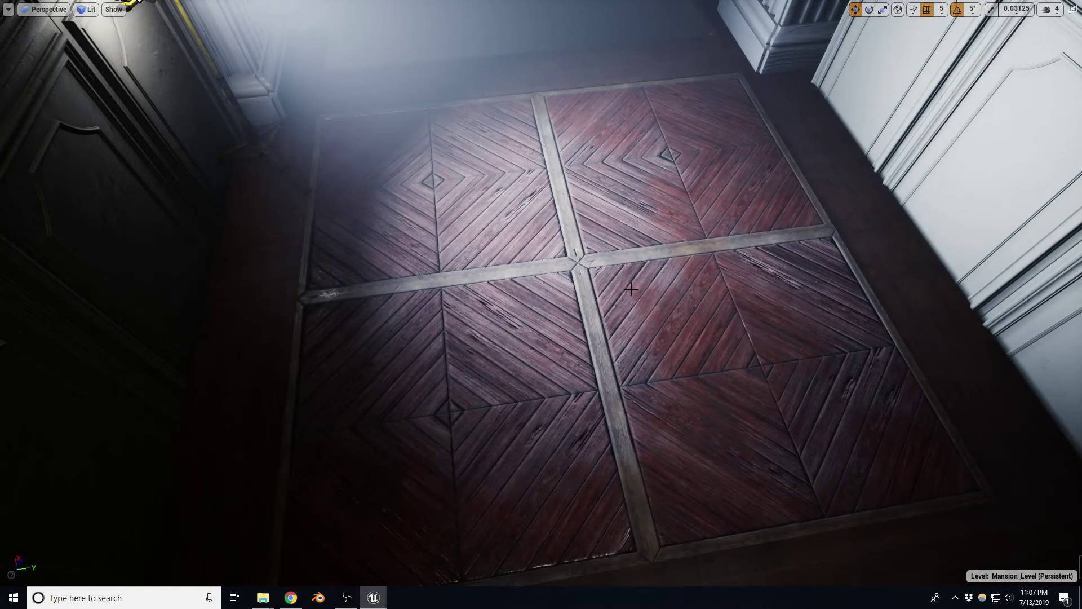
right_drag(631, 289, 631, 271)
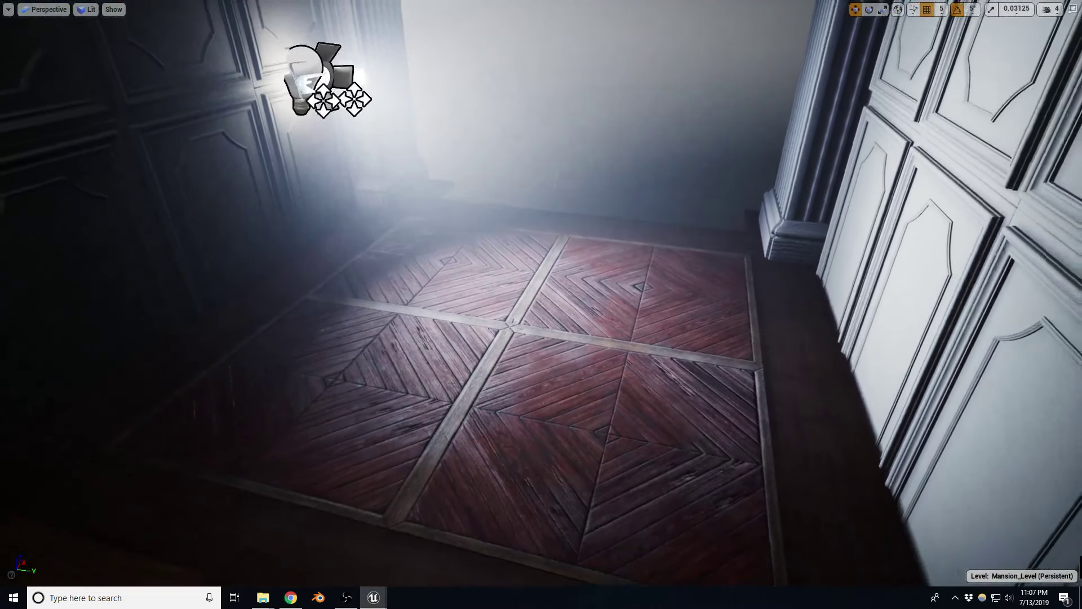
right_drag(625, 348, 625, 347)
click(603, 354)
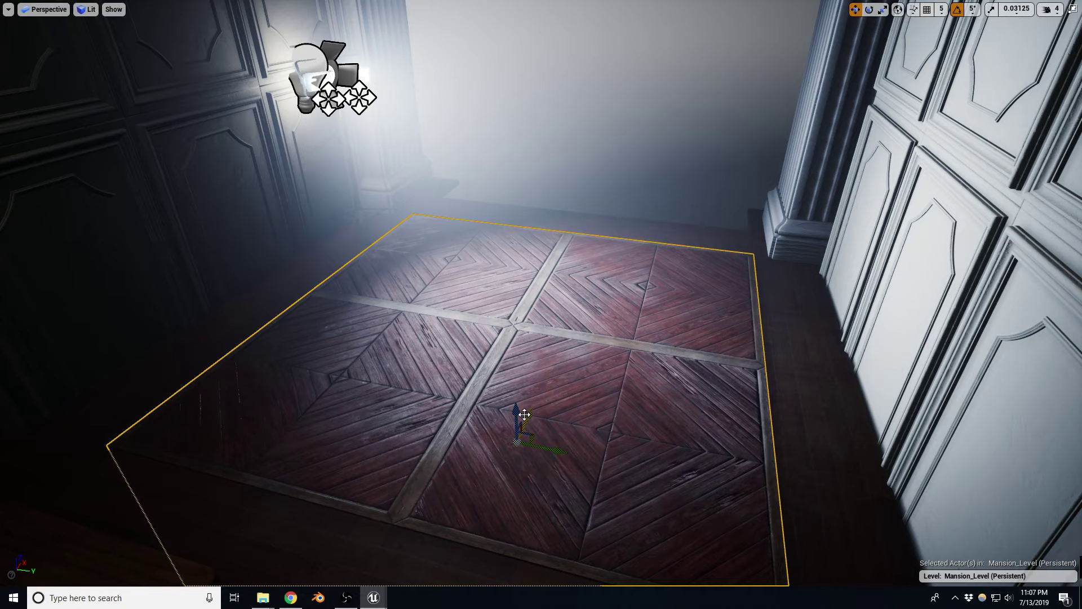
right_drag(516, 416, 597, 429)
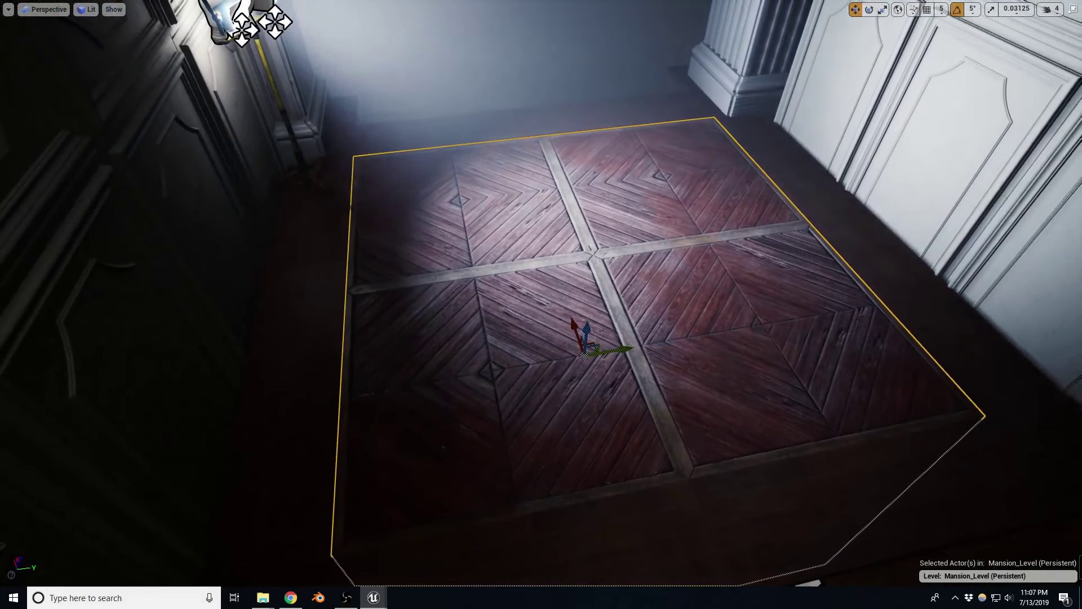
right_drag(598, 428, 609, 338)
key(Escape)
click(505, 431)
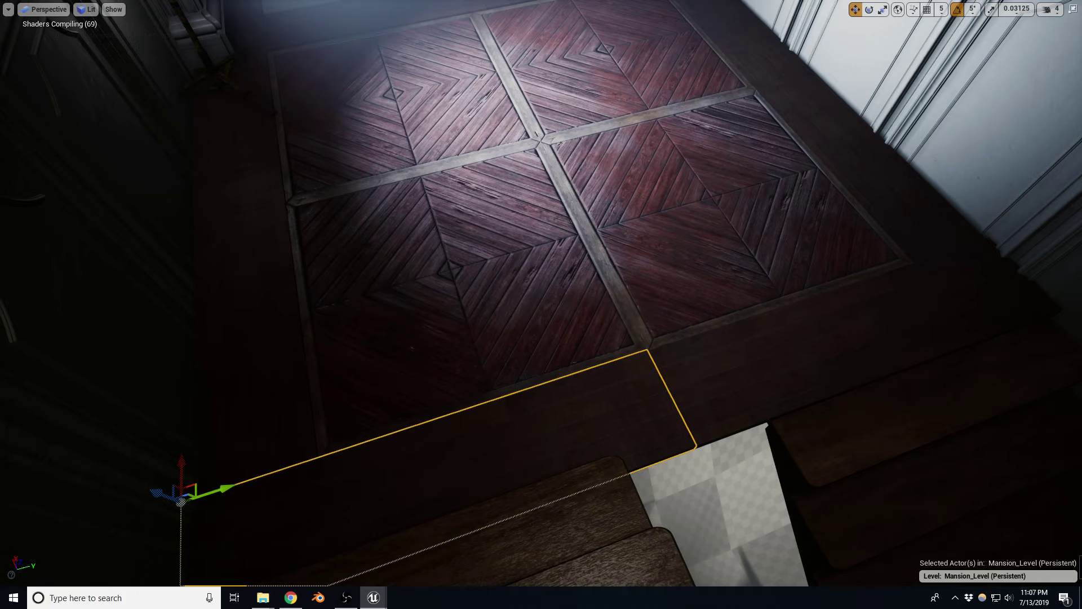
Select the large parquet floor and leave fullscreen with F11 to show the Details panel.
click(275, 111)
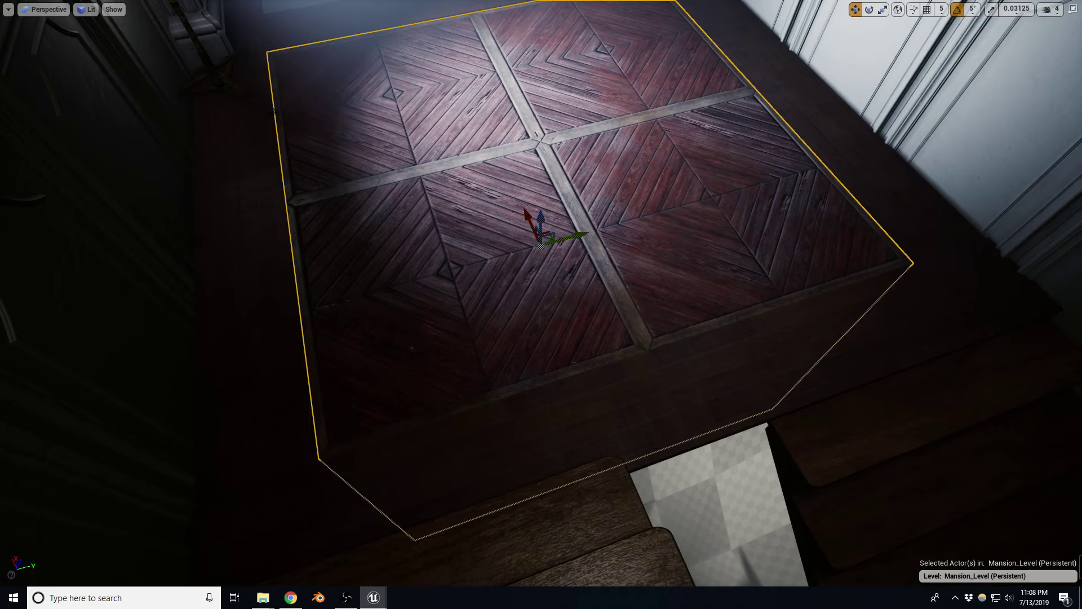
scroll(430, 234, down, 3)
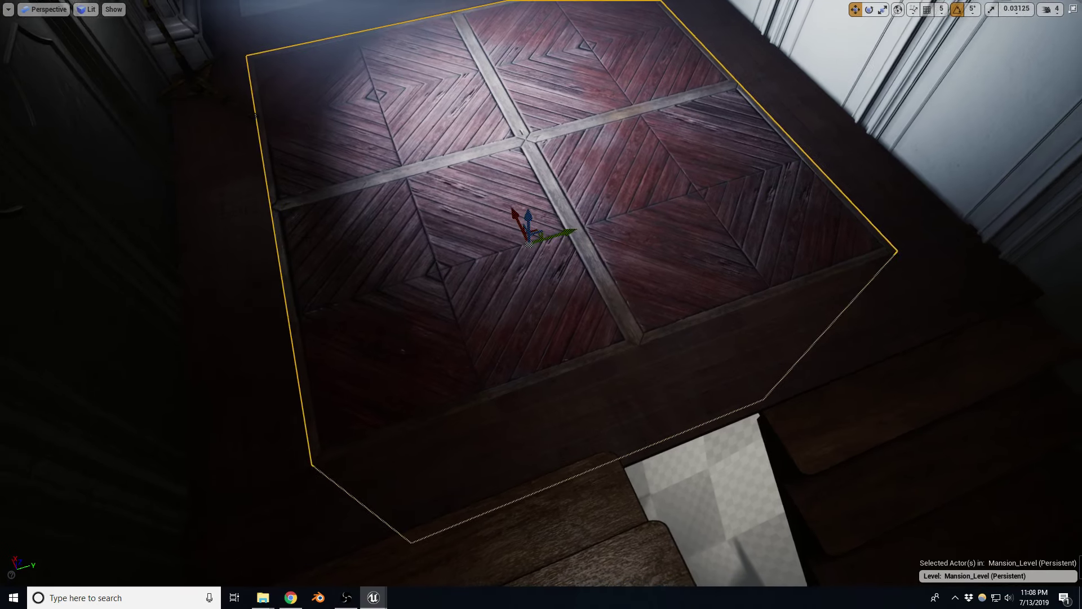
key(F11)
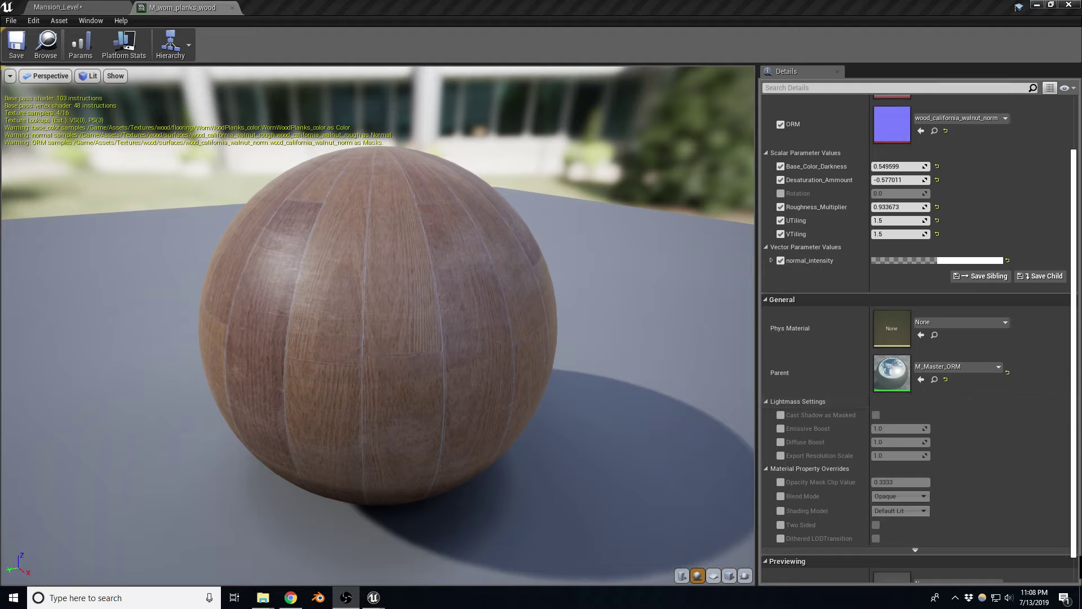
Switch M_worn_planks_wood to a different parent material.
key(alt+Tab)
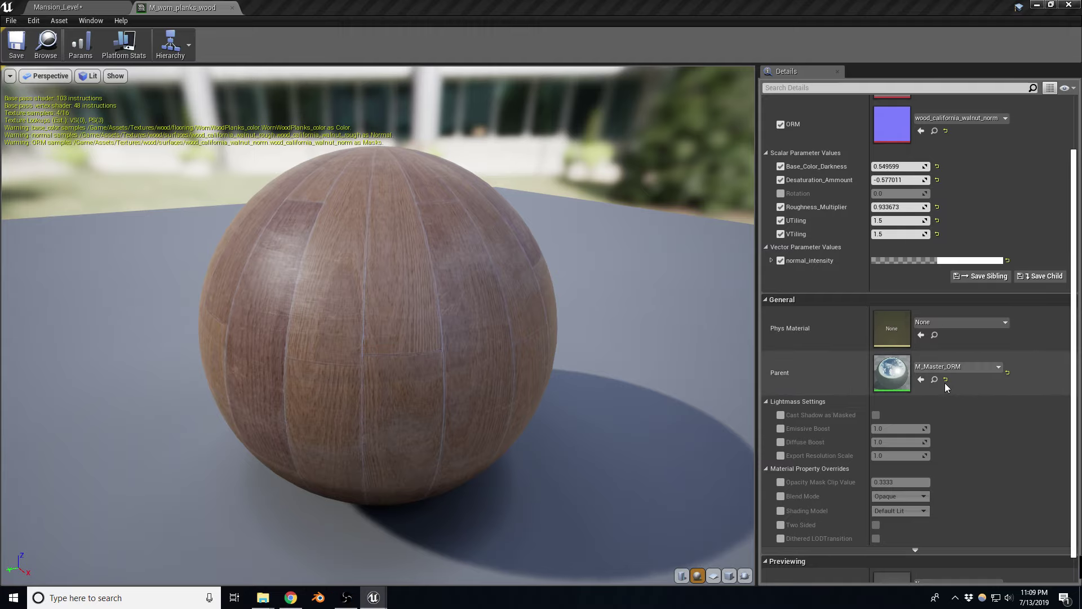
click(921, 380)
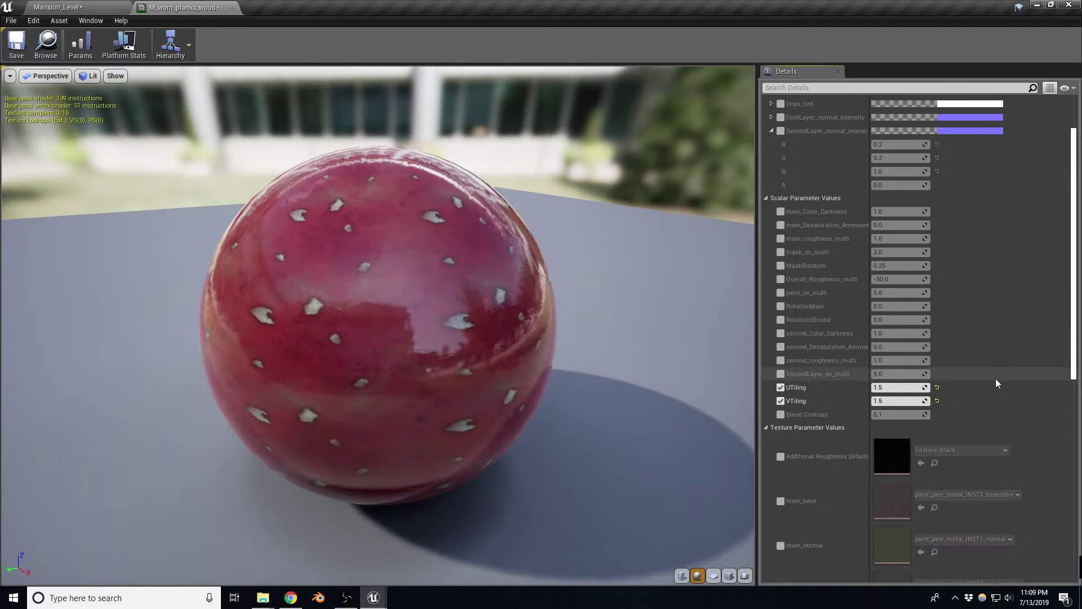
scroll(994, 377, up, 3)
scroll(973, 363, down, 10)
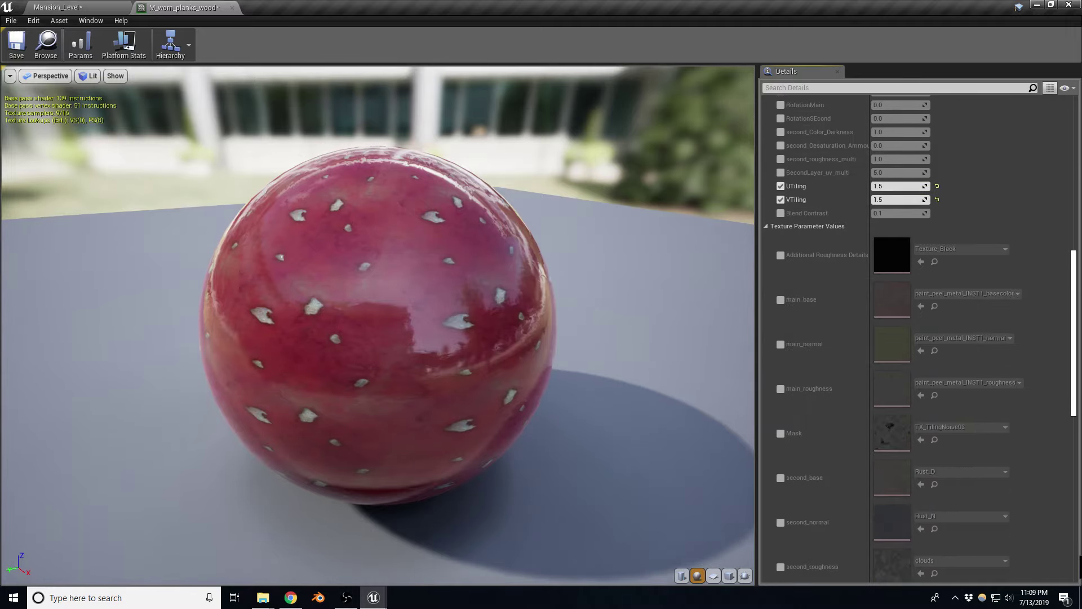
Enable the base, normal and roughness texture overrides for both main and second layers.
click(781, 299)
click(781, 344)
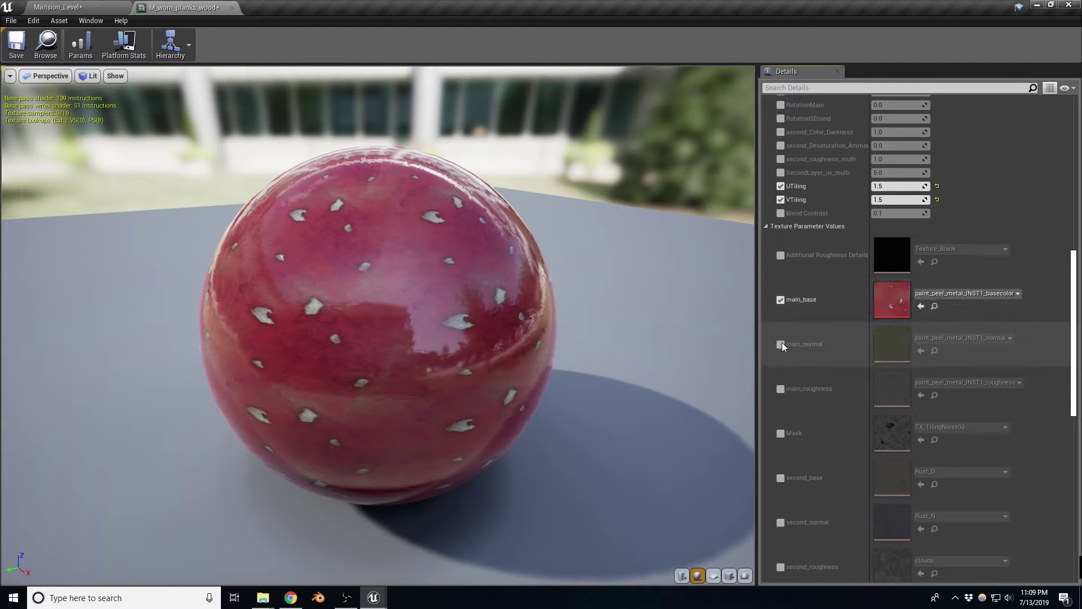
scroll(787, 334, down, 2)
click(781, 334)
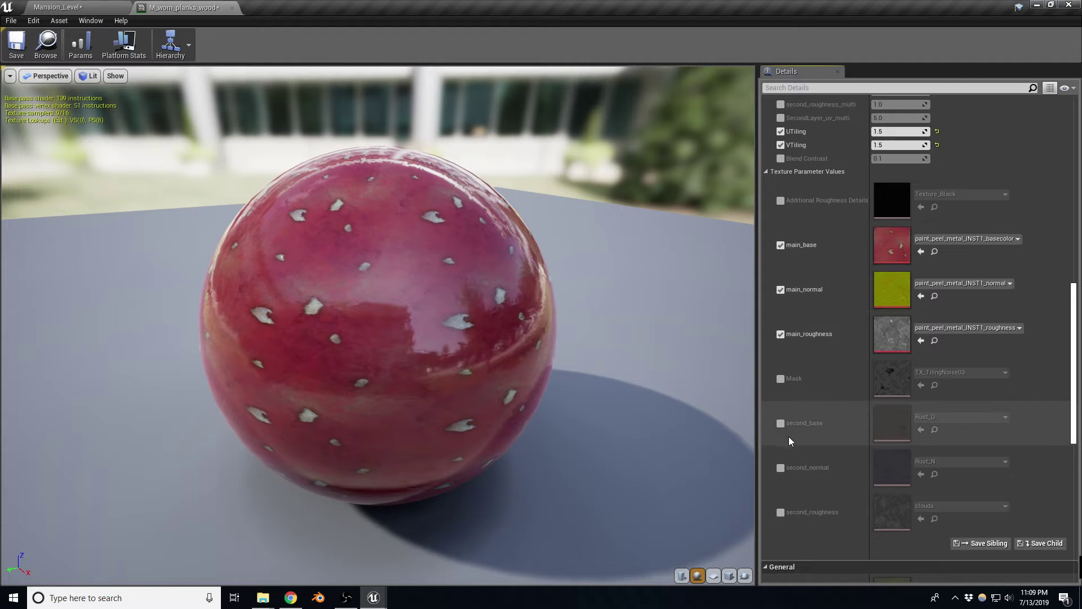
click(781, 424)
click(781, 468)
click(781, 512)
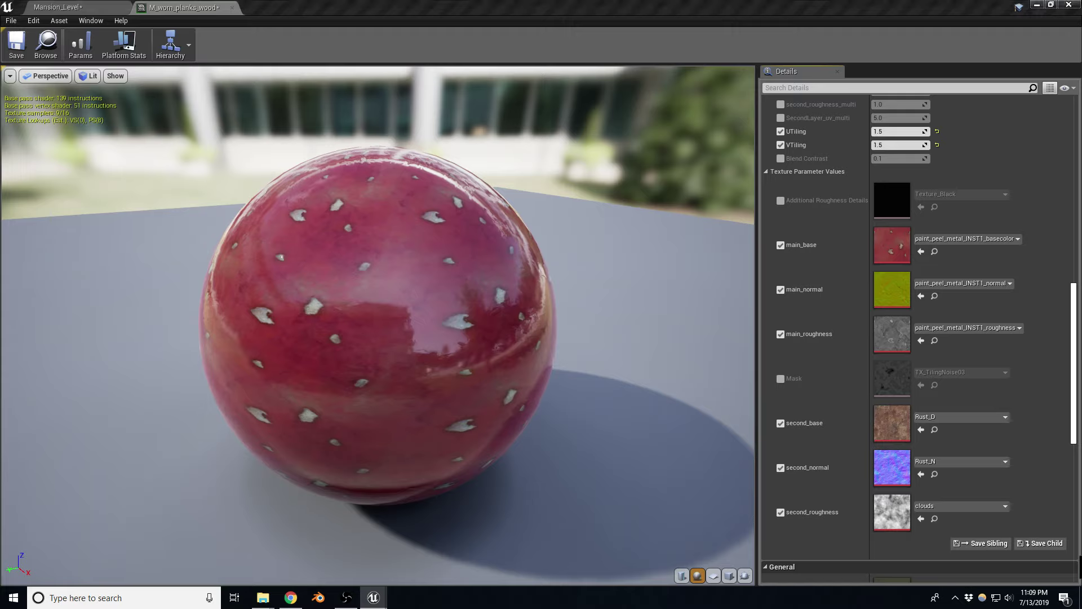
Assign WornWoodPlanks_color to both base slots and WornWoodPlanks_normal to both normal slots.
click(921, 252)
click(921, 430)
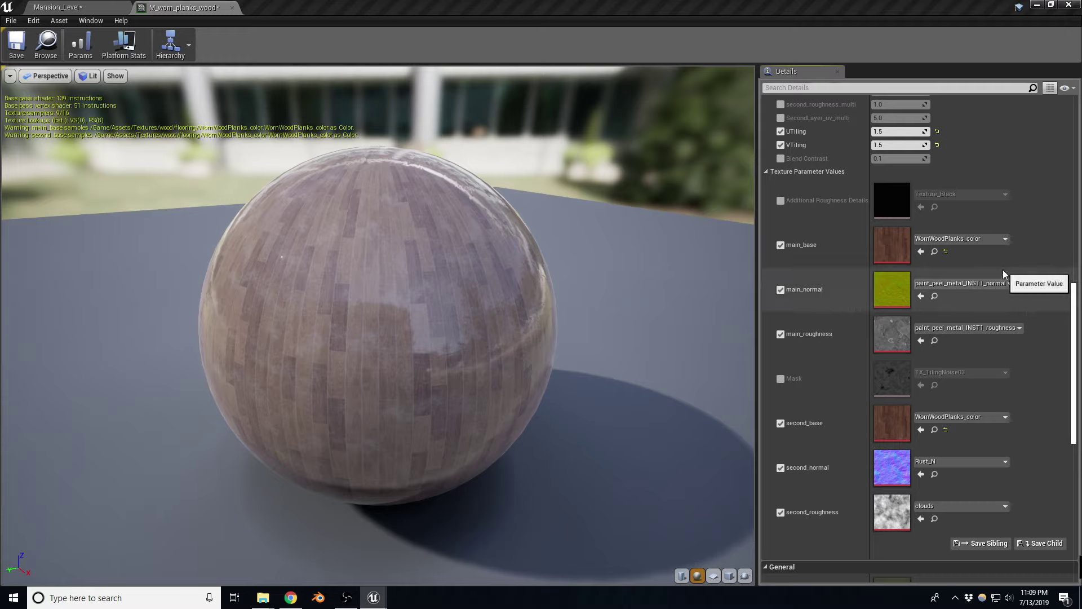
click(921, 297)
click(922, 474)
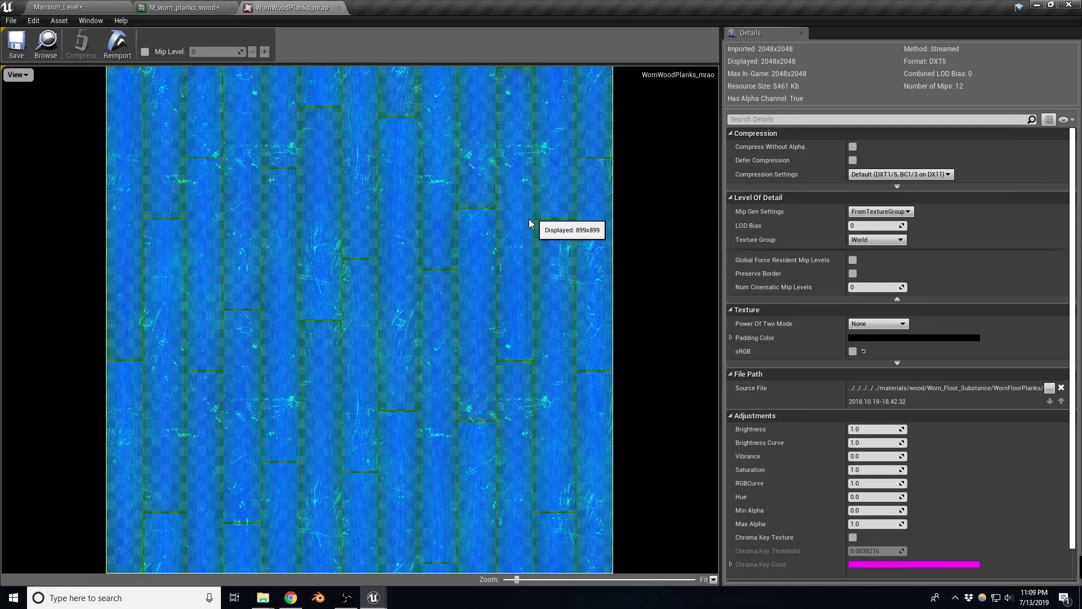
Hide the alpha, green, blue and red channels in the WornWoodPlanks_mrao preview one by one.
click(18, 75)
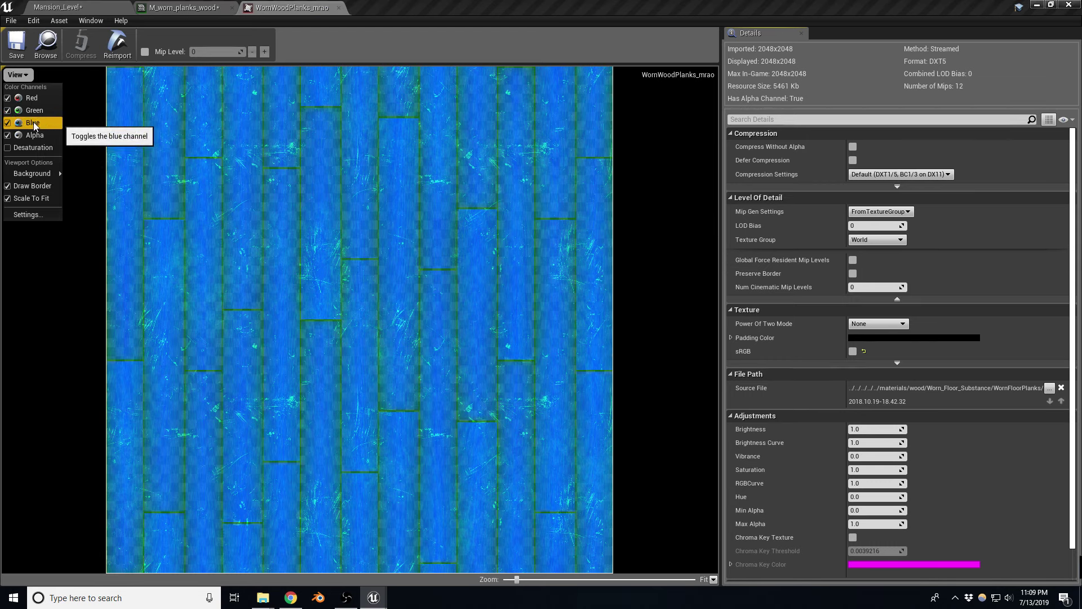
click(26, 134)
click(22, 75)
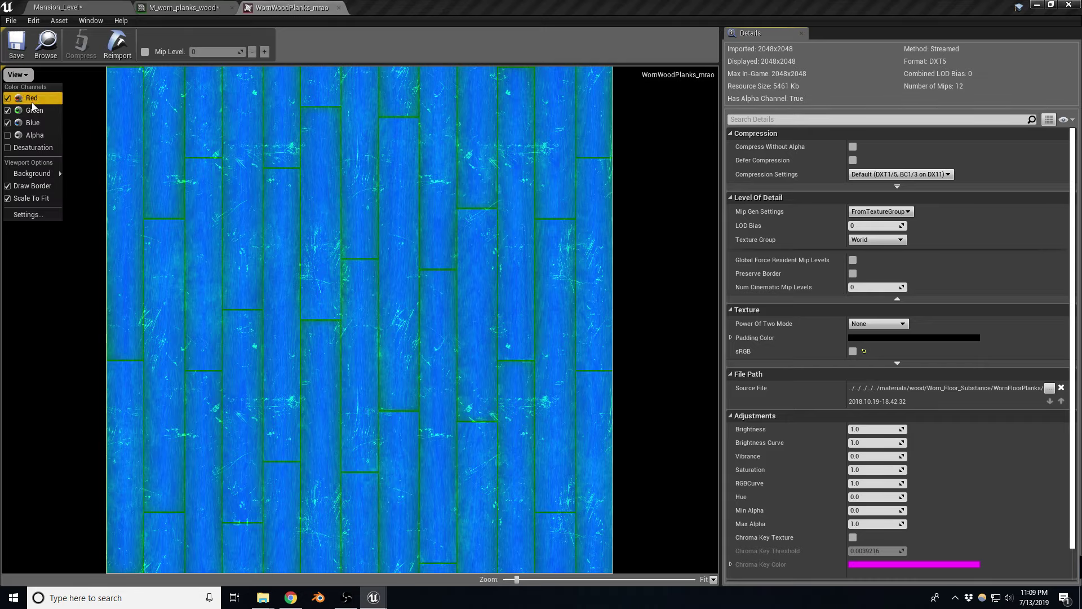
click(22, 110)
click(27, 78)
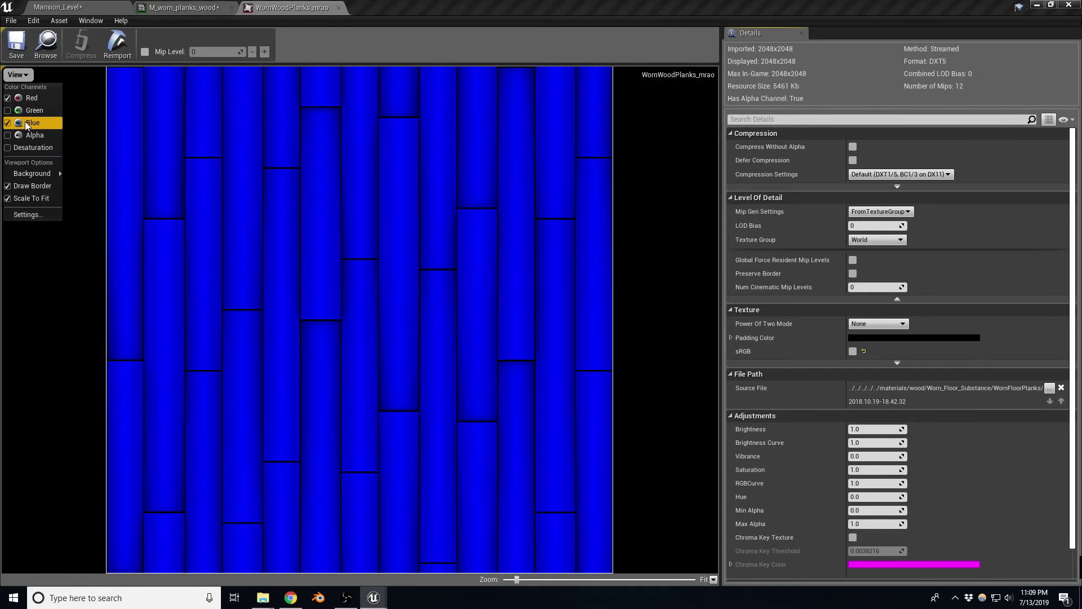
click(26, 122)
click(18, 74)
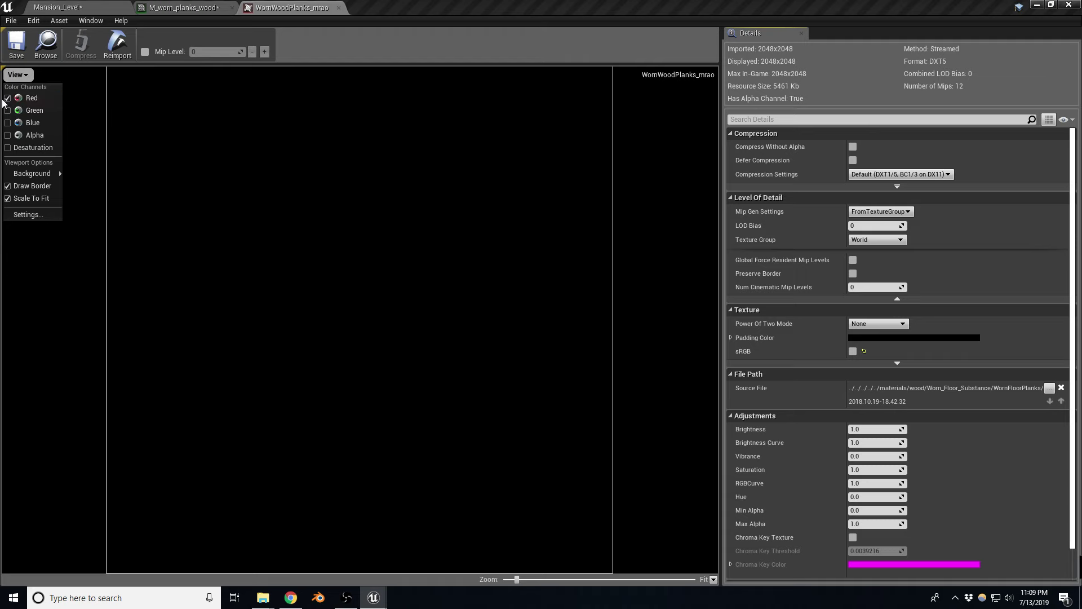
click(8, 98)
View the green channel alone, then the blue plank mask alone, and close the texture viewer.
click(17, 75)
click(11, 111)
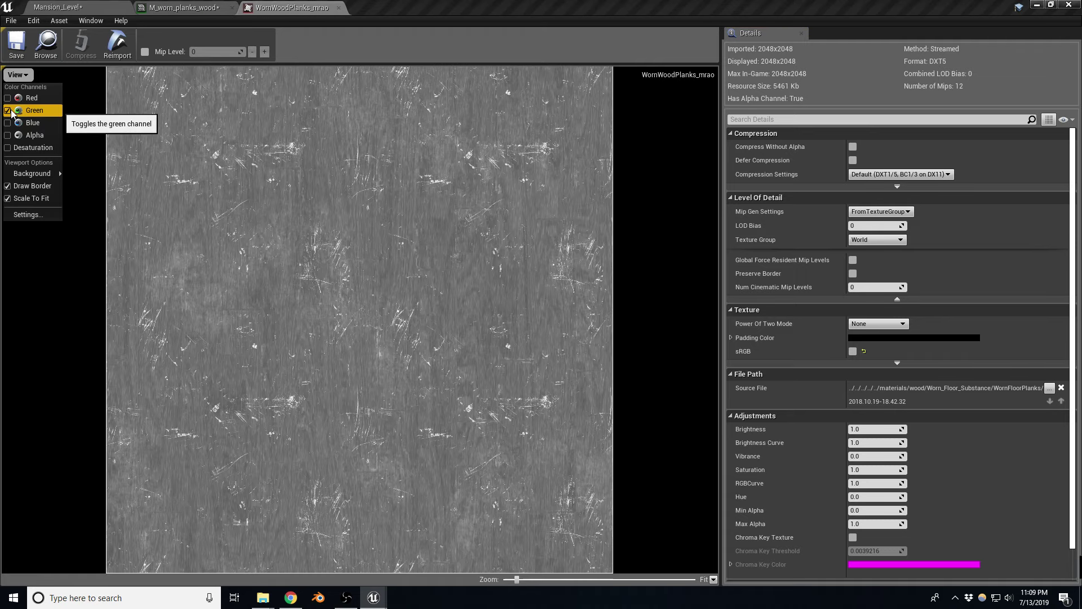
click(12, 110)
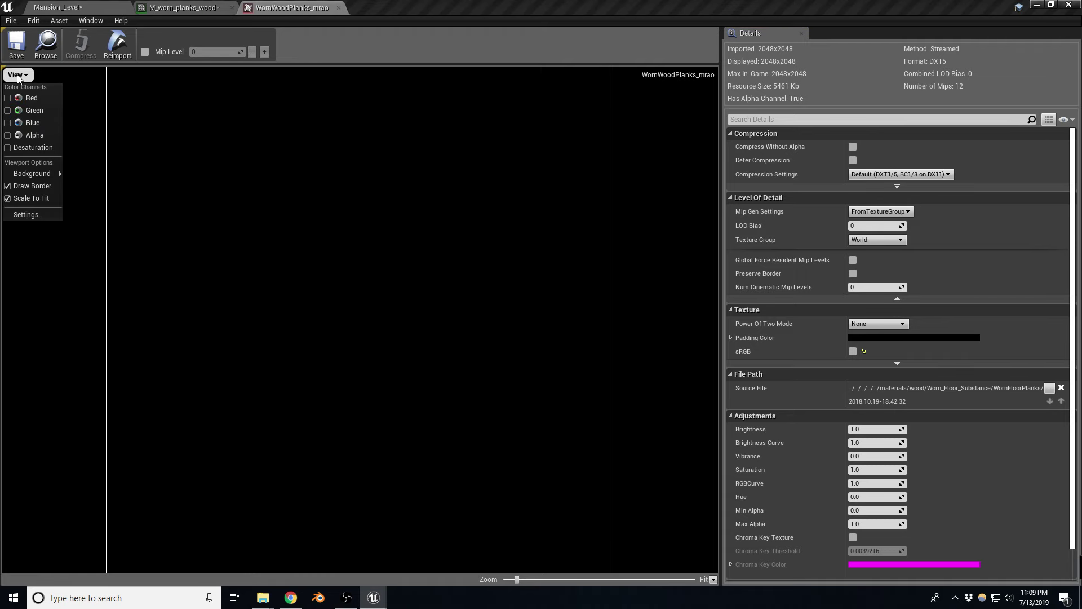
click(18, 75)
click(8, 124)
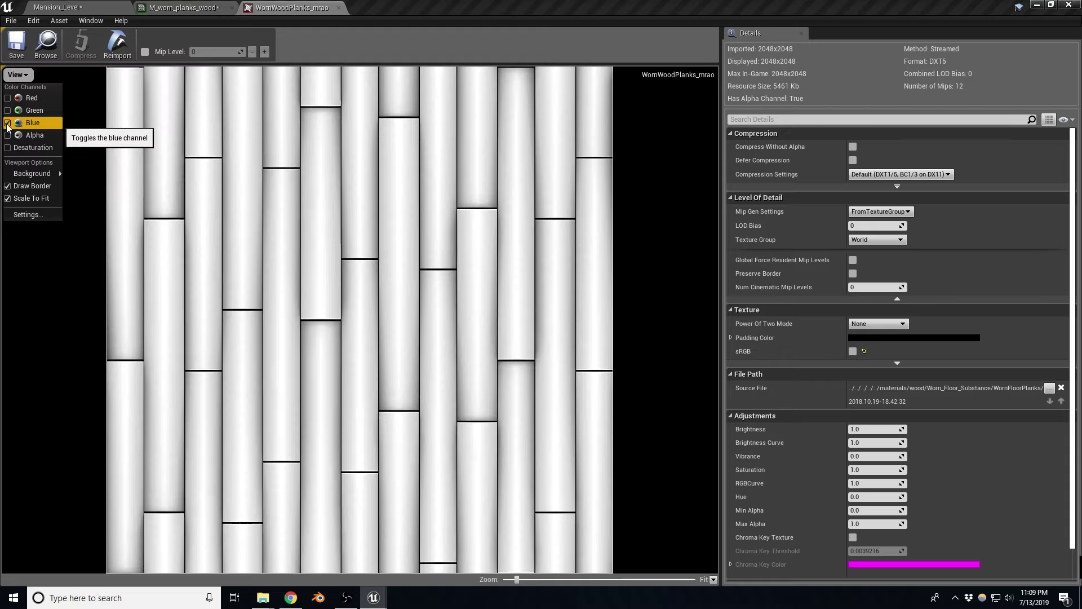
click(8, 124)
click(339, 8)
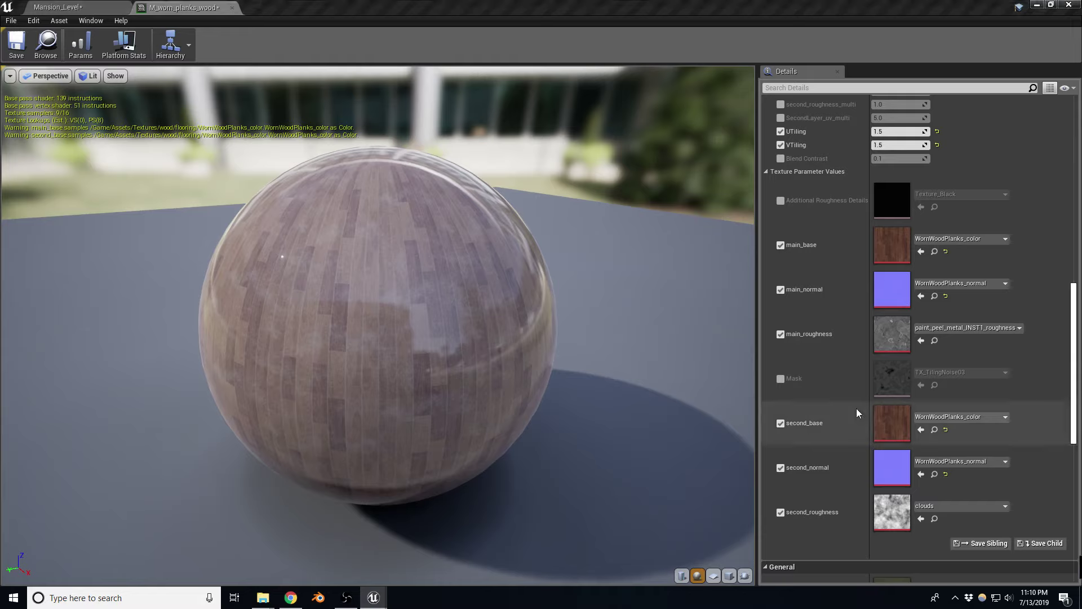
Assign WornWoodPlanks_color to both main_roughness and second_roughness.
click(921, 340)
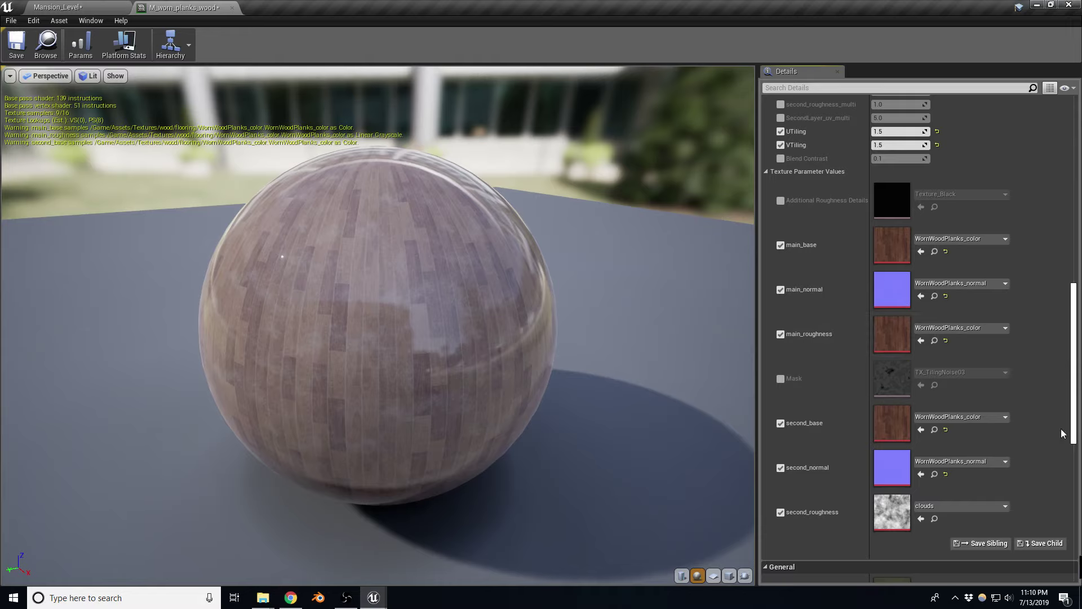
click(921, 518)
scroll(911, 327, up, 2)
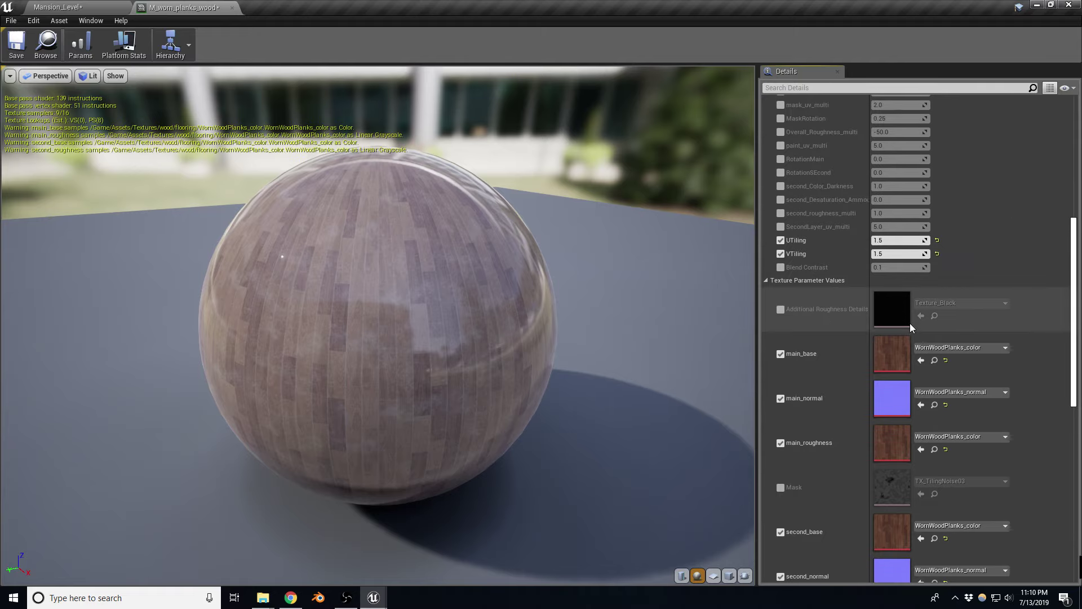
scroll(912, 327, up, 1)
scroll(935, 310, up, 1)
scroll(967, 287, up, 1)
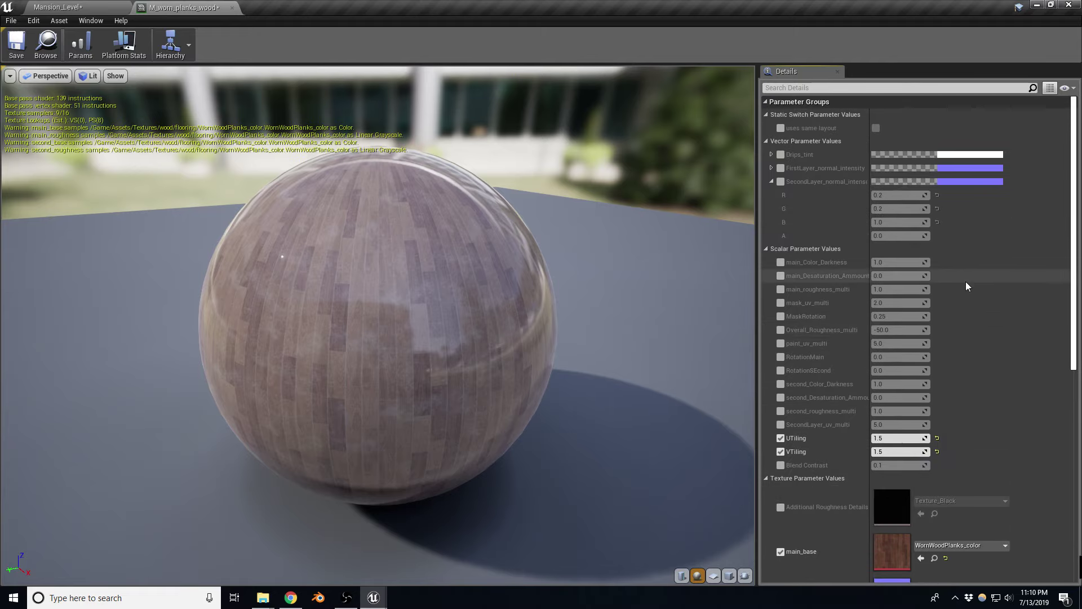
Enable main_roughness_multi and drag it to 1.52377.
click(781, 289)
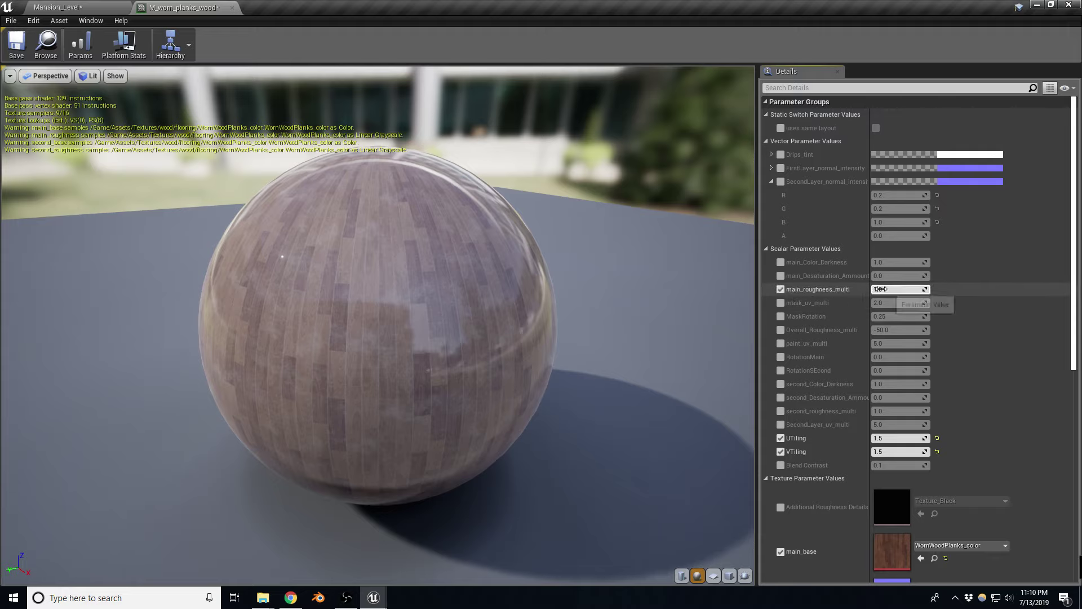
mouse_move(901, 289)
mouse_down()
mouse_move(959, 289)
mouse_move(891, 289)
mouse_up()
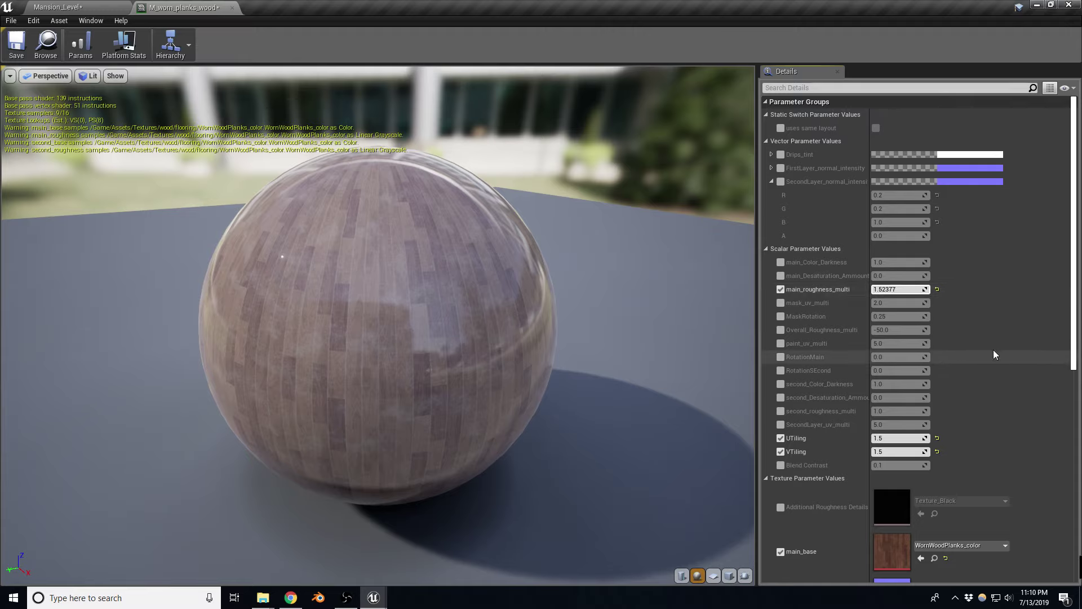
scroll(943, 361, down, 2)
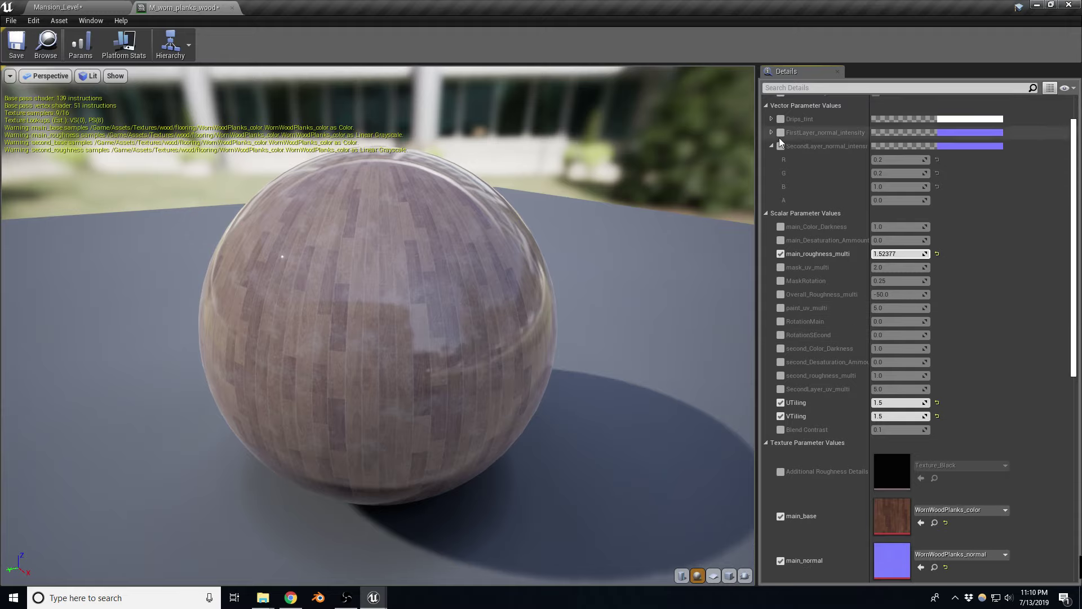
Enable both normal intensity overrides and set SecondLayer_normal_intensity R and G to 1.
click(781, 146)
click(781, 132)
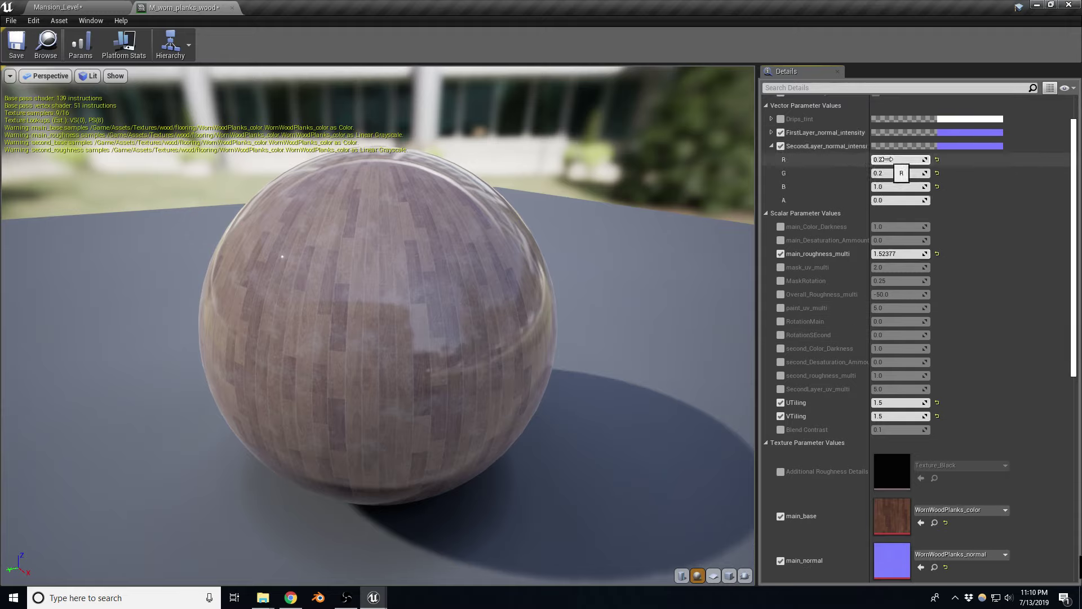
click(914, 160)
text(1)
key(Tab)
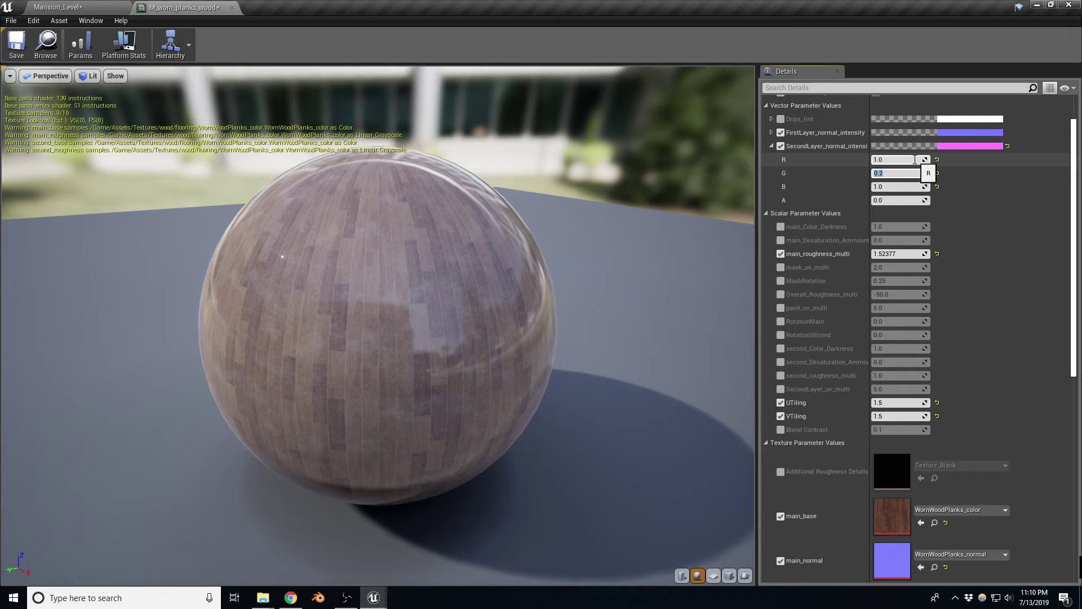
text(1)
key(Return)
Set FirstLayer_normal_intensity R and G to 1 and save the material.
scroll(485, 391, up, 3)
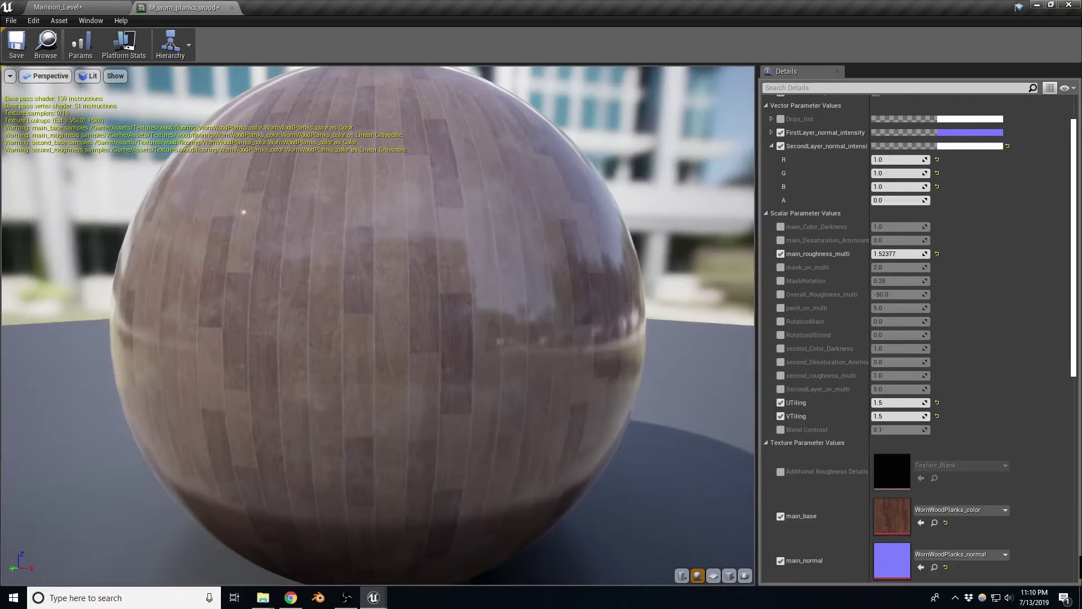
click(771, 133)
click(896, 214)
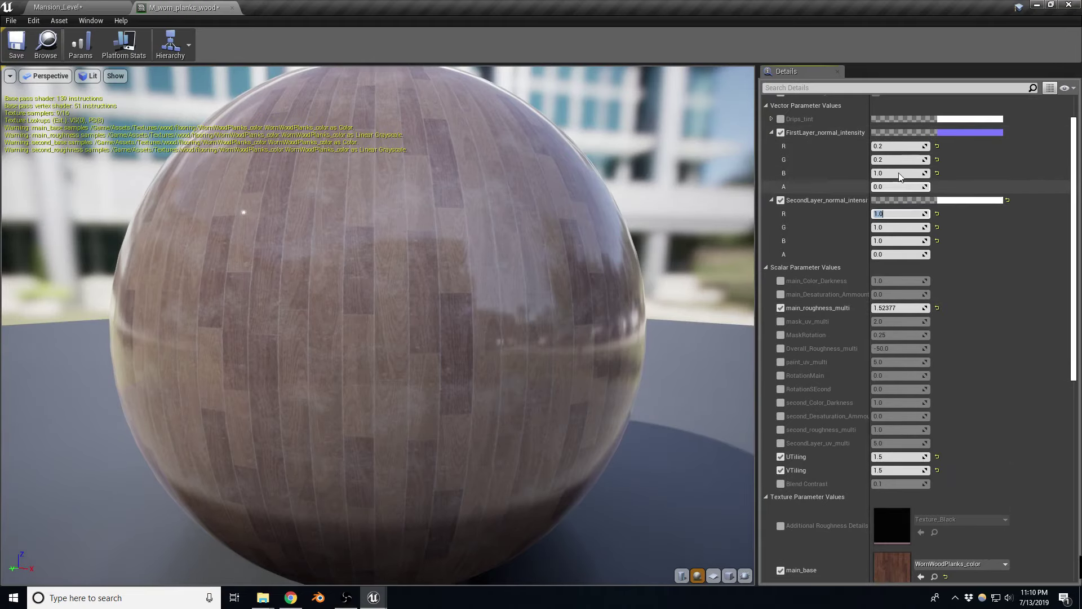
click(893, 146)
text(1)
key(Tab)
text(1)
key(Return)
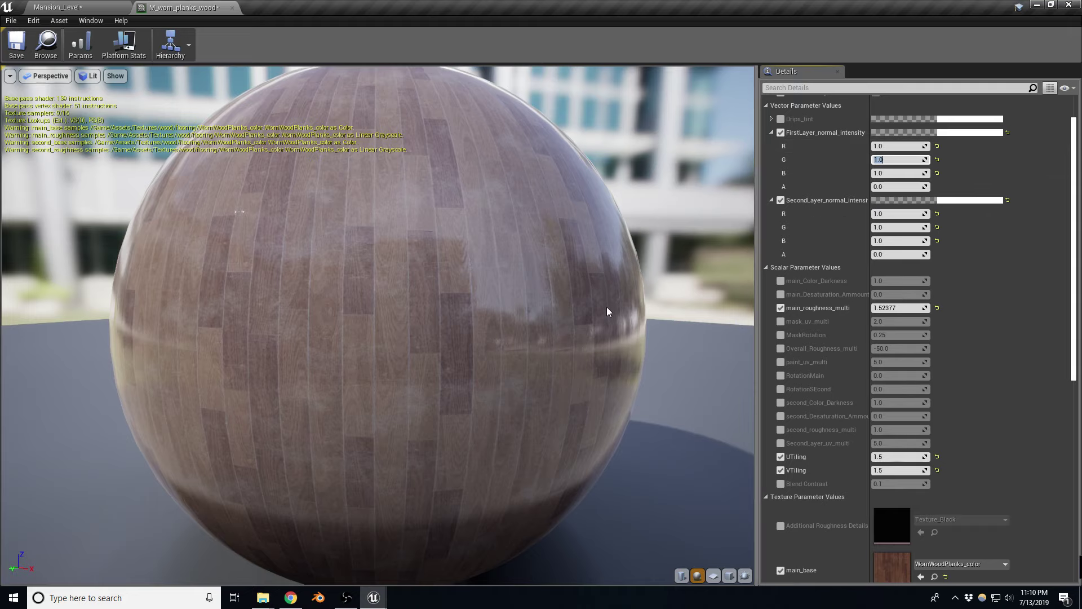
key(ctrl+s)
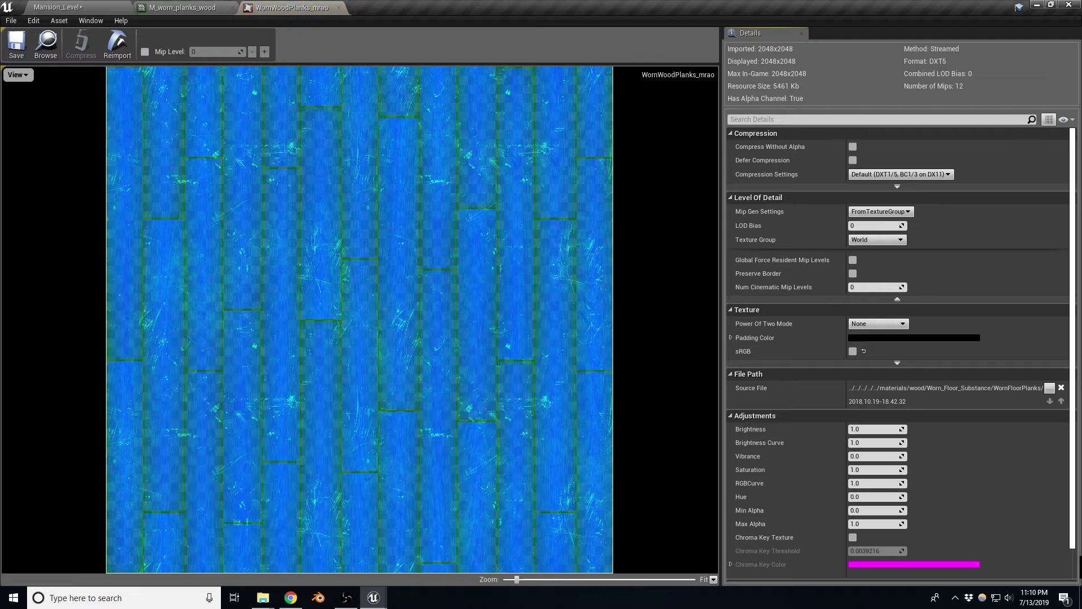
Browse from ON_yOUR_OWN ASSETS to MATERIALS › wood and save the .TGA export there.
click(59, 20)
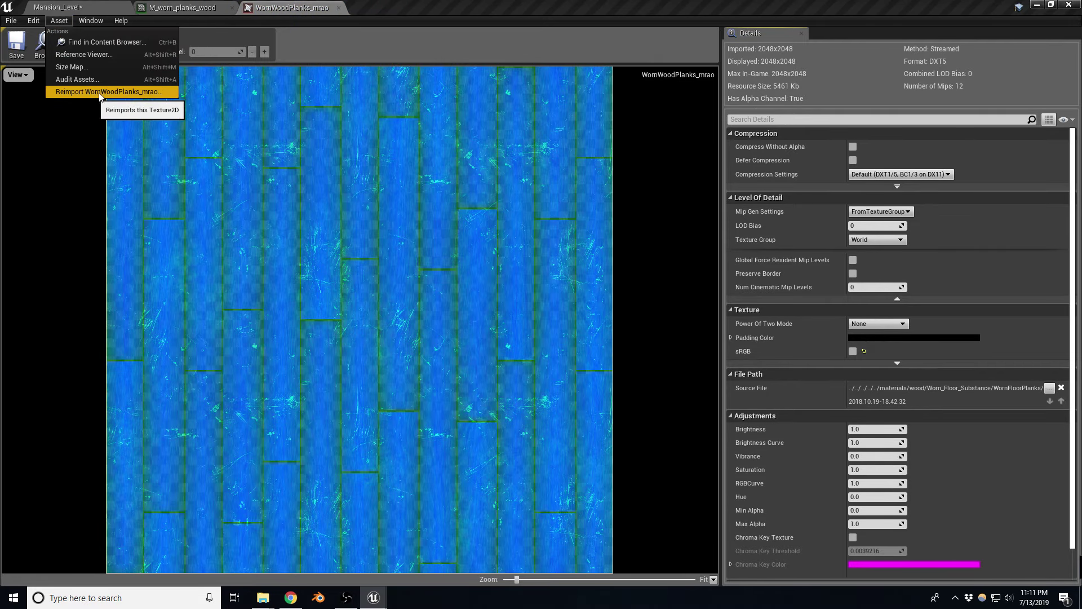
key(Escape)
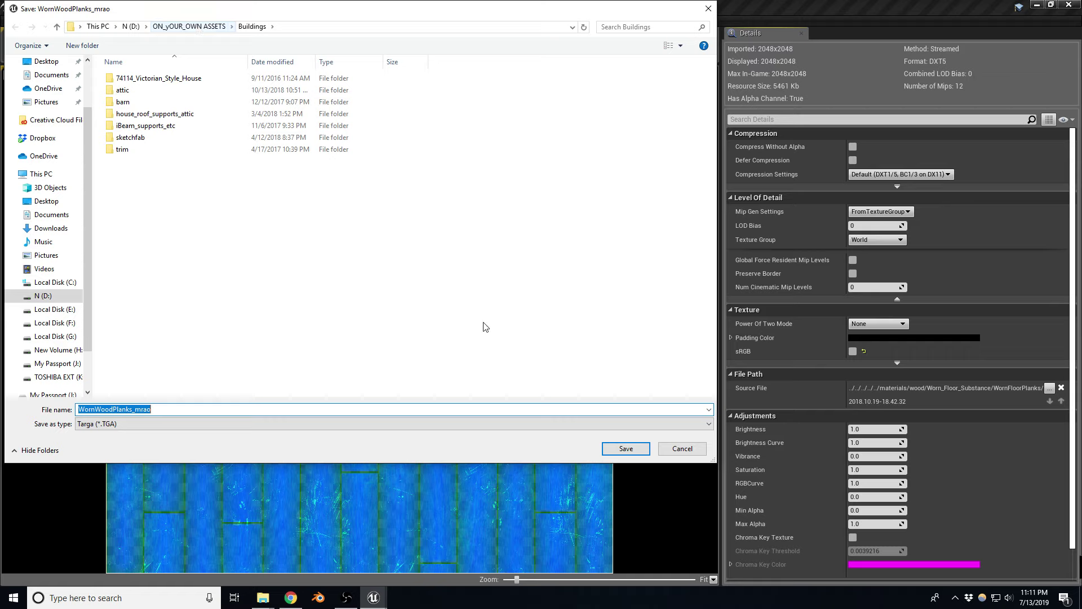
click(189, 27)
scroll(140, 310, down, 4)
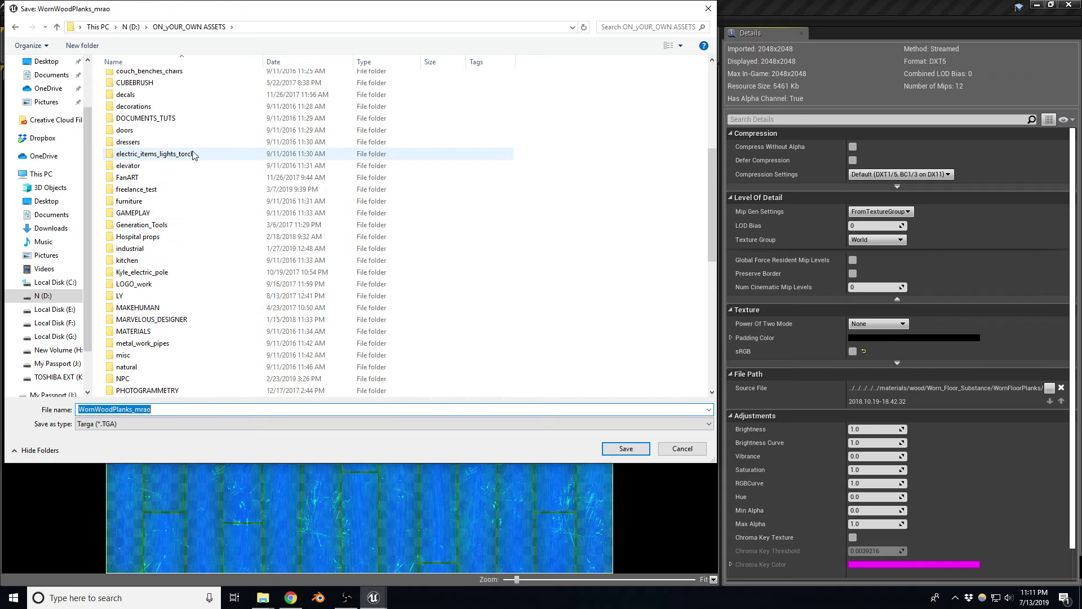
double_click(150, 337)
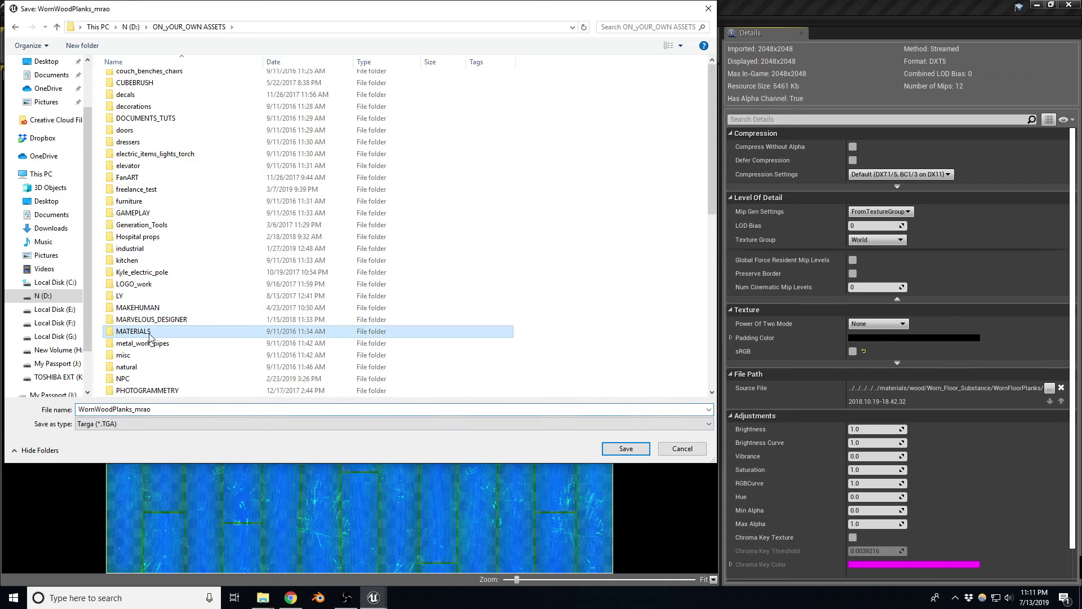
scroll(178, 339, down, 7)
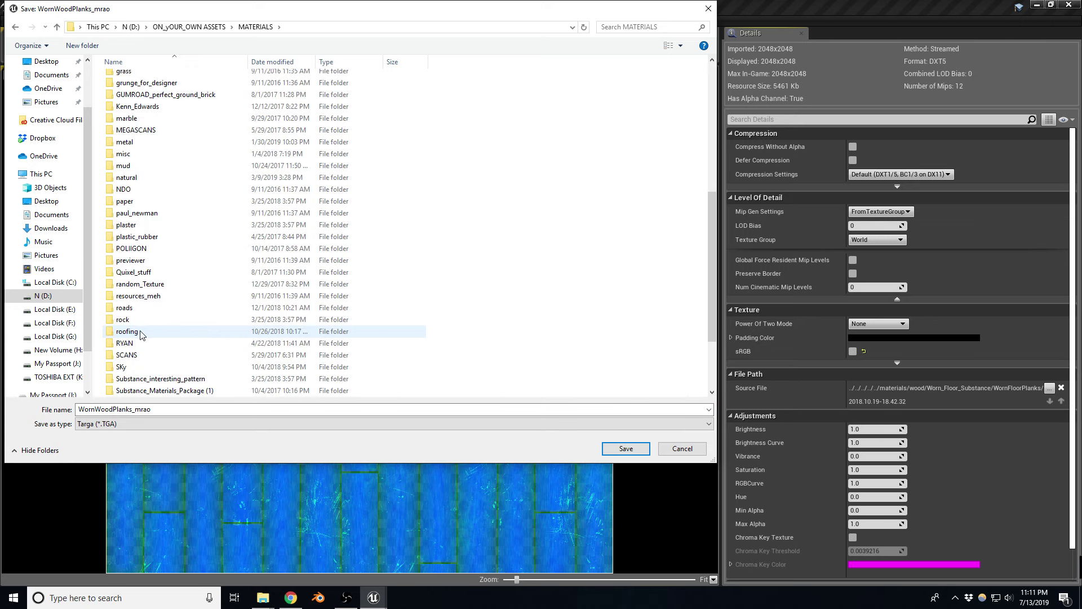
scroll(144, 344, down, 3)
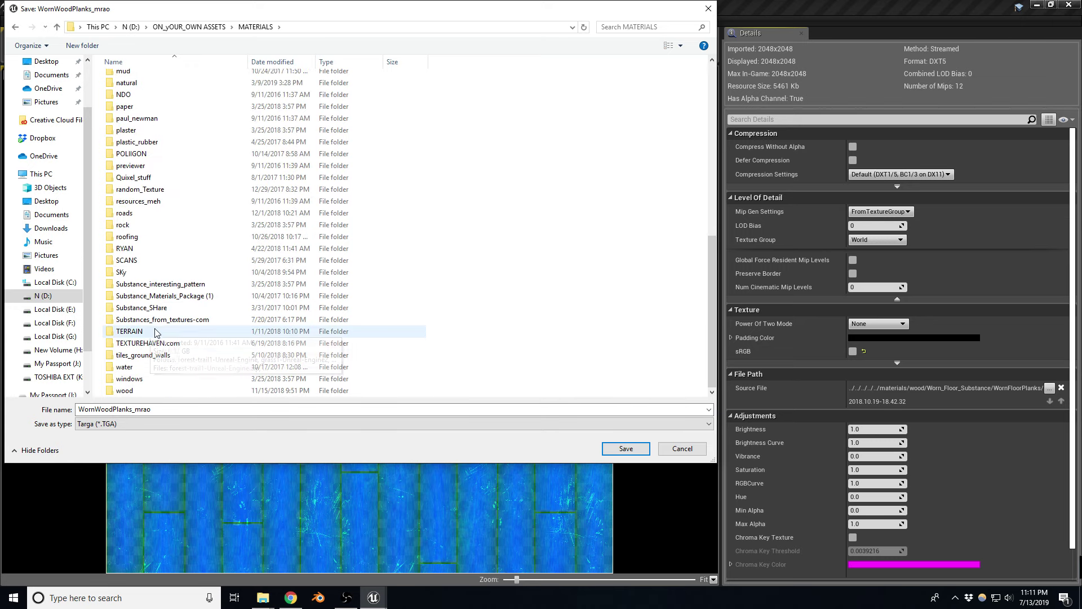
double_click(140, 391)
click(626, 448)
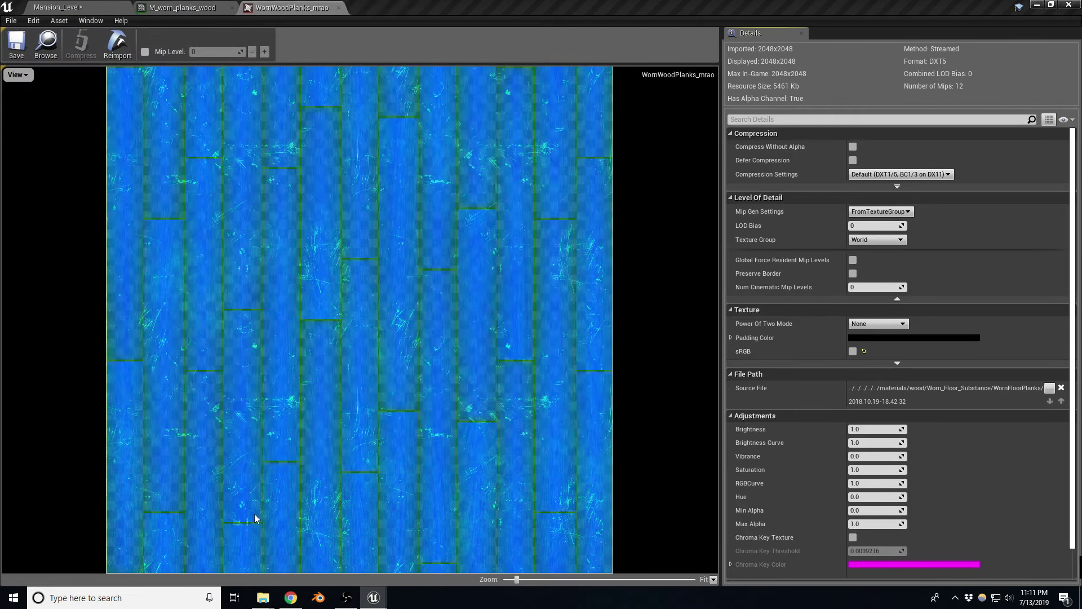
Search Windows for 'photo' and launch Adobe Photoshop.
click(116, 596)
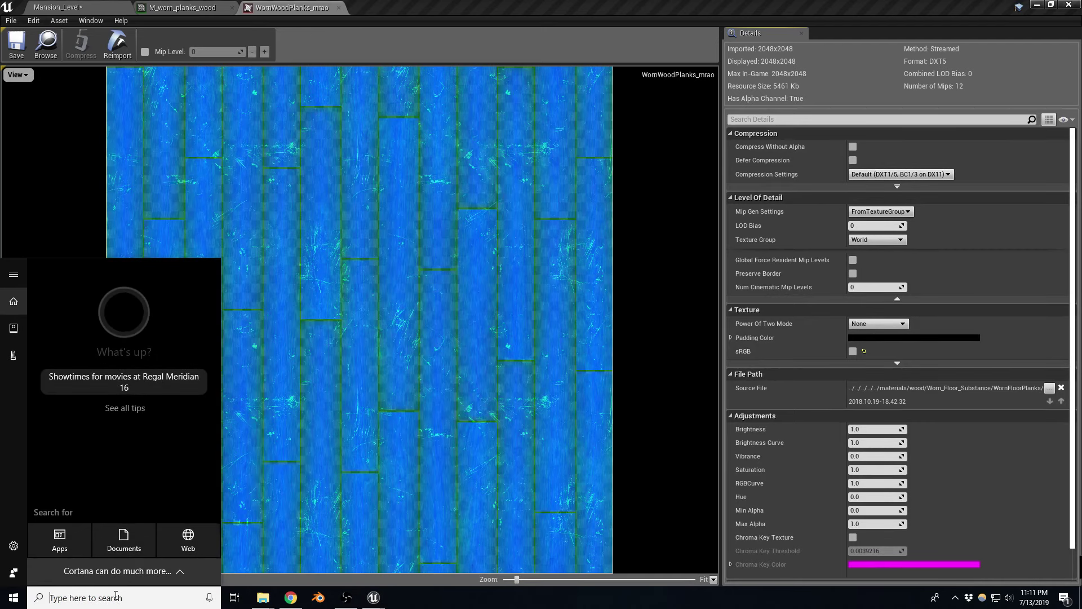
text(photo)
key(Return)
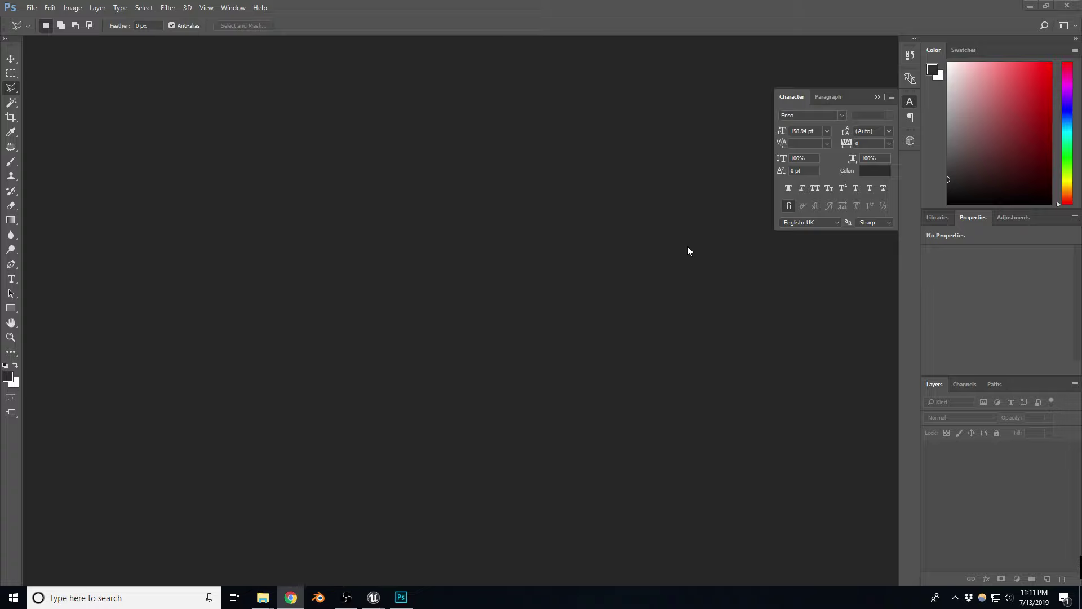
Open WornWoodPlanks_mrao.TGA in Photoshop, isolate its Green channel and select all of it.
mouse_move(263, 597)
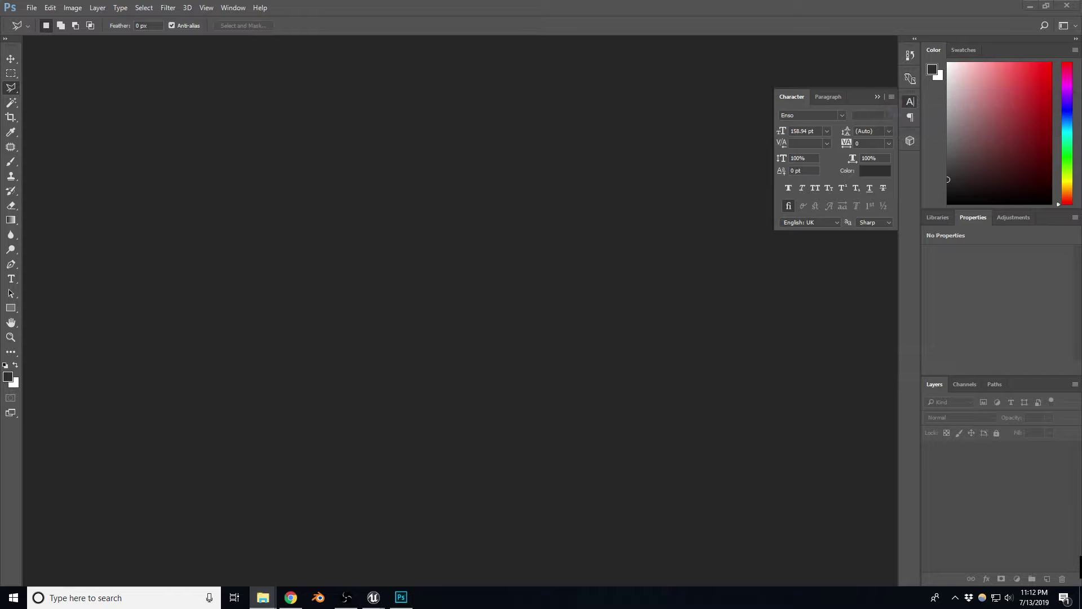
key(XF86AudioRaiseVolume)
drag(27, 241, 292, 233)
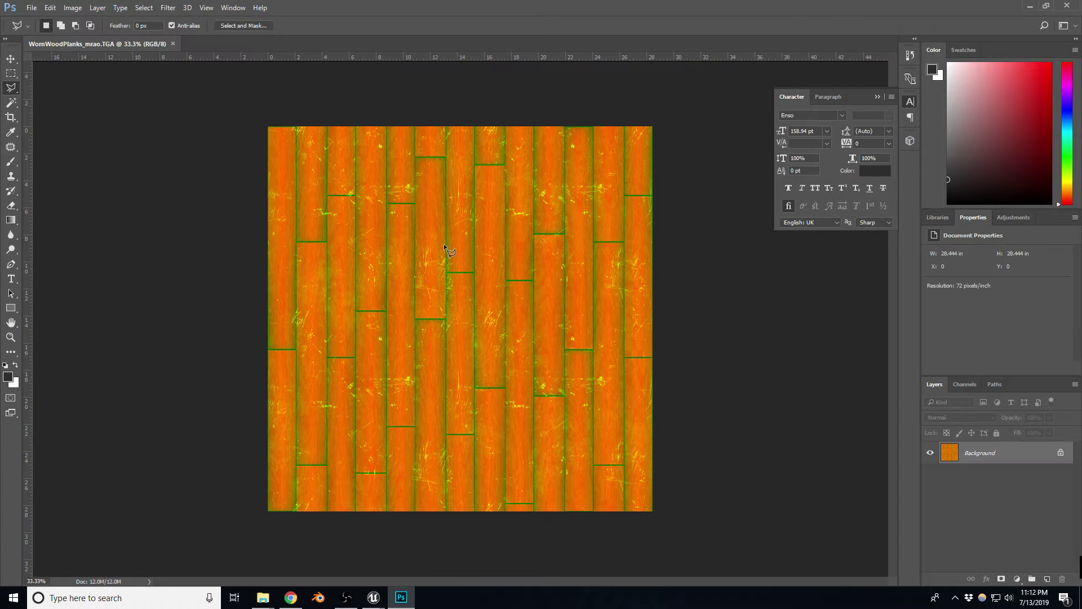
click(965, 384)
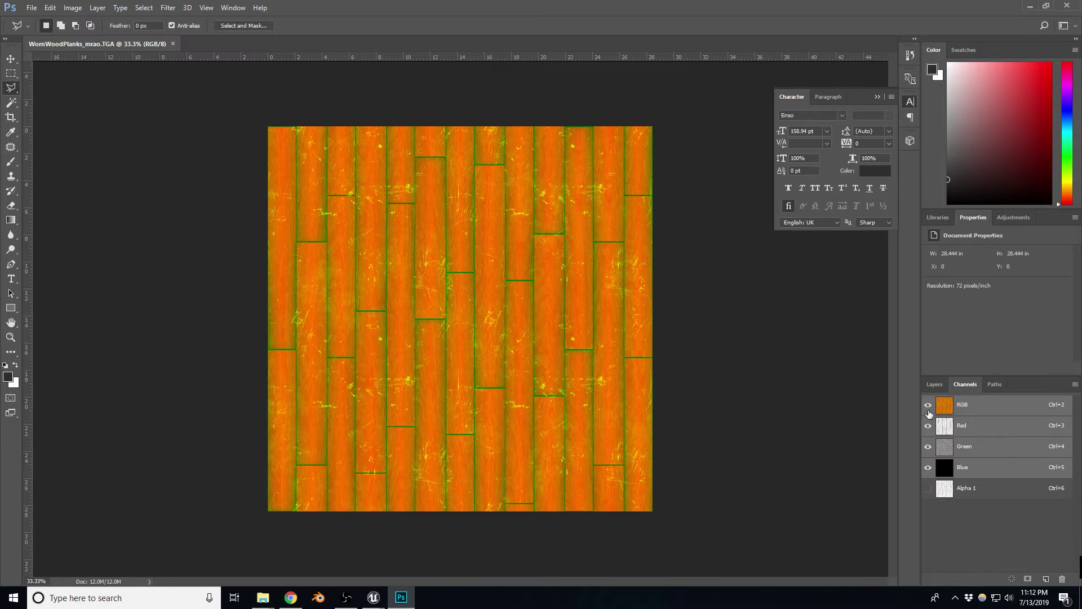
click(928, 426)
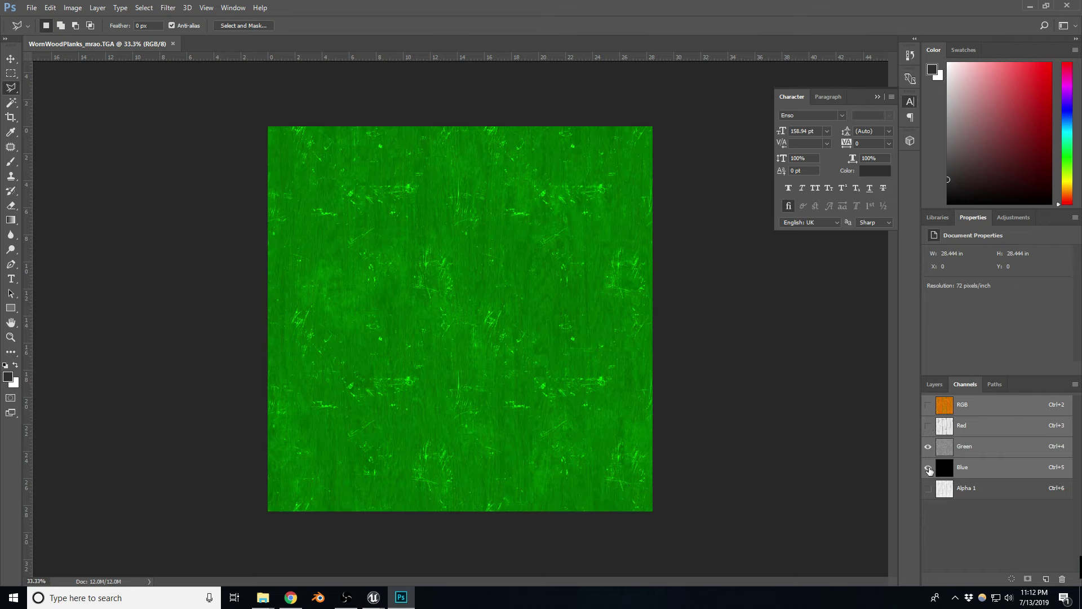
click(929, 467)
click(957, 451)
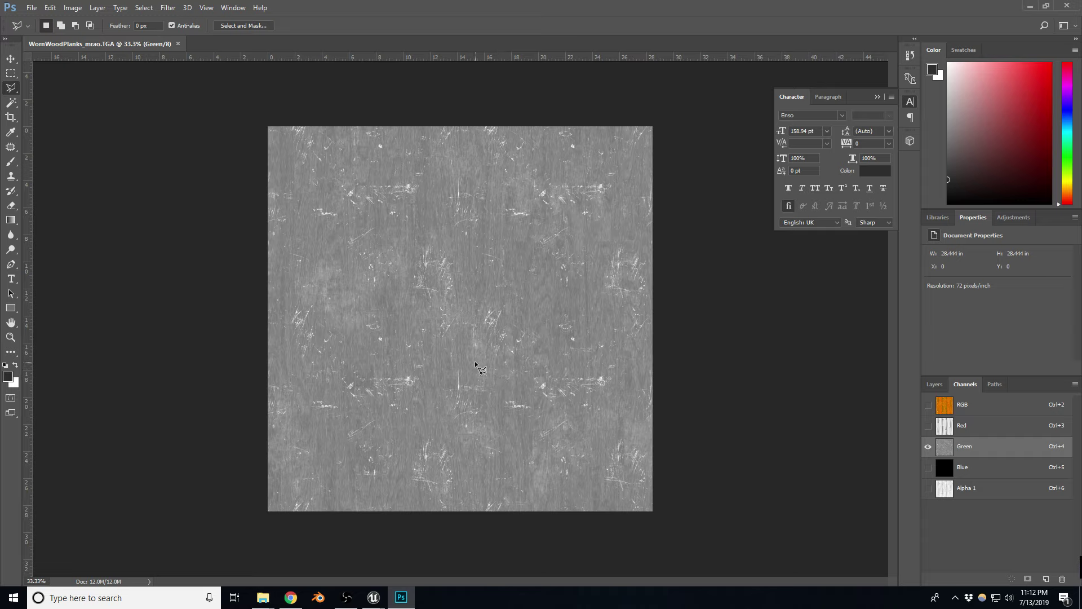
key(ctrl+a)
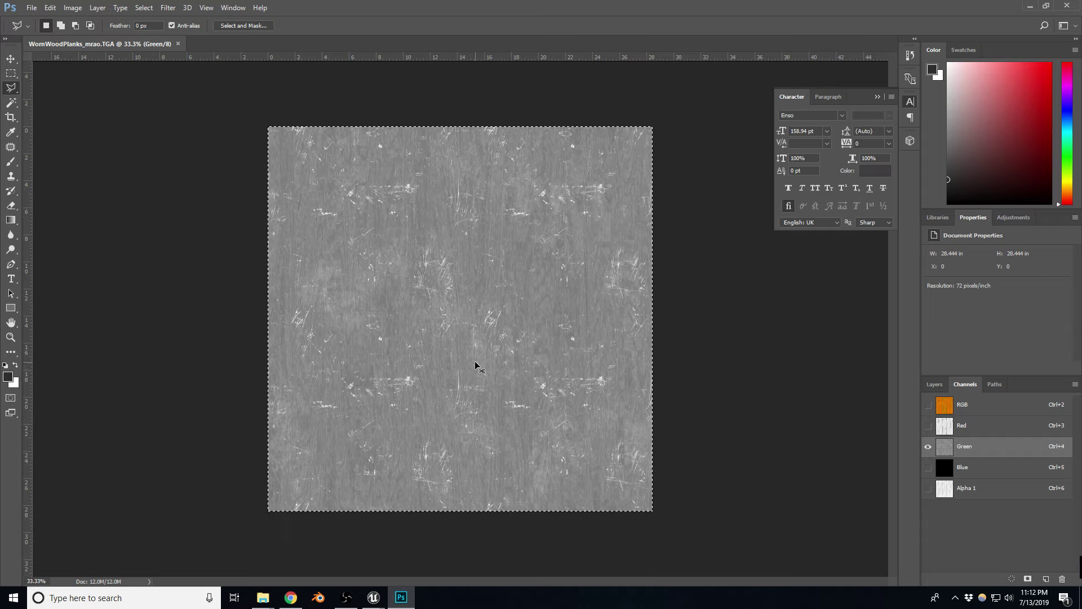
Add a new Layer 1, hide the coloured Background, and paste the Green channel into Layer 1.
click(935, 384)
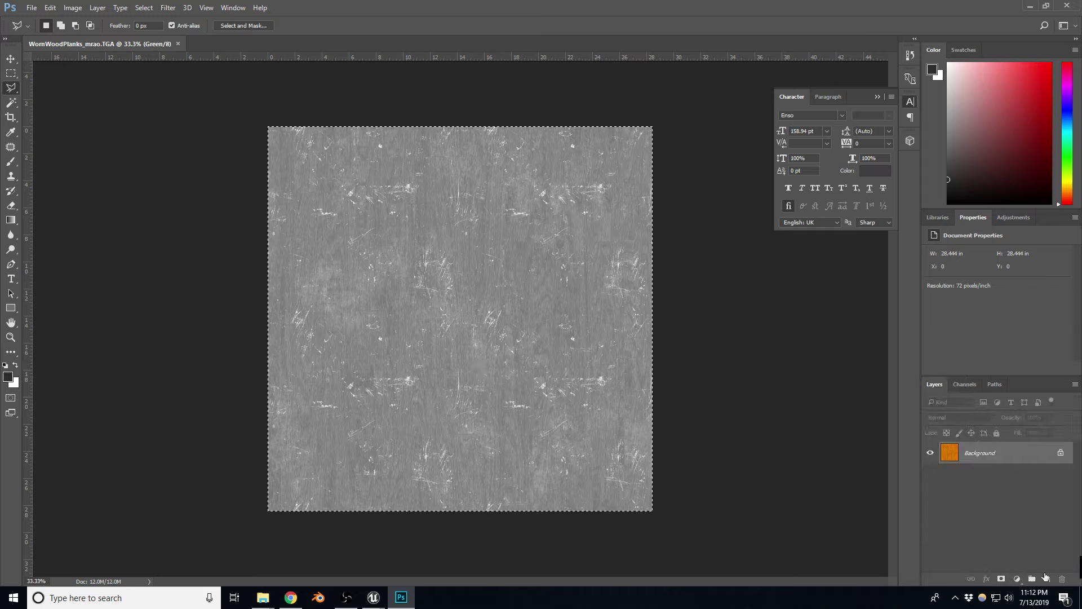
click(1046, 579)
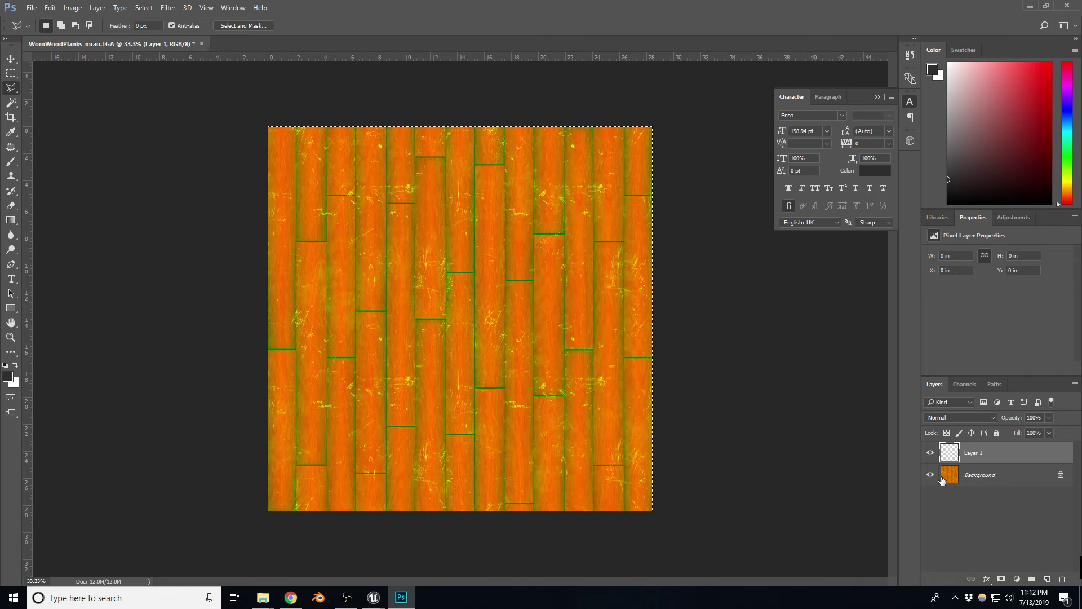
click(975, 476)
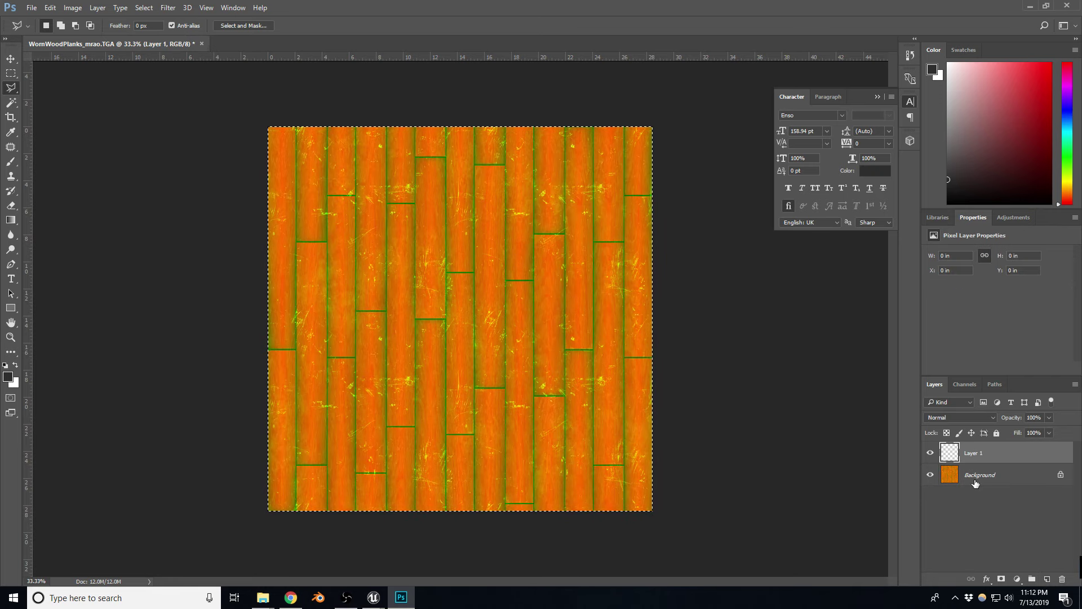
click(965, 384)
click(964, 448)
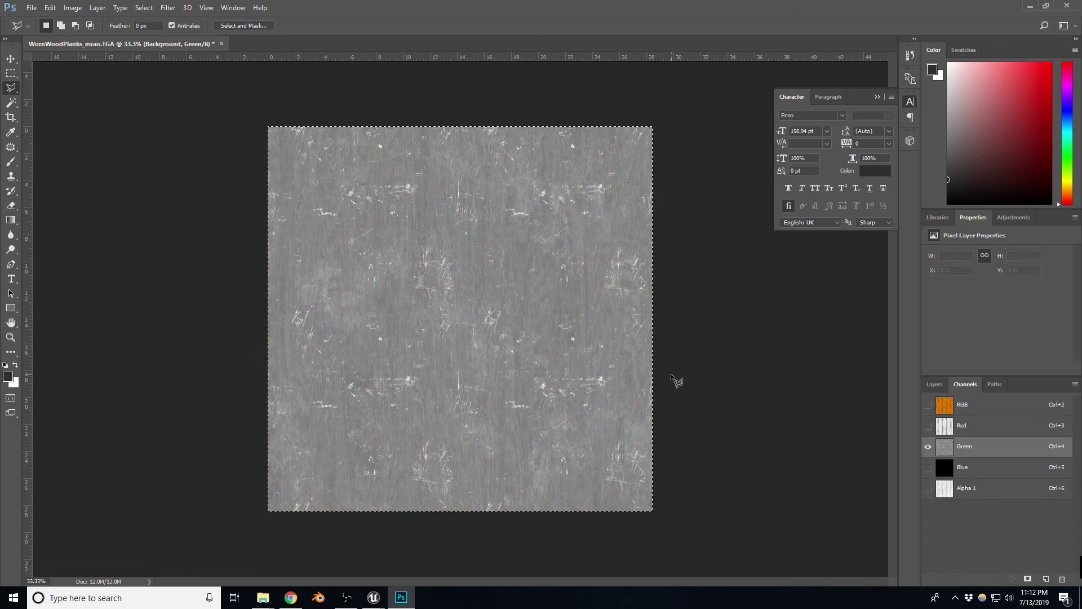
click(934, 384)
click(972, 454)
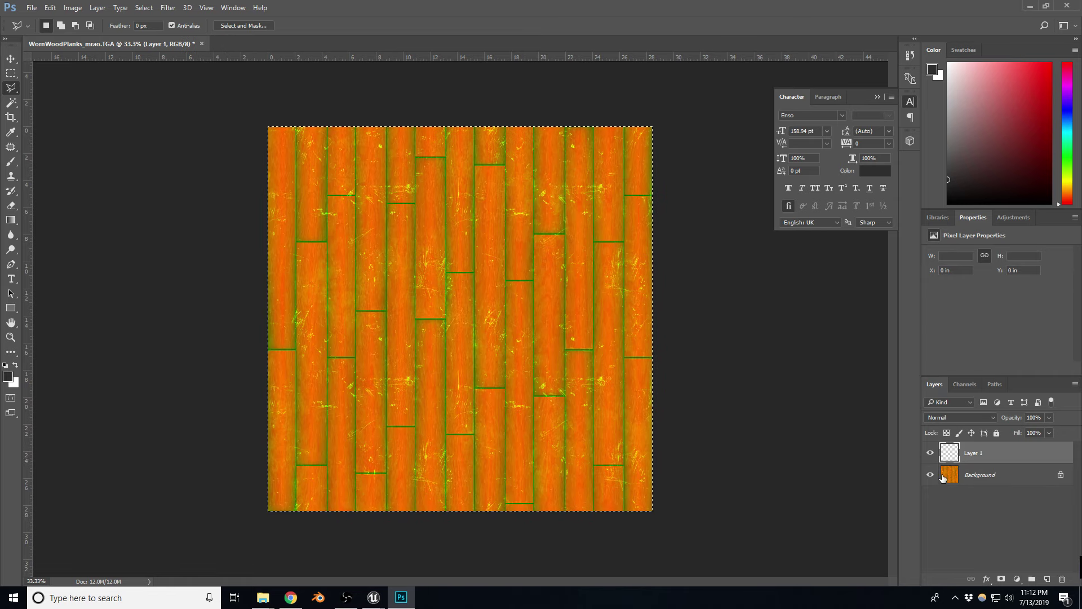
click(930, 474)
key(ctrl+v)
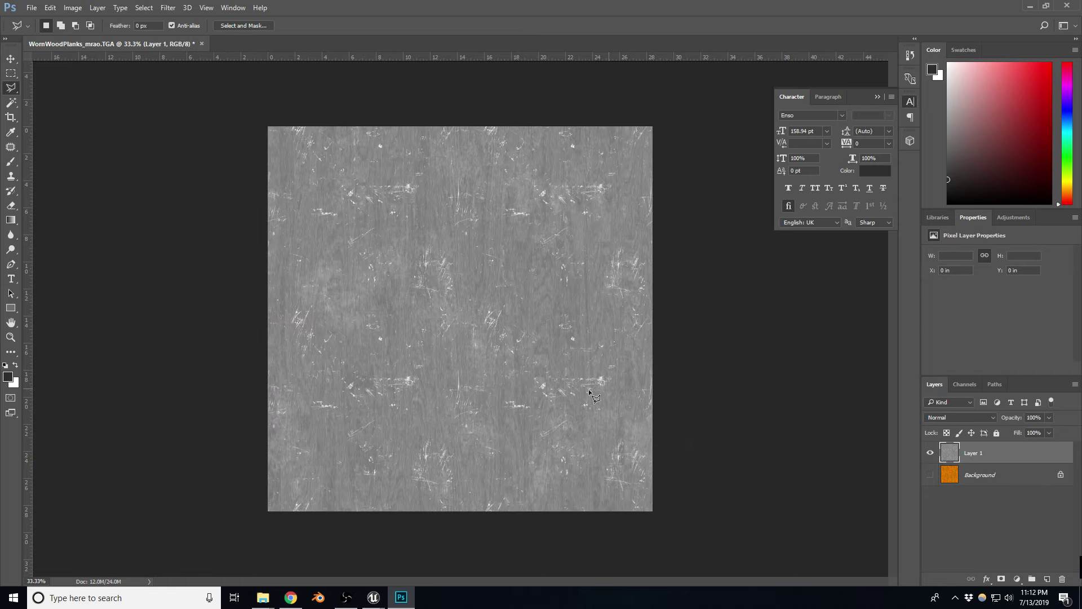
click(32, 8)
Save the image as a PNG named WornWoodPlanks_rough, accepting default PNG options, then return to Unreal.
click(78, 132)
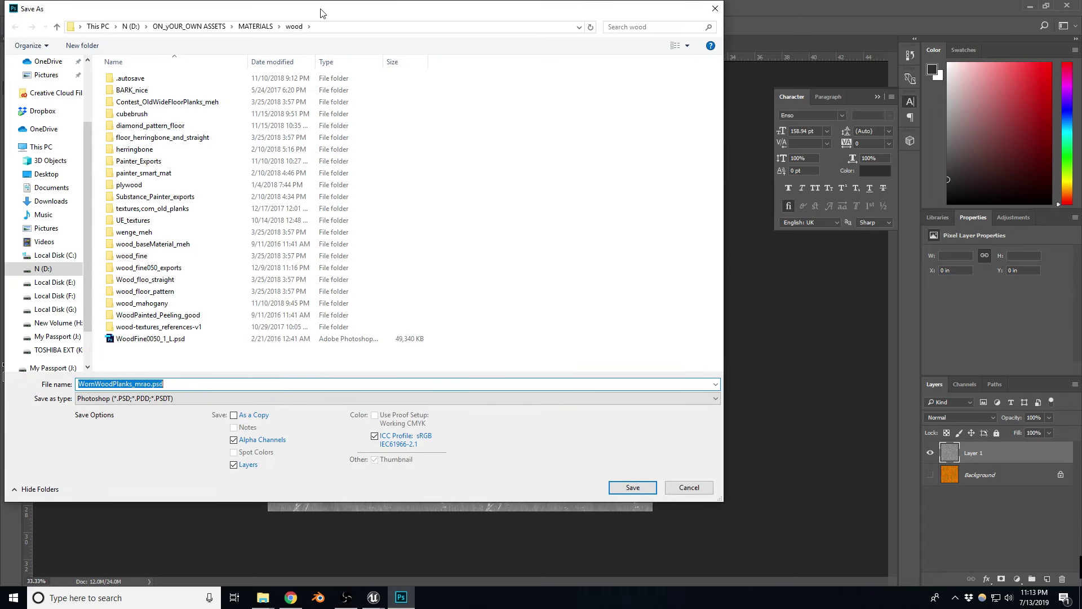
click(133, 397)
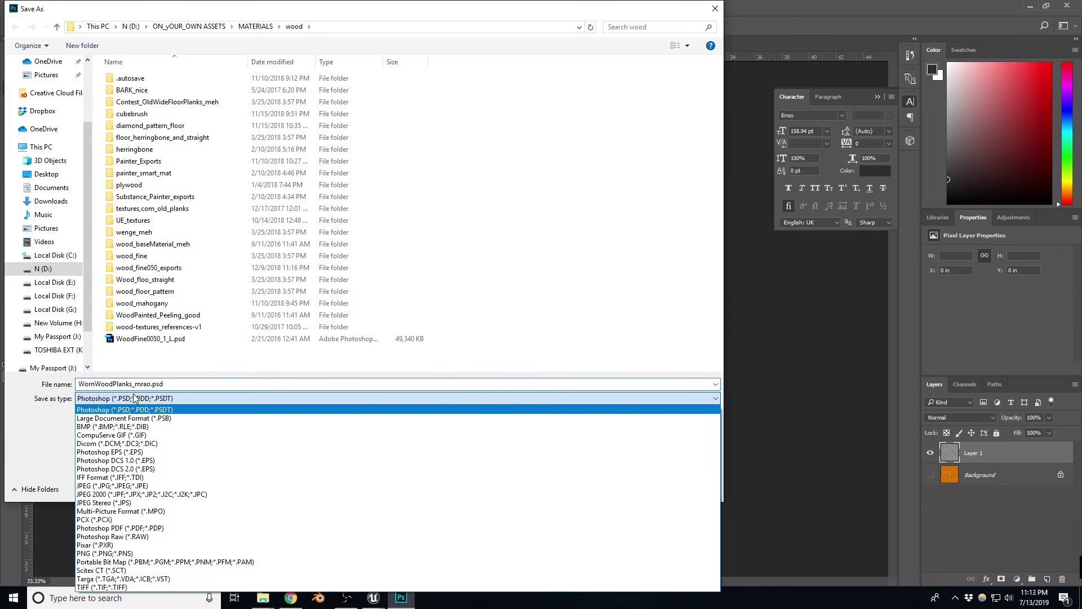
click(135, 553)
click(152, 385)
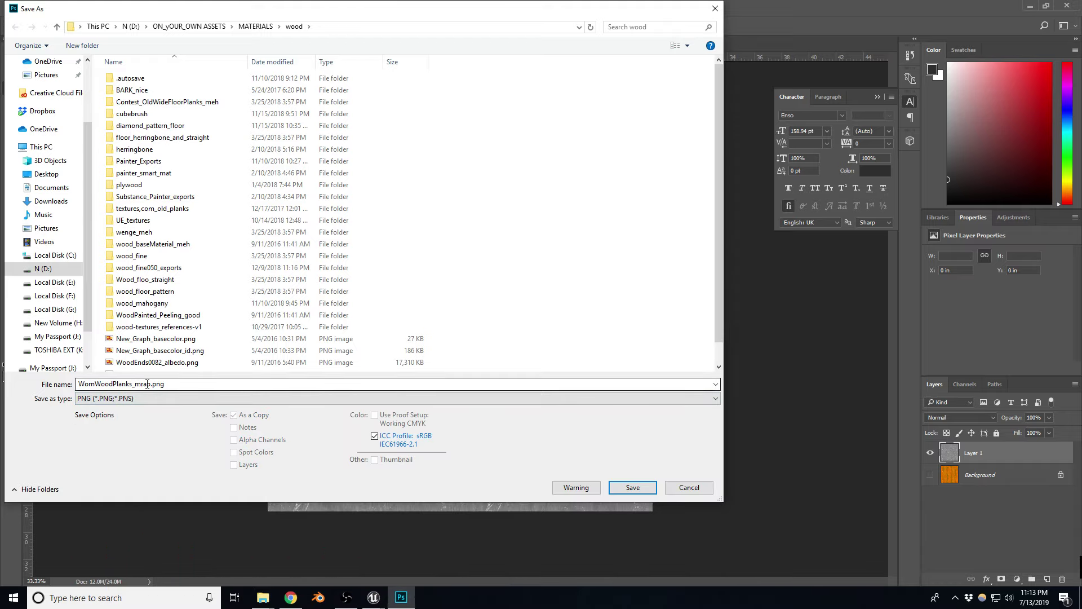
drag(135, 384, 192, 383)
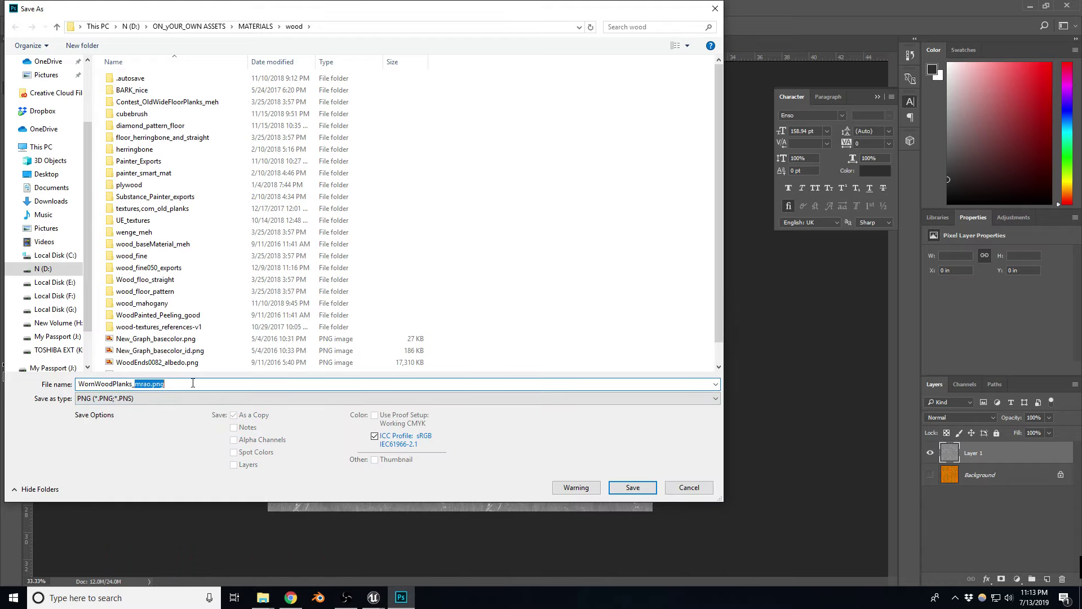
text(rough)
click(623, 487)
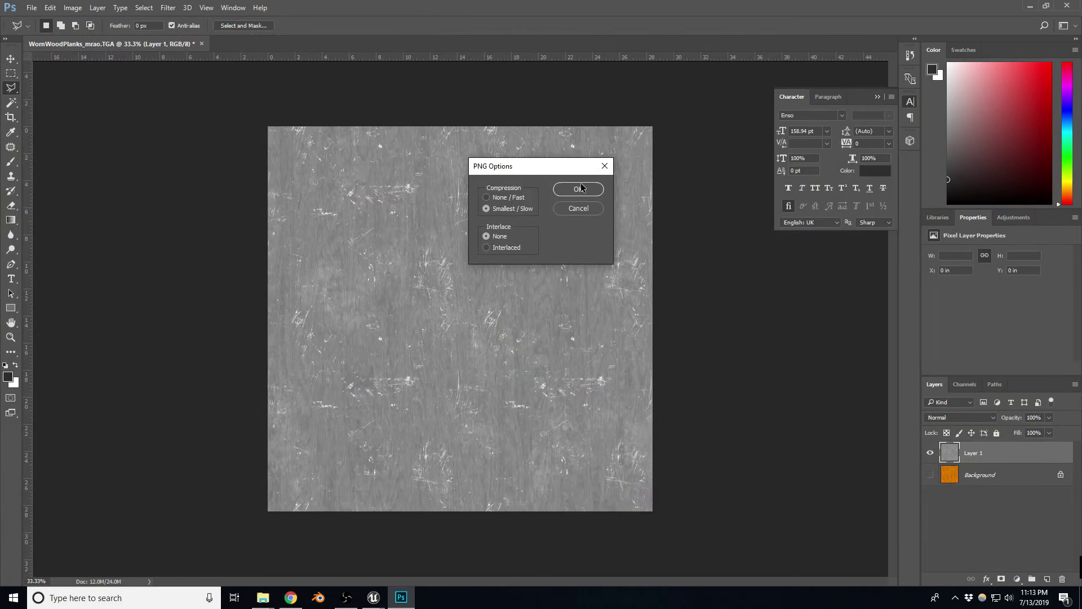
click(580, 189)
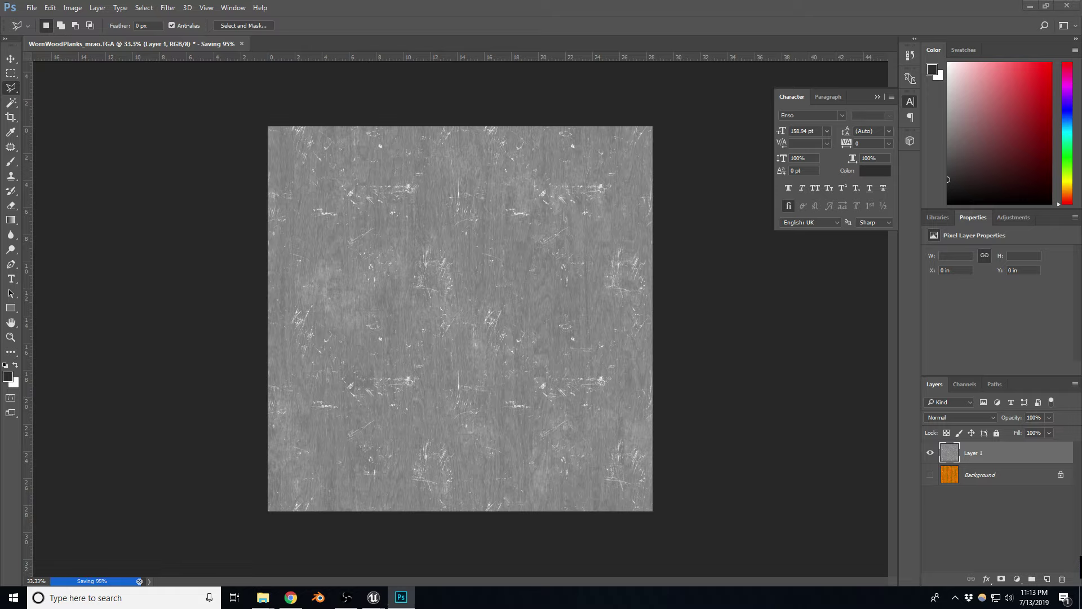
key(alt+Tab)
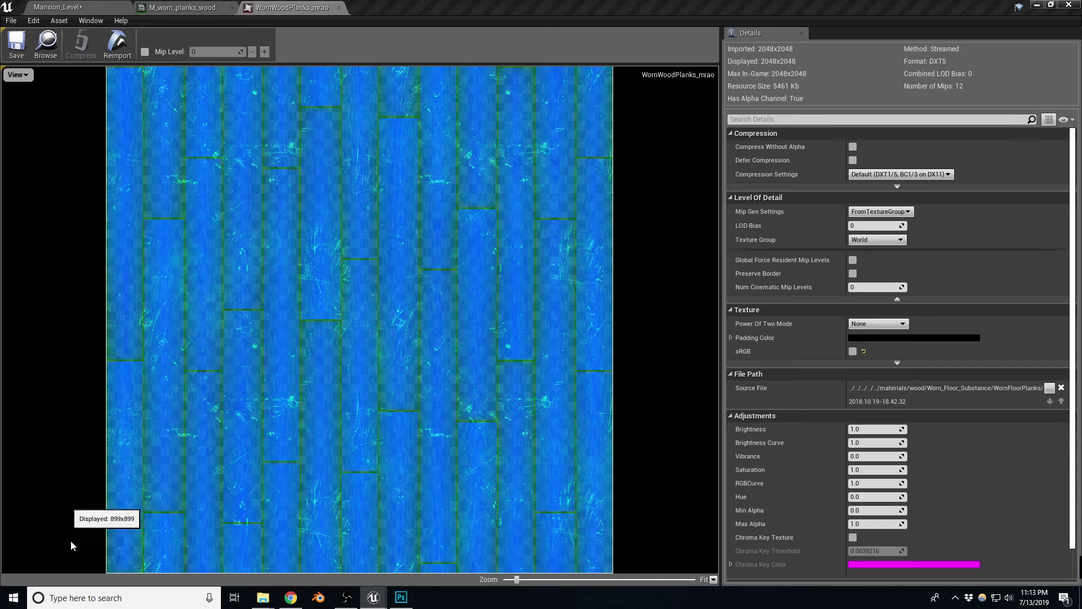
Switch to the M_worn_planks_wood material instance editor with its wood-plank preview sphere.
mouse_move(263, 597)
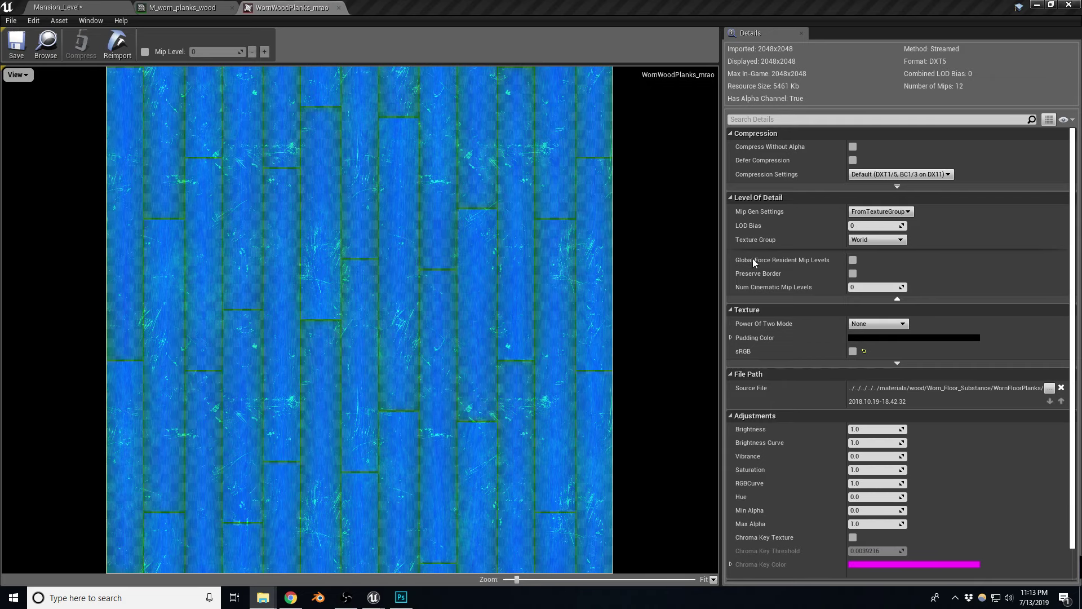
key(ctrl+Tab)
Assign WornWoodPlanks_rough to main_roughness and second_roughness, then check the preview sphere's reflections.
scroll(985, 396, down, 3)
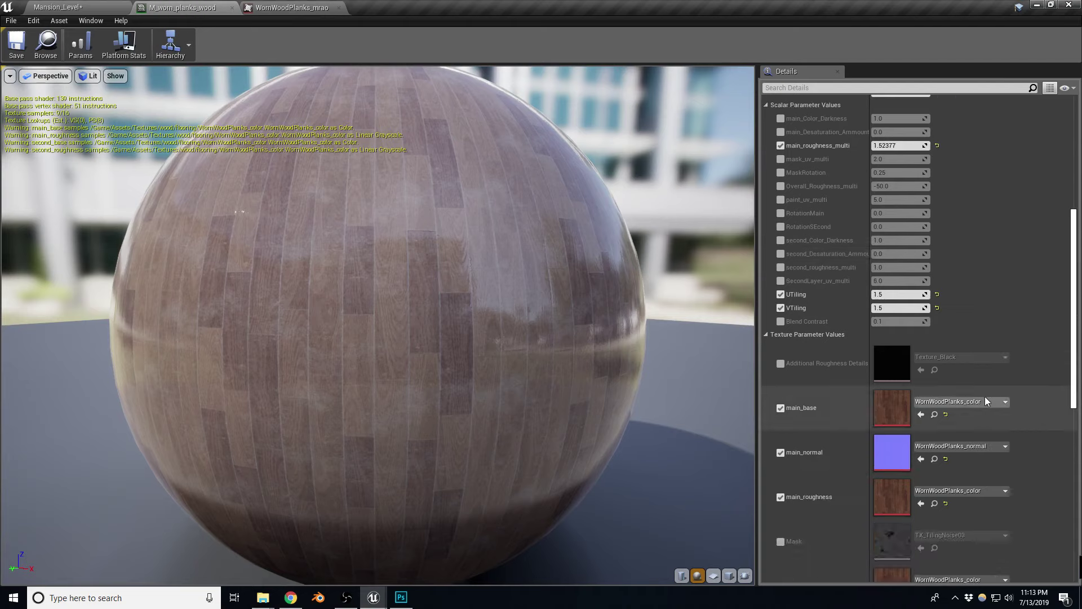
scroll(982, 394, down, 2)
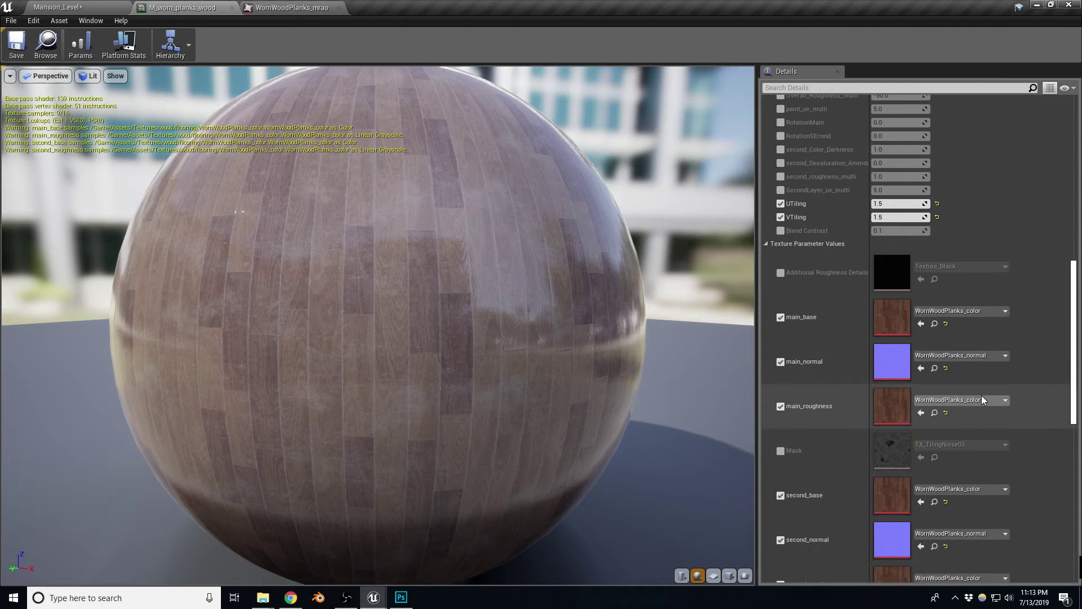
click(920, 413)
scroll(1007, 440, down, 2)
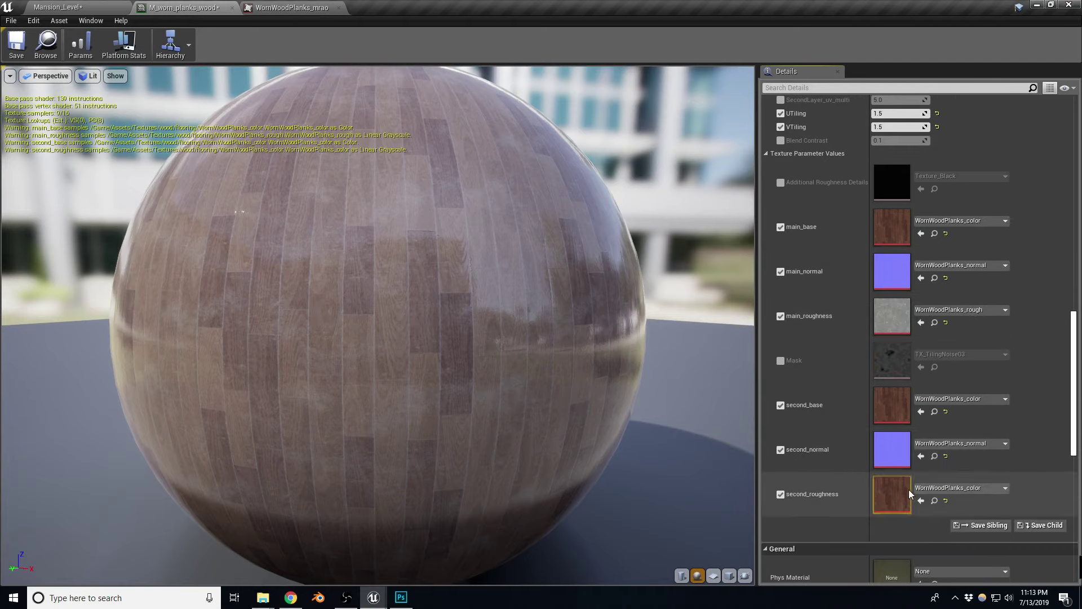
click(924, 500)
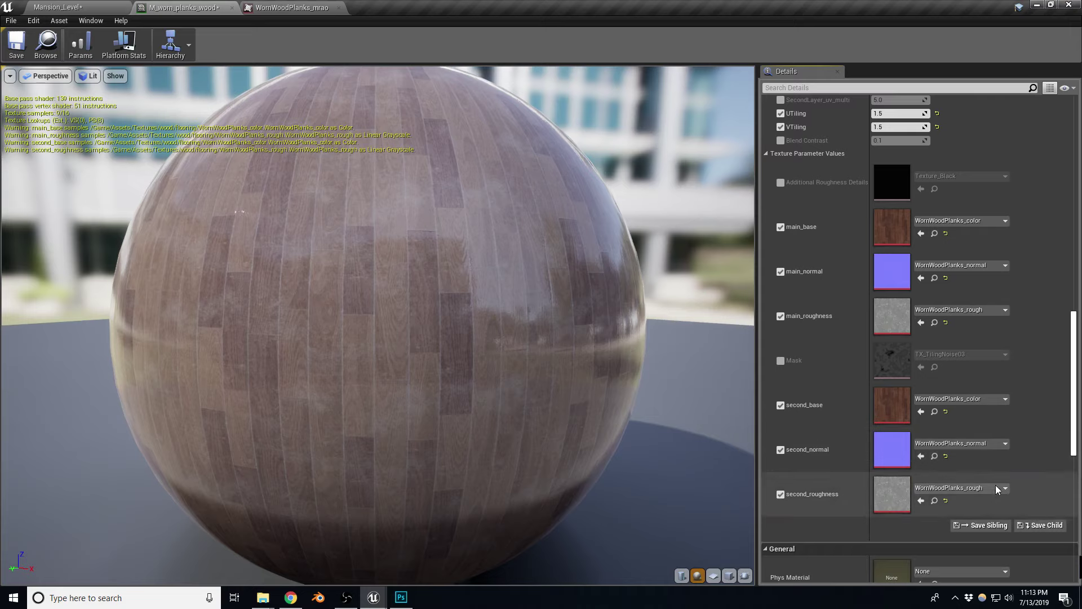
drag(477, 367, 428, 361)
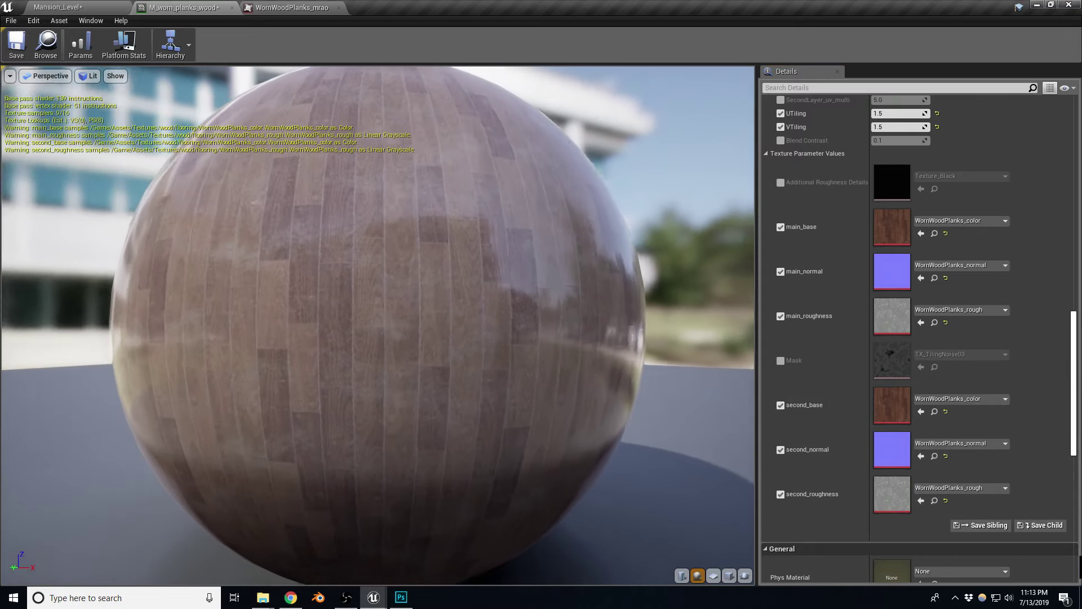
scroll(960, 350, up, 3)
scroll(959, 349, up, 2)
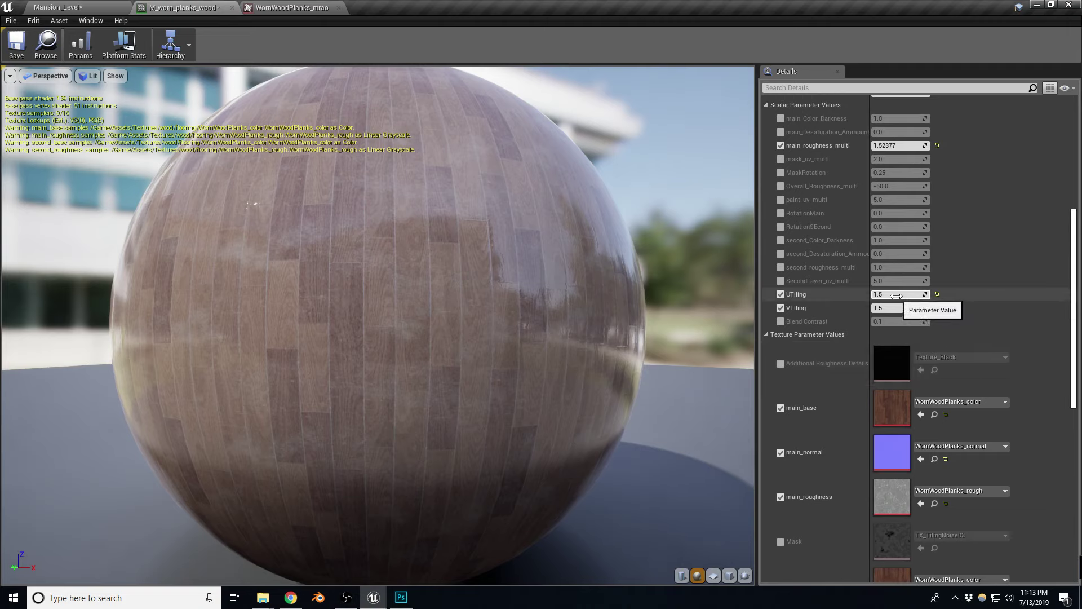
Set both UTiling and VTiling to 1.0.
mouse_move(902, 294)
mouse_down()
mouse_move(882, 294)
mouse_move(896, 294)
mouse_up()
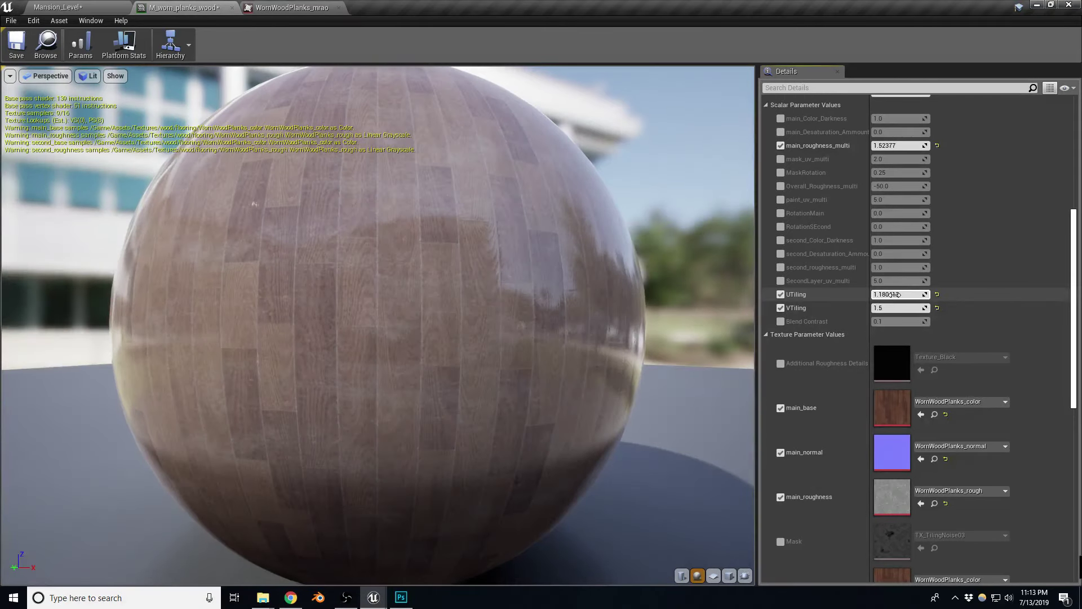
click(896, 294)
text(1)
key(Tab)
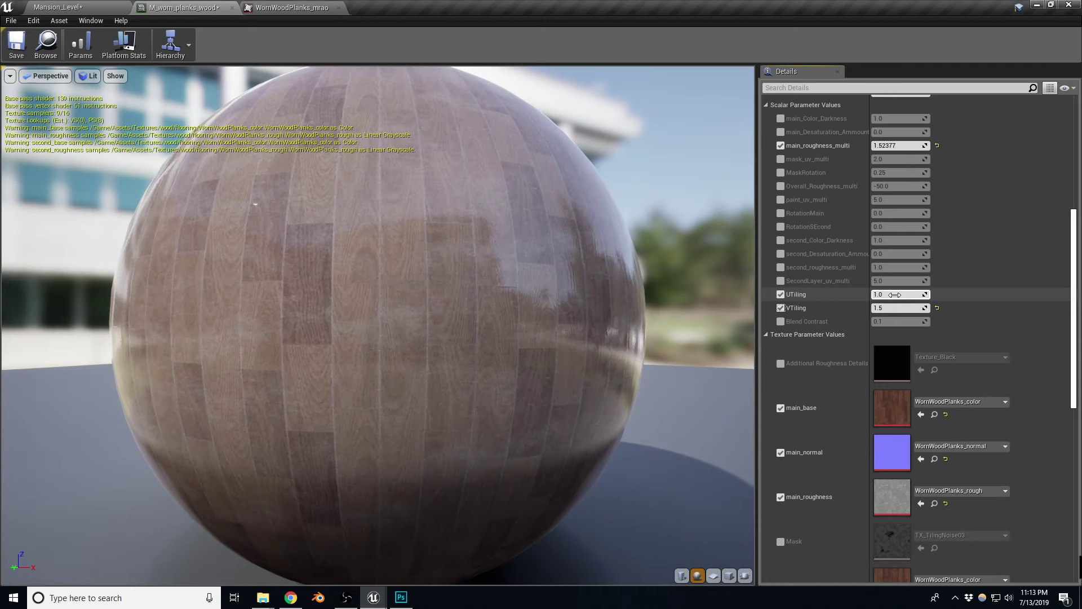
text(1)
key(Return)
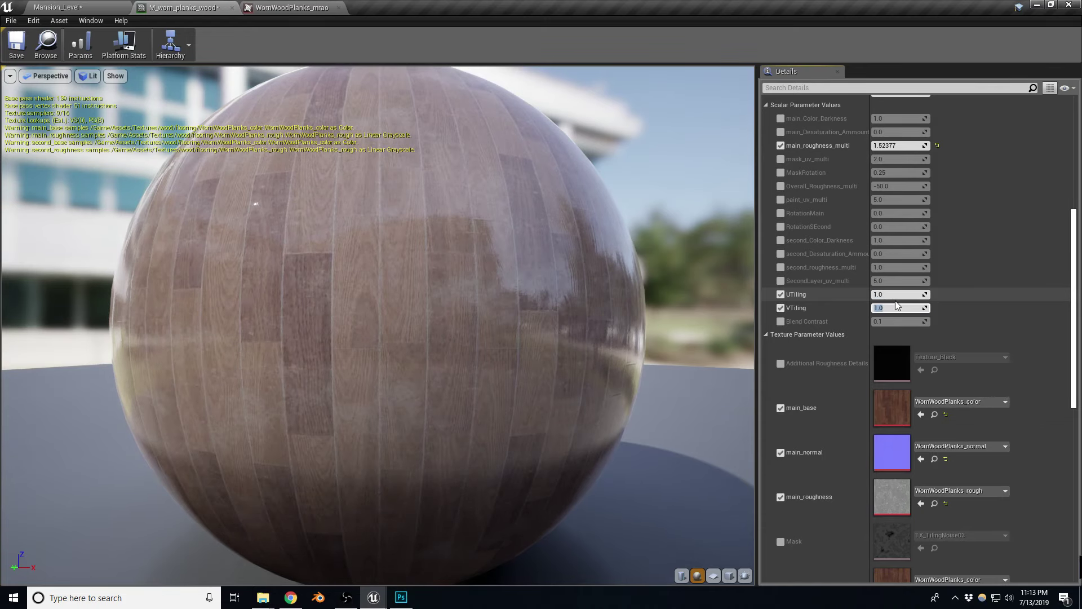
Enable Overall_Roughness_multi at 1.0 and save the M_worn_planks_wood material.
scroll(950, 246, up, 2)
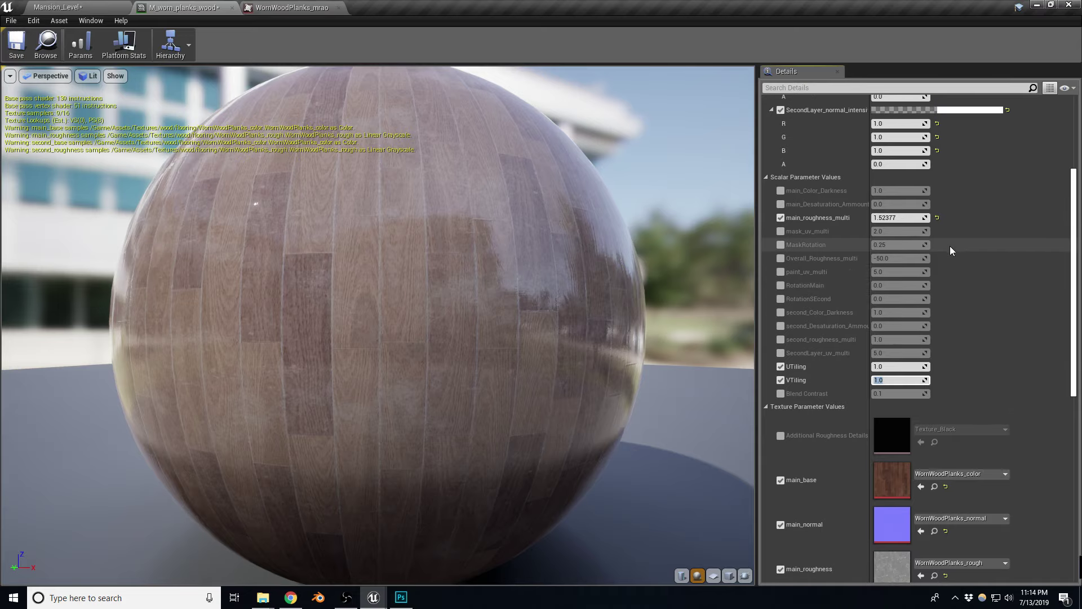
click(781, 258)
click(897, 258)
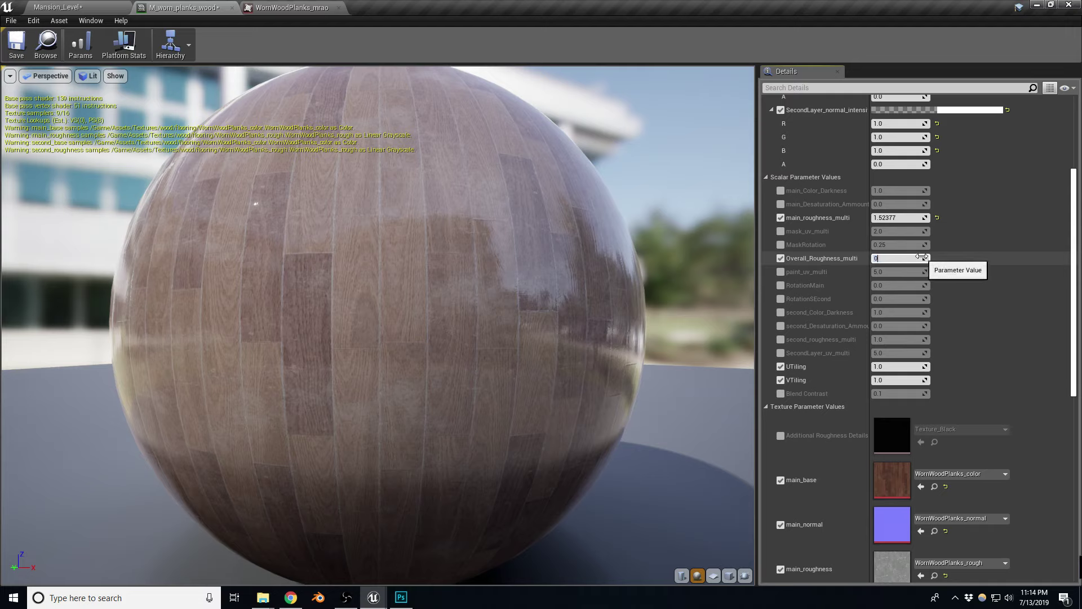
text(1)
key(Return)
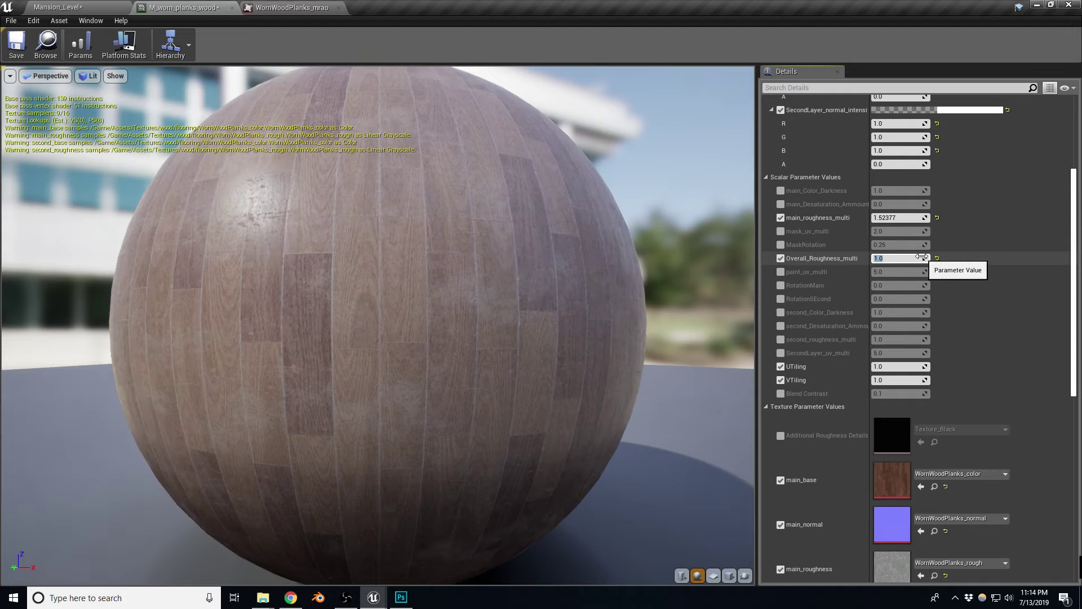
click(16, 44)
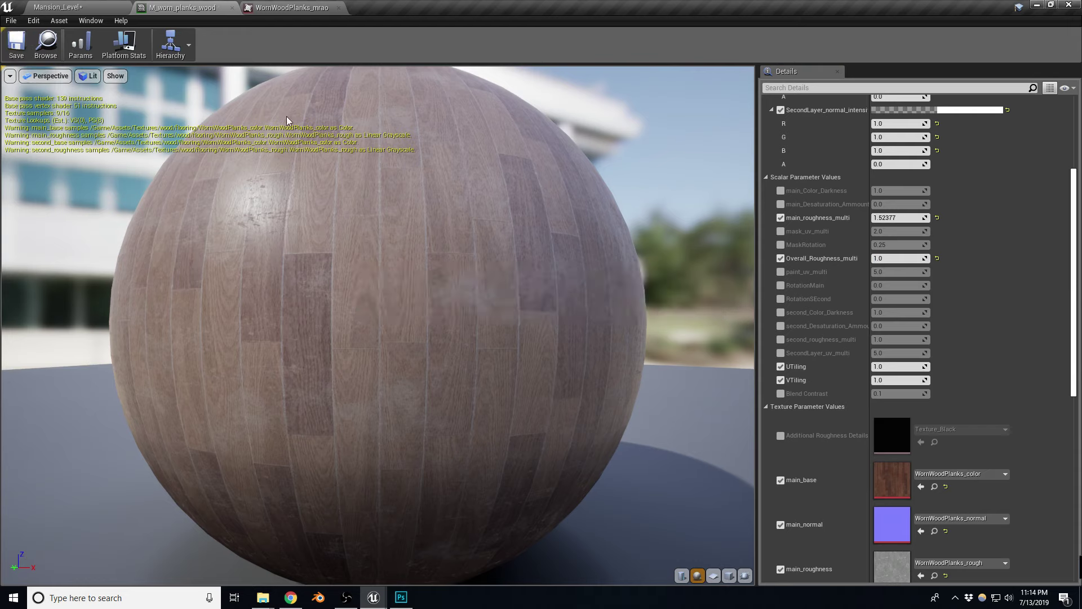
click(91, 8)
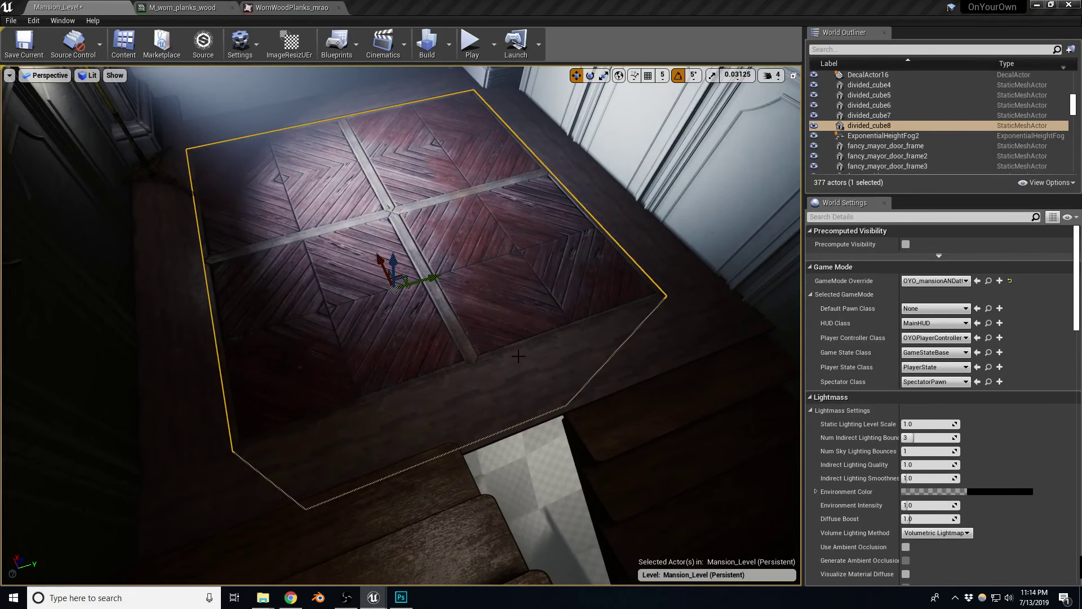
Select floor piece floor_side27, close the WornWoodPlanks_mrao texture, and float the M_worn_planks_wood editor.
mouse_move(518, 356)
right_down()
mouse_move(508, 327)
mouse_move(520, 356)
right_up()
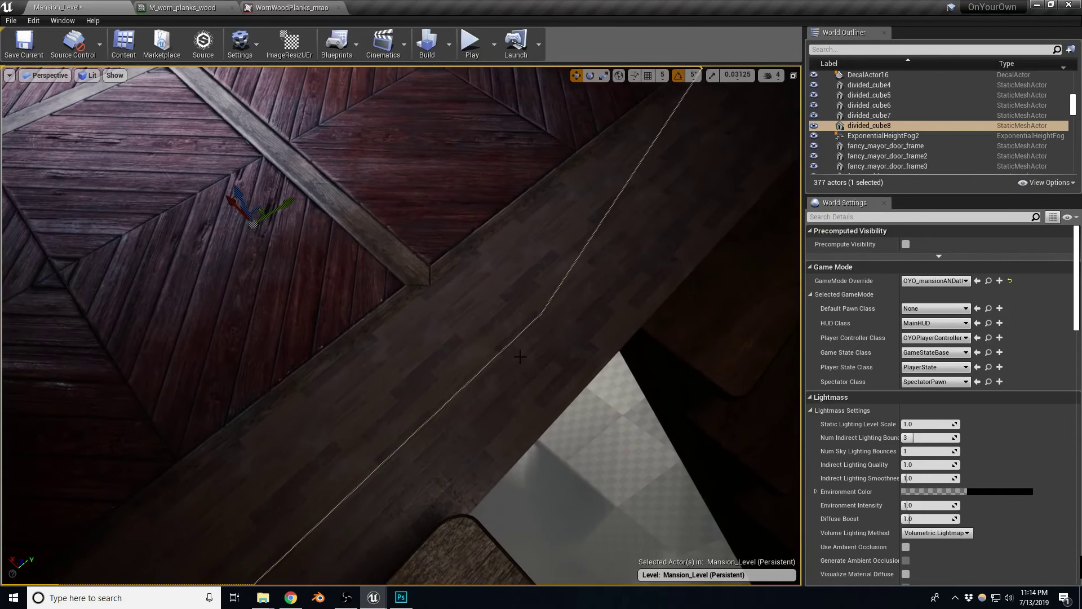
click(461, 364)
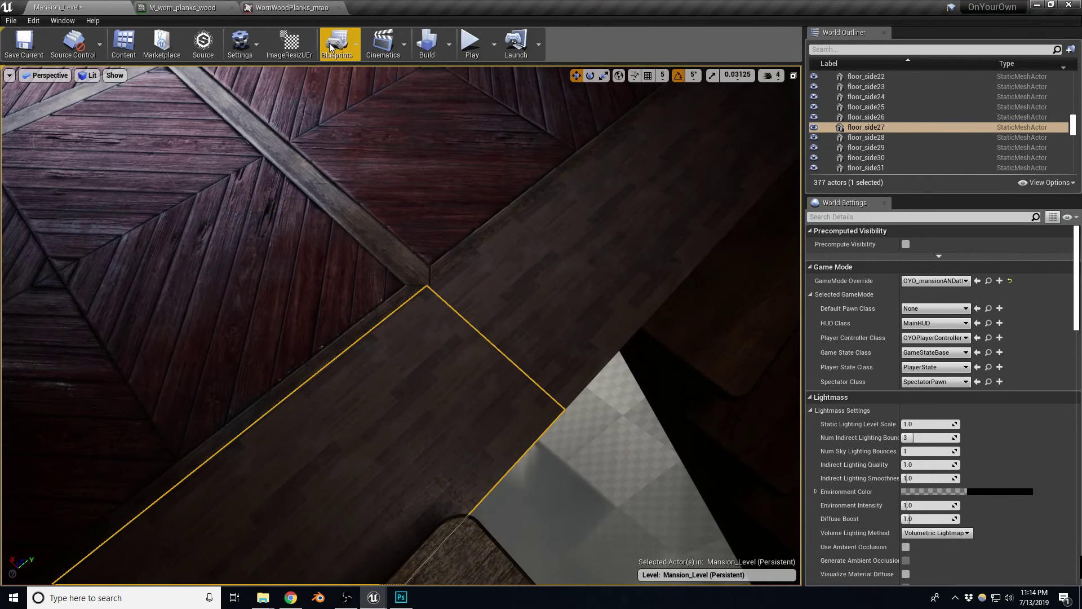
click(296, 7)
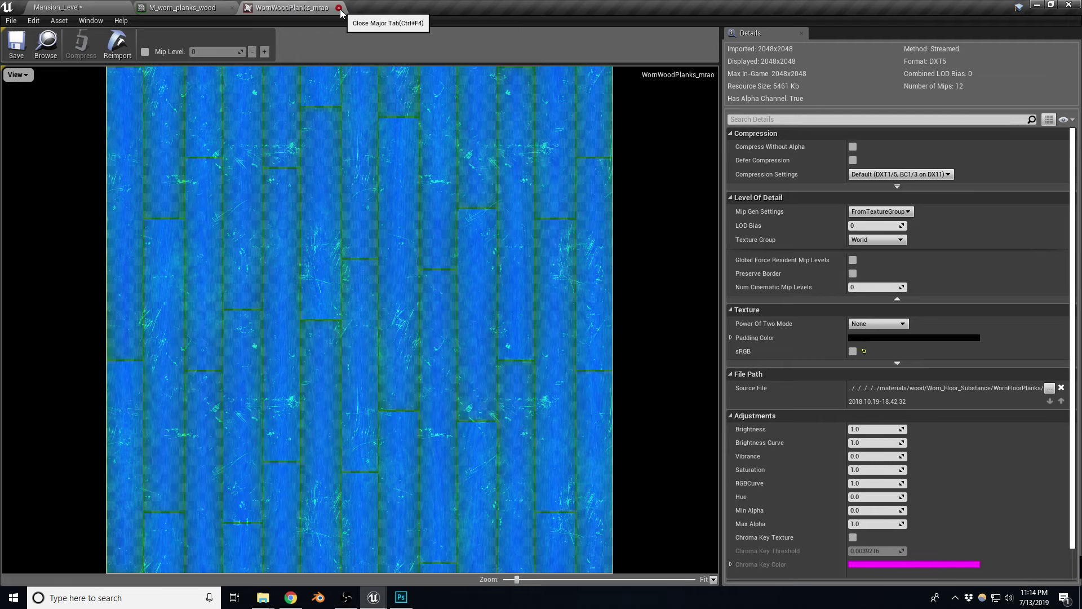
click(338, 7)
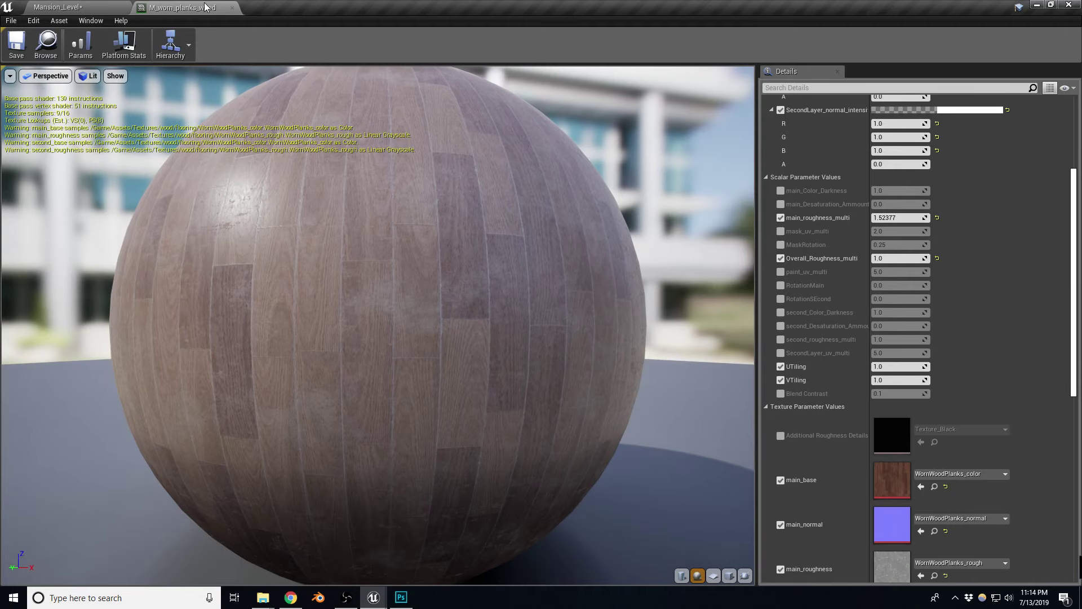
drag(206, 7, 626, 131)
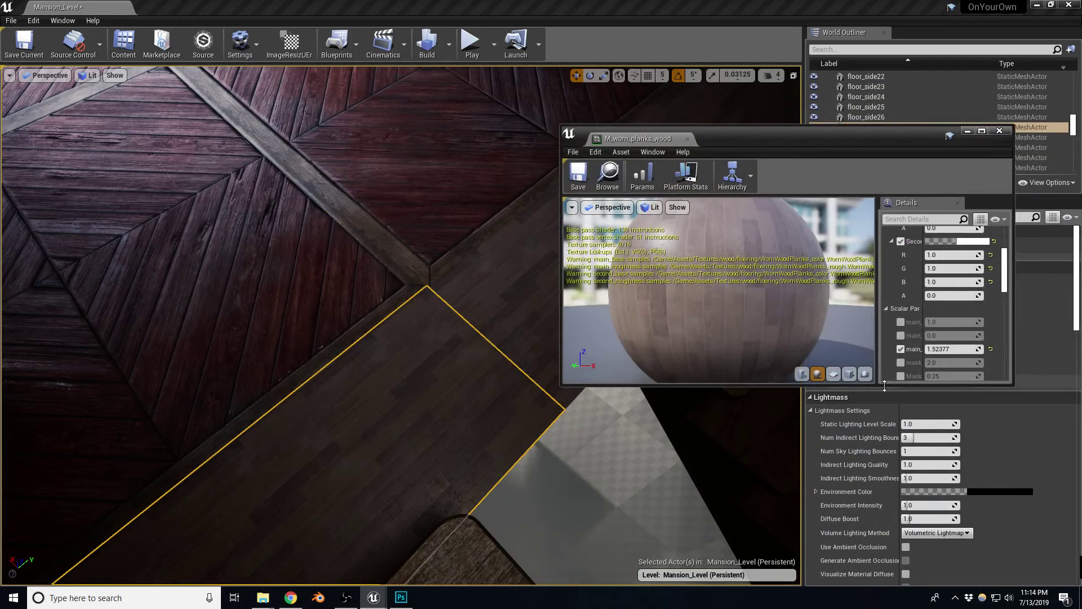
Enlarge the floating material editor and widen its parameter list, then set paint_uv_multi to 2.0.
drag(884, 387, 884, 567)
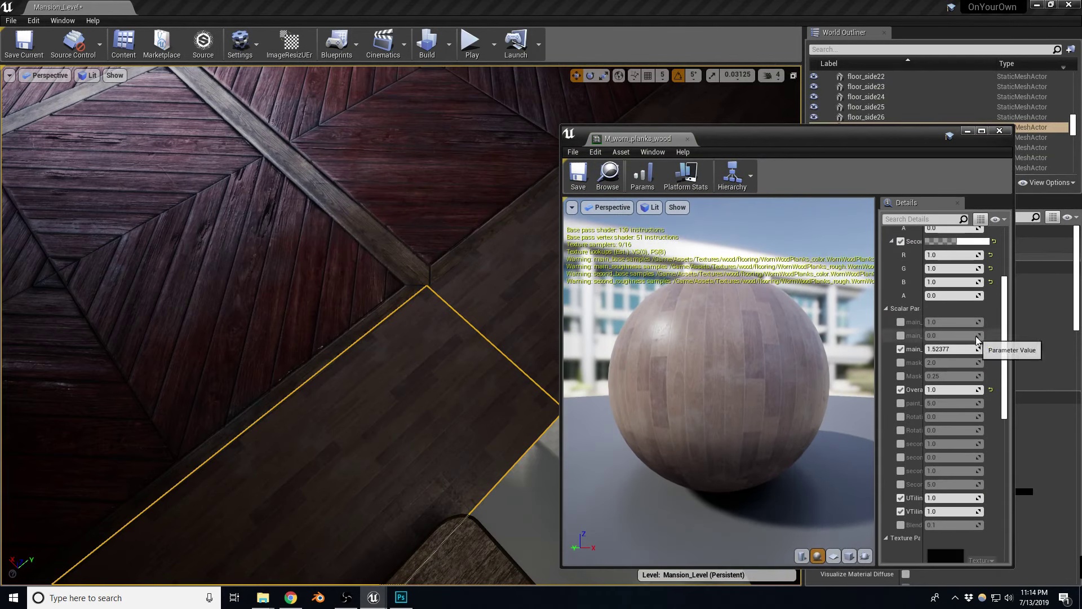
scroll(977, 340, down, 2)
scroll(977, 340, up, 5)
scroll(976, 337, down, 5)
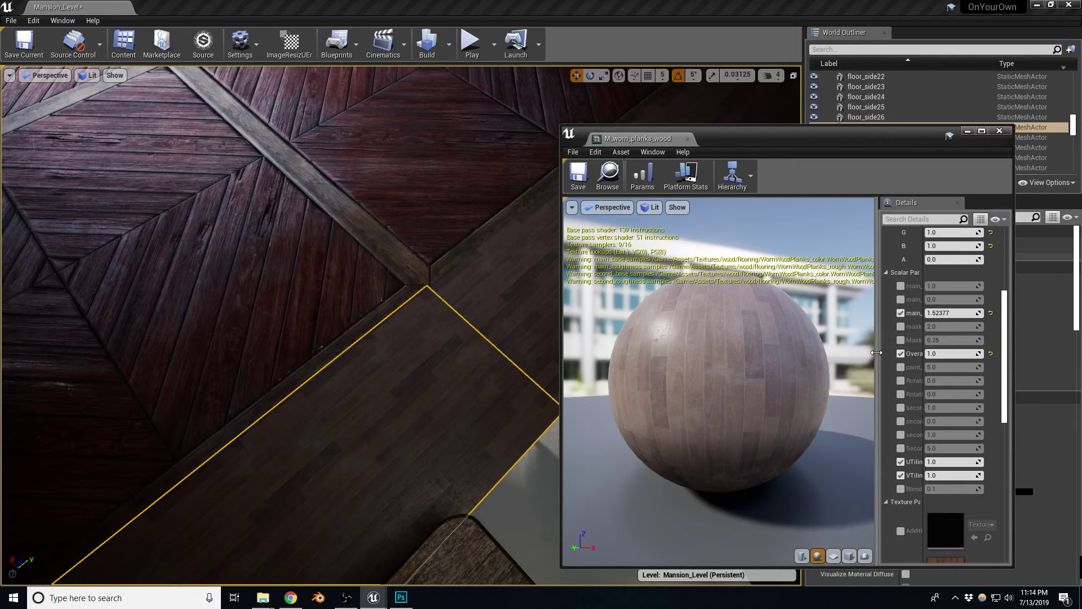
drag(878, 353, 759, 364)
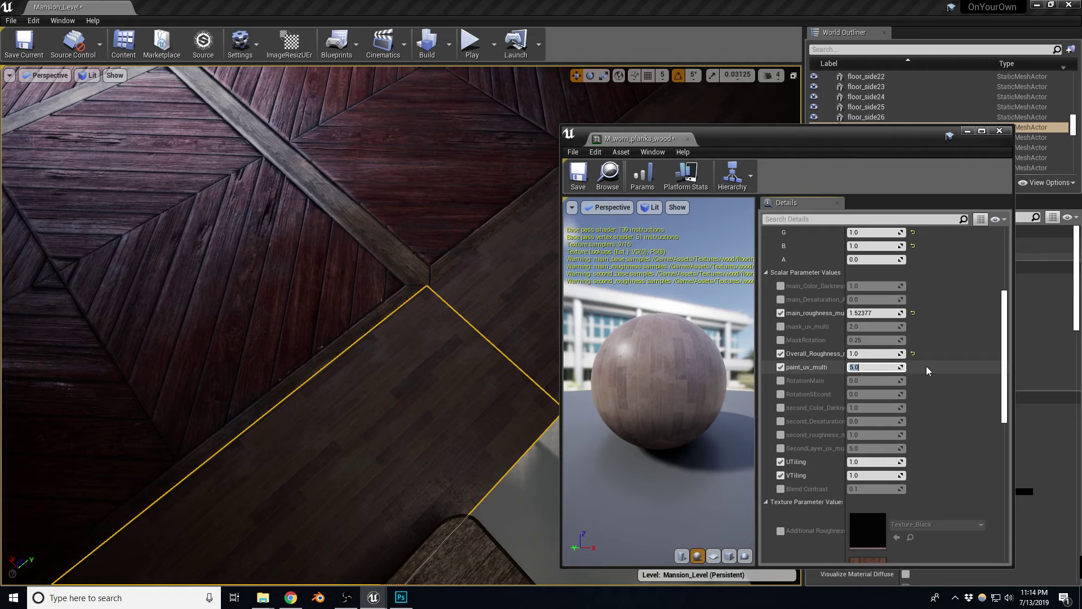
text(1)
key(Return)
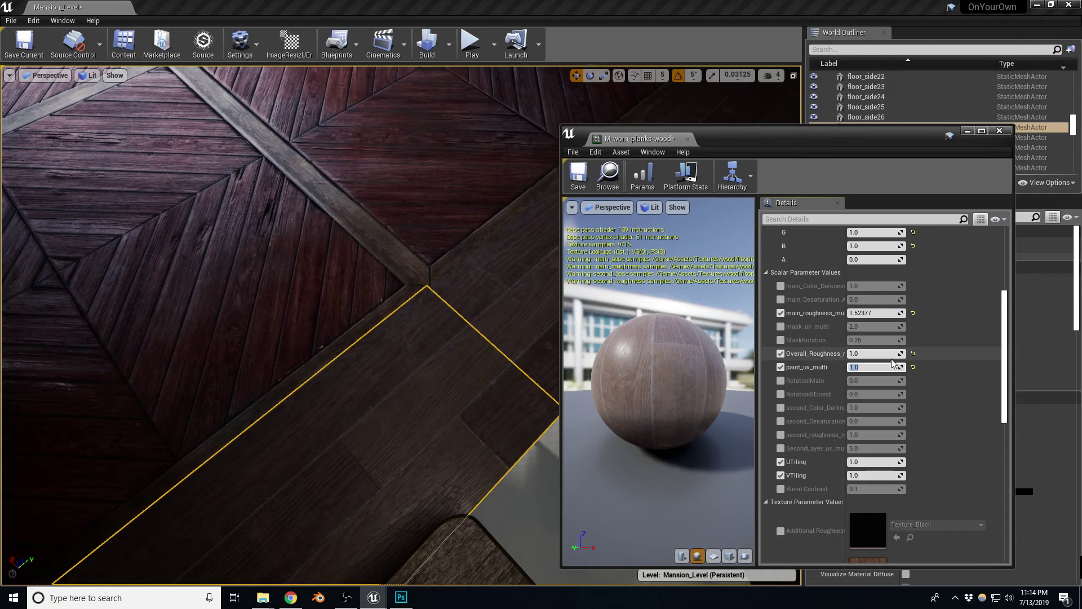
text(2)
key(Return)
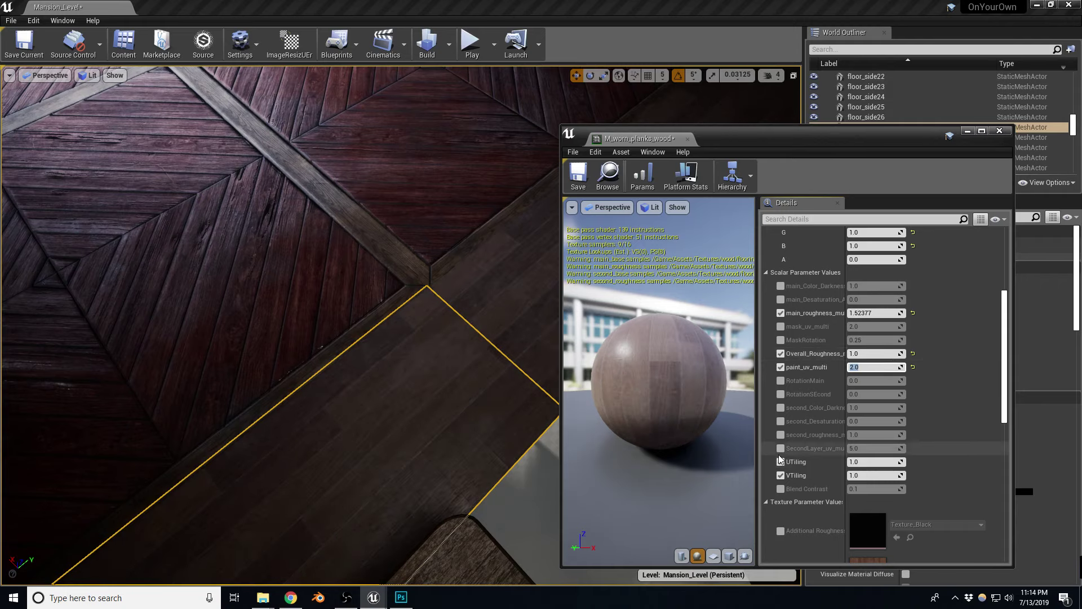
click(876, 448)
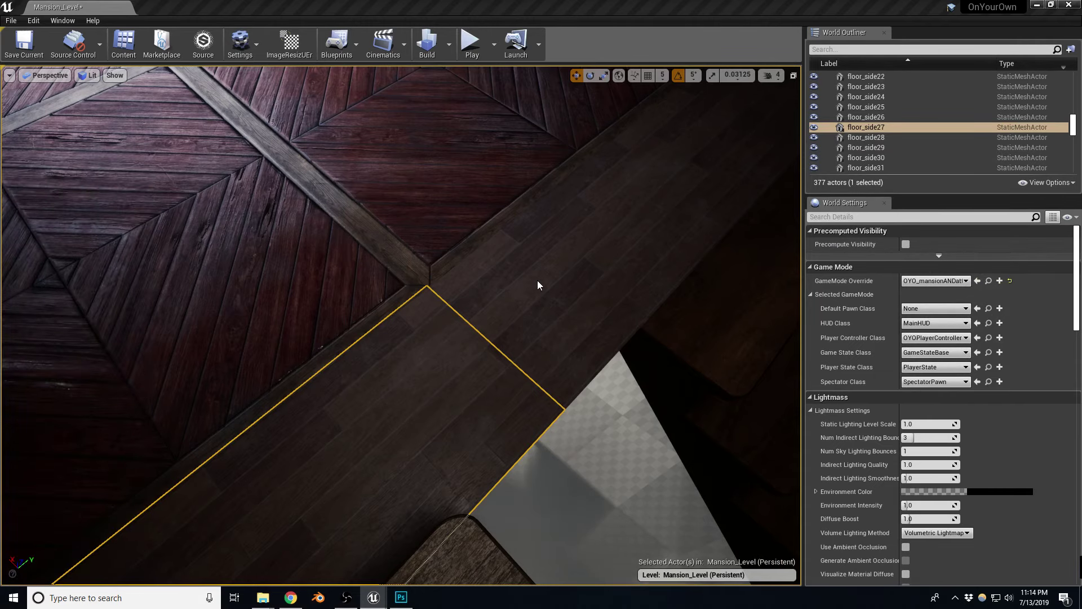
Select the landing's floor_side33 plank and switch to Mesh Paint mode.
mouse_move(537, 279)
right_down()
mouse_move(537, 237)
mouse_move(536, 304)
right_up()
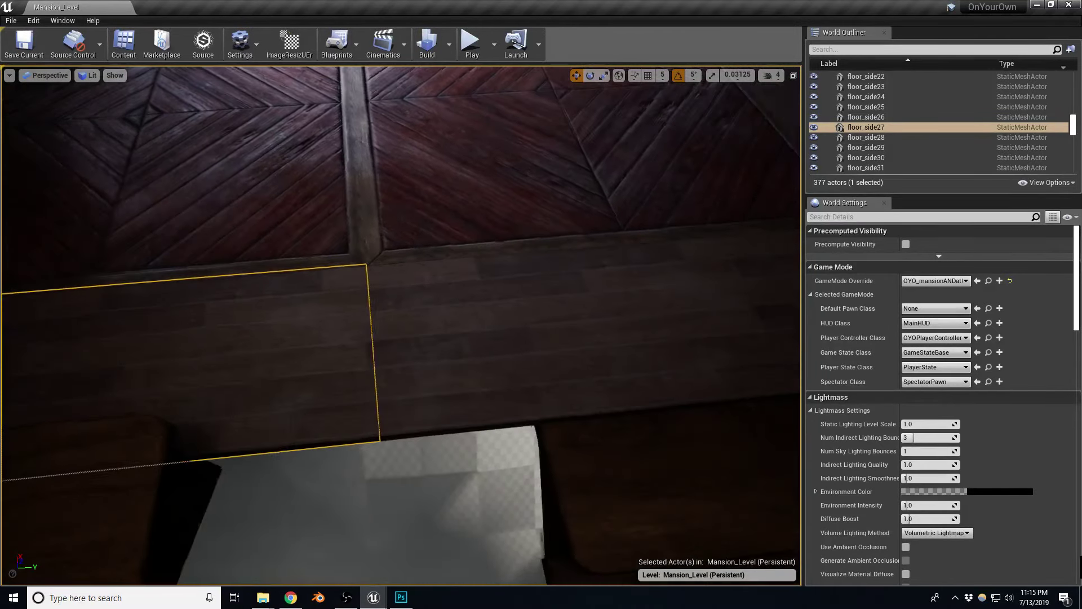
mouse_move(537, 305)
right_down()
mouse_move(508, 316)
mouse_move(508, 294)
right_up()
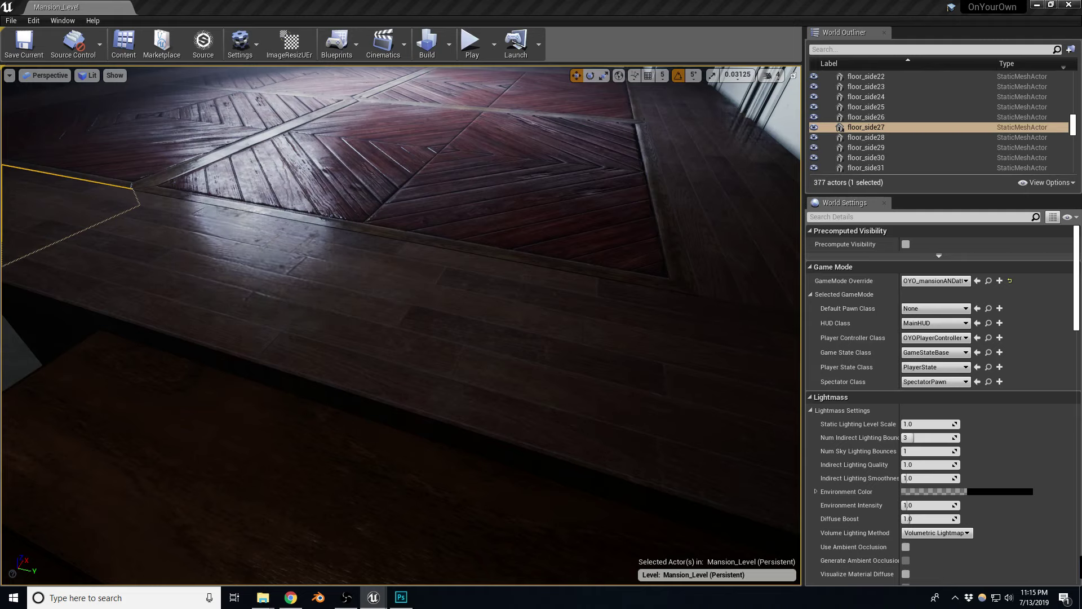
click(1074, 124)
click(386, 265)
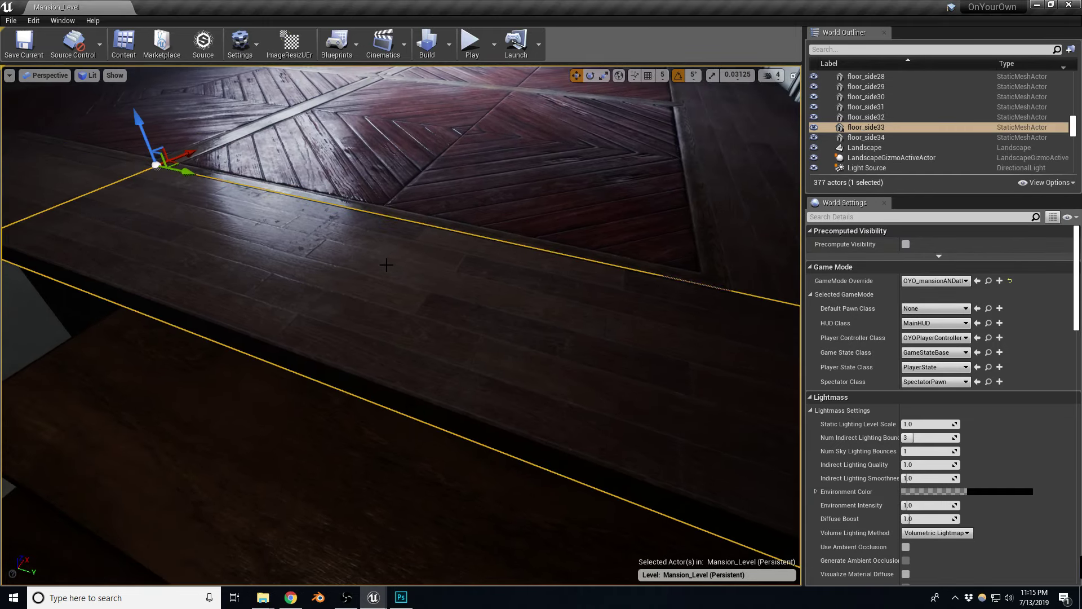
key(shift+3)
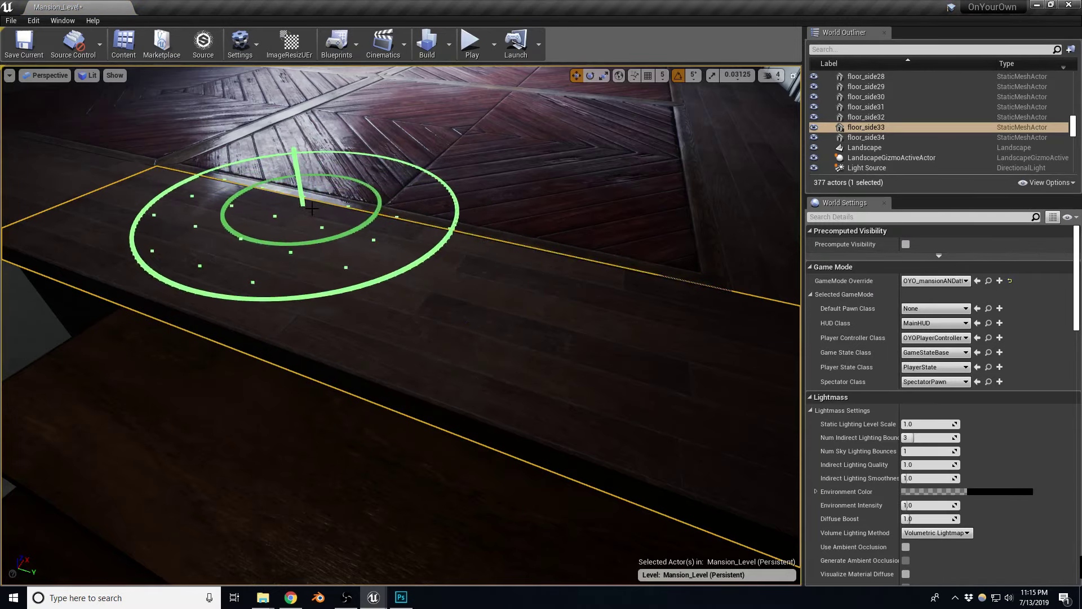
right_drag(478, 278, 478, 265)
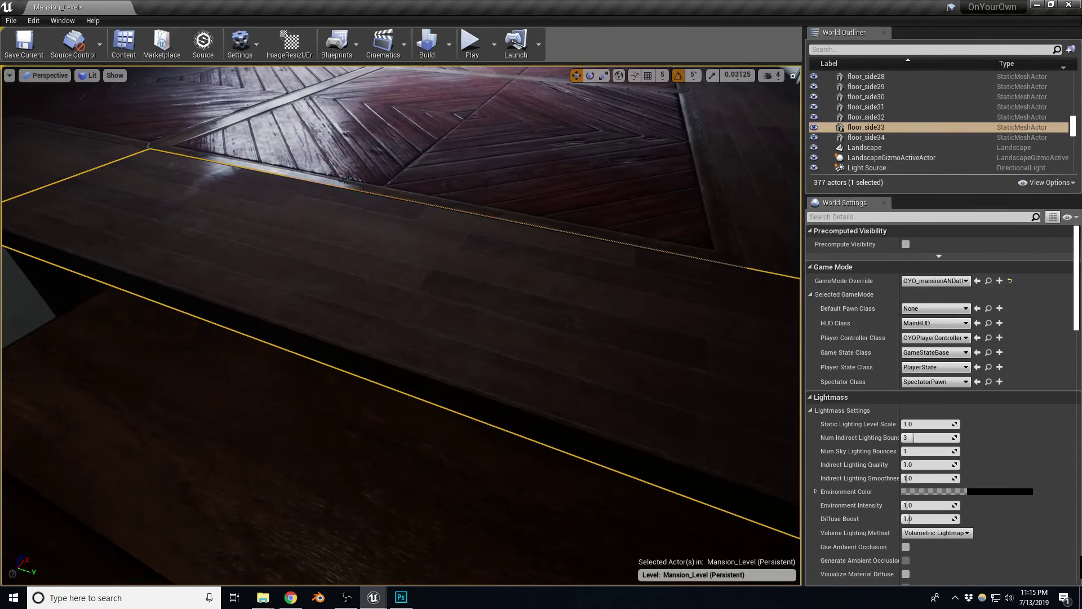
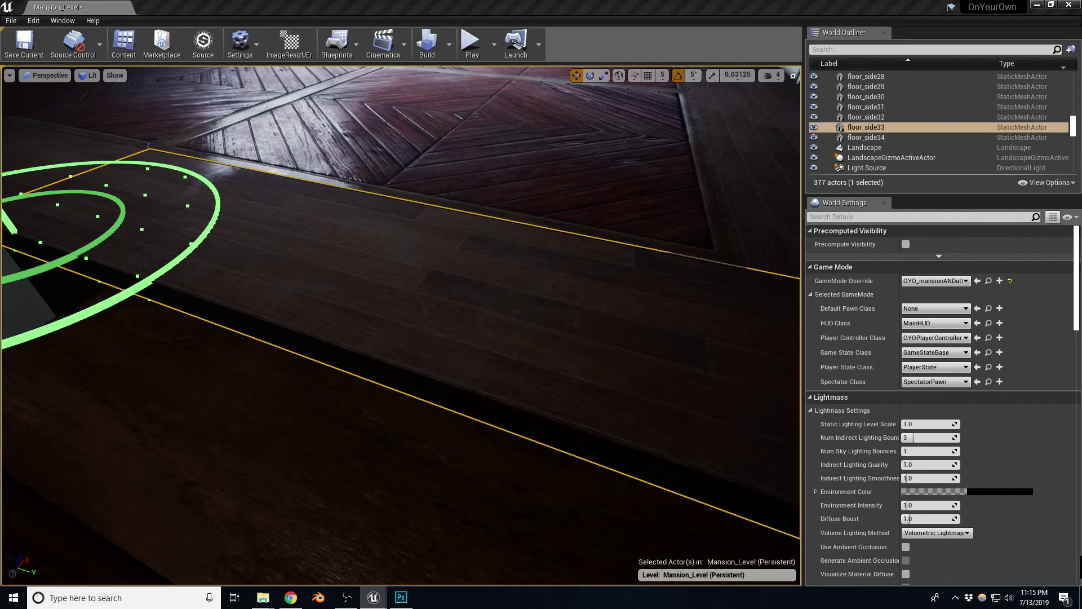
Fly around the stair step and select the parquet landing block divided_cube8.
right_drag(35, 382, 141, 361)
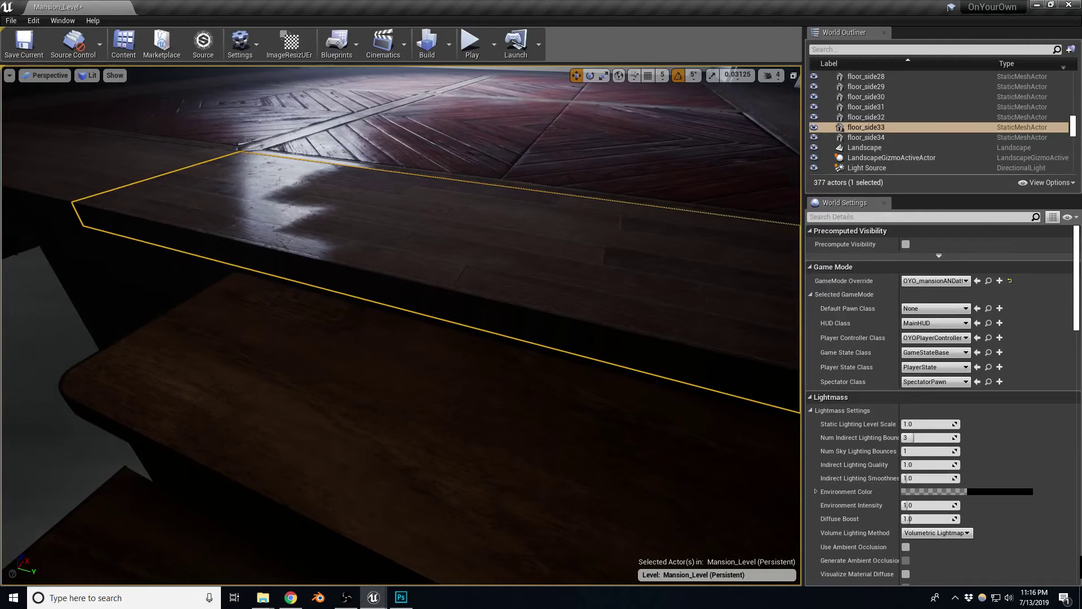
right_drag(141, 361, 423, 279)
key(ctrl+l)
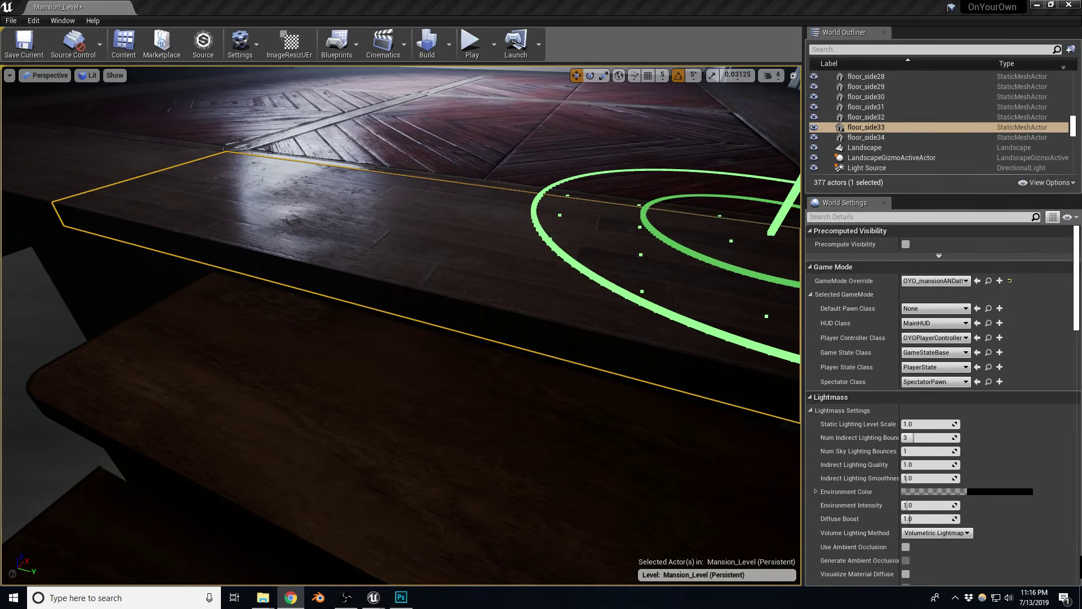
right_drag(357, 235, 361, 248)
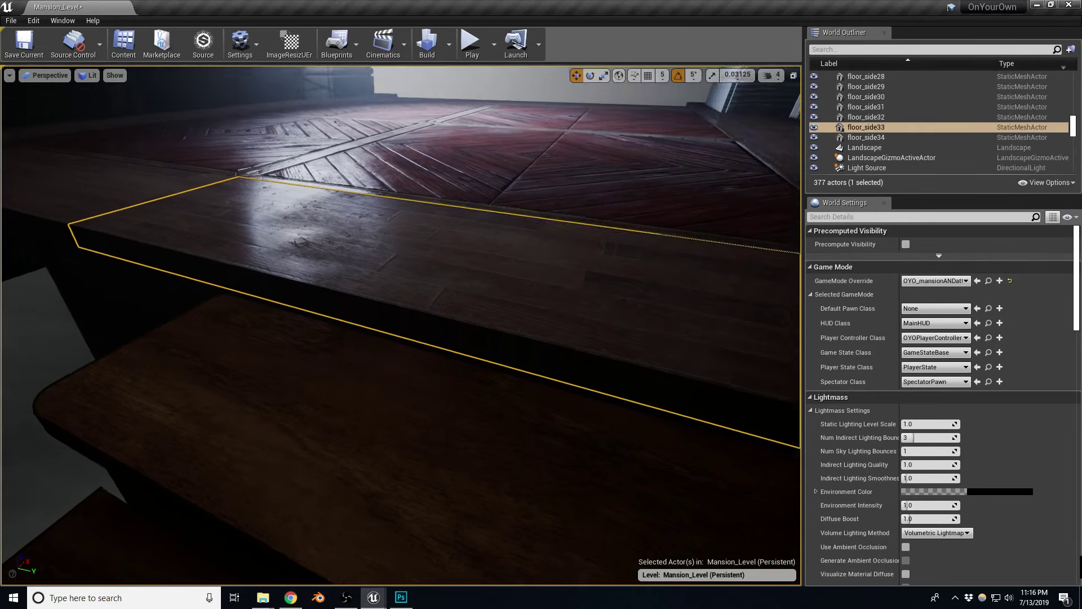
right_drag(521, 264, 529, 258)
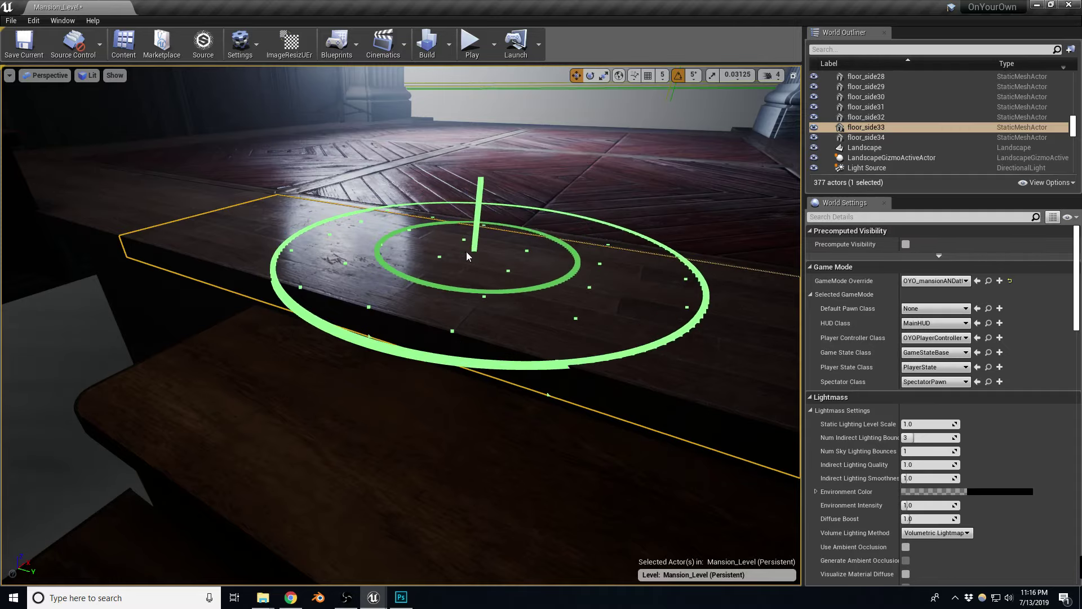
right_drag(532, 263, 563, 177)
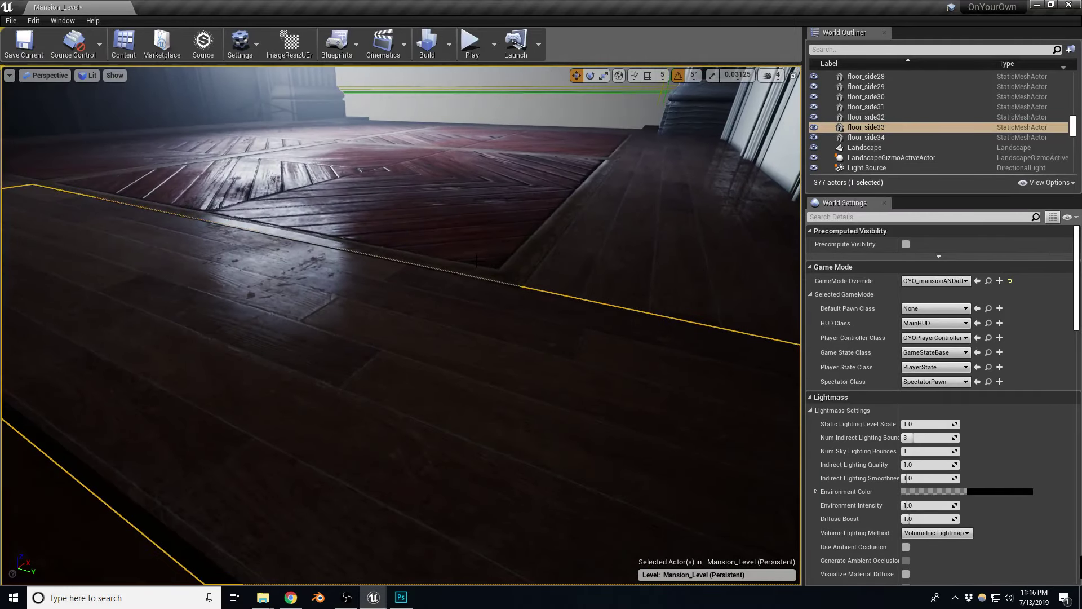
right_drag(477, 259, 476, 259)
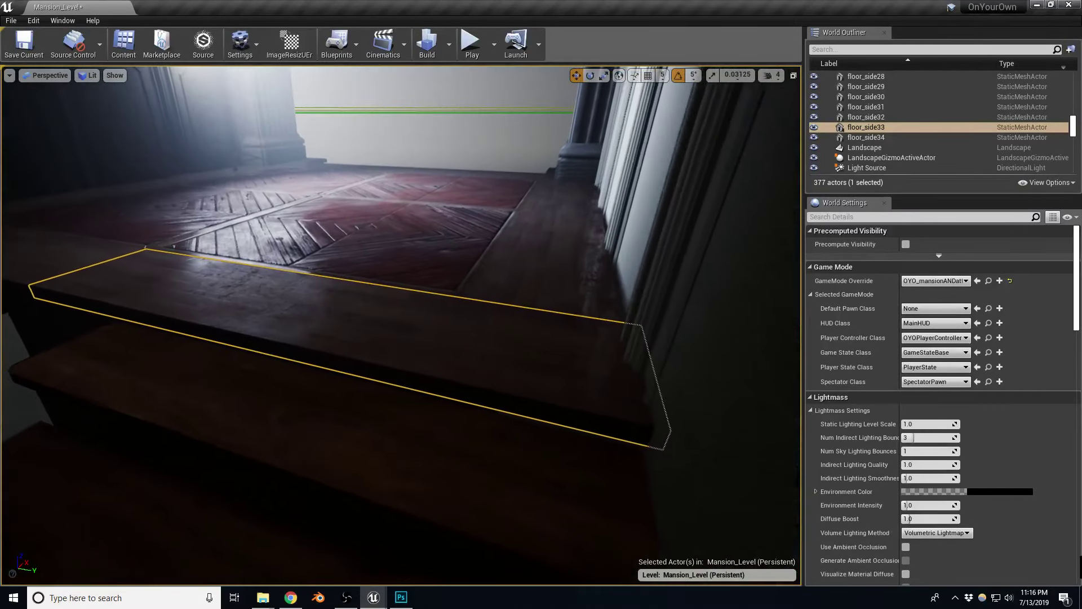
right_click(469, 187)
click(332, 315)
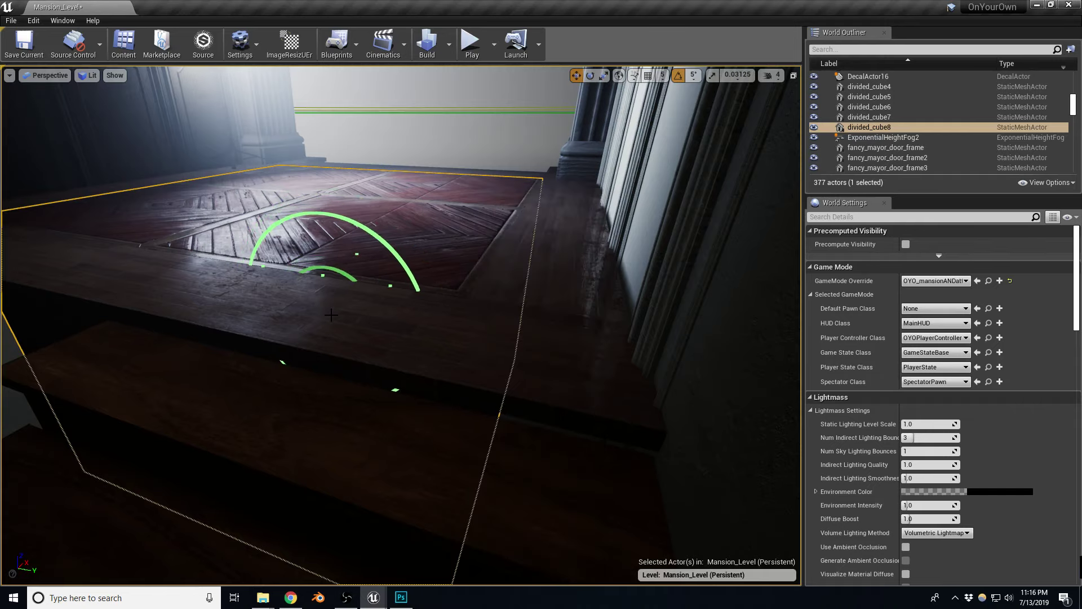
Orbit over the parquet floor and landing to inspect them from several angles.
right_drag(332, 314, 331, 315)
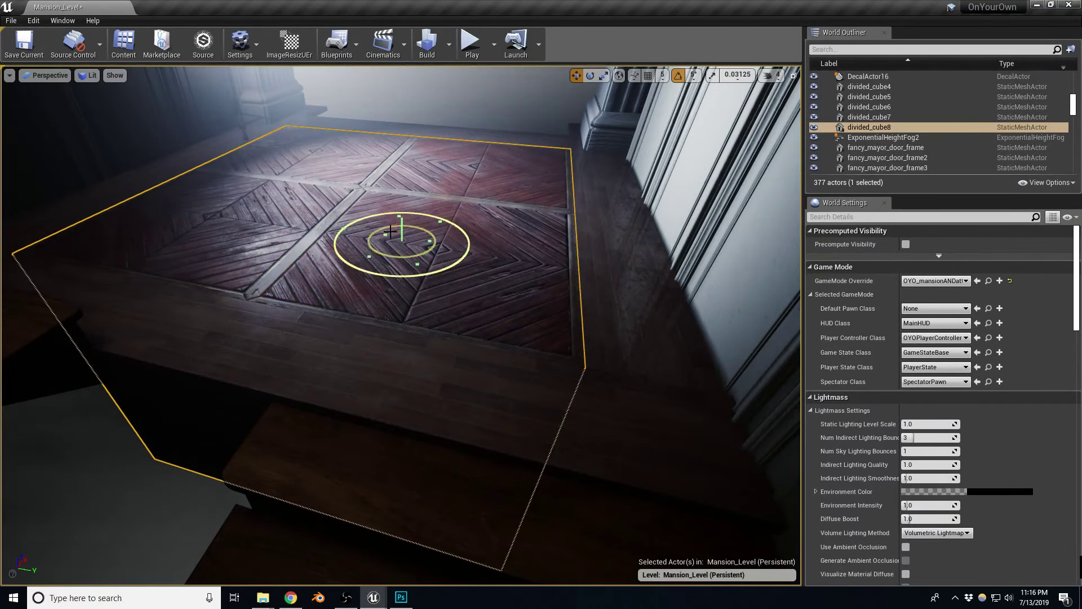
right_drag(391, 228, 391, 228)
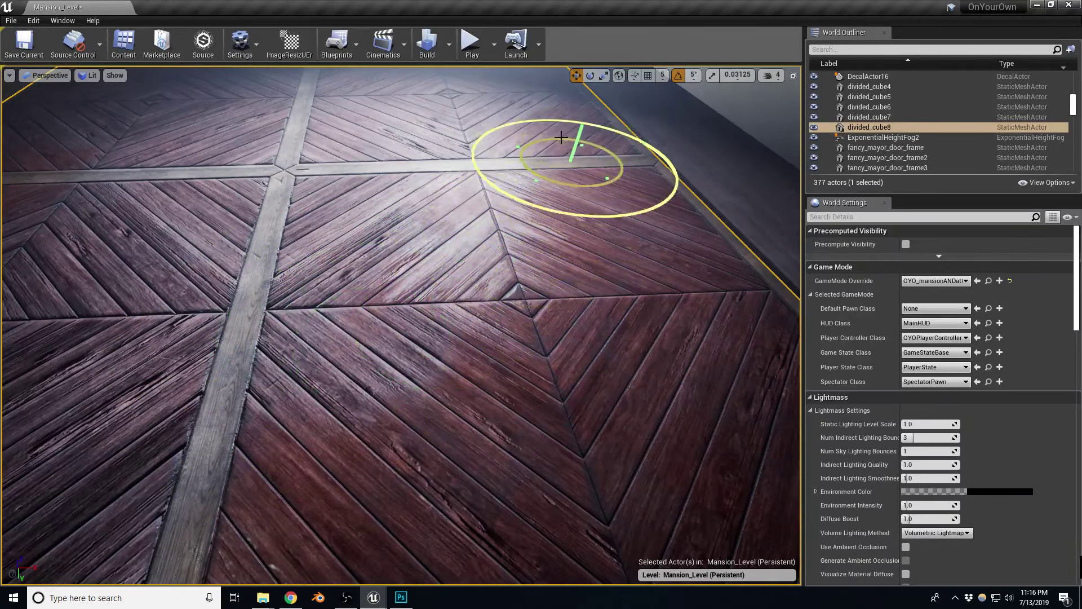
right_drag(570, 195, 640, 210)
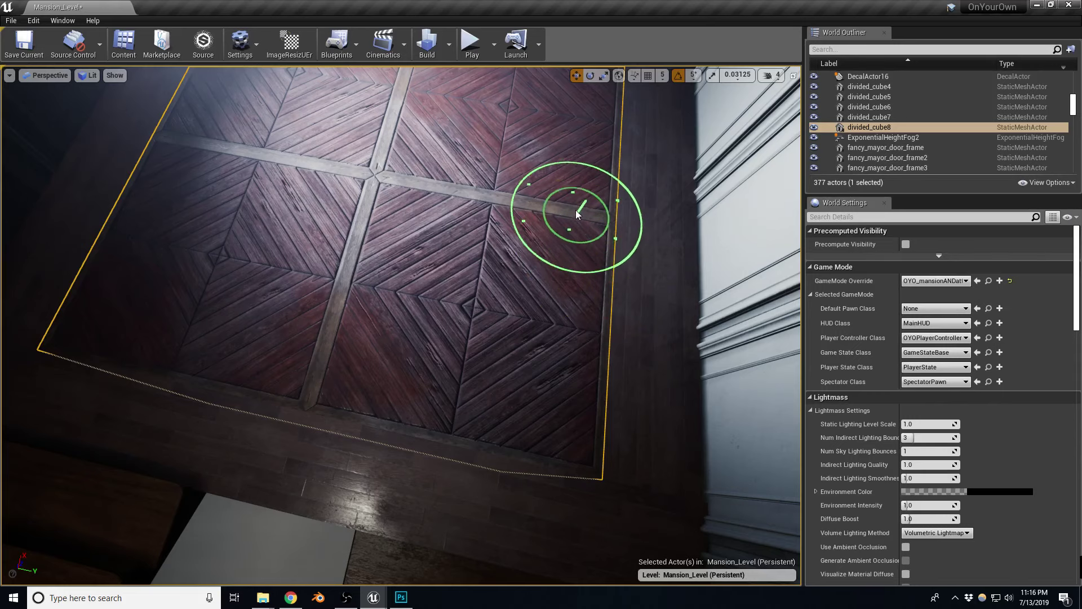
mouse_move(576, 213)
right_down()
mouse_move(519, 222)
mouse_move(515, 241)
right_up()
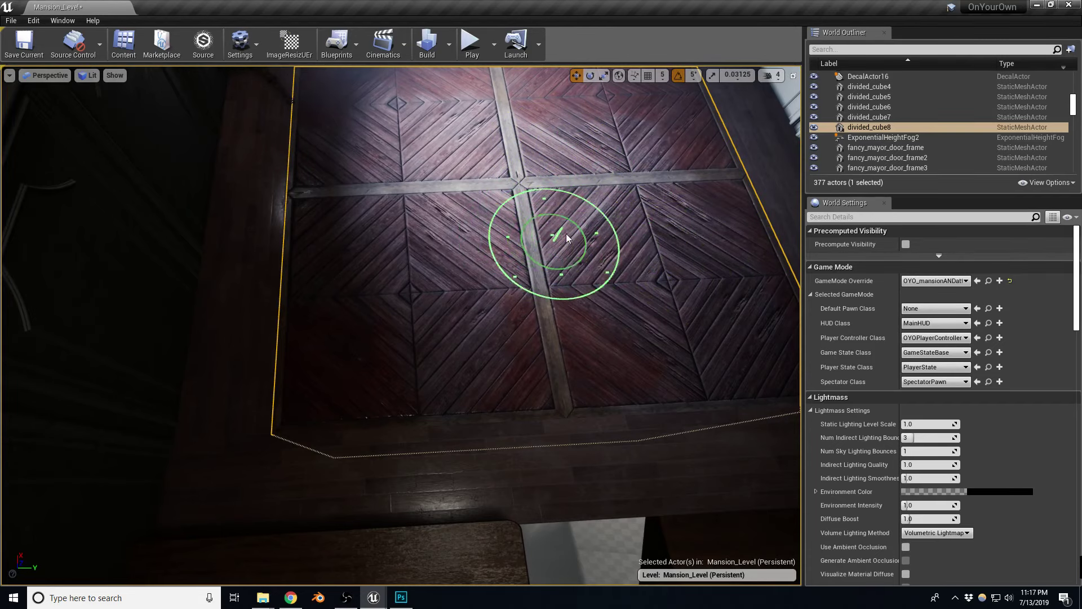
right_drag(566, 233, 561, 189)
right_click(561, 189)
right_drag(615, 283, 586, 265)
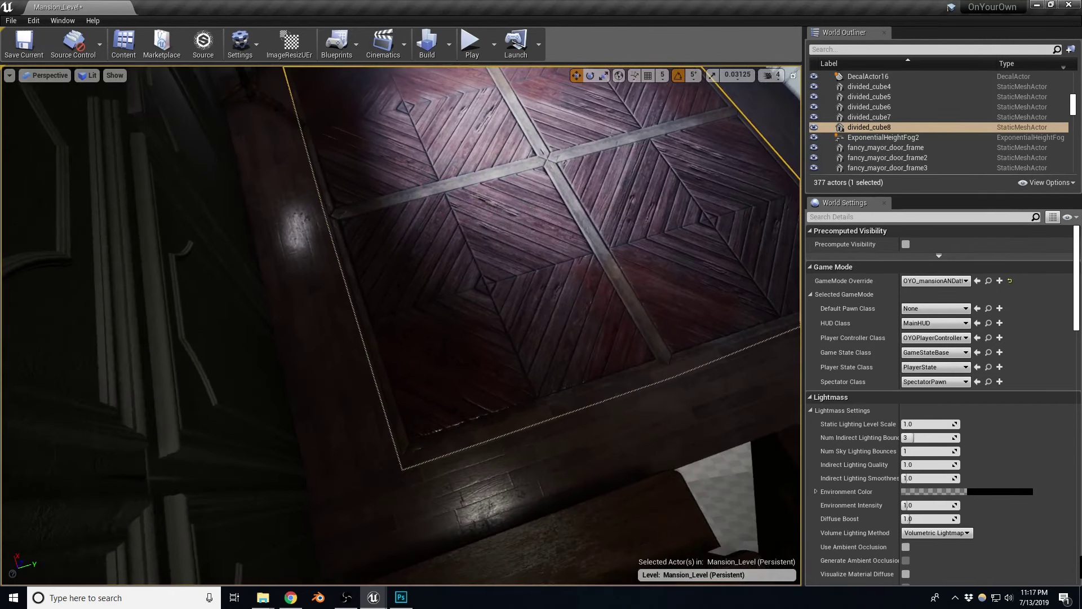
right_click(623, 191)
right_drag(671, 313, 641, 268)
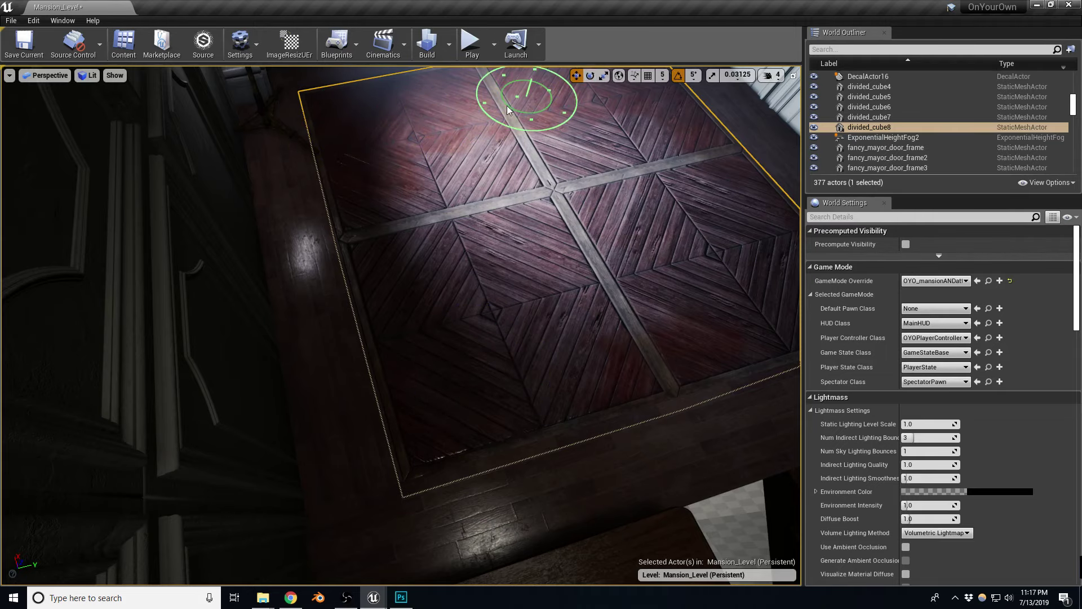
right_drag(564, 265, 563, 298)
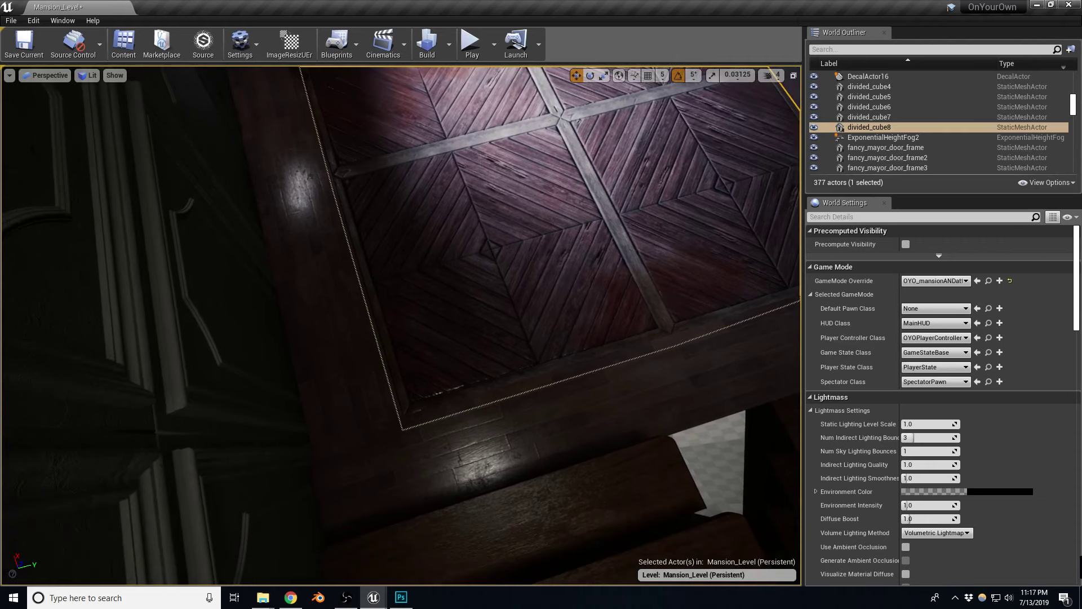
Select stair steps floor_side27 and floor_side33, then the parquet landing divided_cube8.
click(509, 436)
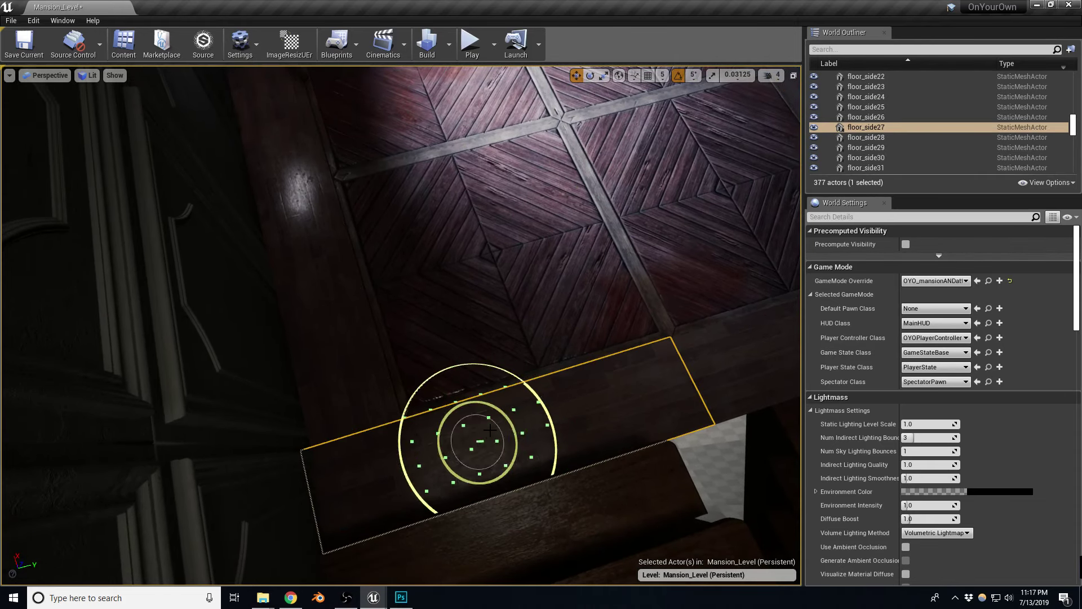
right_drag(534, 410, 542, 417)
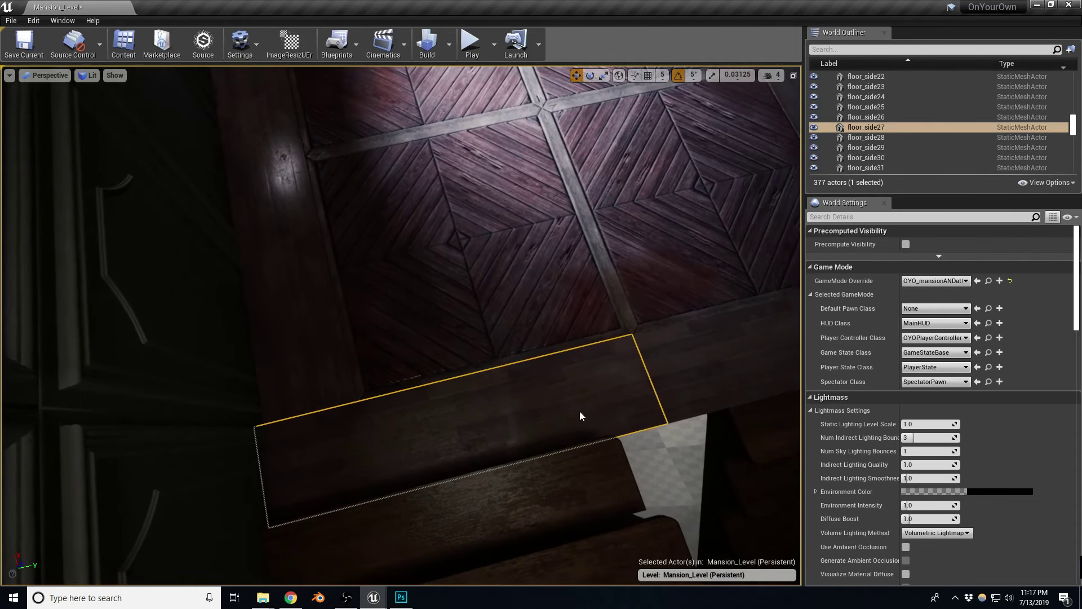
right_click(580, 416)
click(407, 445)
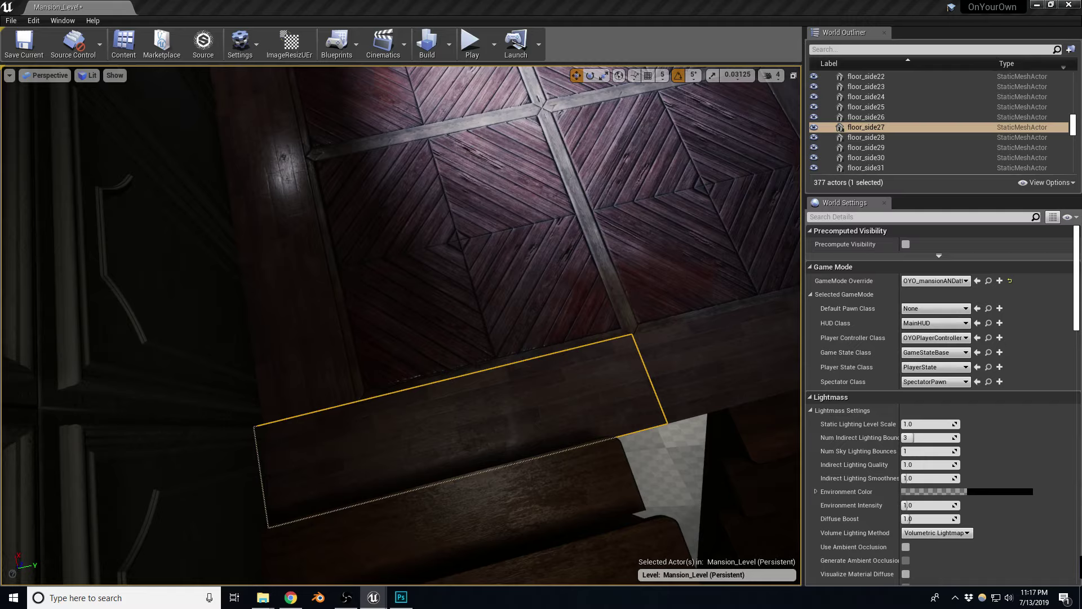
click(453, 419)
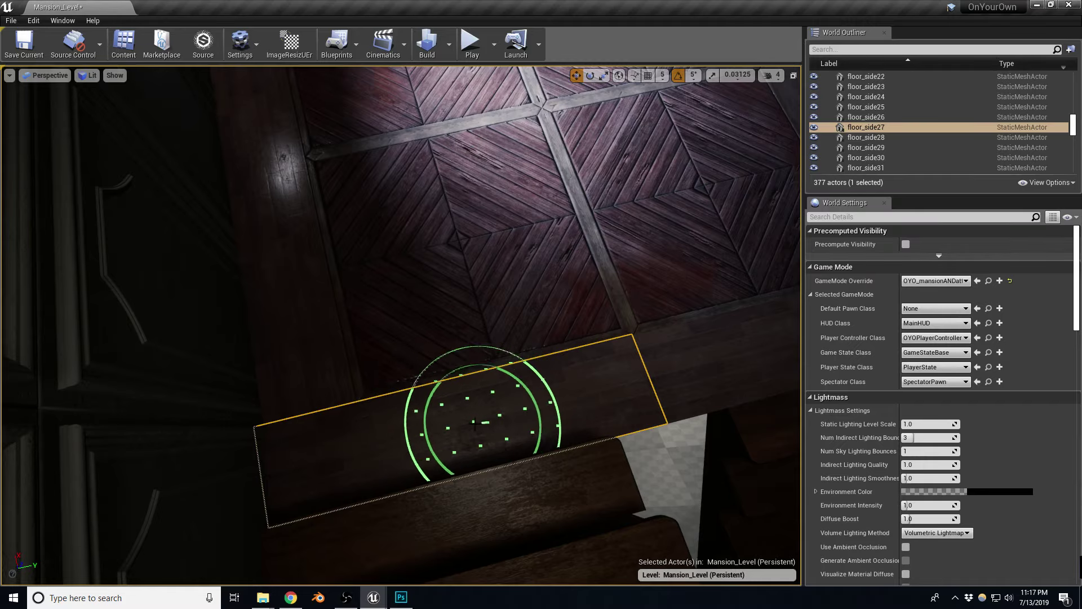
mouse_move(475, 421)
right_down()
mouse_move(395, 327)
mouse_move(372, 321)
mouse_move(494, 411)
right_up()
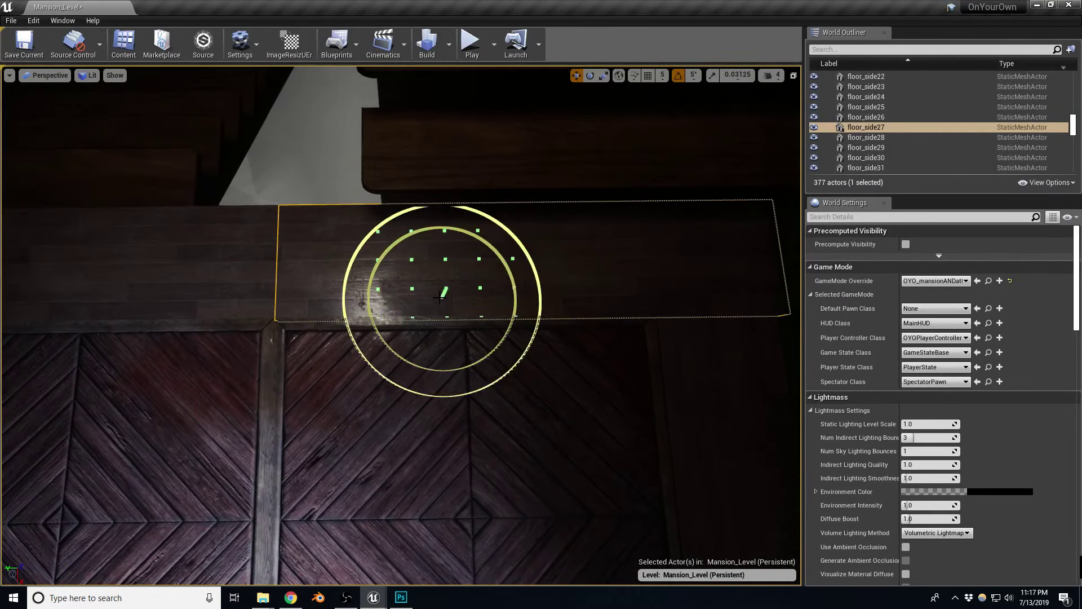
right_drag(478, 334, 429, 338)
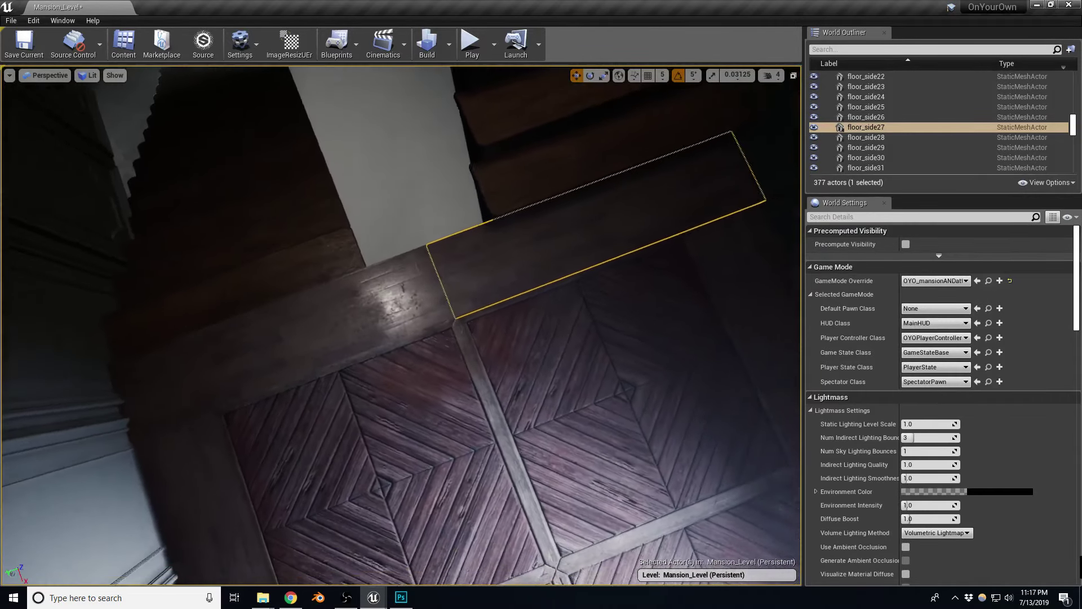
mouse_move(428, 338)
right_down()
mouse_move(395, 316)
mouse_move(476, 322)
right_up()
click(476, 323)
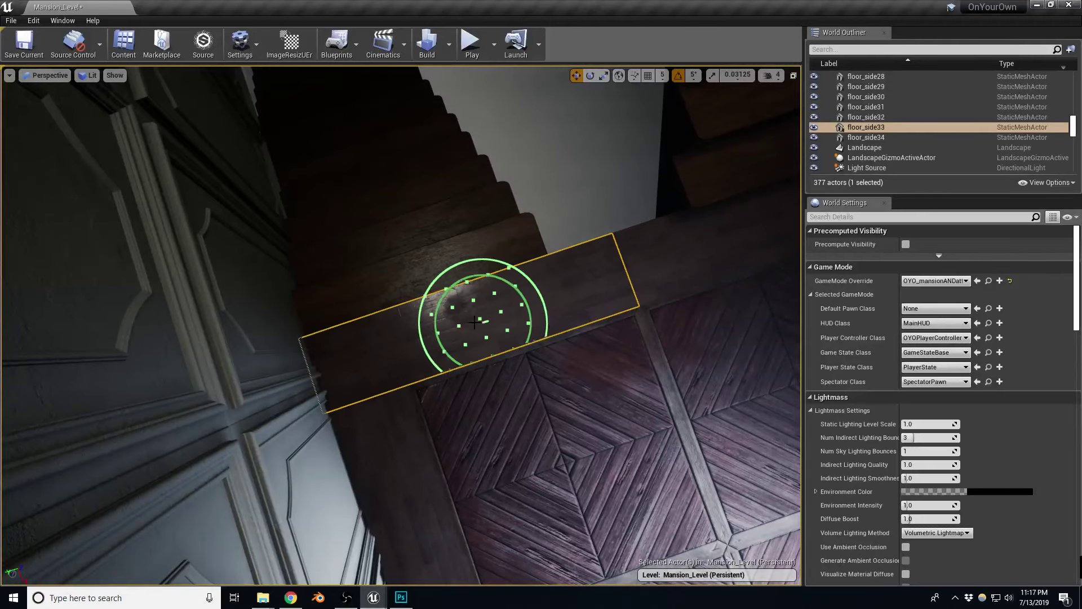
mouse_move(397, 320)
right_down()
mouse_move(361, 316)
mouse_move(339, 361)
mouse_move(478, 278)
right_up()
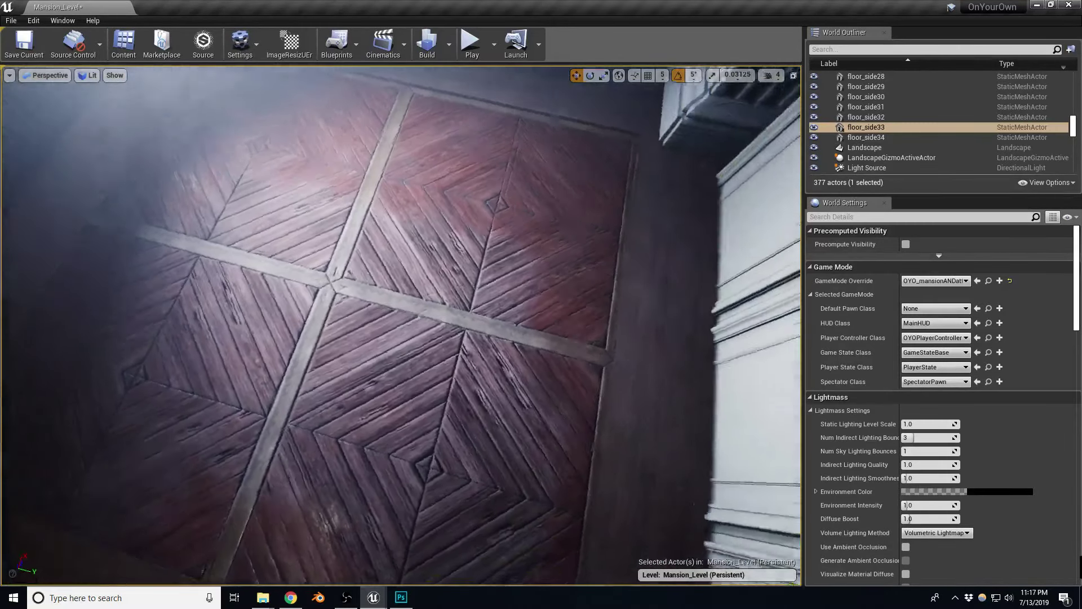
click(447, 246)
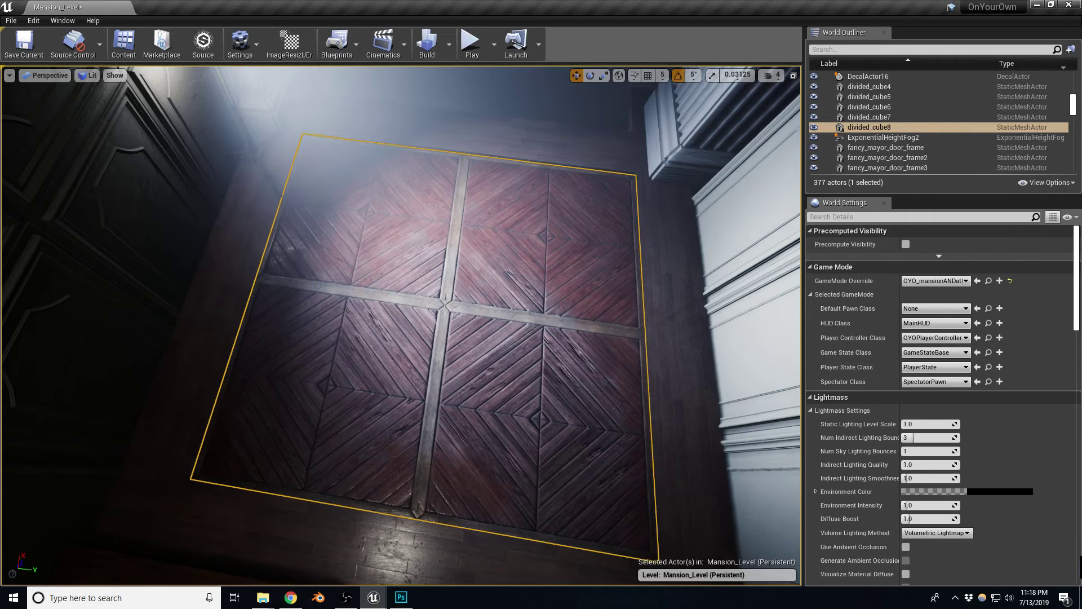
Pull back to show the whole staircase and launch Play in Editor with Alt+P.
right_drag(298, 304, 316, 298)
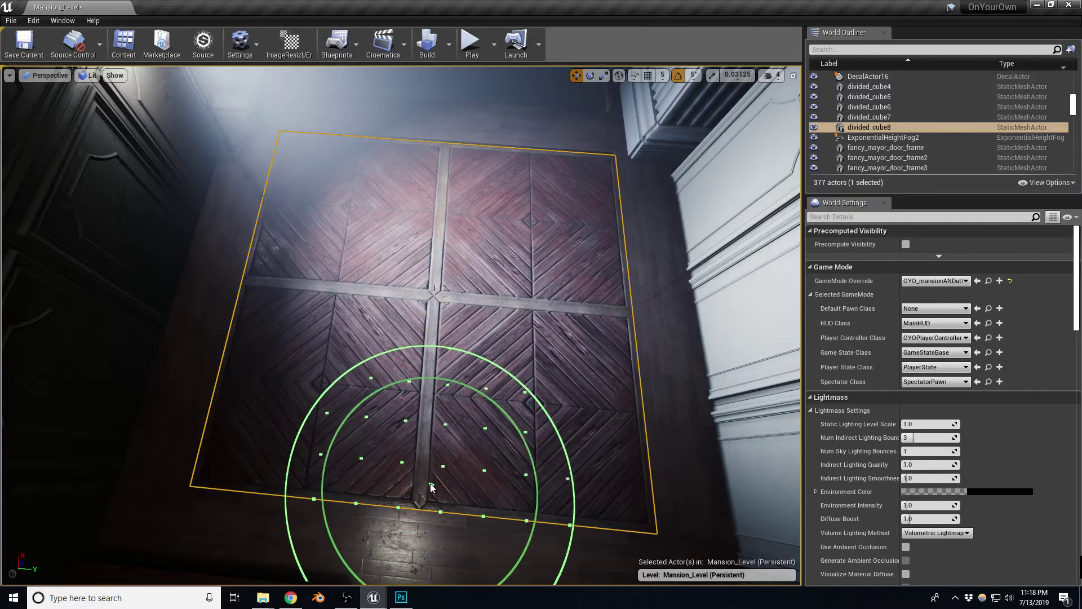
mouse_move(493, 480)
right_down()
mouse_move(429, 462)
mouse_move(380, 406)
right_up()
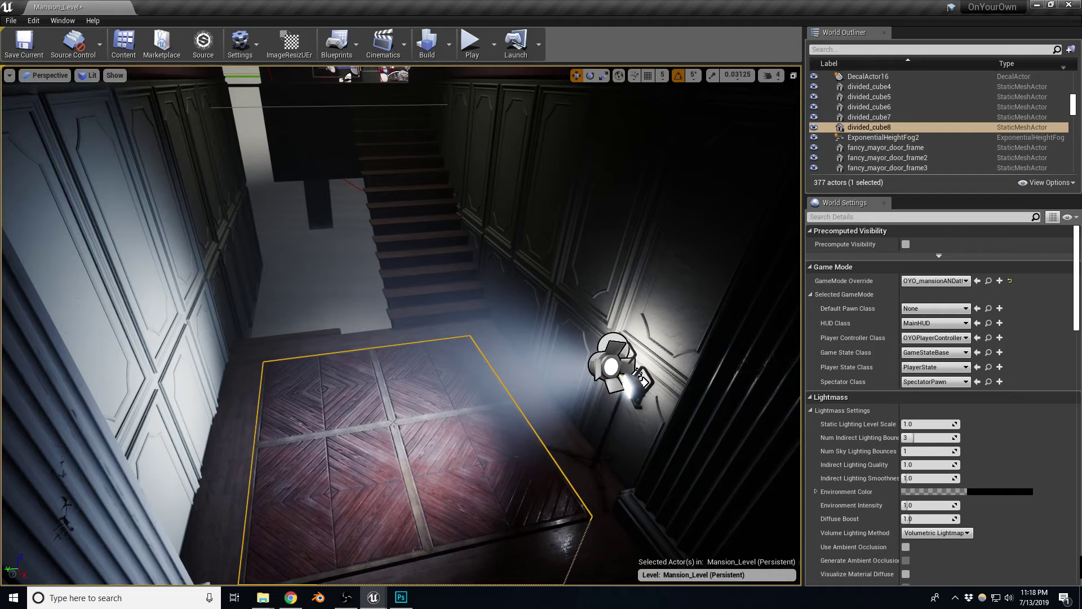
right_drag(381, 406, 487, 400)
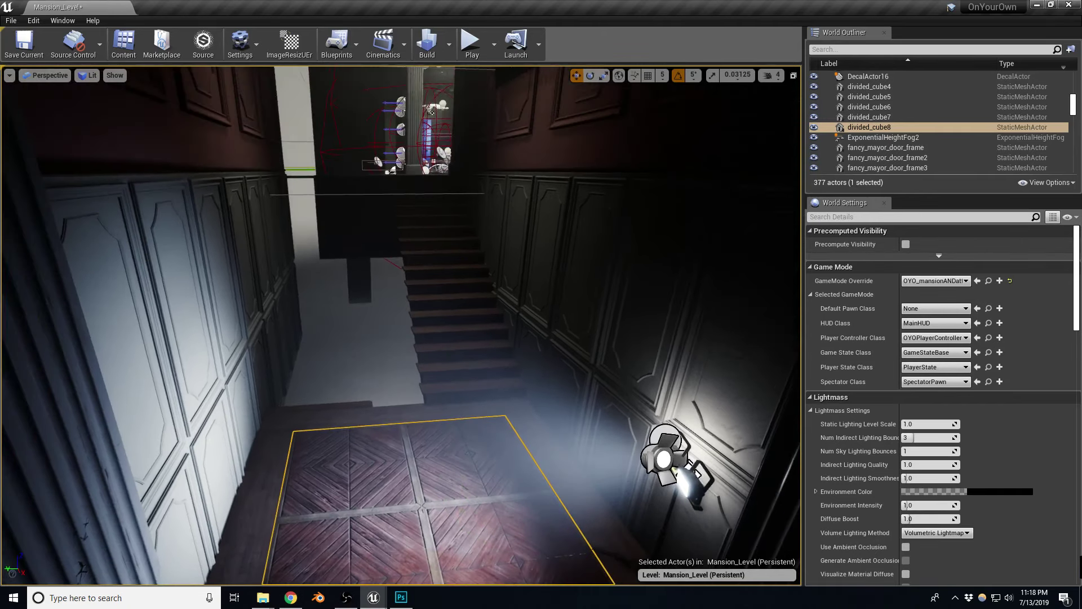
key(alt+p)
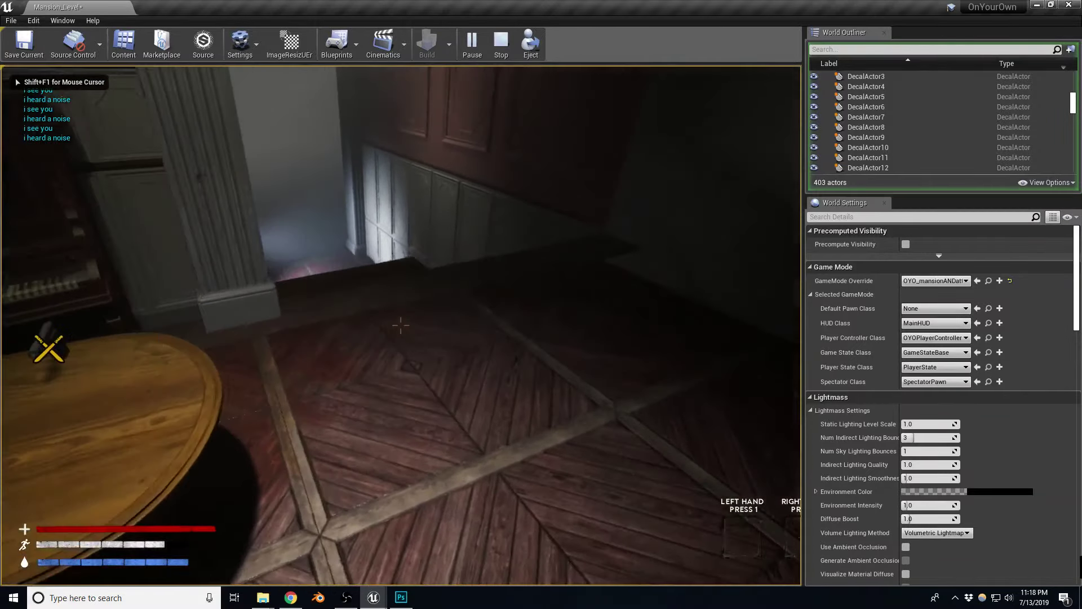
In fullscreen play, walk down the stairs and across the parquet landing.
key(w)
key(F11)
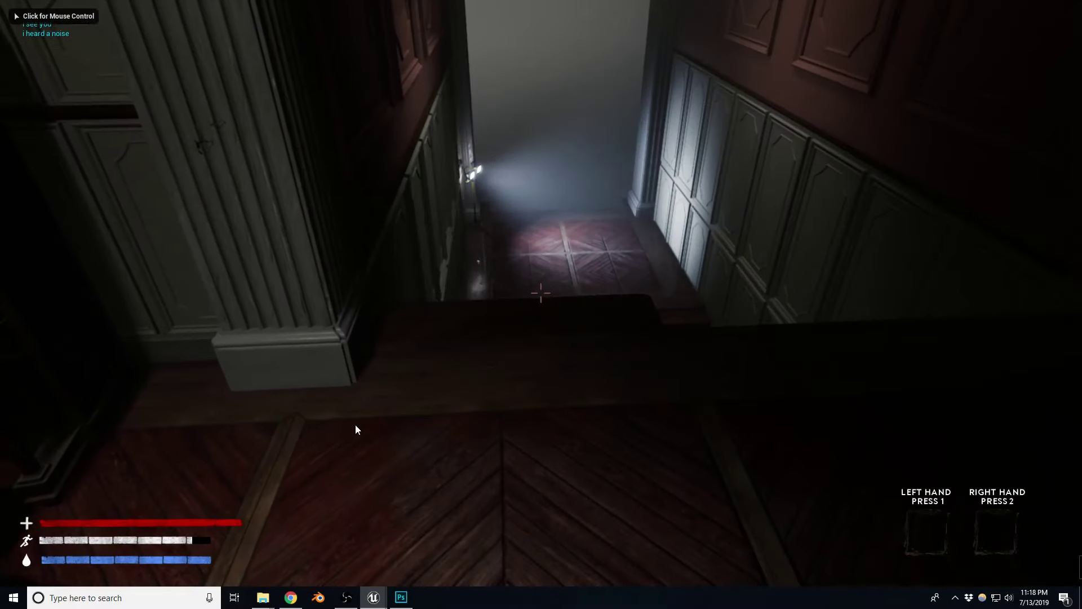
key(w)
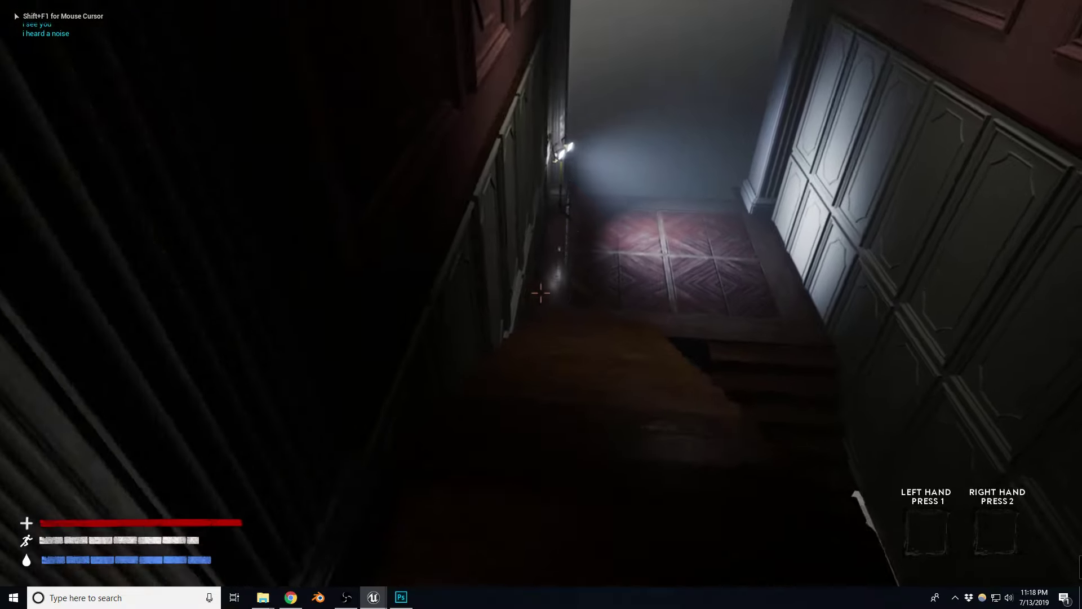
key(w)
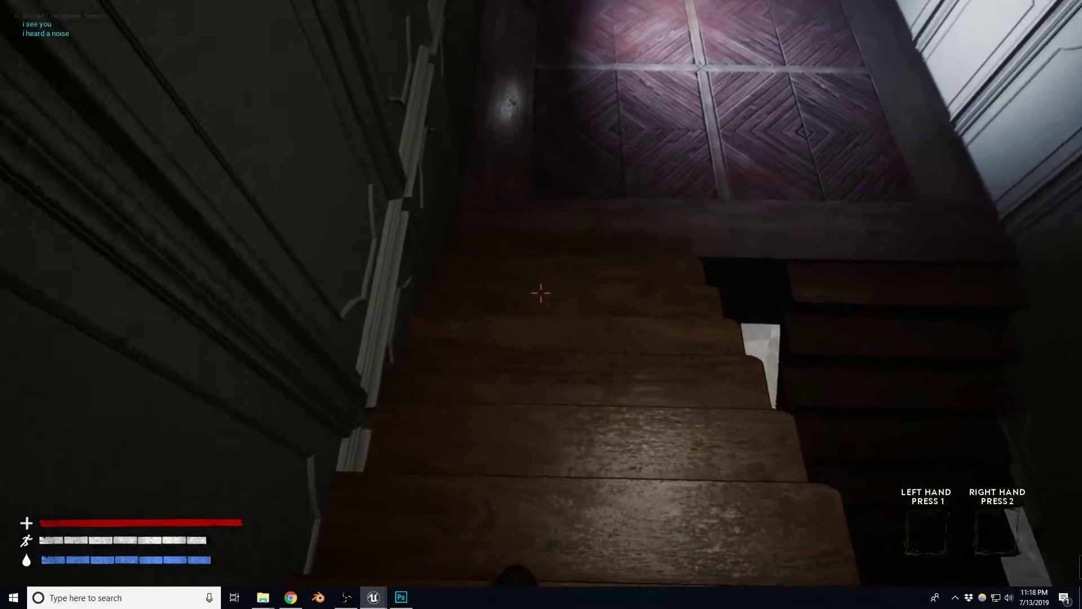
key(w)
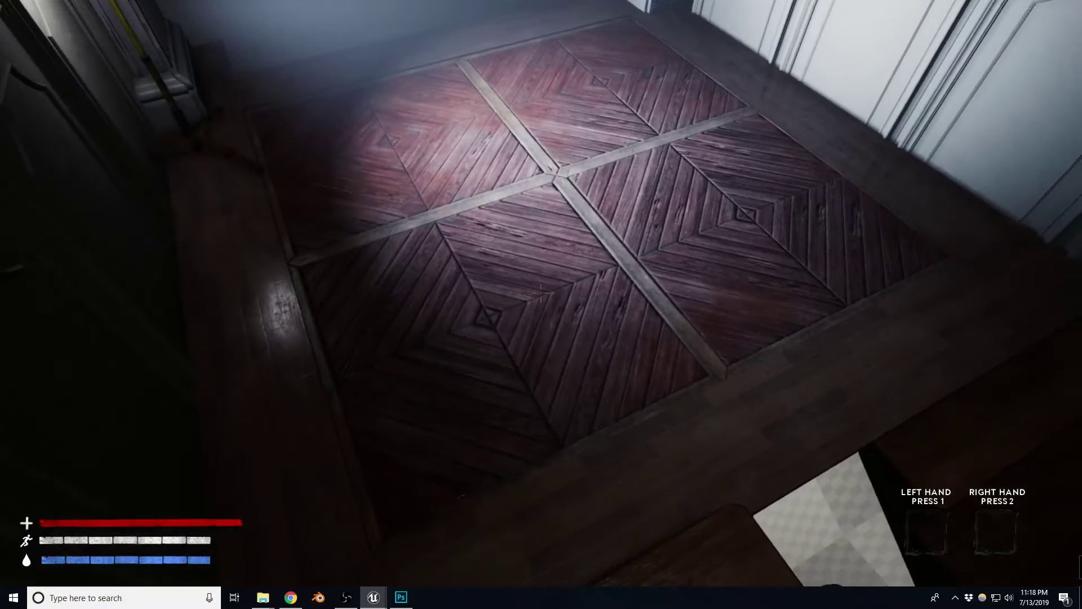
key(w)
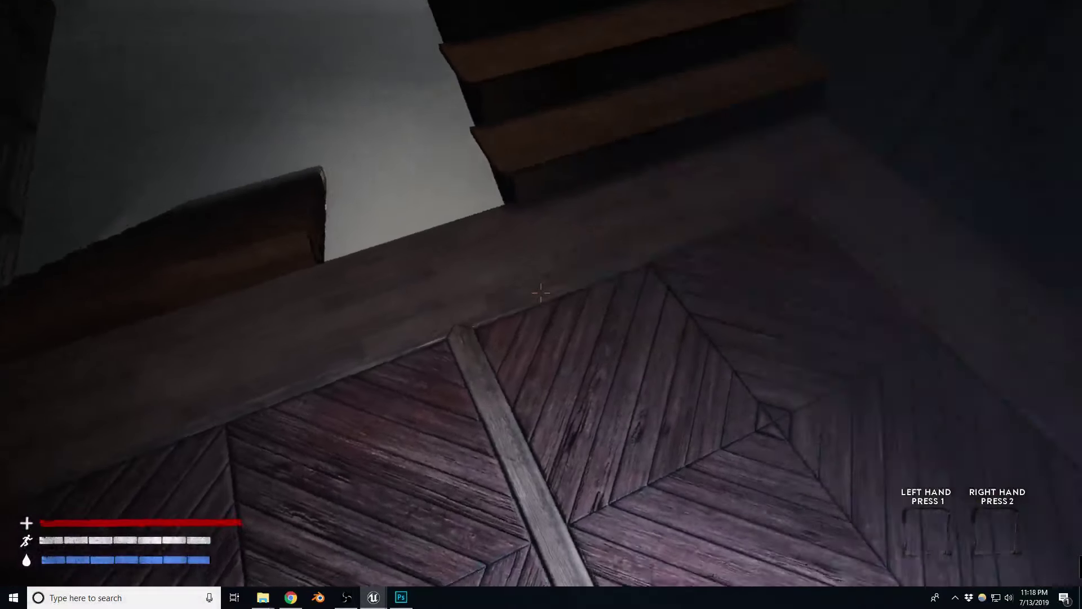
key(w)
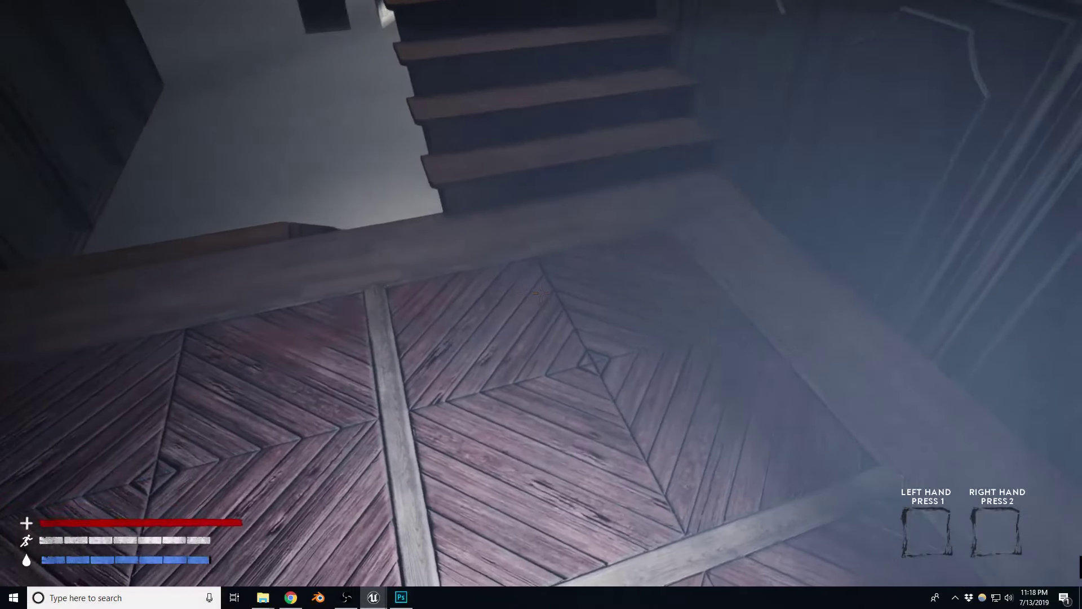
key(w)
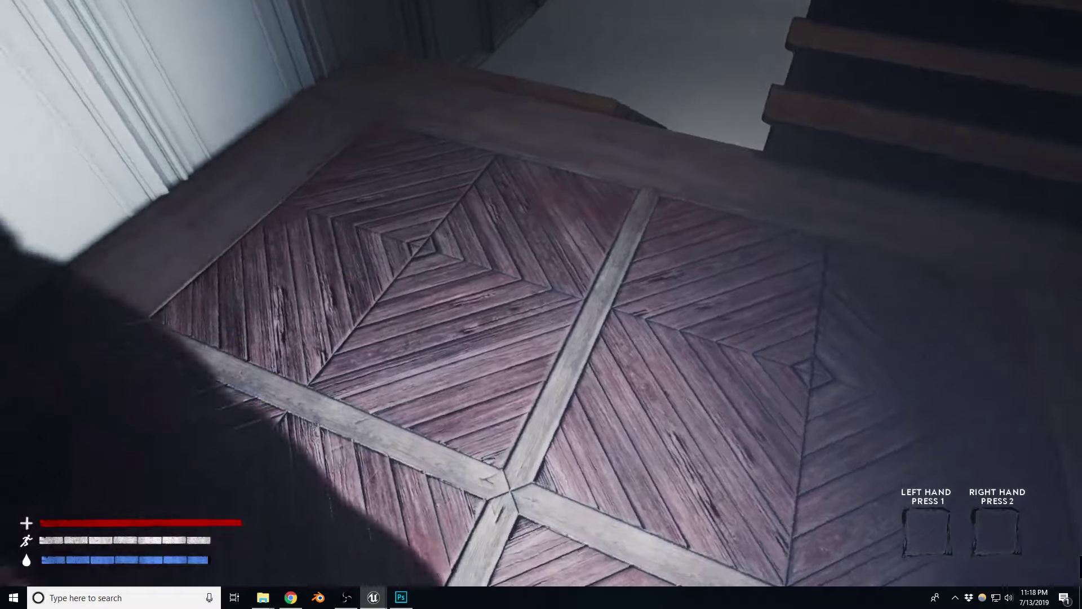
key(w)
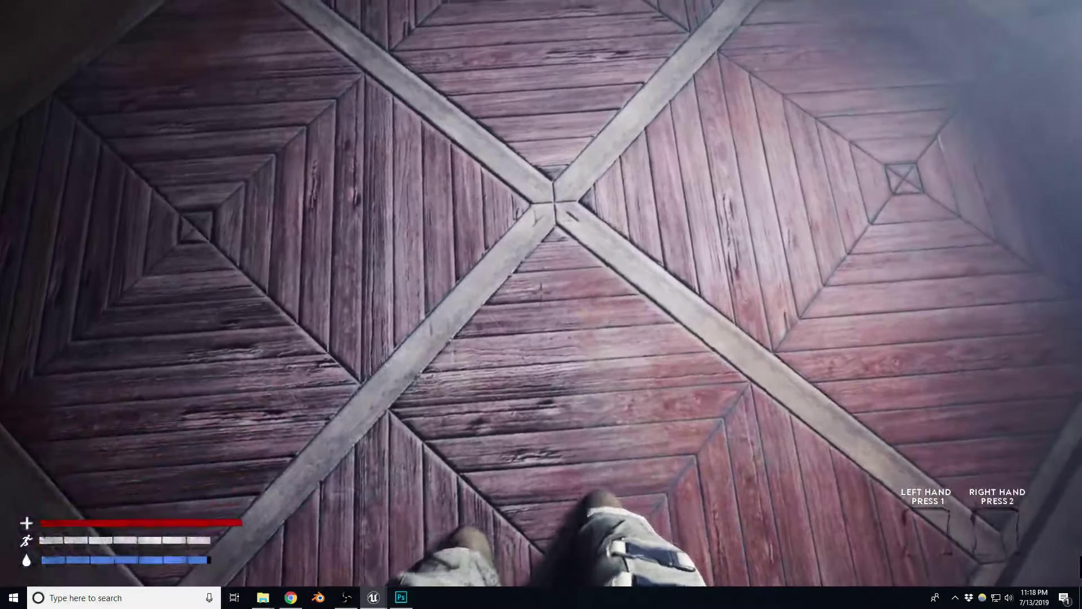
Turn to face the staircase, climb back up to the landing, and stop playing.
key(w)
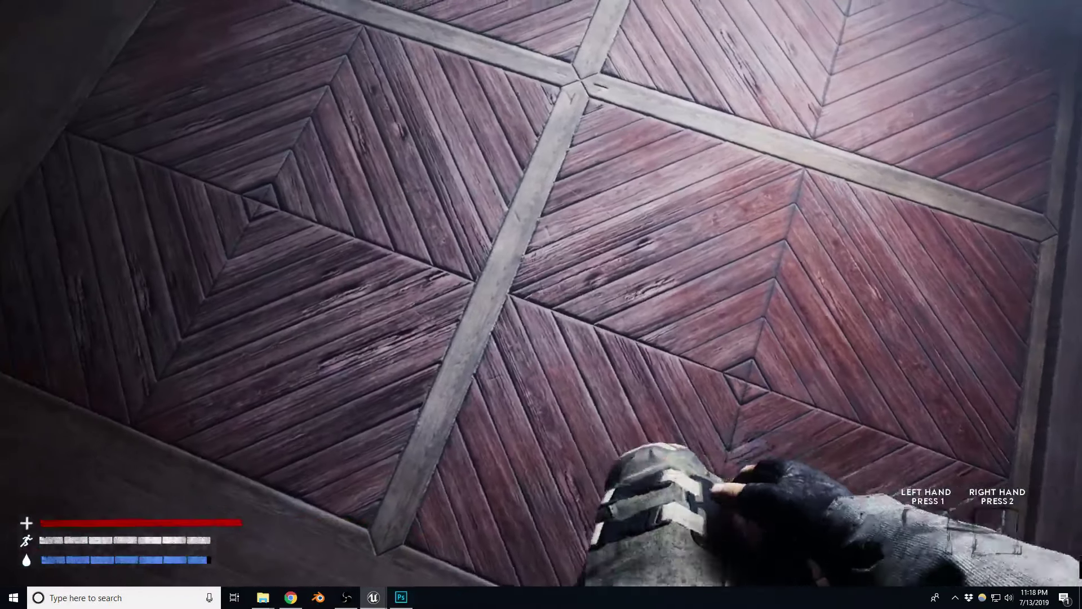
key(w)
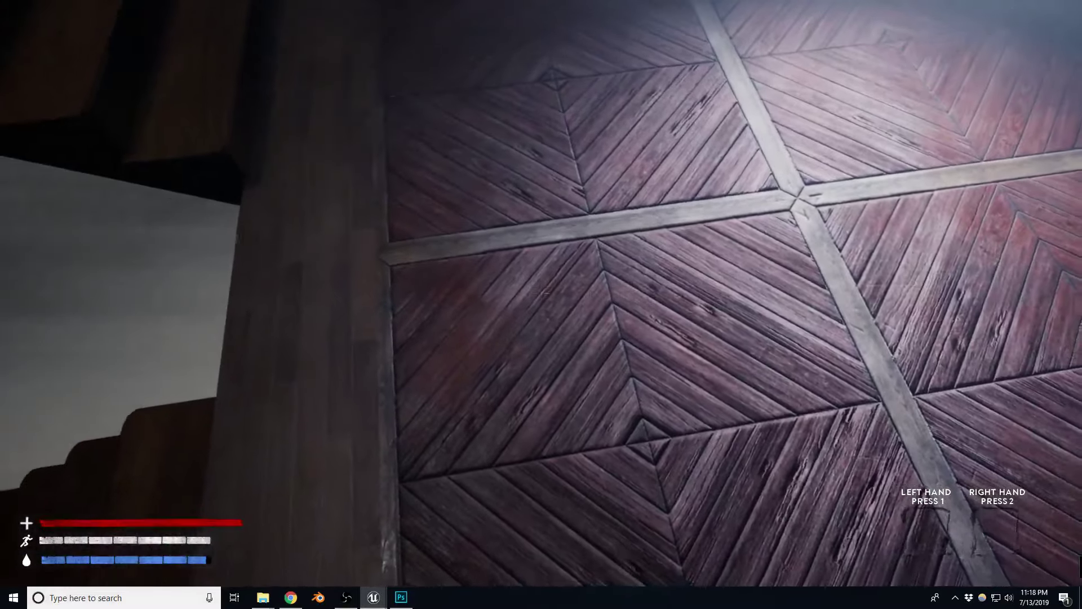
key(w)
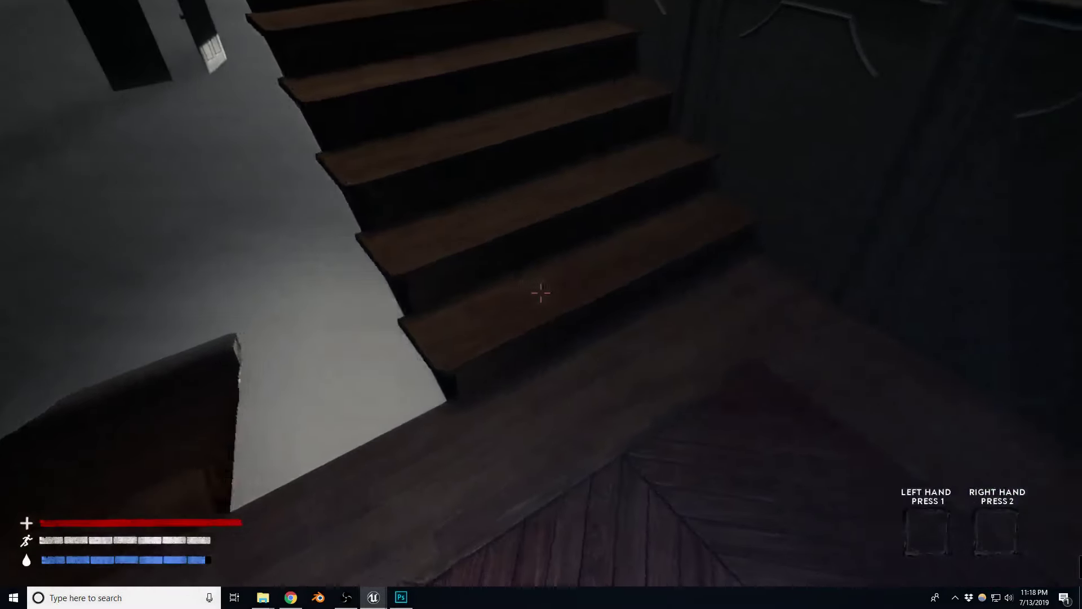
key(w)
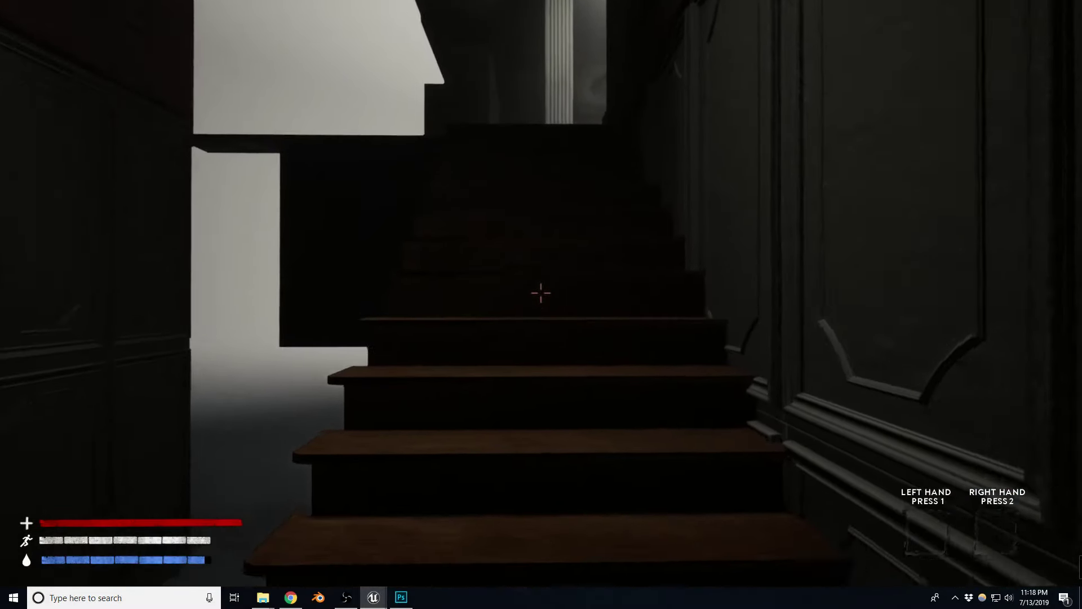
key(w)
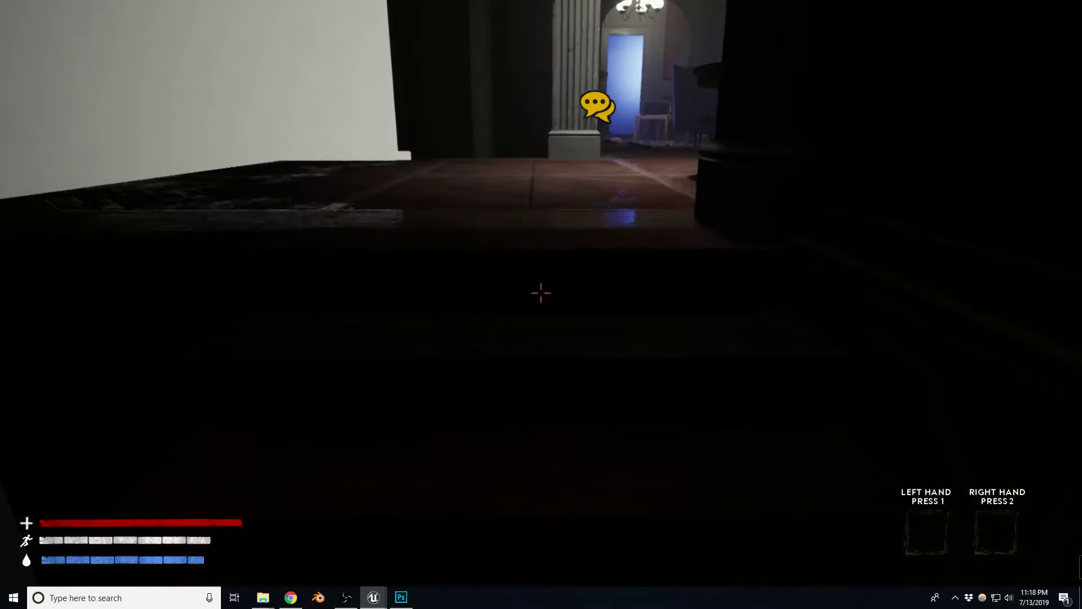
key(w)
key(w)
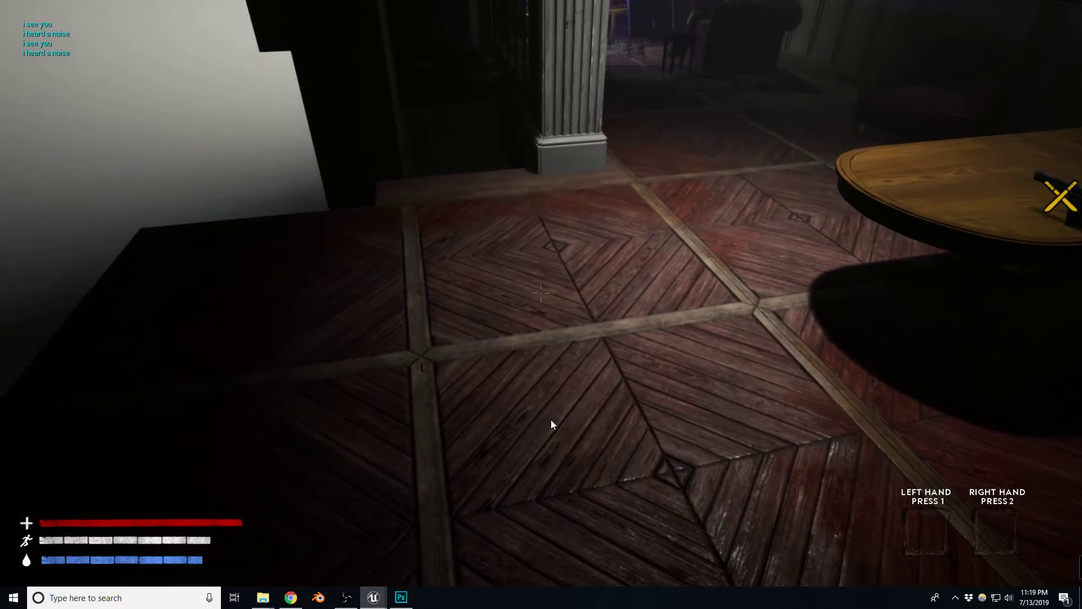
key(Escape)
Select the floor and survey the parquet, table and piano area.
click(565, 415)
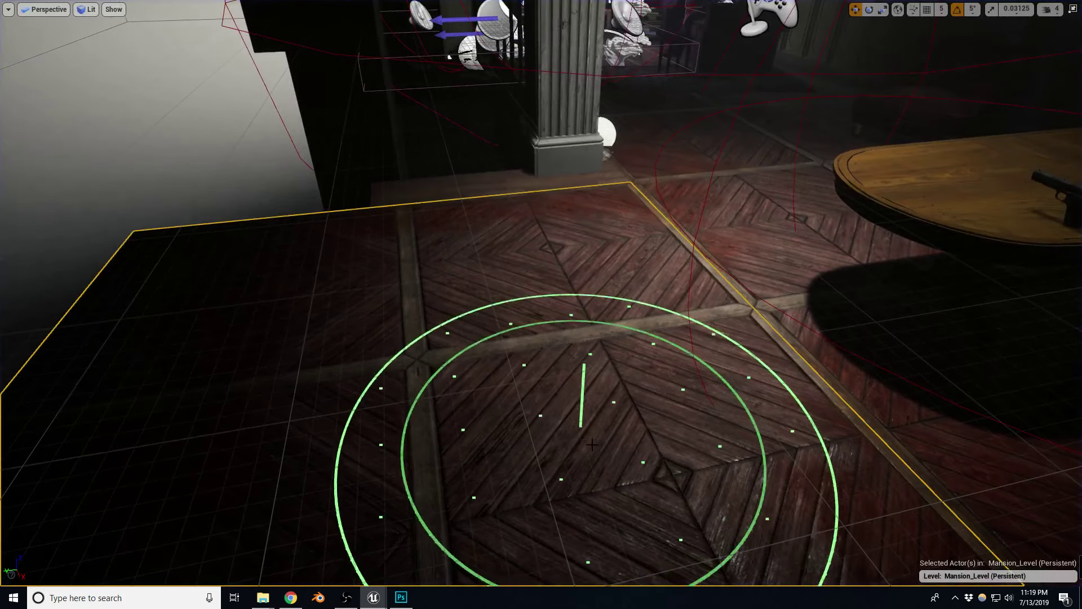
right_drag(566, 416, 566, 395)
right_drag(541, 304, 524, 293)
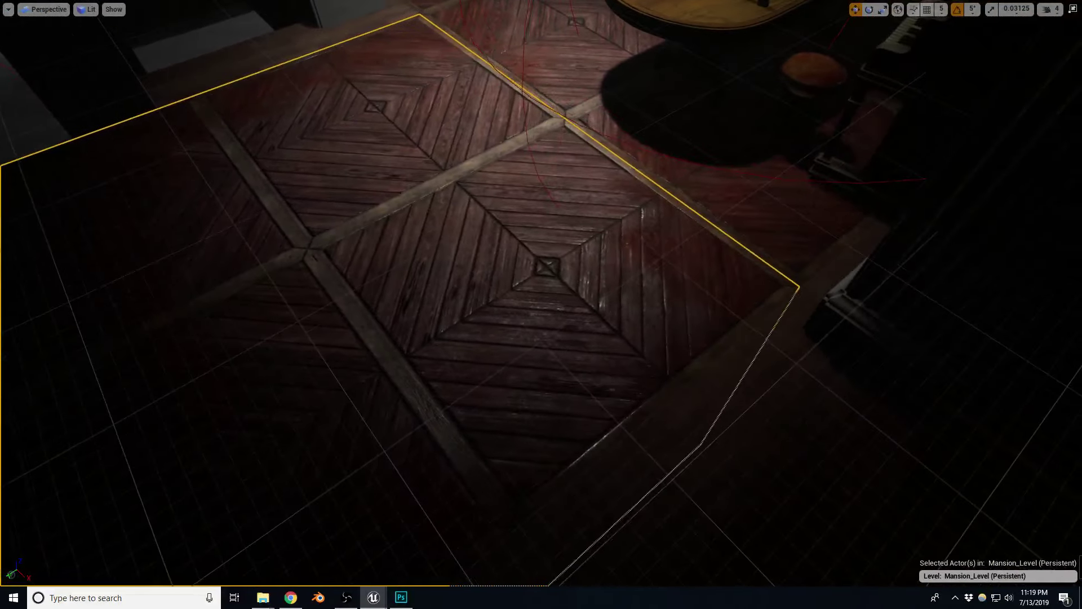
drag(594, 445, 538, 265)
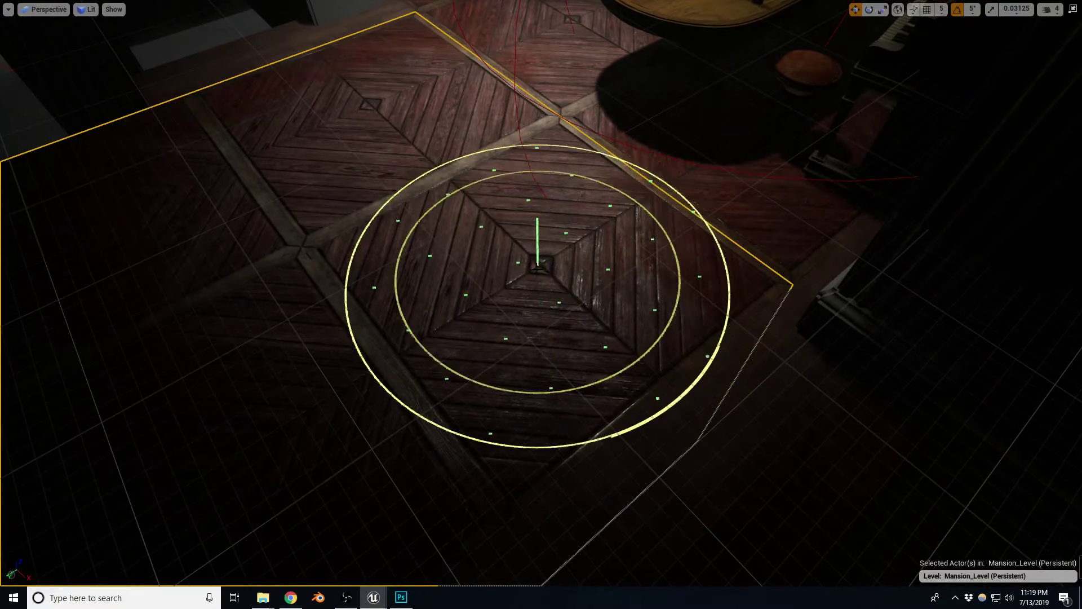
drag(523, 213, 458, 342)
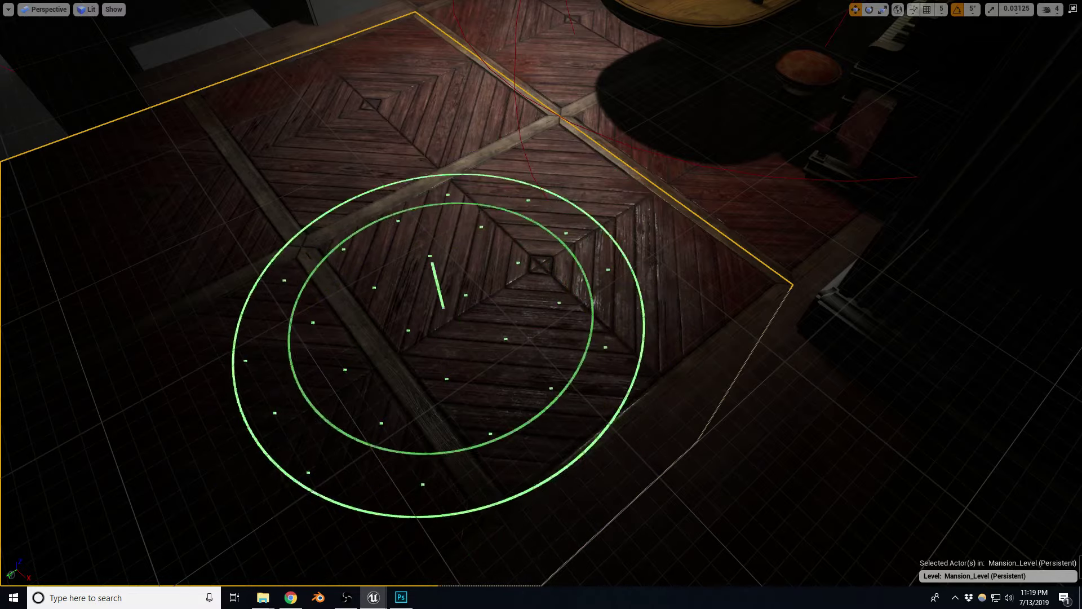
right_drag(458, 342, 428, 327)
right_drag(442, 269, 451, 282)
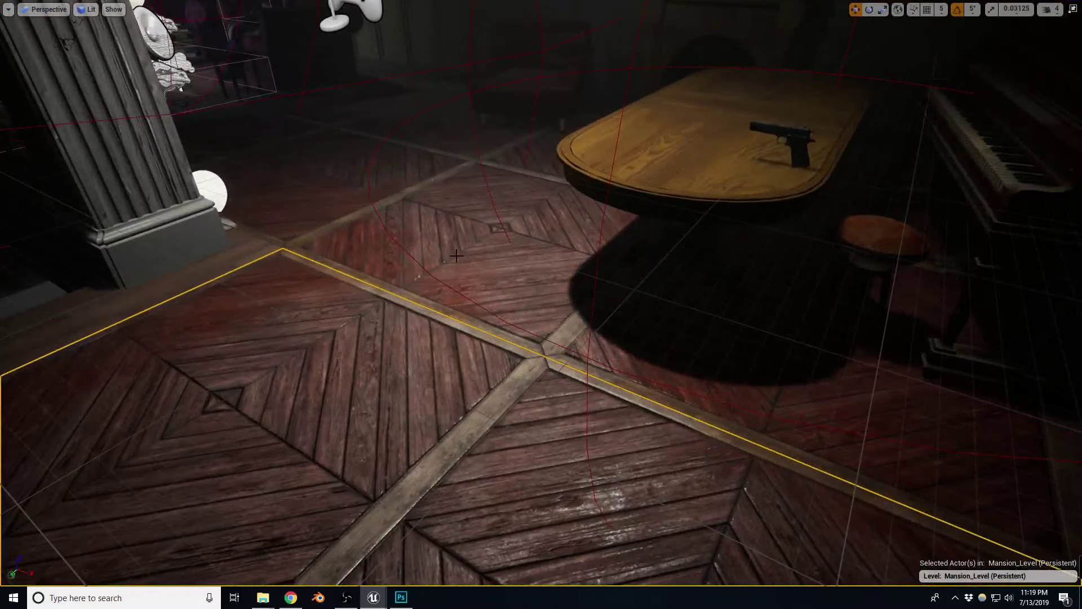
drag(456, 255, 495, 241)
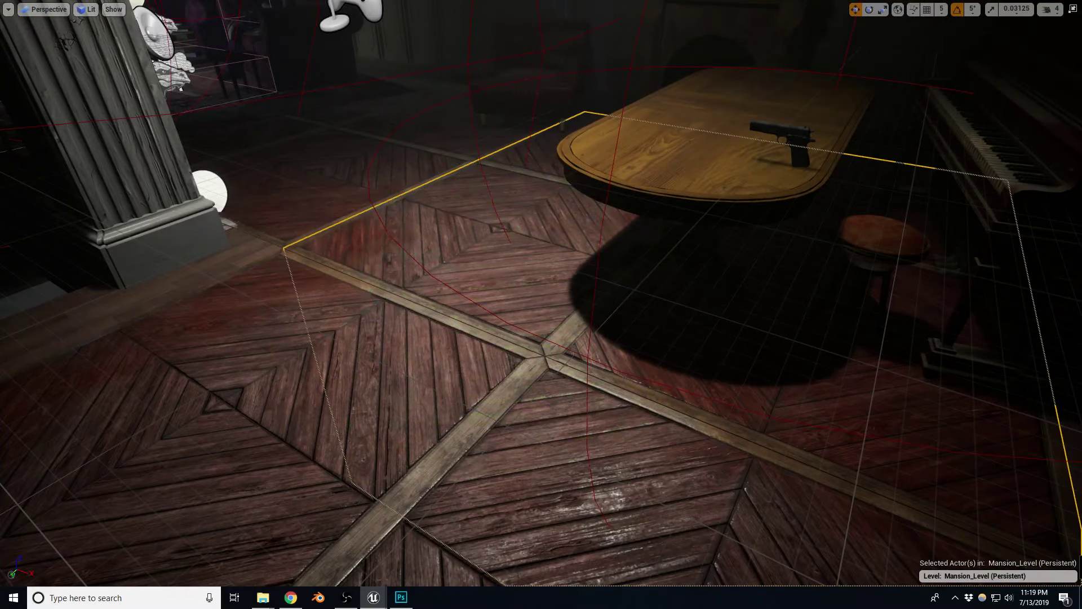
right_drag(507, 365, 492, 381)
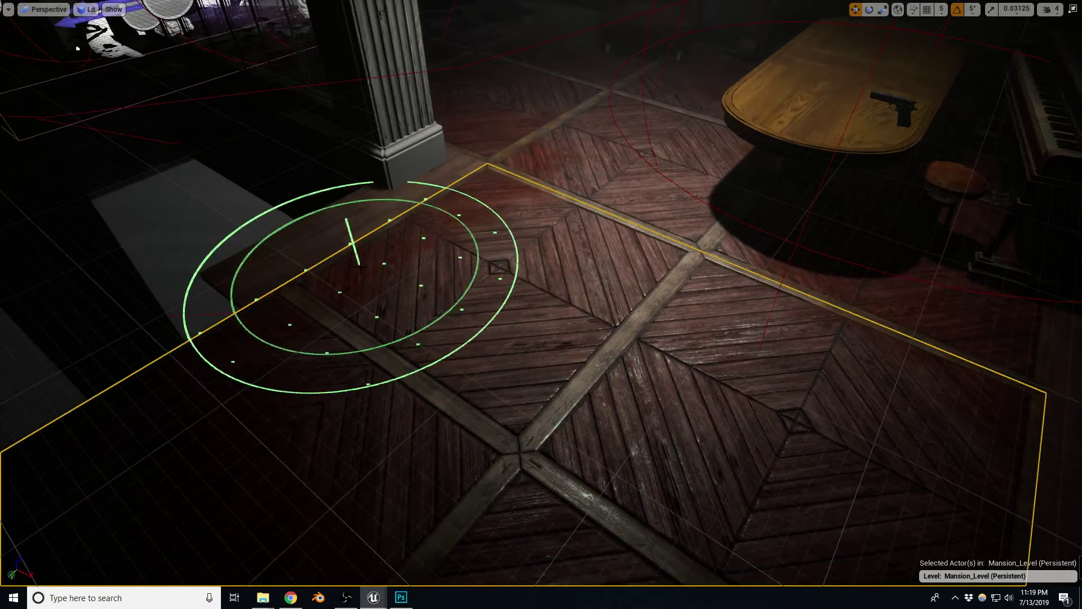
right_drag(241, 451, 241, 451)
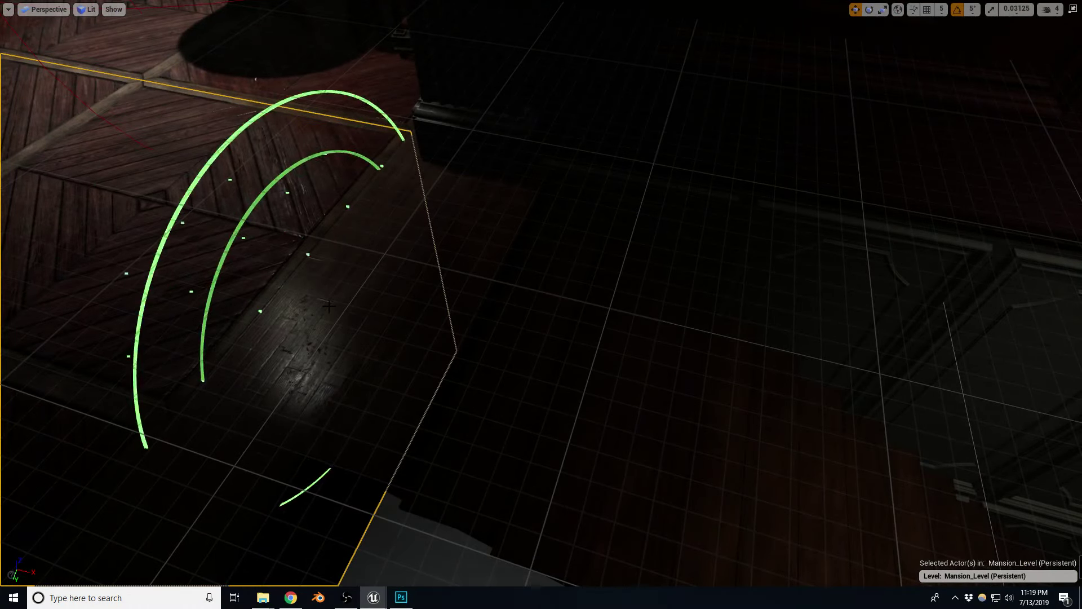
Select the narrow floor strip, enter Mesh Paint with a smaller brush, and paint along it.
click(305, 344)
key(shift+2)
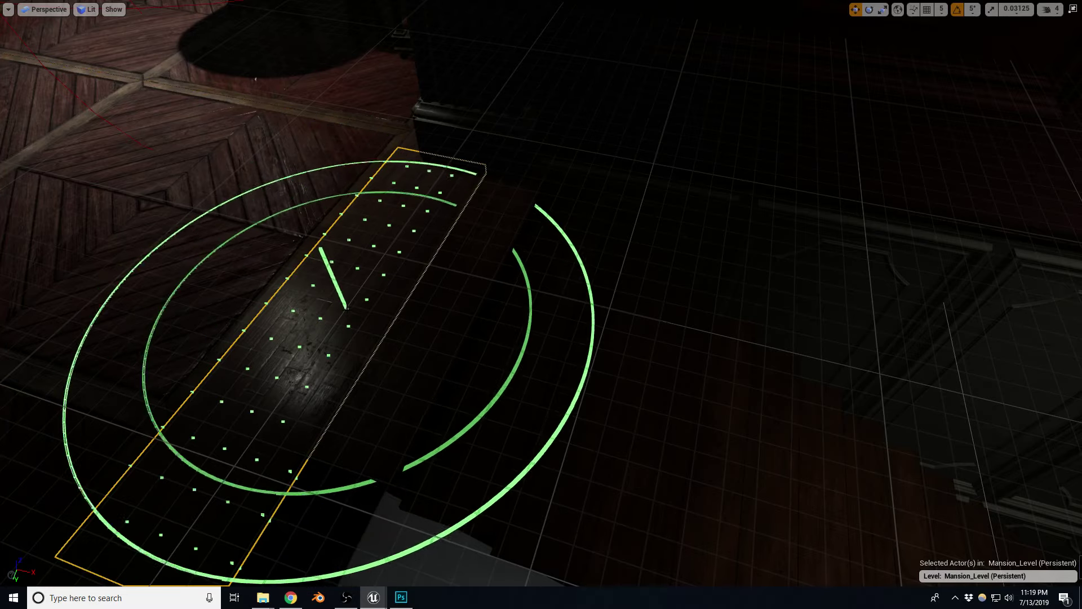
key(bracketleft)
key(bracketleft)
key(bracketleft)
key(bracketleft)
key(bracketleft)
key(bracketleft)
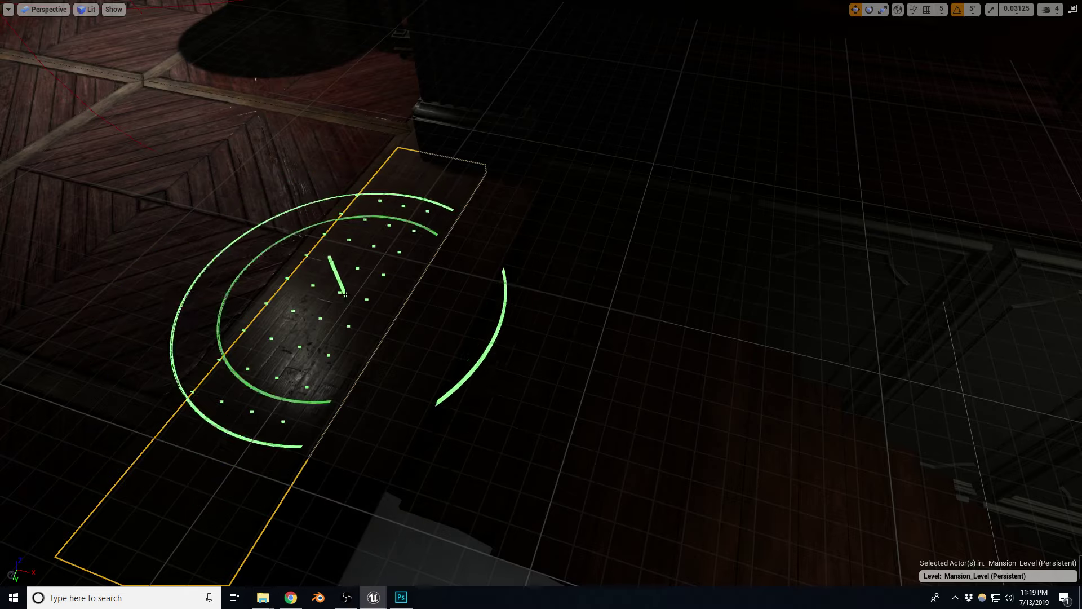
key(bracketleft)
key(bracketleft)
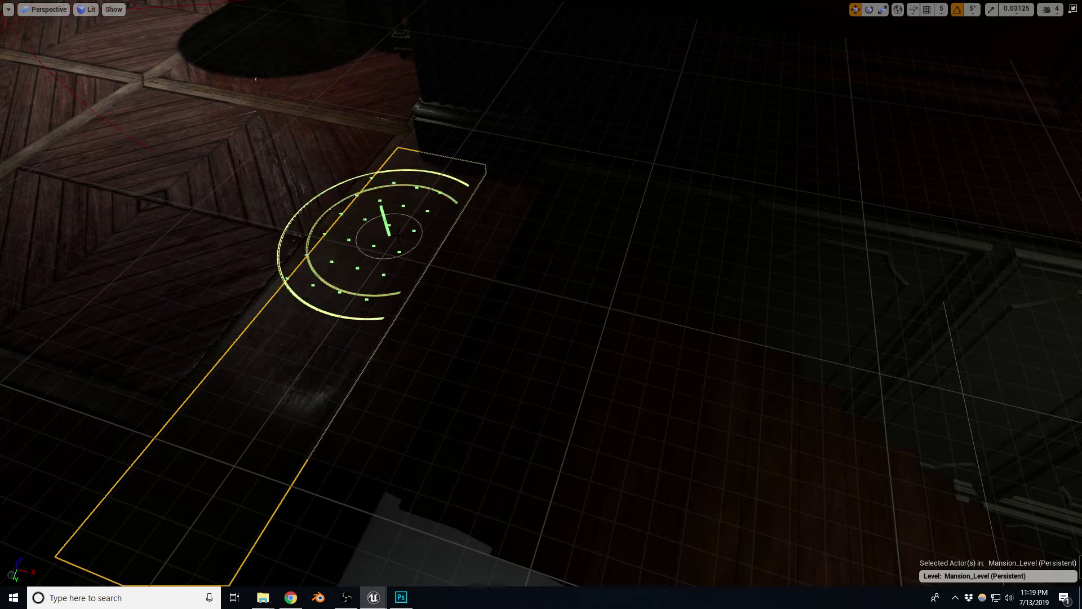
mouse_move(375, 229)
right_down()
mouse_move(315, 236)
mouse_move(395, 266)
right_up()
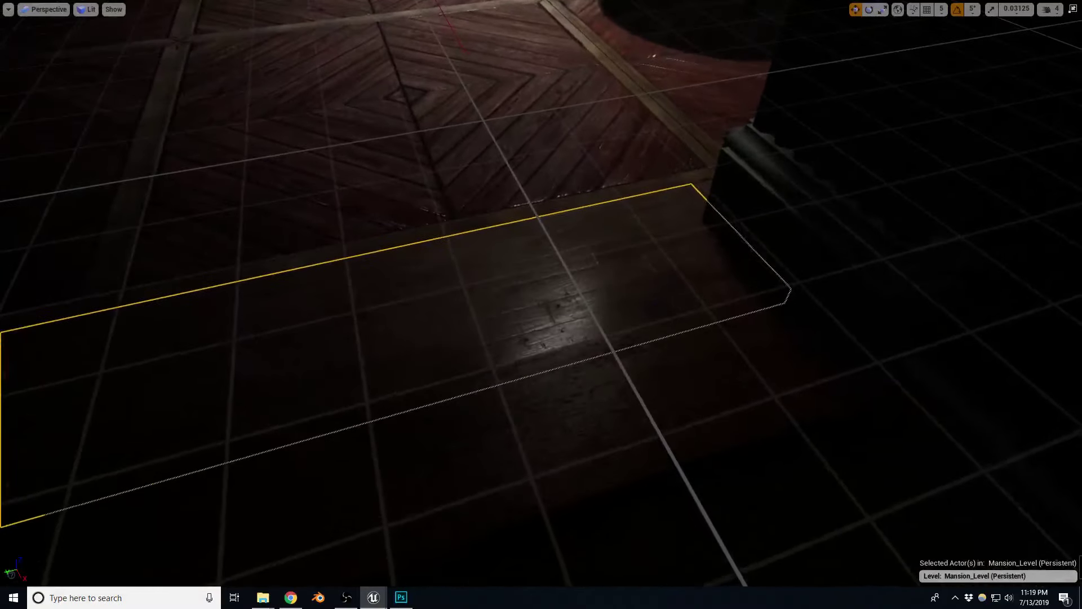
drag(394, 265, 559, 268)
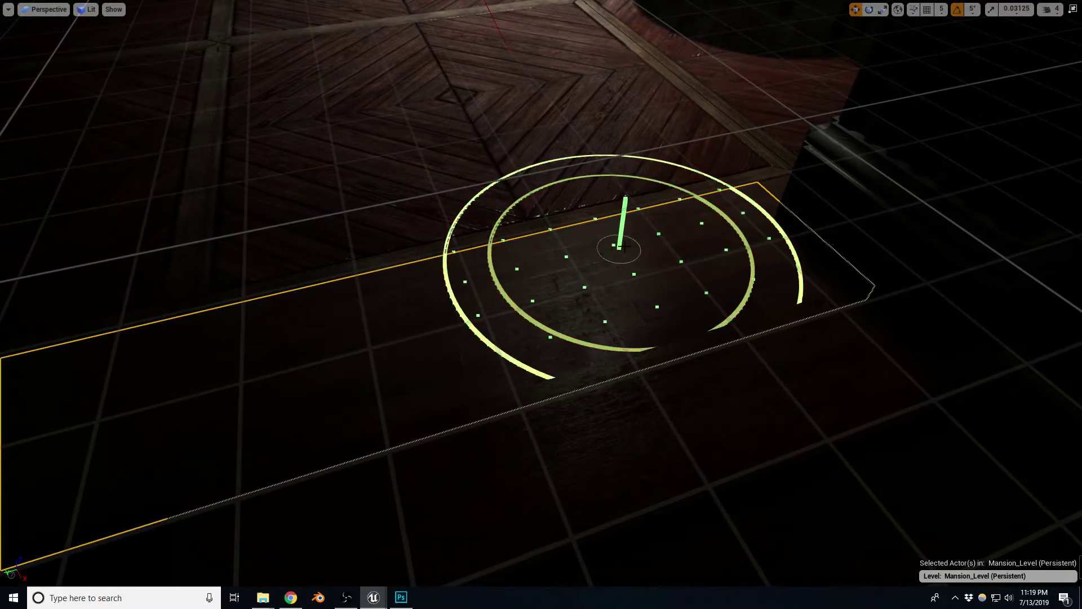
right_drag(559, 267, 642, 273)
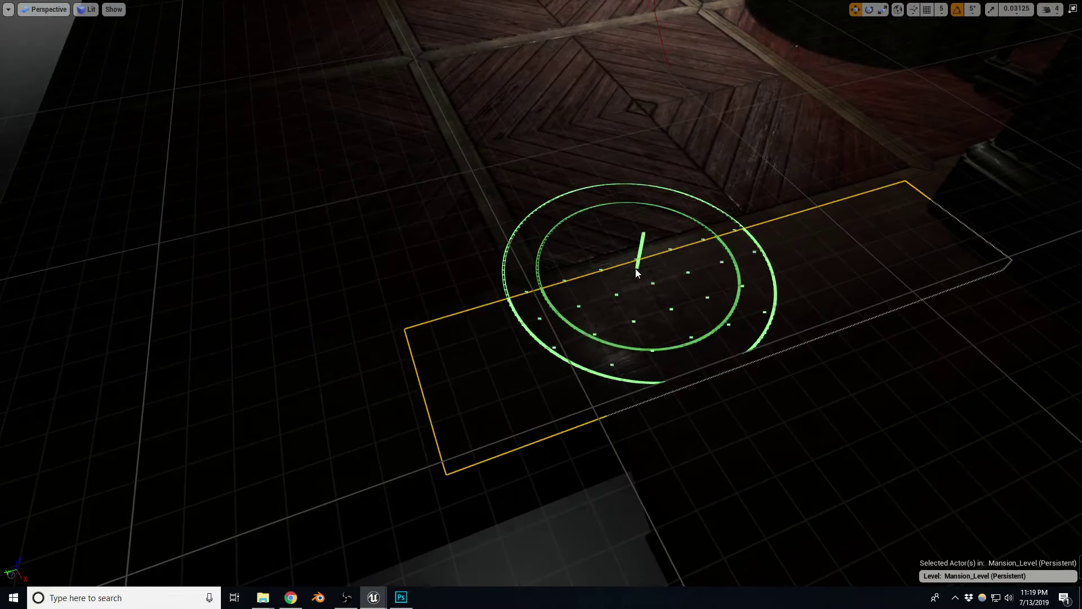
right_drag(641, 273, 674, 306)
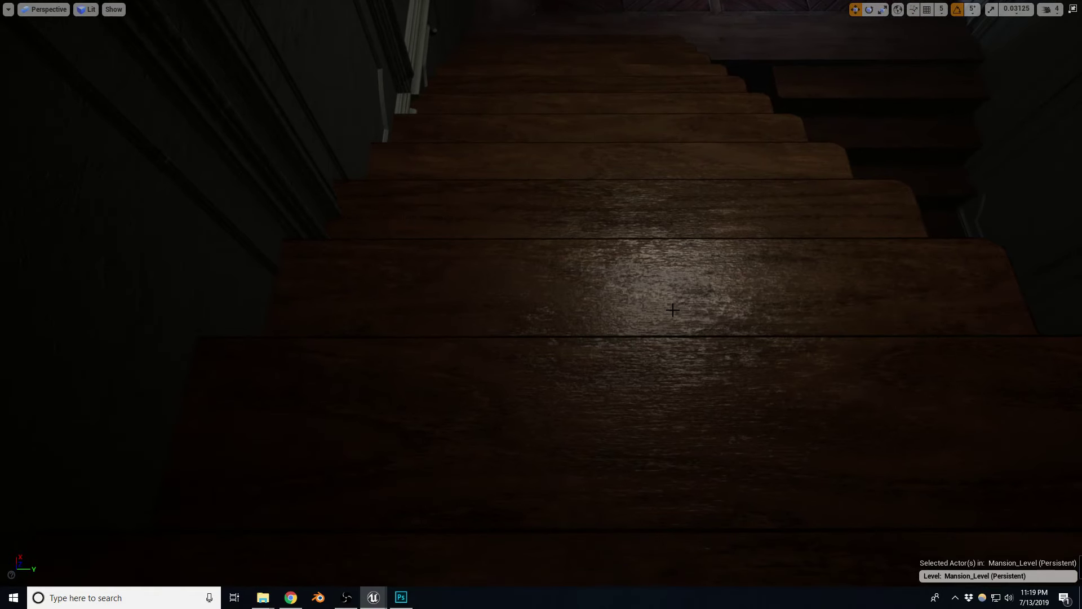
Check the staircase in wireframe and lit views, tilt over the treads, then exit fullscreen.
key(alt+2)
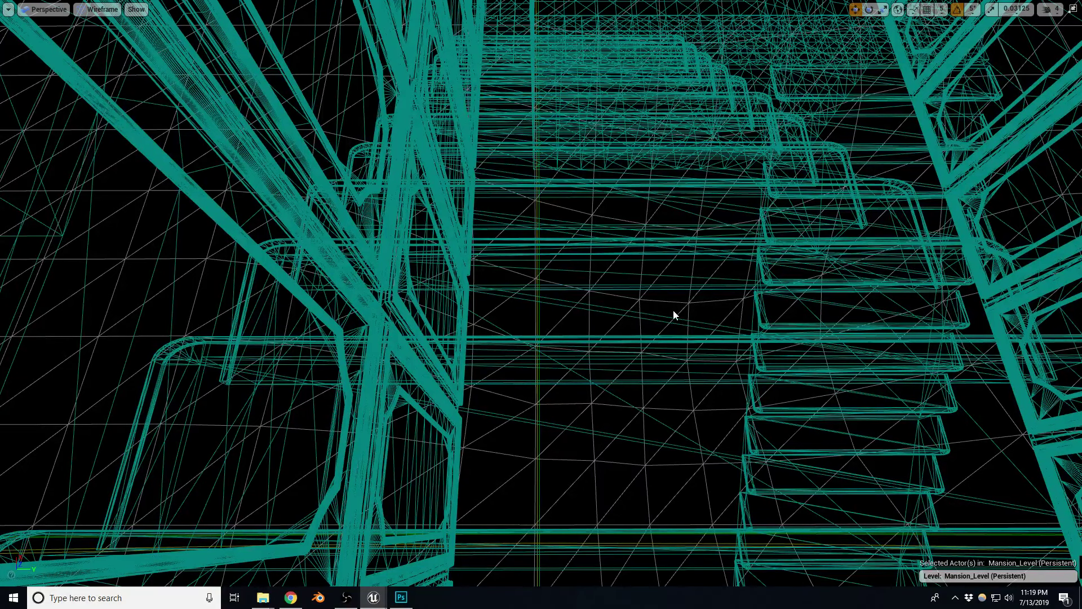
key(alt+4)
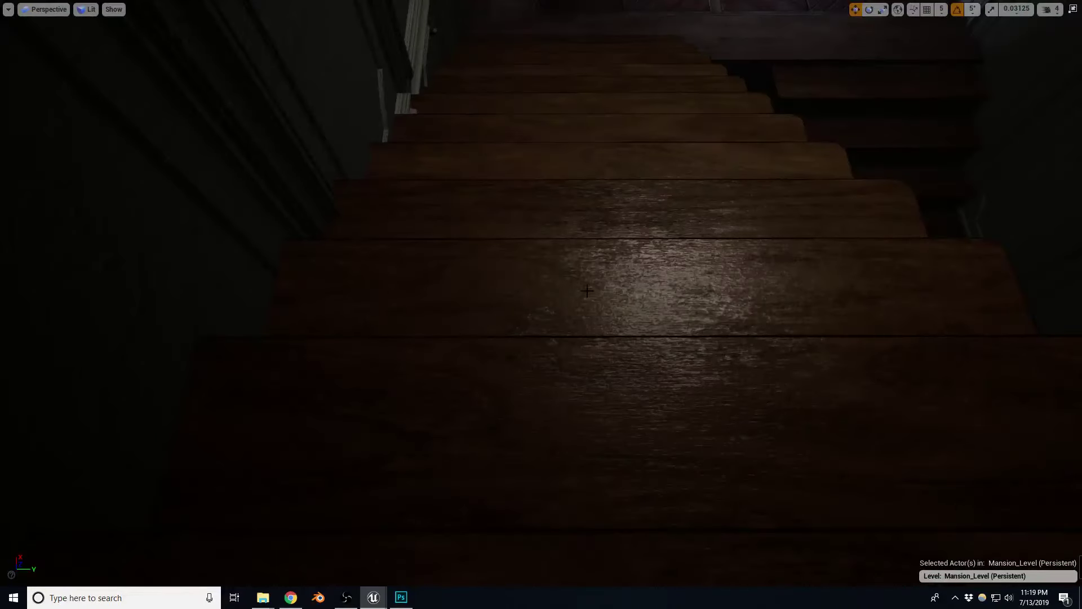
click(620, 274)
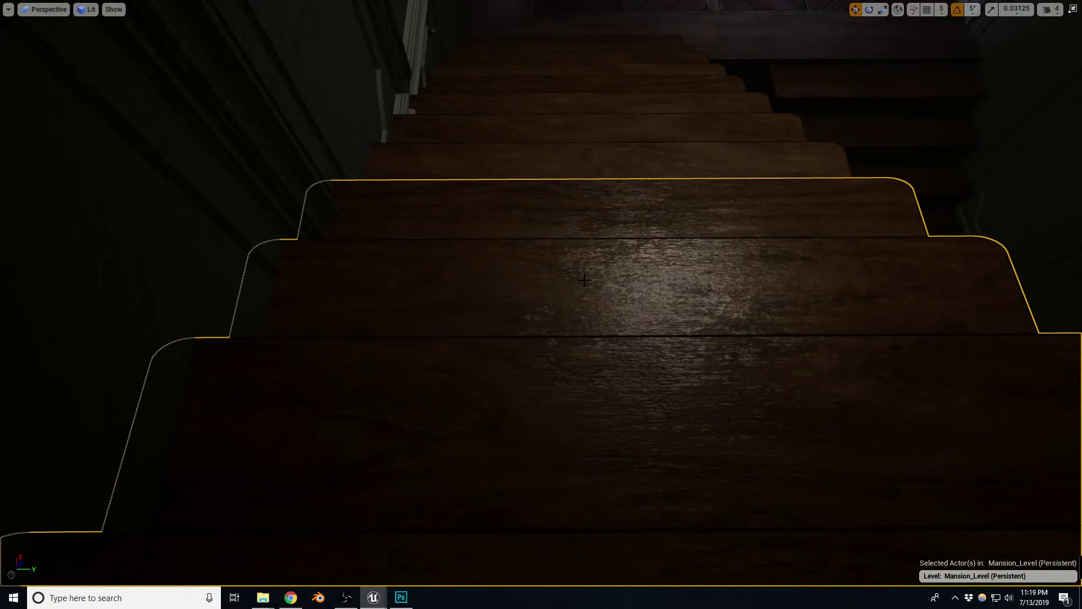
right_drag(584, 280, 633, 269)
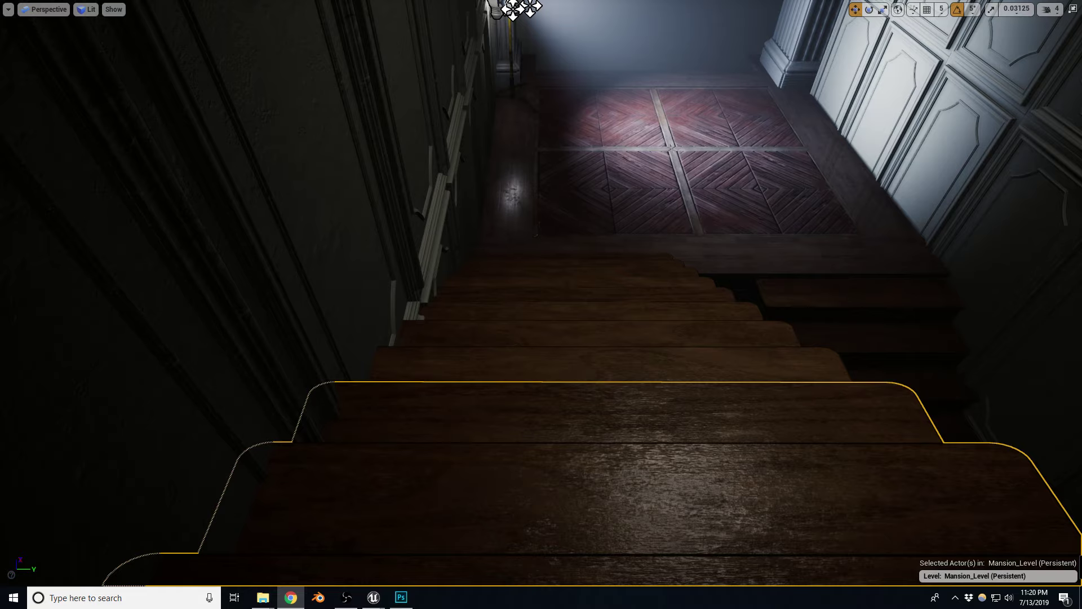
right_drag(681, 390, 682, 417)
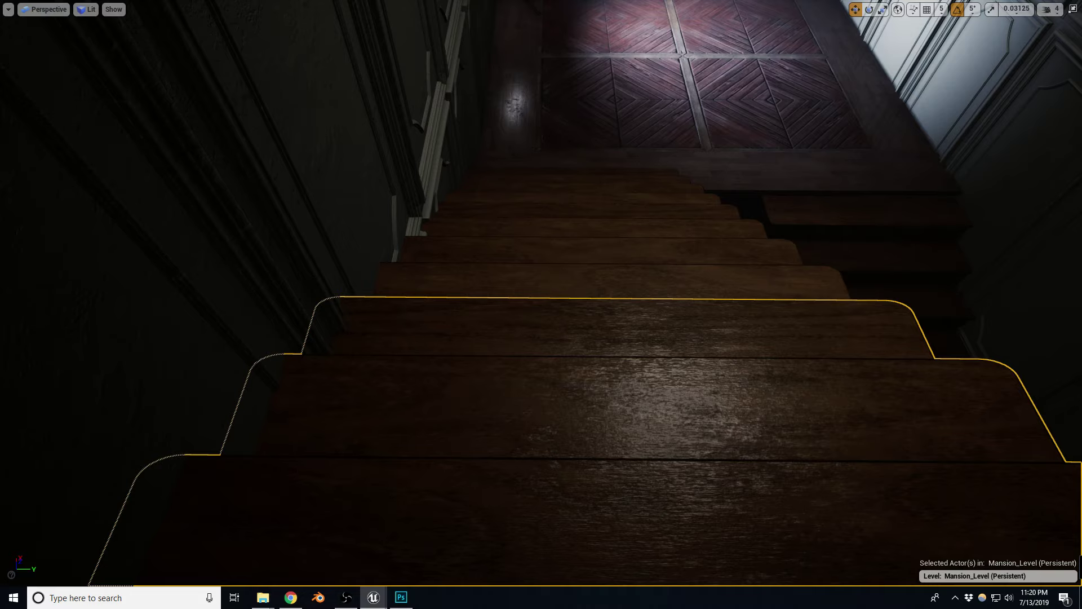
right_drag(599, 342, 599, 348)
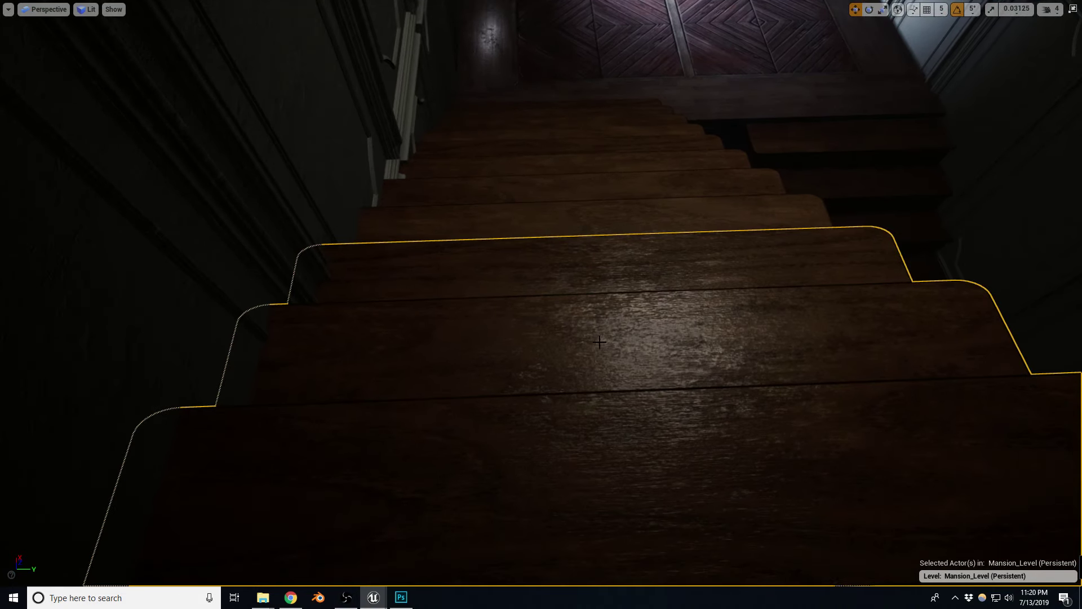
key(F11)
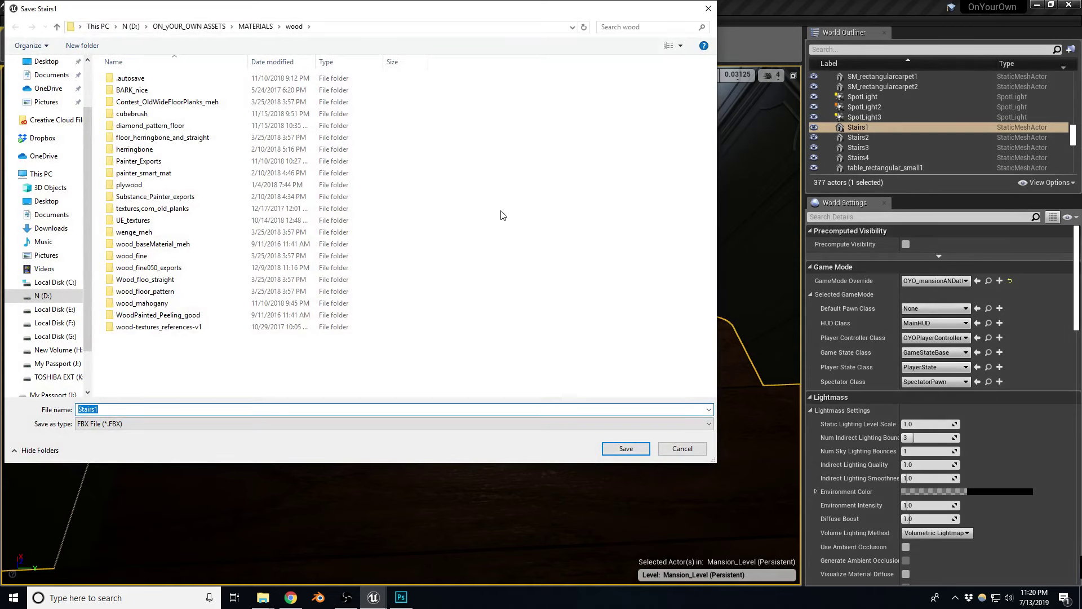
Save Stairs1.FBX into ON_yOUR_OWN ASSETS\Buildings and confirm the FBX export options.
click(189, 27)
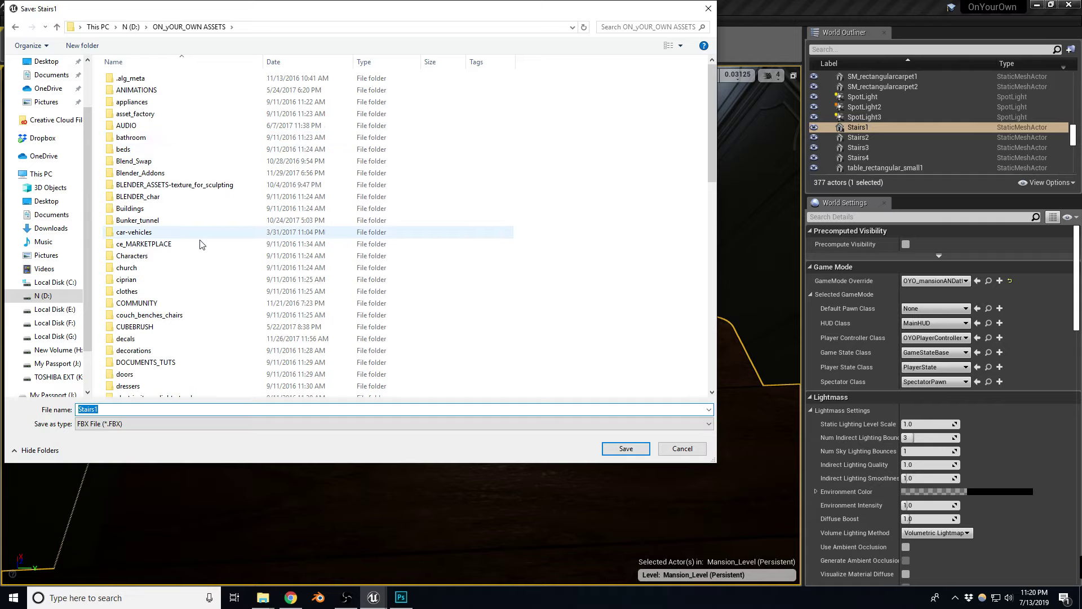
double_click(137, 213)
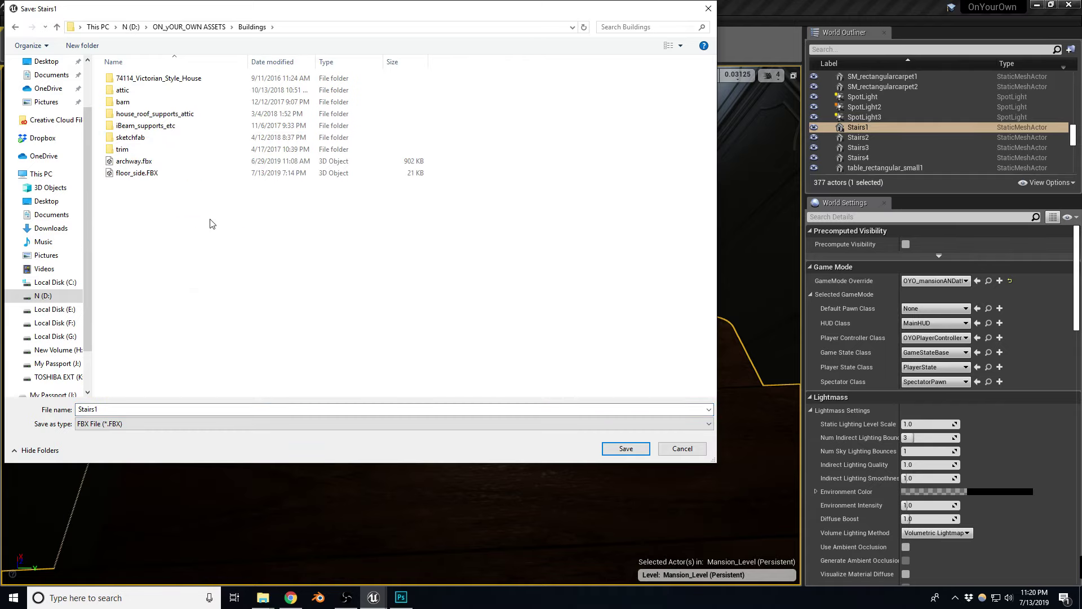
click(625, 449)
click(622, 417)
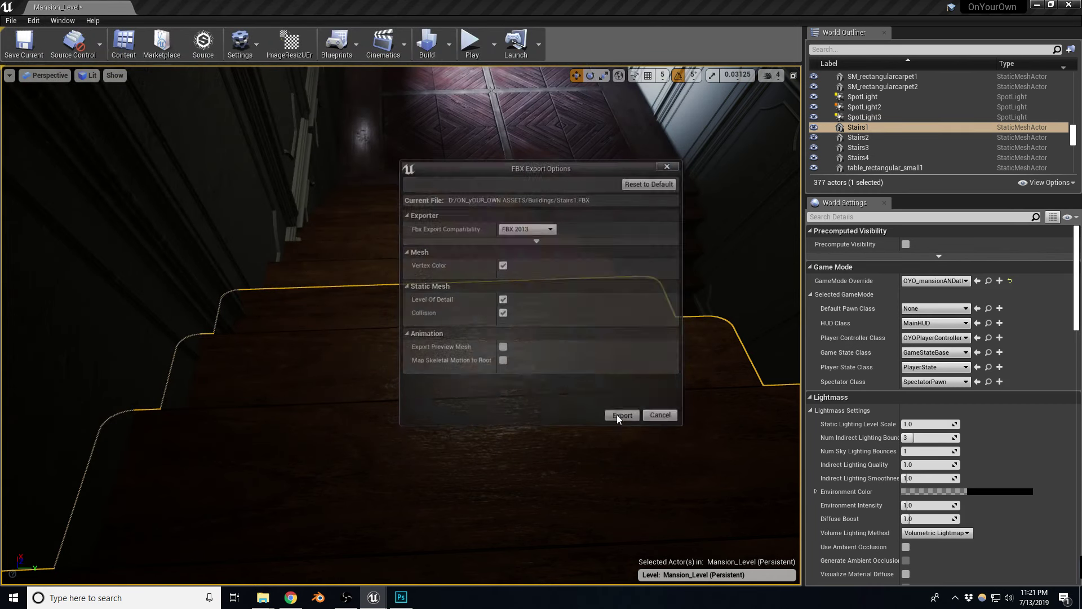
Close Photoshop without saving WornWoodPlanks_mrao.TGA, then start Blender.
click(401, 599)
click(1062, 9)
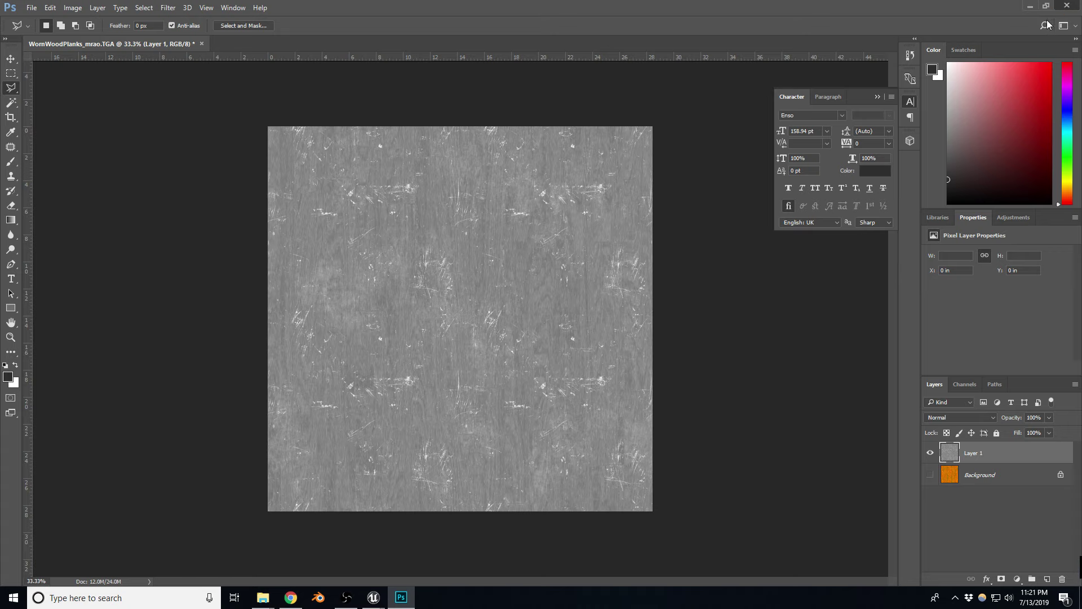
click(541, 226)
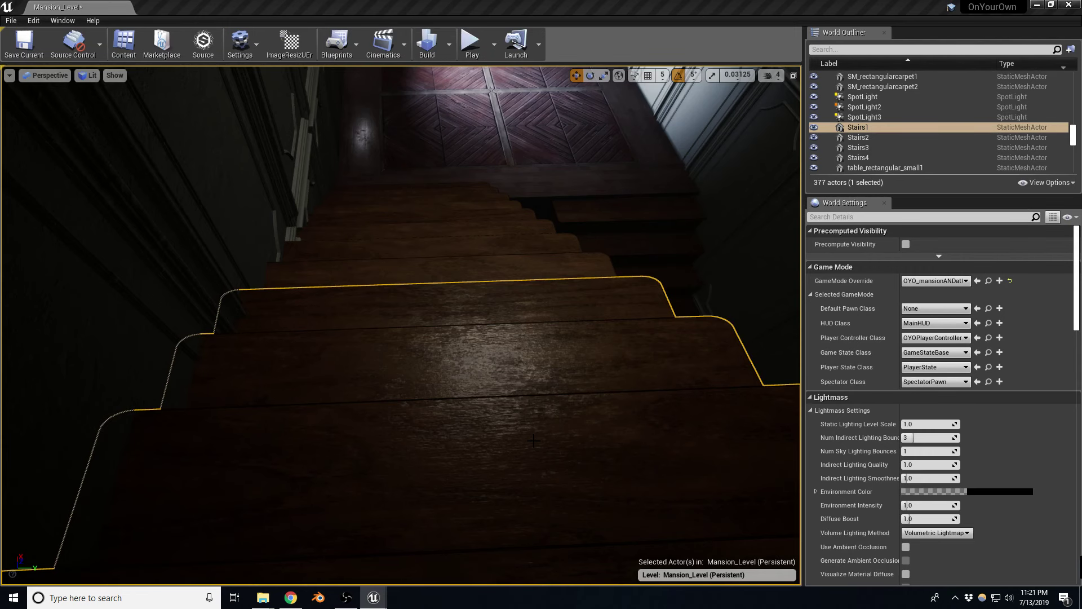
click(319, 598)
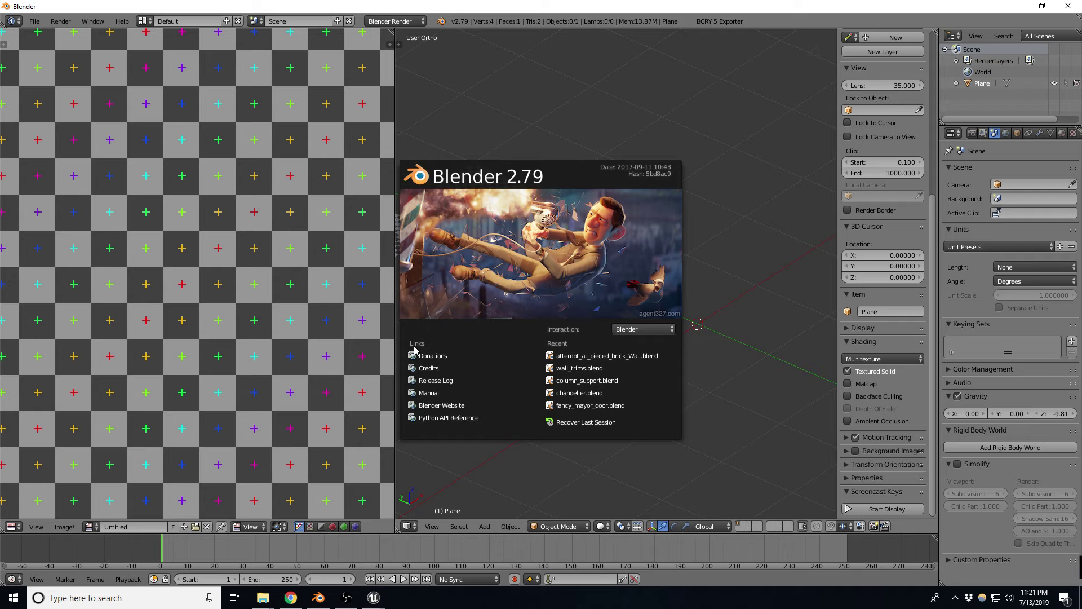
Import Stairs1.FBX from the recent Buildings folder through File > Import > FBX.
click(693, 302)
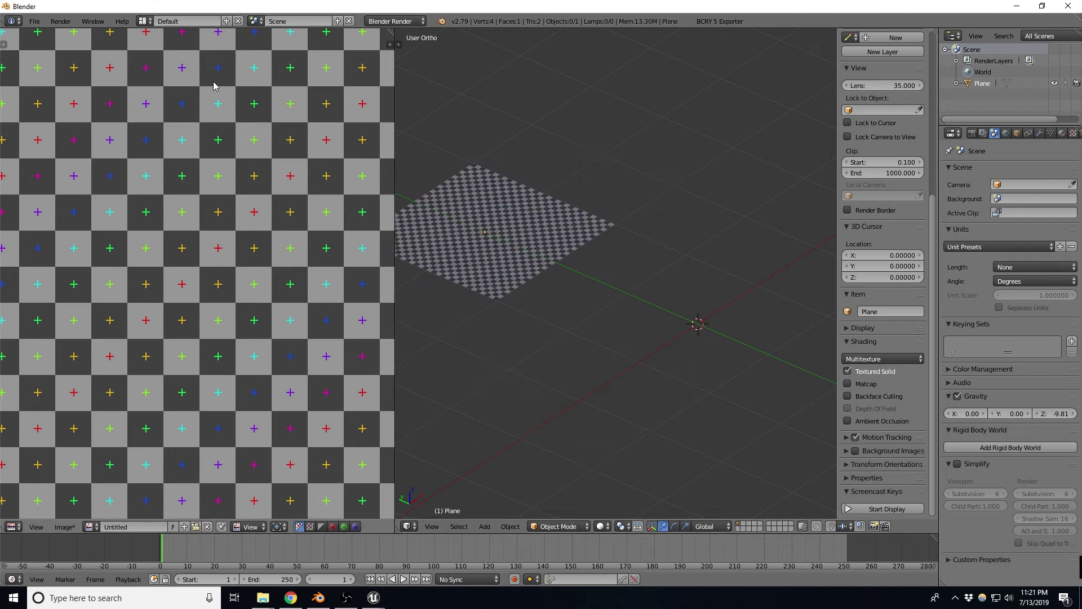
click(34, 21)
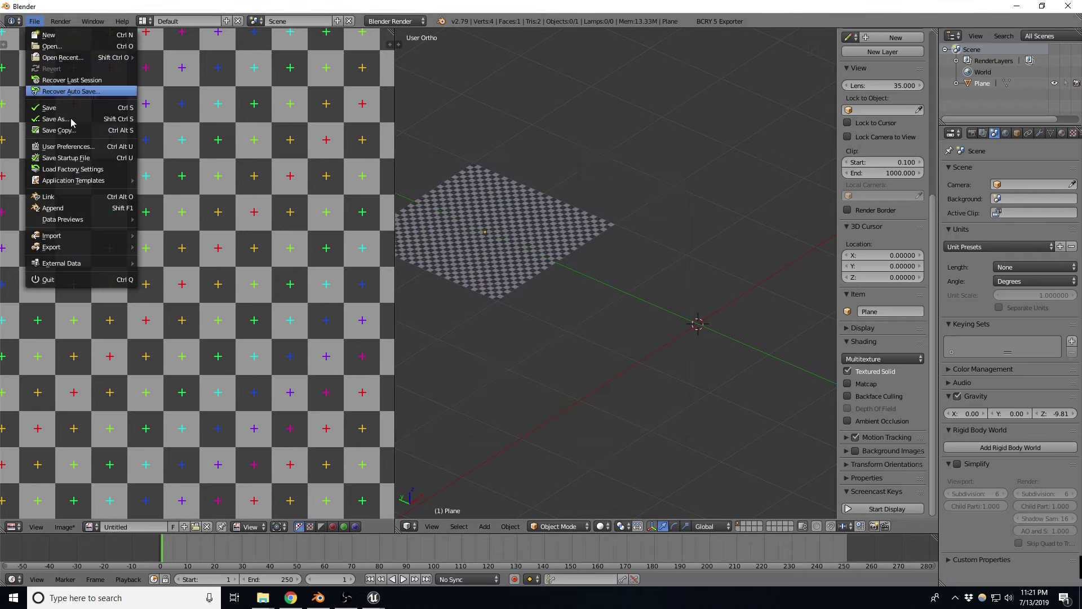
mouse_move(87, 236)
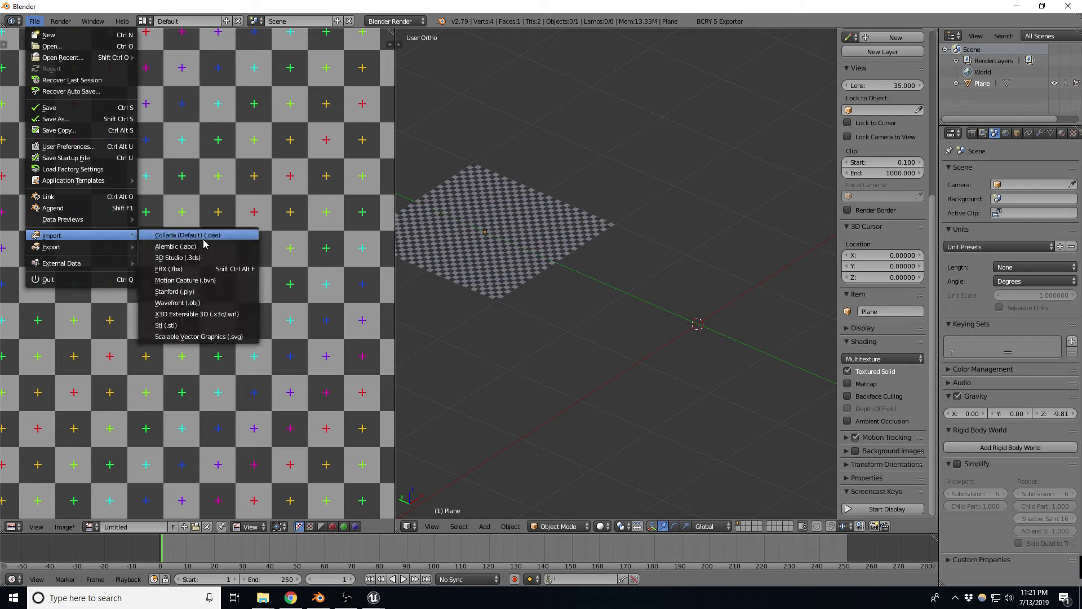
click(193, 269)
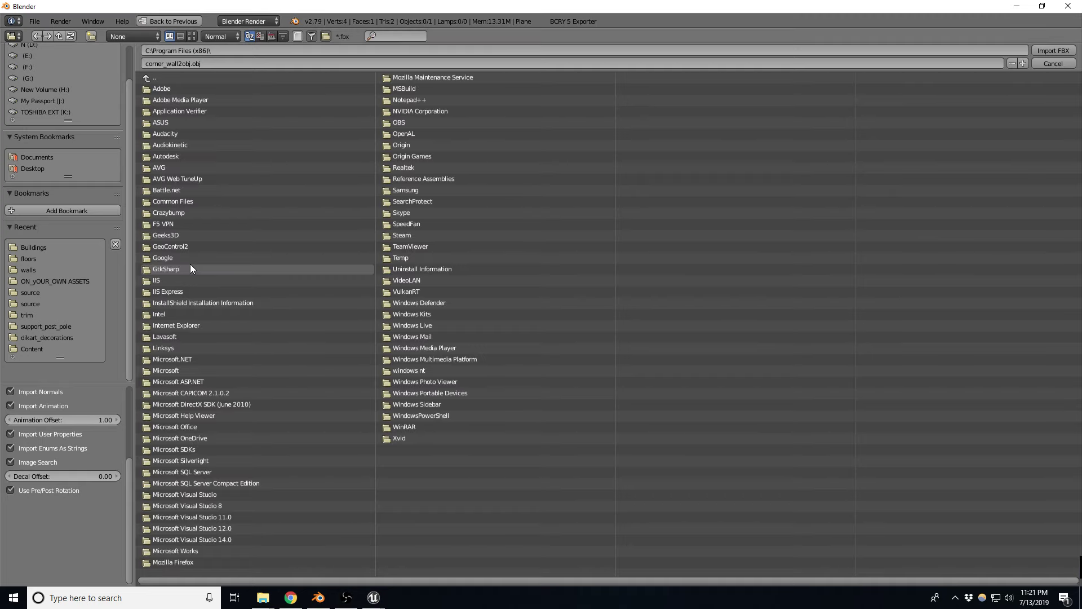
click(42, 247)
double_click(171, 192)
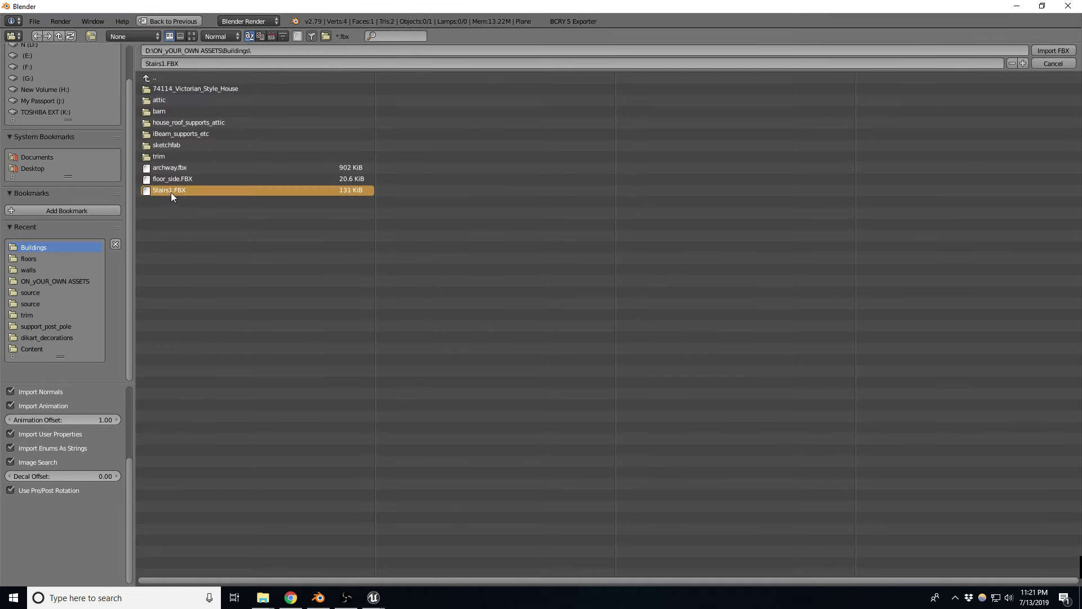
Frame the stairs in a maximized view and inspect the UCX_Stairs1 collision mesh in wireframe edit mode.
key(KP_Decimal)
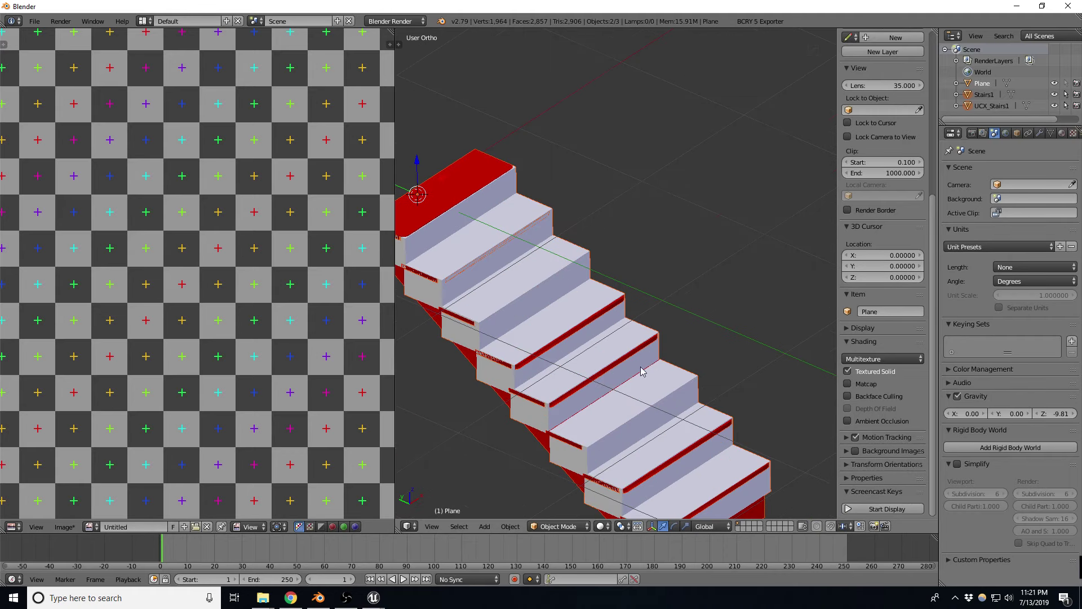
key(ctrl+Up)
key(Tab)
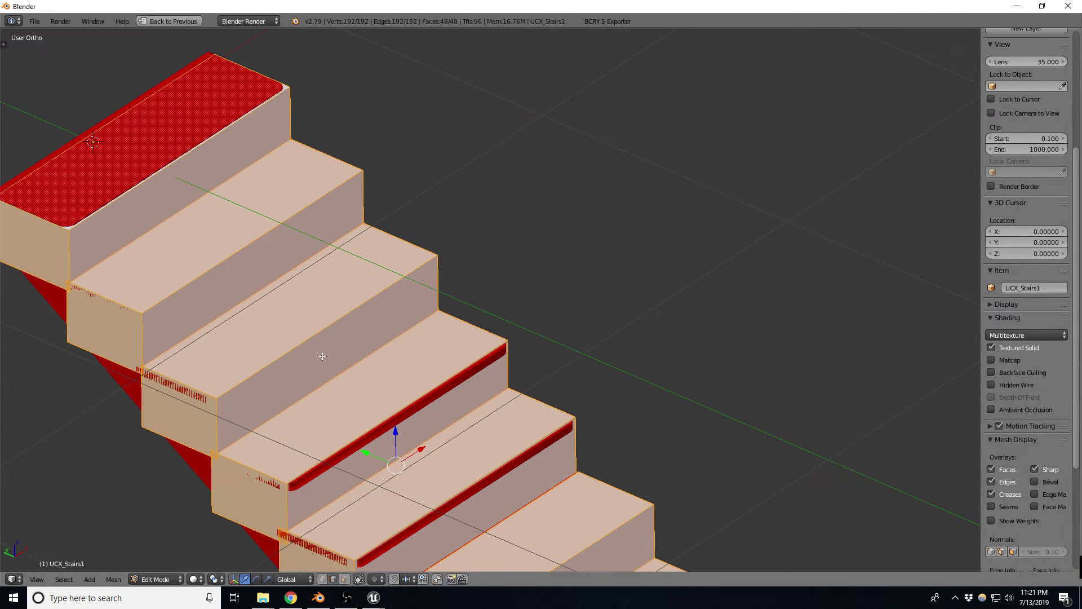
scroll(387, 325, down, 3)
key(z)
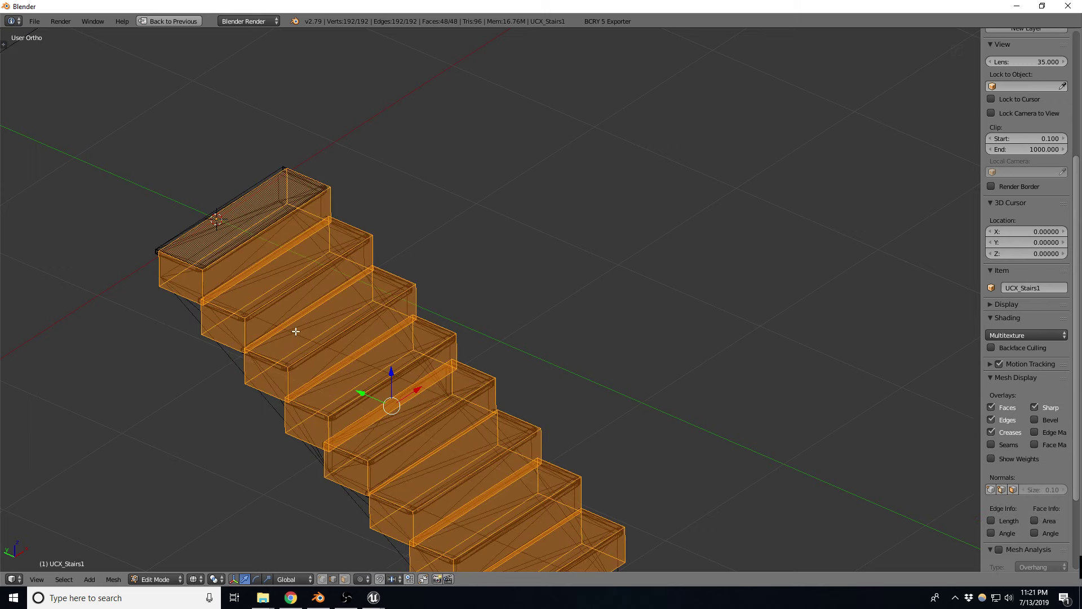
scroll(241, 326, up, 2)
scroll(241, 326, up, 1)
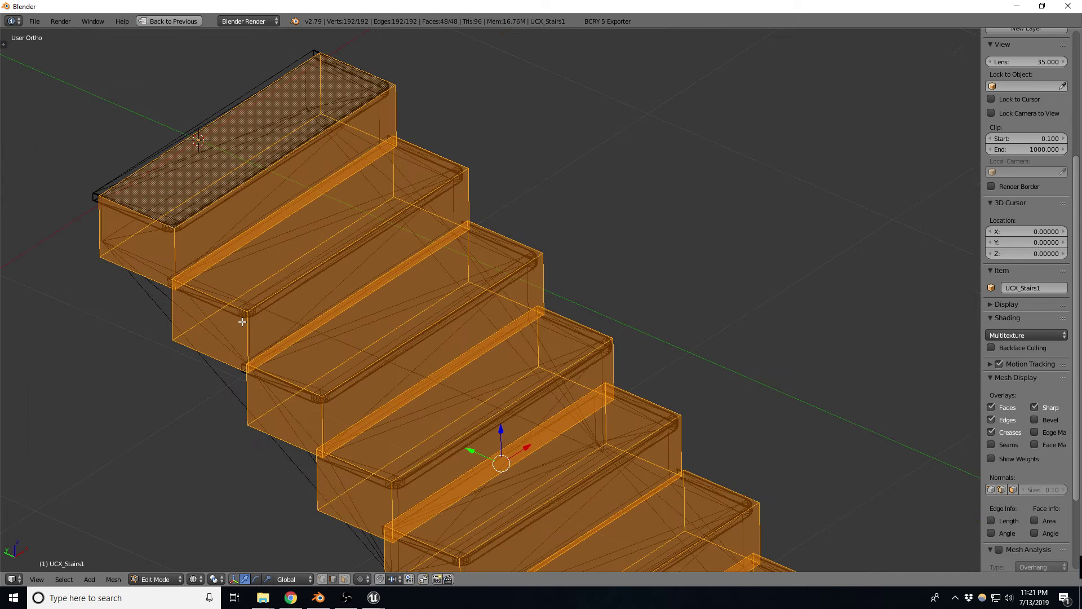
key(Tab)
Select the Stairs1 mesh, maximize the 3D view, and enter Edit Mode on it.
right_click(252, 310)
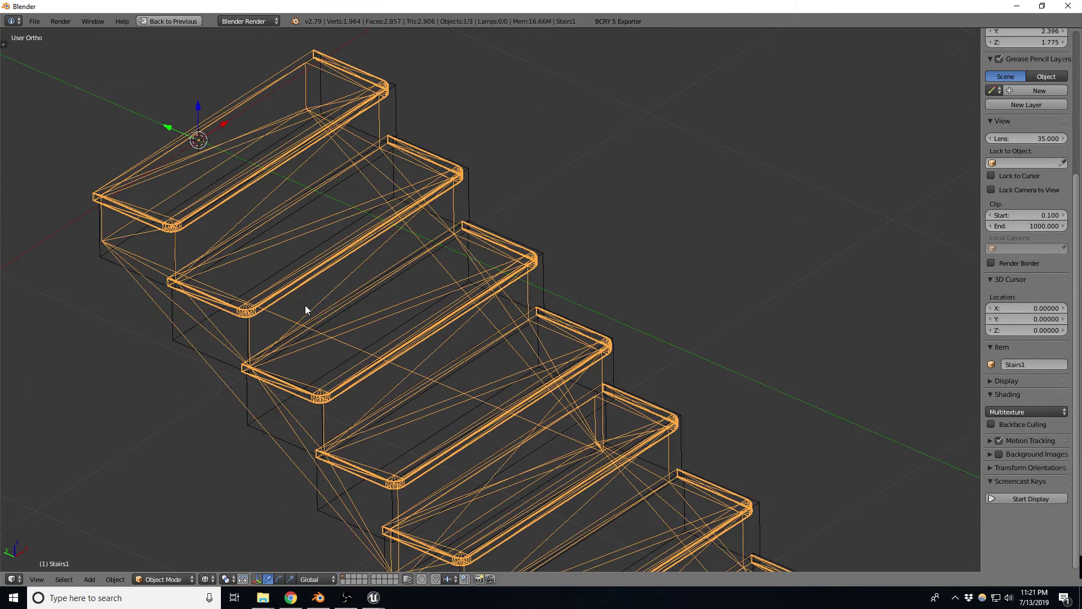
right_click(215, 352)
key(ctrl+Up)
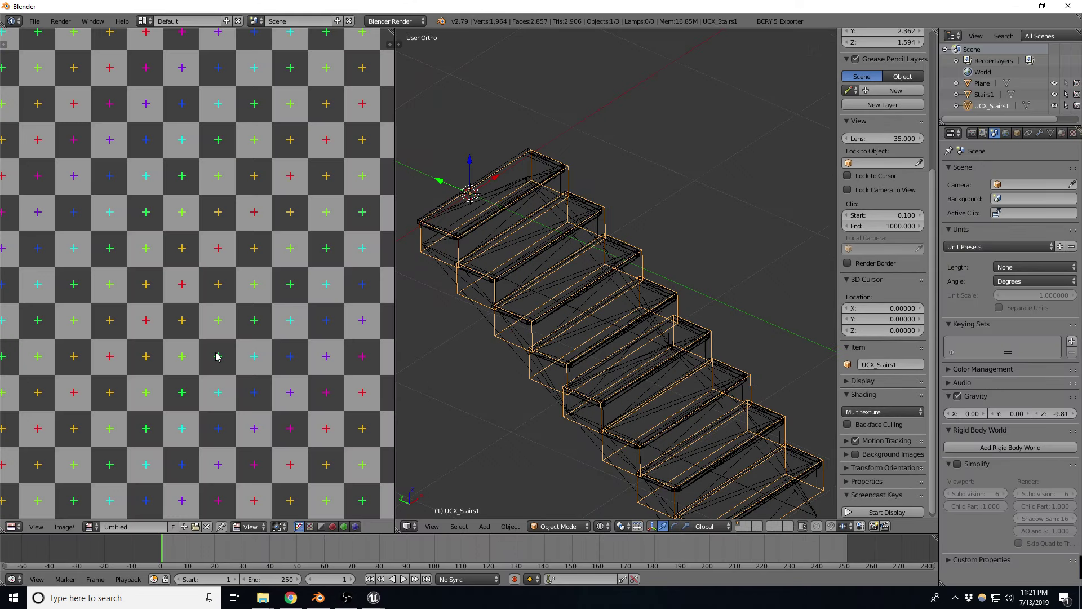
key(ctrl+Up)
key(ctrl+Up)
scroll(497, 250, up, 4)
right_click(540, 245)
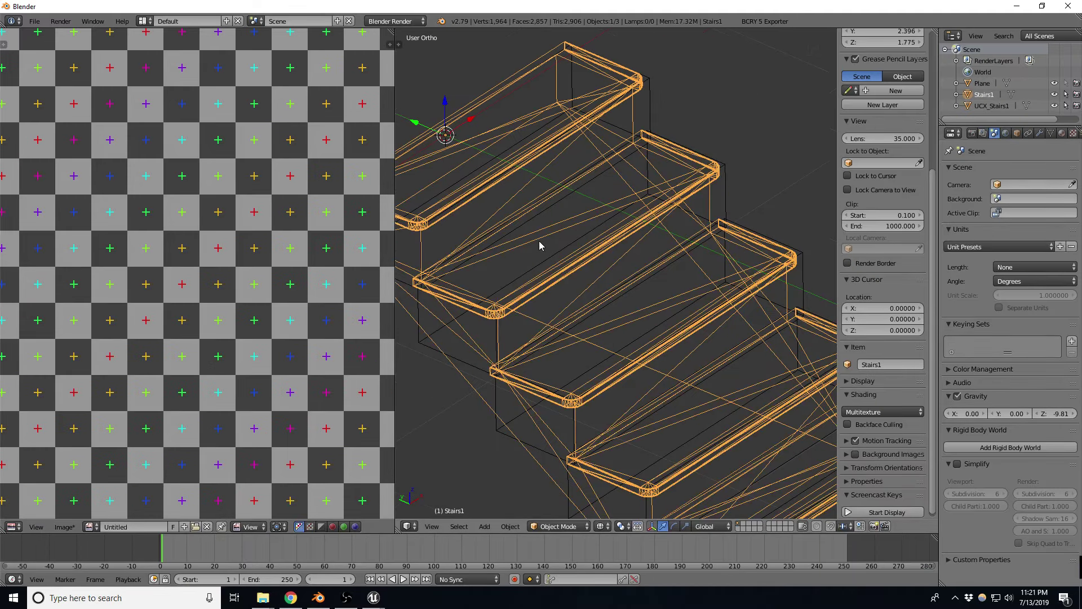
key(ctrl+Up)
key(Tab)
Convert the stair triangles into quads, then start an eight-cut loop cut and cancel it.
scroll(540, 240, down, 1)
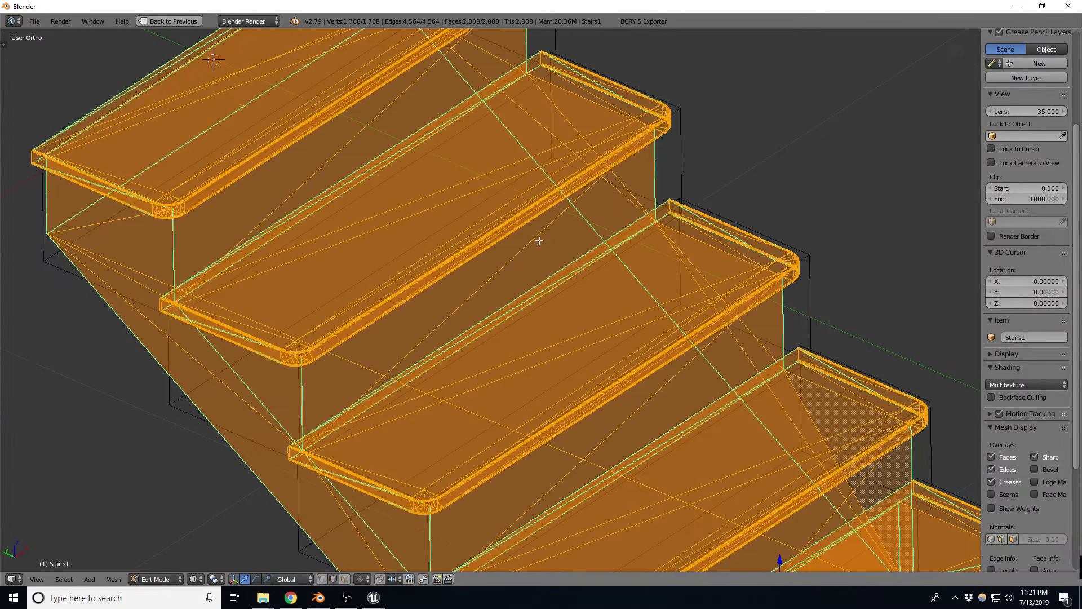
key(alt+j)
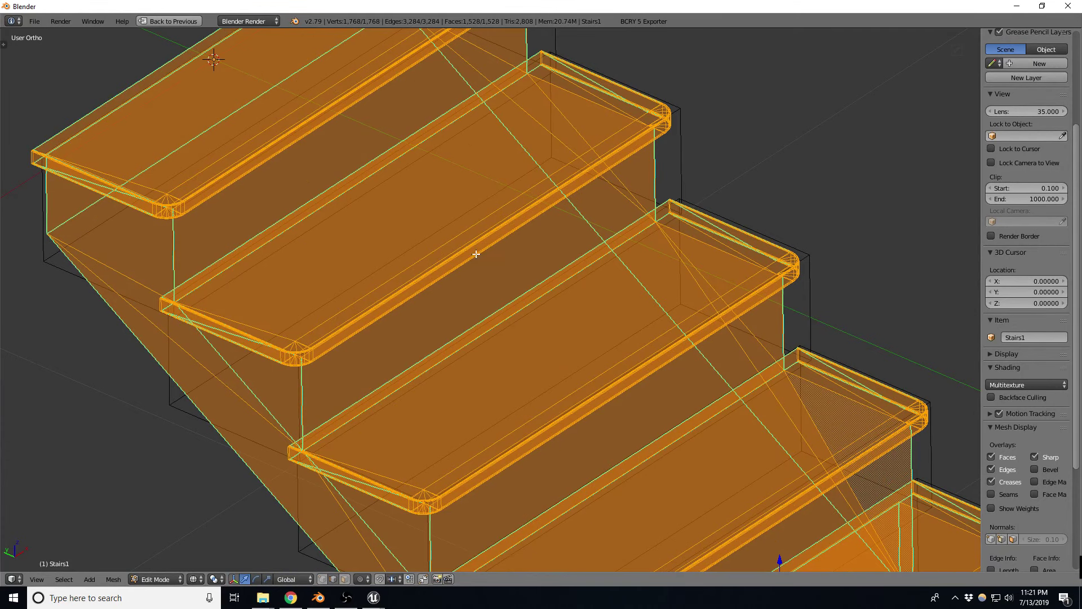
scroll(374, 200, down, 1)
key(ctrl+r)
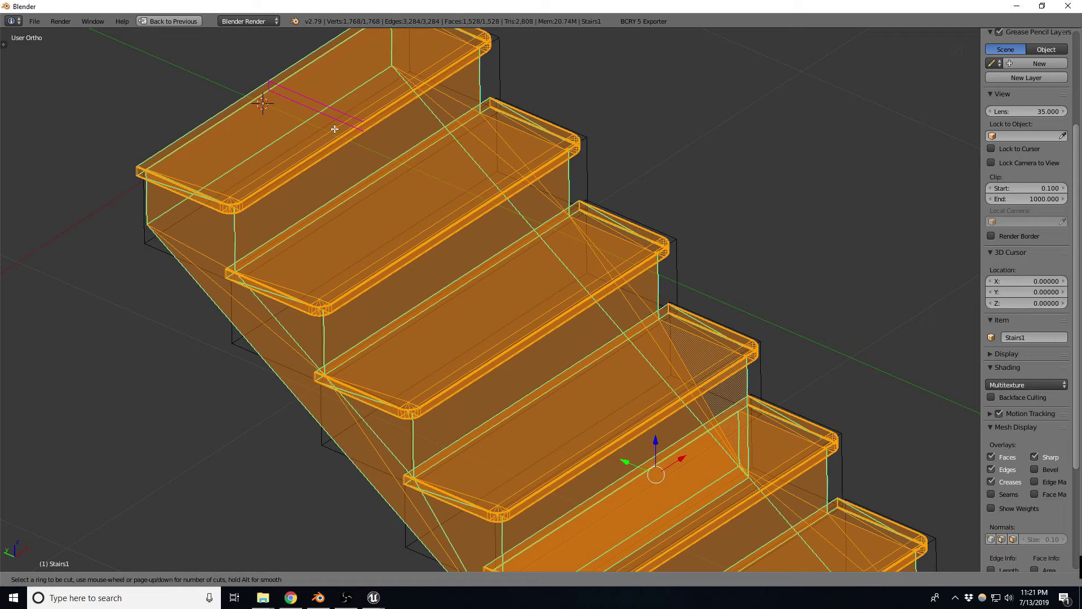
scroll(335, 129, up, 1)
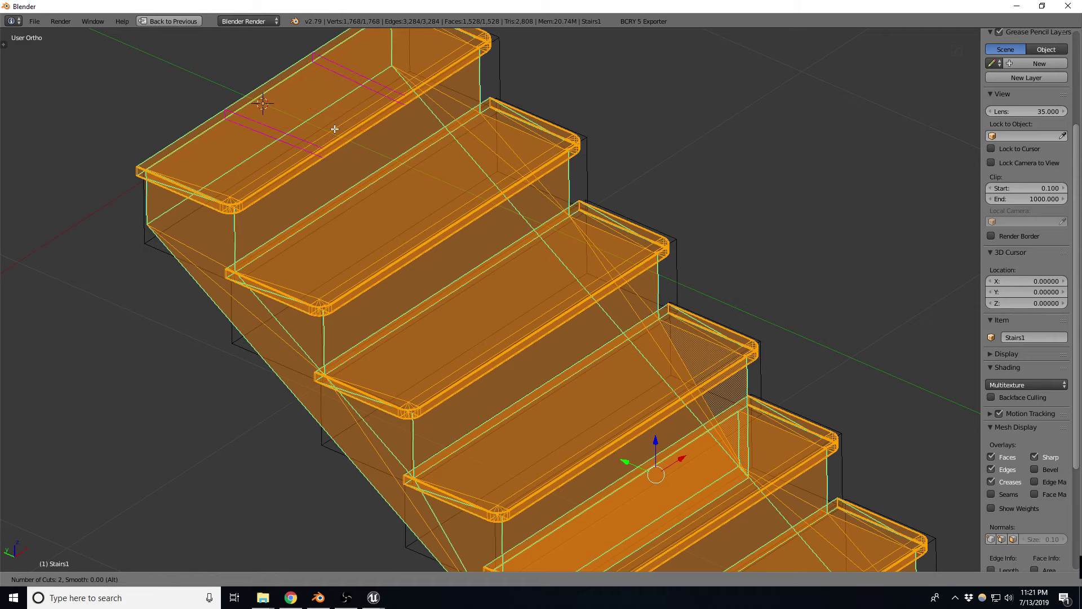
scroll(335, 129, up, 2)
scroll(334, 129, up, 2)
right_click(335, 129)
mouse_move(336, 127)
middle_down()
mouse_move(386, 170)
mouse_move(469, 152)
mouse_move(330, 169)
mouse_move(314, 193)
mouse_move(314, 181)
mouse_move(335, 233)
middle_up()
scroll(349, 85, up, 2)
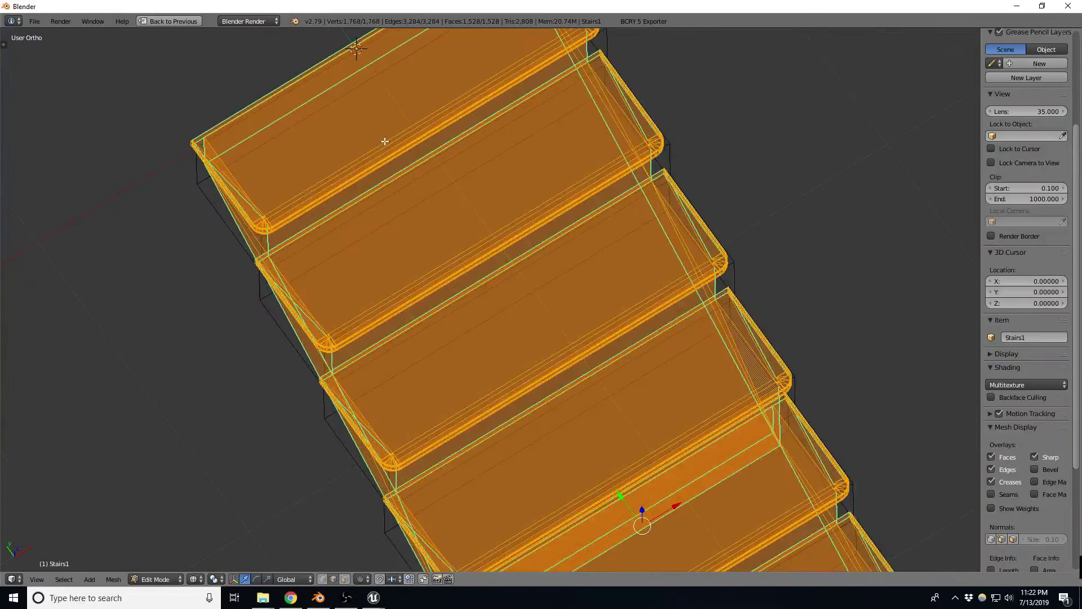
Add two centred loop cuts along the top stair.
key(ctrl+r)
scroll(385, 141, up, 1)
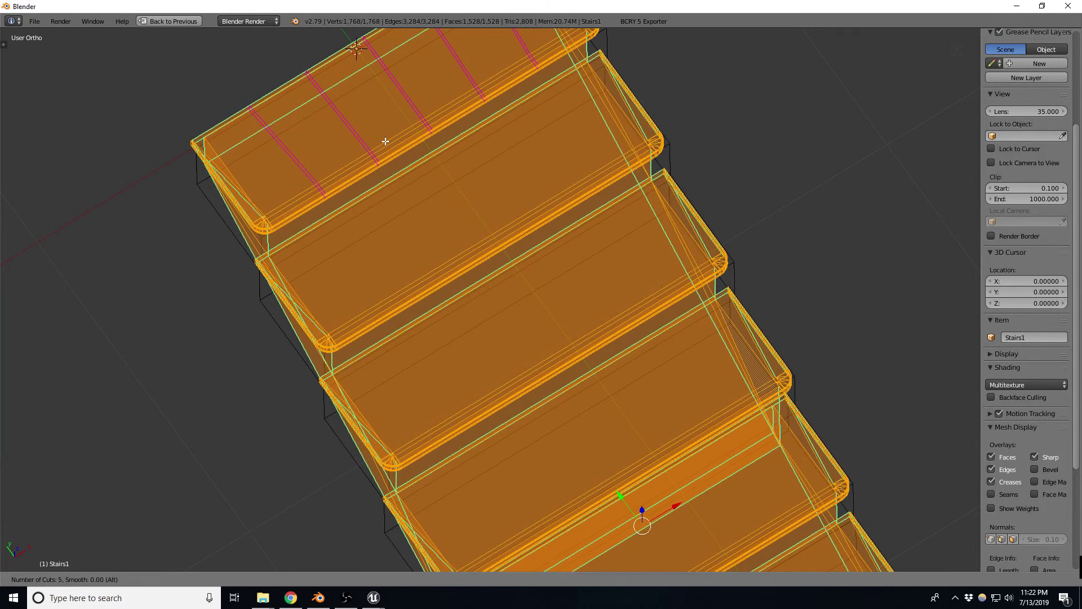
scroll(386, 141, down, 1)
click(374, 133)
right_click(339, 117)
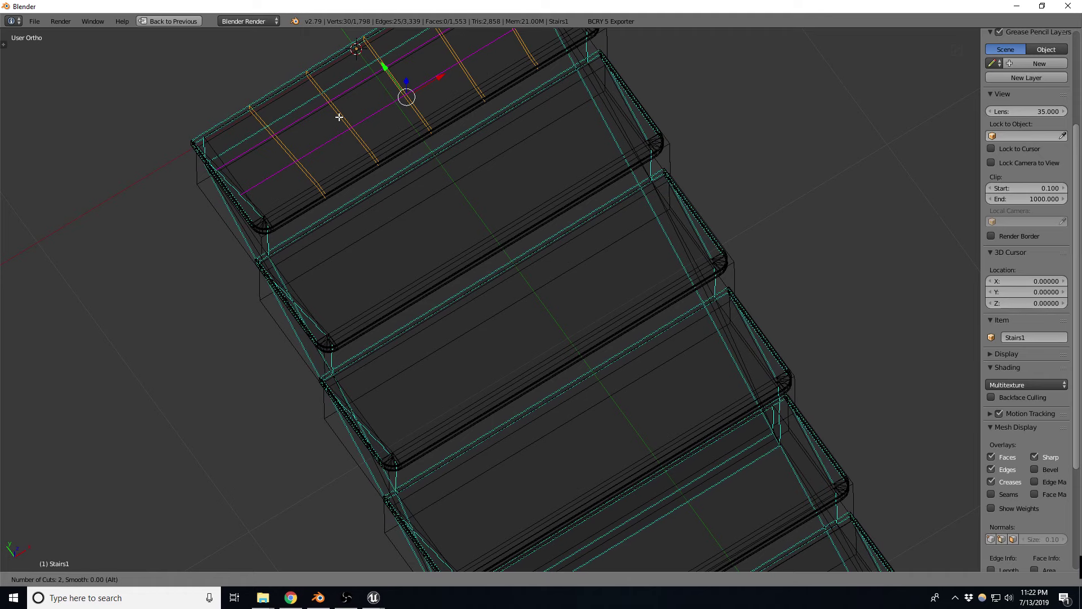
click(339, 117)
right_click(339, 117)
Give the second stair five centred crosswise cuts and two lengthwise cuts.
key(ctrl+r)
scroll(453, 251, up, 2)
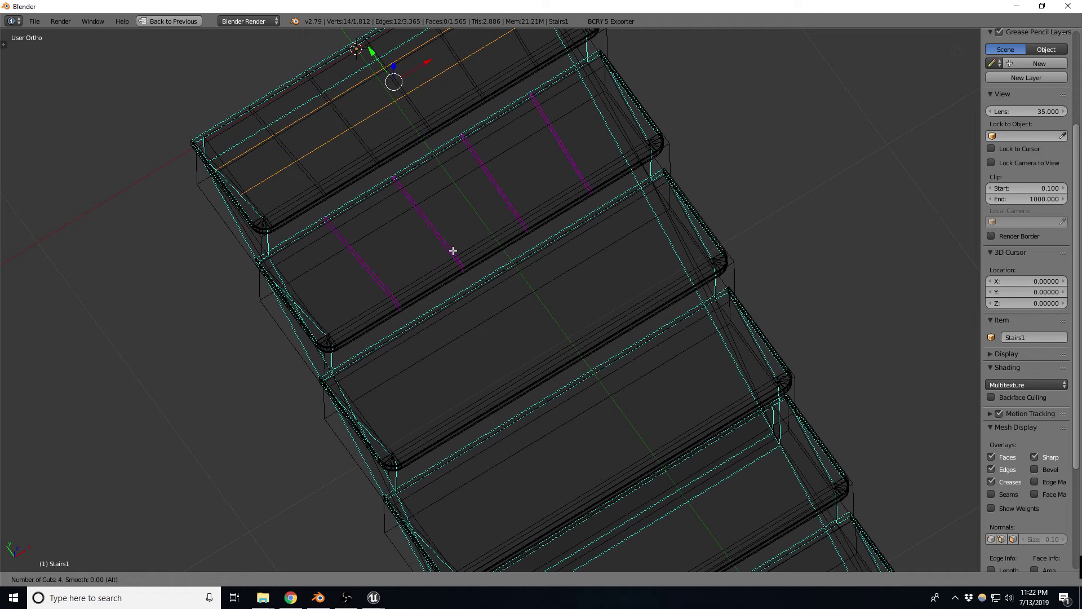
click(454, 250)
right_click(453, 250)
key(ctrl+r)
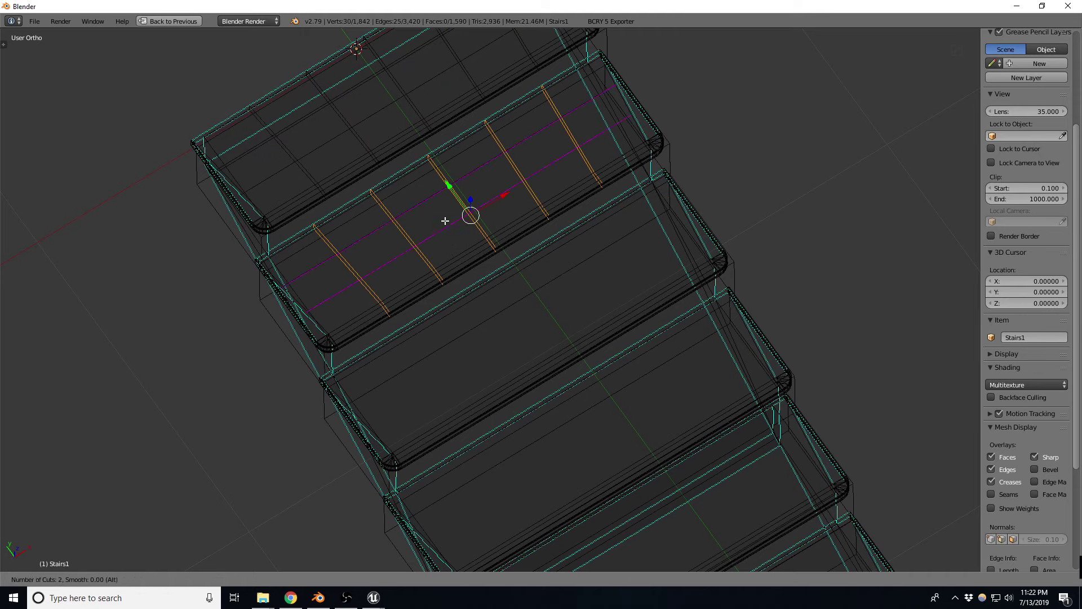
click(445, 220)
right_click(445, 221)
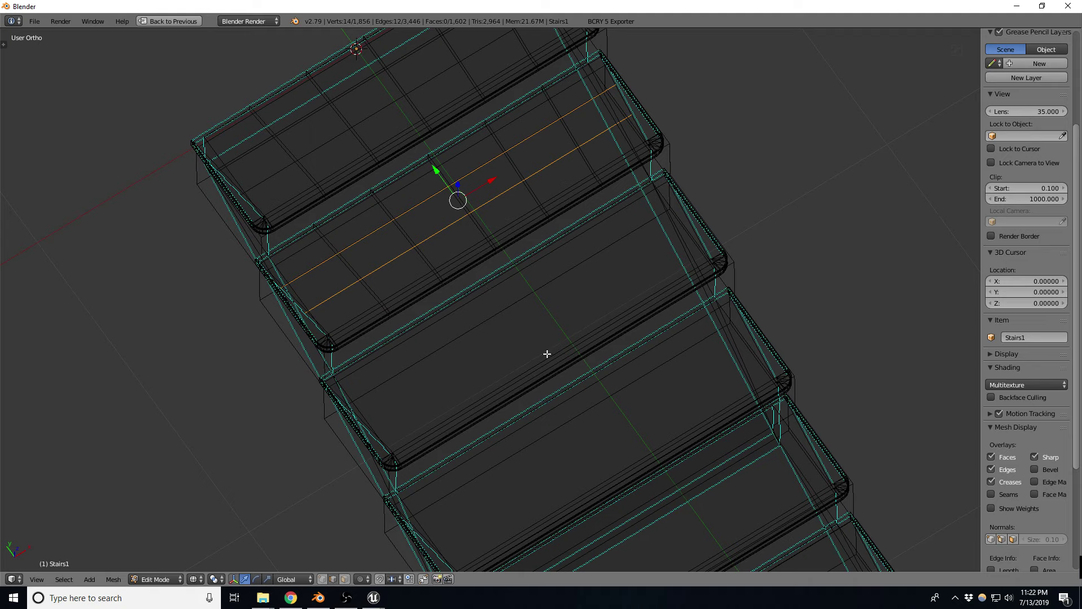
Add centred crosswise cuts and two lengthwise cuts to the third stair.
key(ctrl+r)
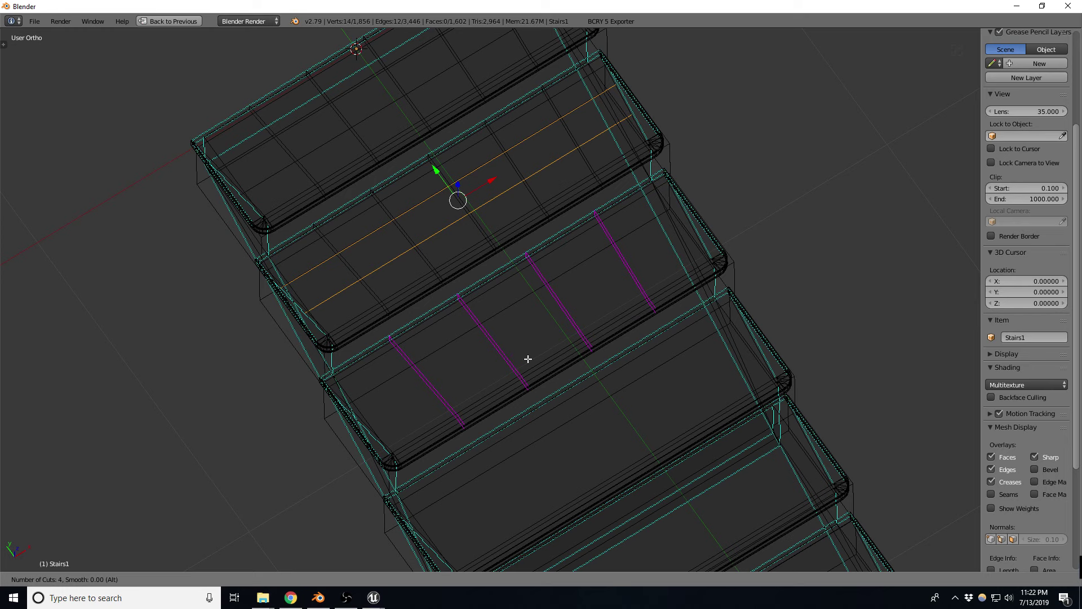
click(528, 359)
right_click(496, 368)
key(ctrl+r)
click(435, 382)
right_click(436, 383)
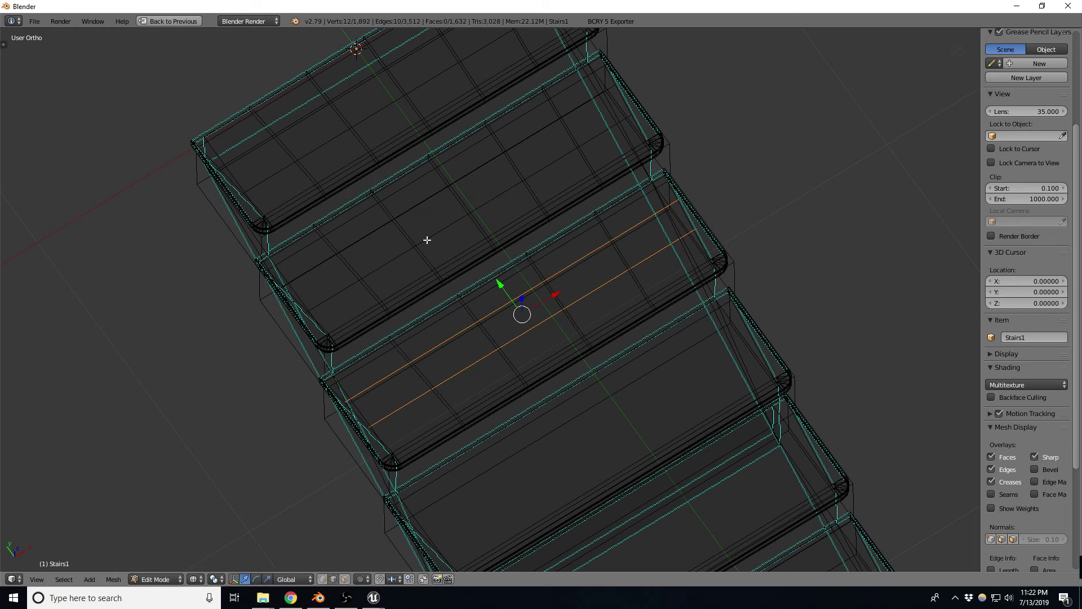
middle_drag(427, 240, 478, 375)
Subdivide the fourth stair with centred crosswise loops and two lengthwise loops.
key(ctrl+r)
scroll(502, 318, up, 1)
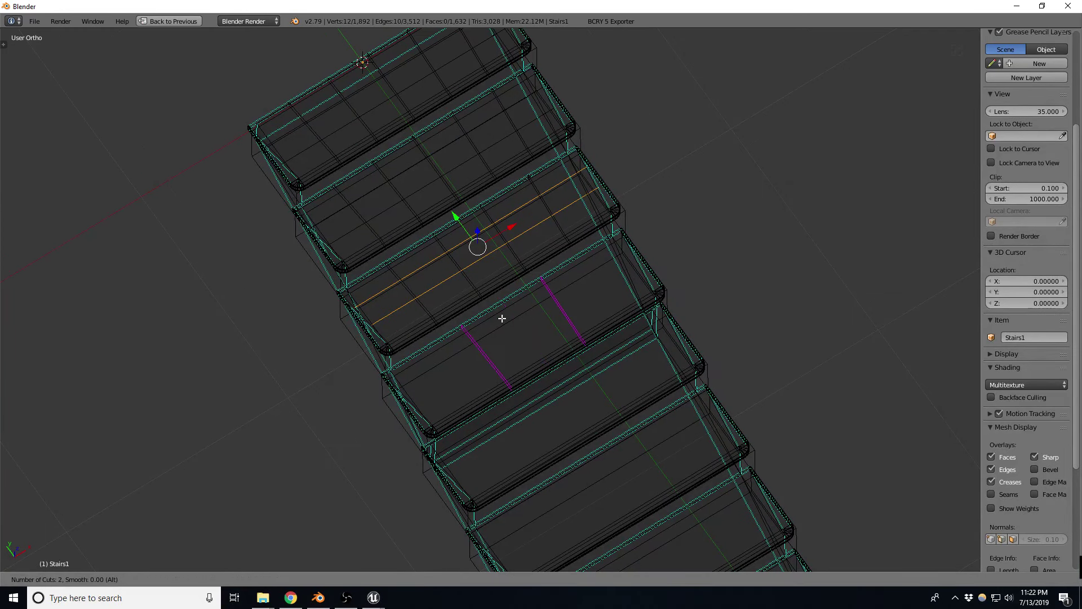
click(502, 318)
right_click(502, 318)
key(ctrl+r)
scroll(488, 340, up, 1)
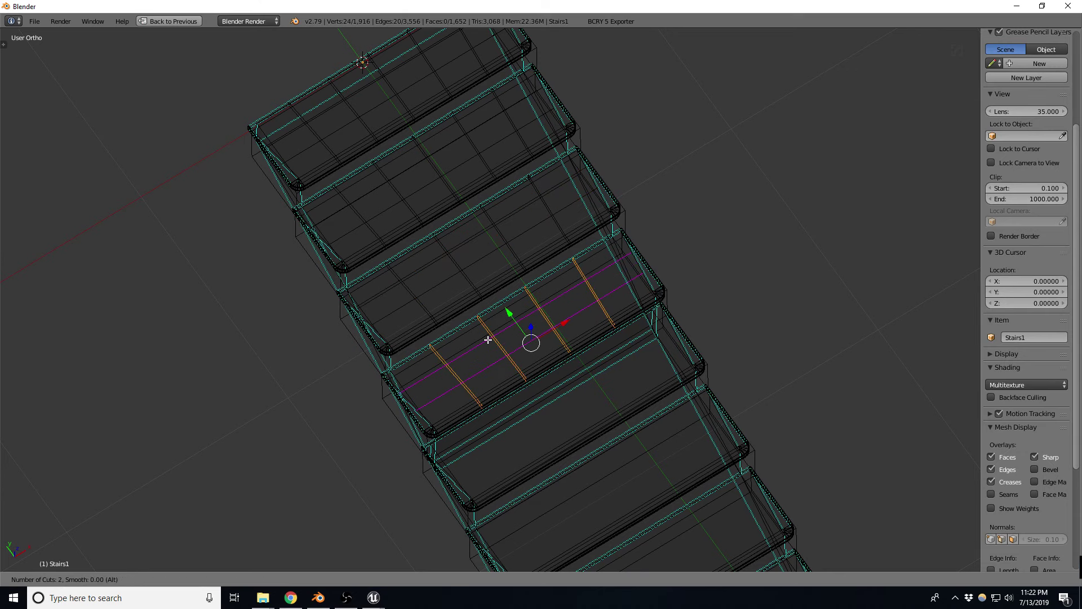
click(488, 340)
right_click(488, 340)
scroll(486, 265, down, 2)
scroll(517, 393, up, 1)
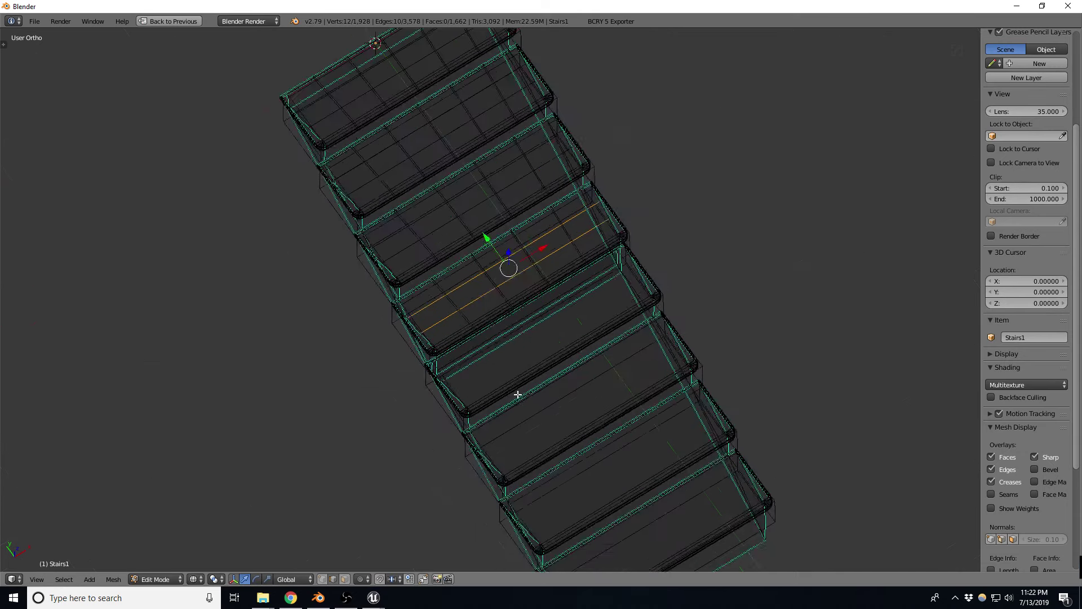
scroll(527, 386, up, 2)
Cut the fifth stair with centred crosswise loops and two lengthwise loops.
key(ctrl+r)
scroll(557, 321, up, 1)
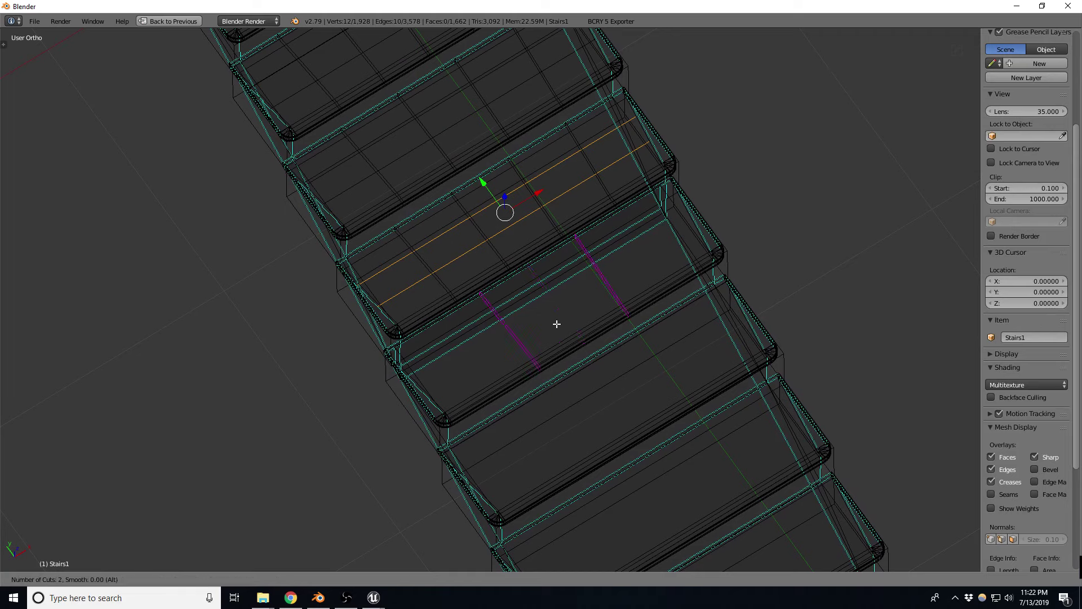
click(557, 322)
right_click(557, 323)
key(ctrl+r)
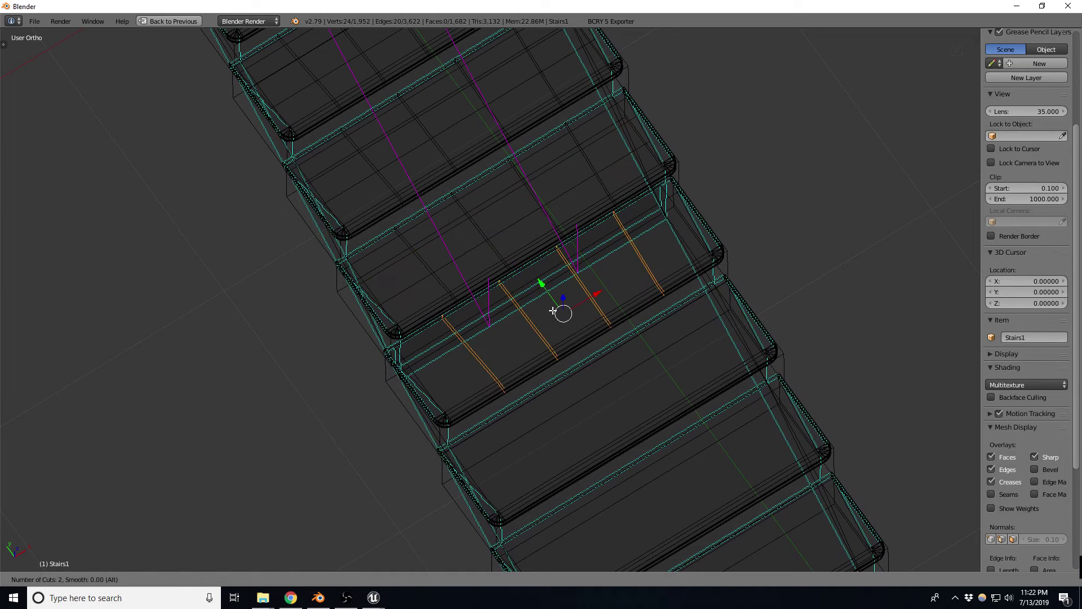
scroll(529, 327, up, 1)
click(529, 327)
right_click(530, 327)
scroll(546, 295, down, 2)
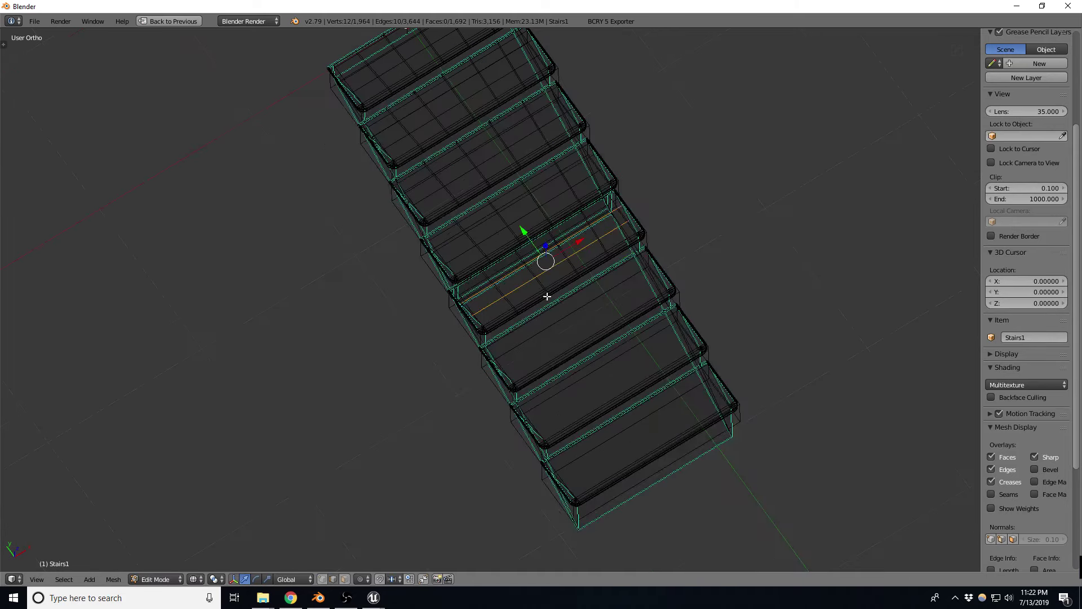
scroll(566, 321, up, 1)
scroll(615, 331, up, 2)
Add centred crosswise and lengthwise edge loops to the sixth stair.
key(ctrl+r)
scroll(625, 319, up, 2)
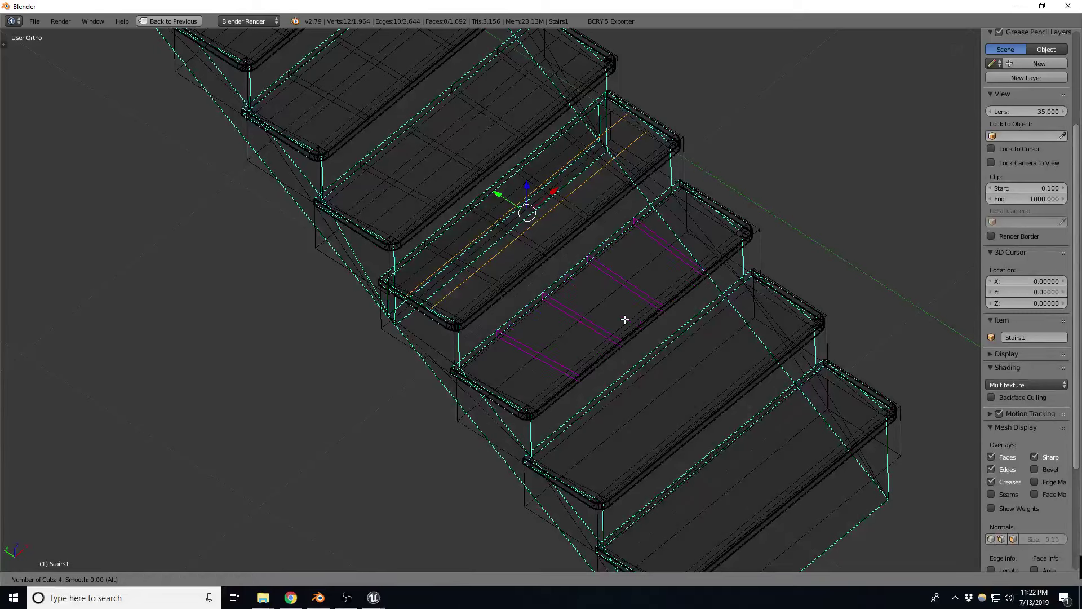
click(625, 319)
right_click(624, 321)
key(ctrl+r)
scroll(583, 329, up, 2)
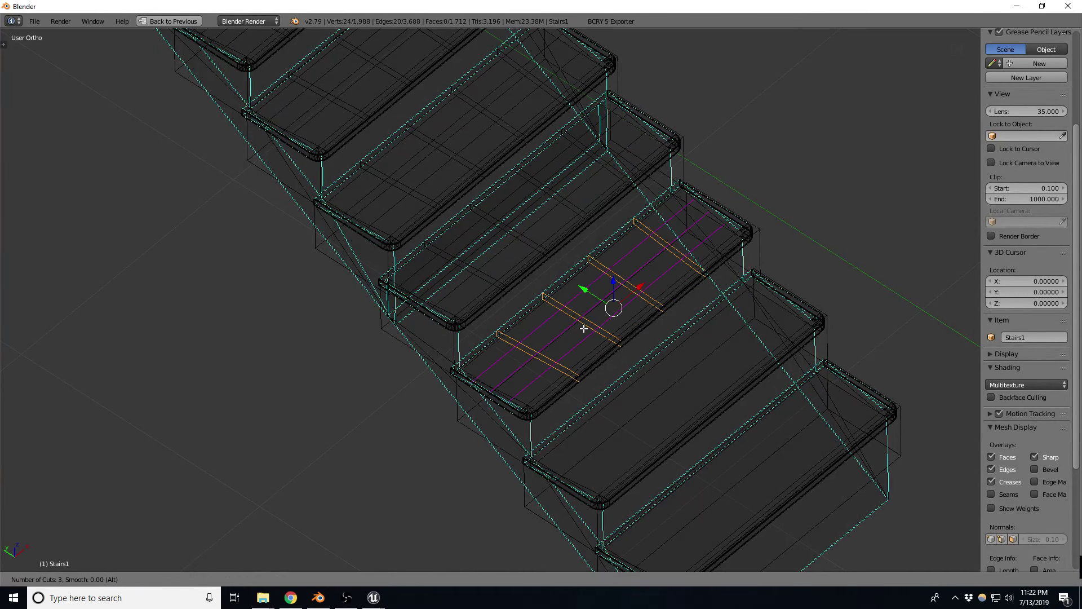
click(583, 328)
right_click(583, 328)
Divide the seventh stair with centred crosswise and lengthwise edge loops.
key(ctrl+r)
scroll(687, 400, up, 2)
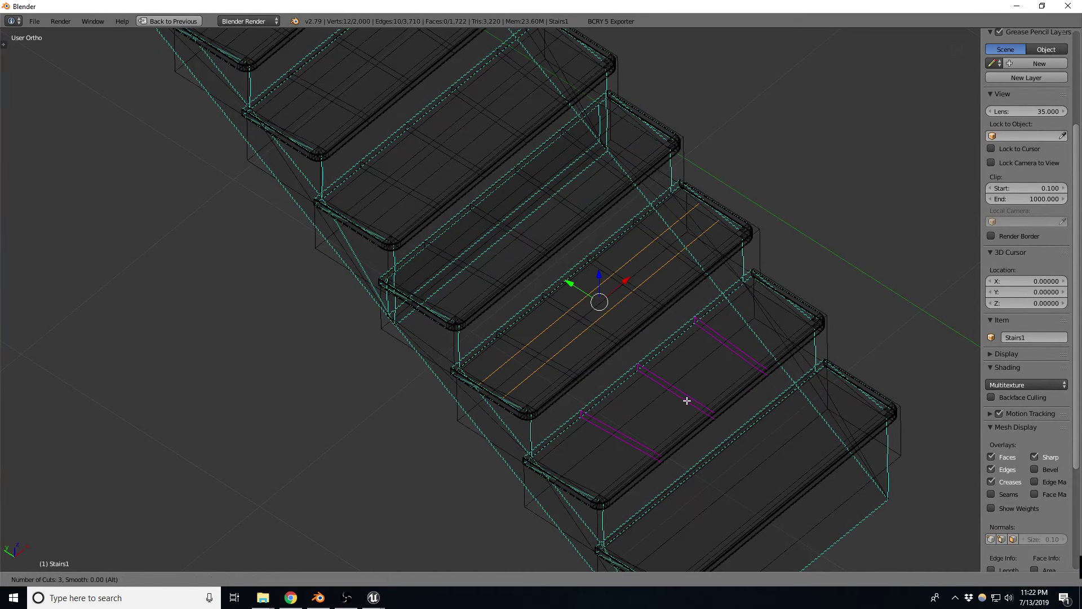
click(687, 401)
right_click(687, 400)
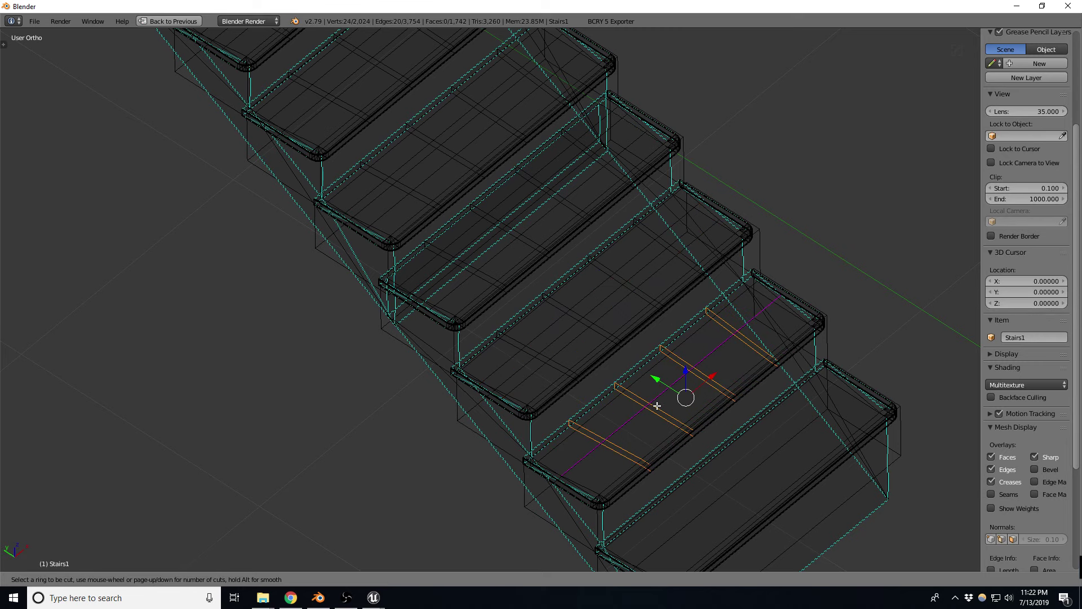
key(ctrl+r)
scroll(657, 405, up, 2)
click(658, 406)
right_click(658, 406)
scroll(657, 404, down, 2)
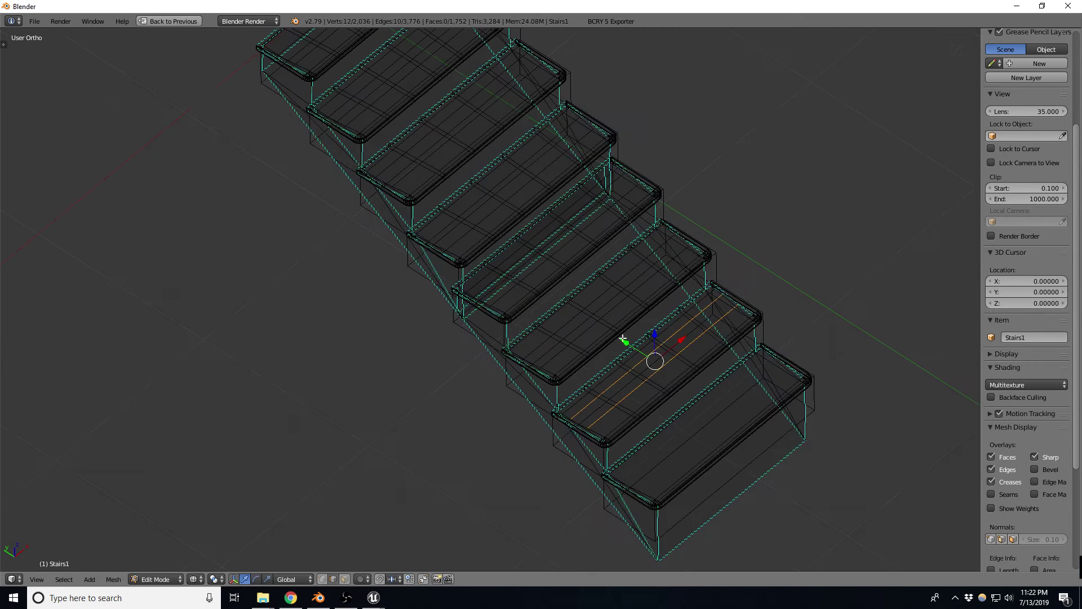
scroll(718, 438, up, 3)
Loop-cut the lower step crosswise and lengthwise, then return to Object Mode.
key(ctrl+r)
scroll(715, 424, up, 1)
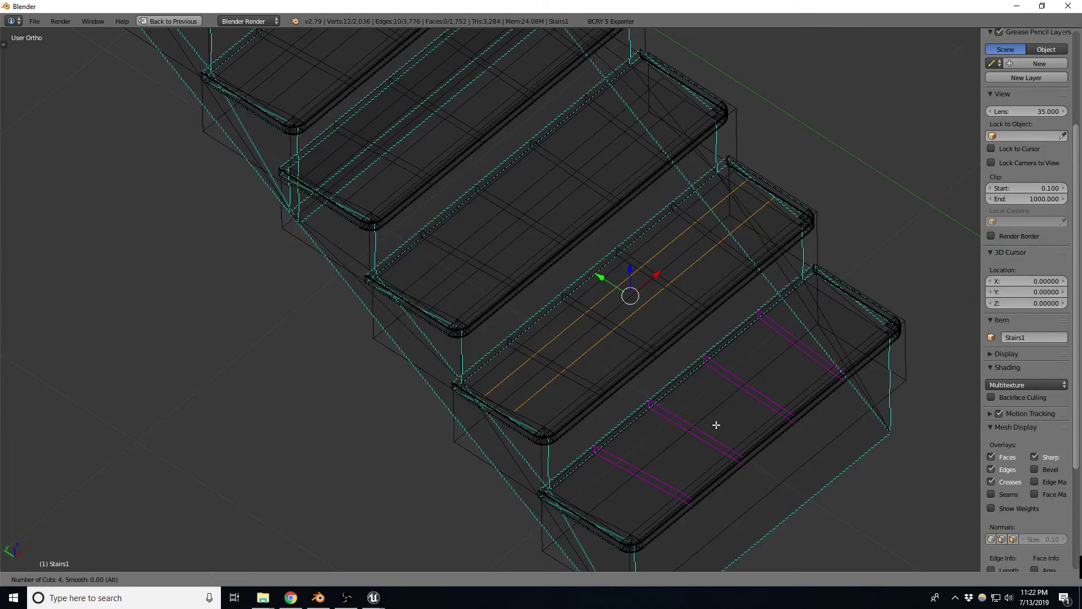
click(716, 425)
right_click(716, 425)
key(ctrl+r)
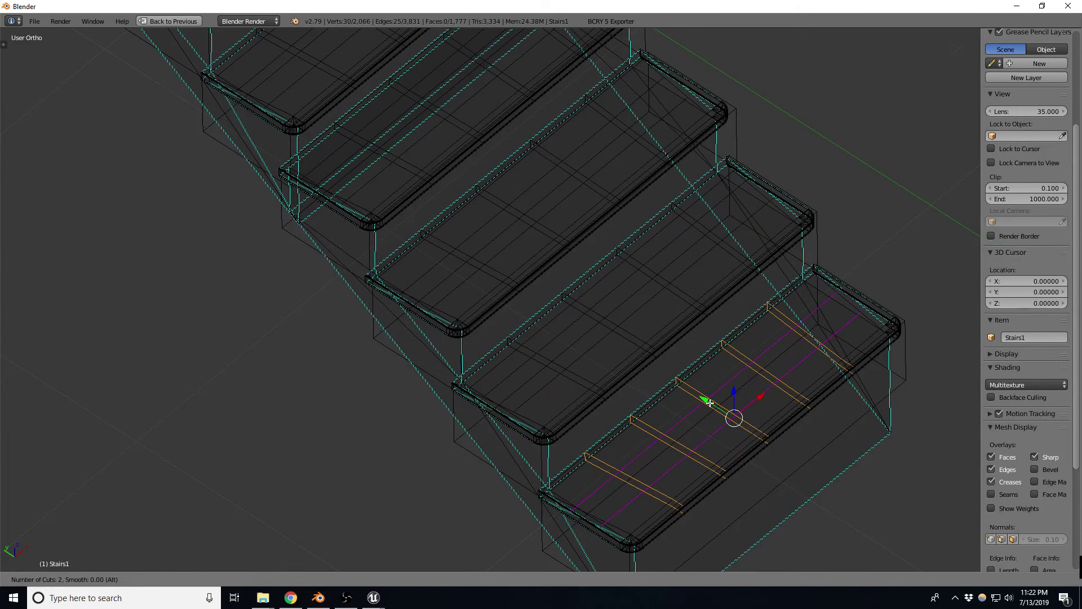
scroll(711, 408, up, 1)
click(709, 403)
right_click(710, 403)
scroll(701, 404, down, 3)
key(Tab)
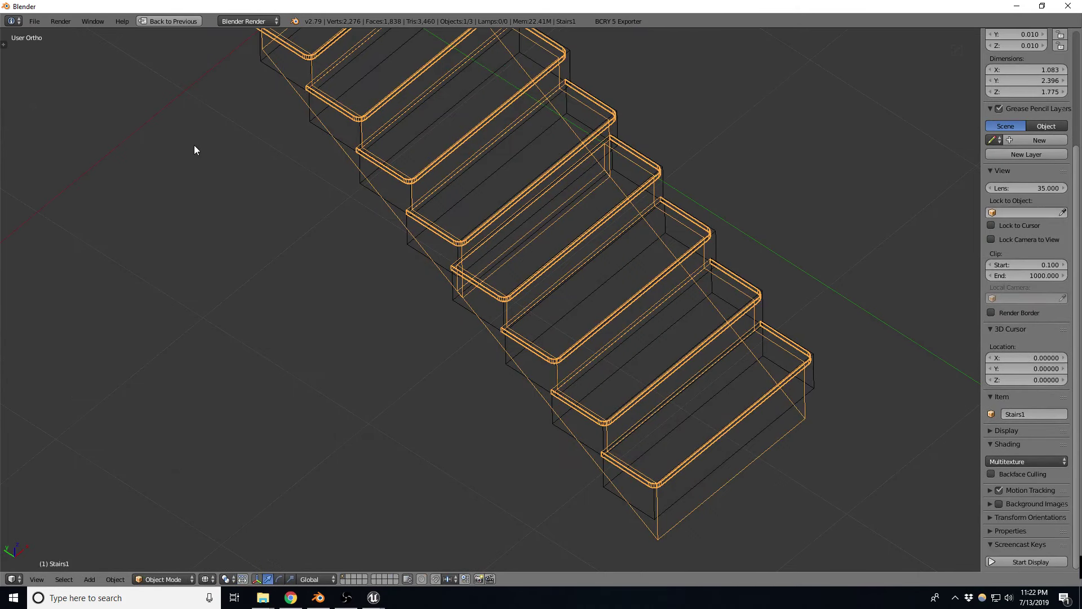
Add UCX_Stairs1 to the selection and export both as FBX with the Fbx preset, overwriting Buildings/Stairs1.FBX.
shift+right_click(488, 318)
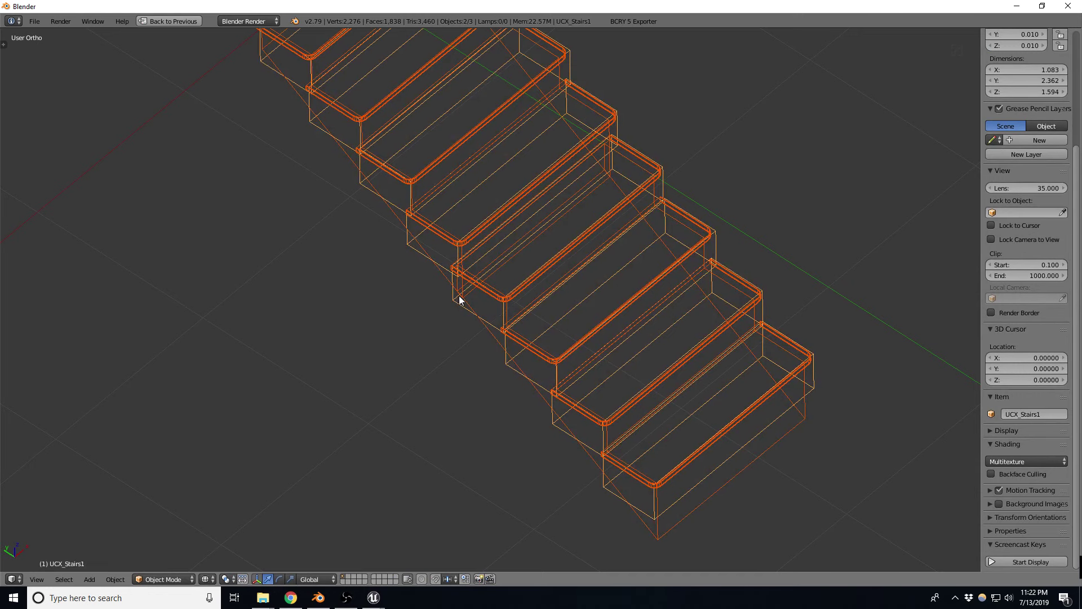
click(34, 22)
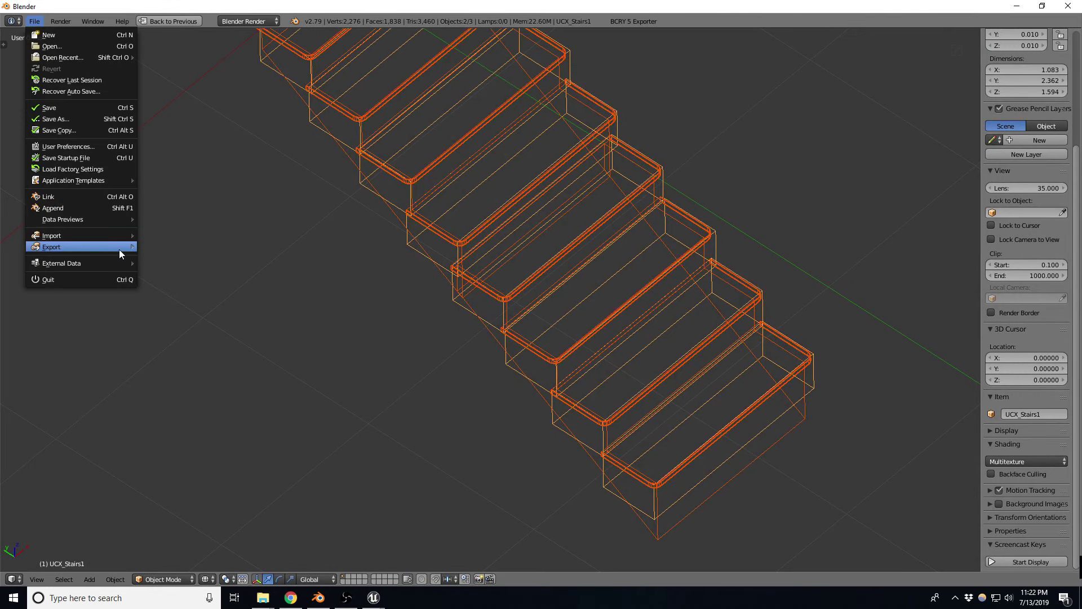
mouse_move(96, 252)
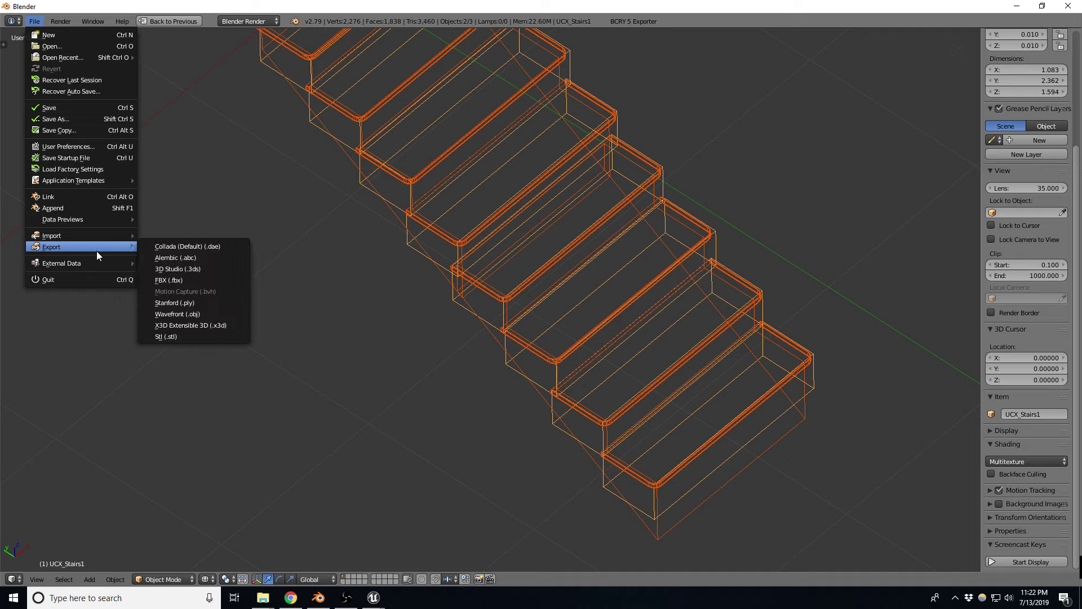
click(184, 283)
click(75, 404)
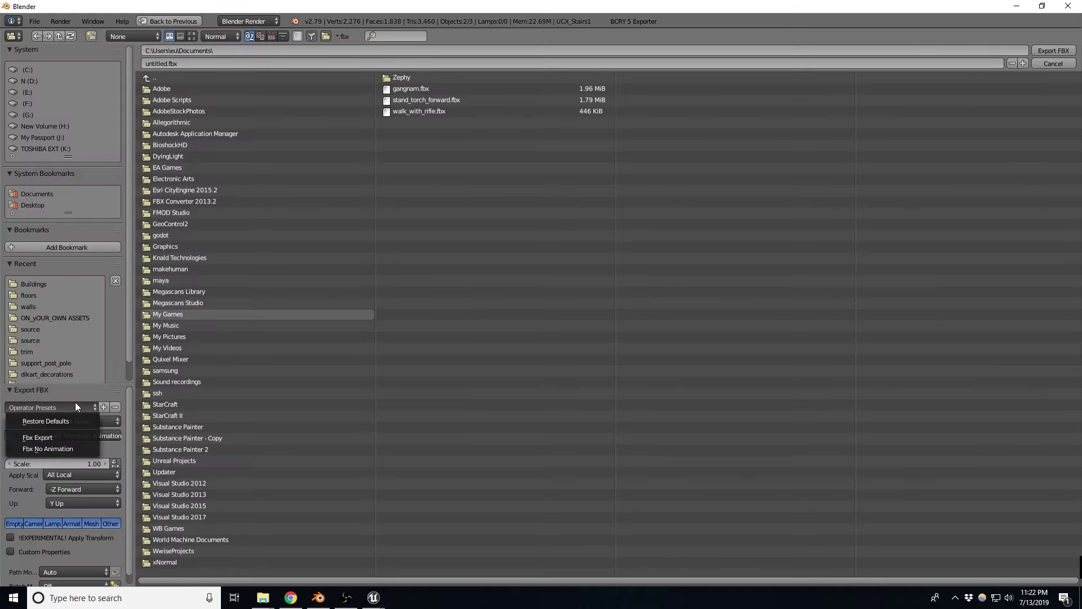
click(46, 445)
click(27, 285)
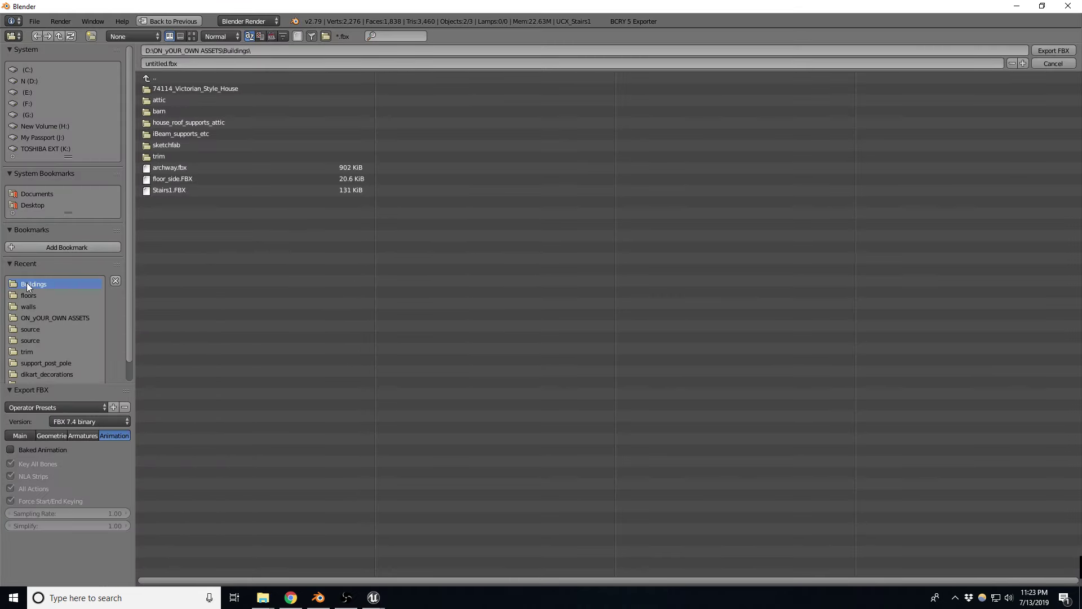
double_click(168, 190)
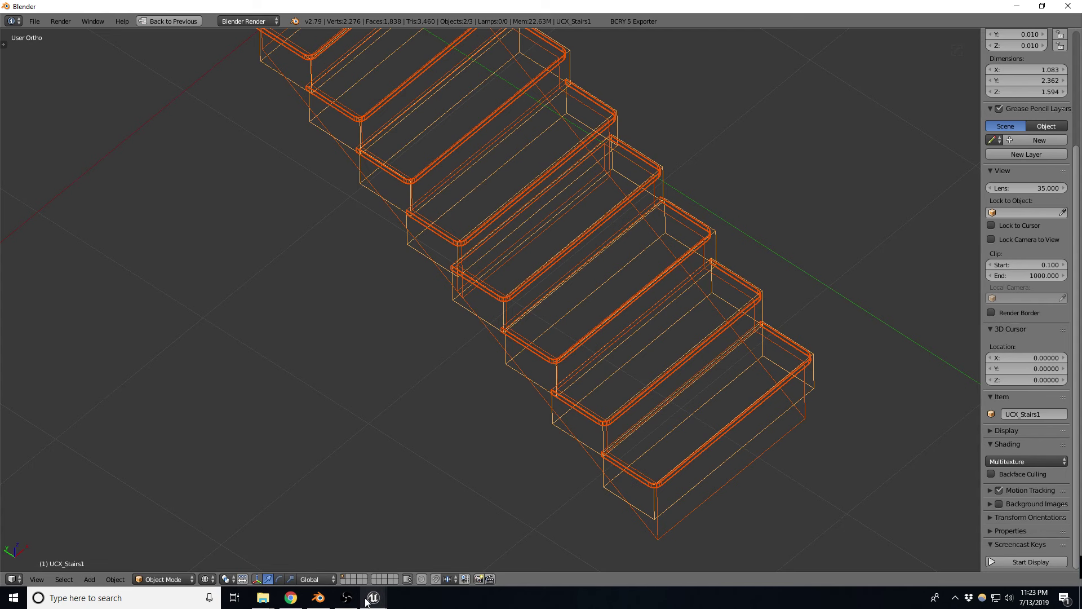
Switch to the Unreal Editor and view the stairs in wireframe.
mouse_move(373, 597)
click(373, 555)
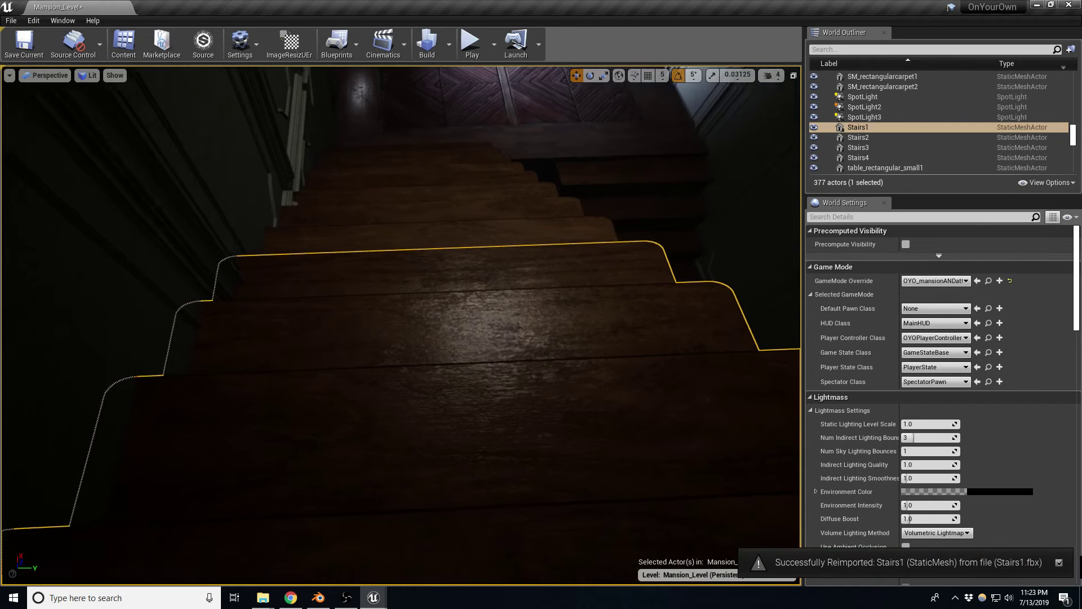
key(alt+2)
right_drag(400, 304, 400, 350)
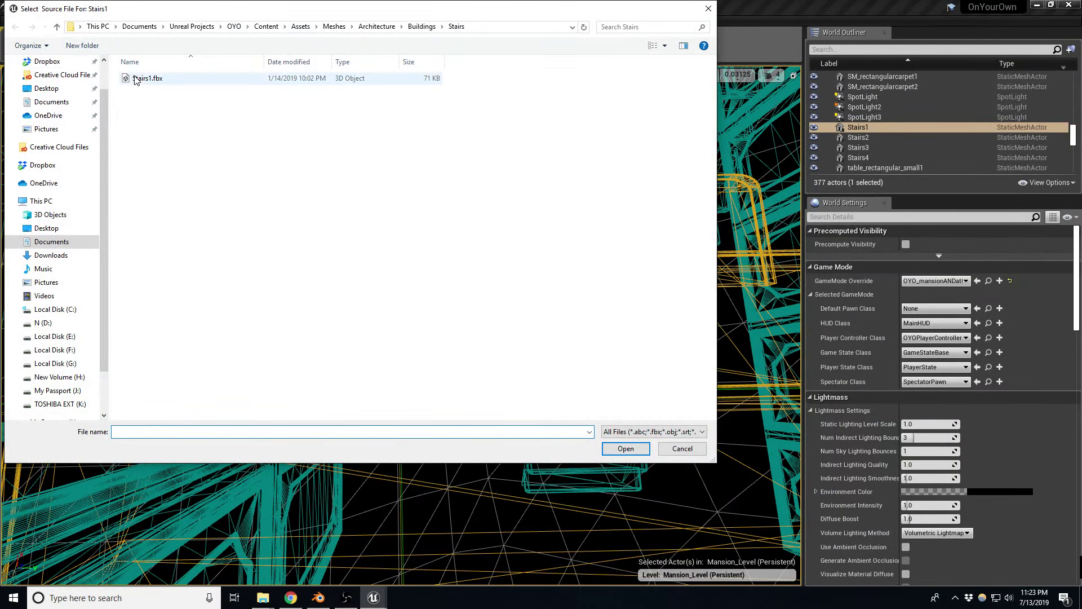
Reimport Stairs1 from the Buildings folder's Stairs1.FBX, keeping its material assignments, and focus on it.
double_click(136, 79)
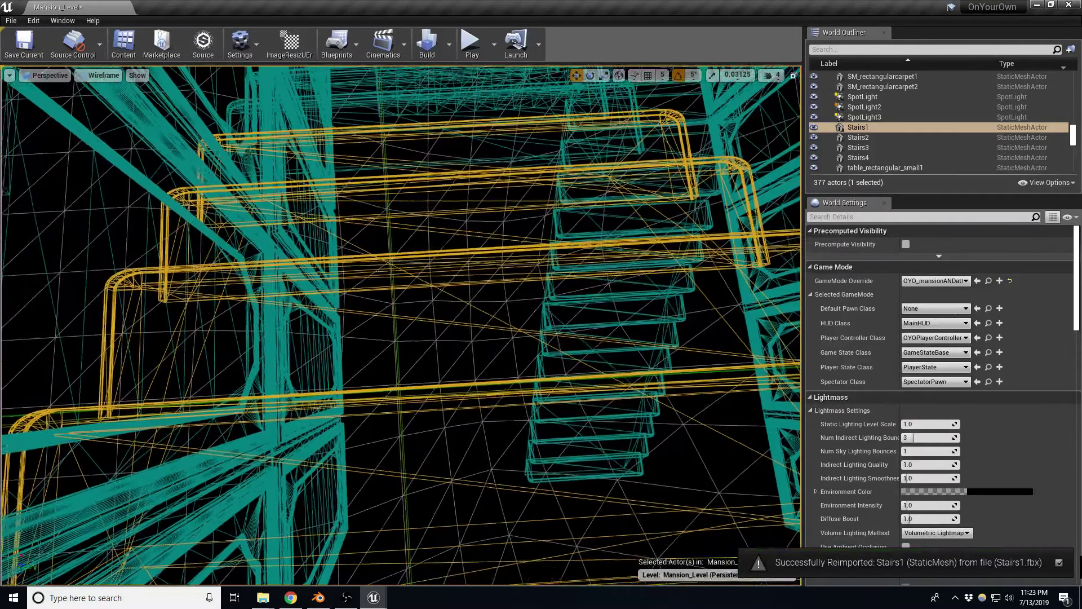
right_drag(401, 304, 400, 316)
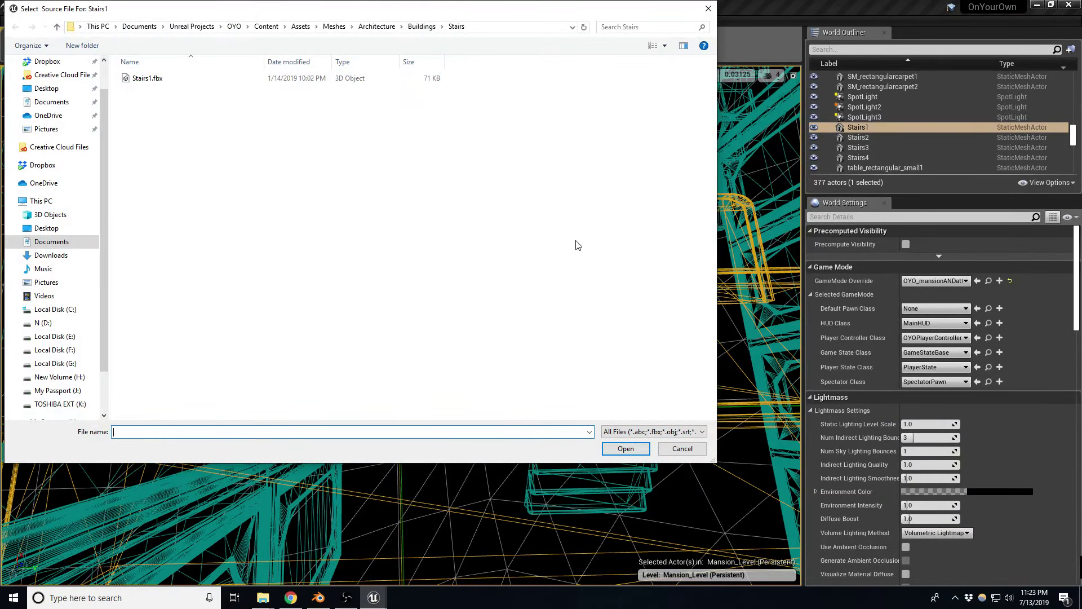
click(263, 598)
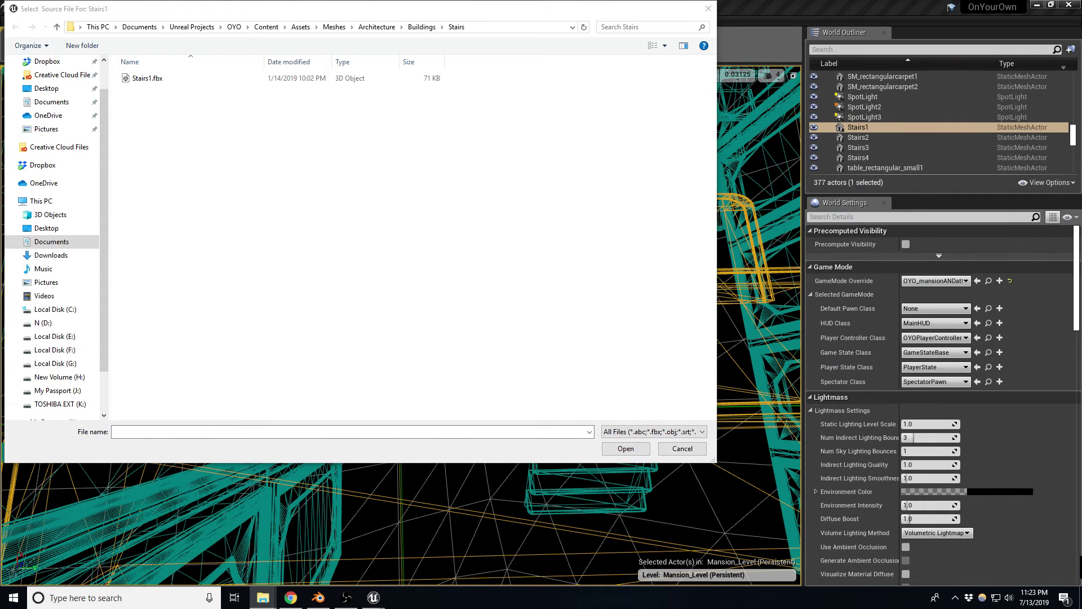
click(488, 28)
text(D:\ON_yOUR_OWN ASSETS\Buildings)
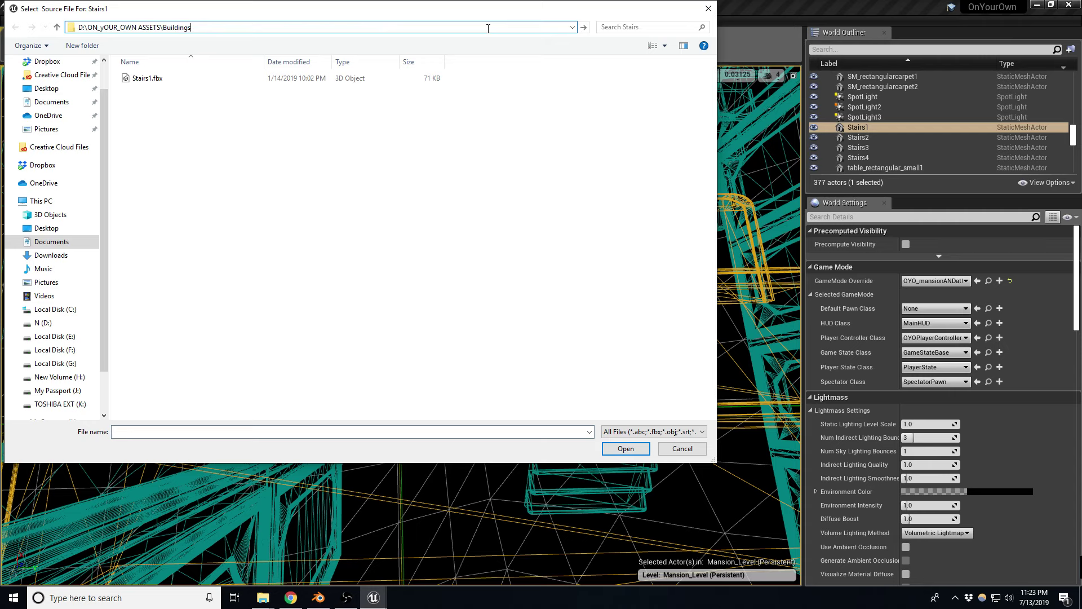
key(Return)
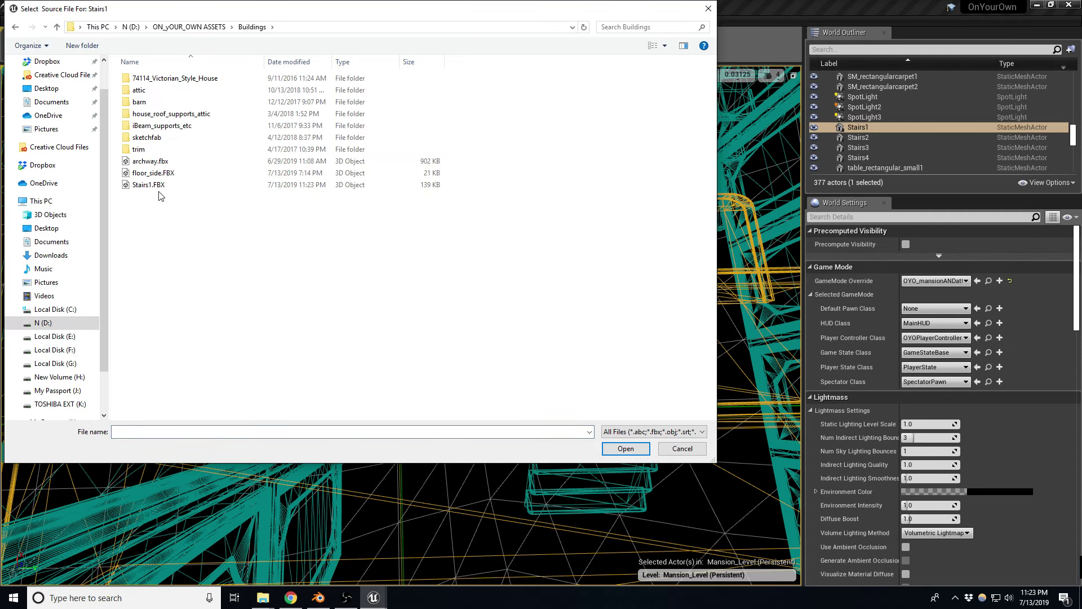
click(147, 185)
double_click(147, 185)
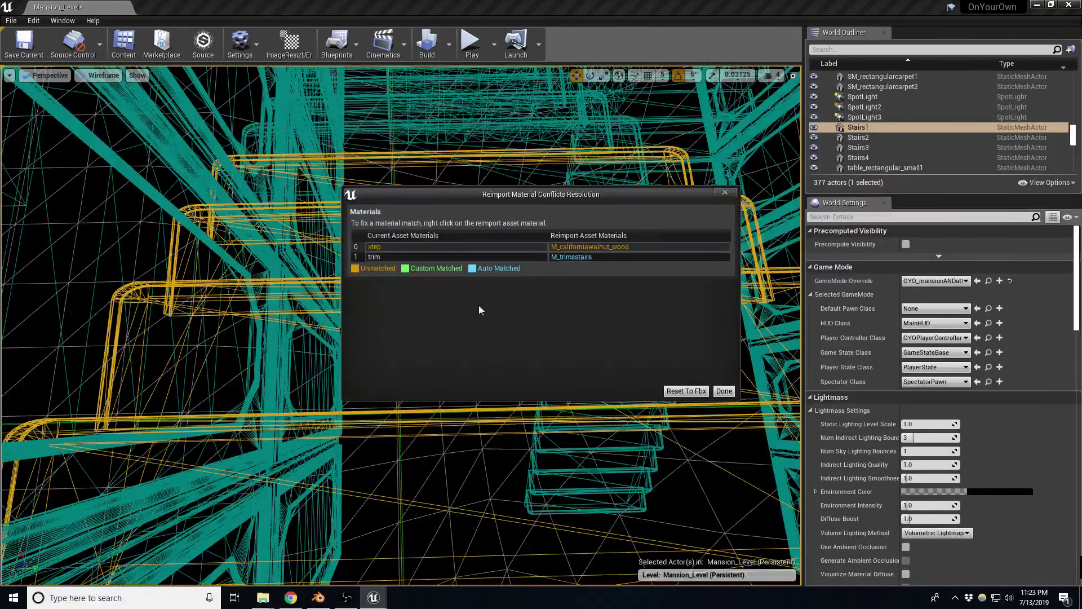
click(724, 390)
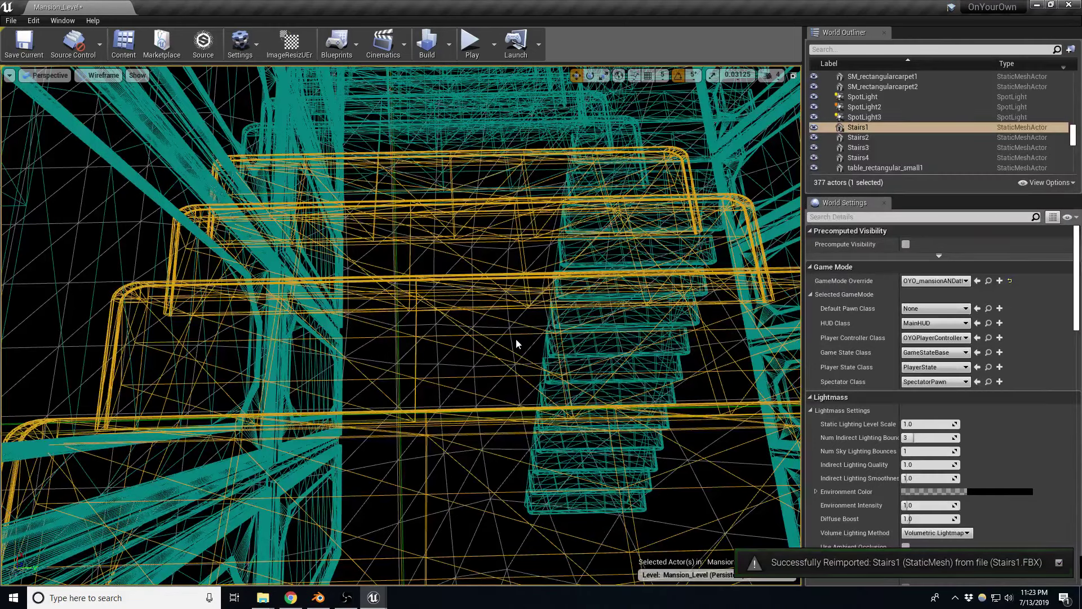
key(f)
key(alt+4)
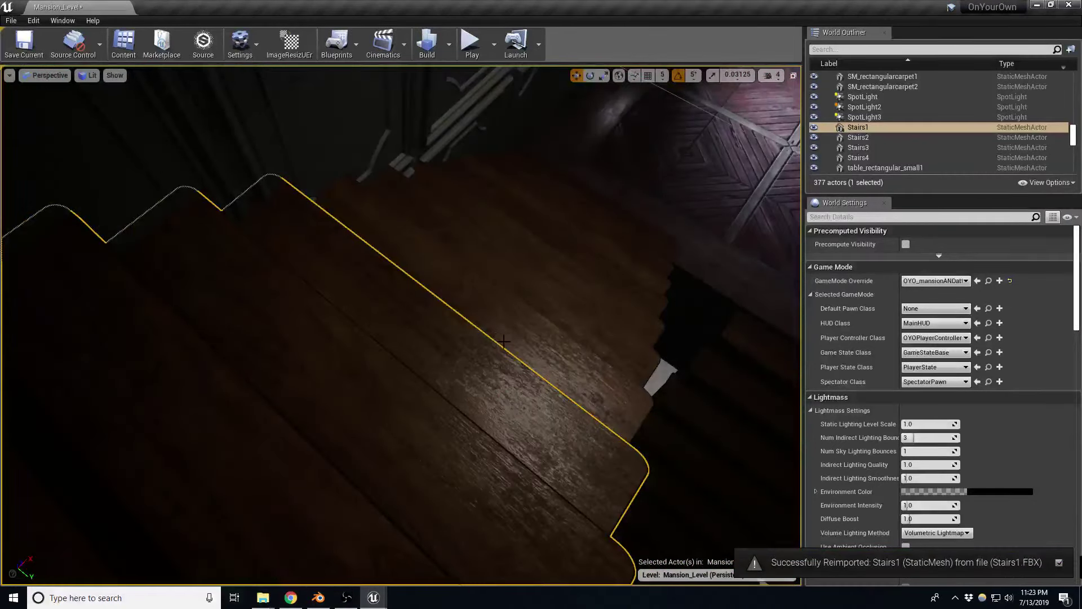
right_drag(401, 325, 429, 293)
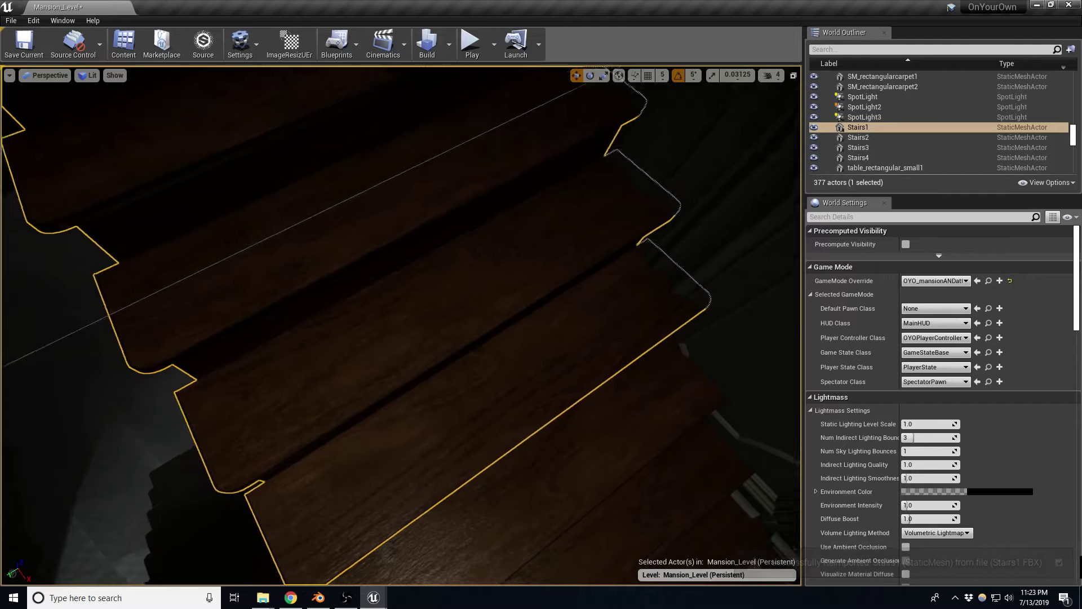
scroll(636, 353, down, 5)
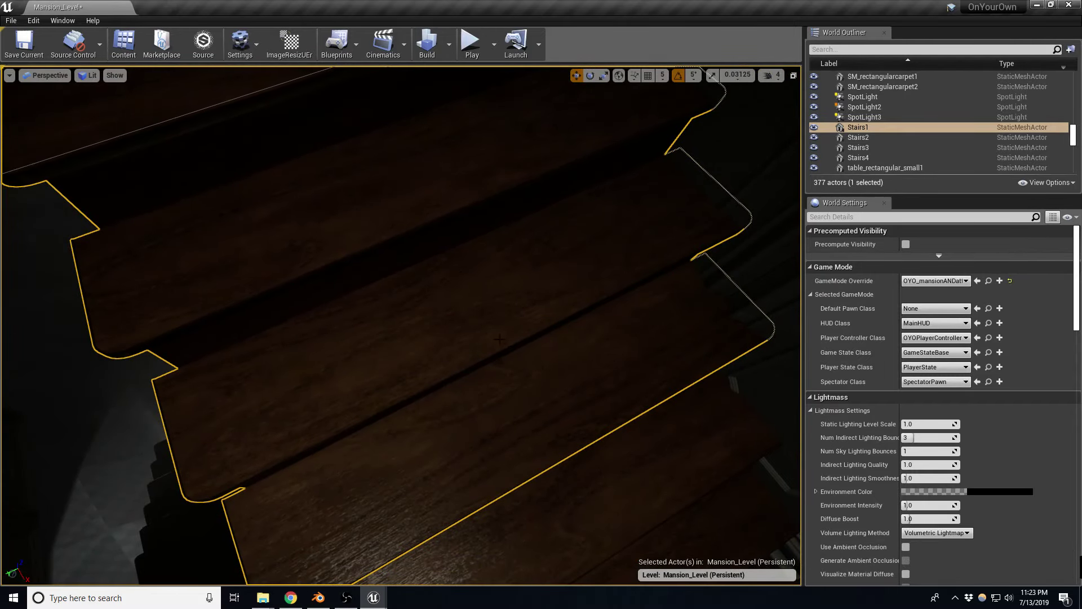
right_drag(499, 339, 499, 332)
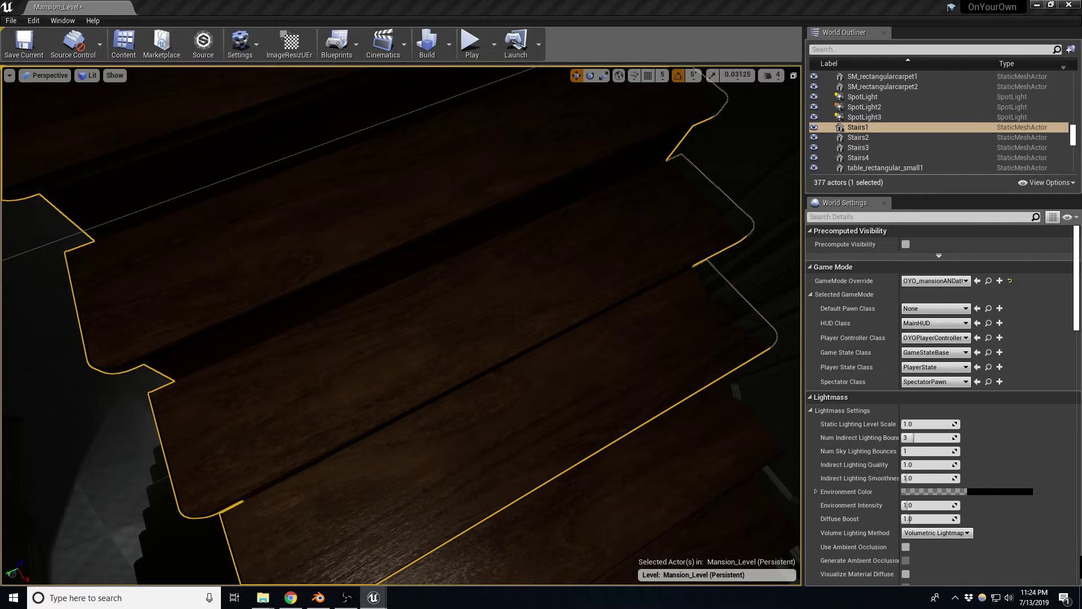
Open M_californiawalnut_wood, try M_2tone_Master as its parent, then undo the change.
double_click(526, 296)
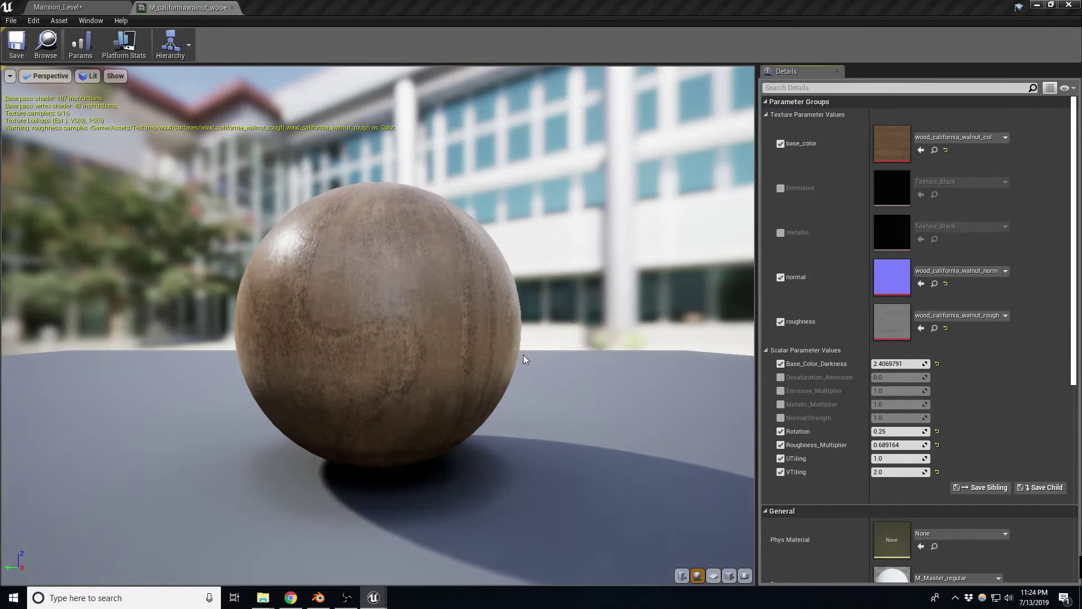
drag(474, 320, 451, 343)
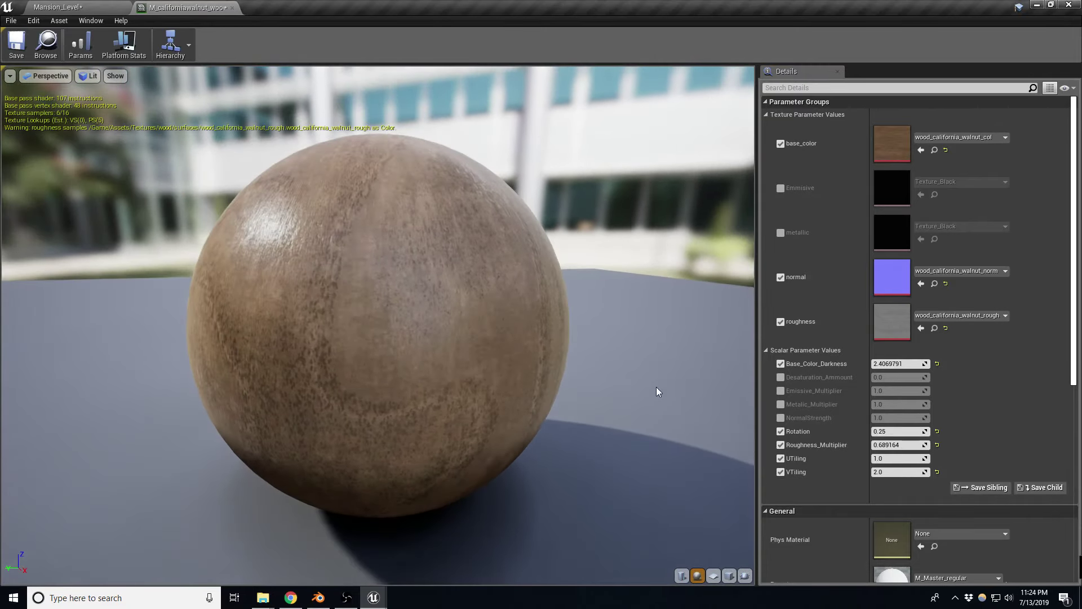
scroll(996, 508, down, 2)
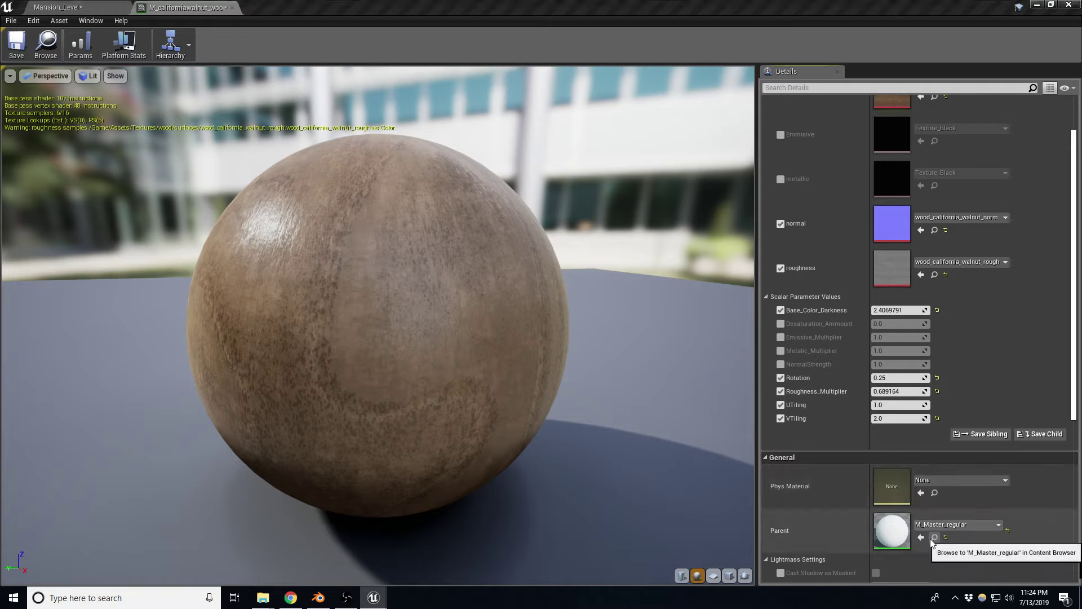
click(945, 524)
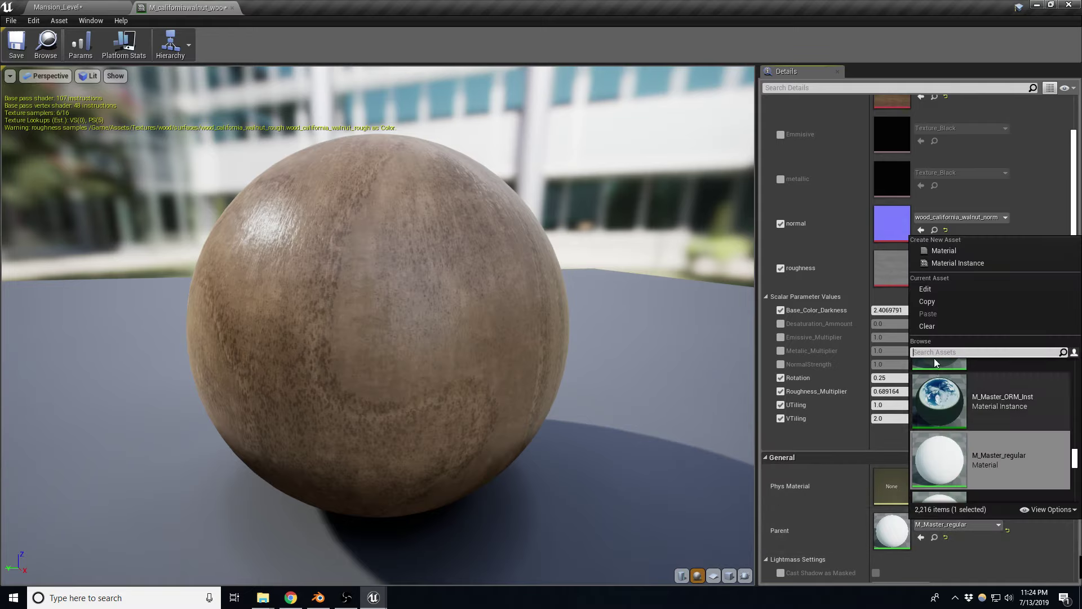
text(2 tone)
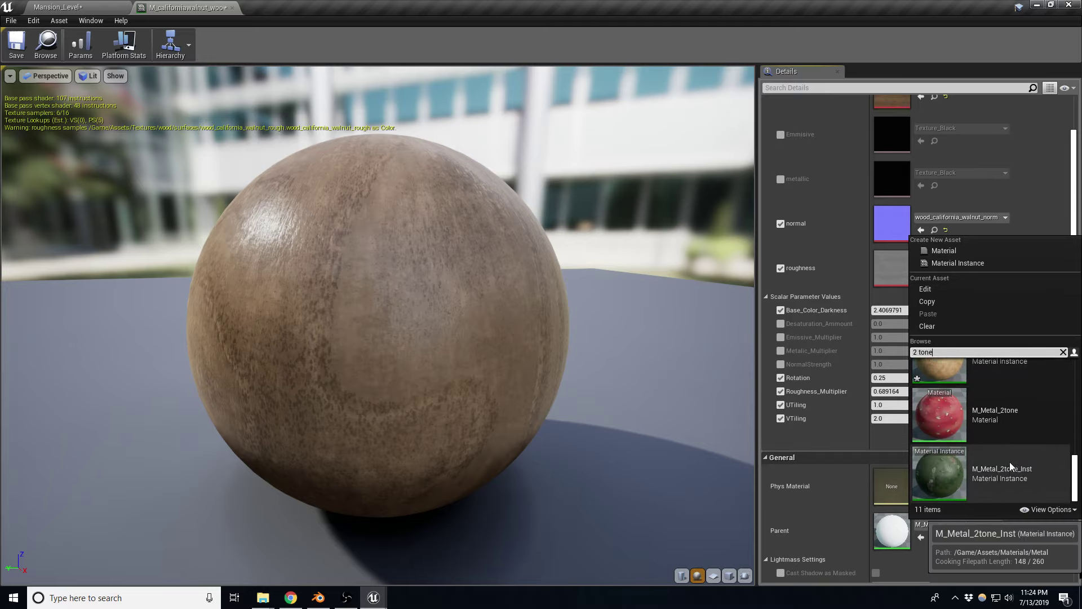
scroll(1009, 462, up, 3)
scroll(1009, 461, up, 2)
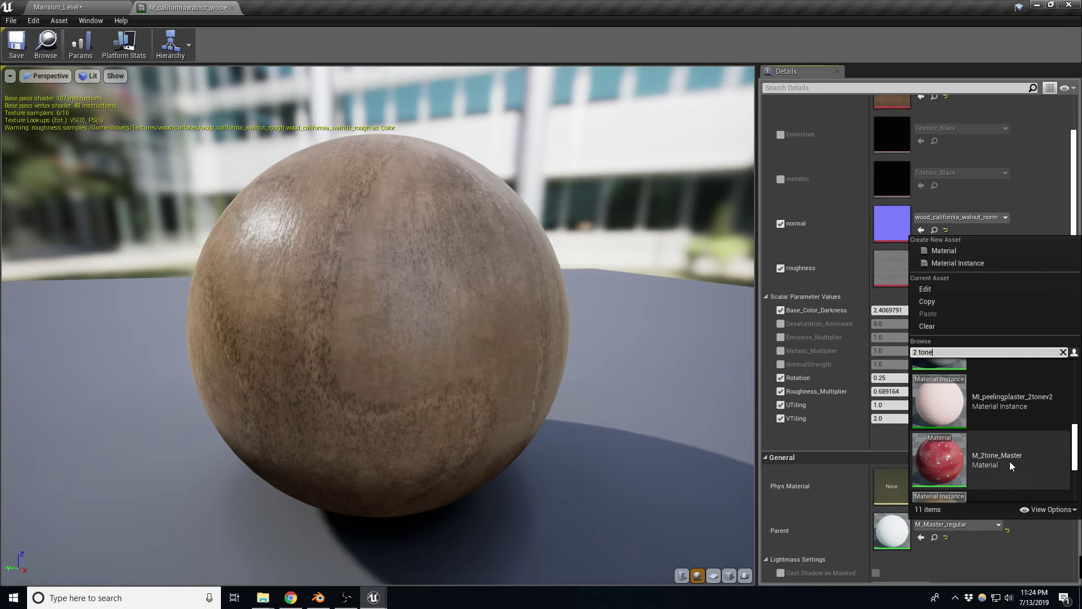
click(1010, 462)
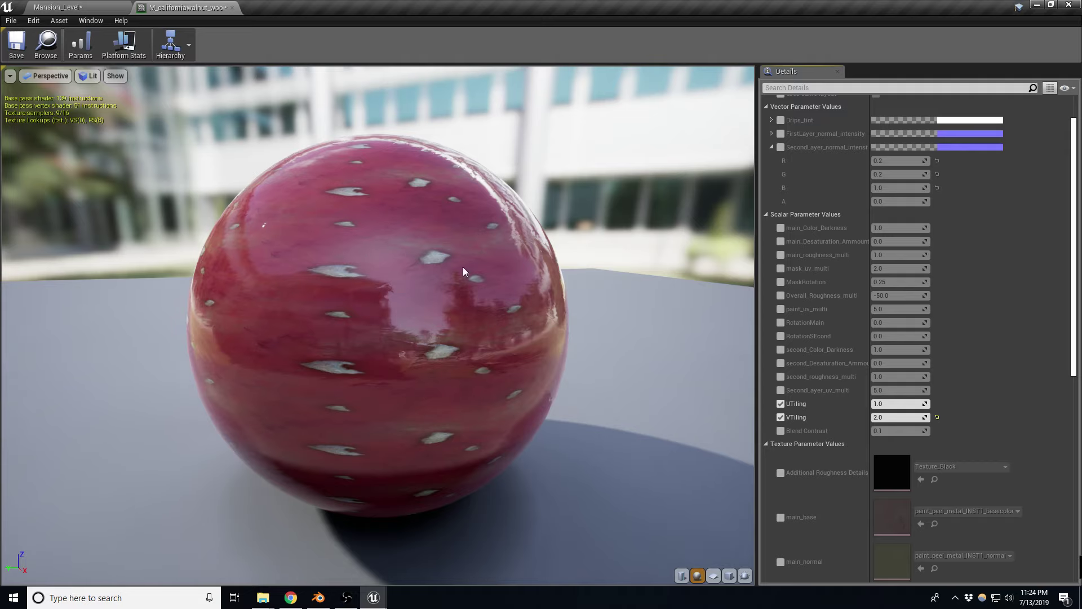
key(ctrl+z)
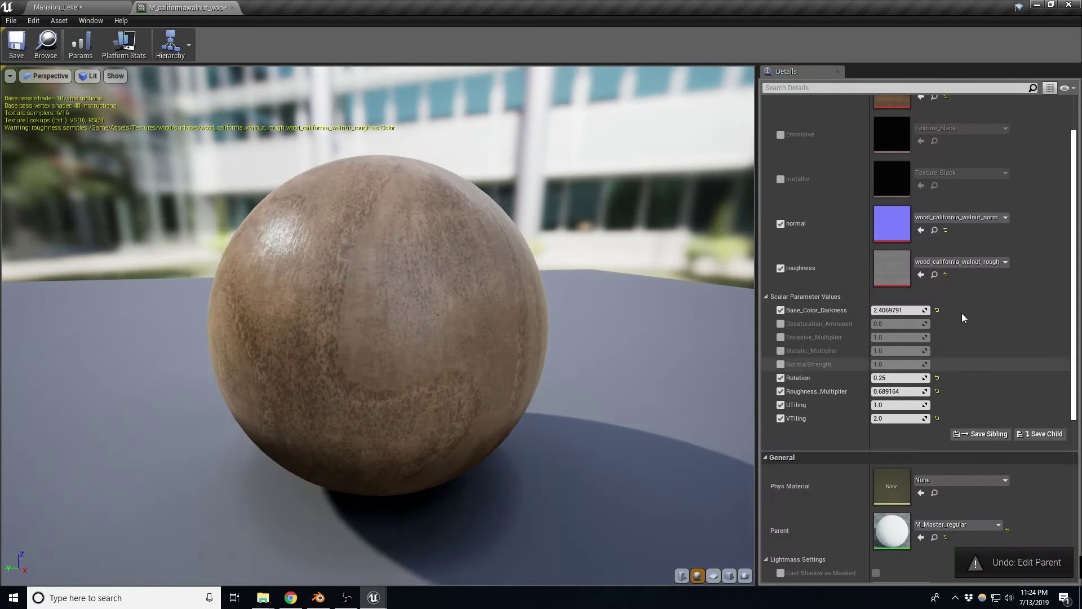
Search '2 tone' and reassign M_2tone_Master as the parent material.
scroll(962, 313, up, 3)
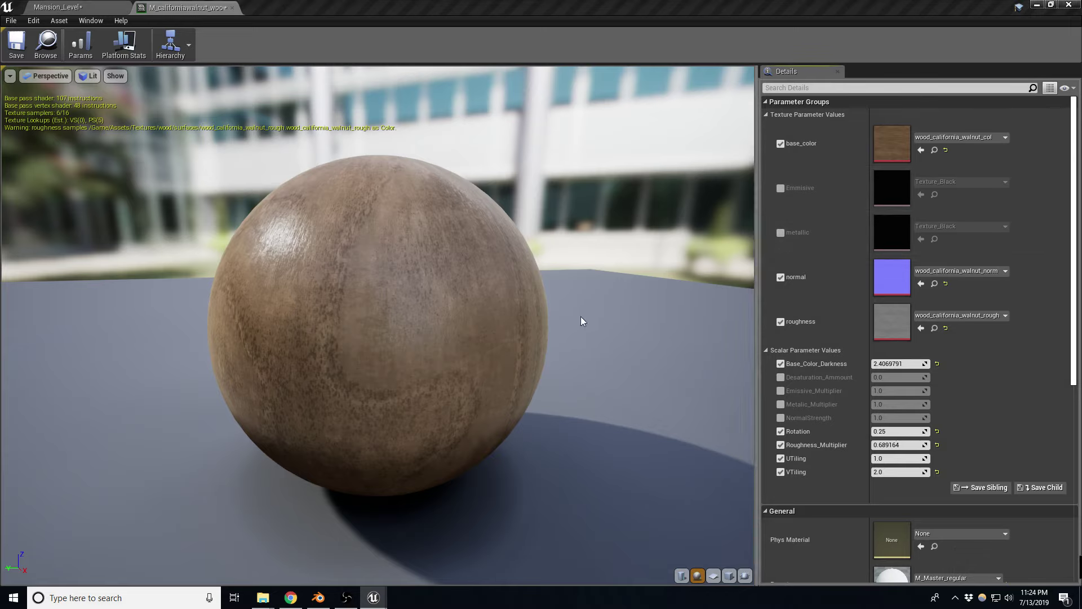
scroll(979, 507, down, 2)
click(959, 489)
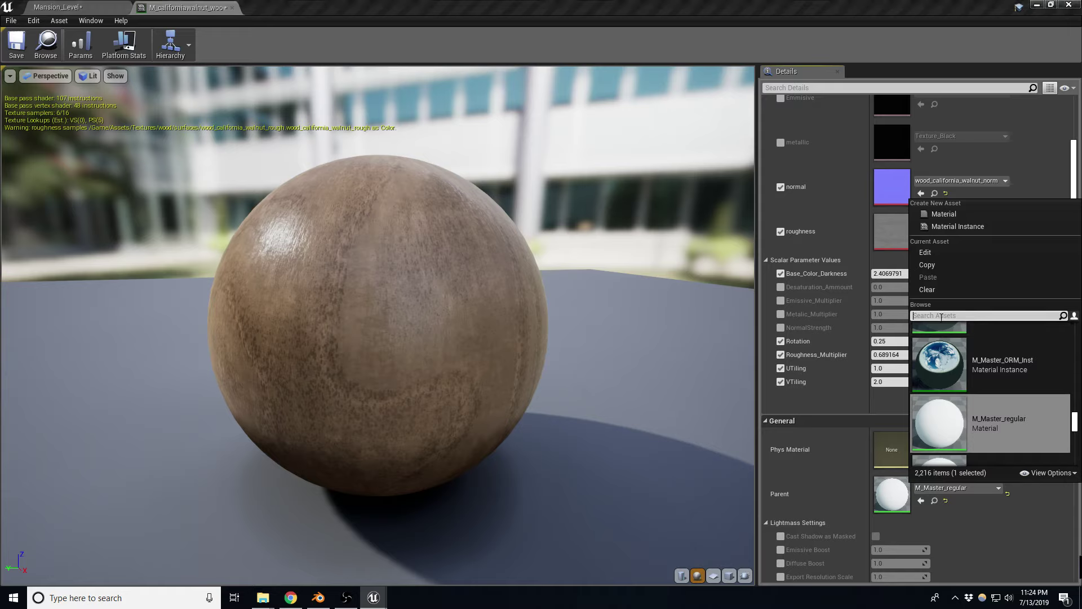
text(2 tone)
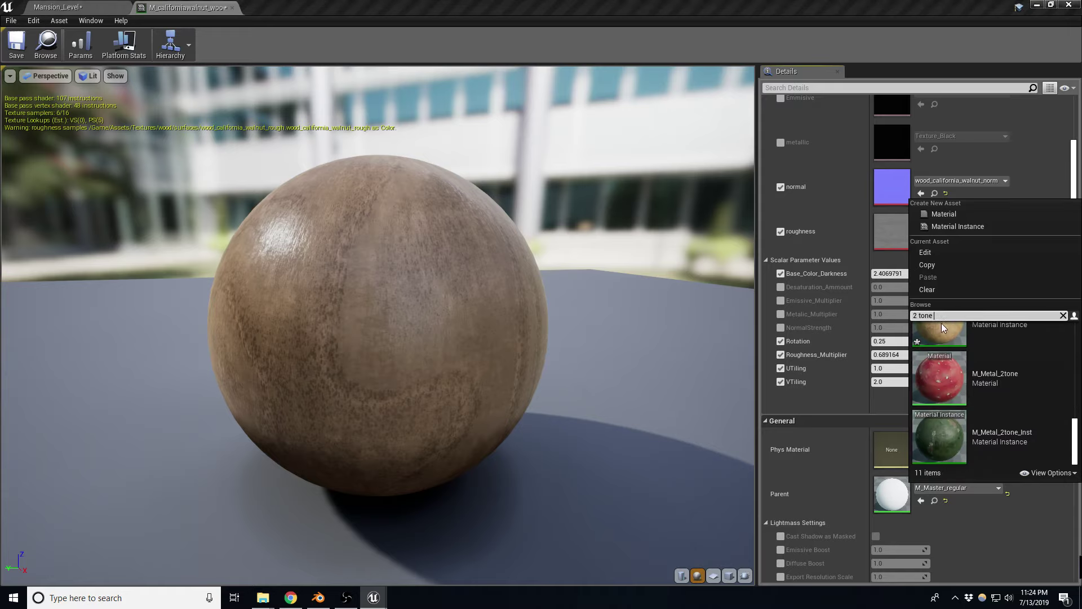
scroll(955, 417, up, 3)
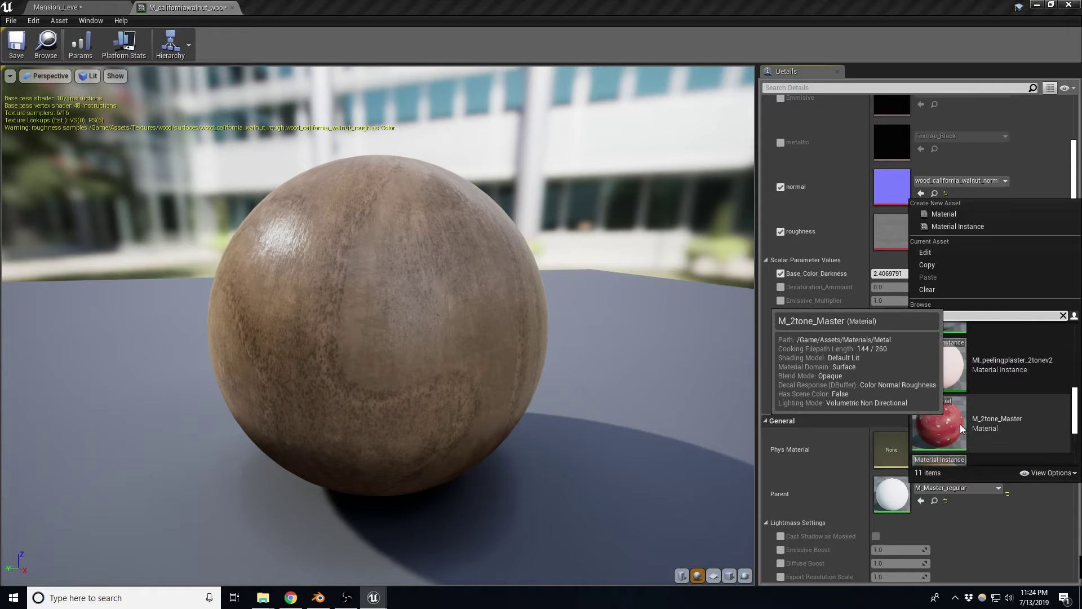
click(996, 416)
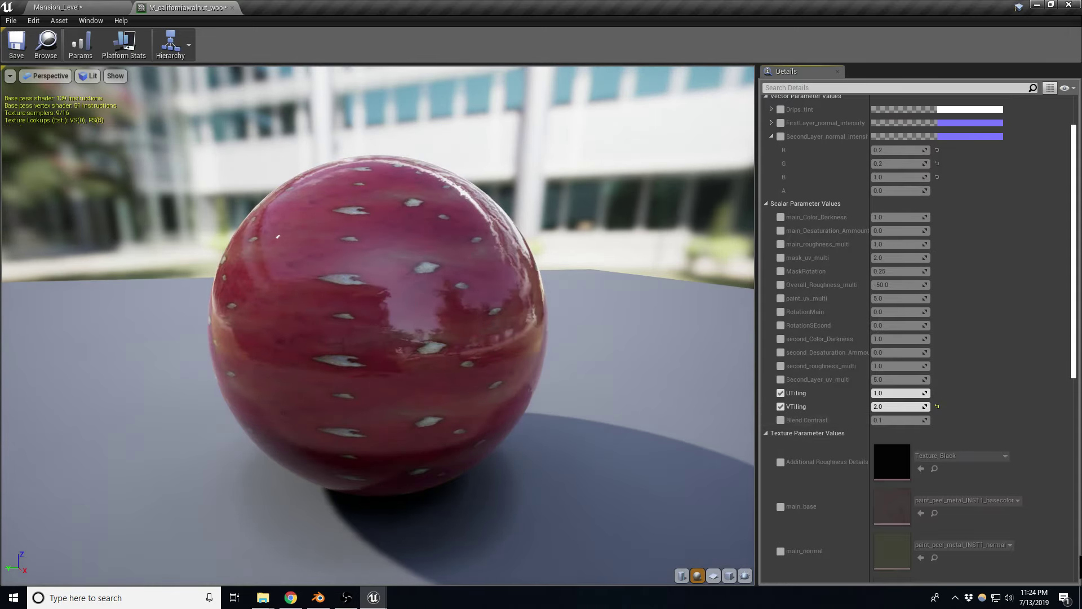
scroll(1003, 324, up, 3)
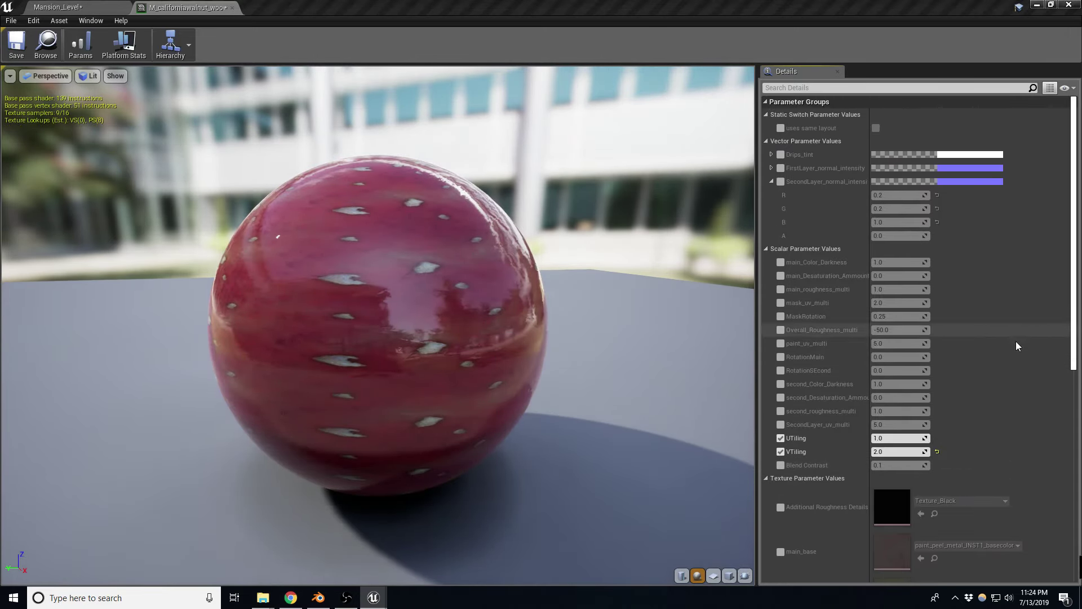
scroll(966, 420, down, 3)
scroll(958, 434, down, 3)
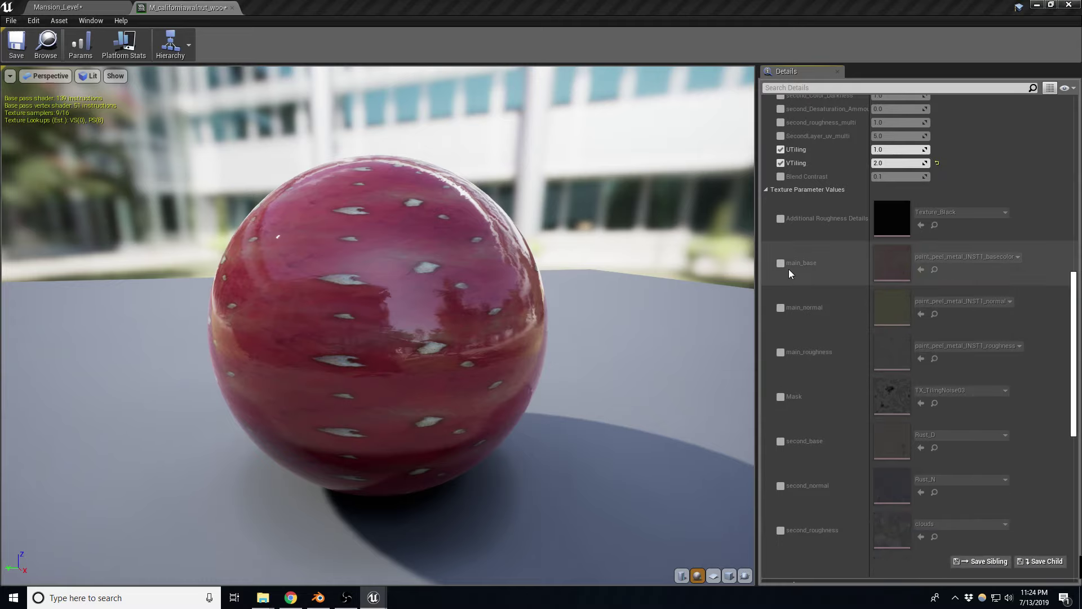
Enable the main and second base, normal and roughness texture parameters.
click(780, 263)
click(781, 307)
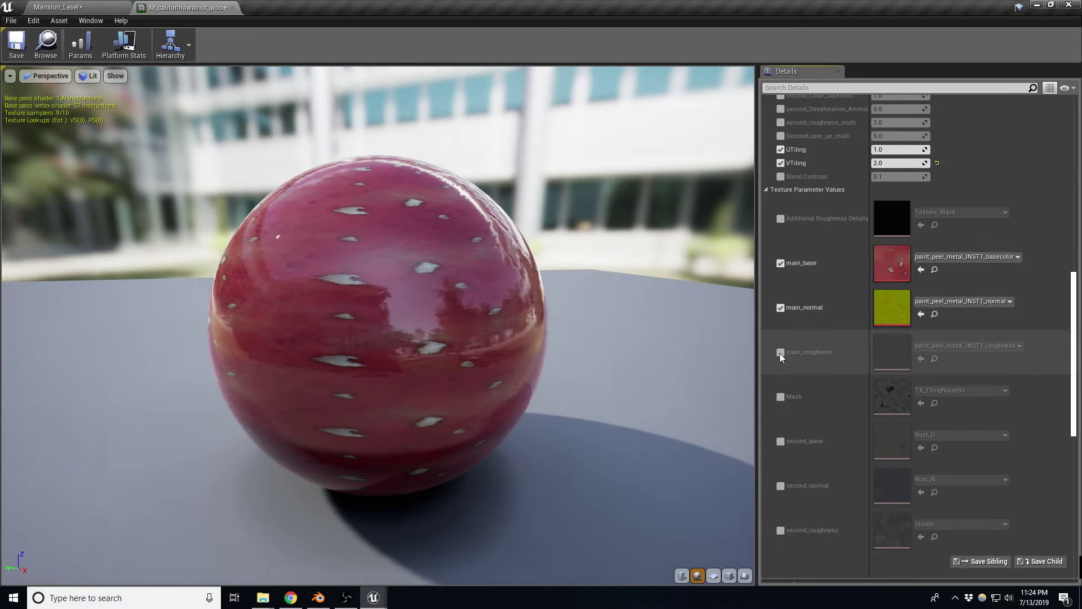
click(781, 352)
click(780, 441)
click(781, 485)
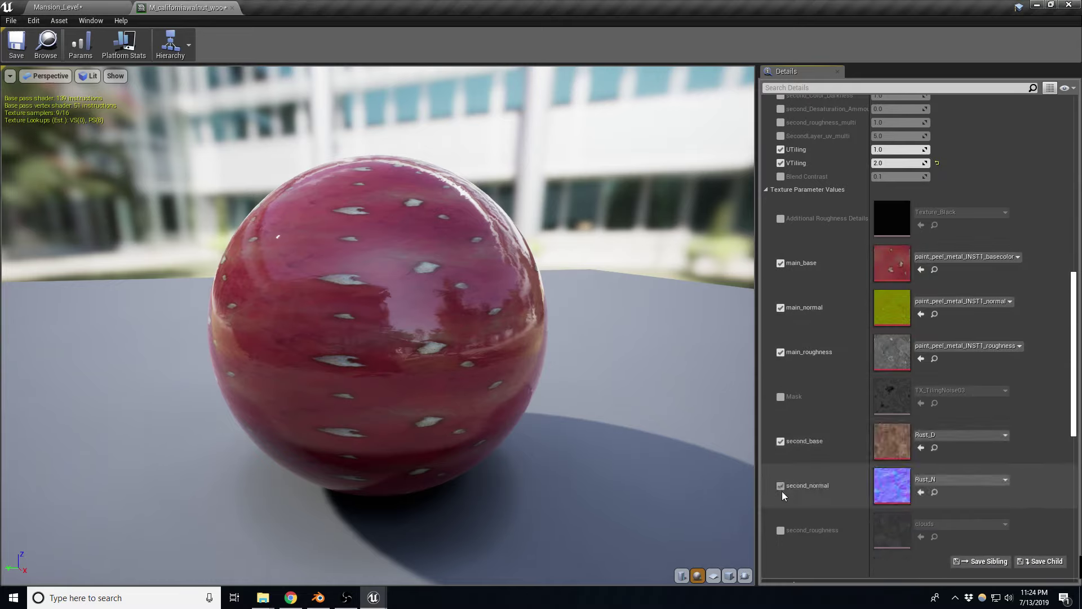
click(780, 530)
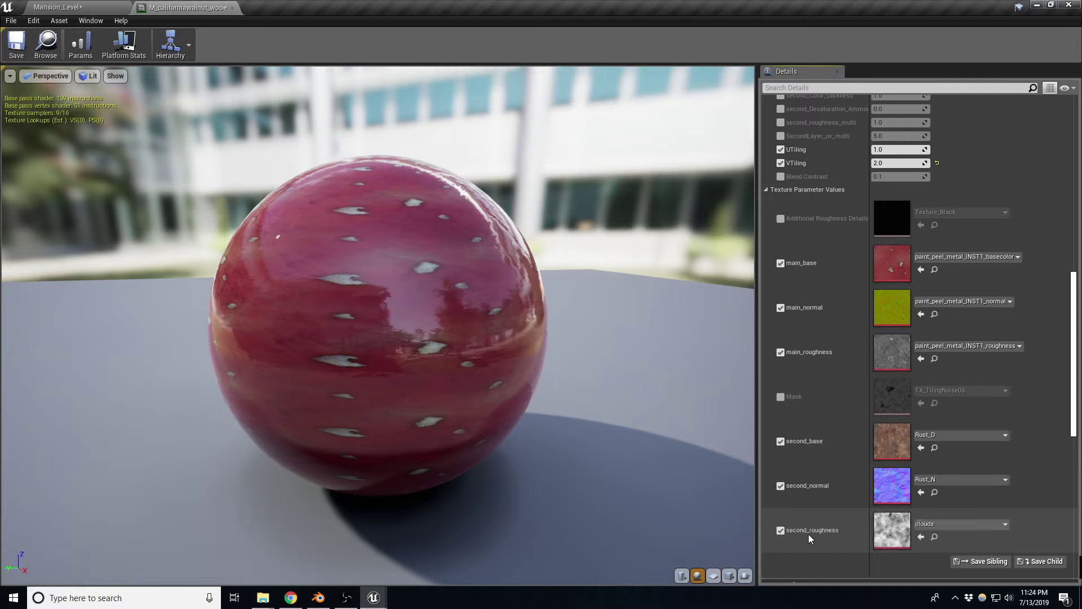
Assign the walnut colour, normal and roughness textures to the main and second slots.
click(921, 269)
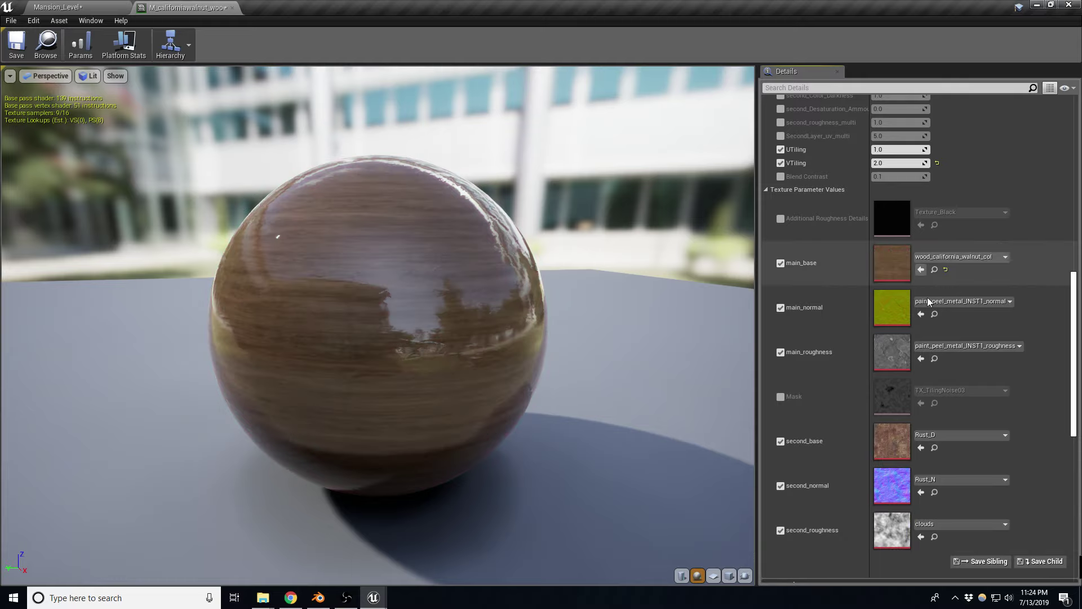
click(922, 447)
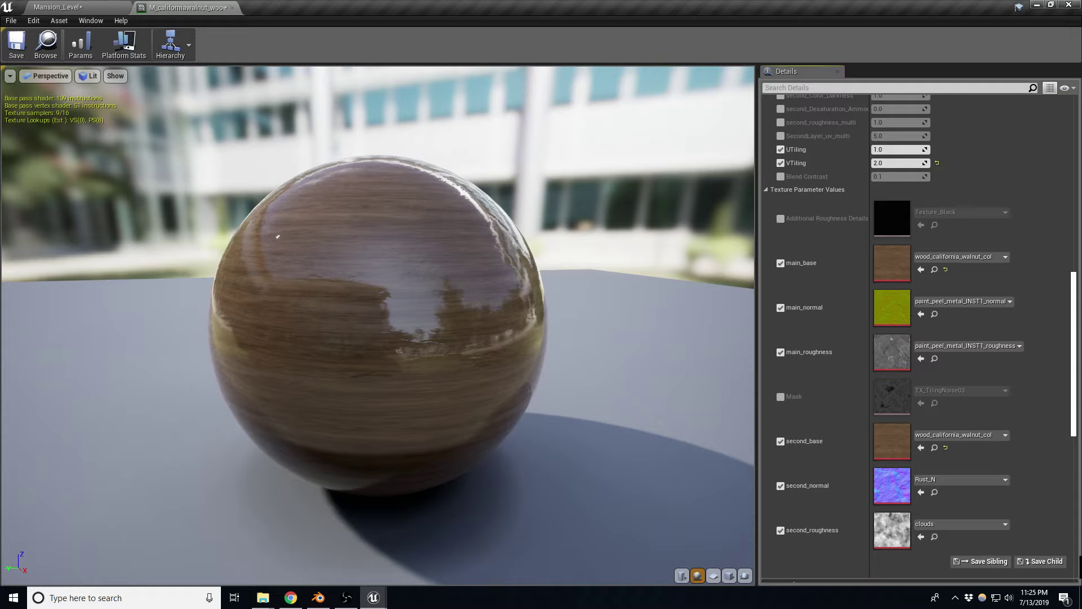
click(921, 314)
click(921, 492)
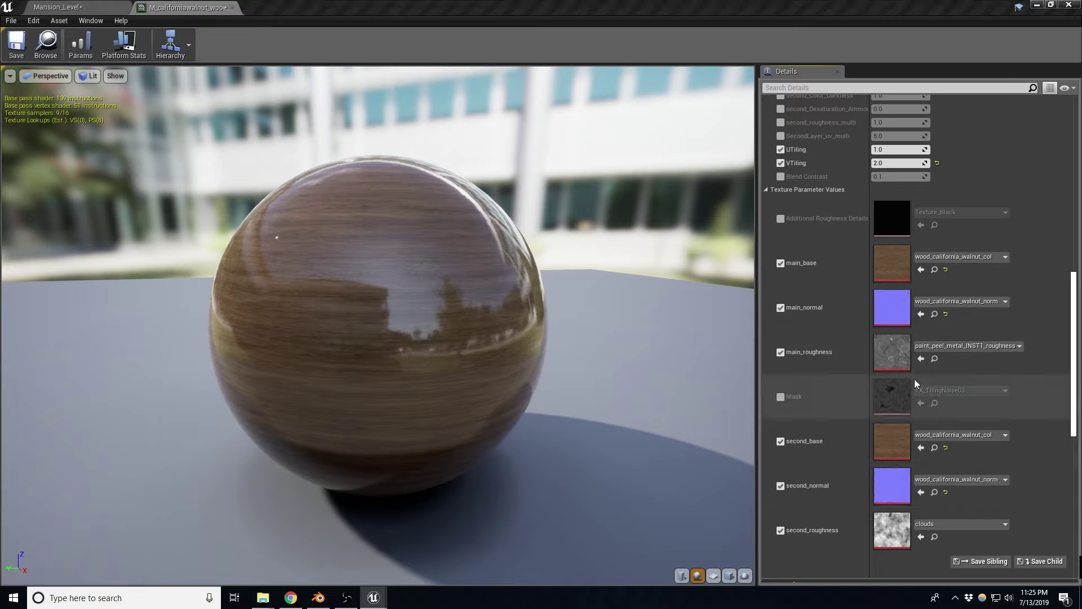
click(921, 358)
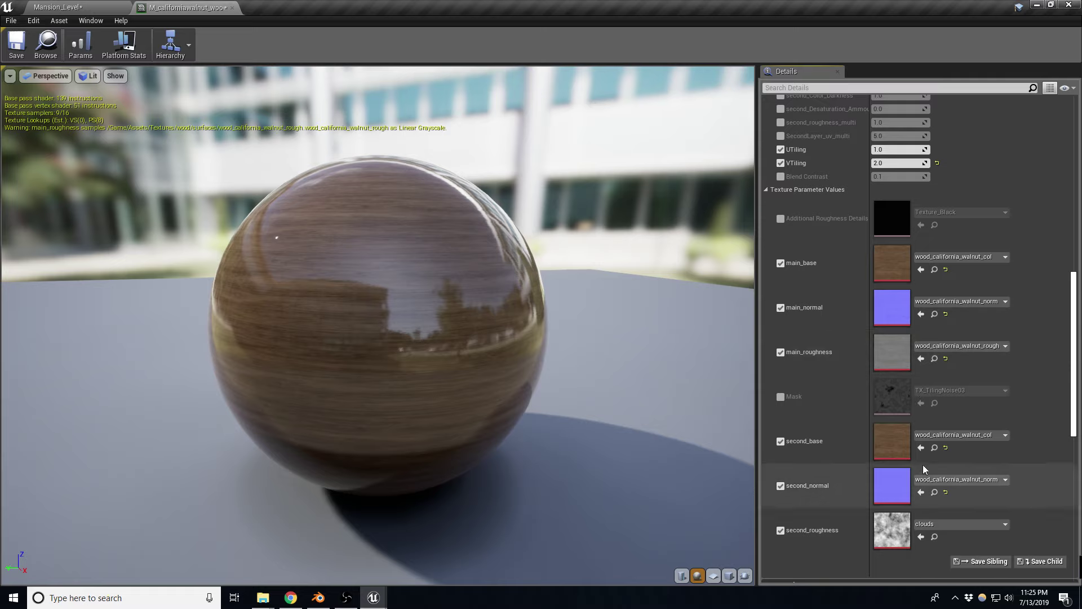
click(922, 448)
scroll(1018, 455, up, 5)
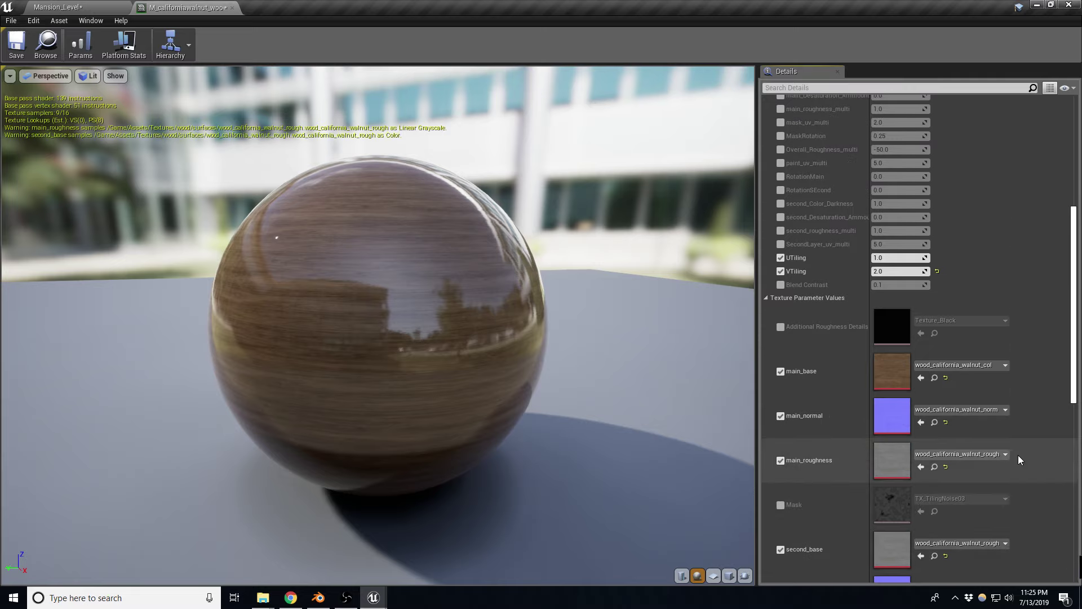
scroll(1018, 454, up, 2)
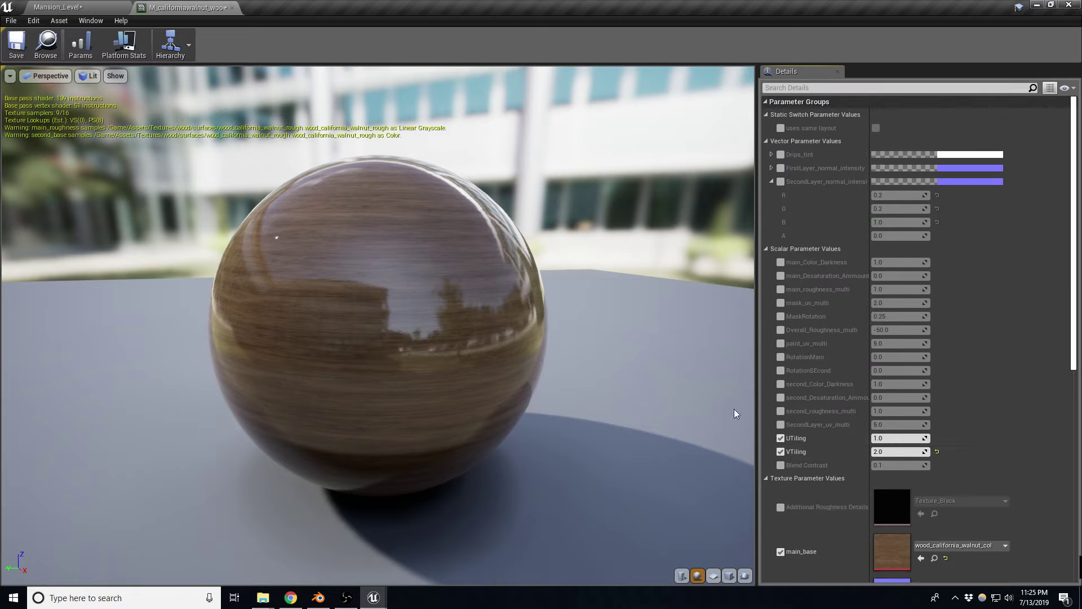
Enable the paint_uv_multi and SecondLayer_uv_multi overrides and set both to 1.0.
click(928, 454)
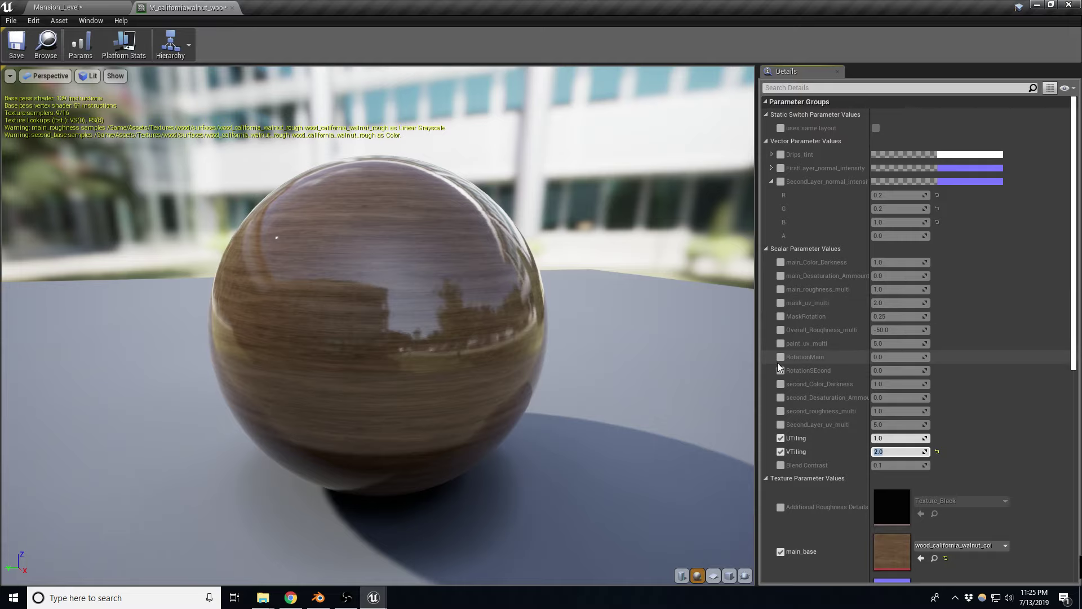
click(781, 344)
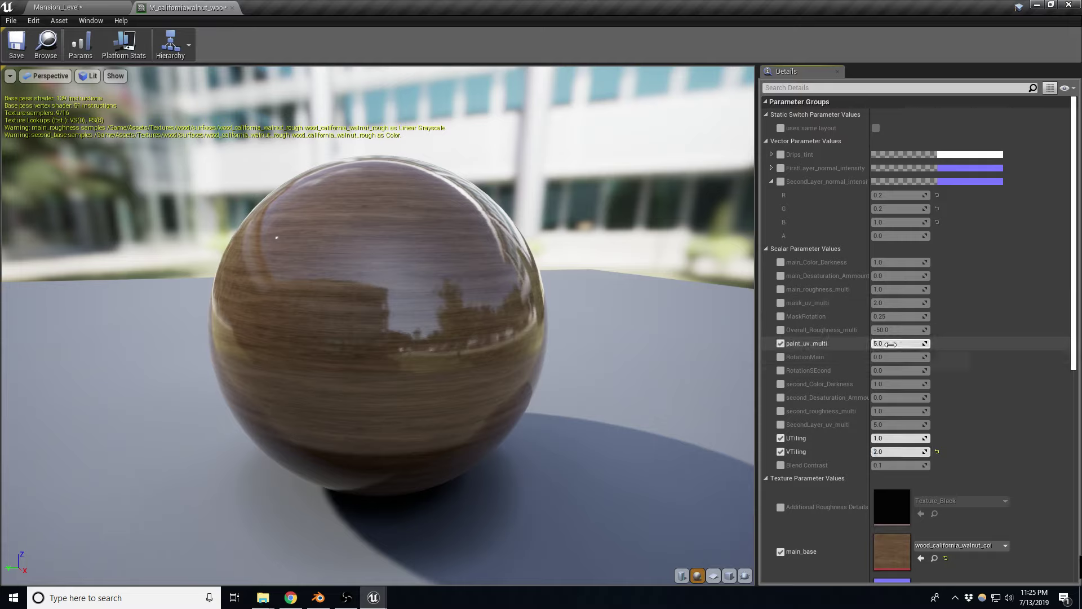
click(889, 347)
text(2)
key(Return)
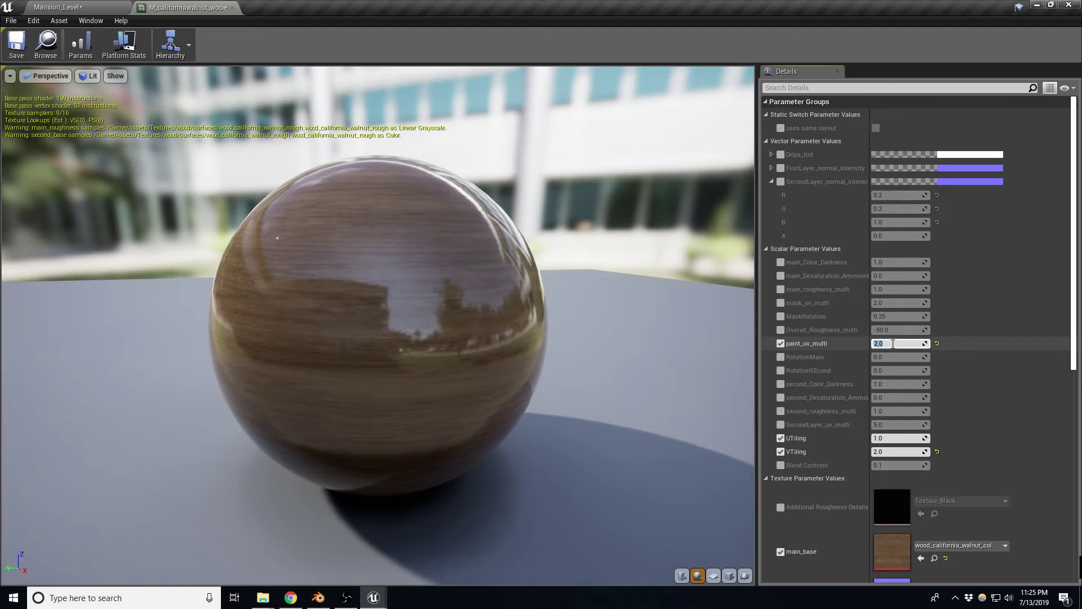
text(1)
key(Return)
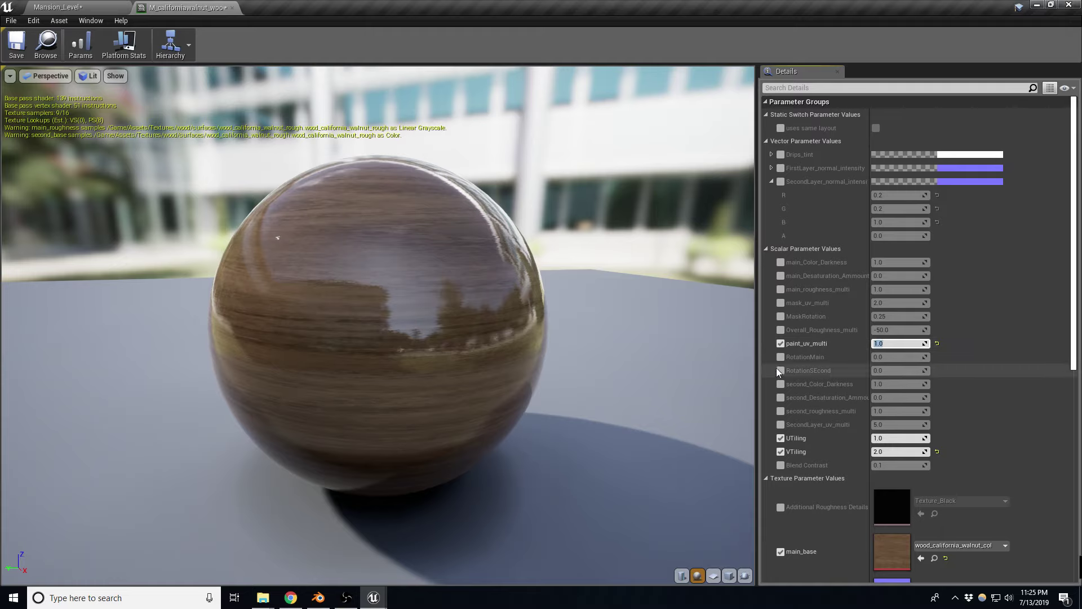
click(781, 424)
click(921, 425)
text(1)
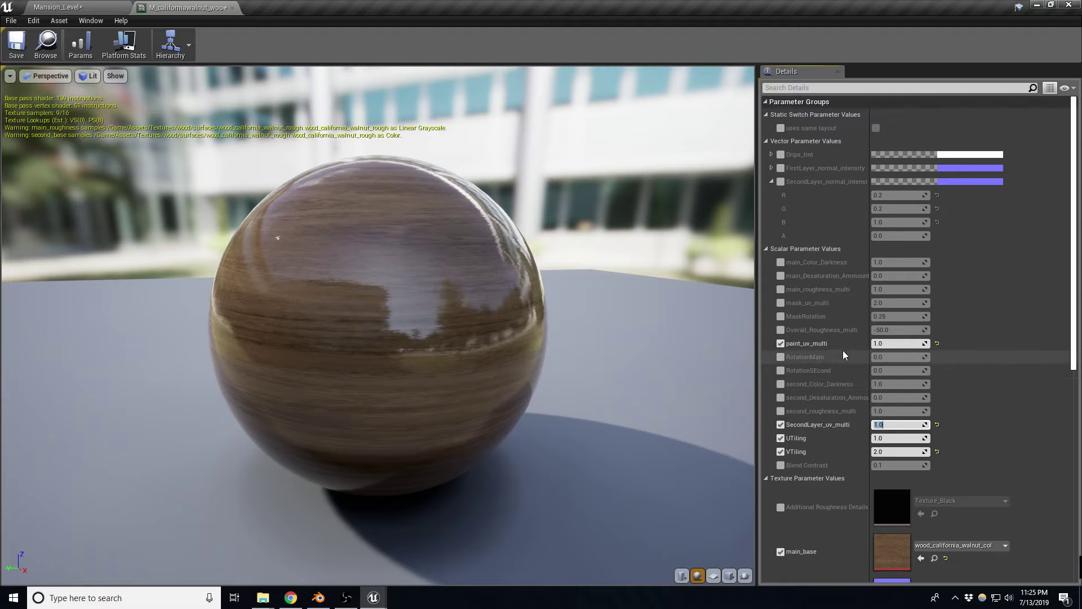
Enable Overall_Roughness_multi, settle it at 0.5, and save the changes.
click(780, 330)
click(904, 330)
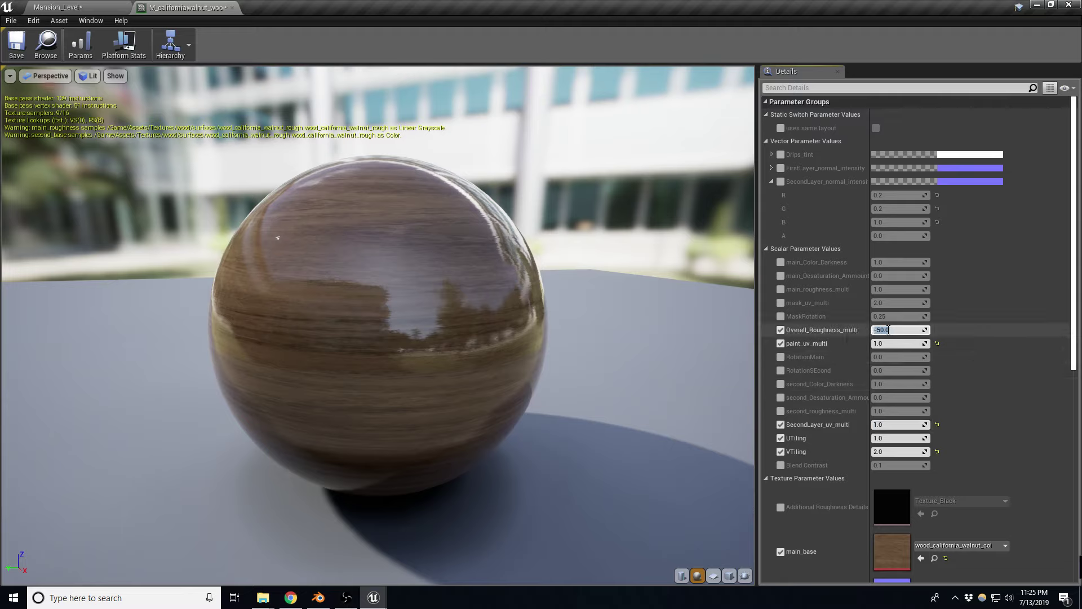
text(1)
key(Return)
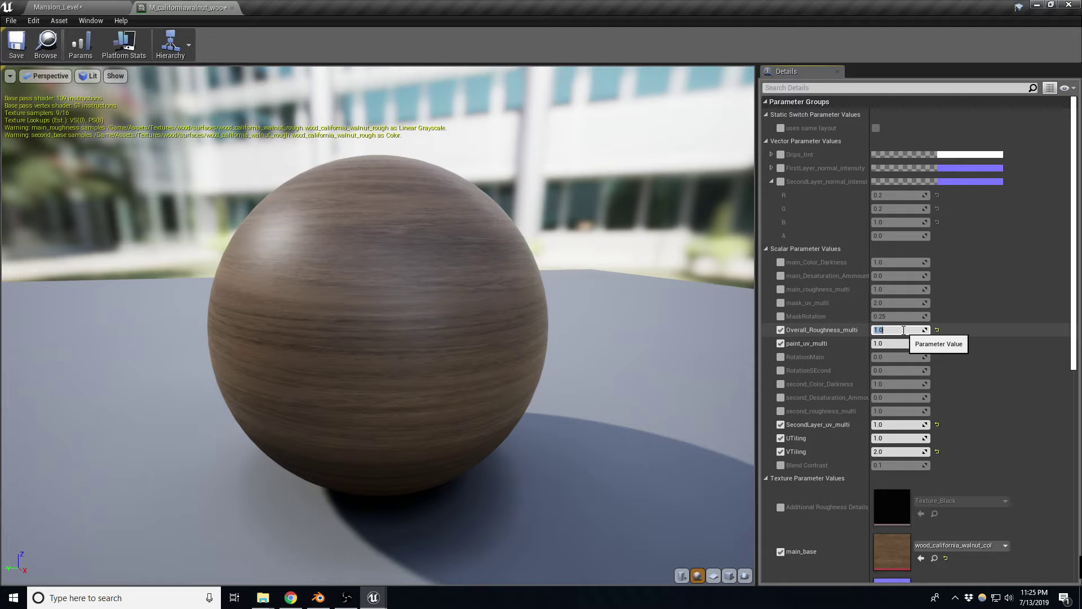
text(0.2)
key(Return)
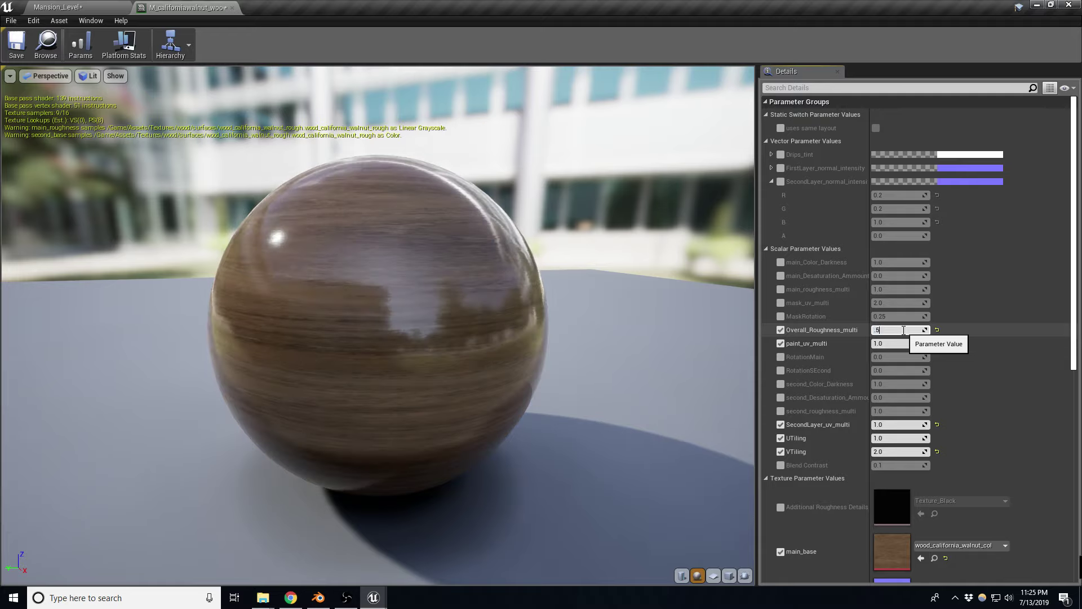
key(Return)
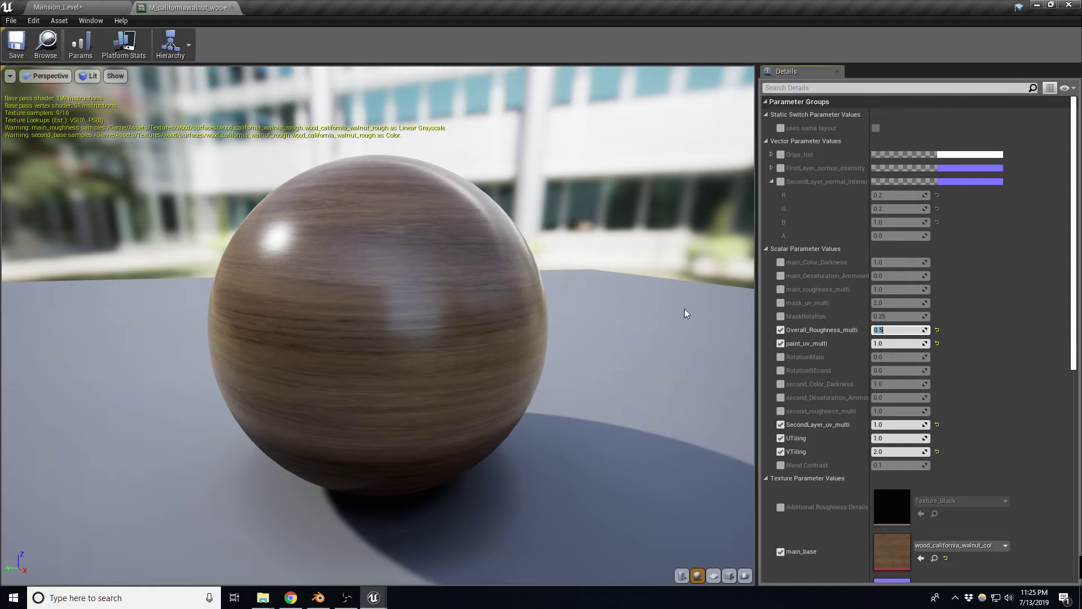
drag(505, 303, 524, 287)
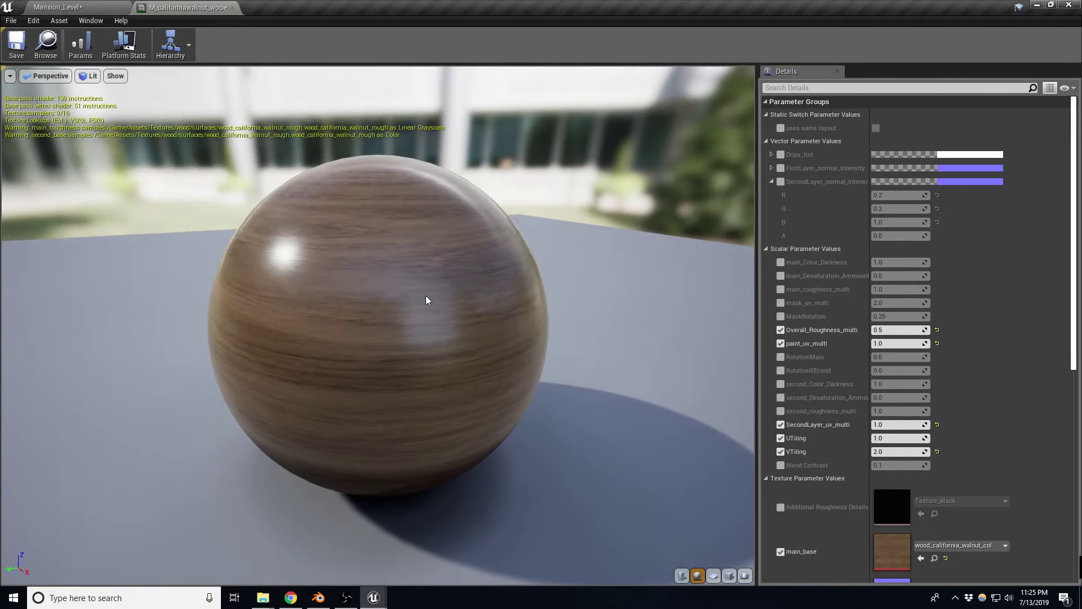
key(ctrl+shift+s)
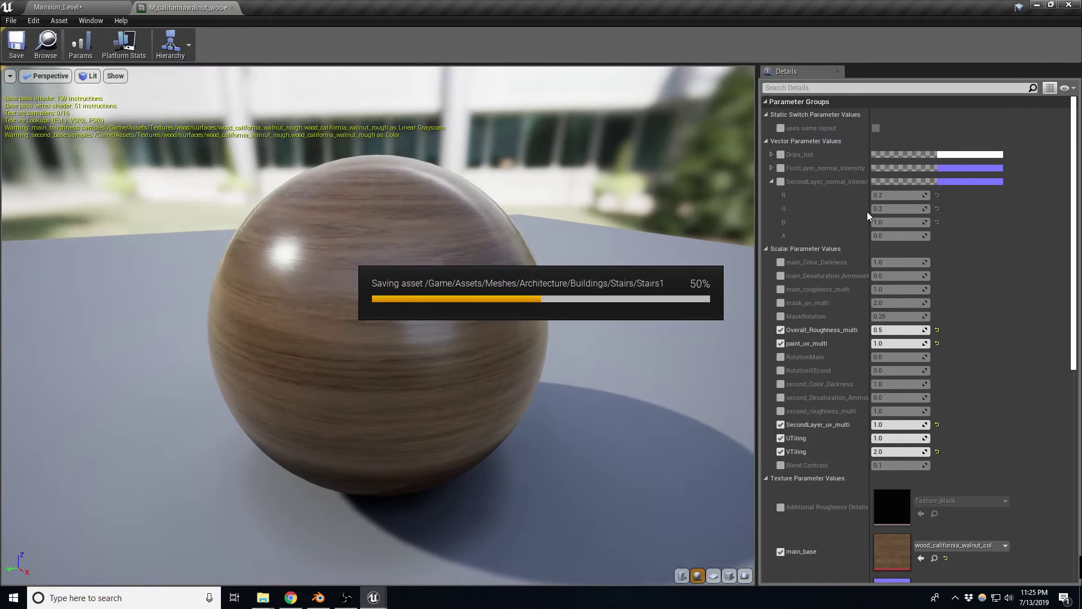
Enable both normal-intensity overrides, with the first layer's R and G channels at 1.0.
click(772, 168)
click(781, 168)
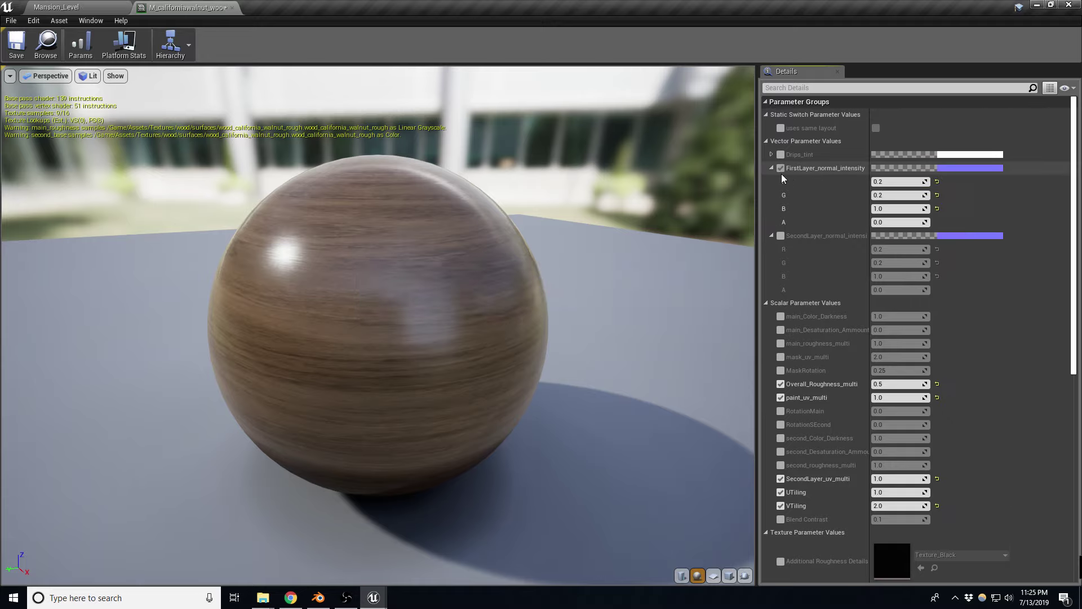
click(883, 181)
text(1)
key(Tab)
text(1)
key(Return)
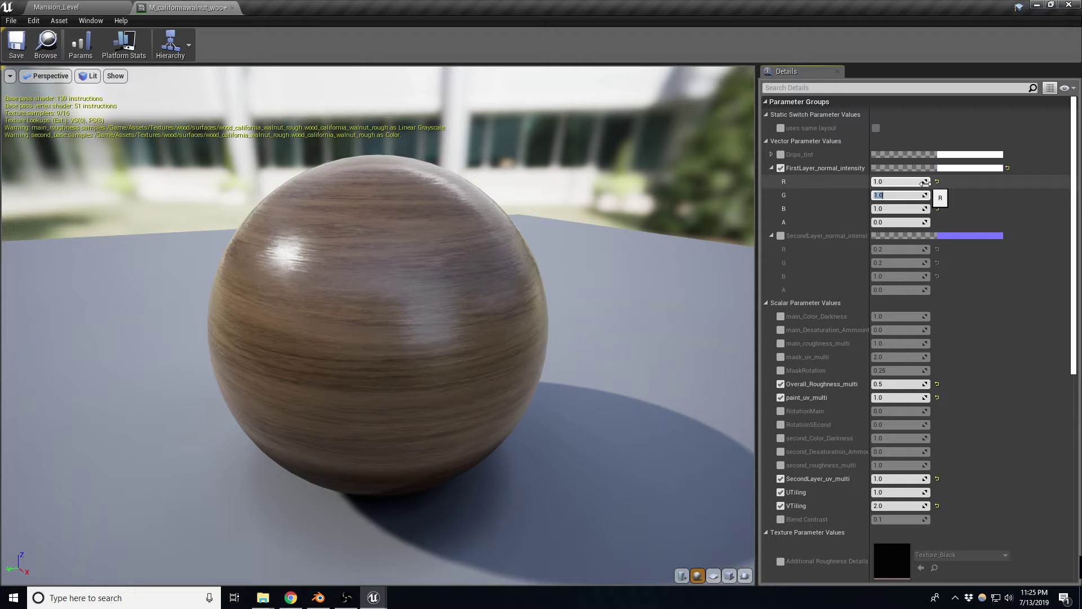
click(781, 235)
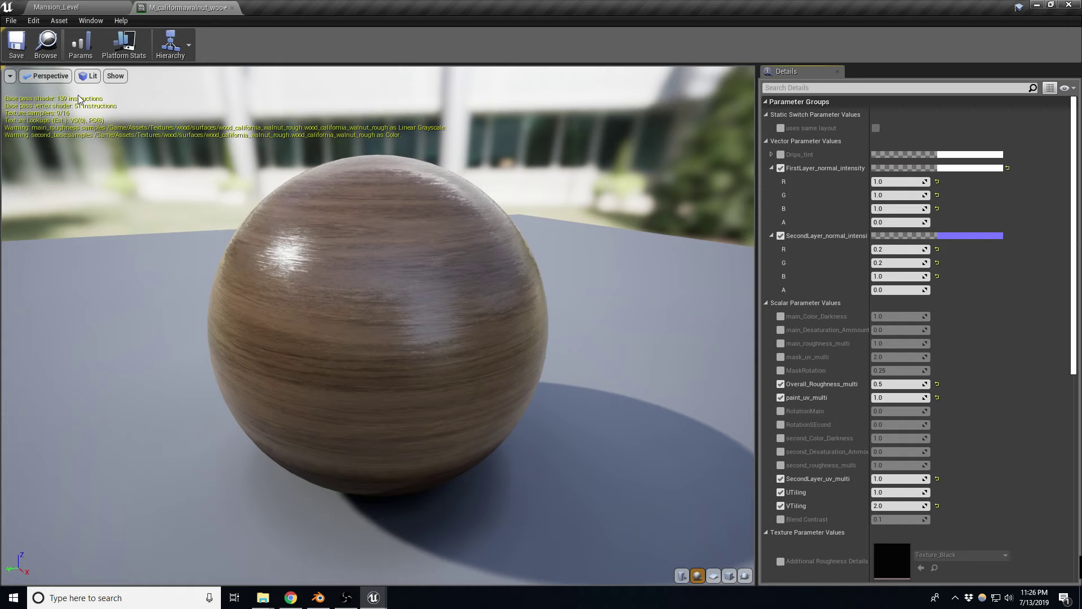
key(ctrl+Tab)
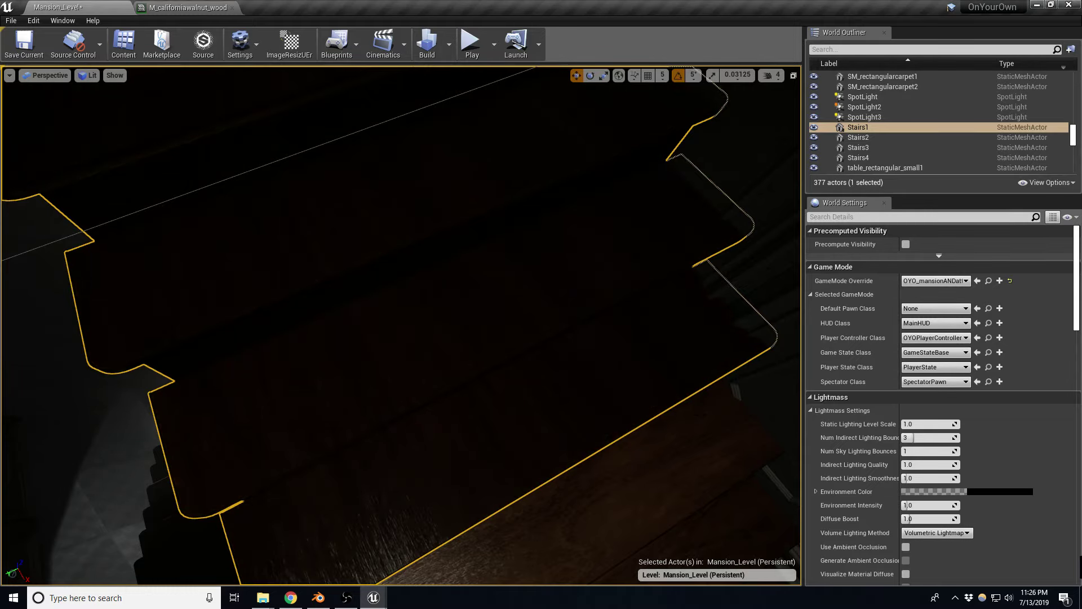
Orbit around Stairs1 to view the new wood, then return to M_californiawalnut_wood.
mouse_move(401, 325)
right_down()
mouse_move(338, 326)
mouse_move(394, 282)
mouse_move(429, 282)
right_up()
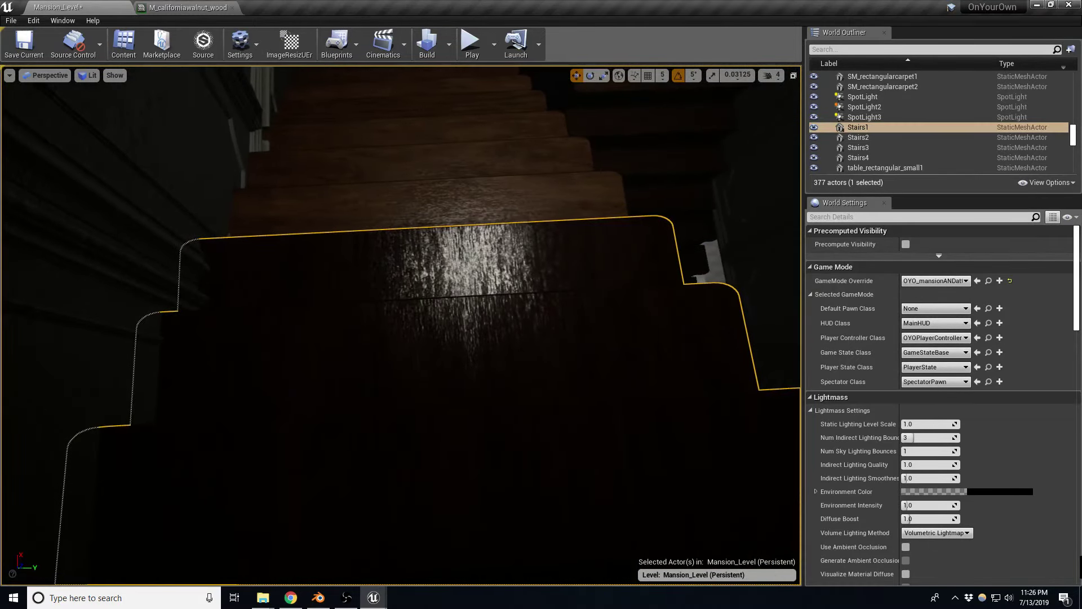
click(188, 7)
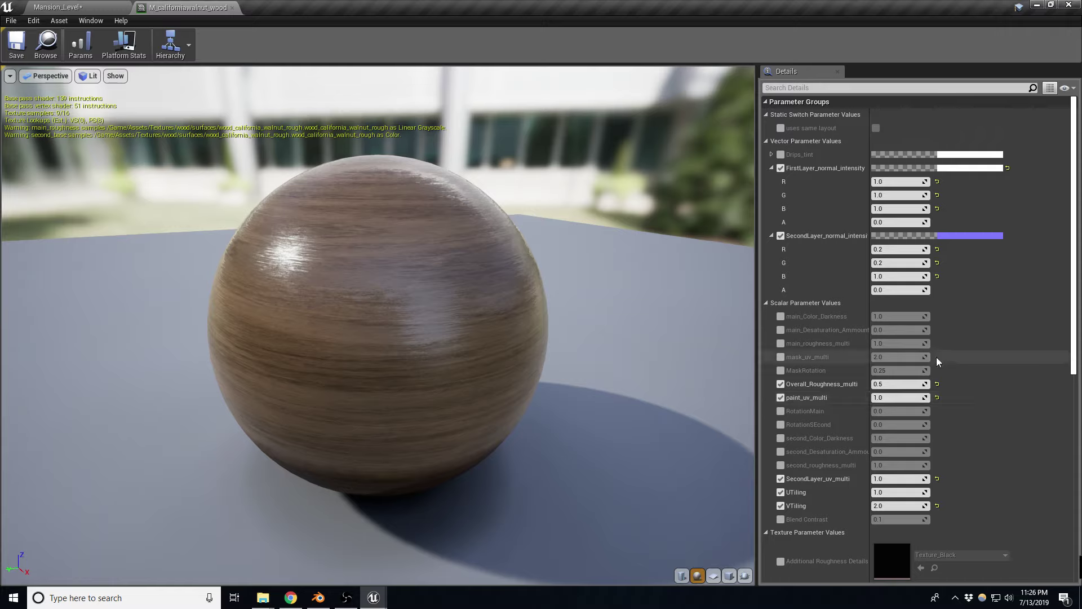
Enable RotationMain and RotationSEcond at 0.25 each and save the material instance.
click(781, 411)
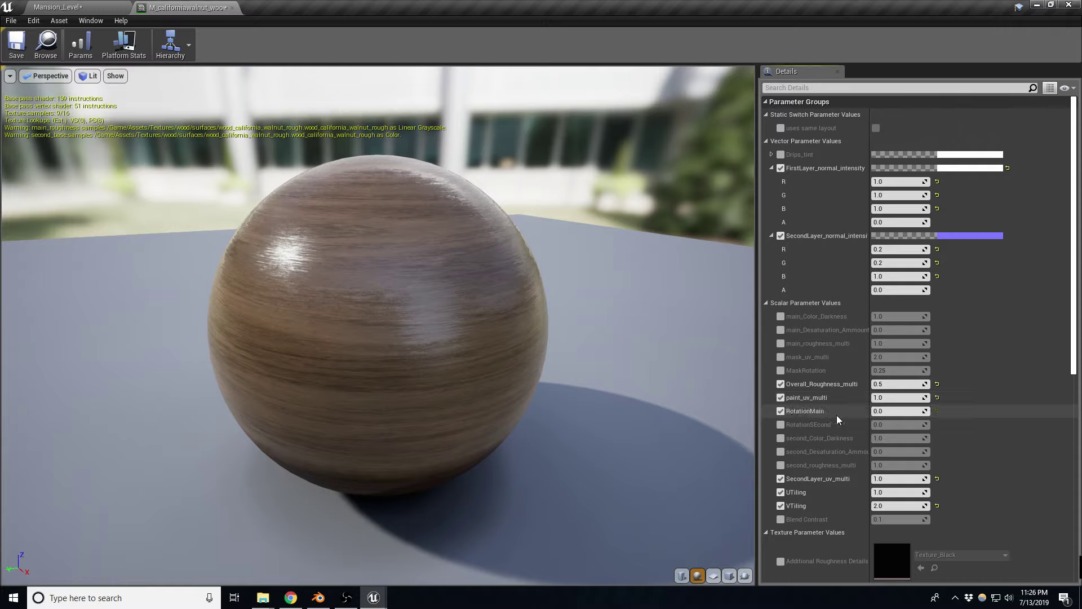
click(895, 411)
text(.2)
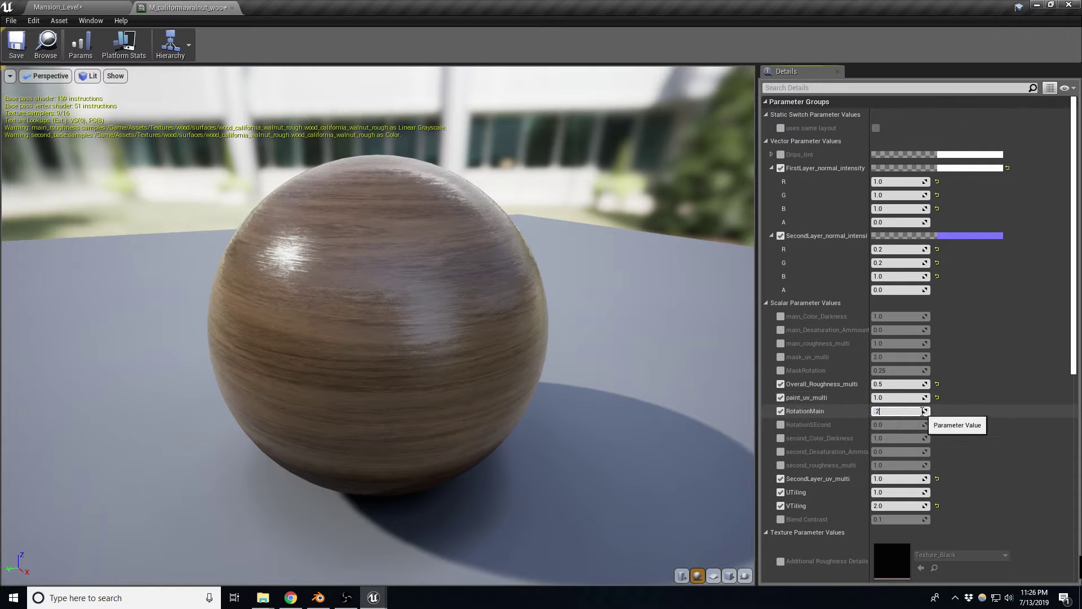
text(5)
key(Return)
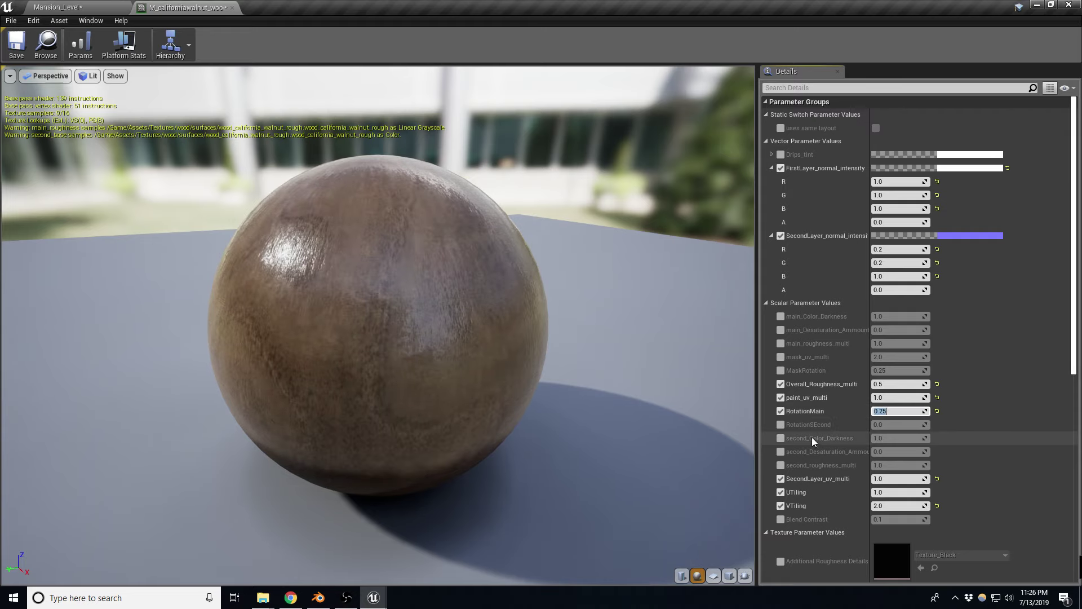
click(781, 425)
click(907, 423)
text(2)
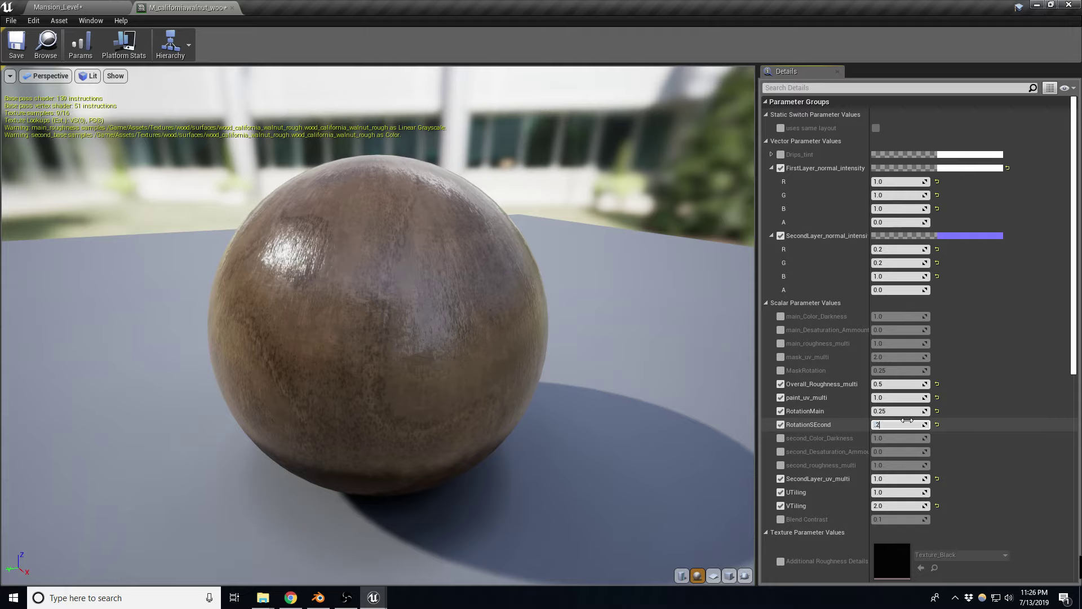
text(5)
key(Return)
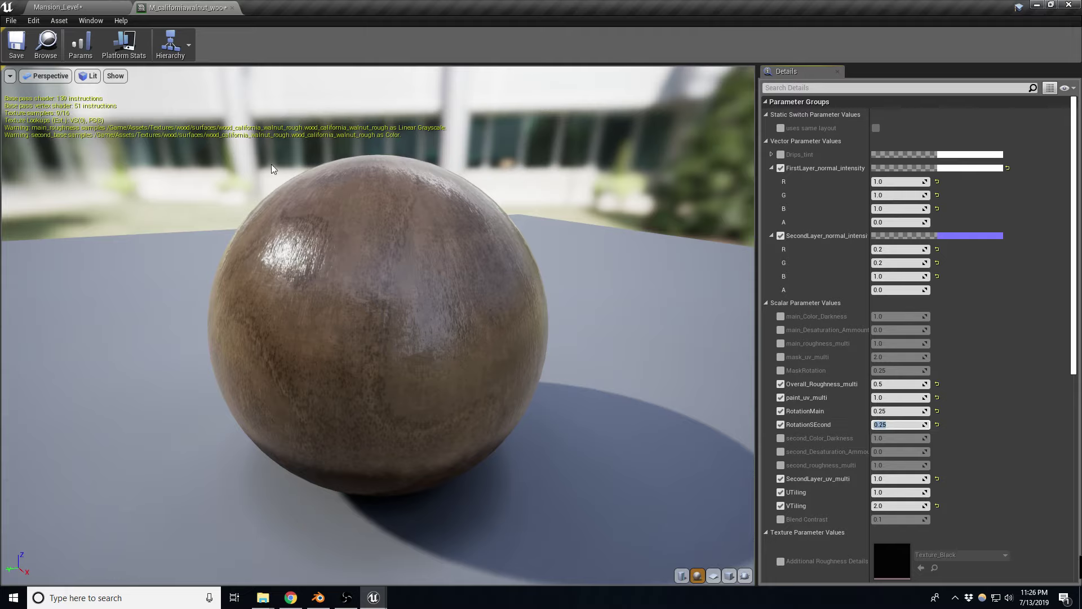
key(ctrl+s)
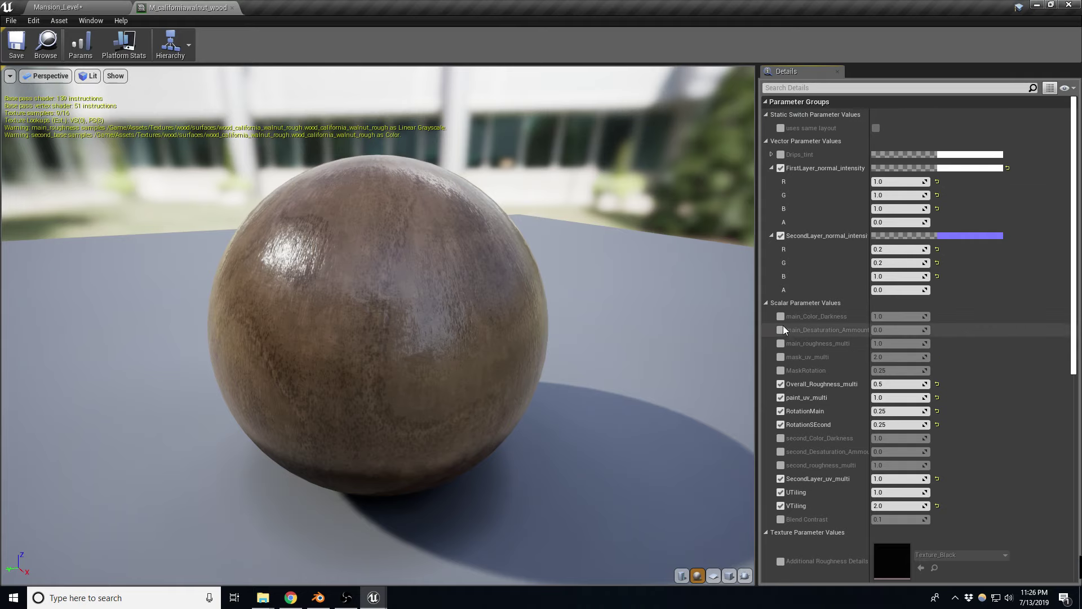
Fly up to the Stairs1 step and check it in wireframe and lit views.
click(62, 6)
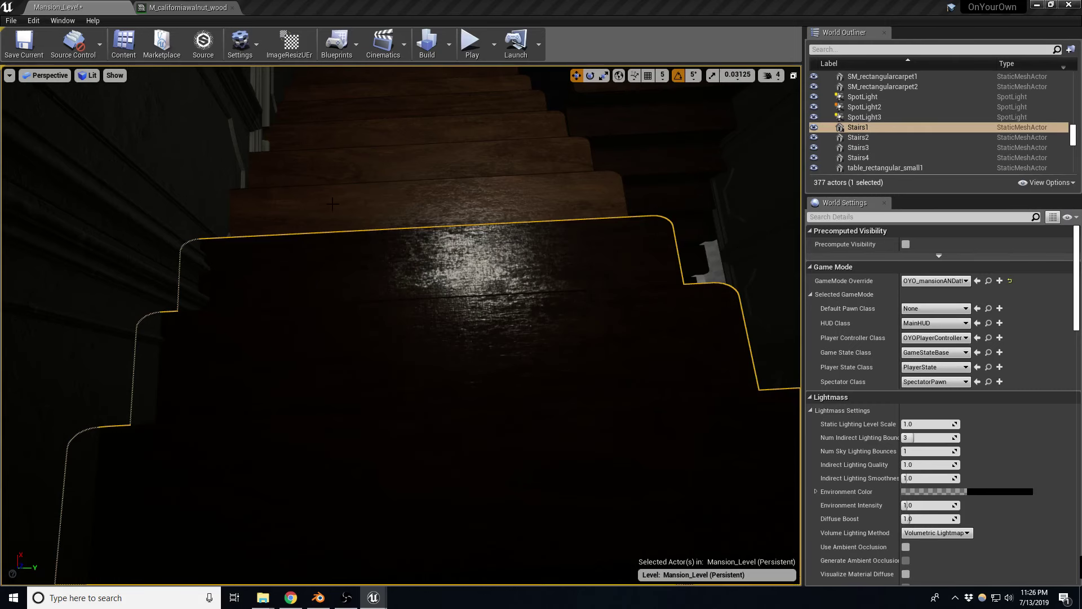
right_drag(401, 325, 401, 325)
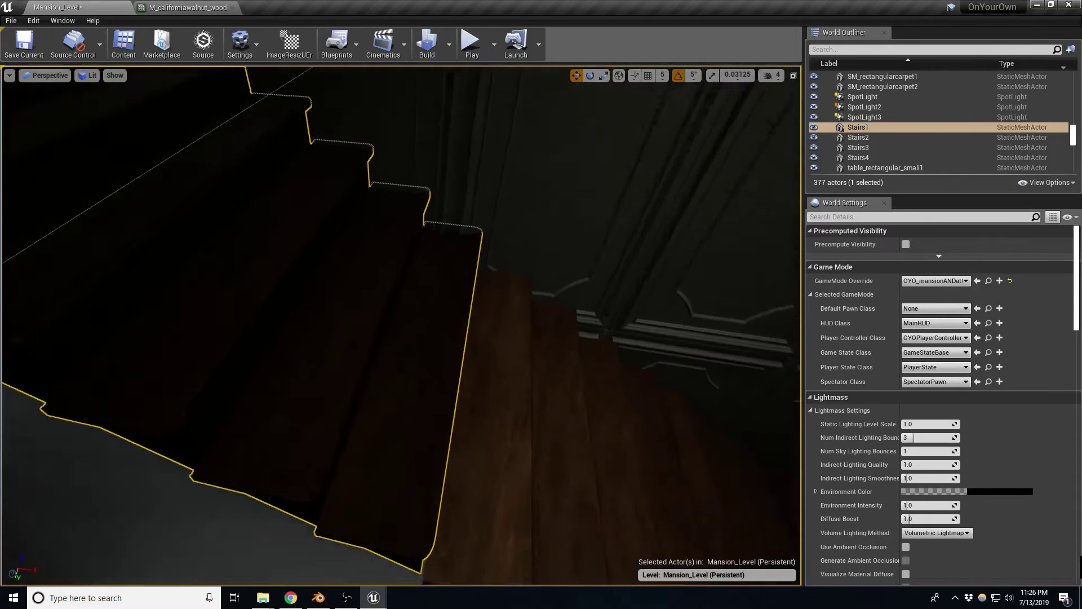
right_drag(463, 305, 463, 305)
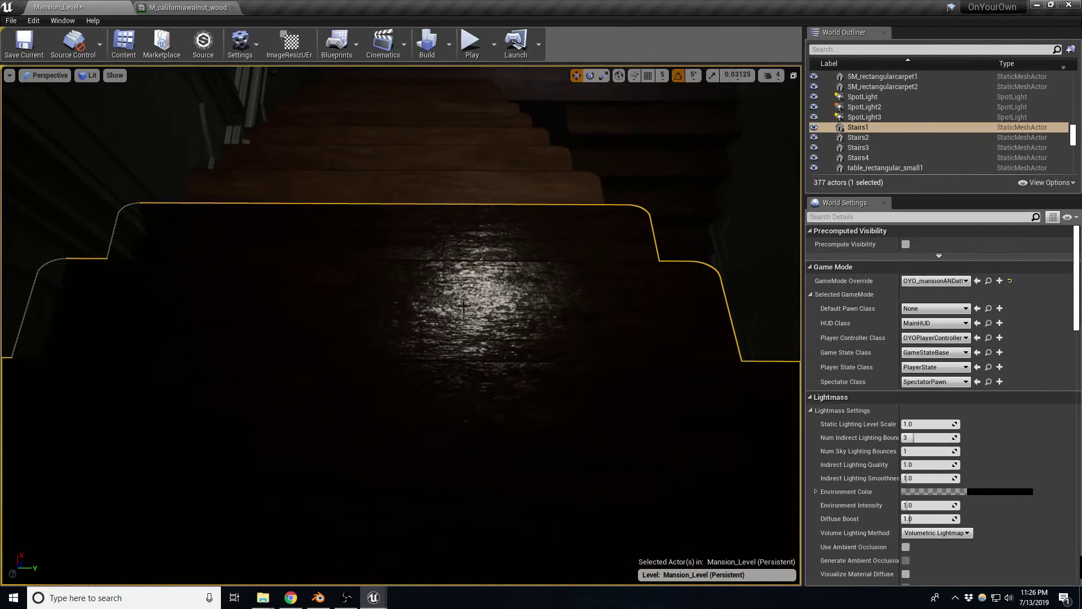
key(alt+2)
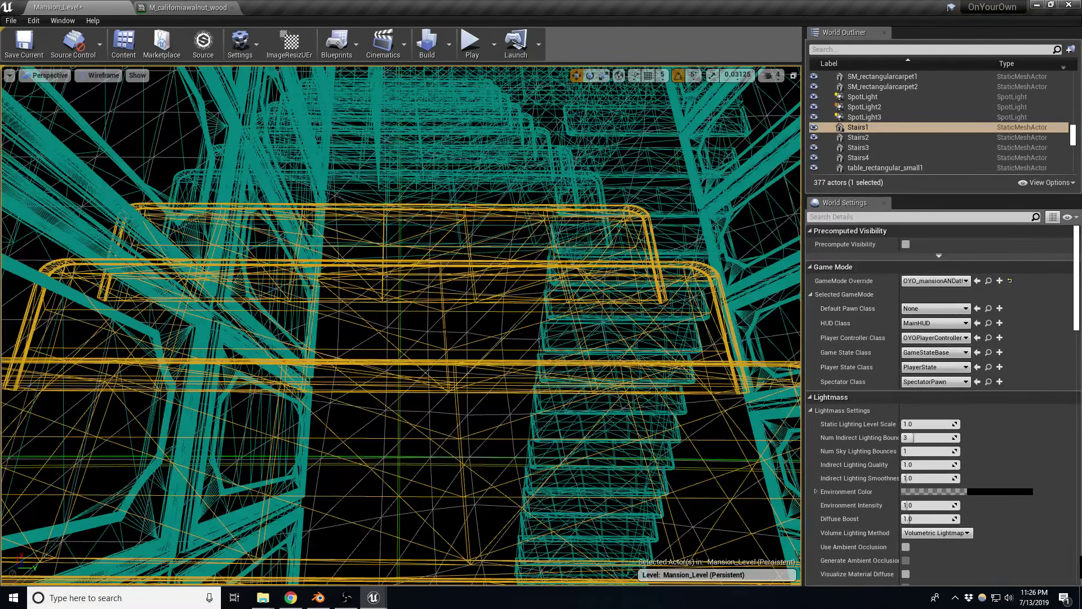
key(alt+4)
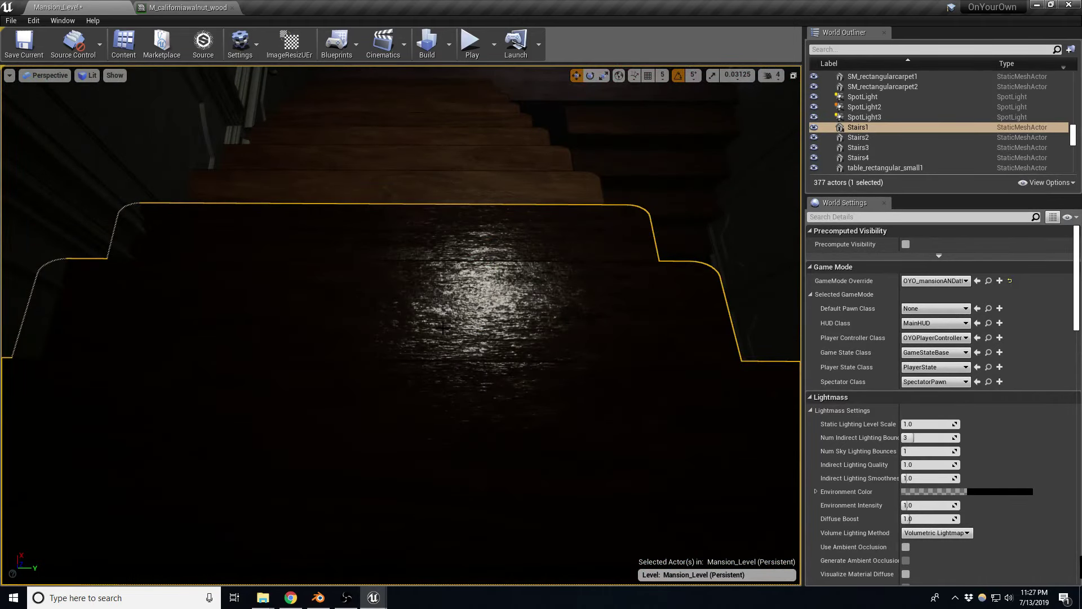
Shift the light to inspect stair reflections up close, then return to the walnut material.
mouse_move(443, 329)
mouse_down()
mouse_move(412, 318)
mouse_move(447, 435)
mouse_up()
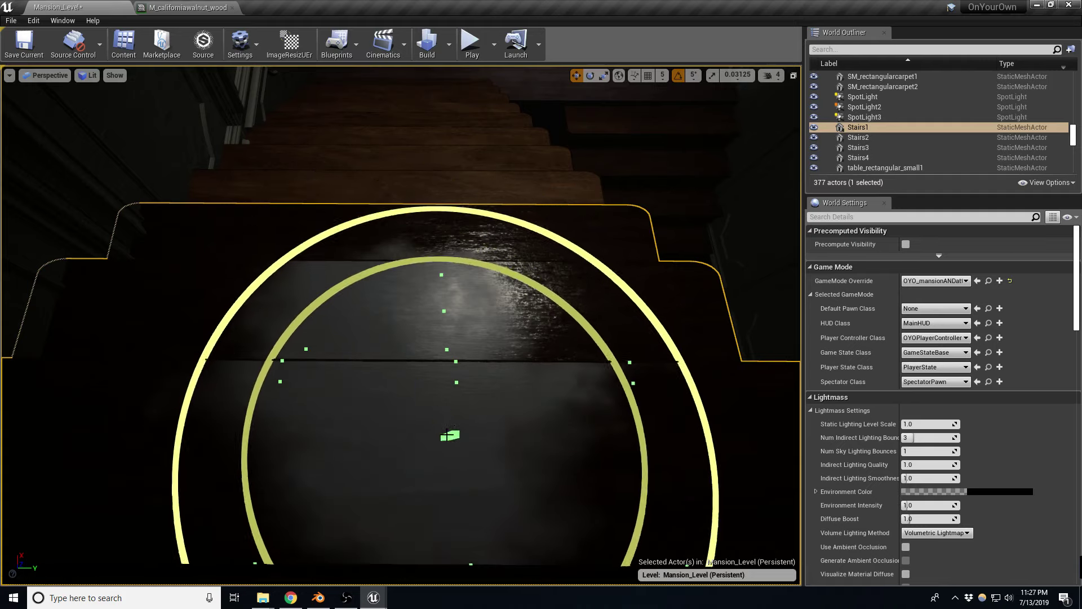
scroll(447, 435, down, 5)
drag(350, 395, 382, 253)
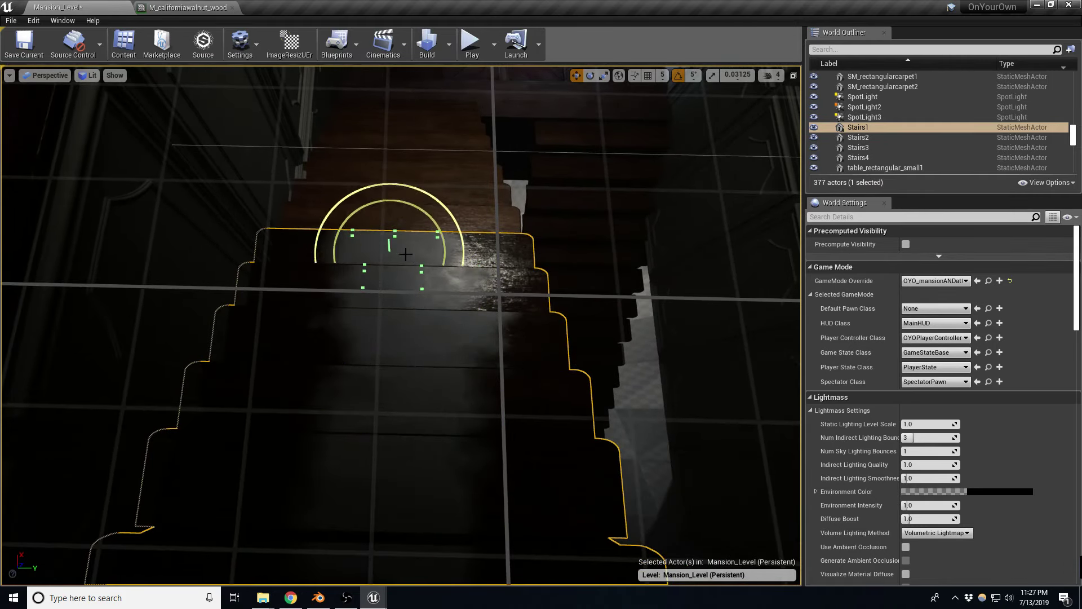
mouse_move(382, 254)
mouse_down()
mouse_move(350, 447)
mouse_move(315, 394)
mouse_move(360, 338)
mouse_move(360, 294)
mouse_up()
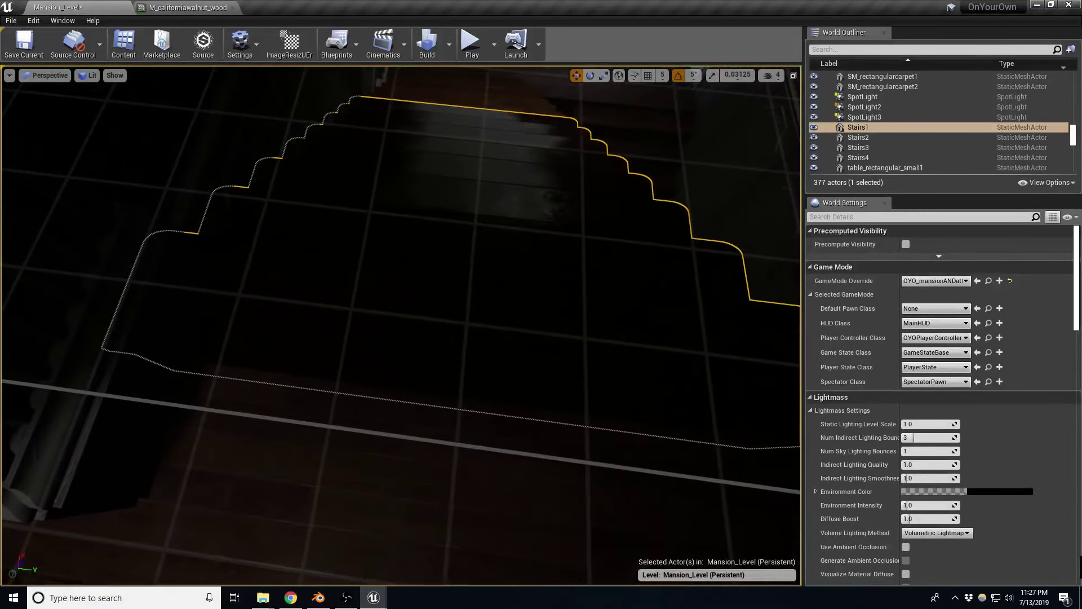
key(ctrl+l)
drag(455, 291, 414, 230)
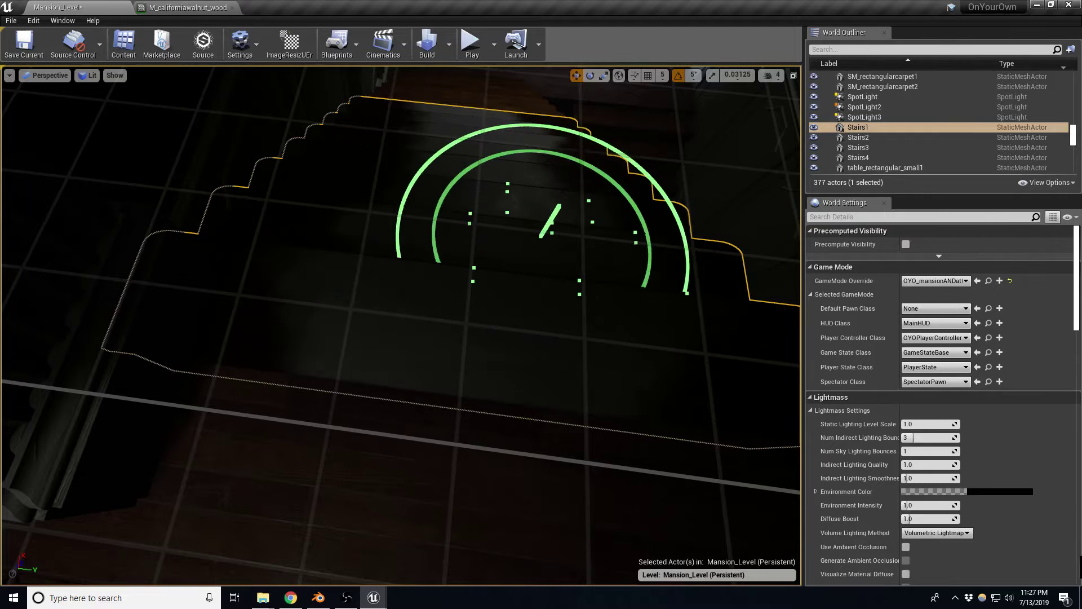
drag(414, 230, 395, 259)
right_drag(394, 259, 395, 214)
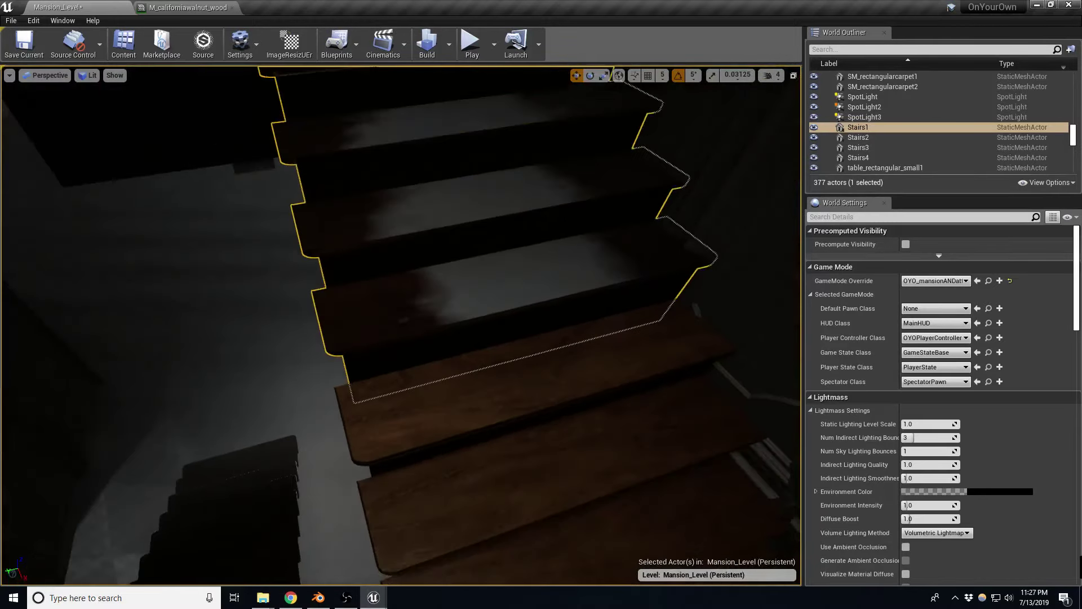
right_drag(619, 303, 619, 303)
key(e)
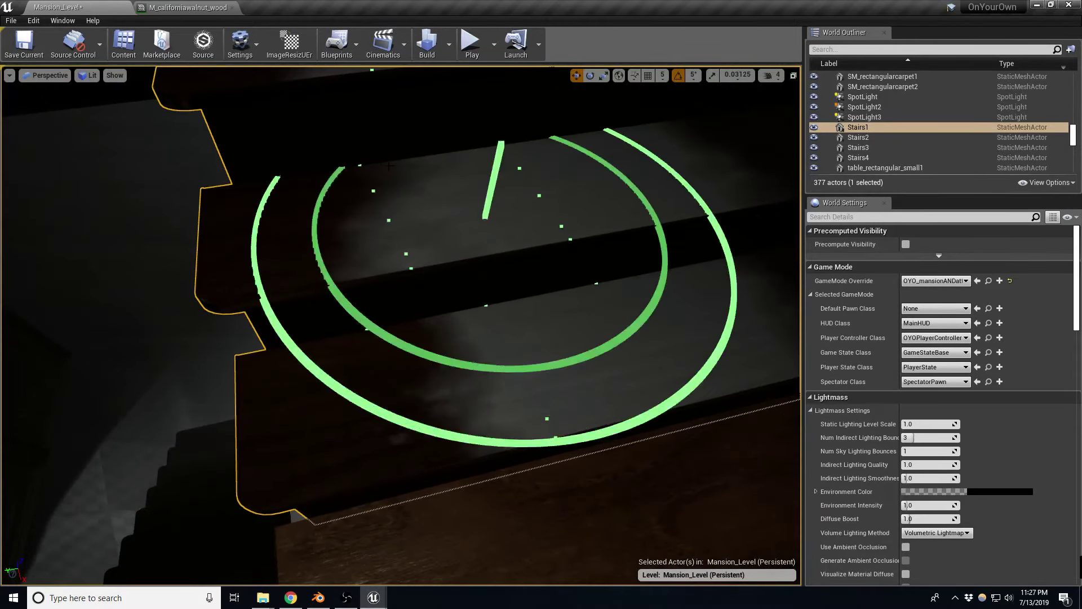
click(188, 7)
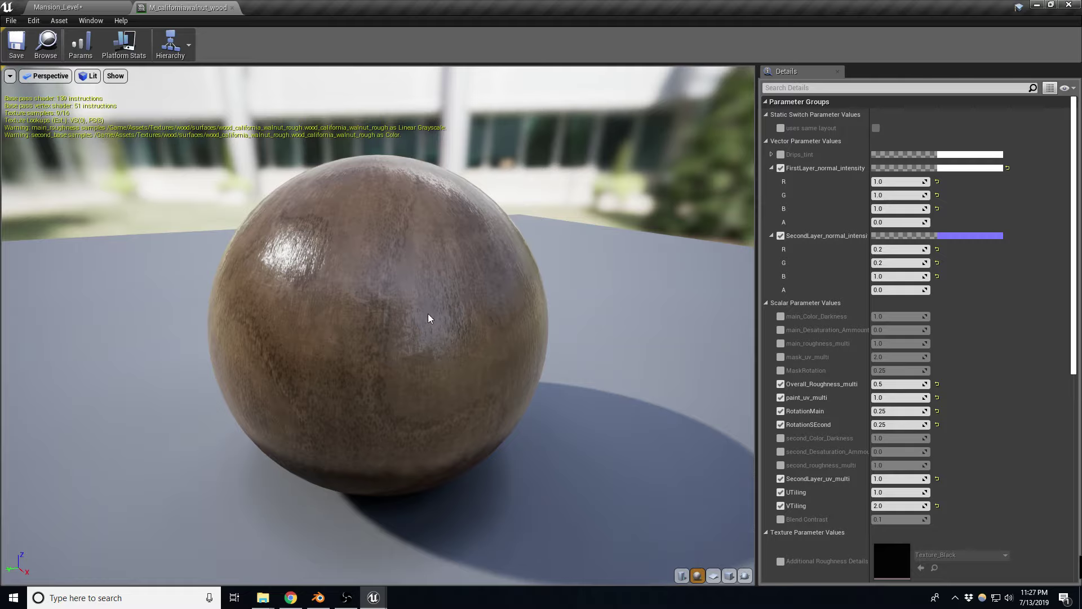
drag(428, 319, 445, 282)
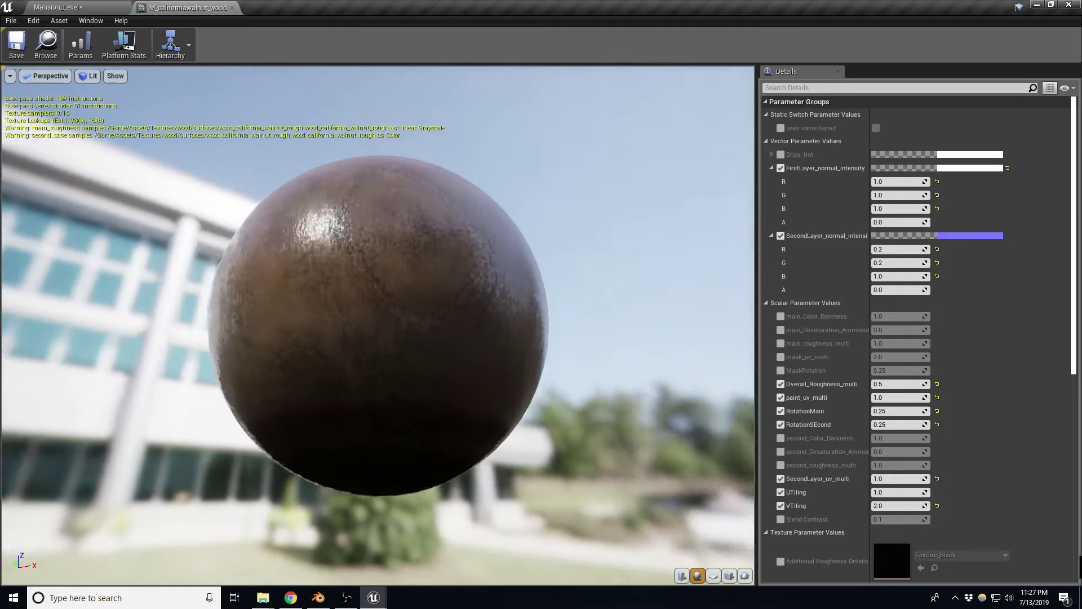
drag(483, 324, 483, 324)
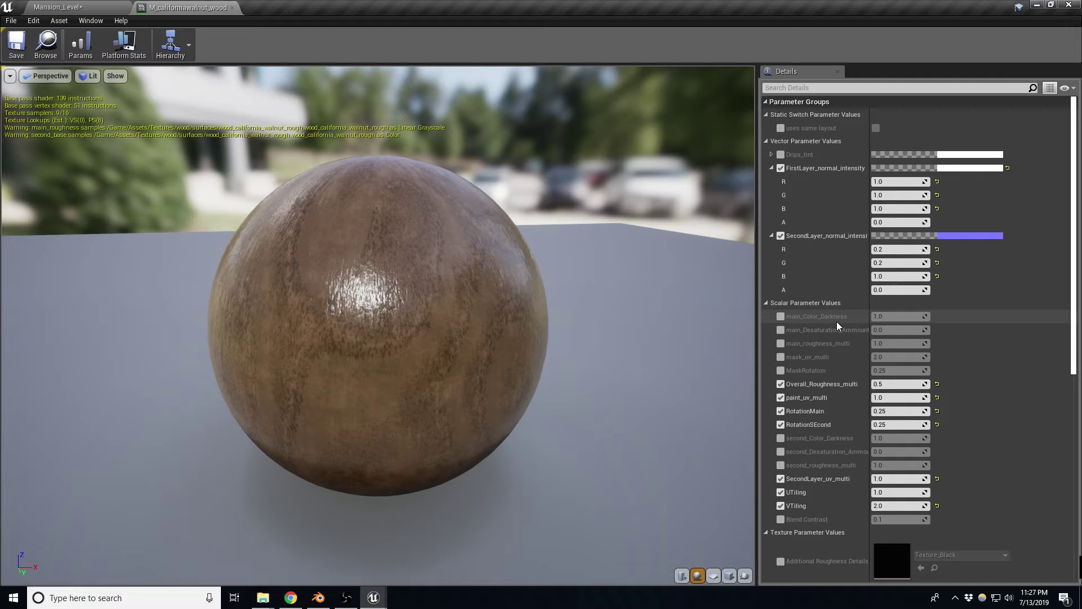
scroll(953, 333, down, 5)
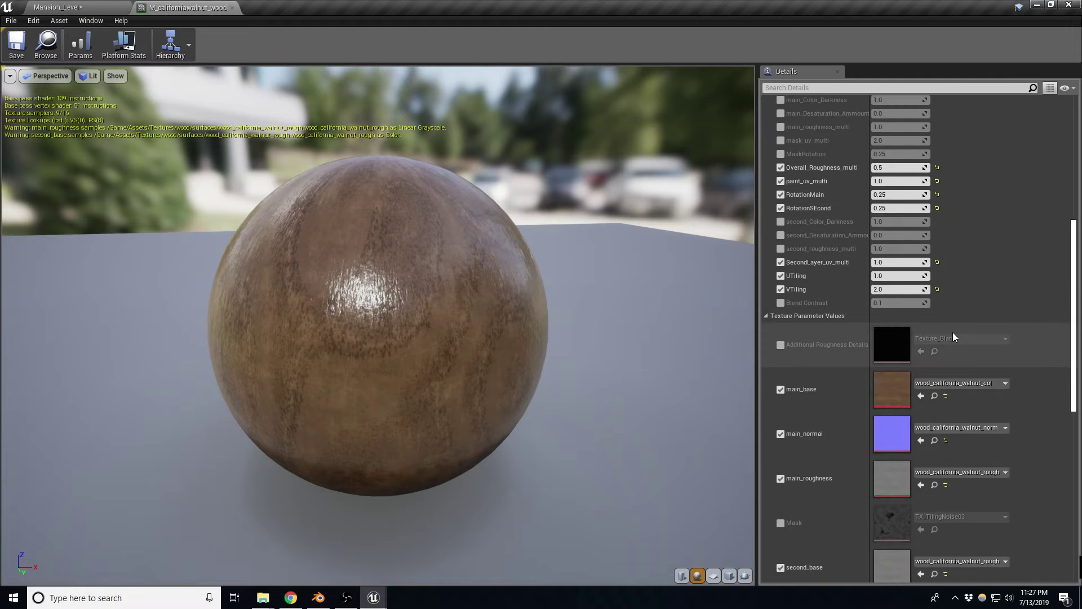
scroll(954, 334, down, 3)
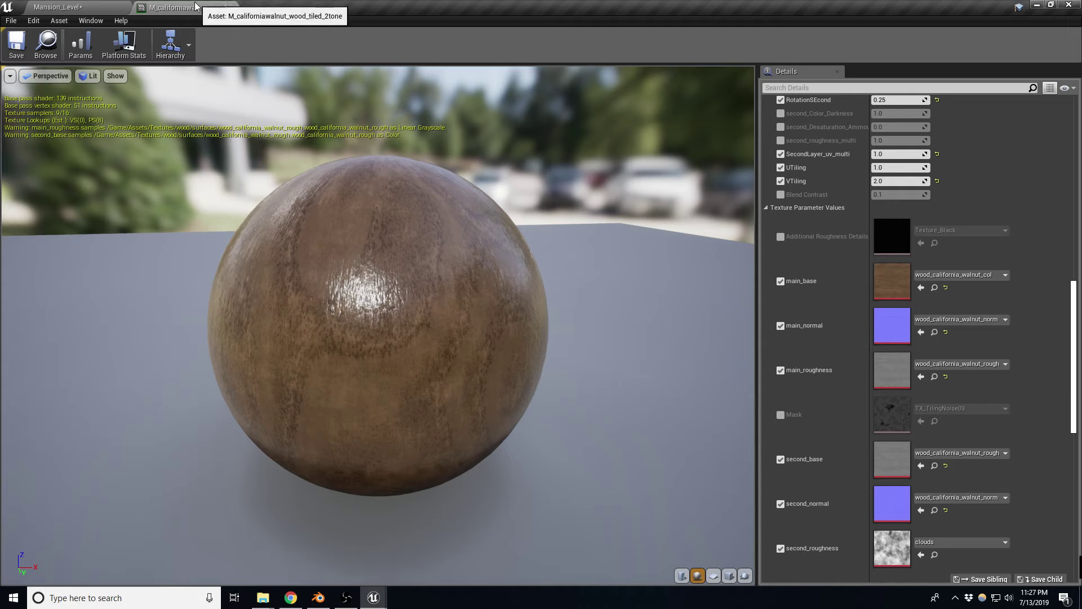
Assign wood_california_walnut_col to second_base and wood_california_walnut_rough to second_roughness.
click(67, 7)
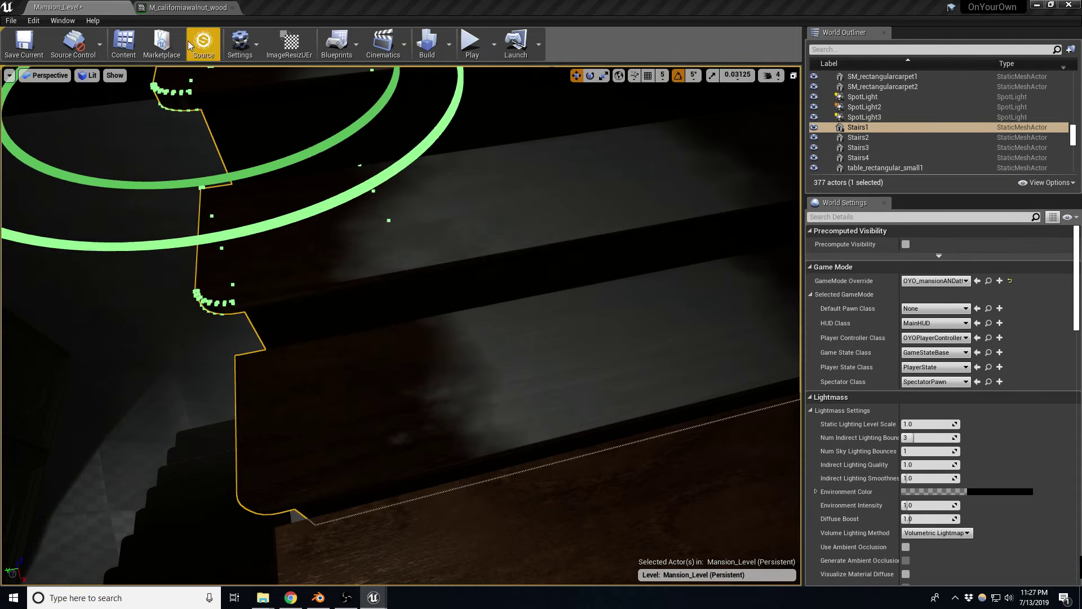
click(189, 7)
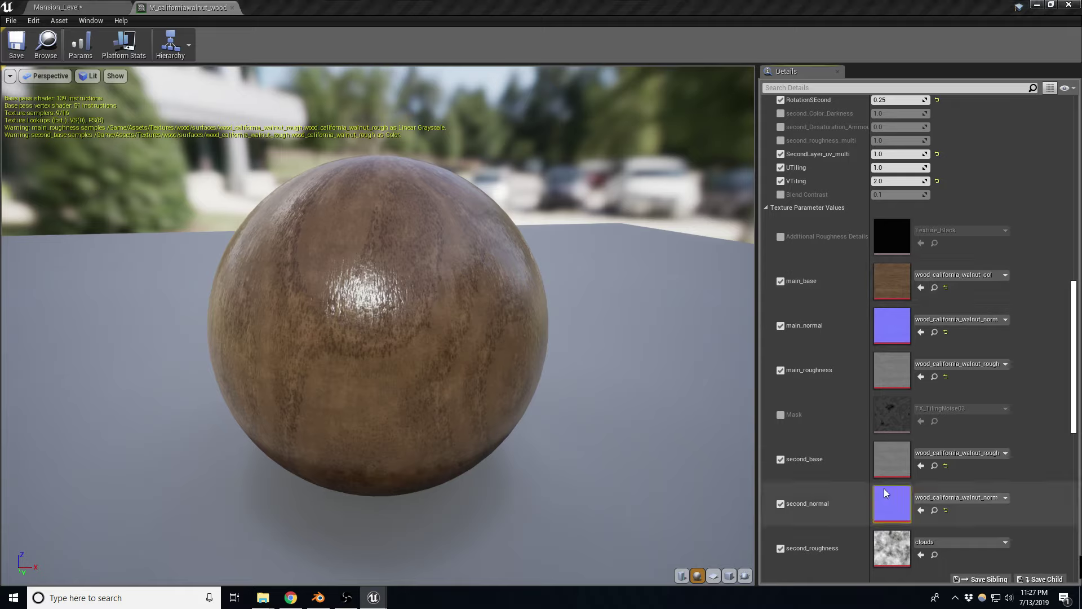
click(923, 465)
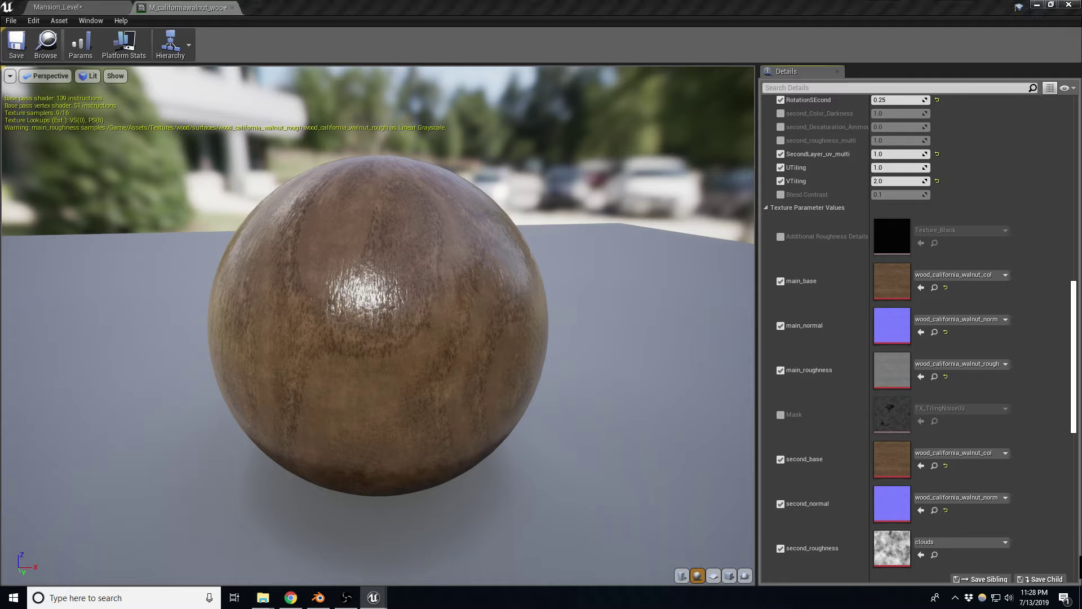
click(921, 555)
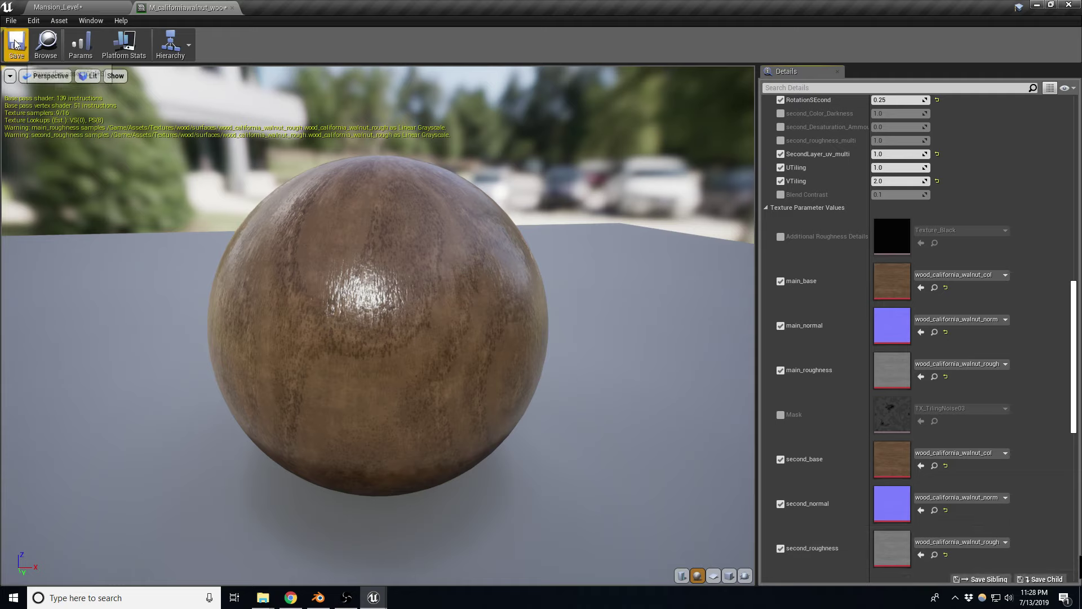
Look over the walnut stairs in the level, review the material preview, then close its editor.
click(59, 8)
mouse_move(361, 282)
right_down()
mouse_move(383, 271)
mouse_move(359, 496)
right_up()
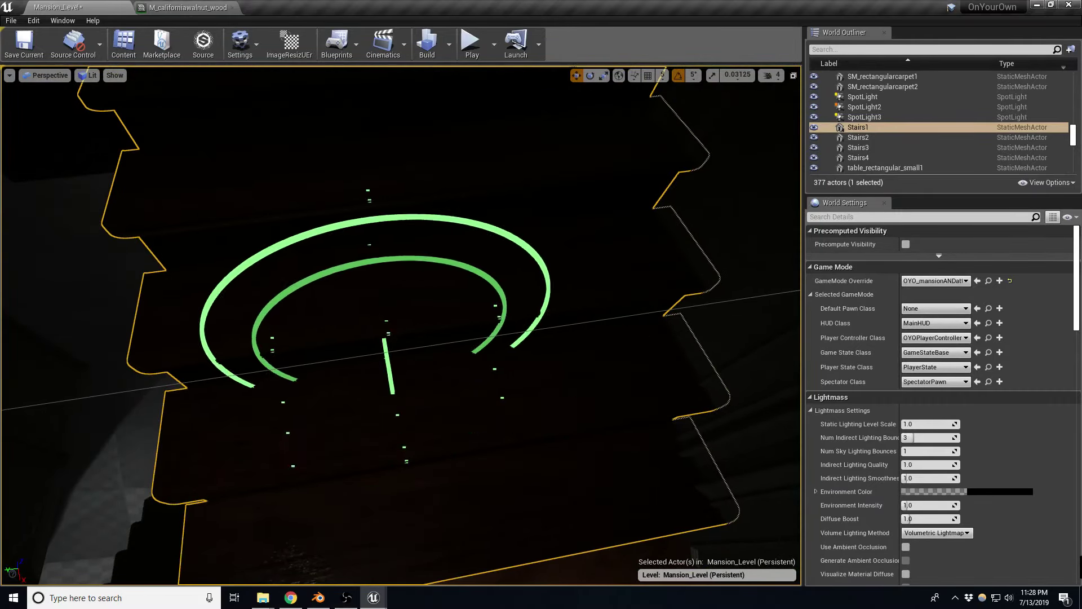
right_drag(360, 496, 369, 388)
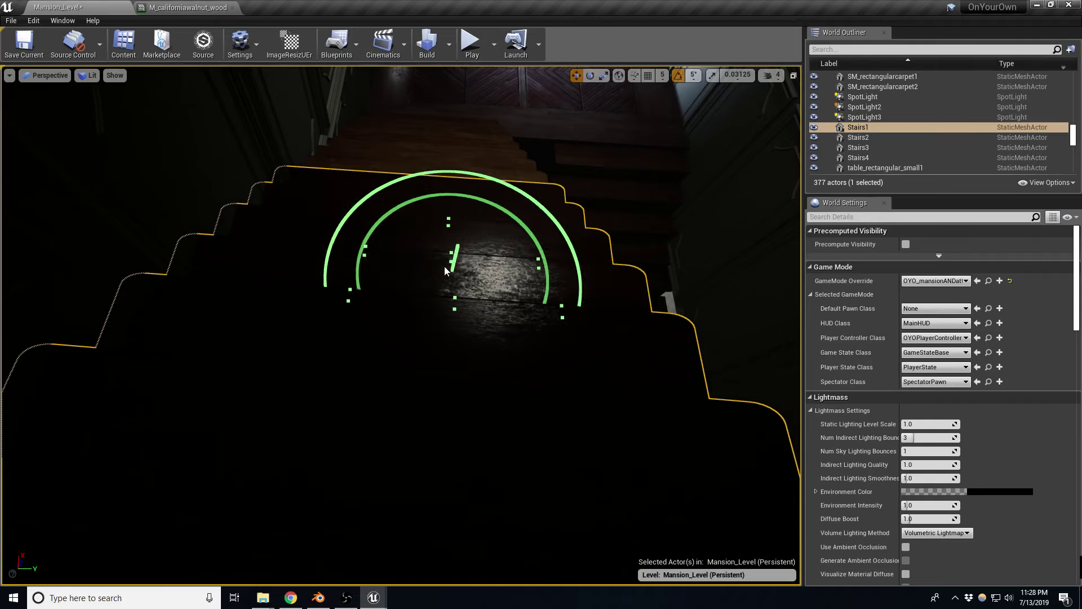
click(203, 7)
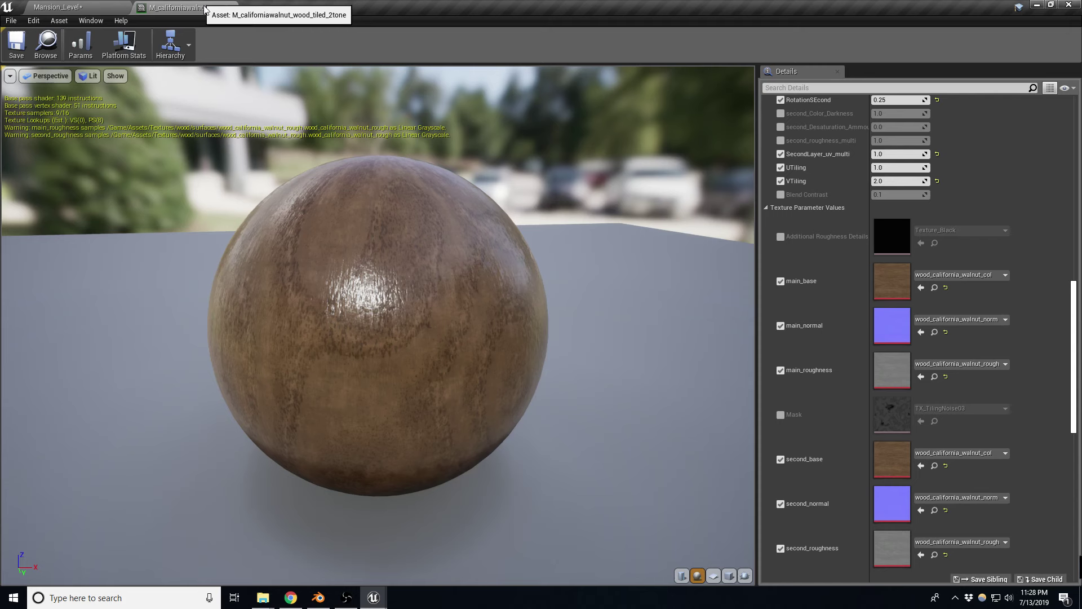
drag(488, 276, 488, 304)
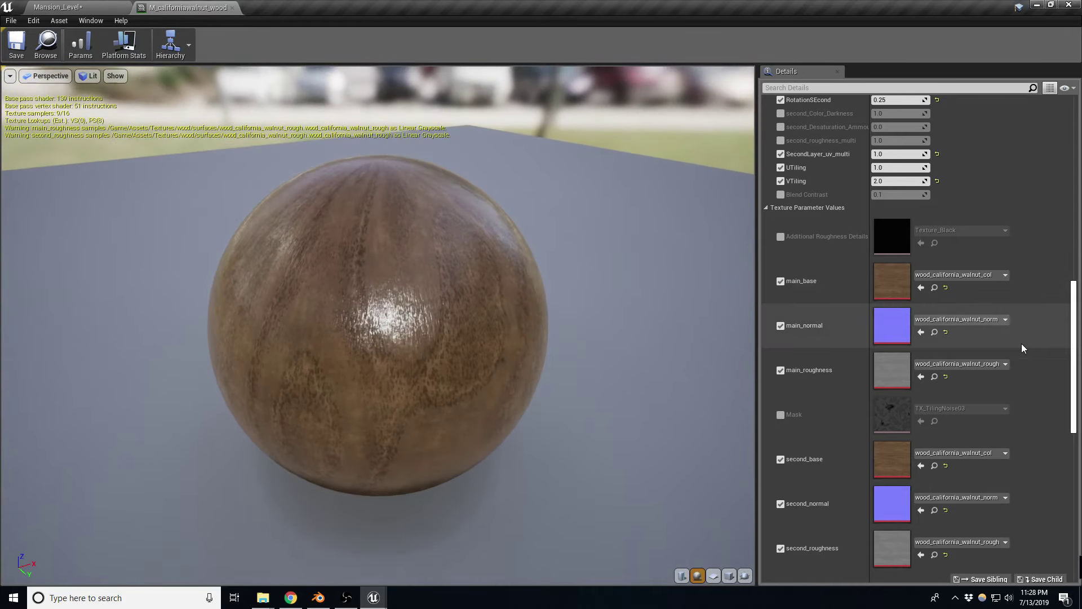
scroll(1007, 341, up, 5)
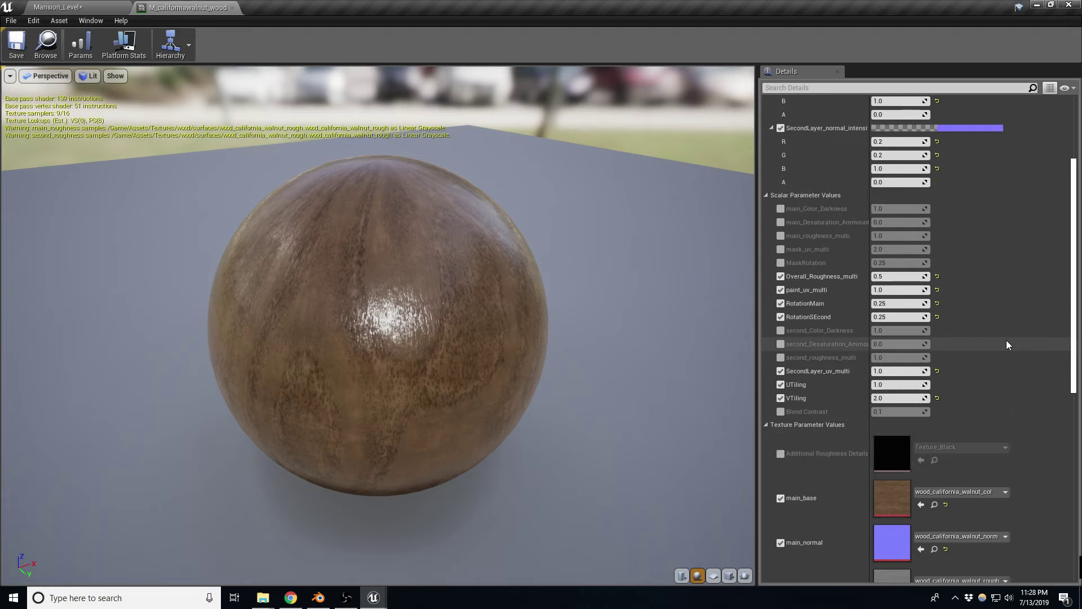
scroll(1007, 344, up, 3)
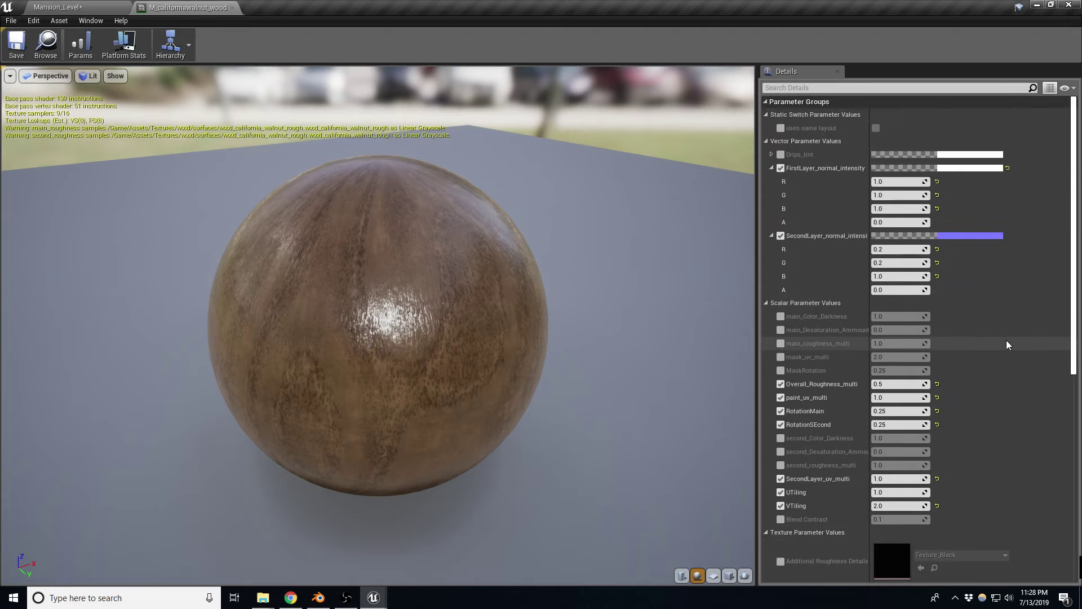
scroll(1007, 344, down, 3)
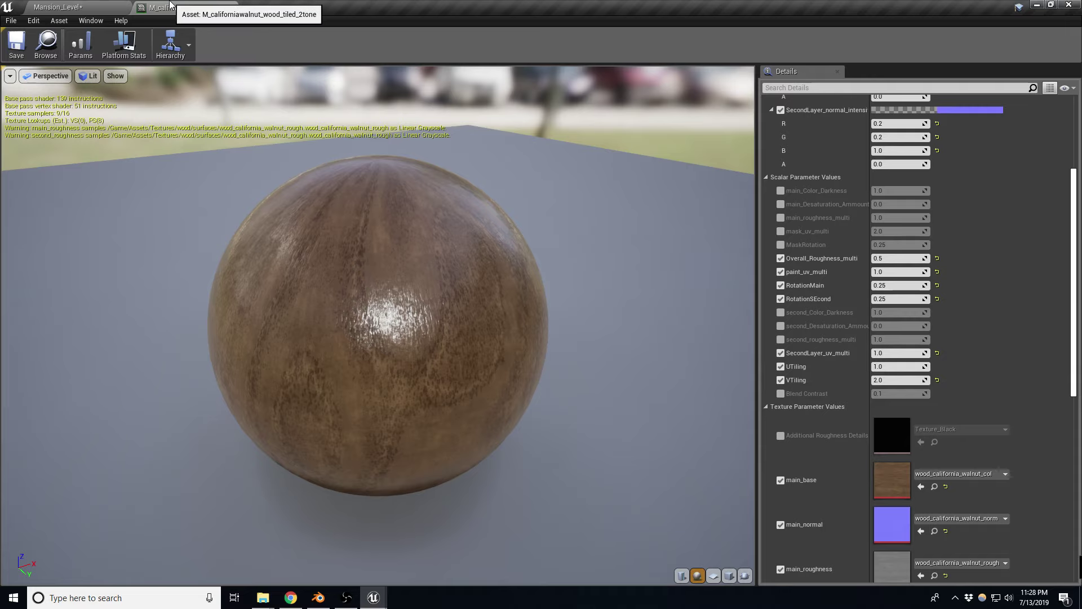
click(349, 6)
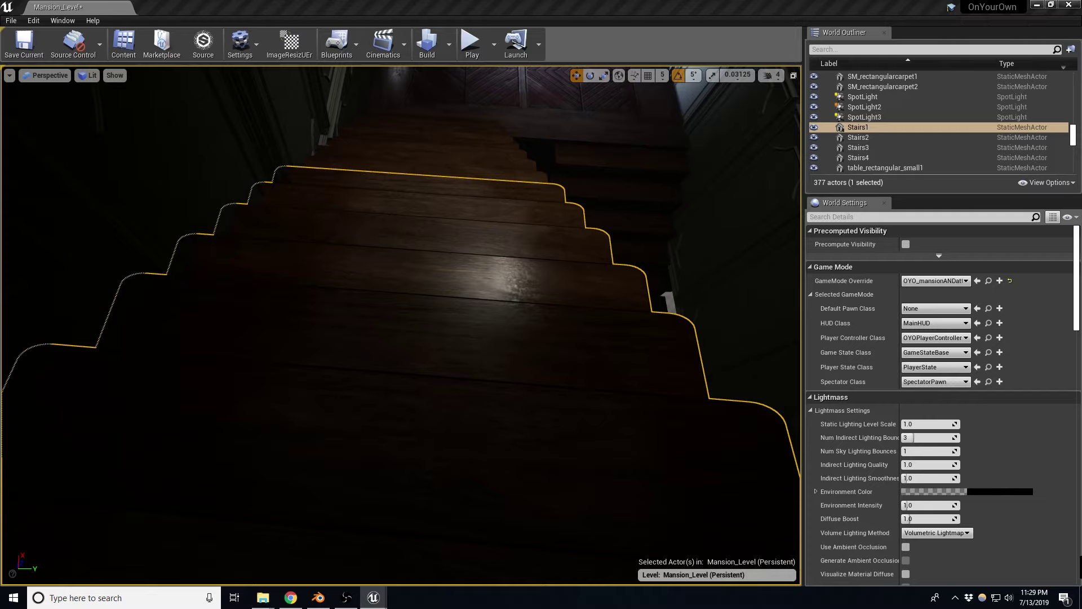
mouse_move(400, 327)
right_down()
mouse_move(315, 344)
mouse_move(485, 350)
mouse_move(508, 339)
mouse_move(541, 401)
right_up()
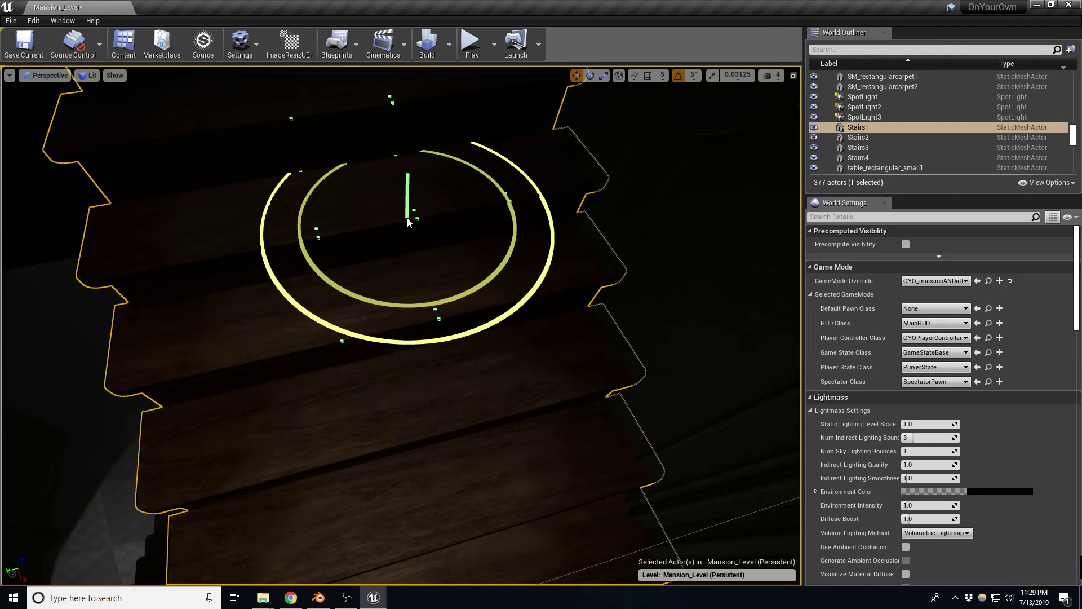
mouse_move(387, 217)
right_down()
mouse_move(394, 226)
mouse_move(355, 250)
mouse_move(372, 248)
right_up()
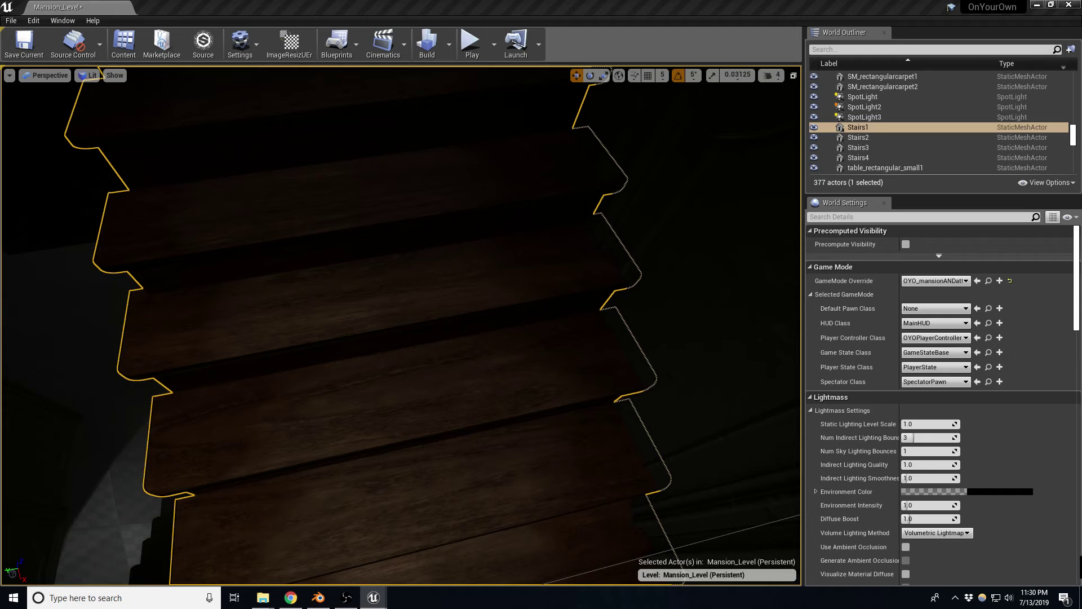
Assign T_Wood_Pine_D to second_base, T_Wood_Pine_N to second_normal, and second_Color_Darkness 1.239169.
scroll(841, 370, down, 5)
scroll(842, 370, down, 3)
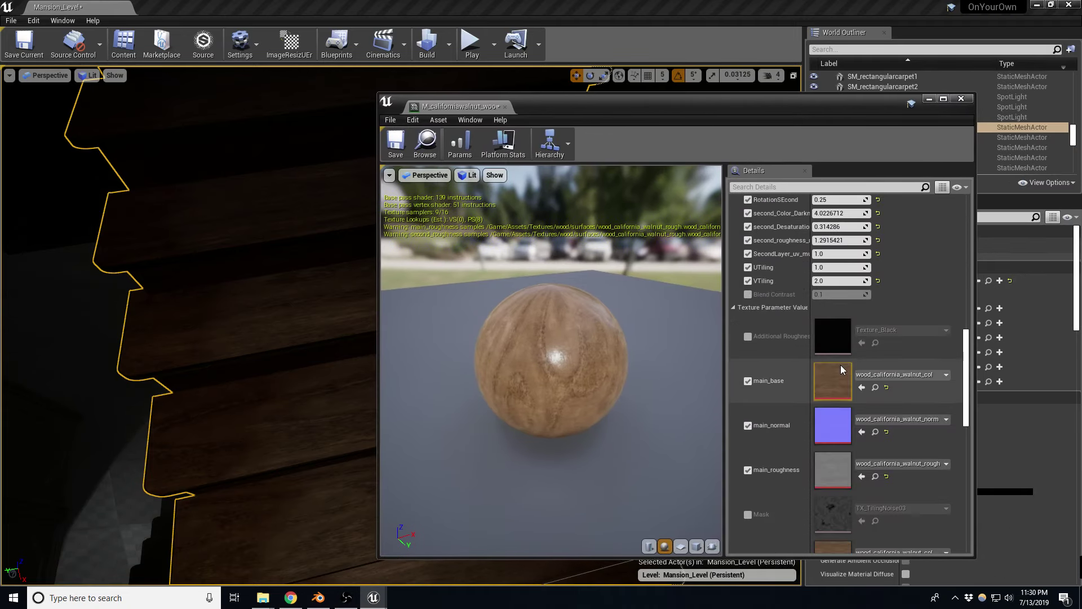
scroll(841, 370, down, 5)
scroll(919, 434, down, 2)
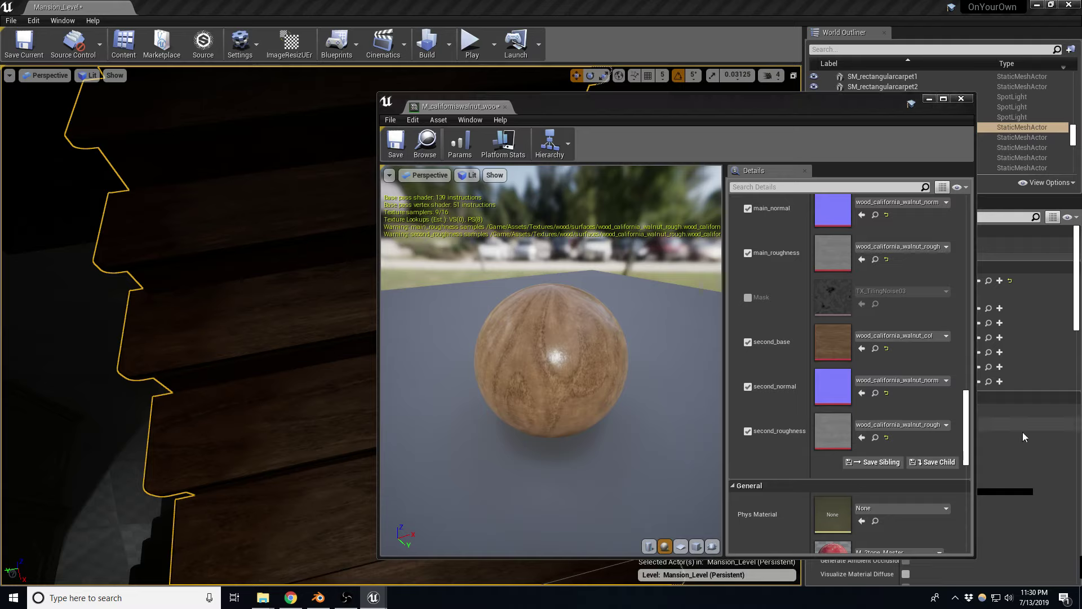
click(862, 348)
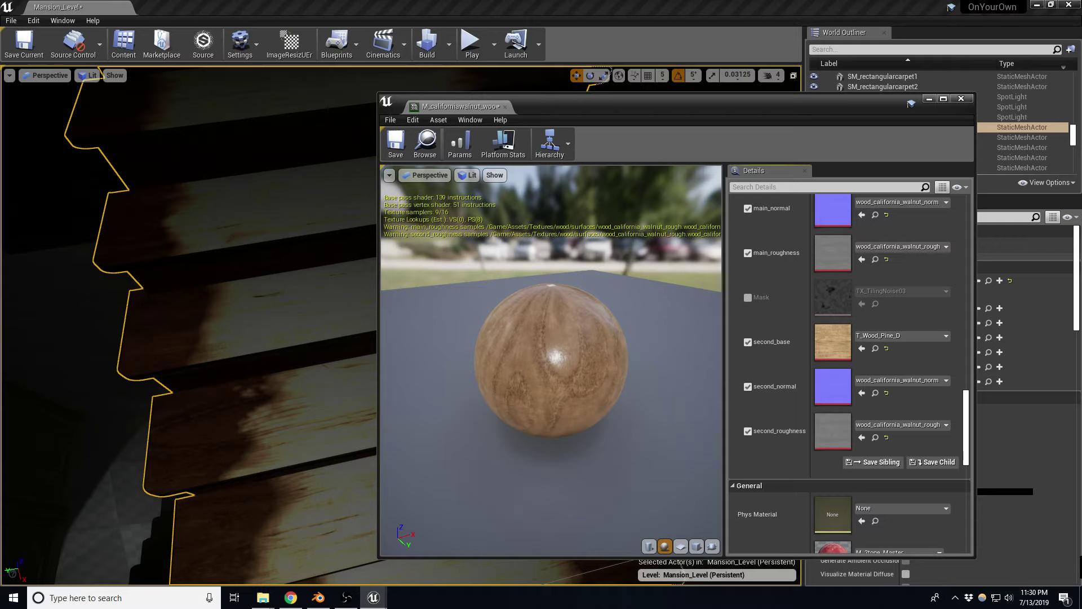
click(862, 392)
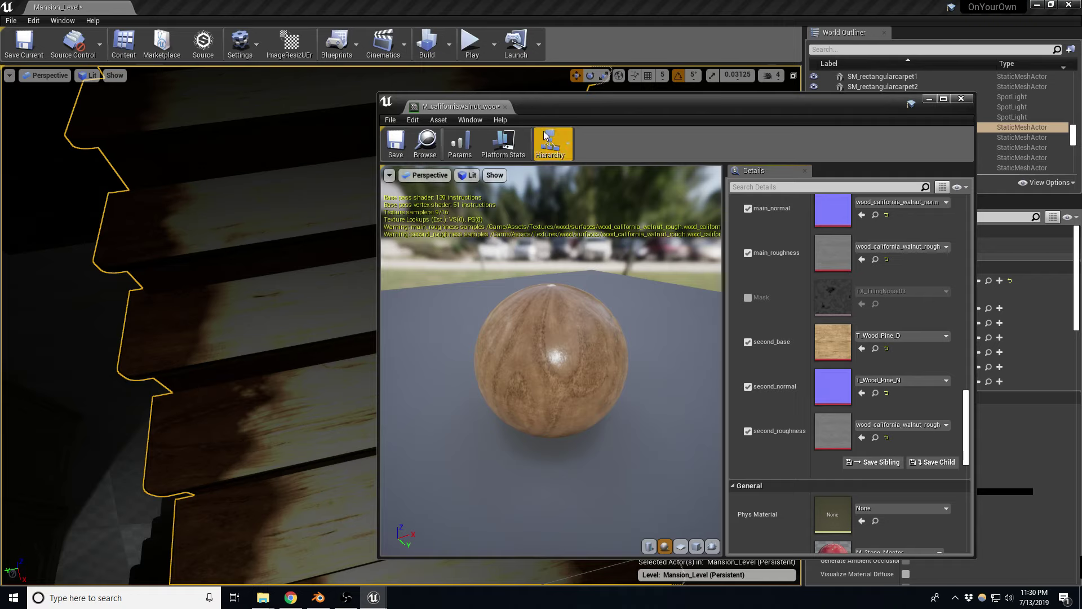
scroll(867, 314, up, 5)
scroll(867, 314, up, 3)
scroll(868, 313, up, 3)
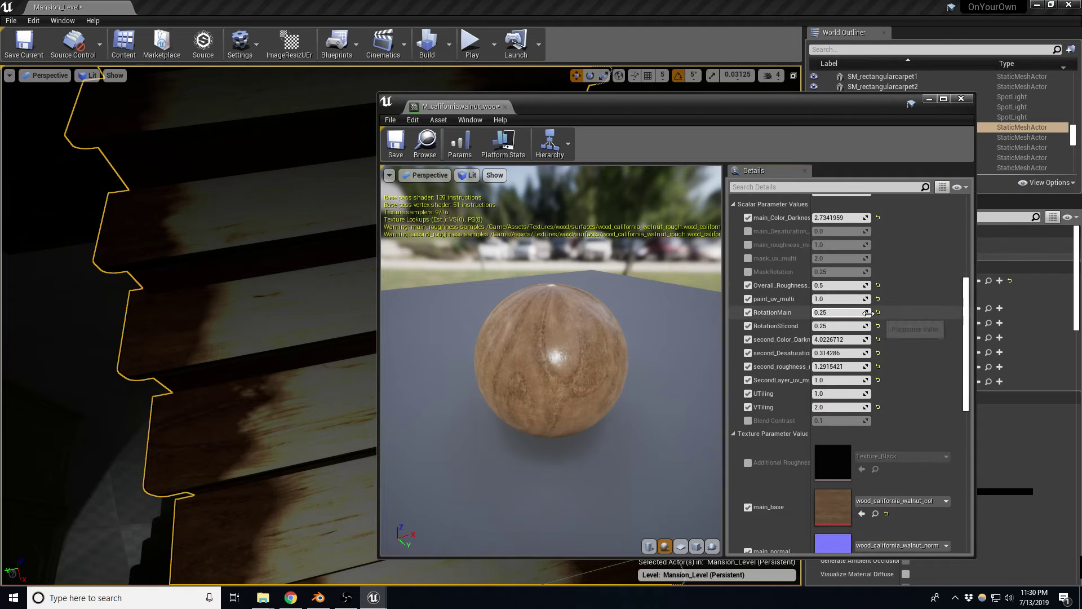
drag(843, 340, 800, 339)
drag(595, 106, 1081, 116)
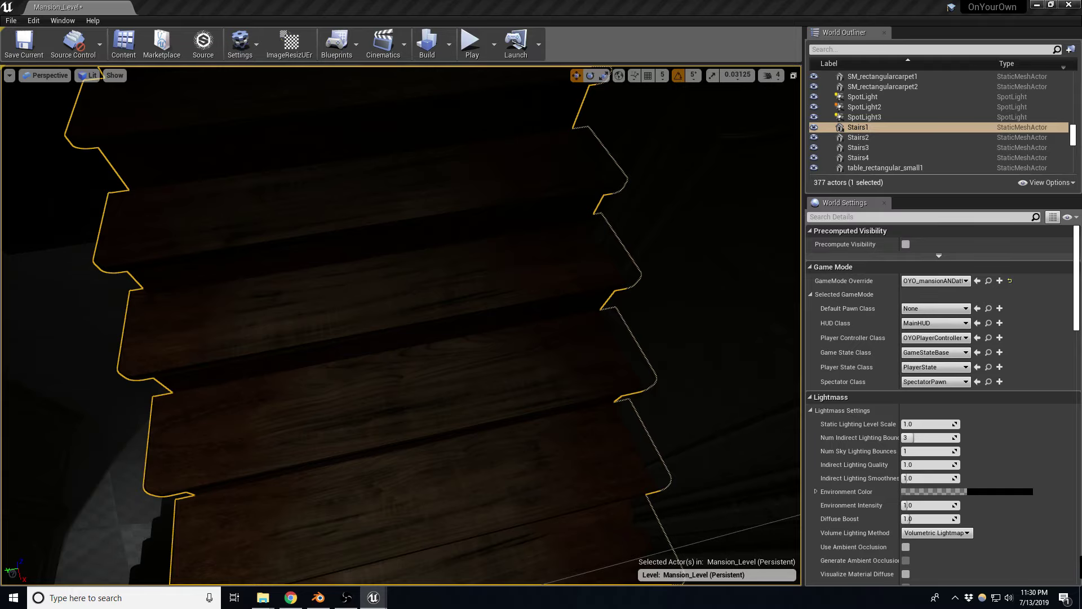
key(f)
scroll(401, 325, up, 3)
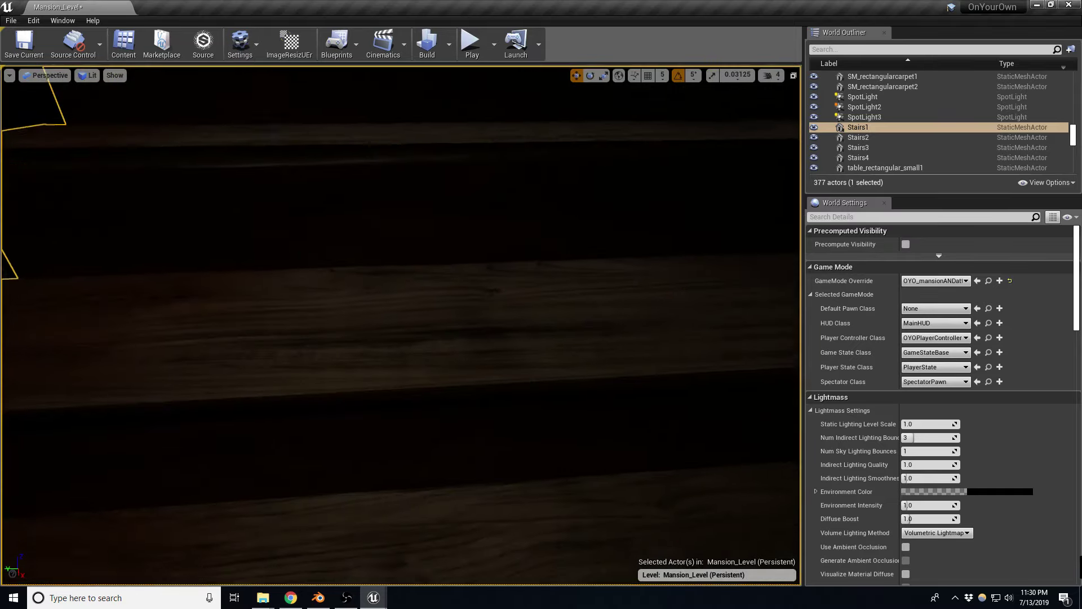
right_drag(401, 325, 401, 293)
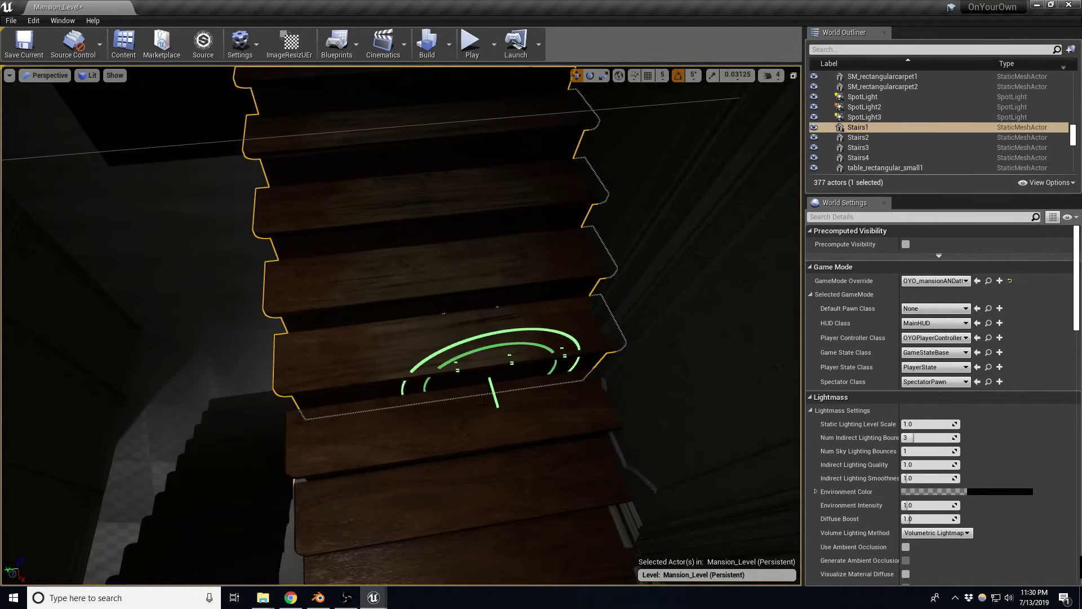
click(451, 451)
right_drag(445, 324, 445, 304)
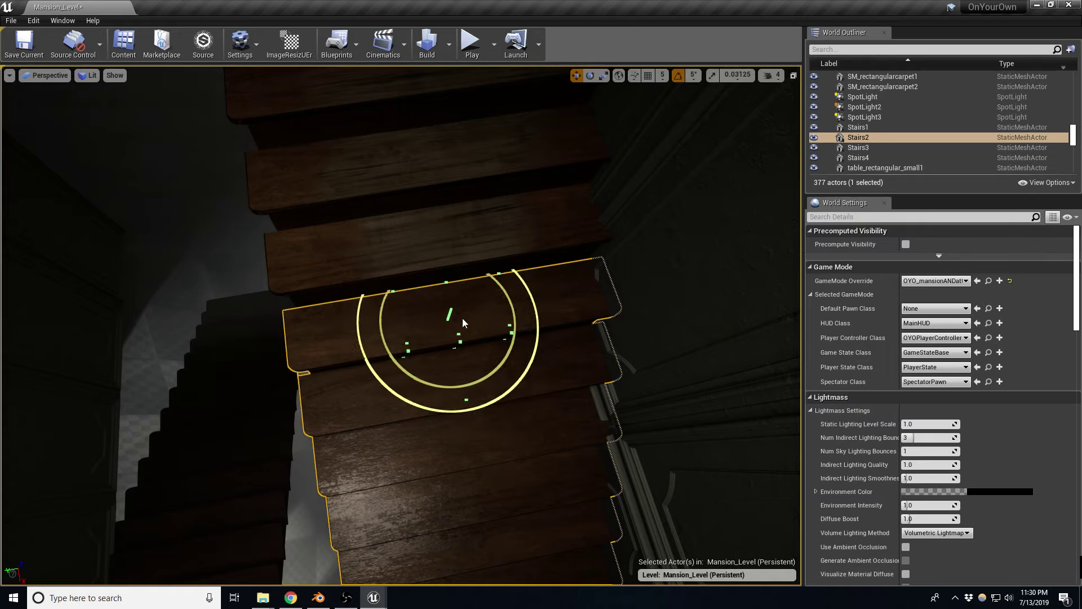
mouse_move(462, 323)
middle_down()
mouse_move(401, 329)
mouse_move(513, 395)
middle_up()
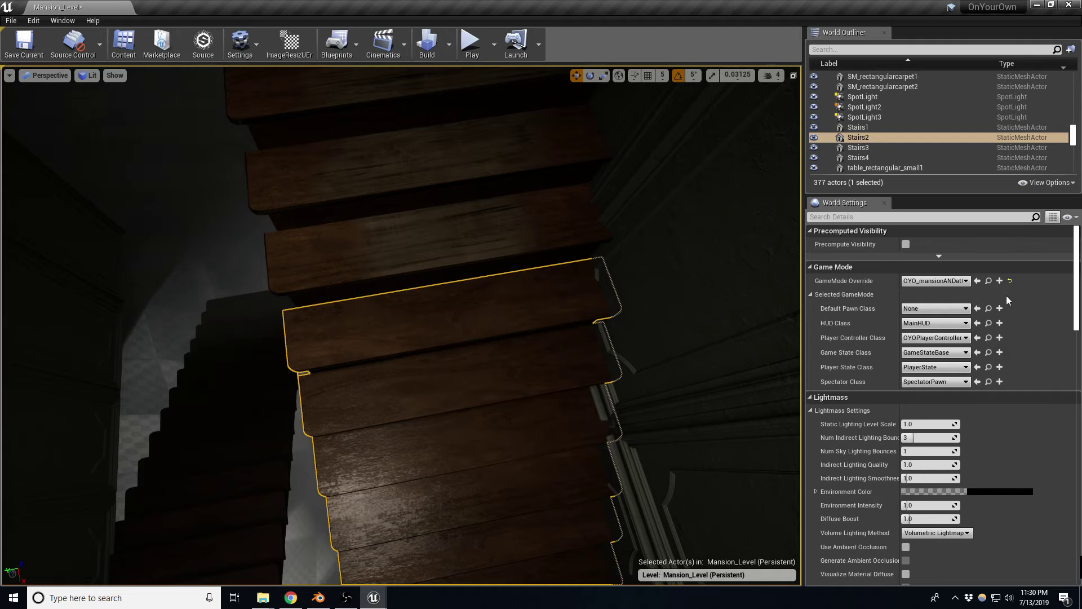
middle_drag(467, 327, 462, 309)
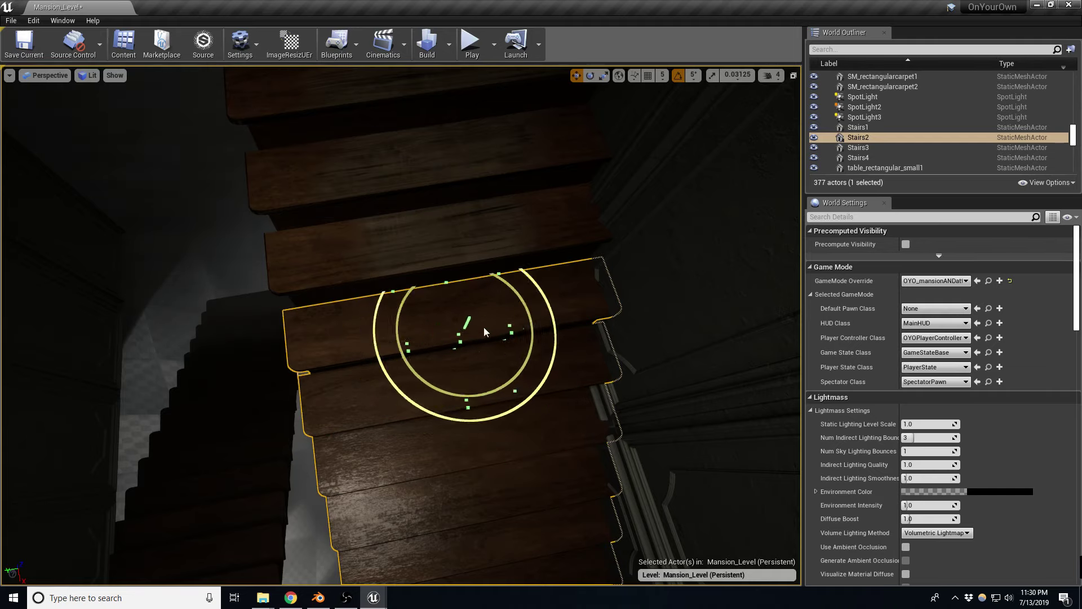
click(445, 282)
mouse_move(442, 309)
middle_down()
mouse_move(397, 254)
mouse_move(300, 174)
mouse_move(422, 318)
middle_up()
middle_drag(483, 398, 522, 237)
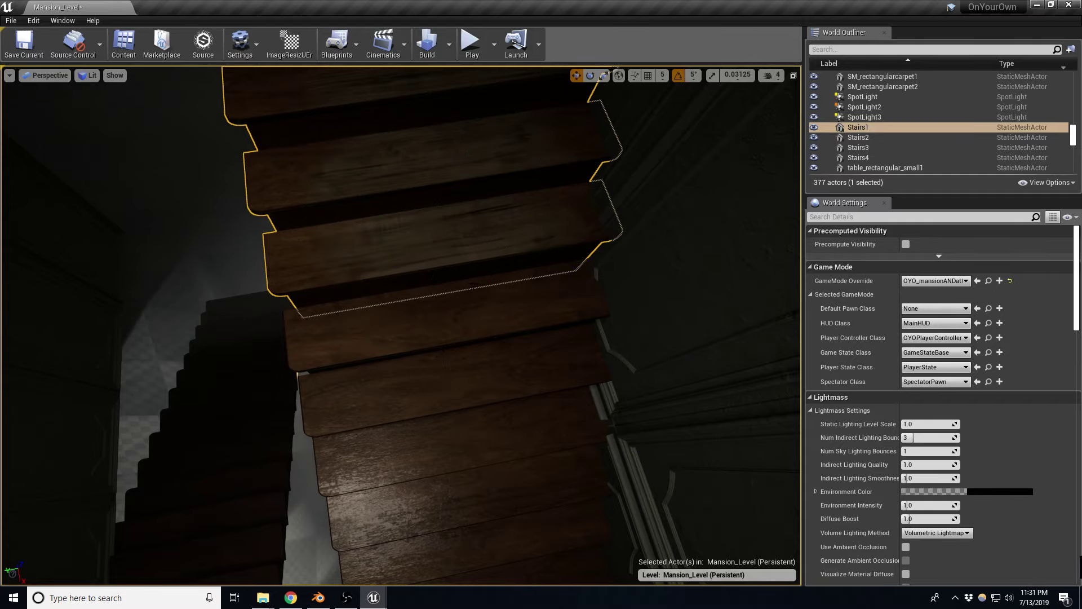
middle_click(550, 229)
right_drag(503, 393, 503, 426)
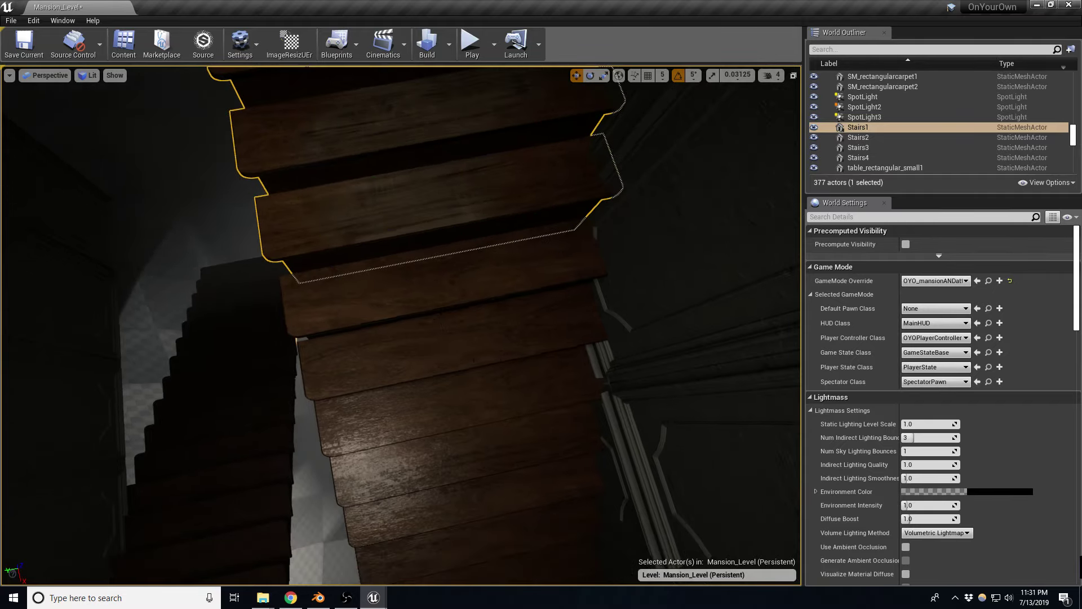
click(496, 376)
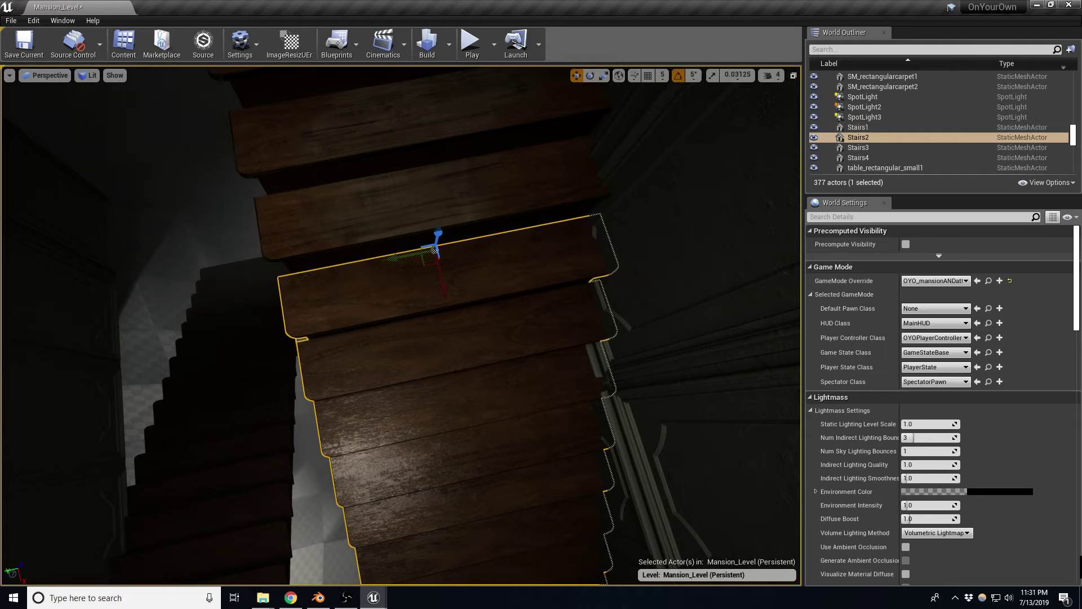
click(429, 186)
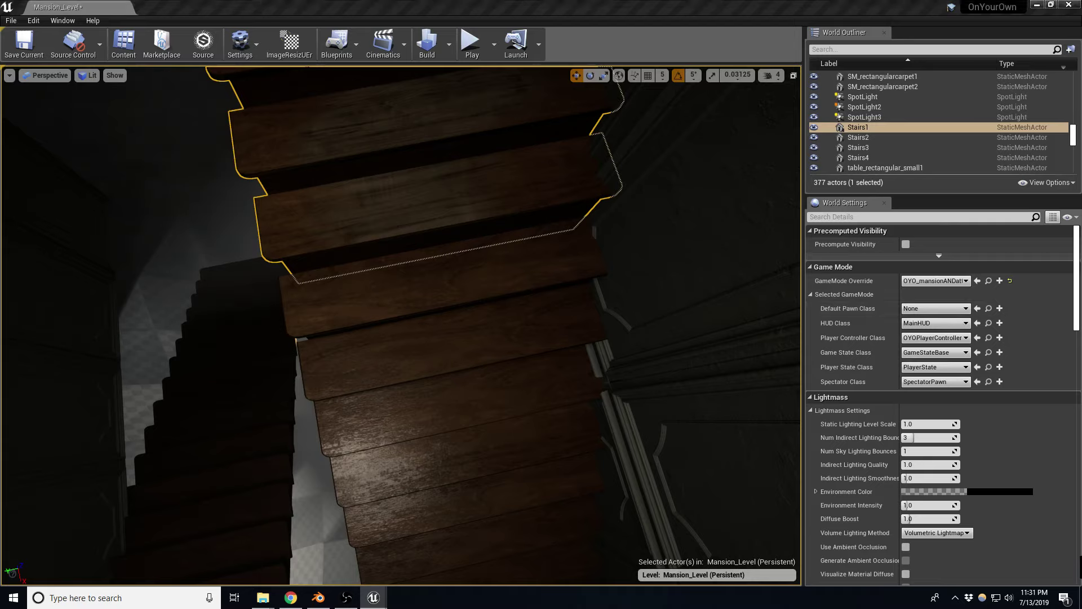
click(563, 372)
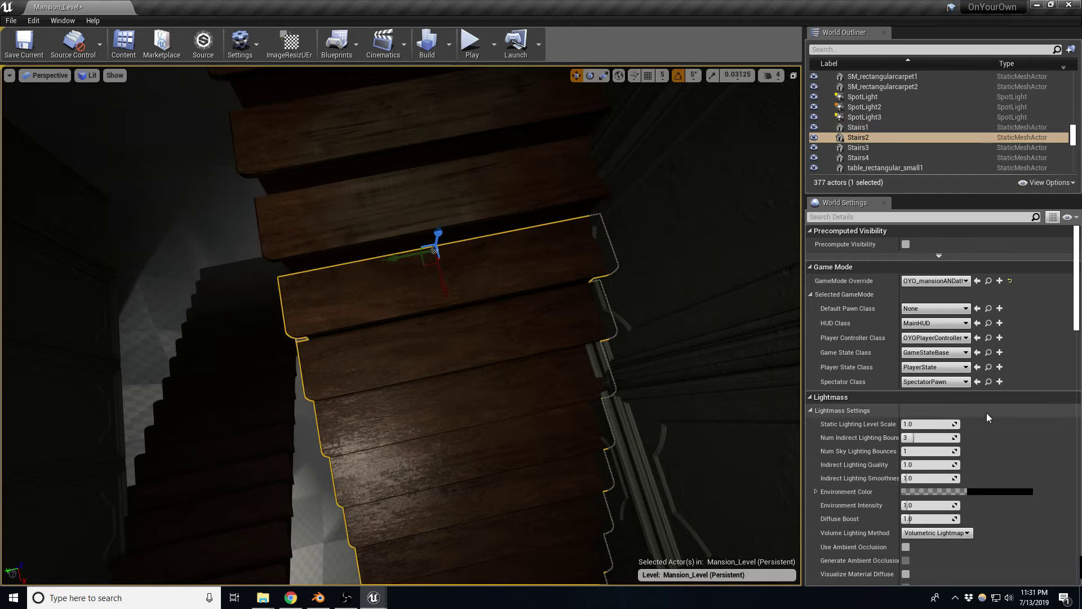
scroll(401, 326, down, 2)
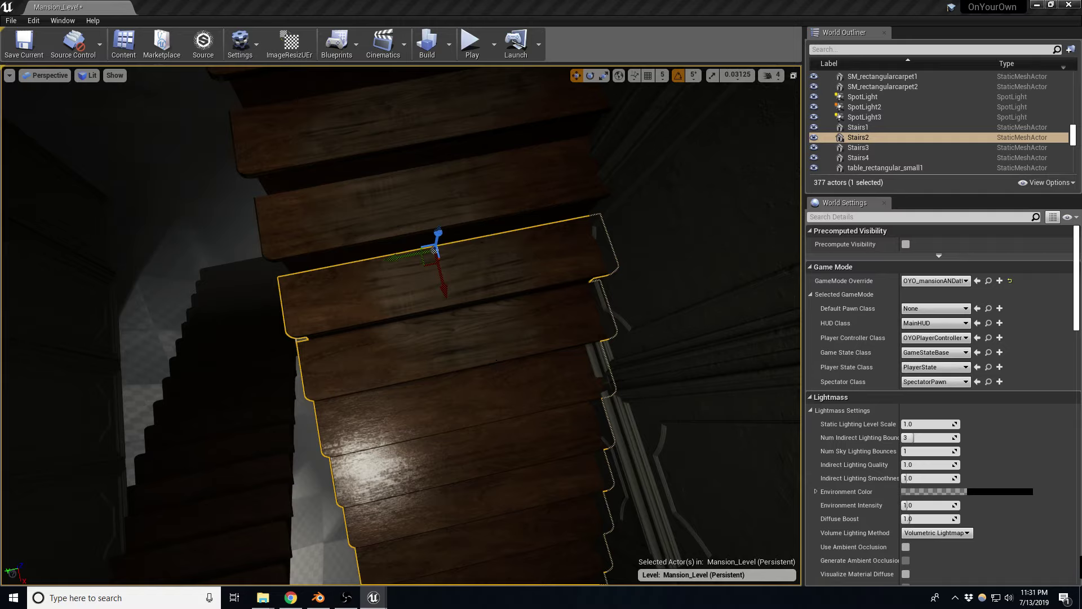
scroll(401, 325, up, 4)
scroll(444, 361, down, 1)
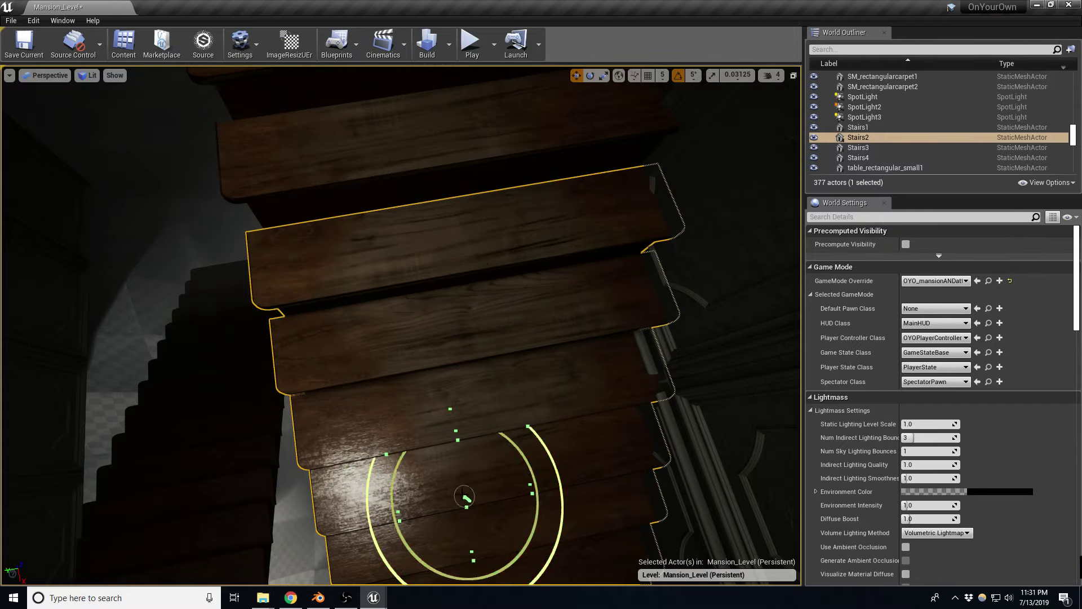
right_drag(373, 406, 373, 394)
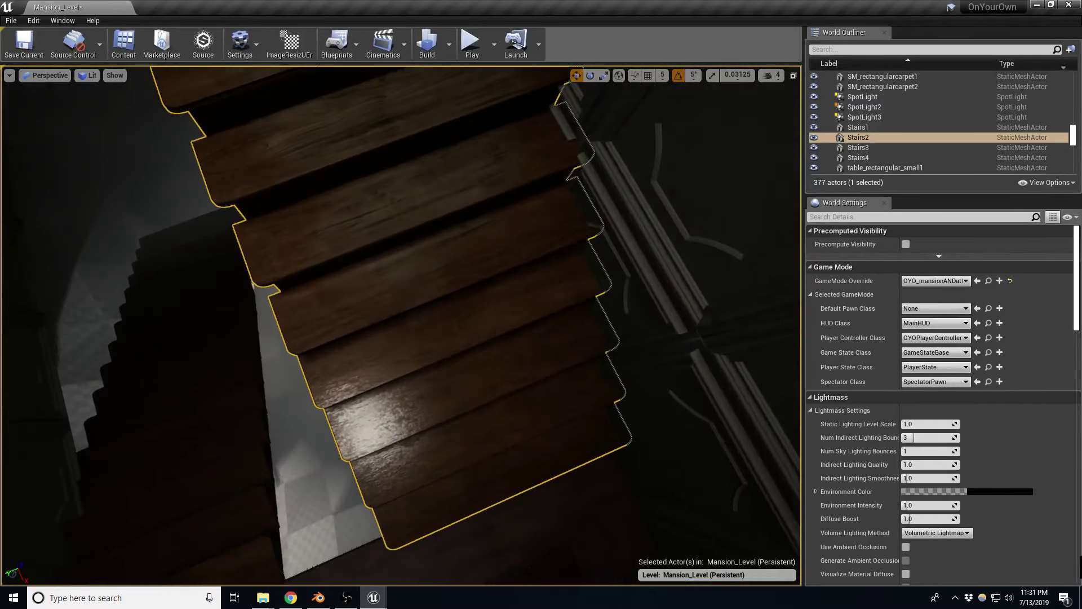
right_drag(488, 415, 488, 414)
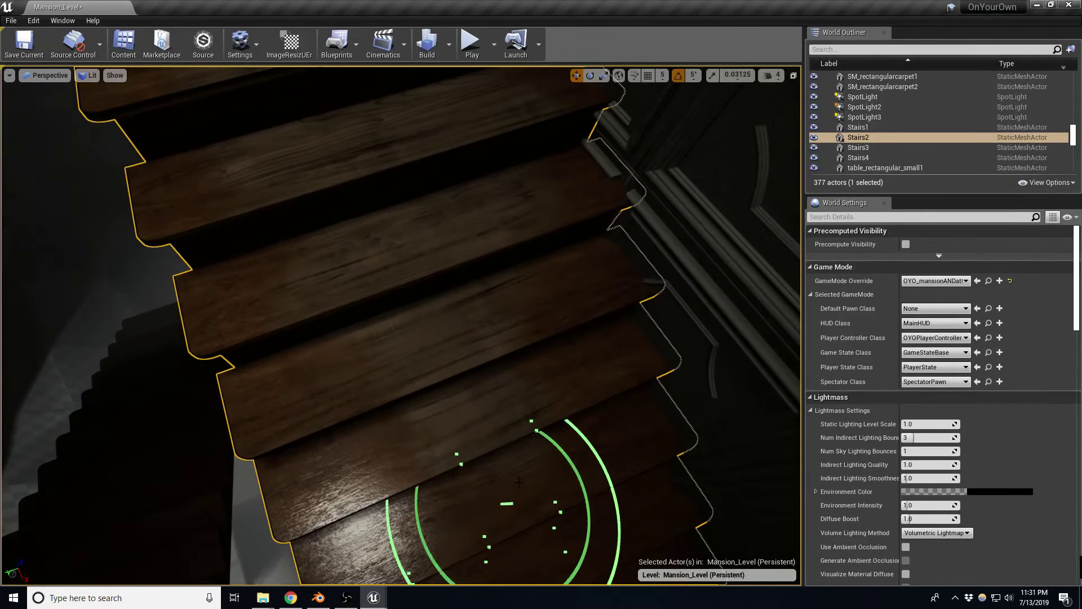
right_drag(564, 322, 564, 322)
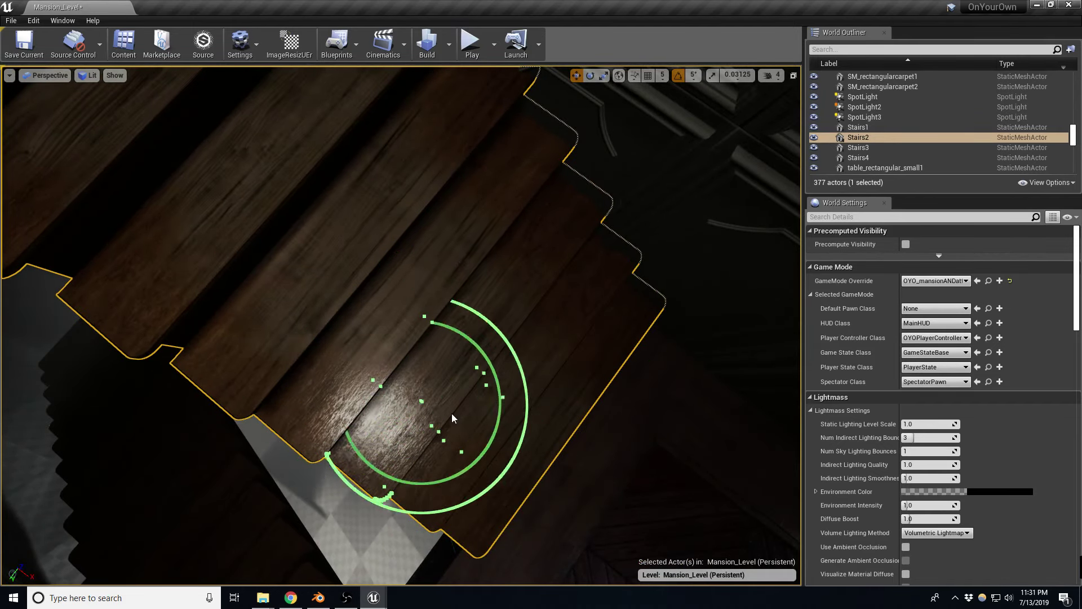
mouse_move(451, 414)
right_down()
mouse_move(491, 423)
mouse_move(507, 398)
right_up()
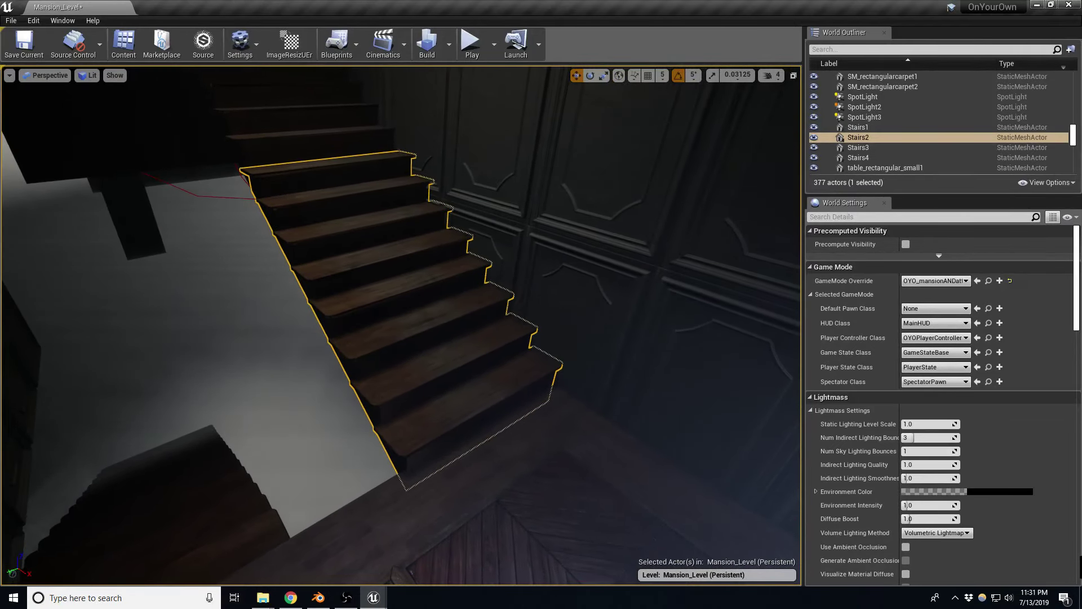
right_drag(503, 411, 507, 400)
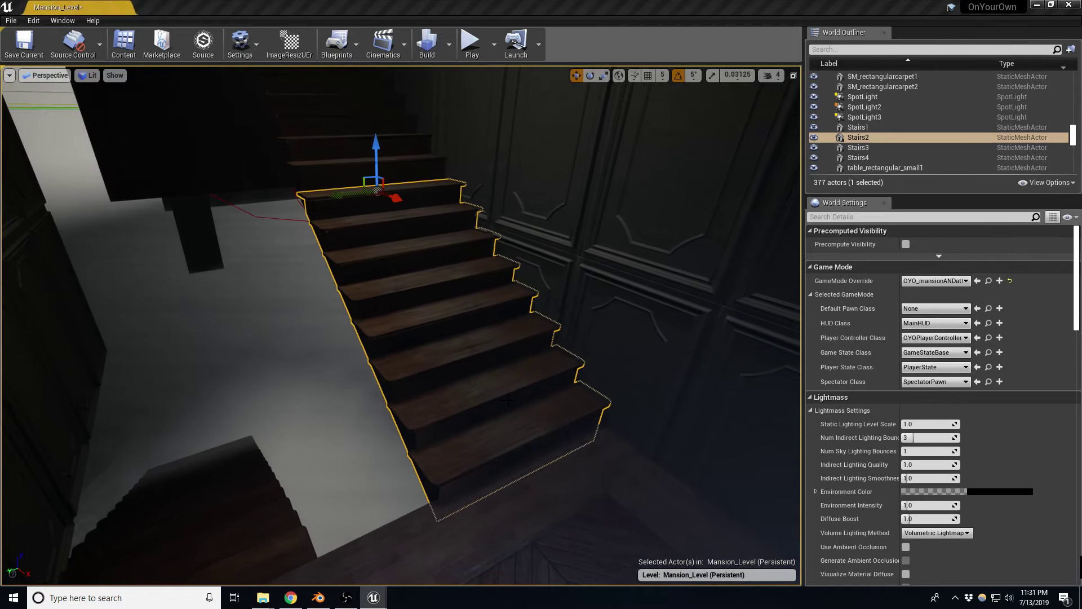
Save Mansion_Level, then play-test by walking toward the wooden staircase and stop.
key(ctrl+s)
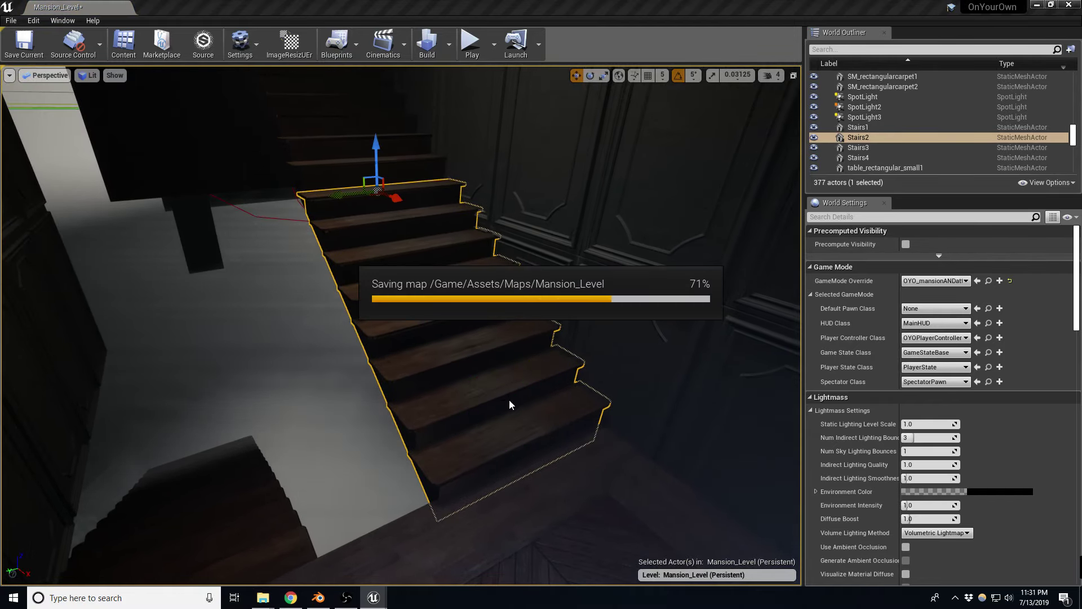
right_drag(531, 370, 531, 370)
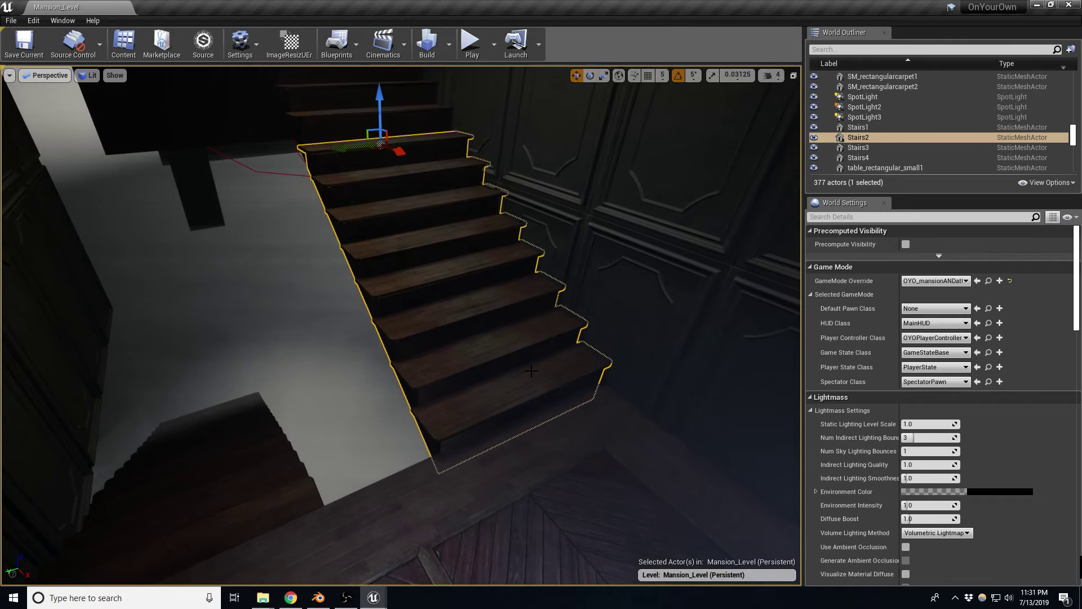
key(alt+p)
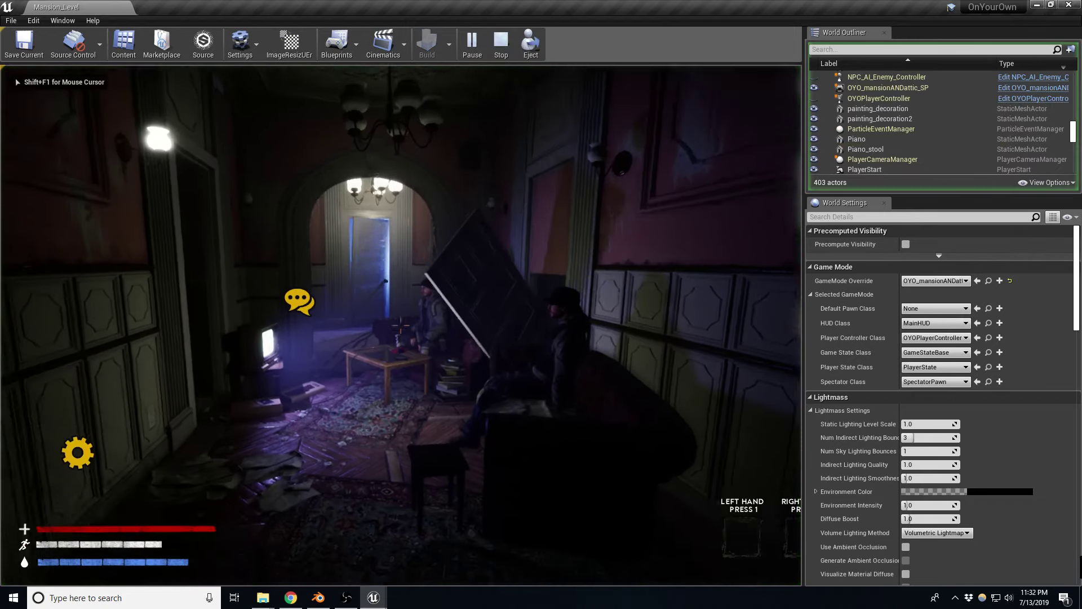
key(a)
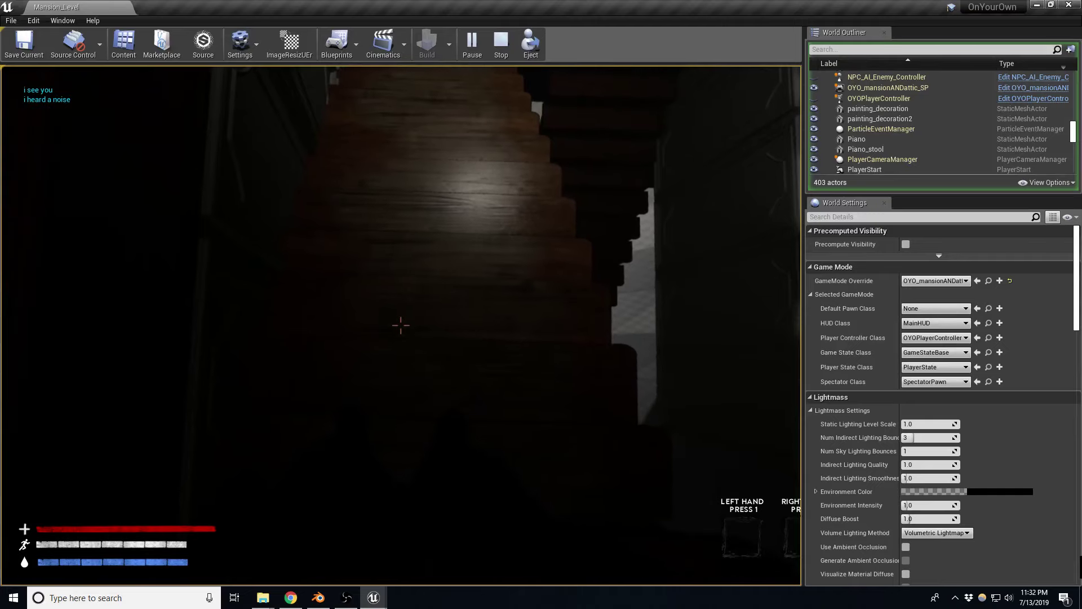
key(w)
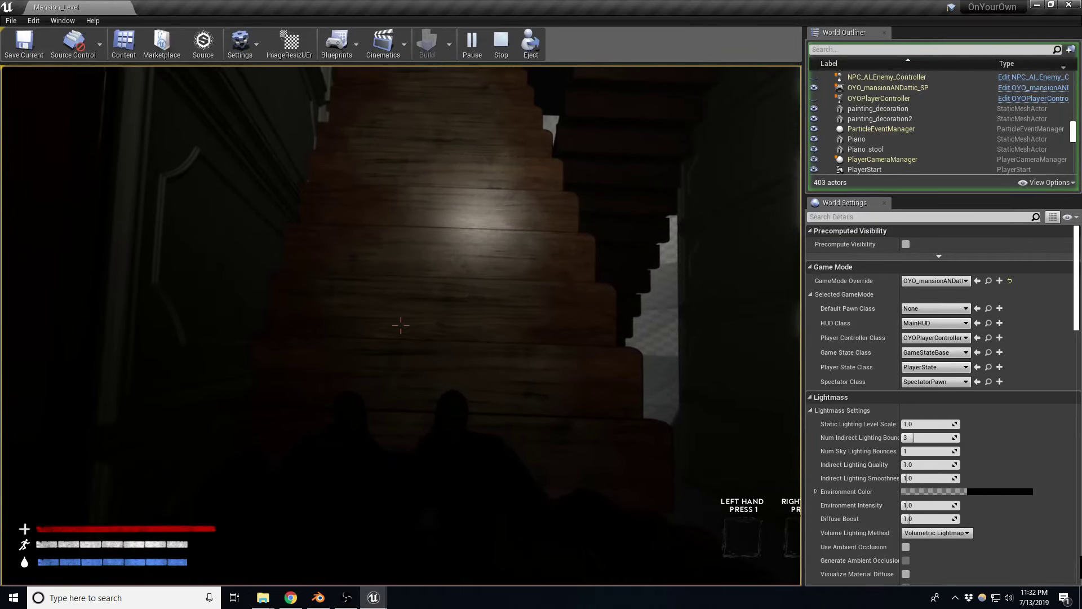
key(Escape)
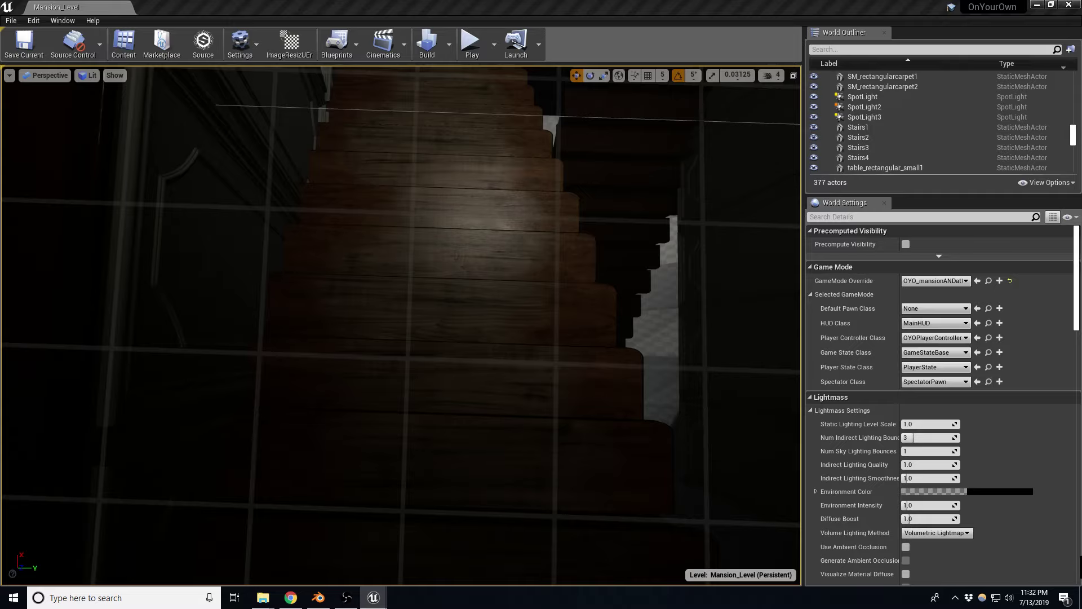
right_drag(653, 328, 733, 333)
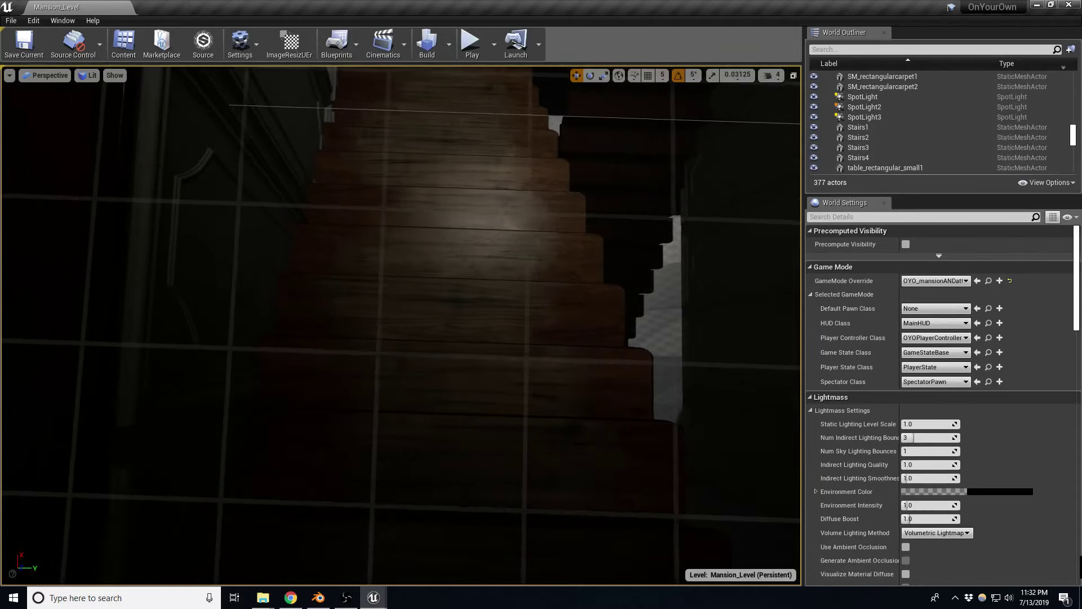
right_drag(460, 328, 460, 327)
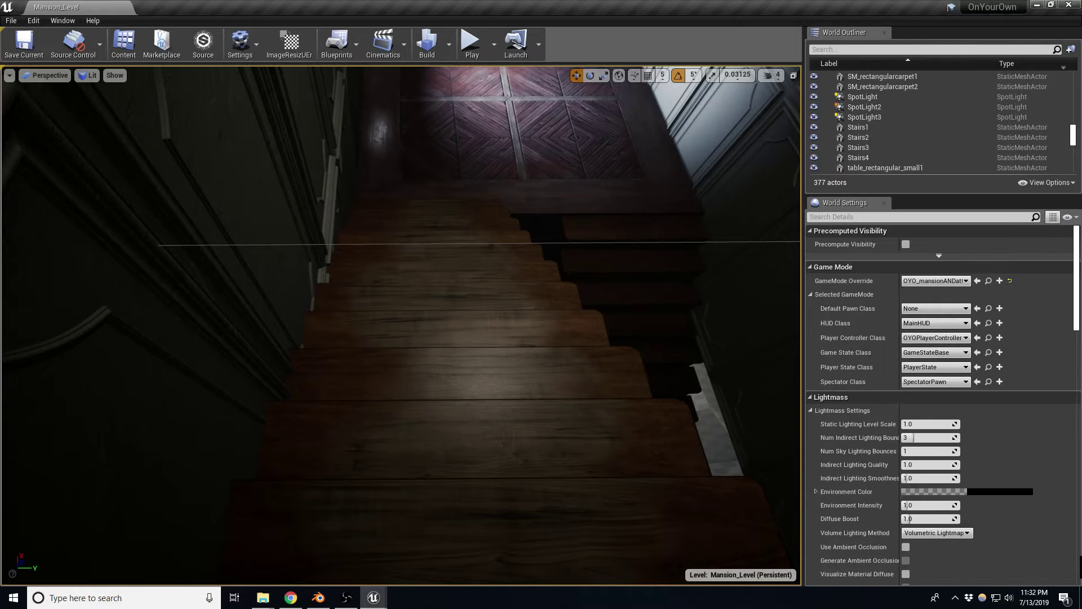
right_drag(460, 328, 460, 328)
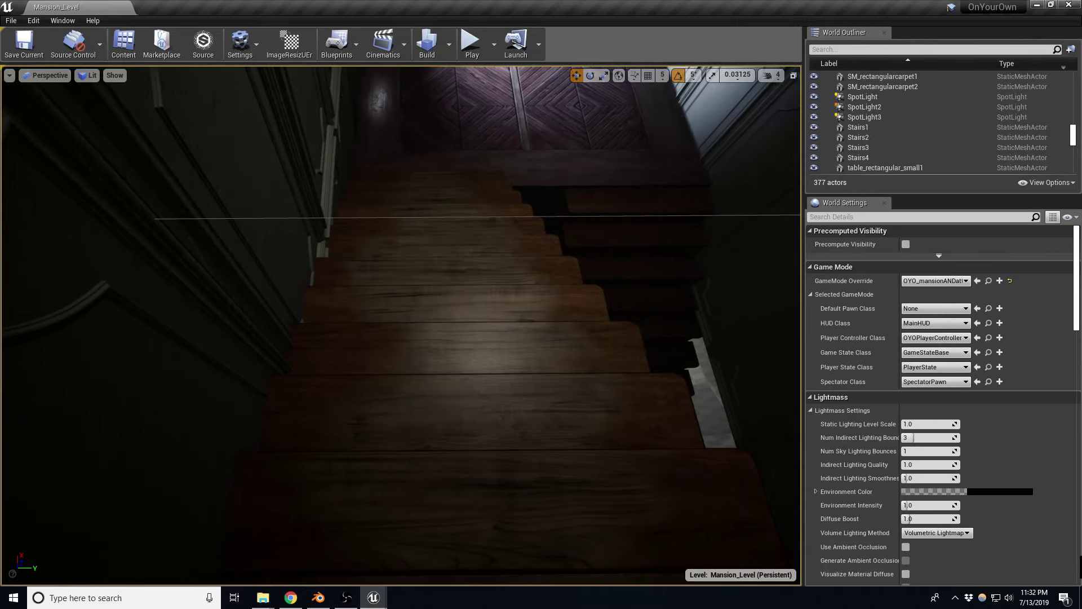
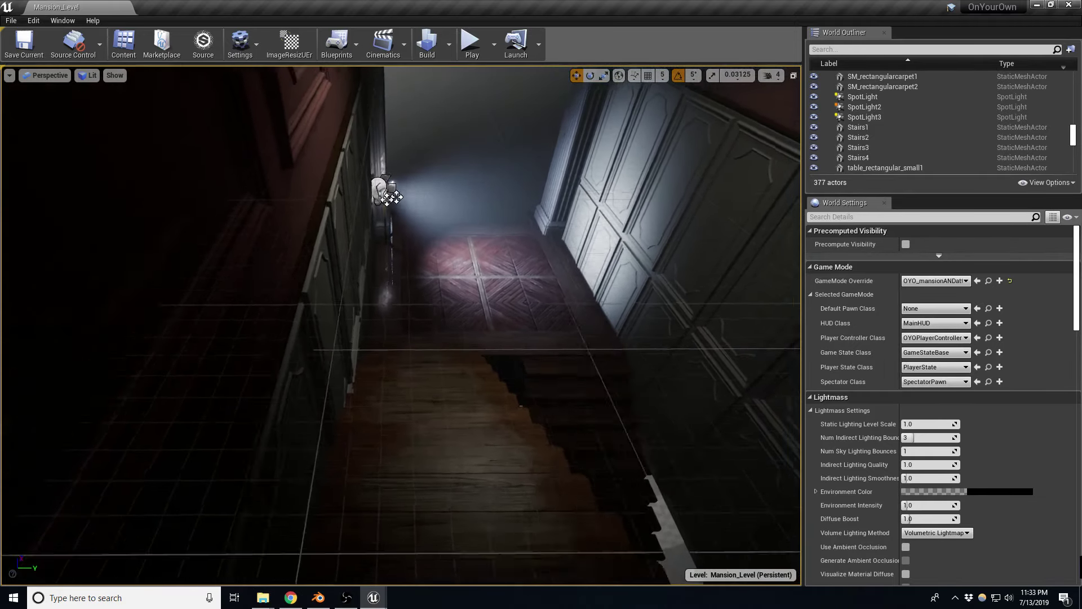
Playtest the lit hallway in a full-screen viewport with Alt+P, then stop with Esc.
key(F11)
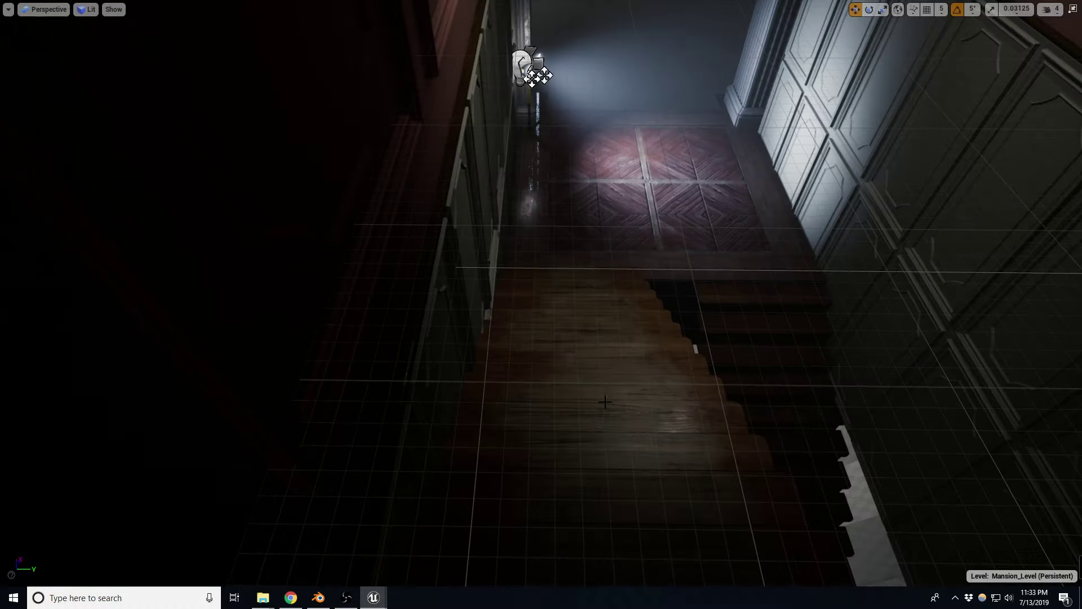
key(alt+p)
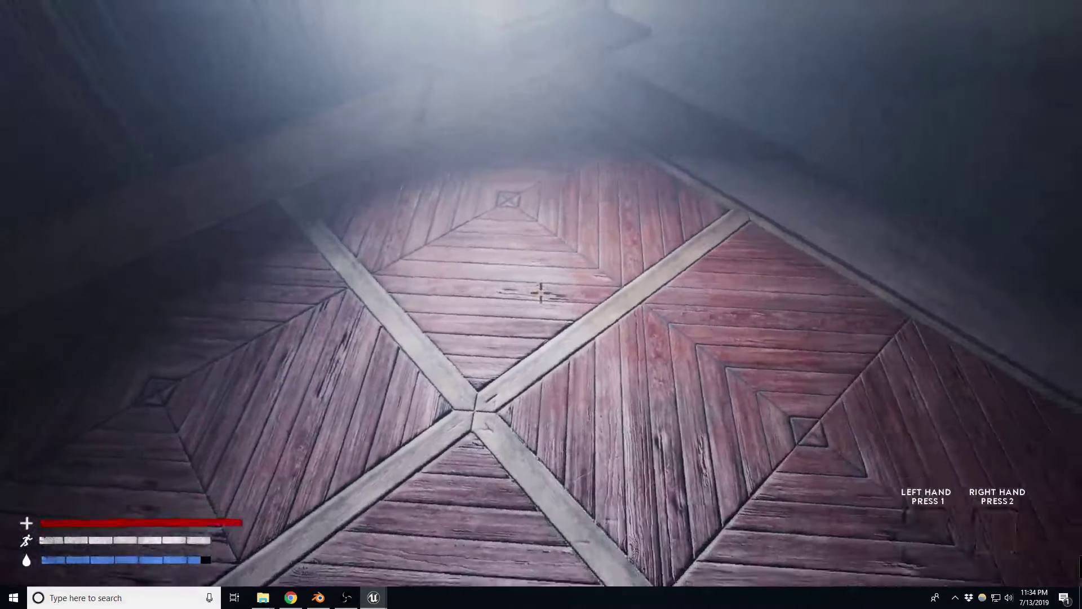
key(Escape)
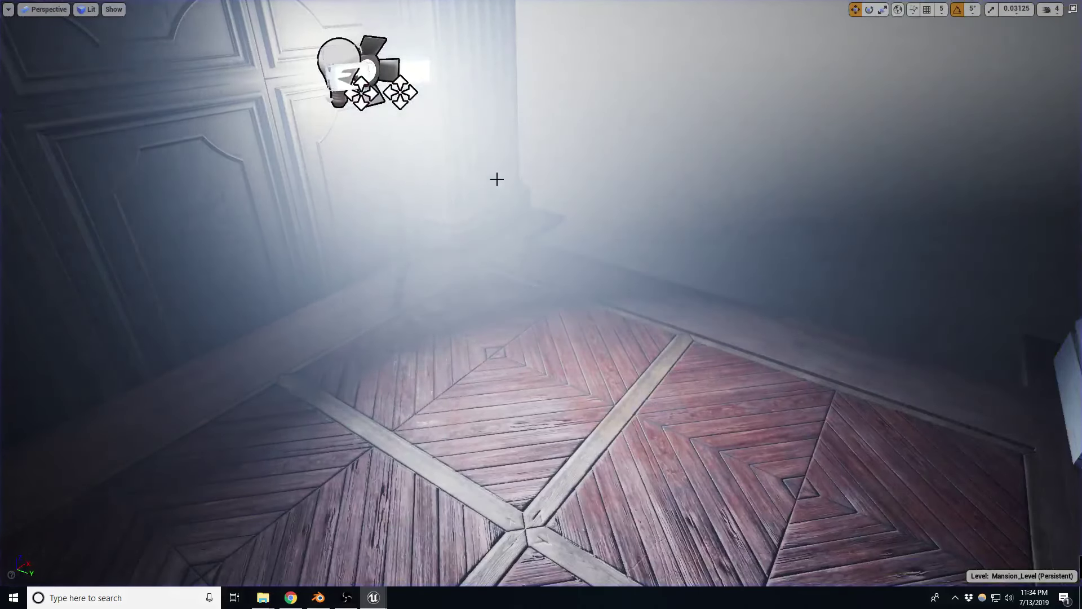
Select the floodlight and open the BP_Floodlight_02 Blueprint for editing.
click(459, 151)
key(F11)
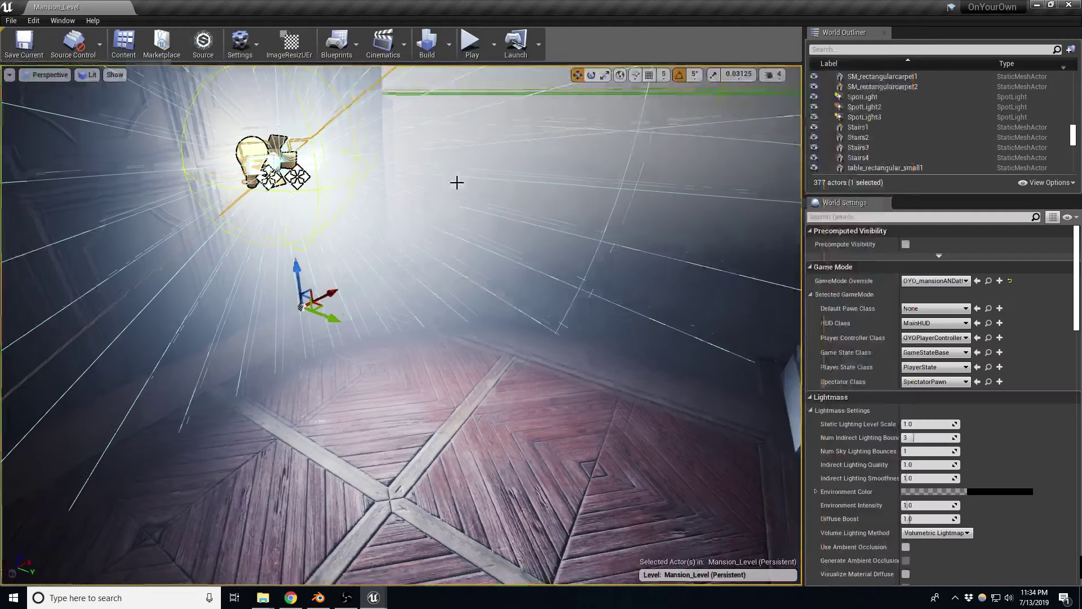
scroll(991, 154, up, 10)
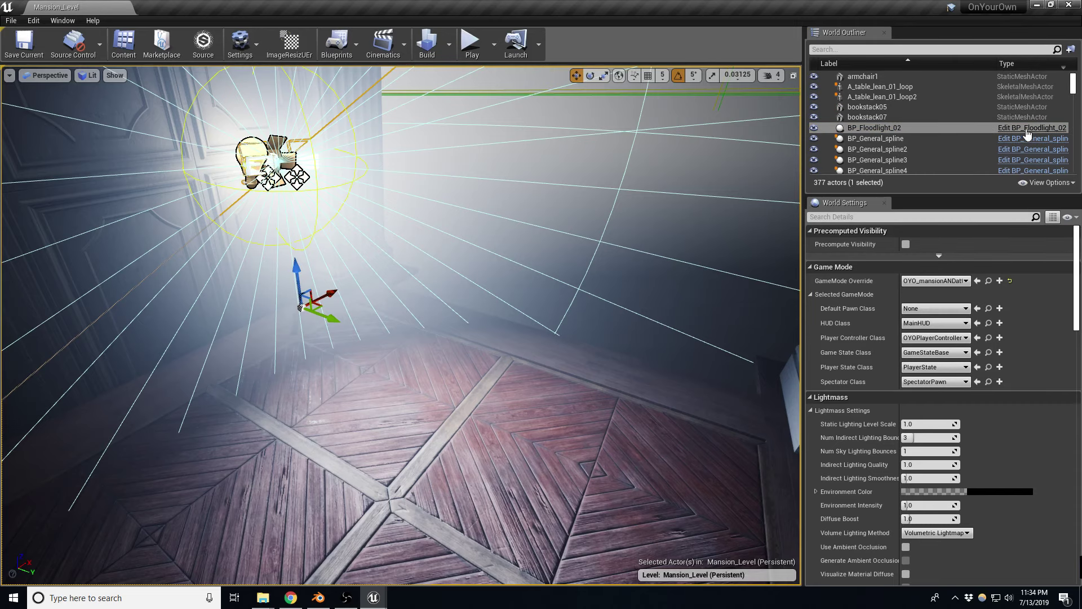
click(1027, 130)
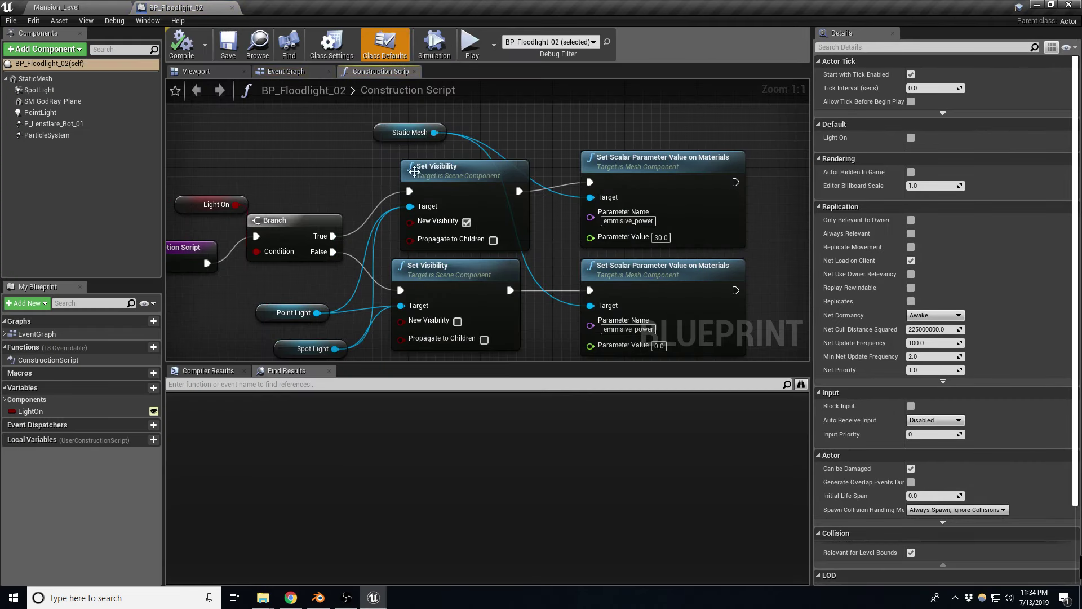
right_drag(281, 163, 384, 174)
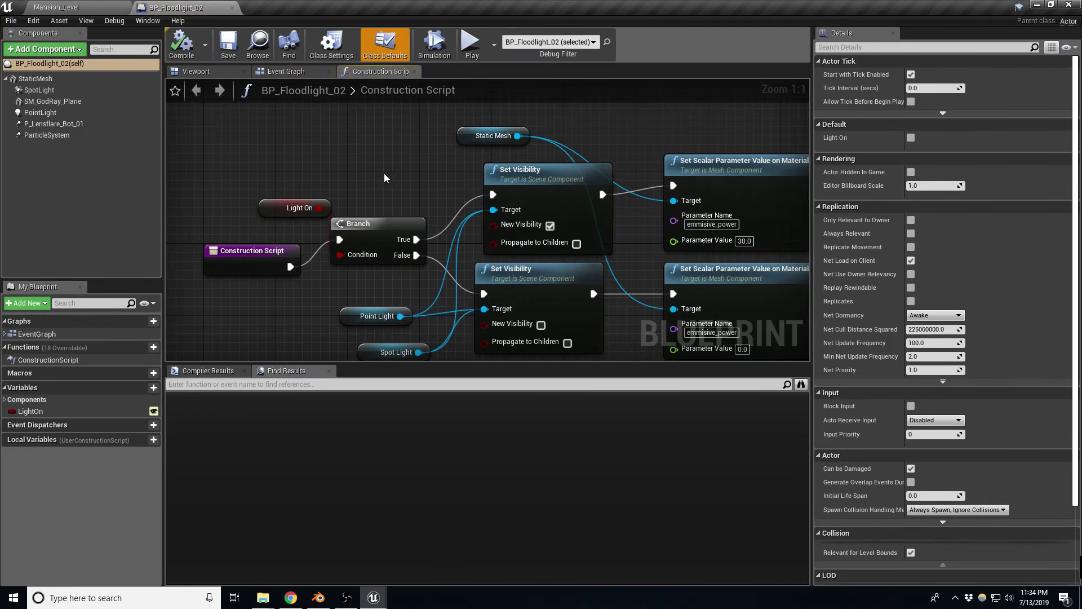
scroll(384, 174, down, 3)
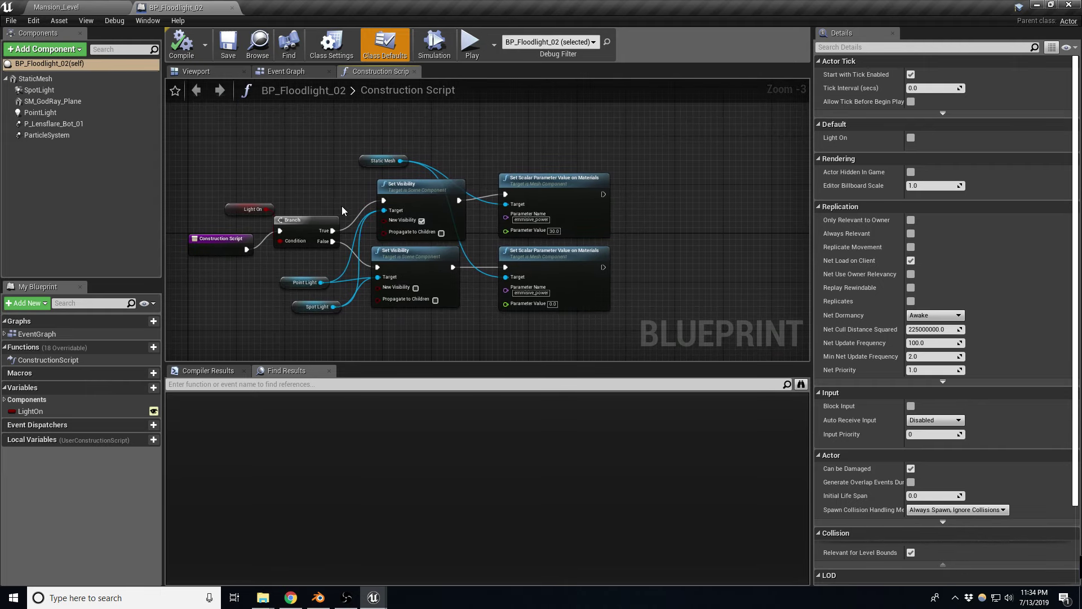
Set the PointLight component's Intensity to 10, then view the SpotLight component's properties.
click(49, 115)
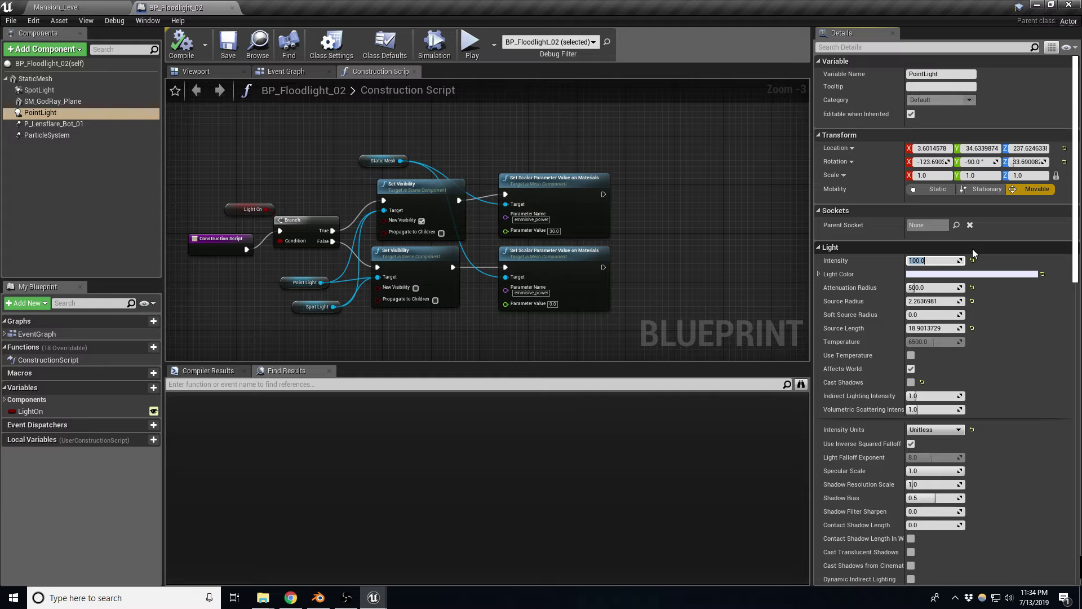
text(10)
key(Return)
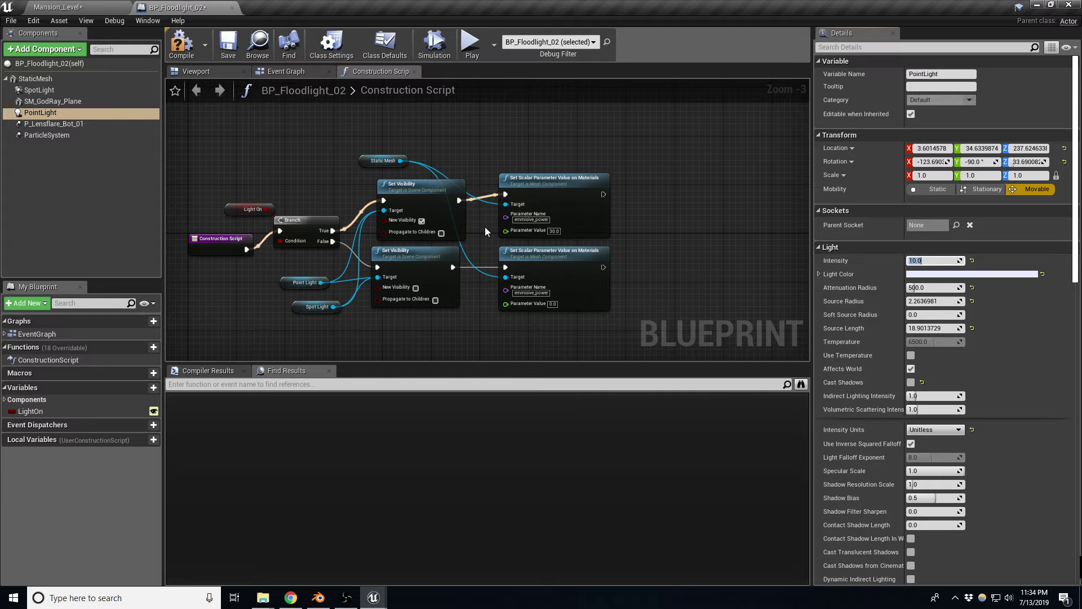
click(53, 90)
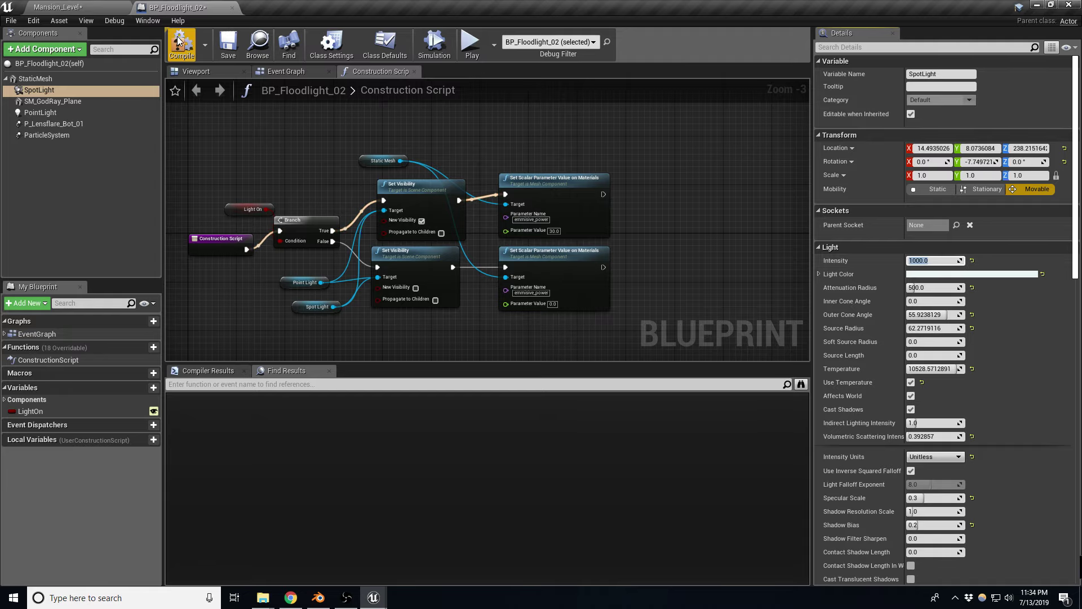
Back in Mansion_Level, turn the view toward the wall and doorframe and start Play-In-Editor.
click(68, 5)
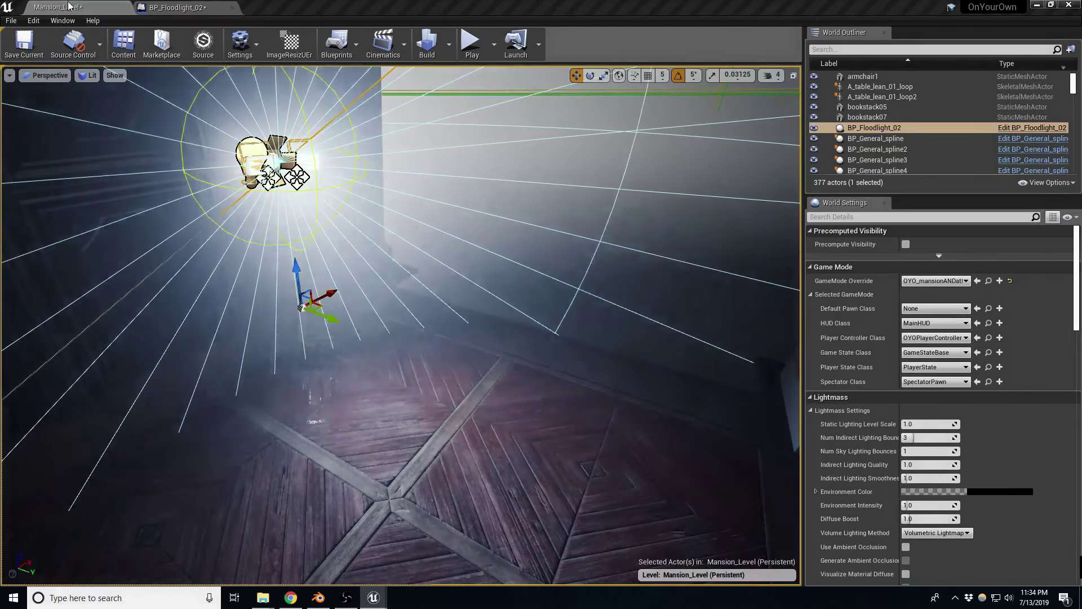
mouse_move(470, 237)
right_down()
mouse_move(598, 248)
mouse_move(394, 260)
mouse_move(406, 248)
right_up()
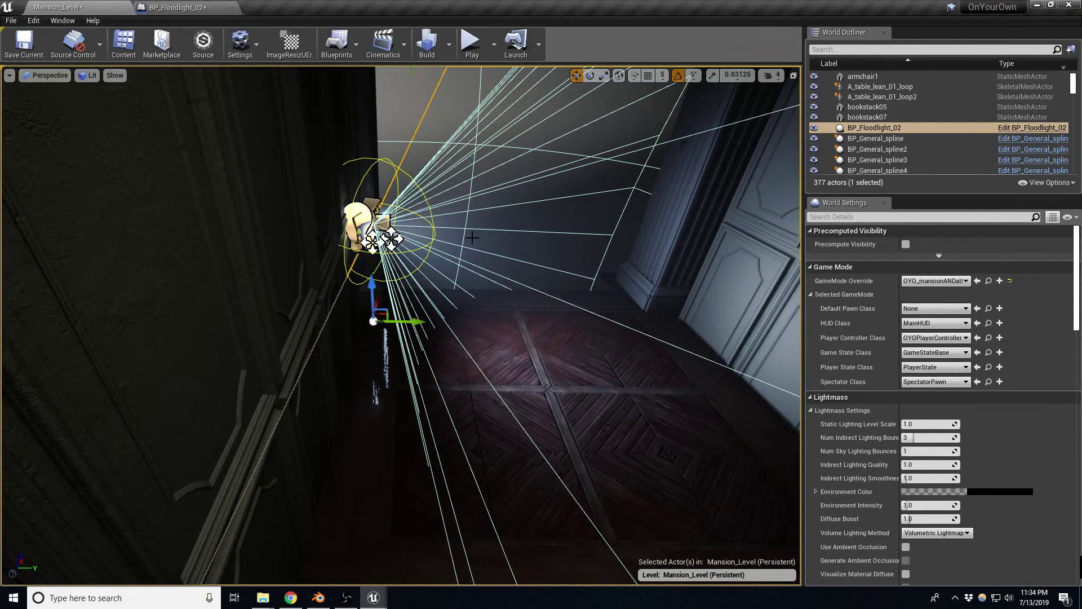
click(472, 43)
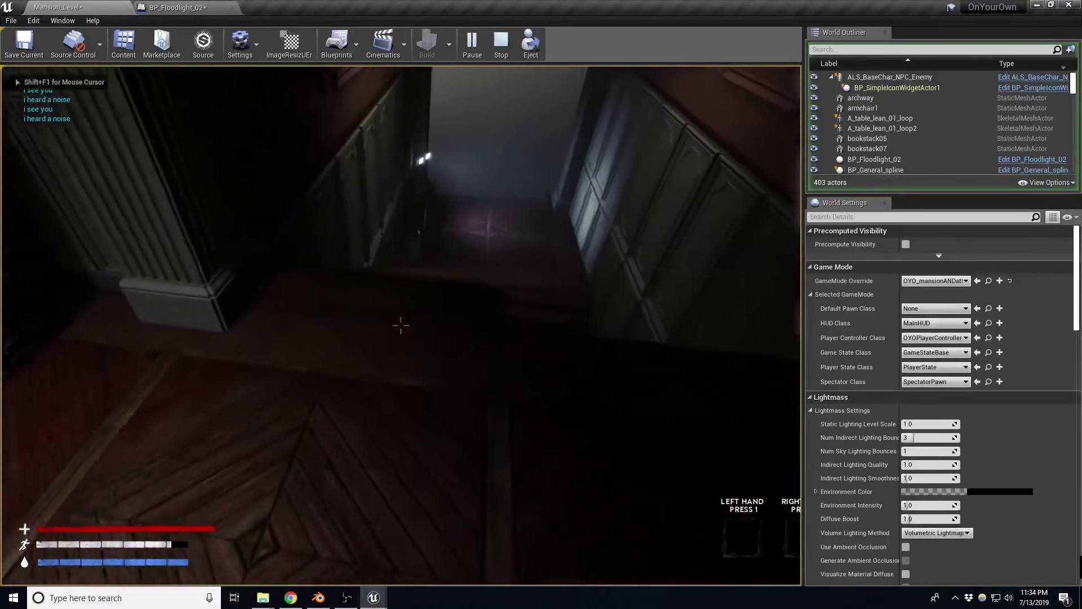
Walk down the staircase onto the landing and pick up the pistol from the table.
key(w)
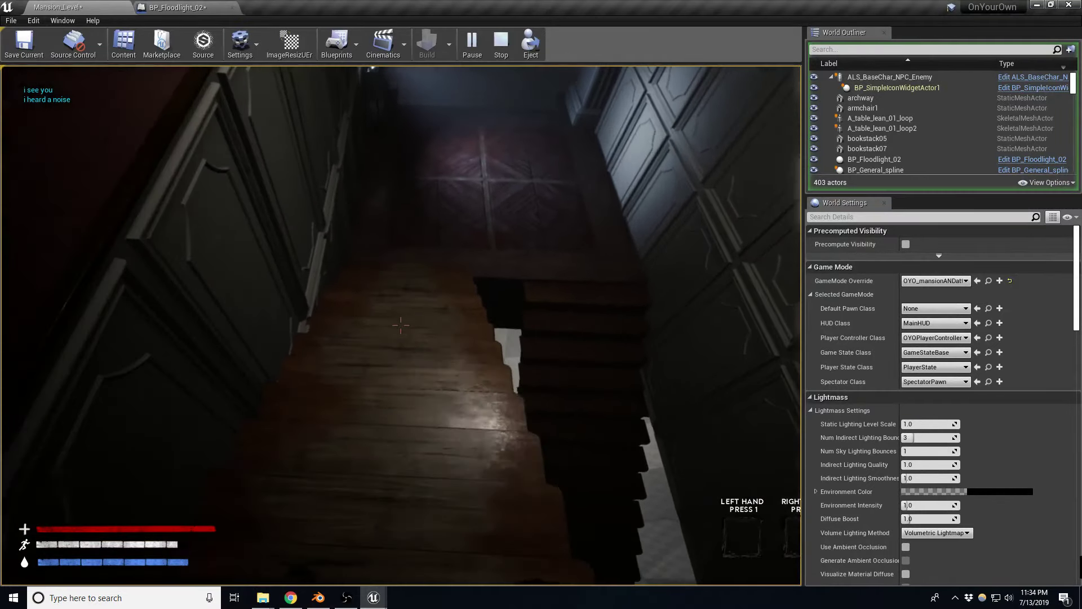
key(w)
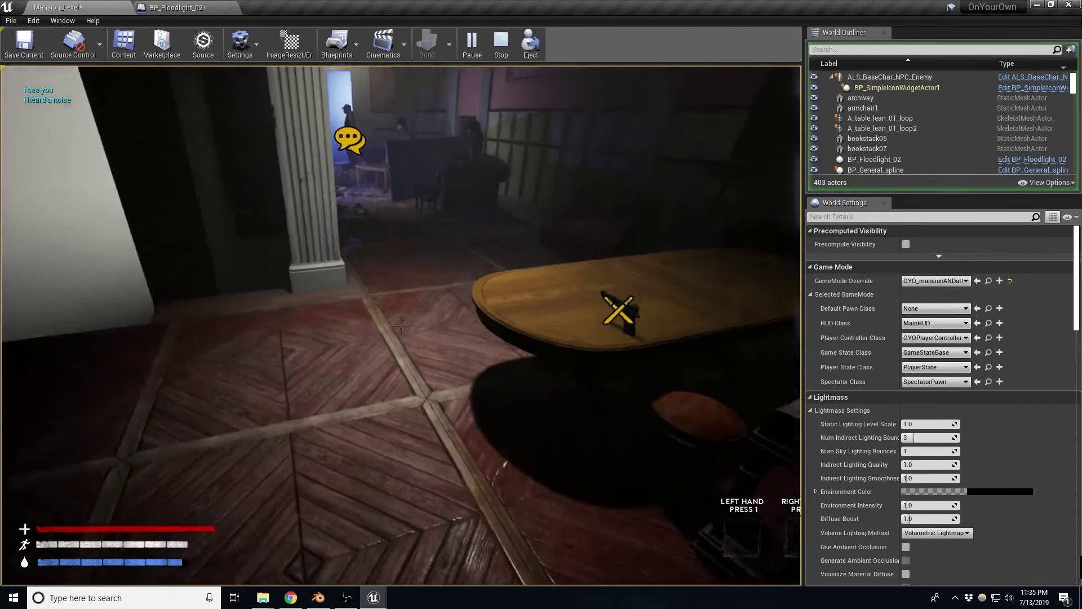
key(e)
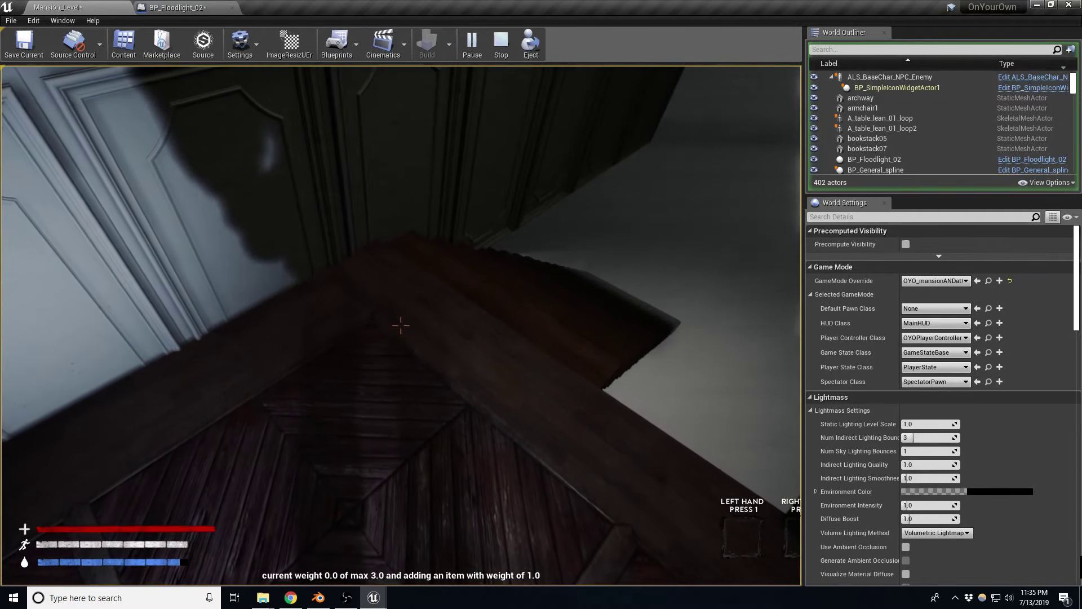
Check the inventory, return to the full-screen game, and equip the pistol with key 2.
key(i)
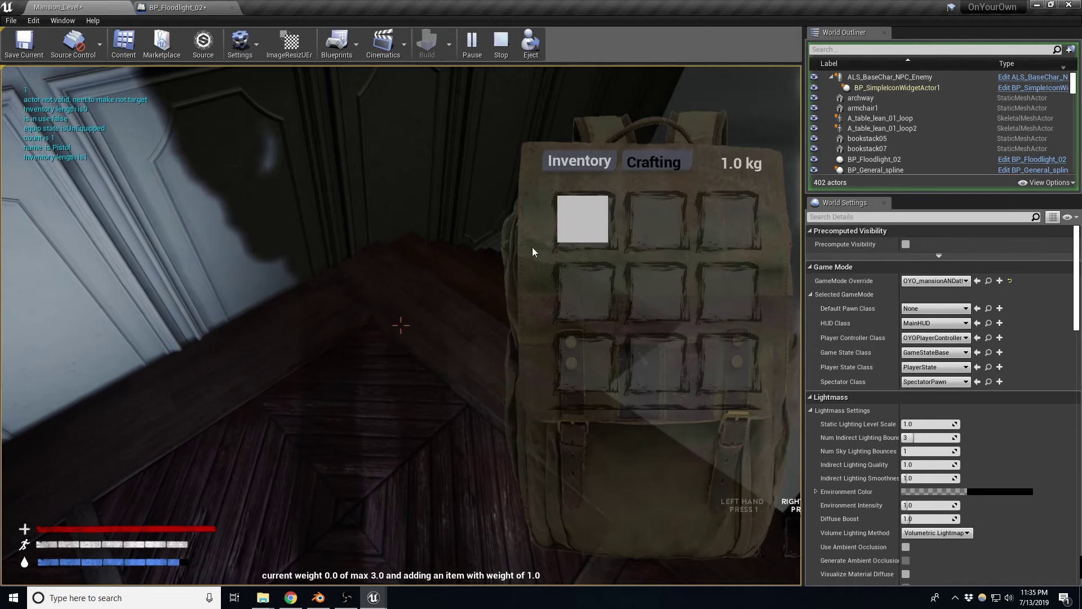
click(599, 327)
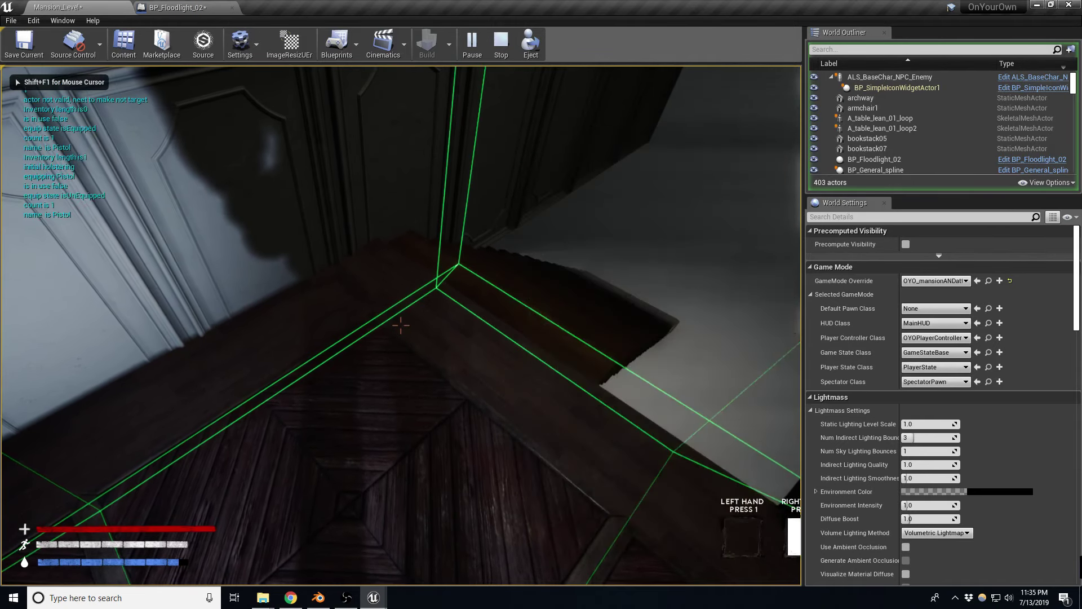
key(shift+F1)
key(F11)
key(2)
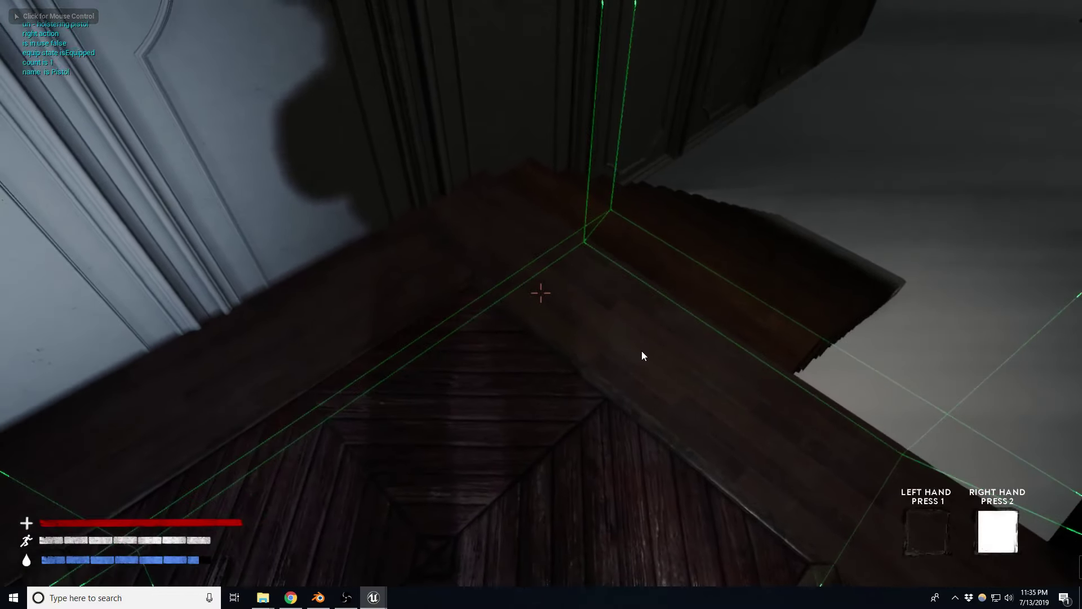
Resume the game and fire the pistol at the panelled wall.
click(541, 293)
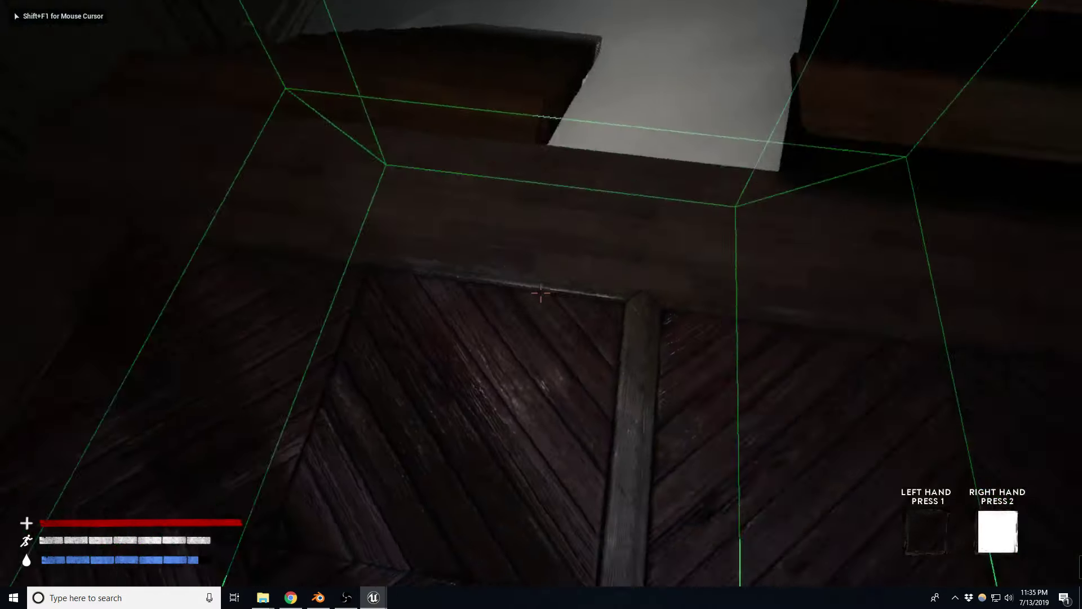
key(w)
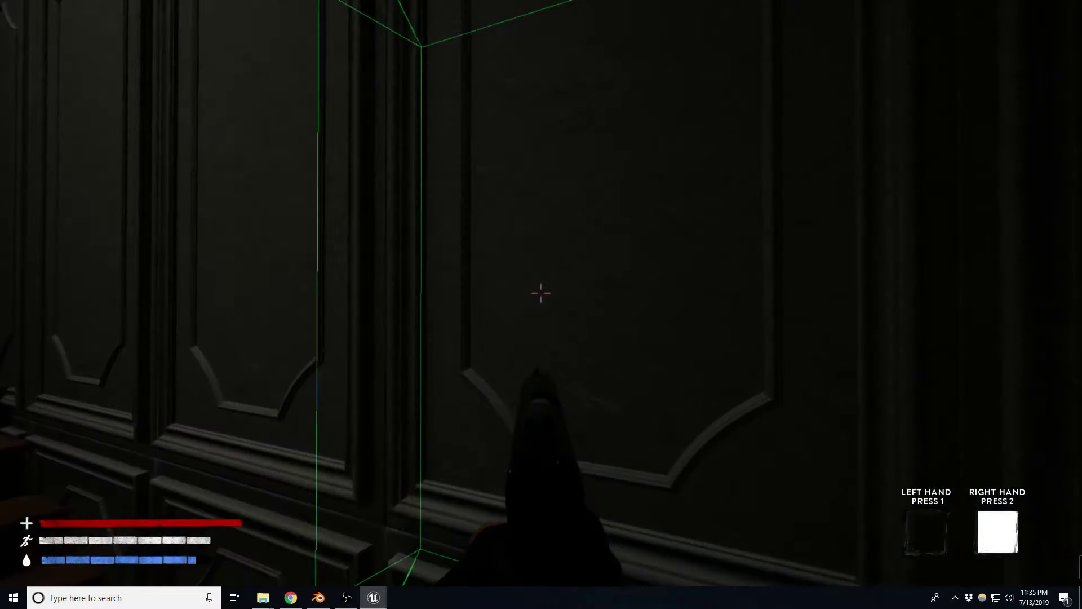
click(541, 292)
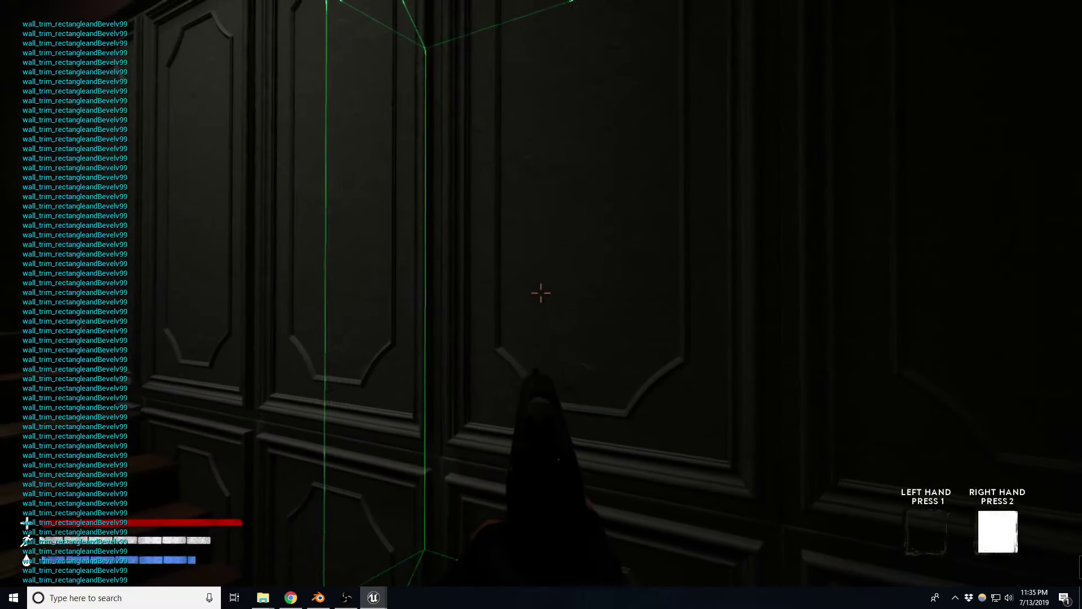
mouse_move(541, 293)
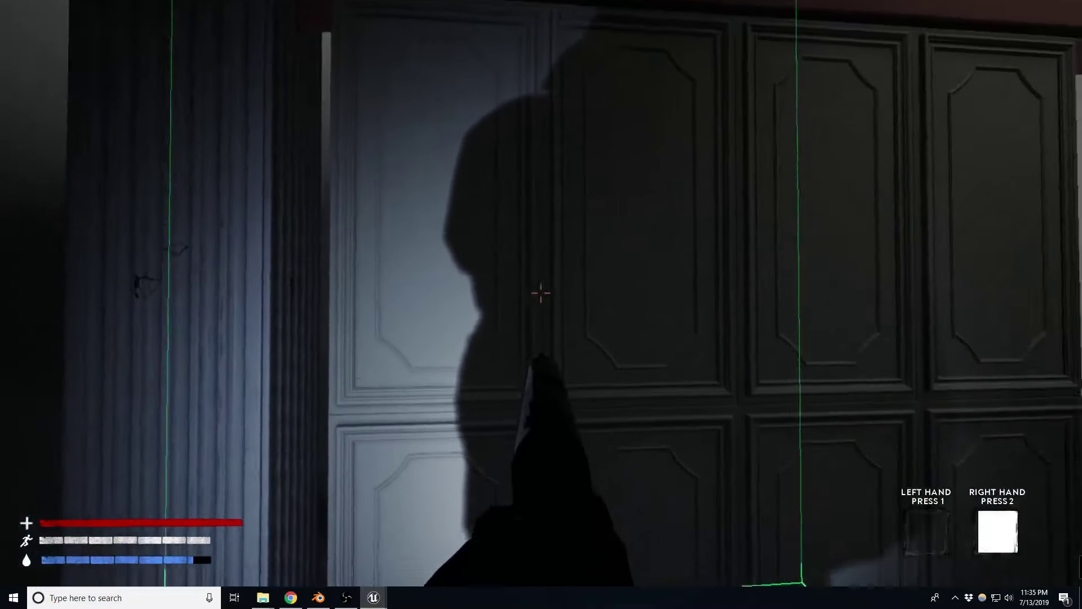
Walk up the stairs and along the hallway to the blue-lit doorway.
key(w)
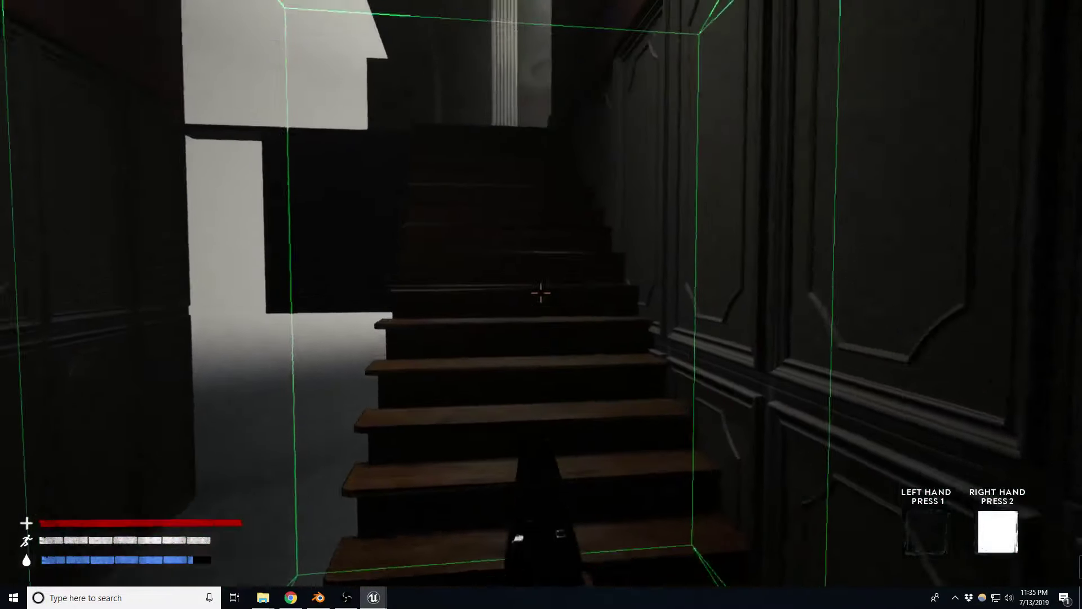
key(w)
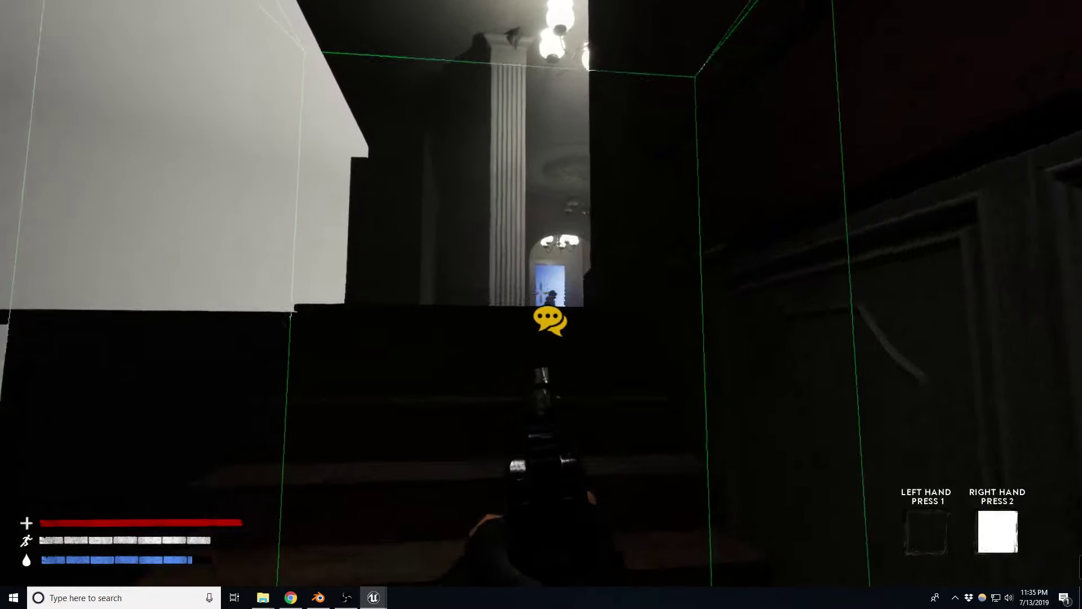
key(w)
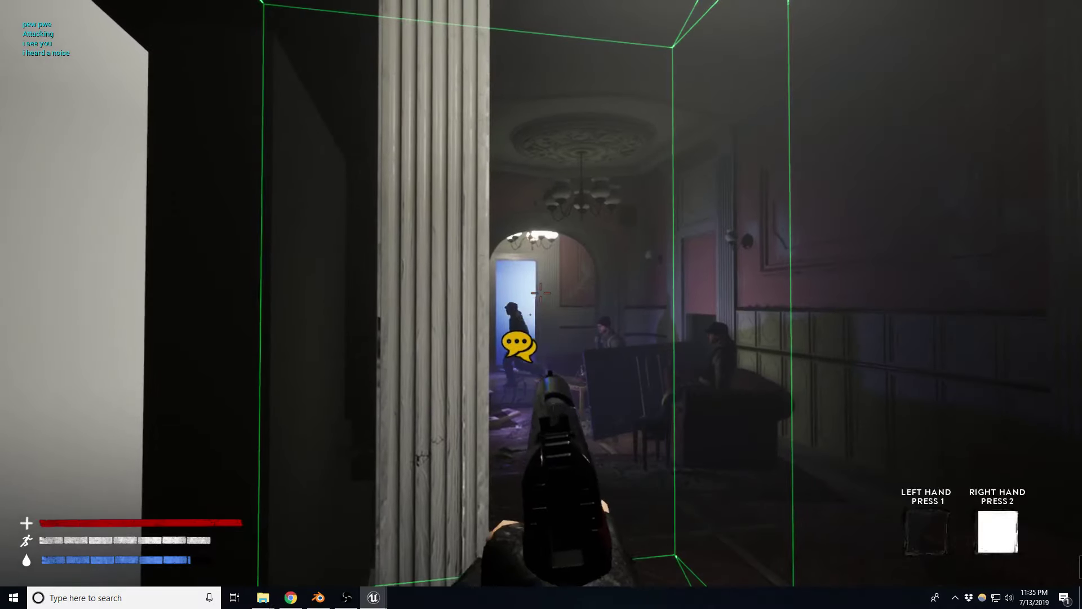
key(w)
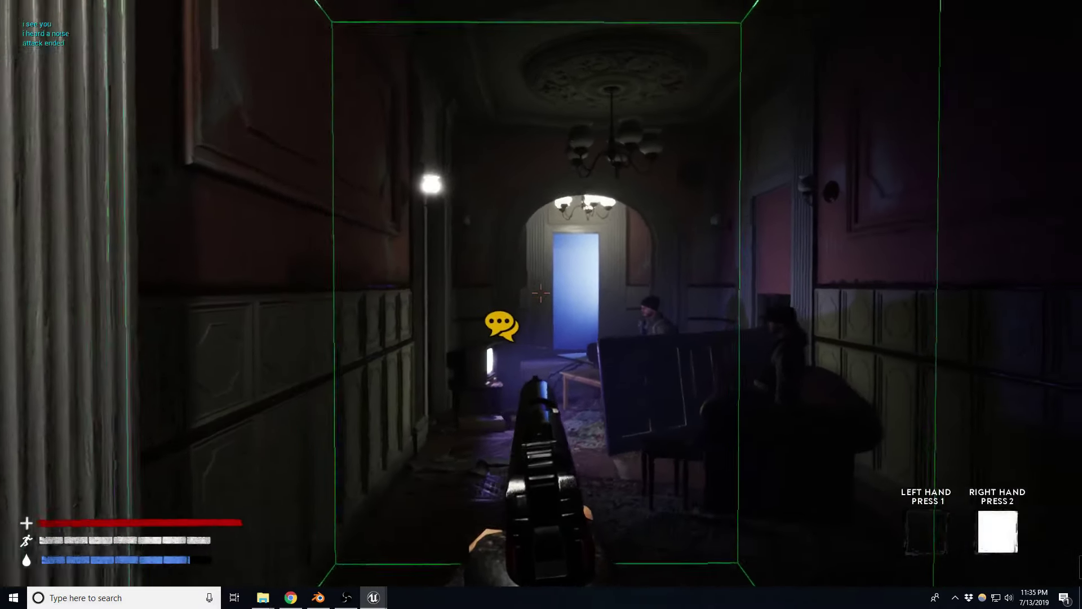
key(w)
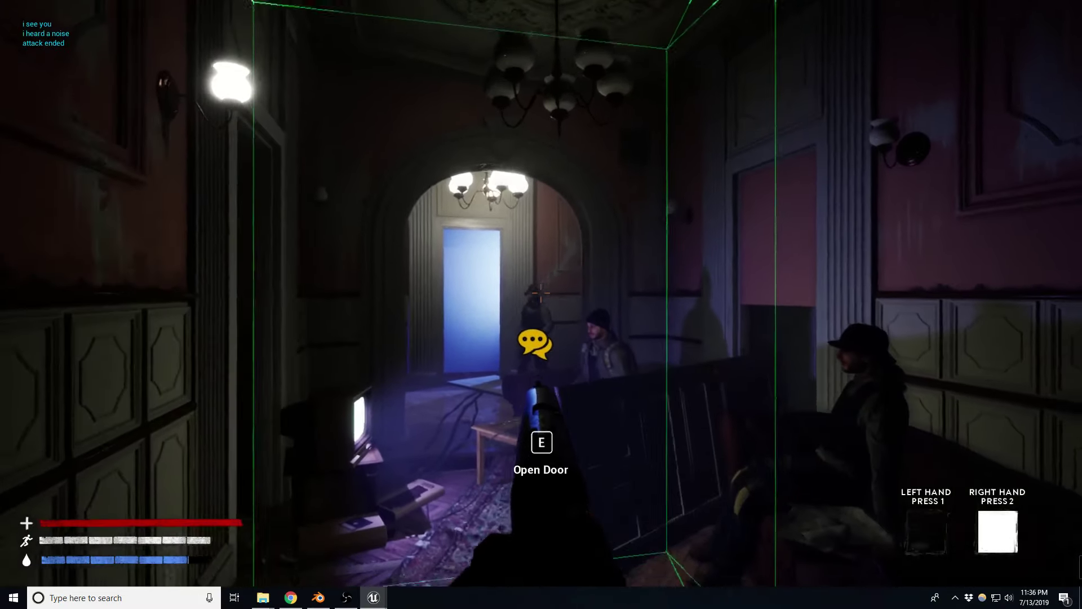
key(w)
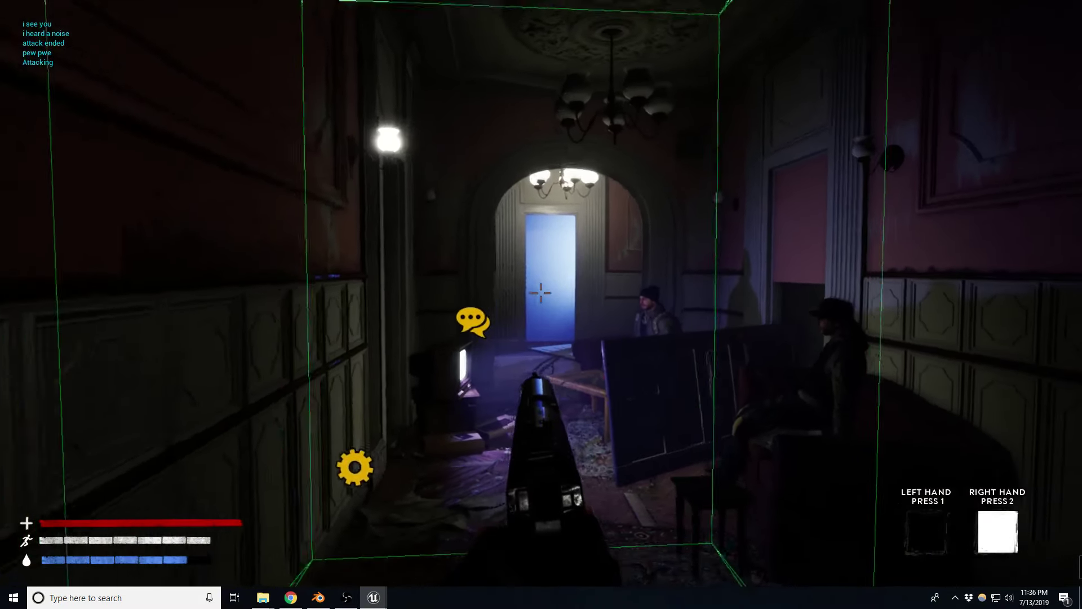
key(w)
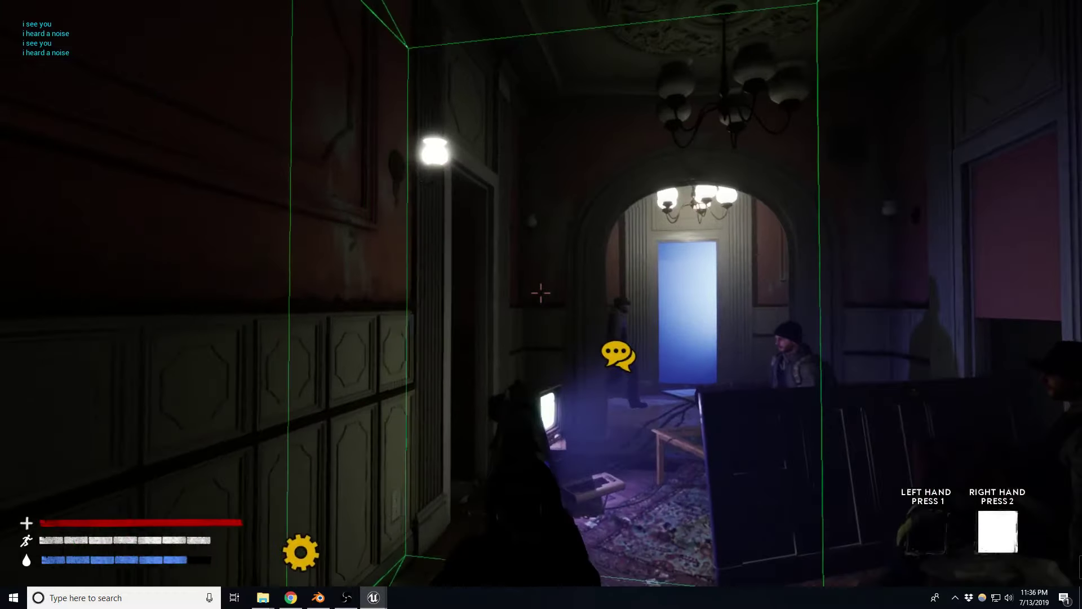
key(w)
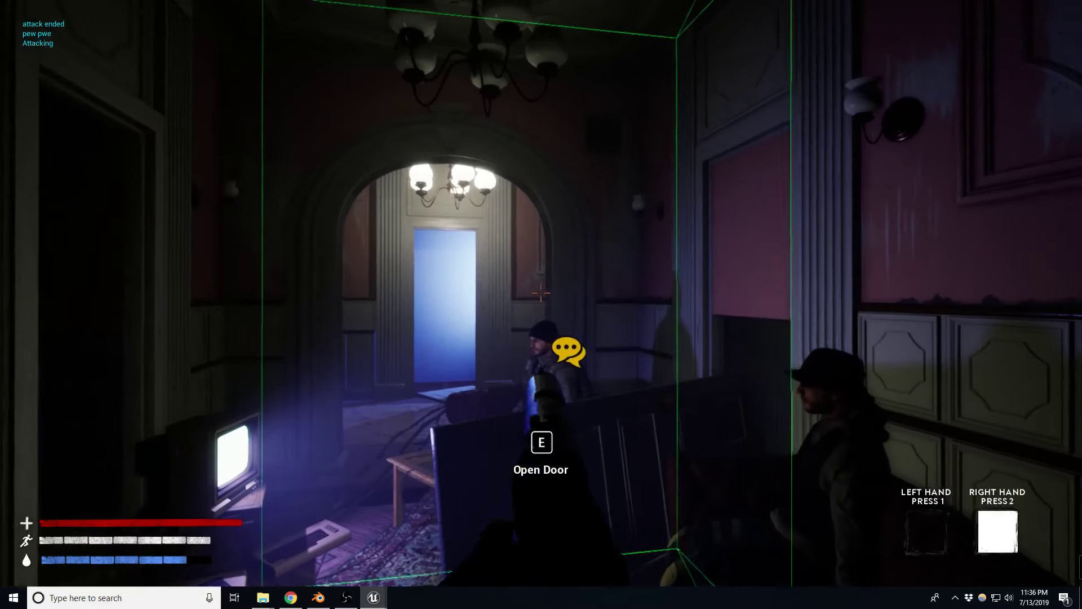
Shoot and kill the NPC standing in the doorway.
key(s)
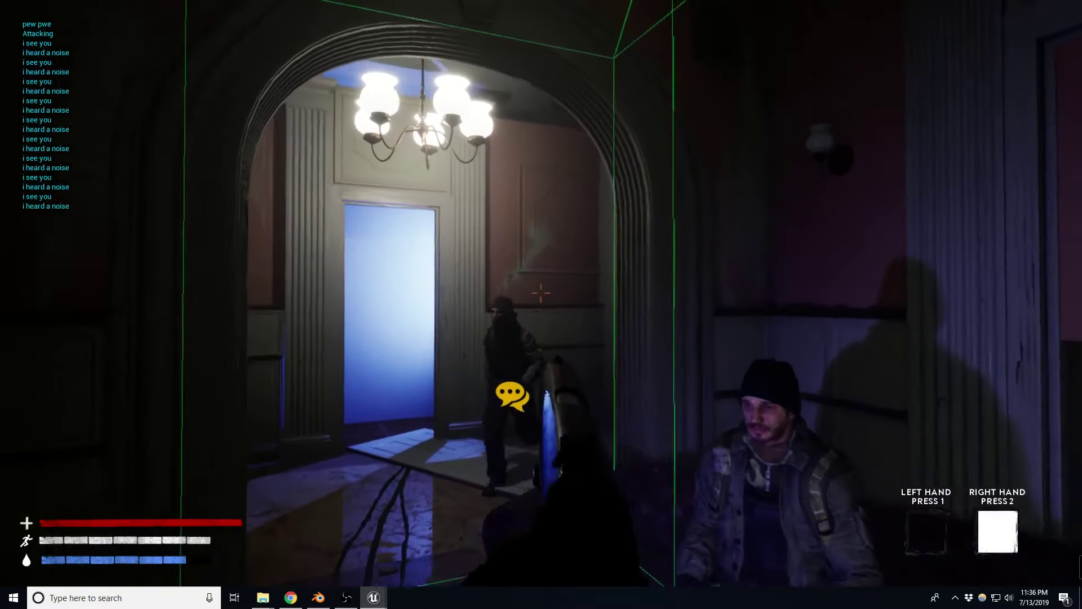
click(542, 293)
click(541, 292)
key(w)
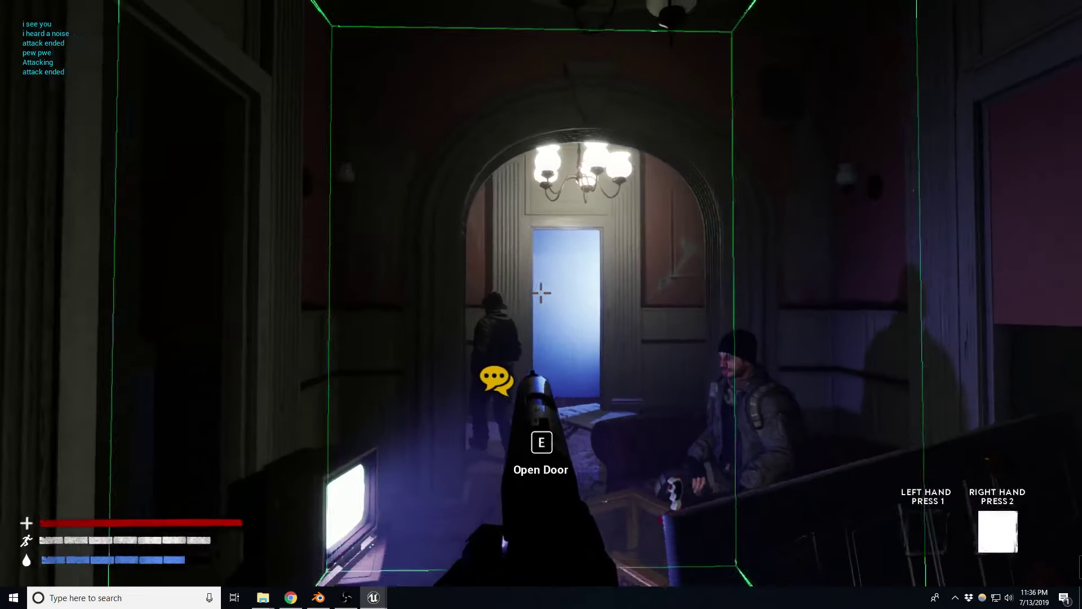
key(w)
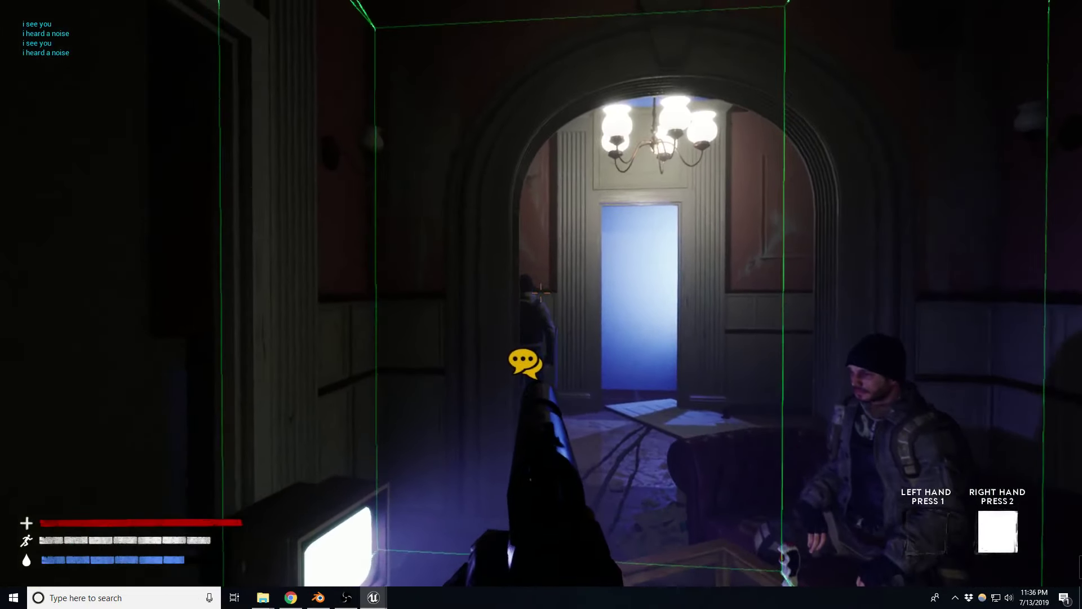
click(542, 293)
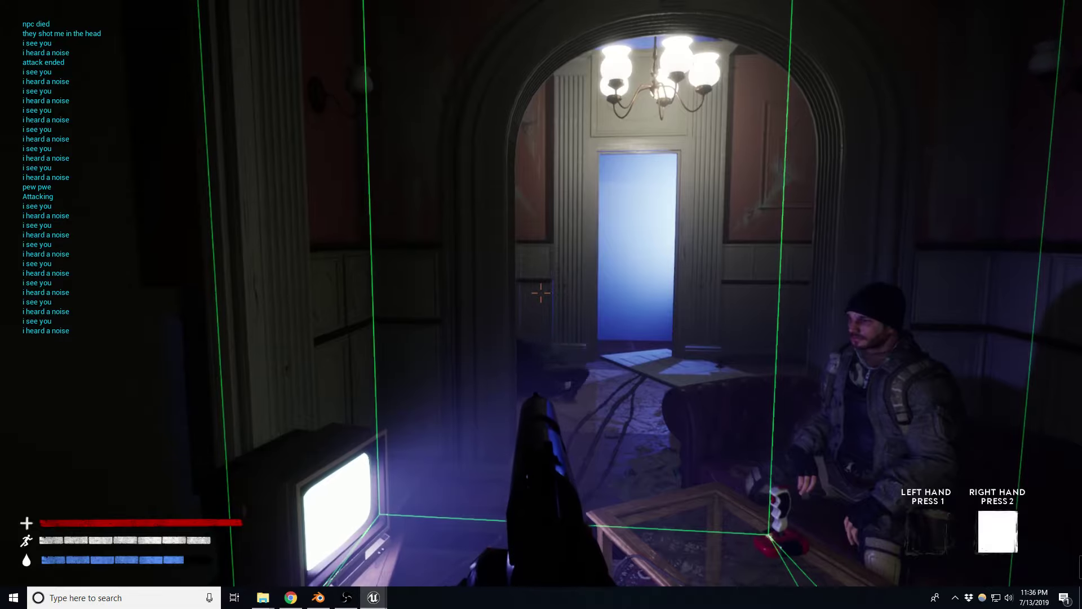
Enter the TV room, holster the pistol, walk to the piano table, then end the playtest.
key(w)
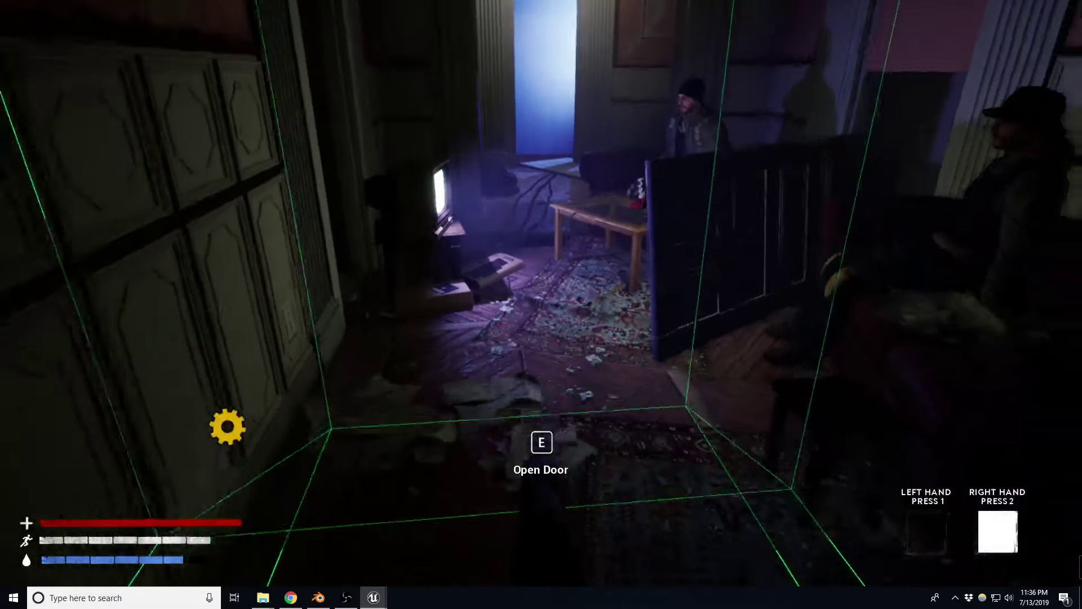
key(s)
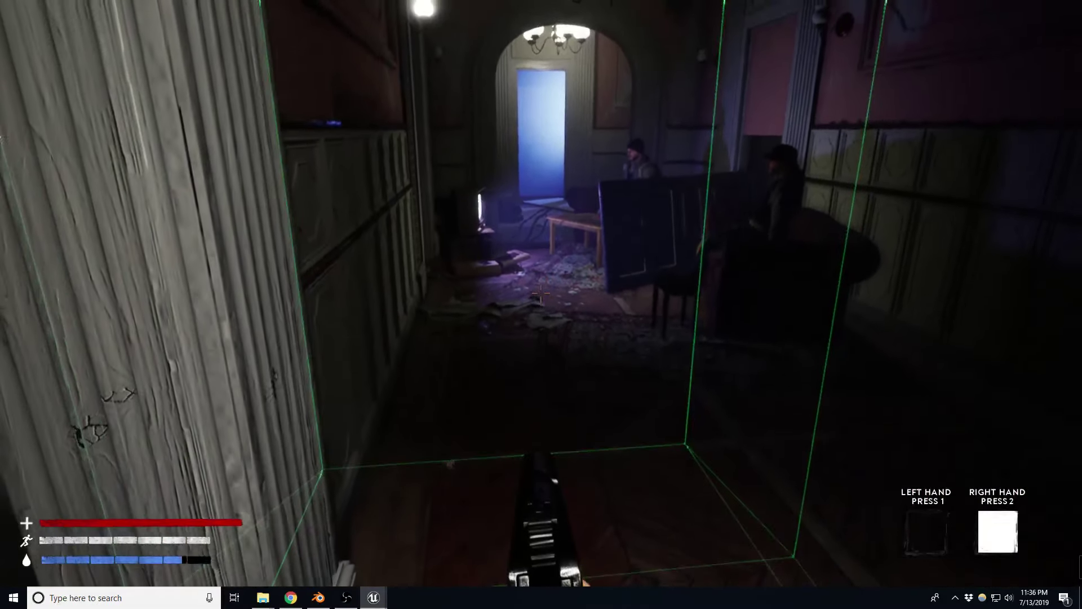
key(2)
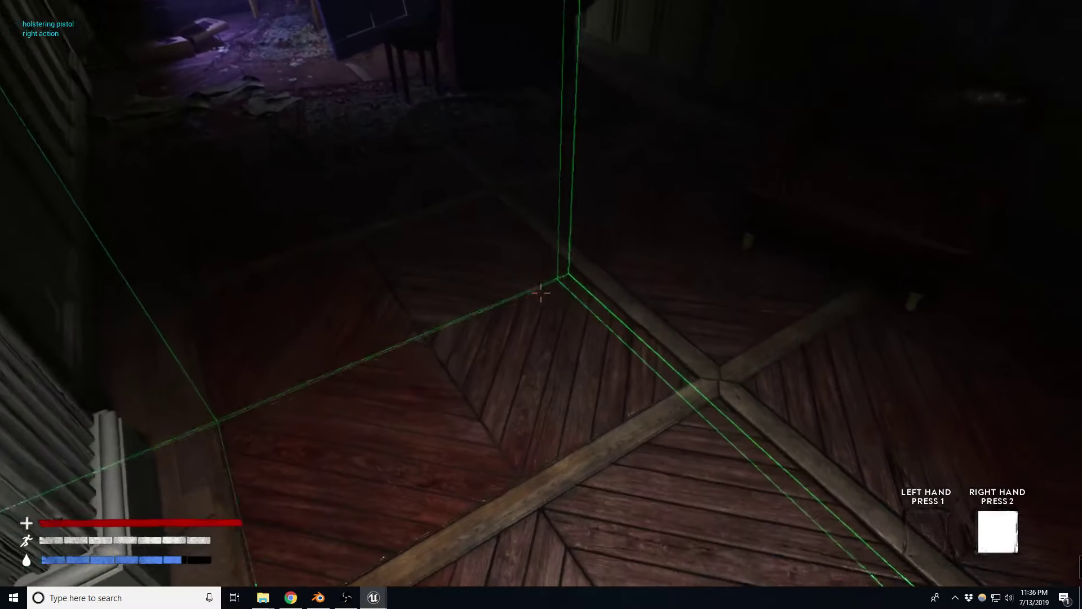
key(w)
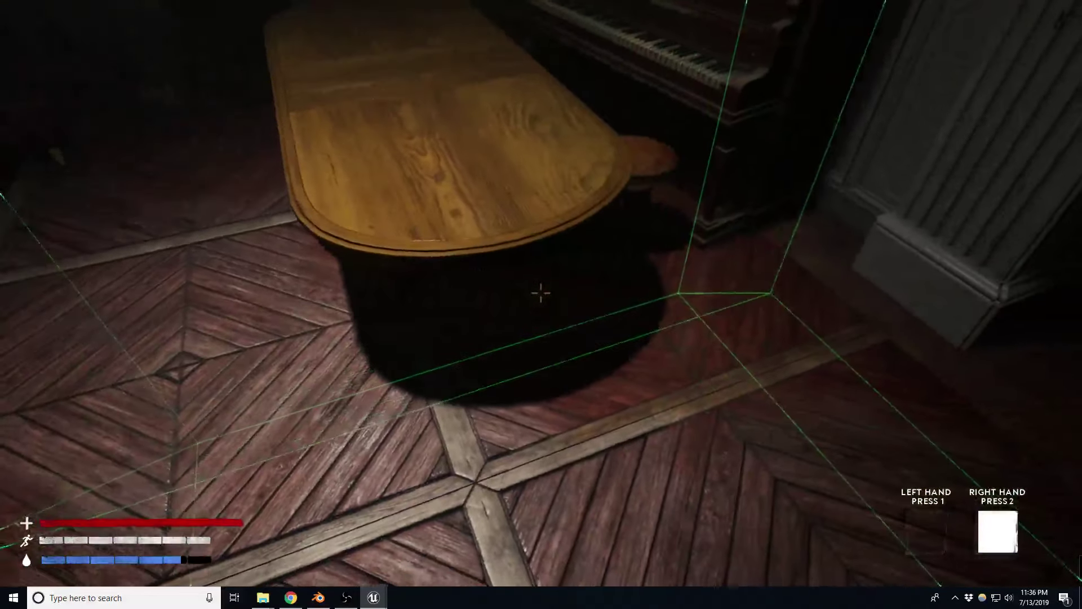
key(Escape)
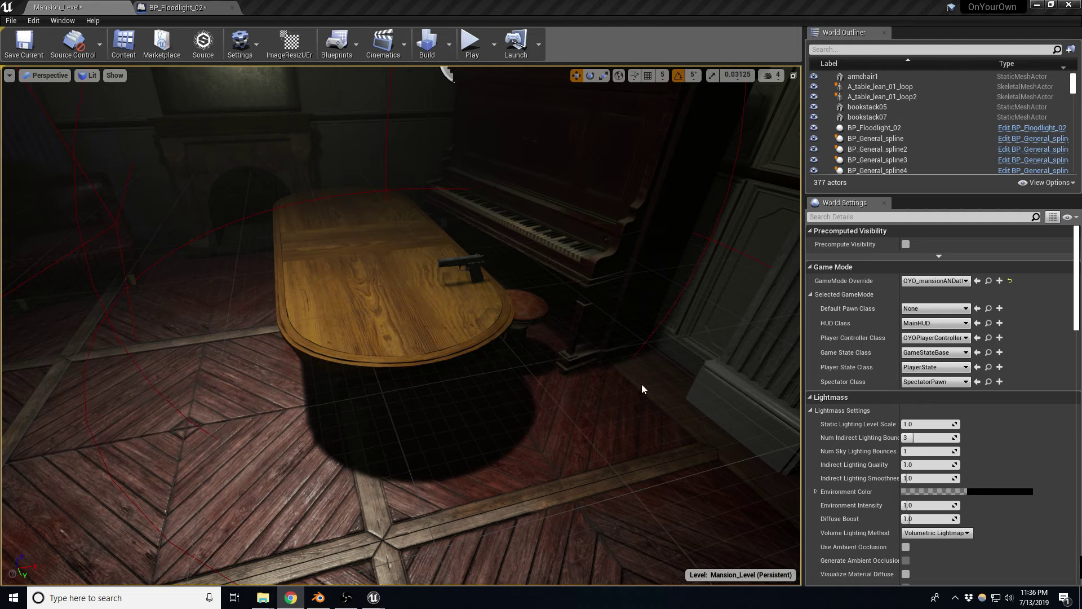
Pull back to the fireplace wall, select the foliage spawner, and swing the view into the hallway.
mouse_move(400, 325)
mouse_down()
mouse_move(344, 395)
mouse_move(271, 417)
mouse_move(293, 414)
mouse_up()
click(405, 302)
drag(406, 302, 709, 176)
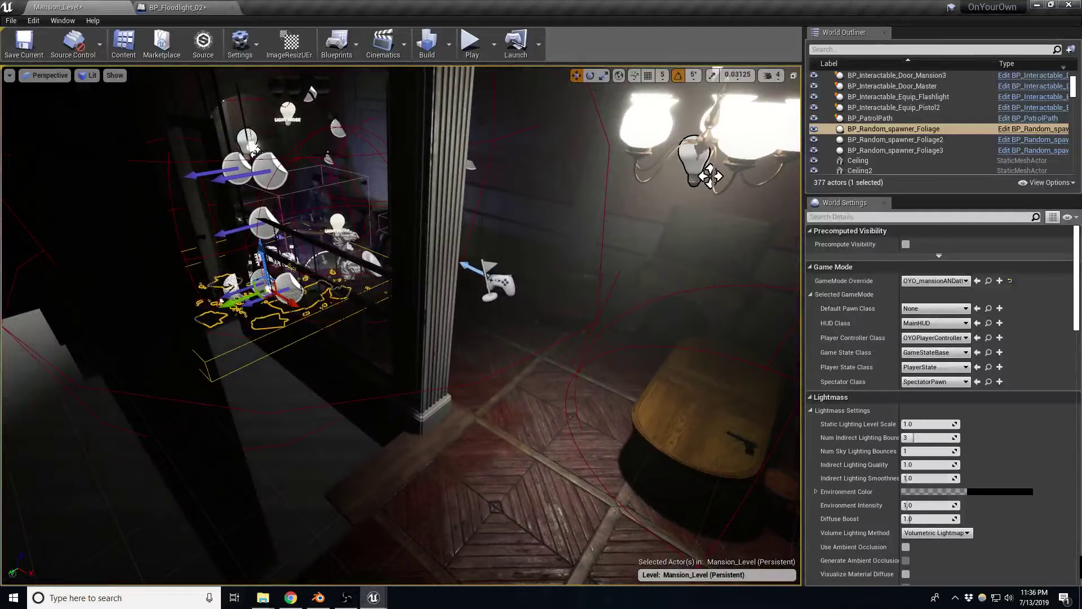
Select the foliage spawner and Alt-drag a copy, BP_Random_spawner_Foliage4, rightward along the lower hallway.
right_click(290, 187)
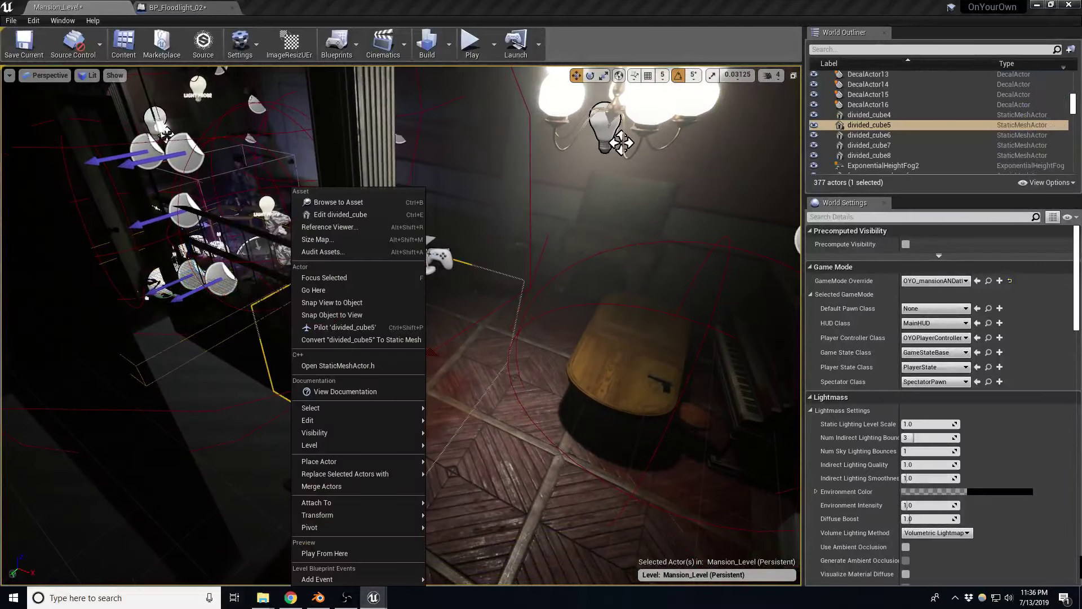
drag(243, 285, 306, 326)
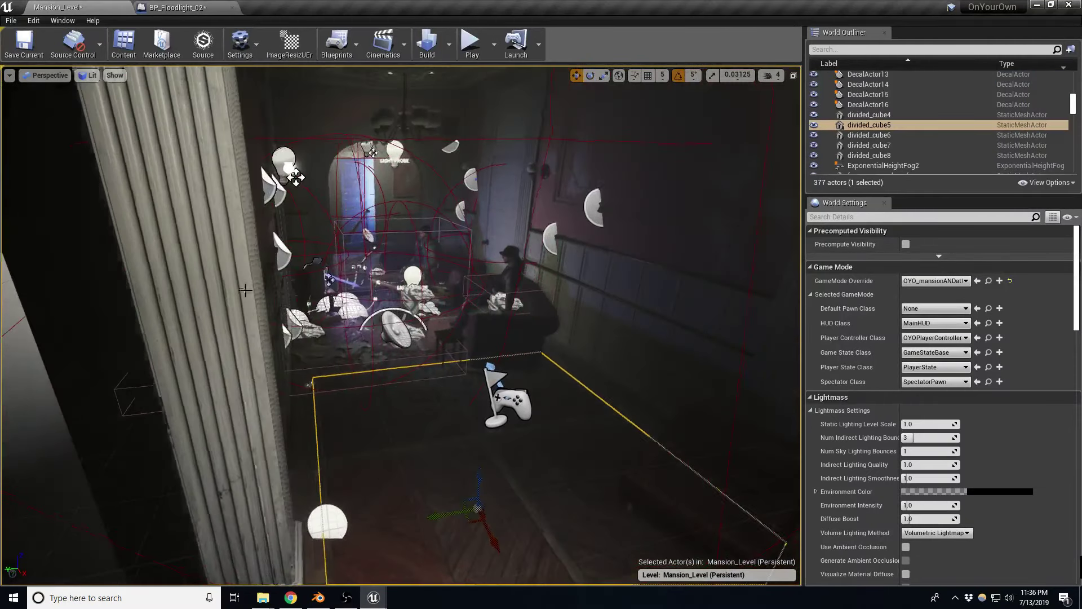
click(306, 326)
mouse_move(306, 326)
right_down()
mouse_move(219, 196)
mouse_move(170, 192)
right_up()
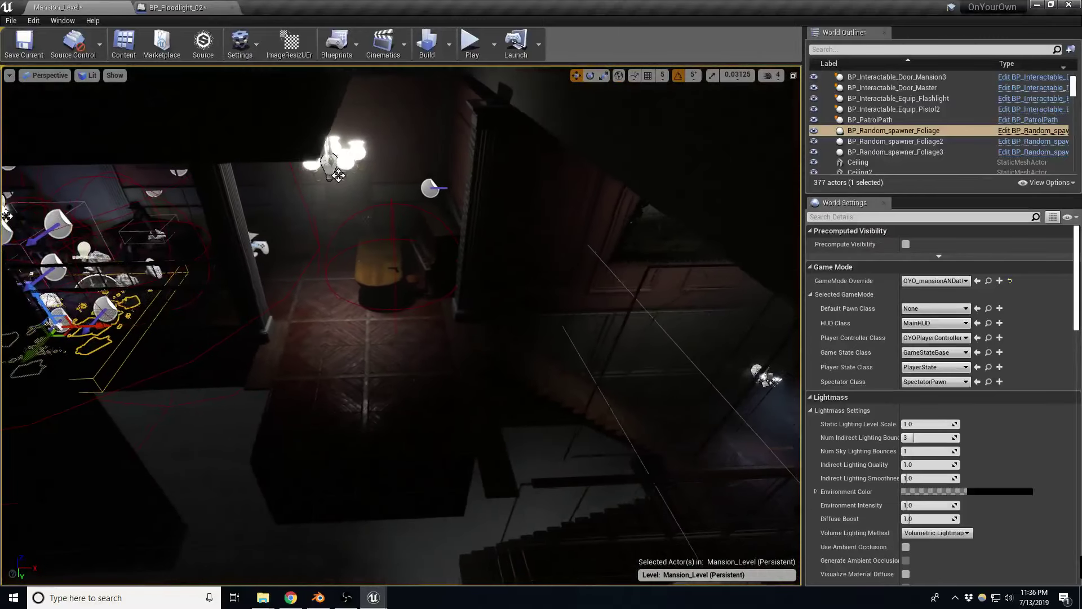
alt+drag(71, 338, 780, 347)
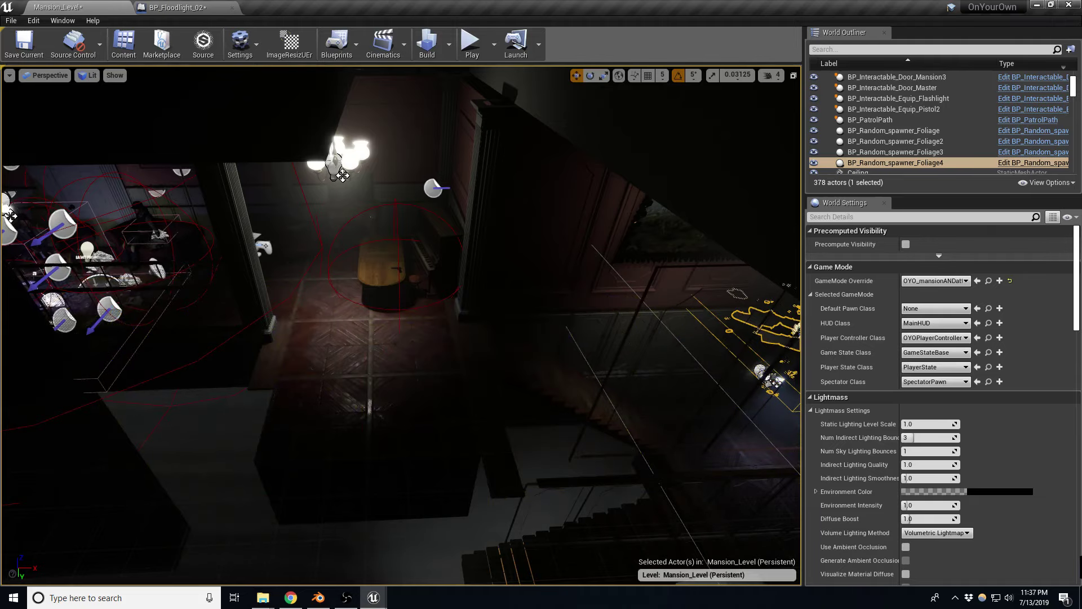
Focus BP_Random_spawner_Foliage4, drop it to the floor, and shift it toward the wall under the painting.
key(f)
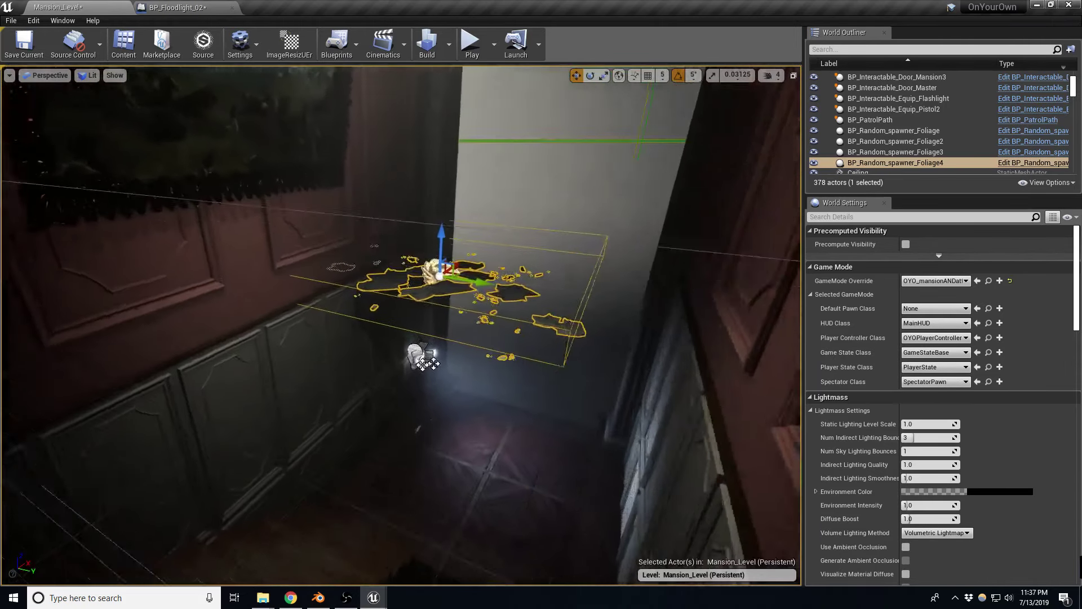
drag(441, 231, 447, 424)
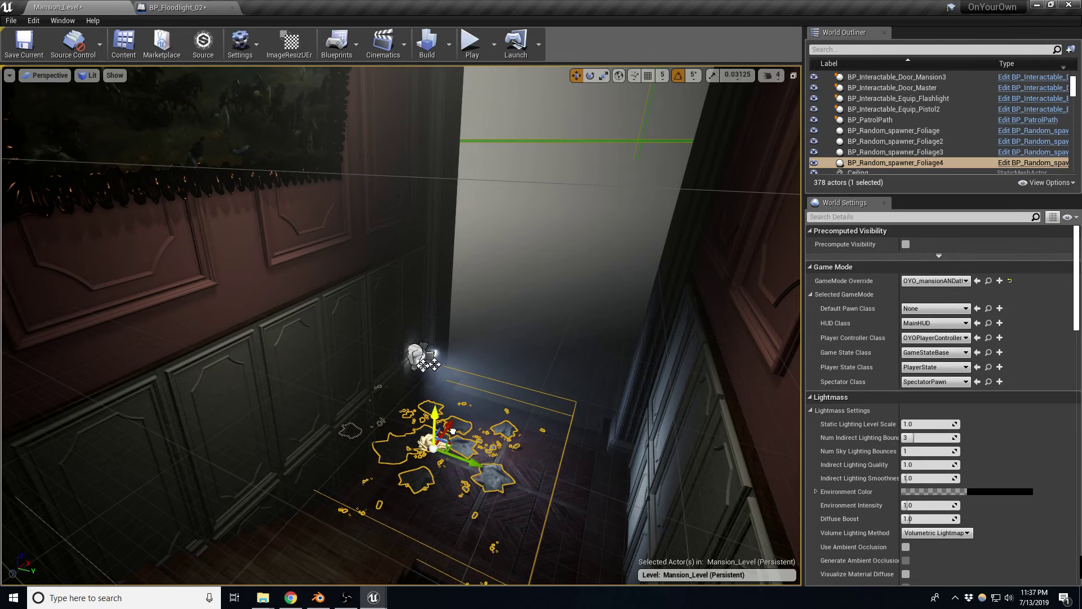
mouse_move(450, 446)
mouse_down()
mouse_move(427, 416)
mouse_move(415, 424)
mouse_up()
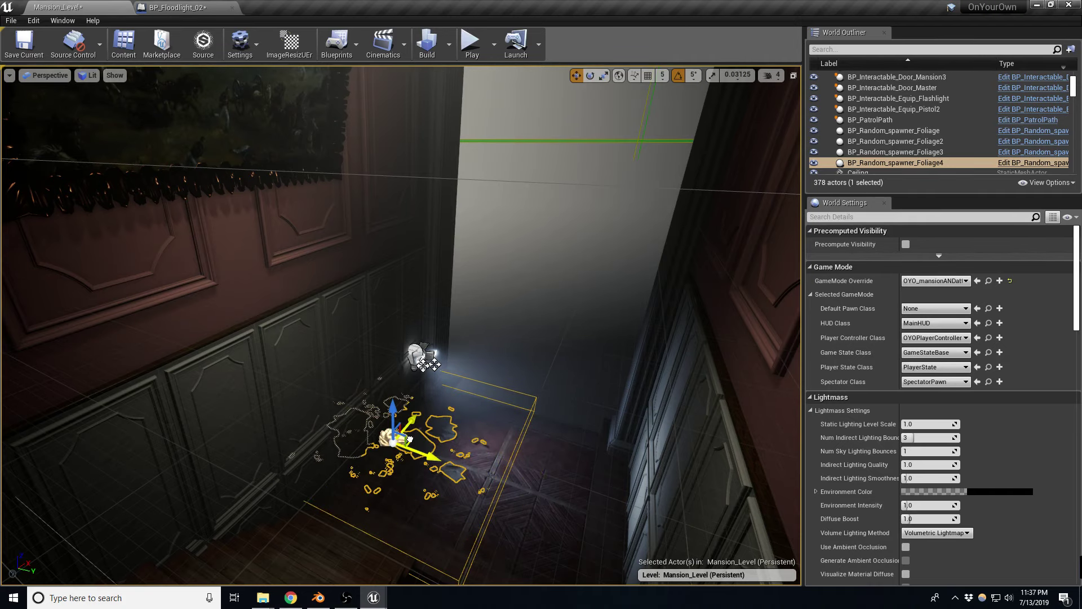
drag(509, 445, 509, 395)
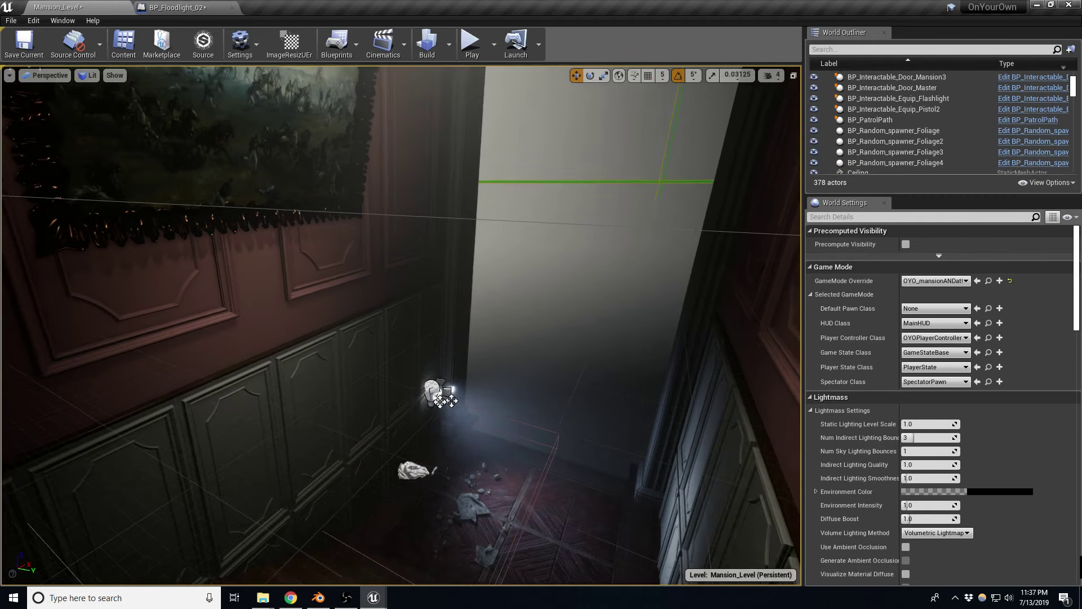
Select the painting's wall trim, the small wood trim piece, and the lower wall panels.
click(389, 272)
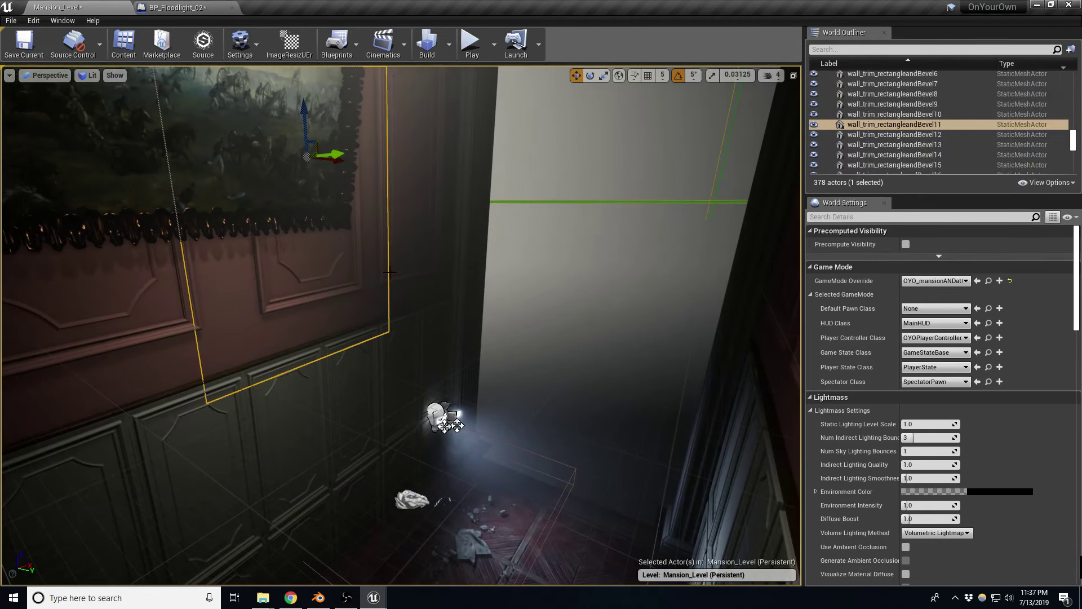
ctrl+click(312, 398)
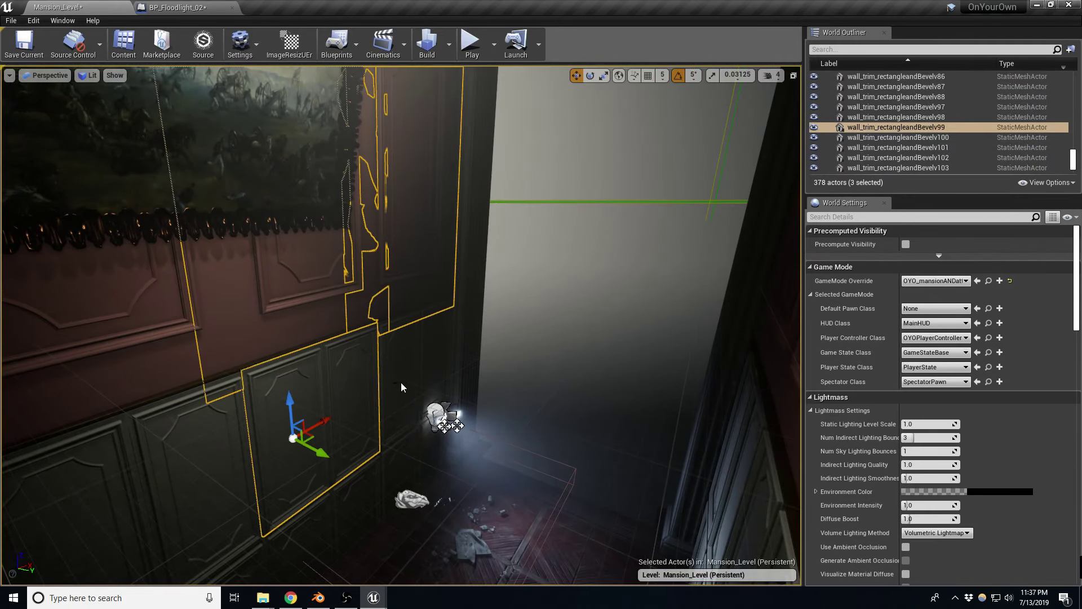
ctrl+click(415, 307)
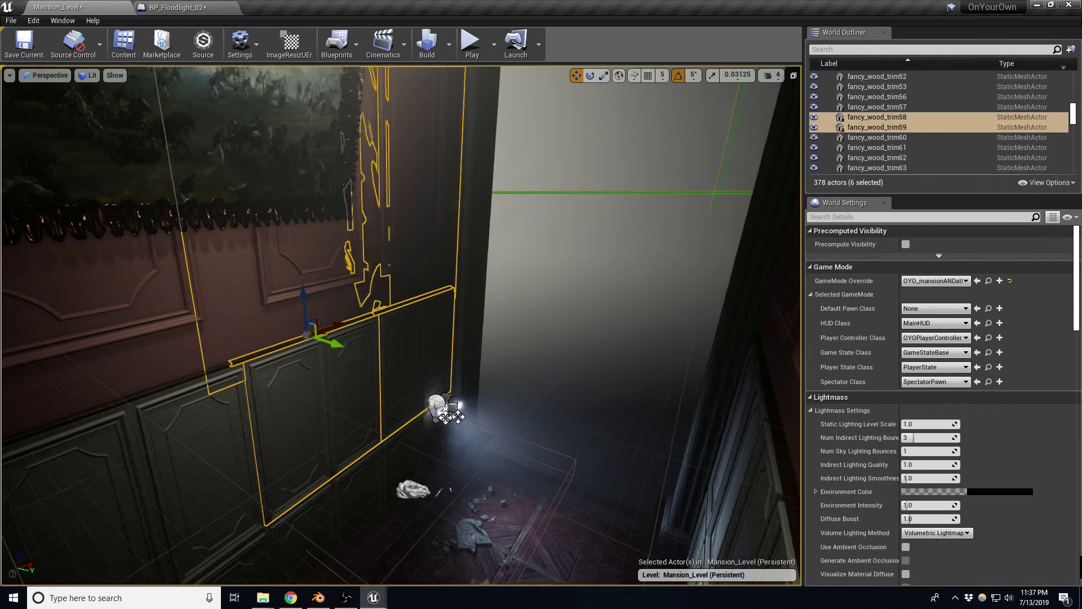
right_drag(349, 332, 411, 367)
ctrl+click(402, 366)
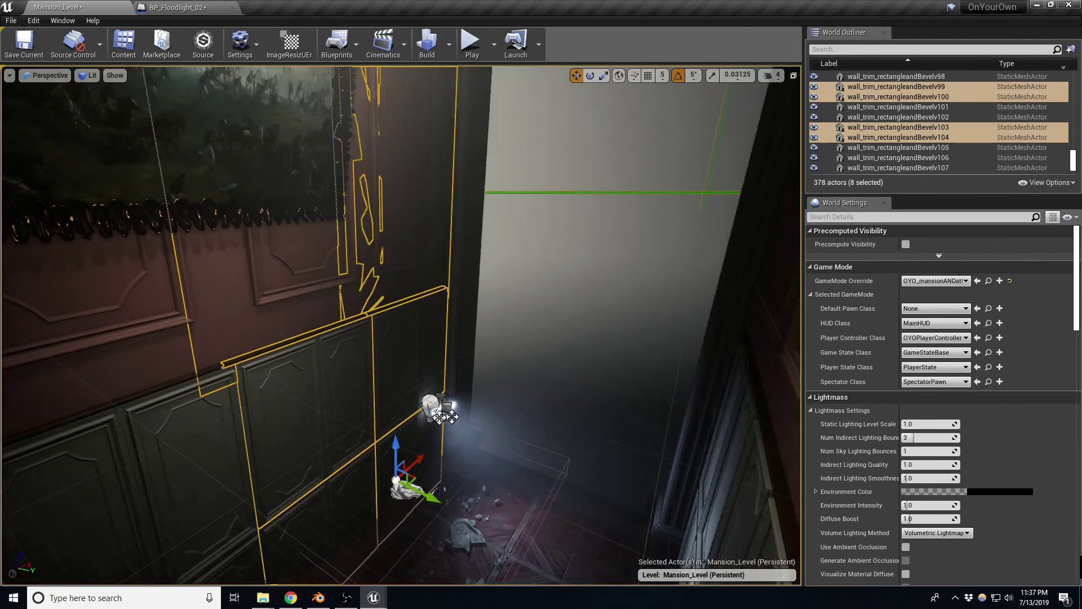
ctrl+click(411, 367)
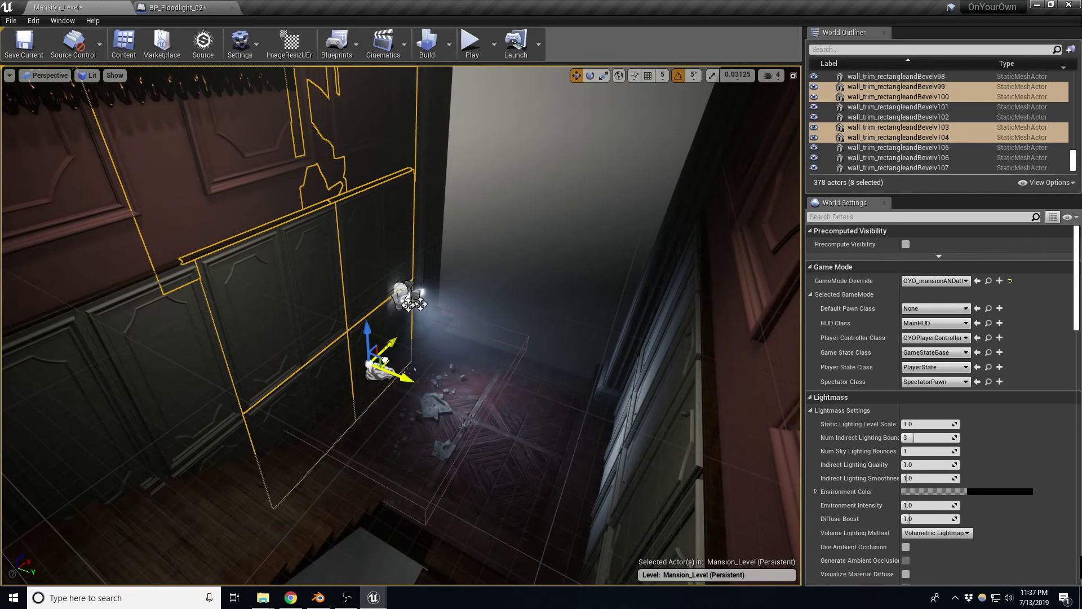
Alt-drag a copy of the eight wall pieces, turn it about 90 degrees, and slide it into place.
alt+drag(384, 360, 533, 333)
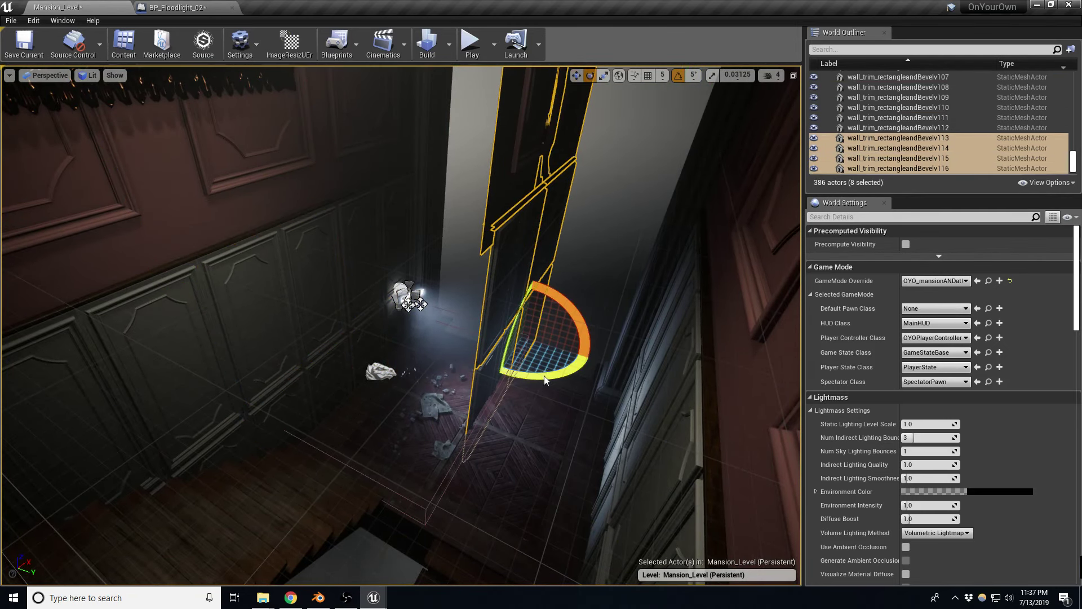
drag(545, 379, 593, 356)
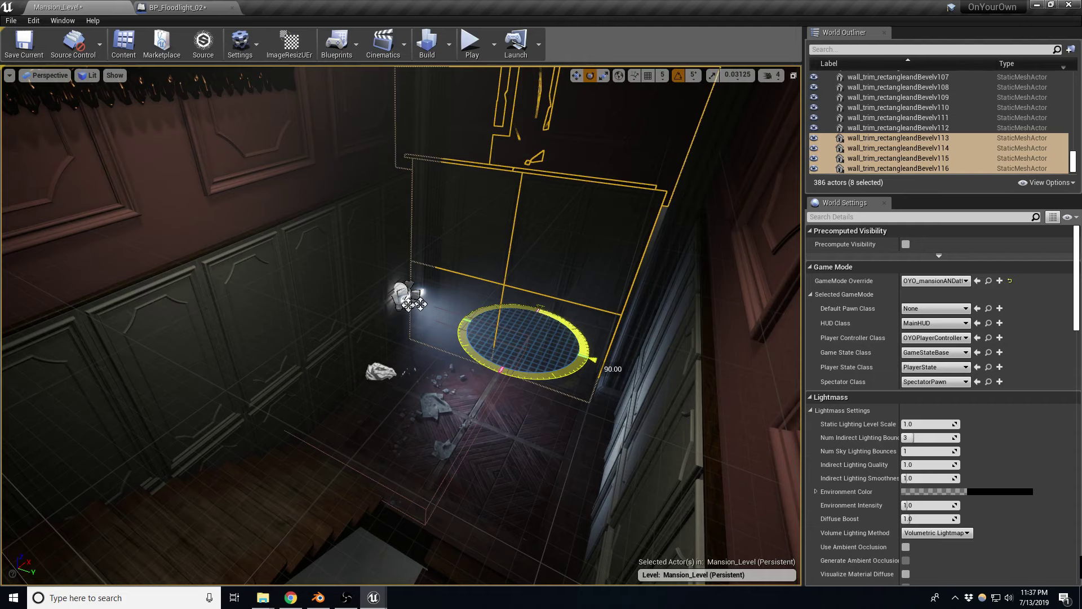
key(w)
right_drag(593, 358, 514, 413)
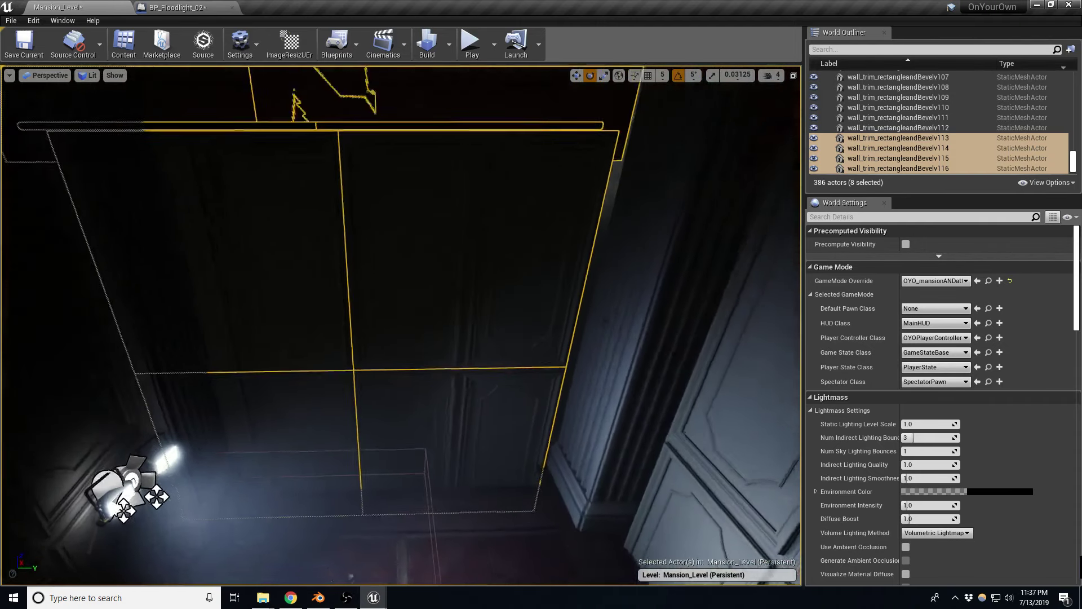
drag(440, 448, 478, 448)
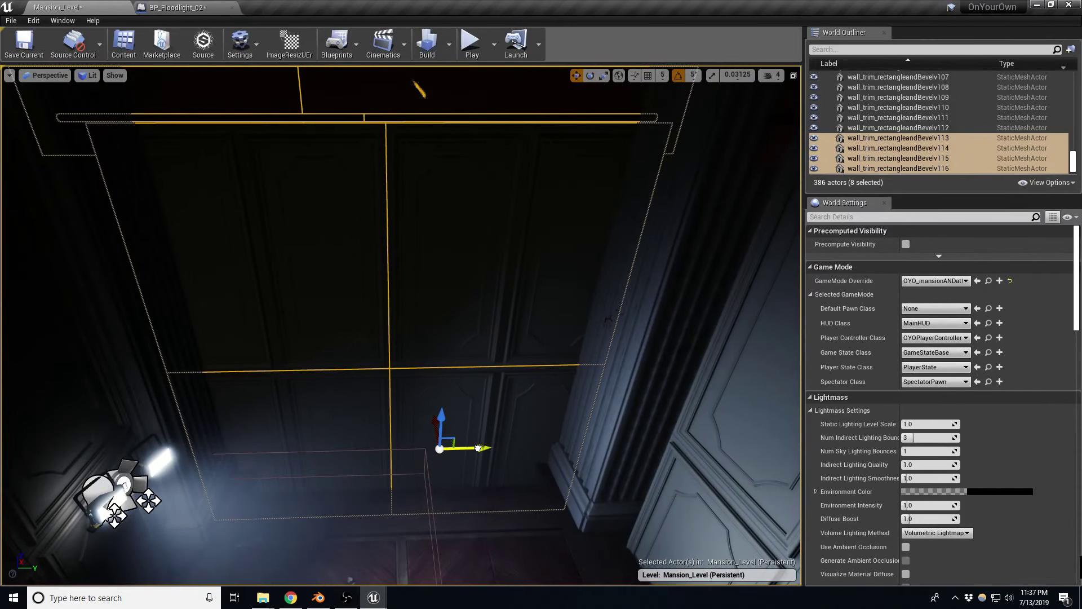
drag(432, 422, 443, 439)
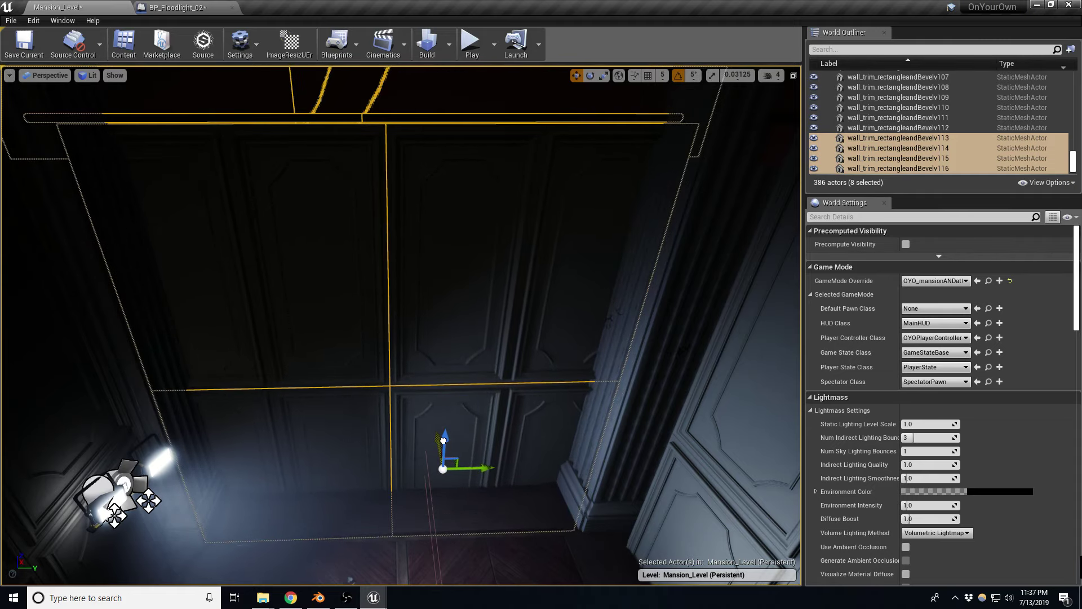
Pick lit lower wall panels, then undo back to the earlier four-panel selection.
right_drag(444, 439, 361, 429)
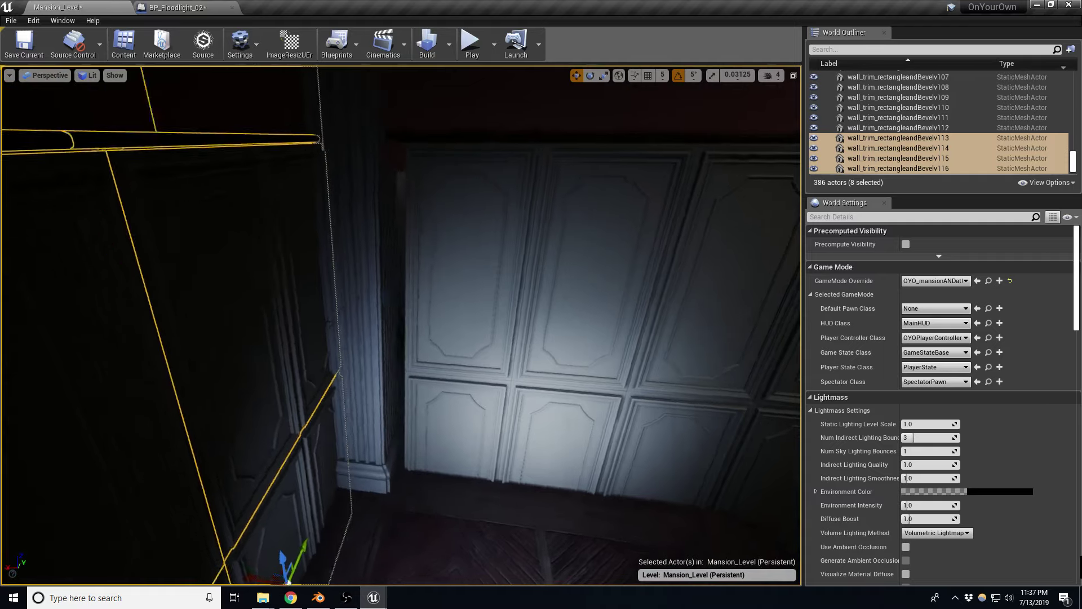
right_drag(361, 428, 422, 411)
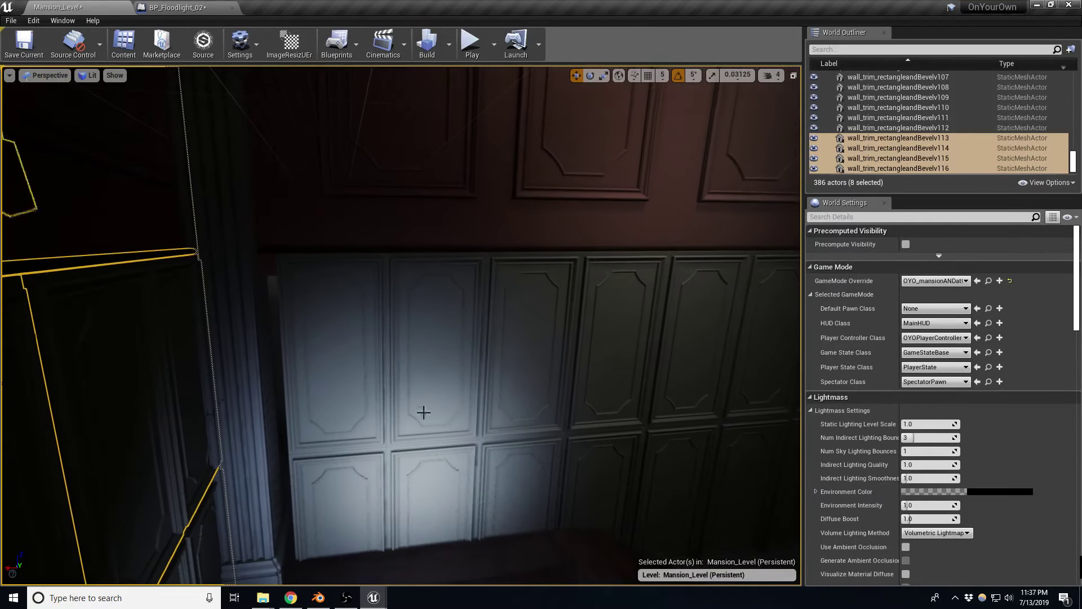
click(381, 441)
ctrl+click(500, 479)
ctrl+click(551, 369)
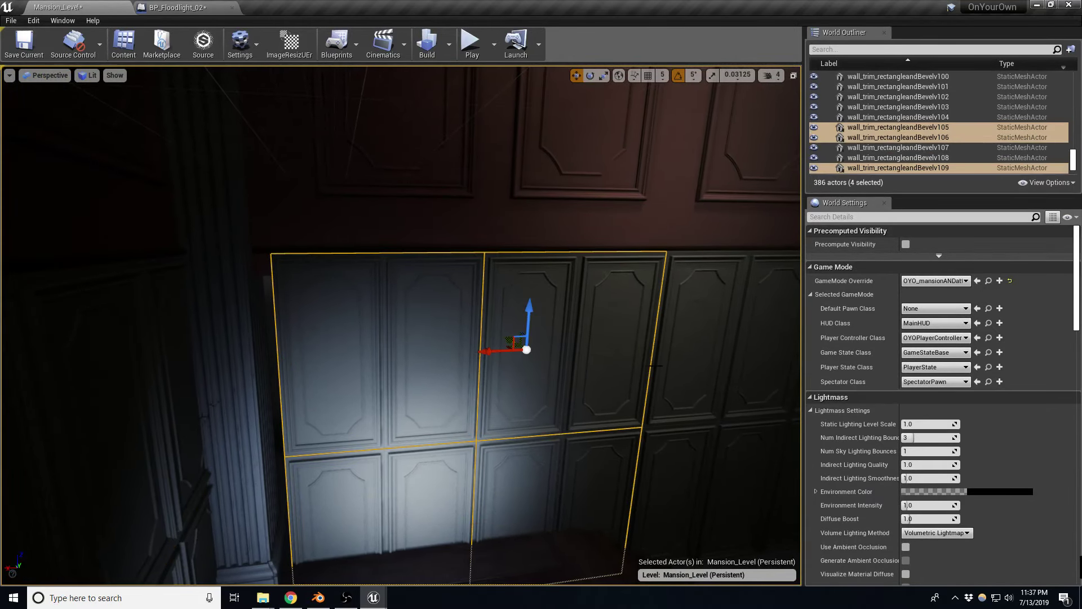
click(661, 366)
key(ctrl+z)
Add the right-hand lower panels to the selection and slide them left along X.
right_drag(606, 395, 584, 372)
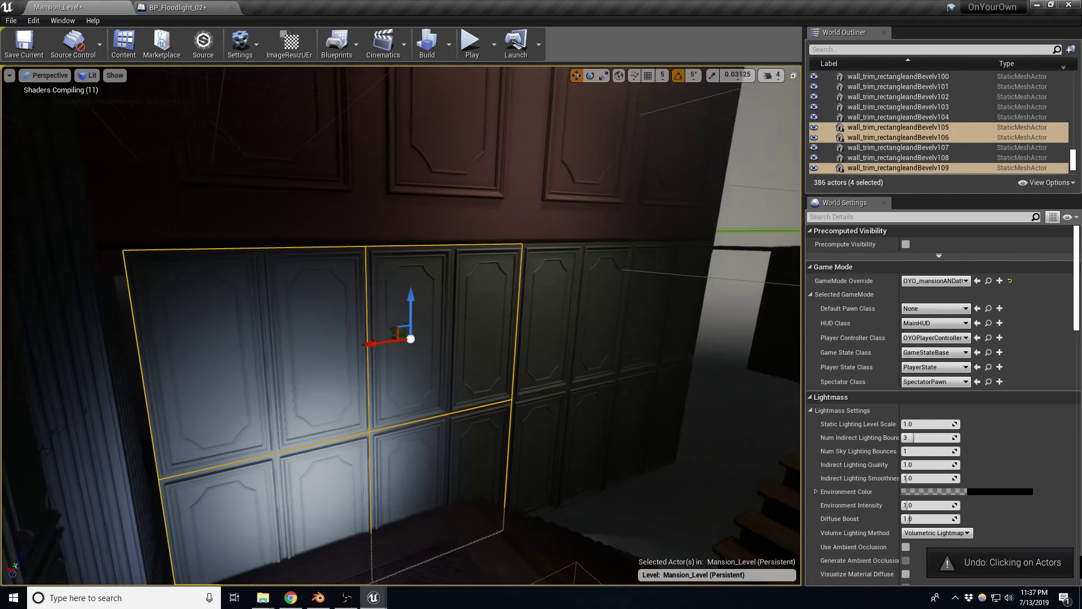
ctrl+click(583, 372)
ctrl+click(628, 376)
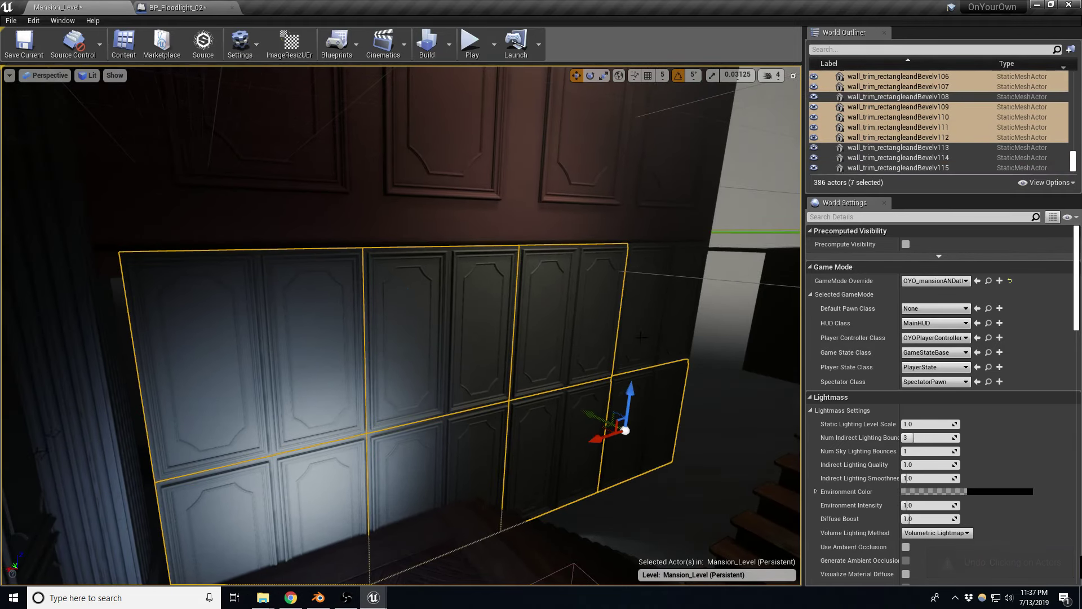
right_drag(538, 440, 507, 437)
drag(682, 276, 666, 281)
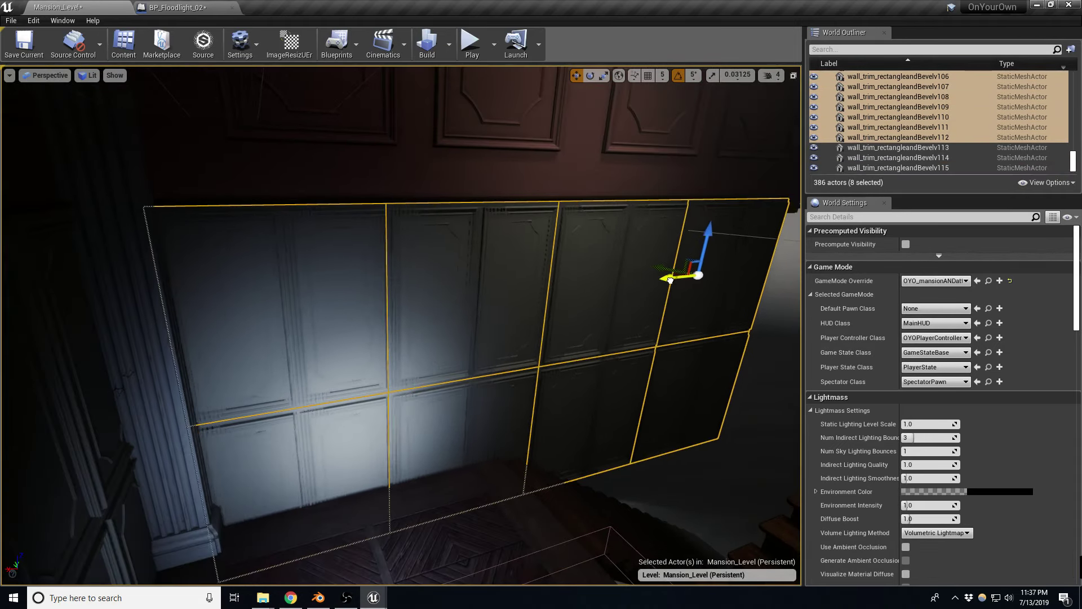
right_drag(427, 361, 394, 367)
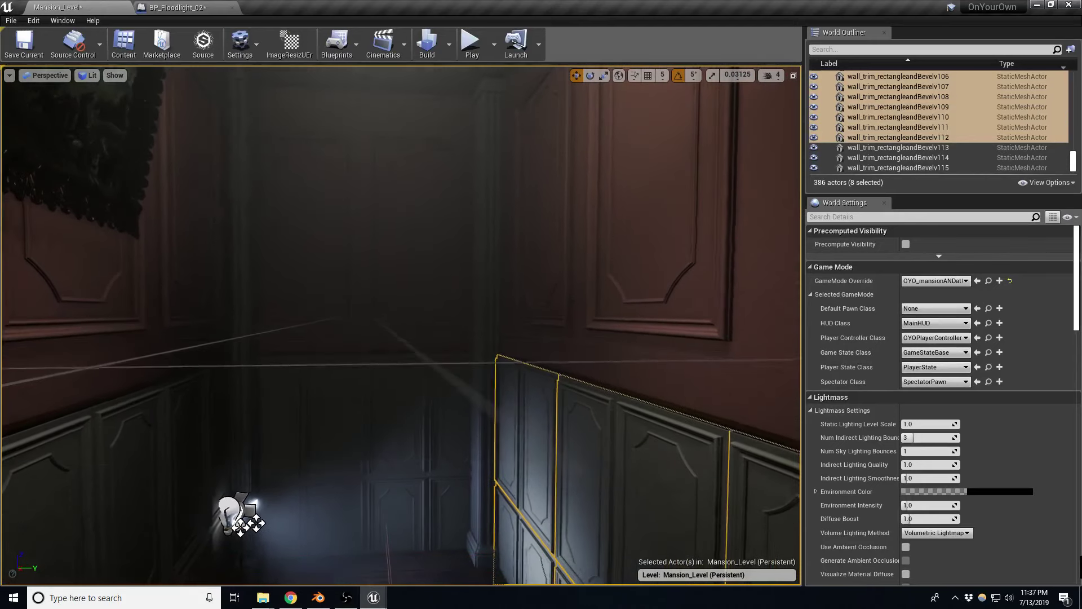
click(394, 287)
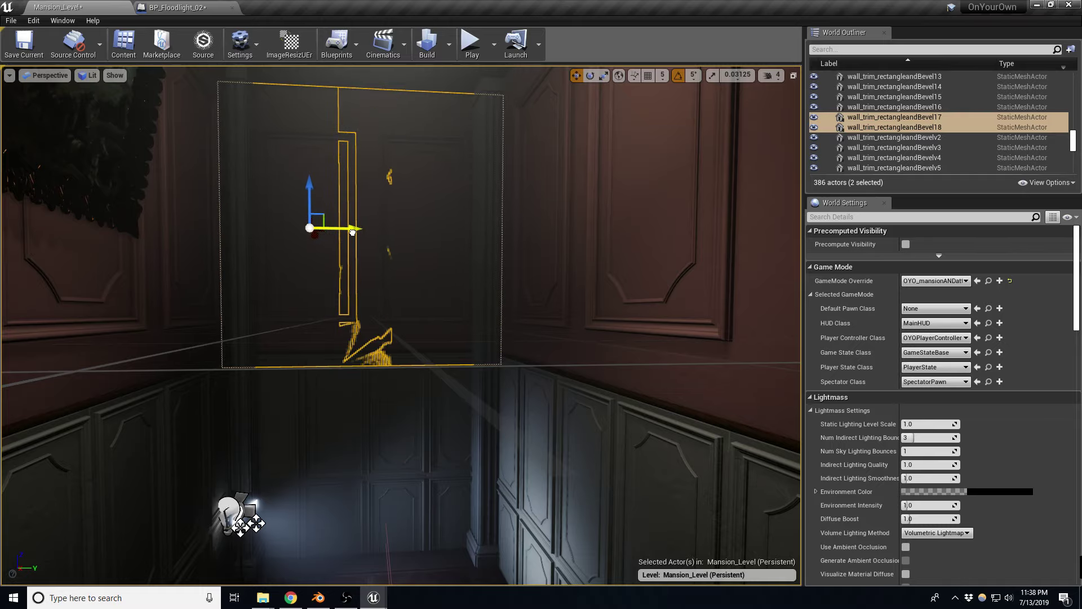
key(Escape)
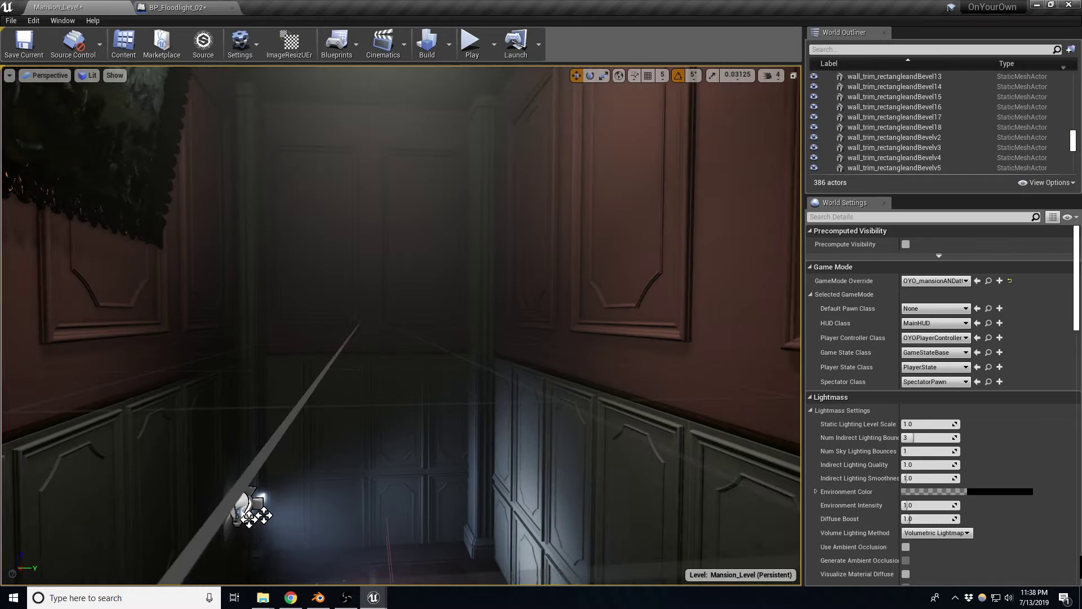
right_drag(417, 263, 417, 263)
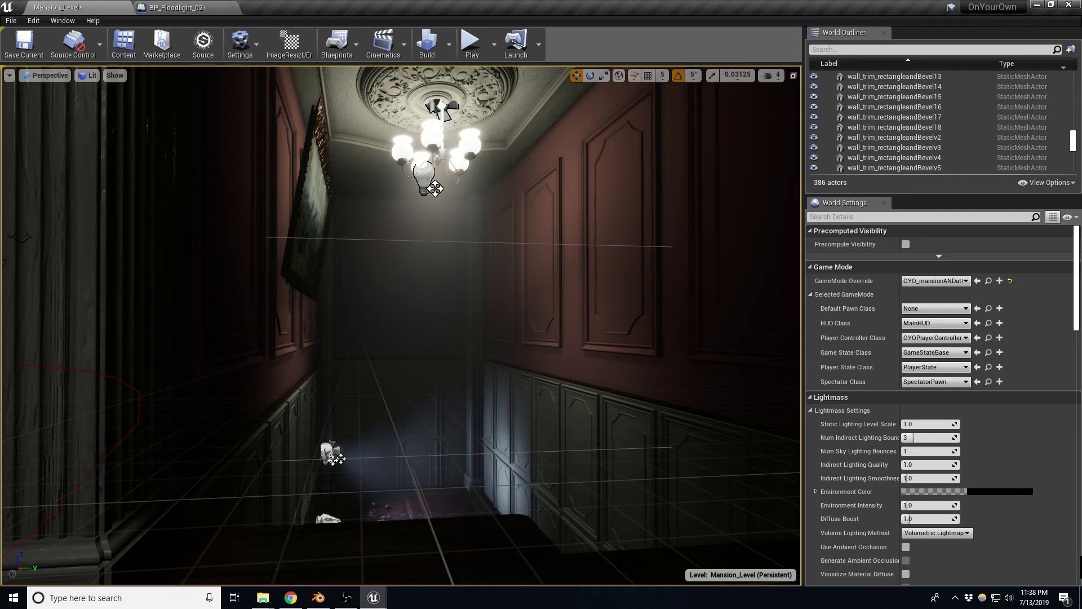
key(alt+Tab)
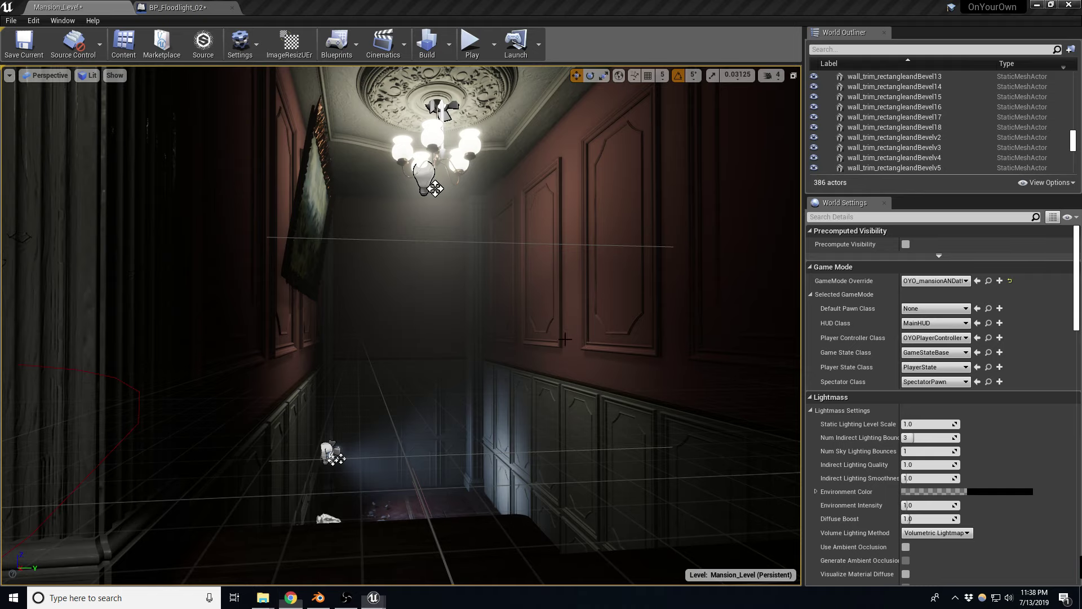
drag(564, 339, 370, 231)
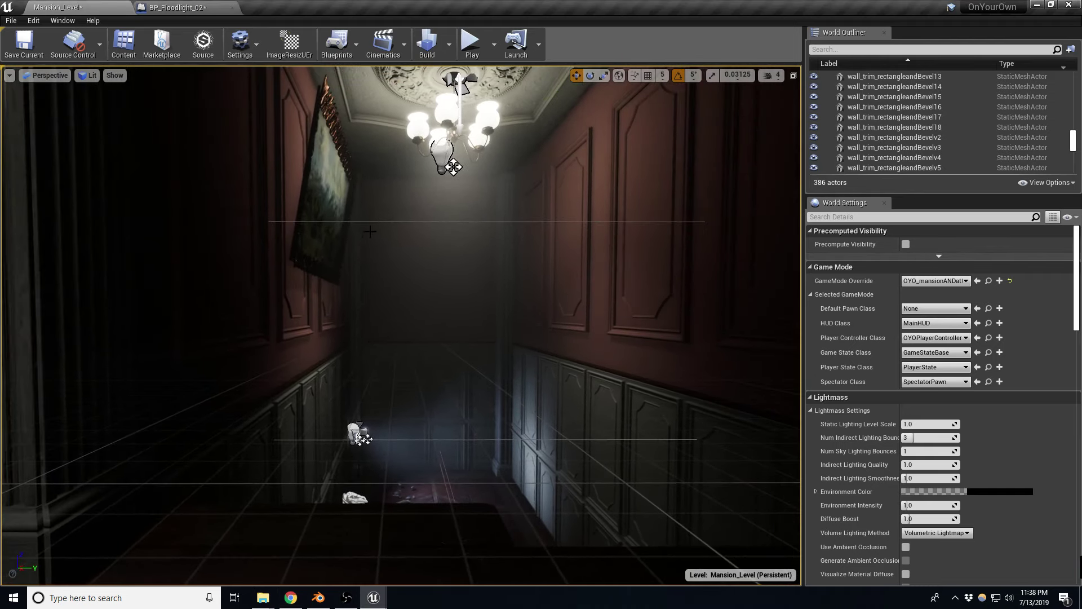
Alt-drag painting_decoration2 onto the right wall and rotate the copy about 190° to face the hallway.
click(326, 246)
alt+drag(369, 222, 618, 224)
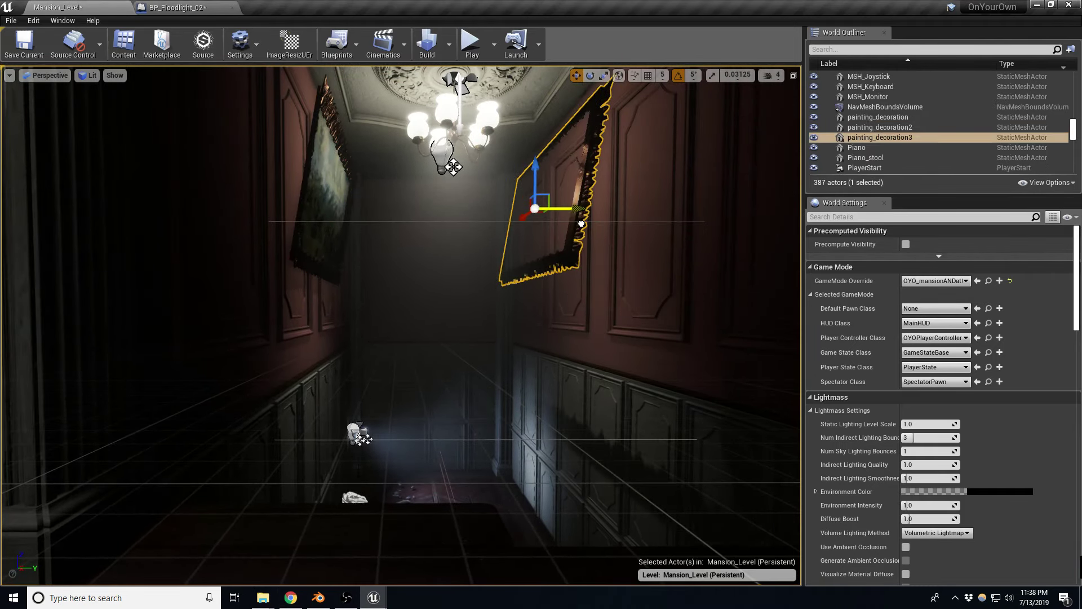
right_drag(598, 209, 579, 221)
key(e)
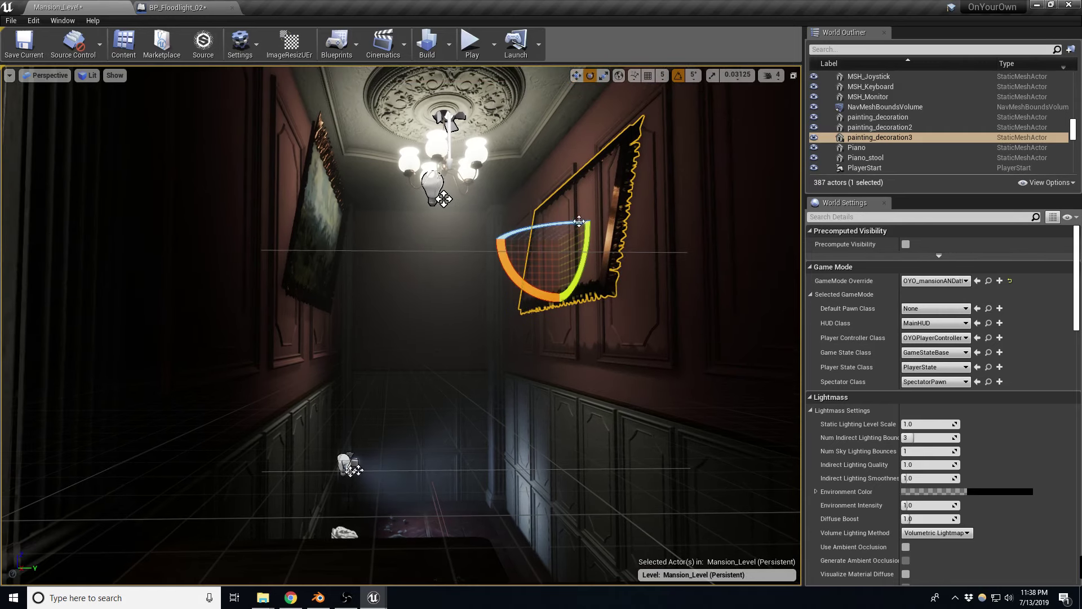
mouse_move(523, 226)
mouse_down()
mouse_move(606, 219)
mouse_move(589, 219)
mouse_move(621, 240)
mouse_up()
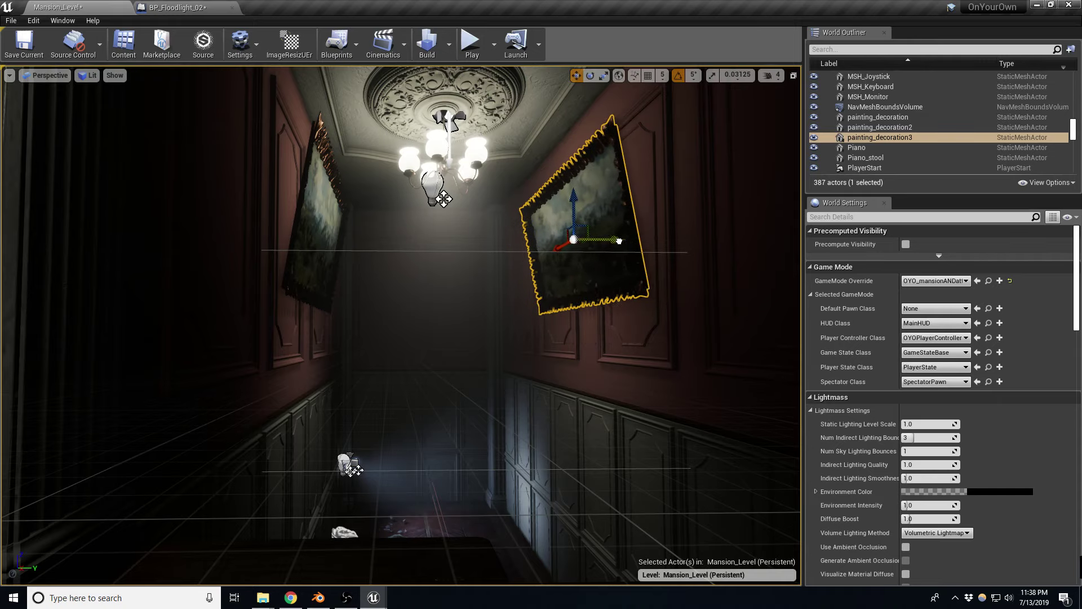
mouse_move(621, 240)
right_down()
mouse_move(615, 251)
mouse_move(603, 242)
right_up()
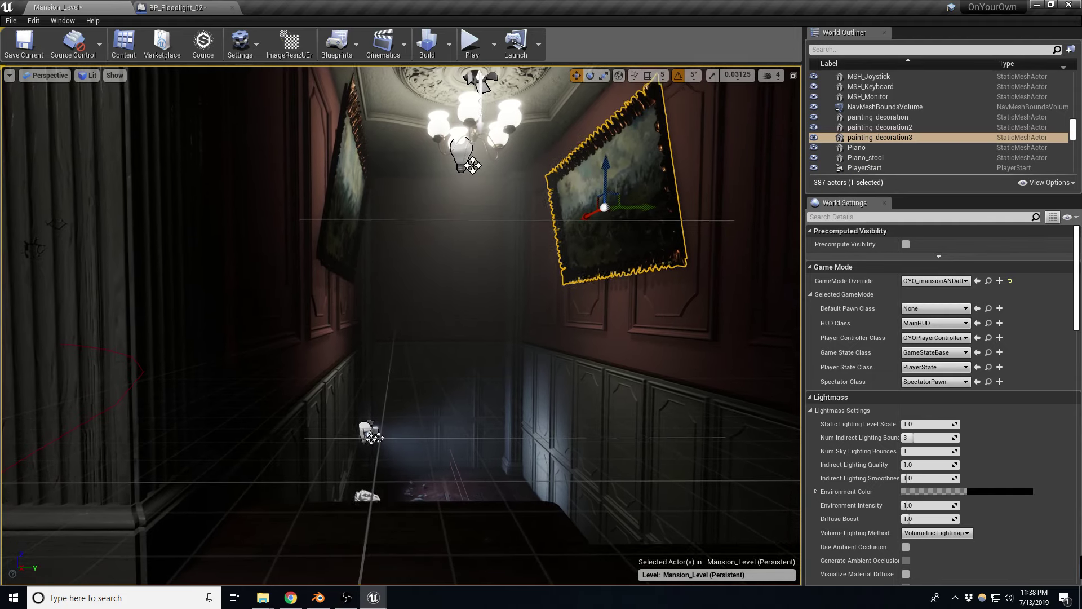
key(F11)
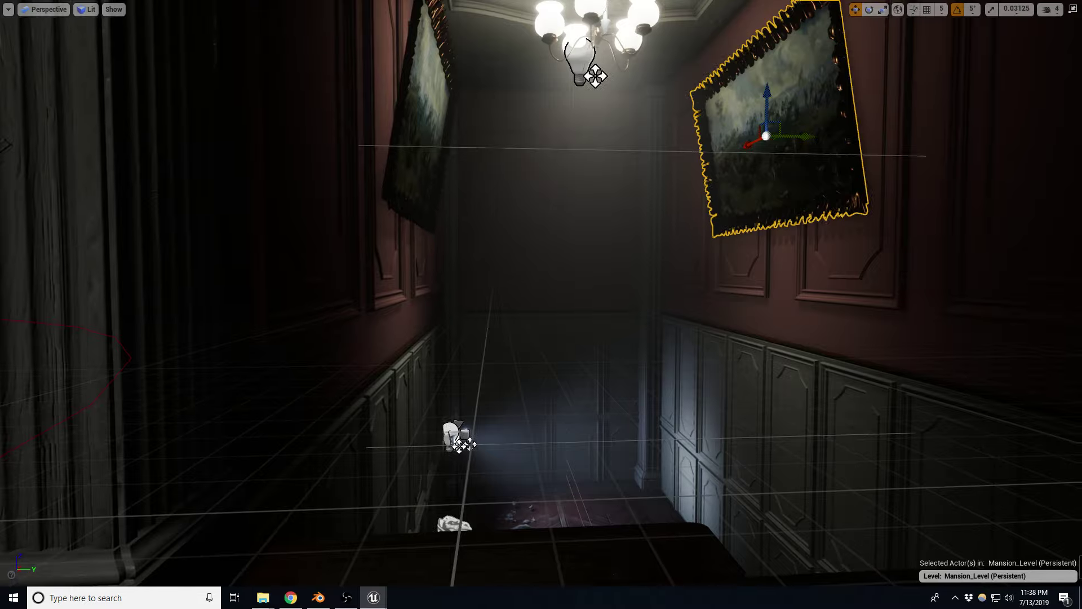
Inspect the floor light and chandelier in Light Complexity view (Alt+7), then return to Lit (Alt+4).
right_drag(604, 242, 597, 293)
key(w)
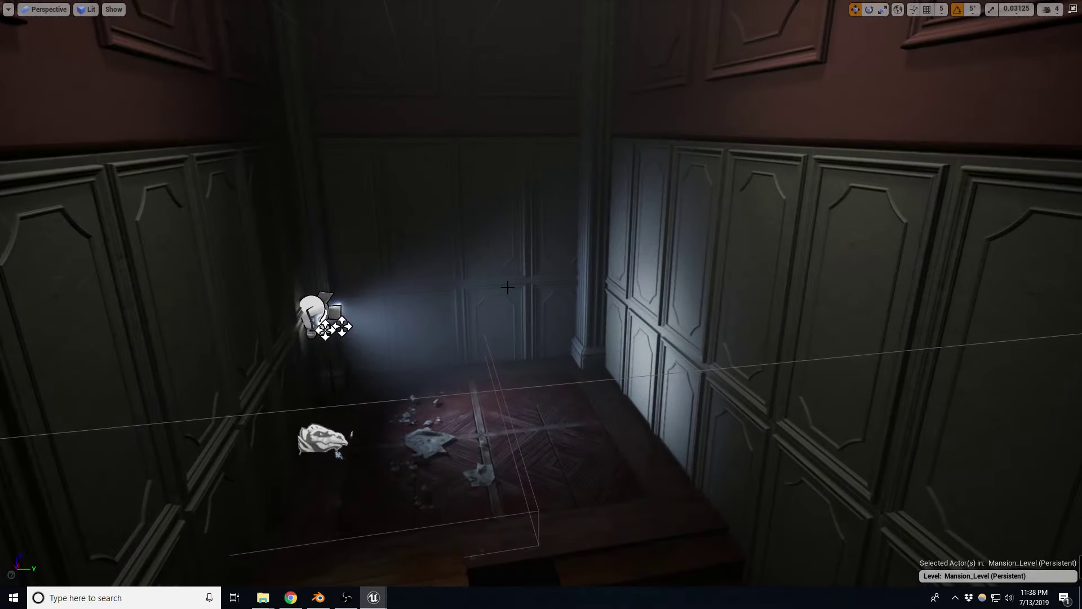
right_drag(529, 321, 530, 237)
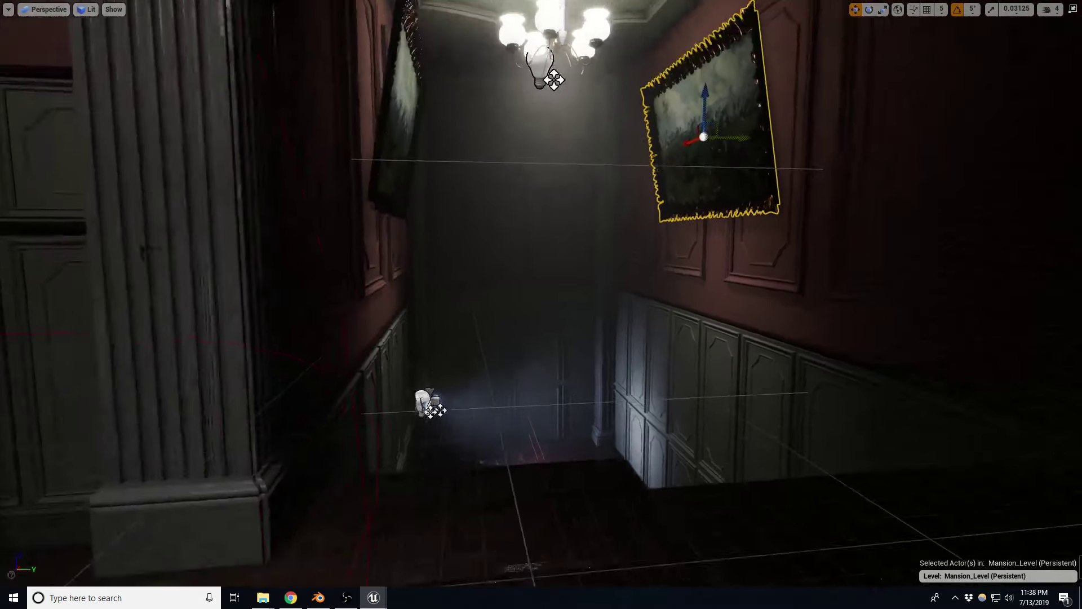
scroll(541, 294, down, 3)
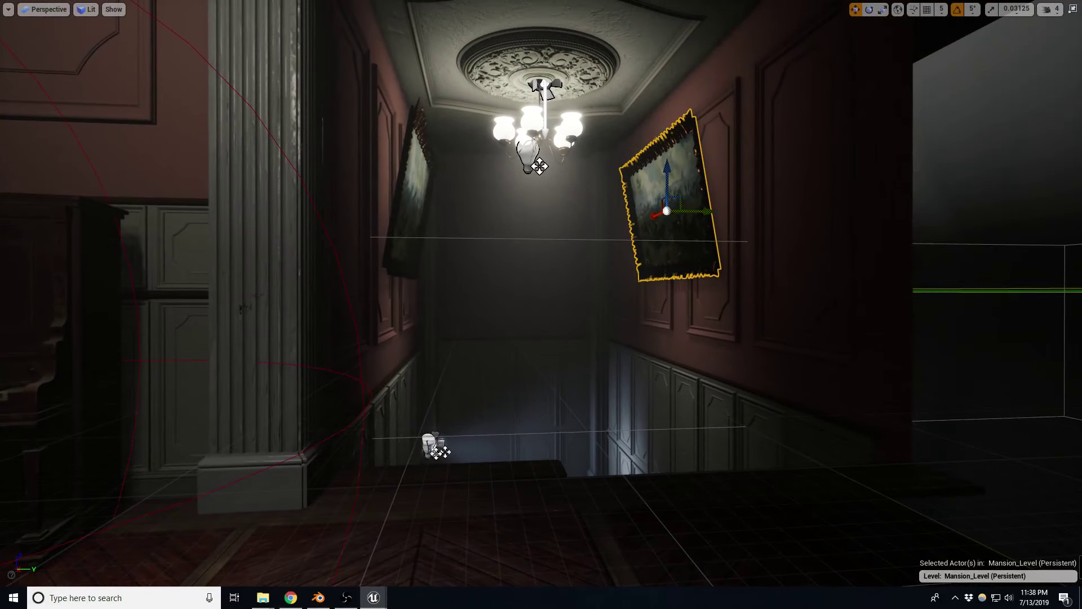
right_drag(529, 237, 530, 214)
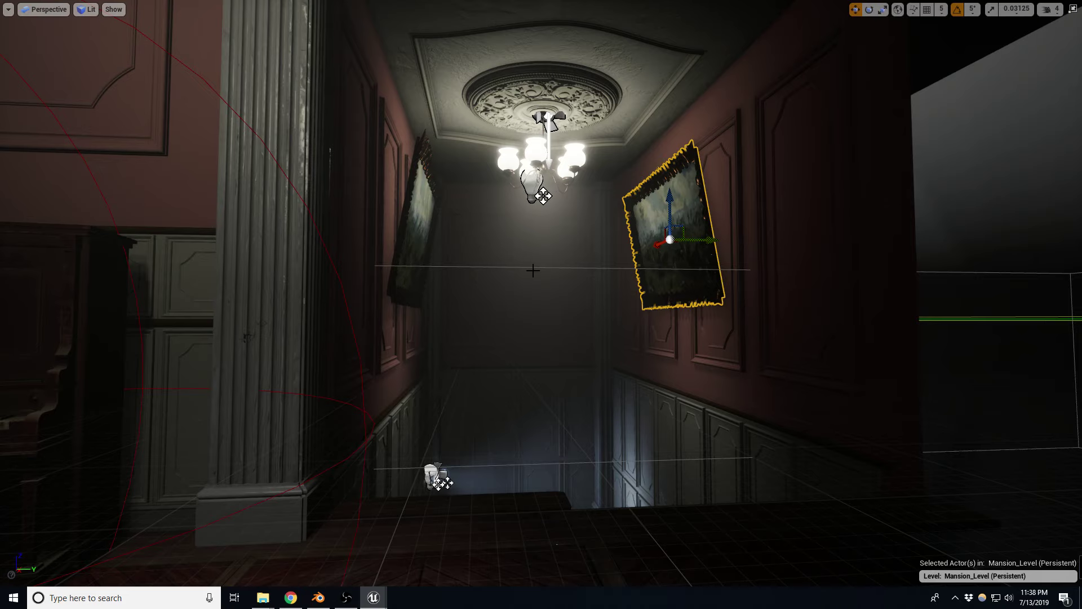
right_drag(533, 270, 531, 284)
key(alt+7)
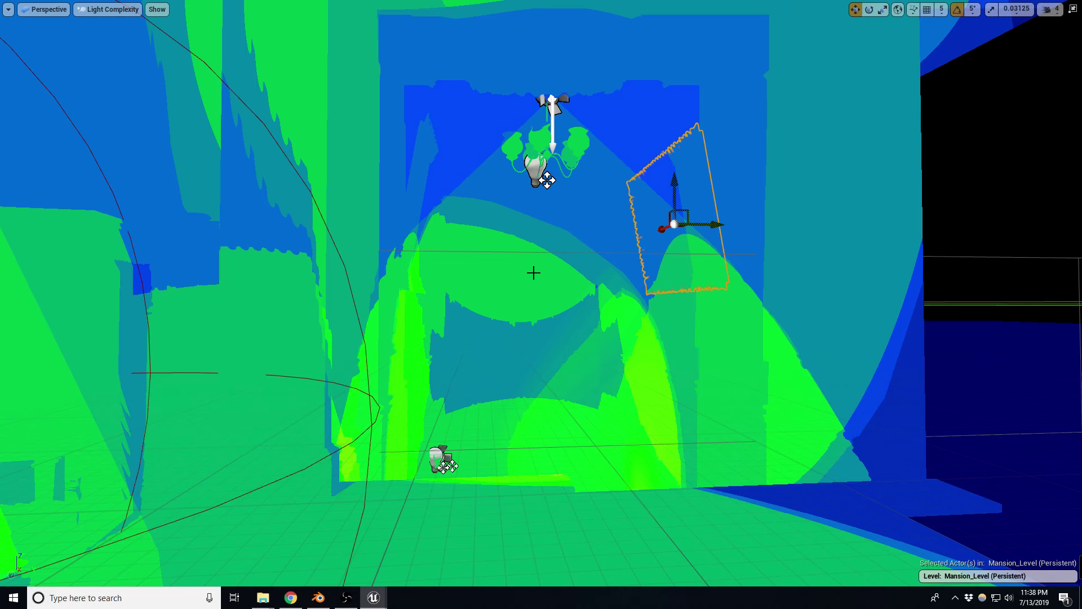
key(alt+4)
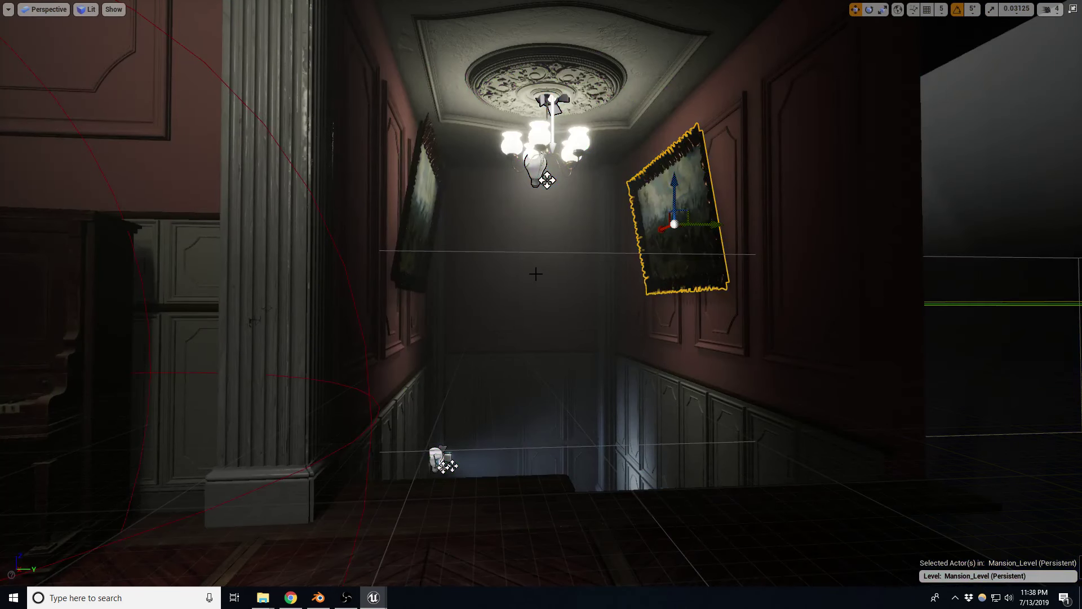
Enable Show FPS from the viewport options dropdown to display the frame rate.
right_drag(536, 274, 531, 274)
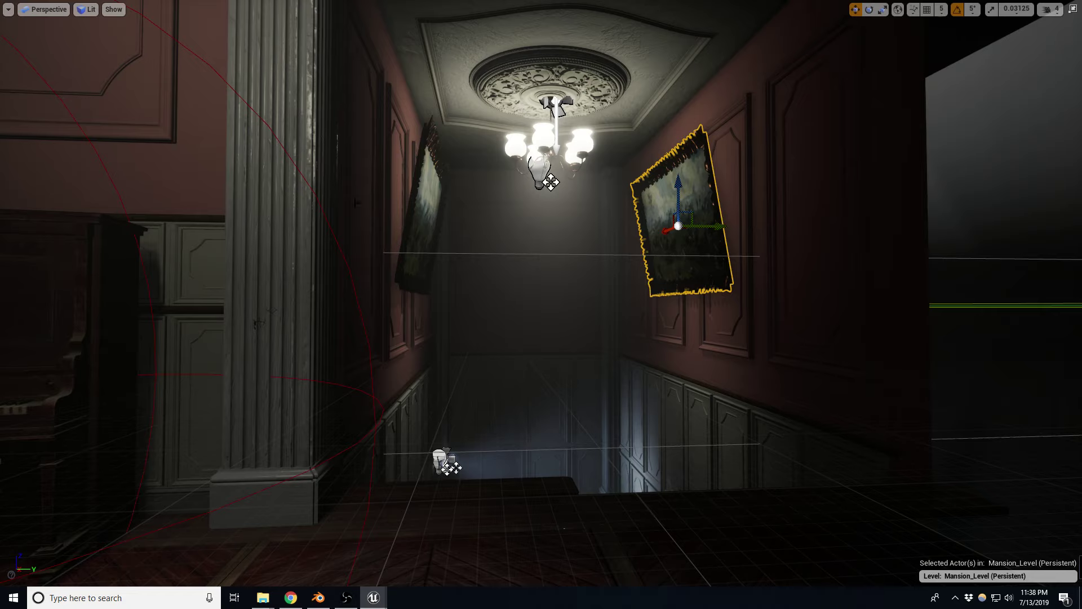
click(8, 10)
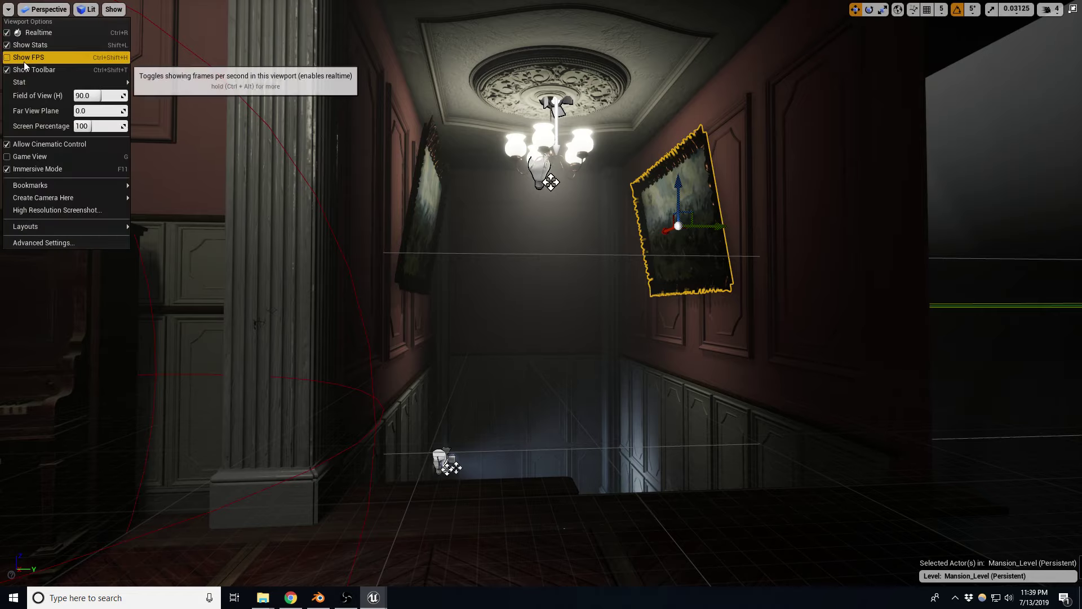
click(23, 56)
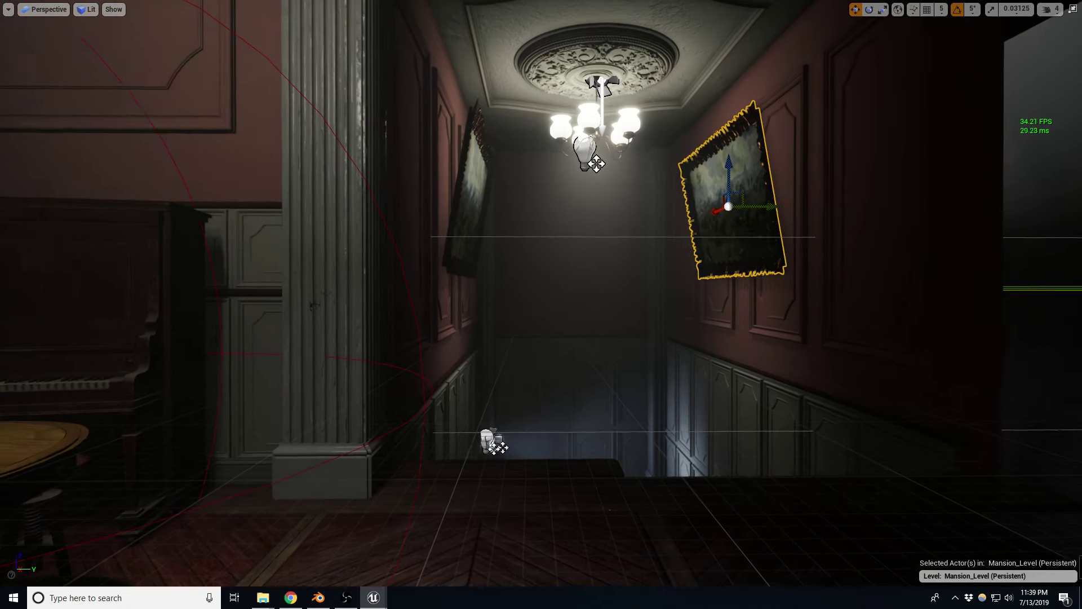
middle_drag(534, 242, 634, 256)
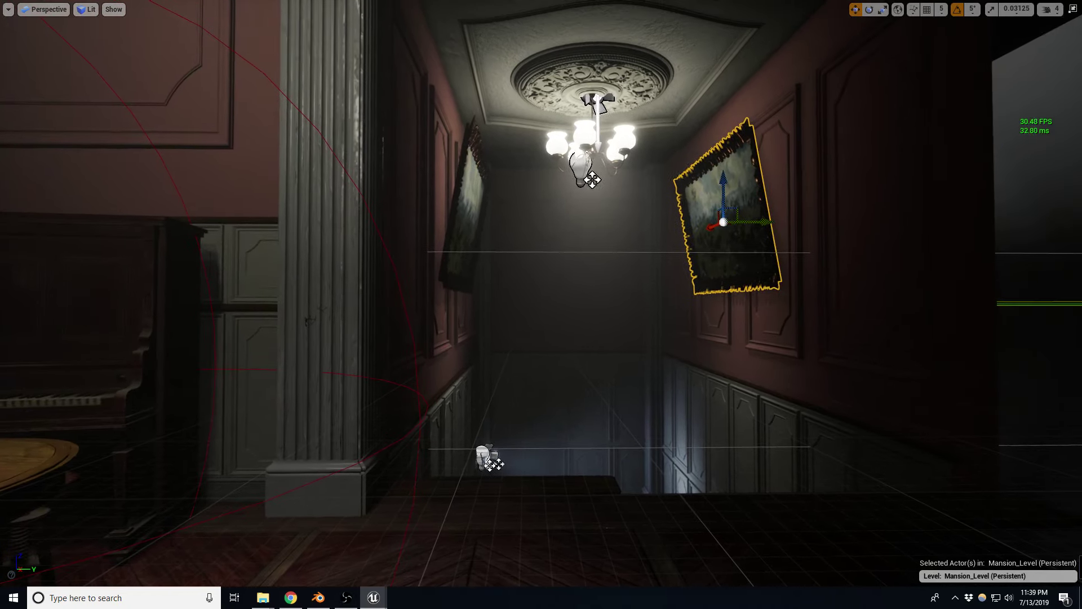
key(alt+p)
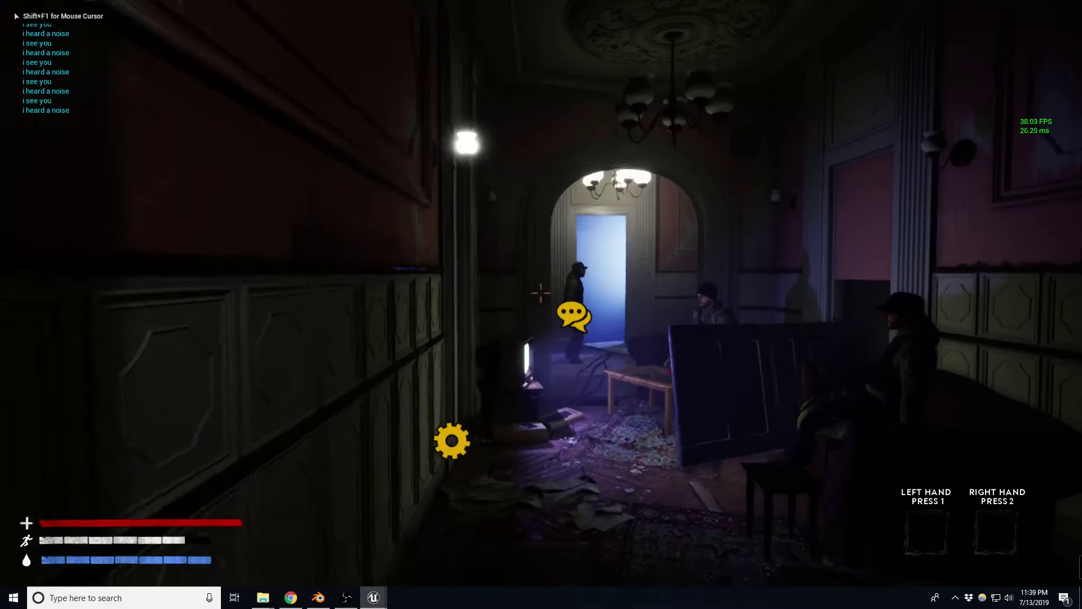
key(w)
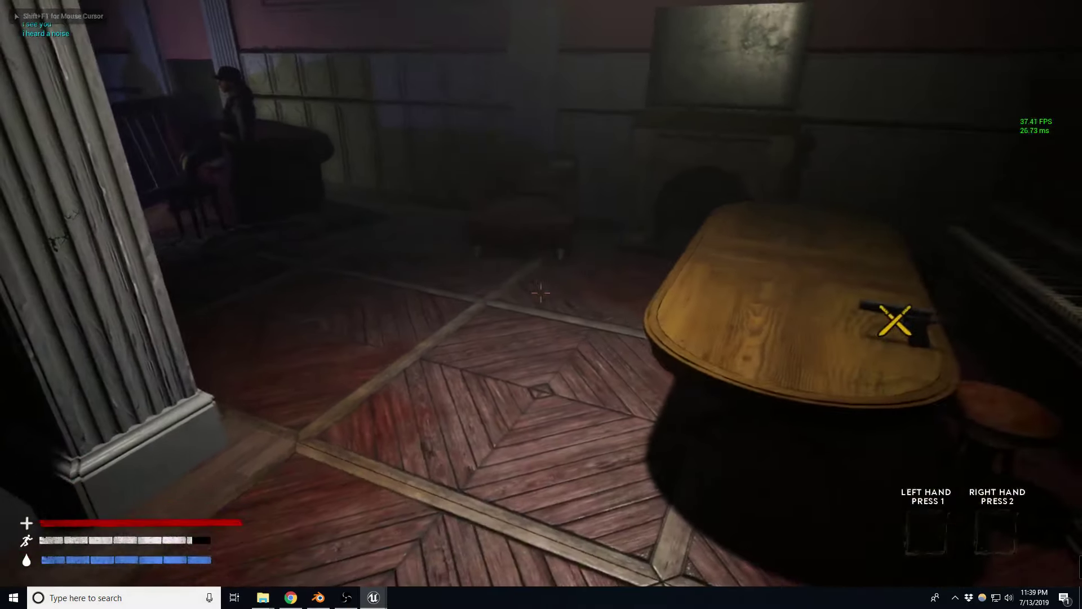
key(Escape)
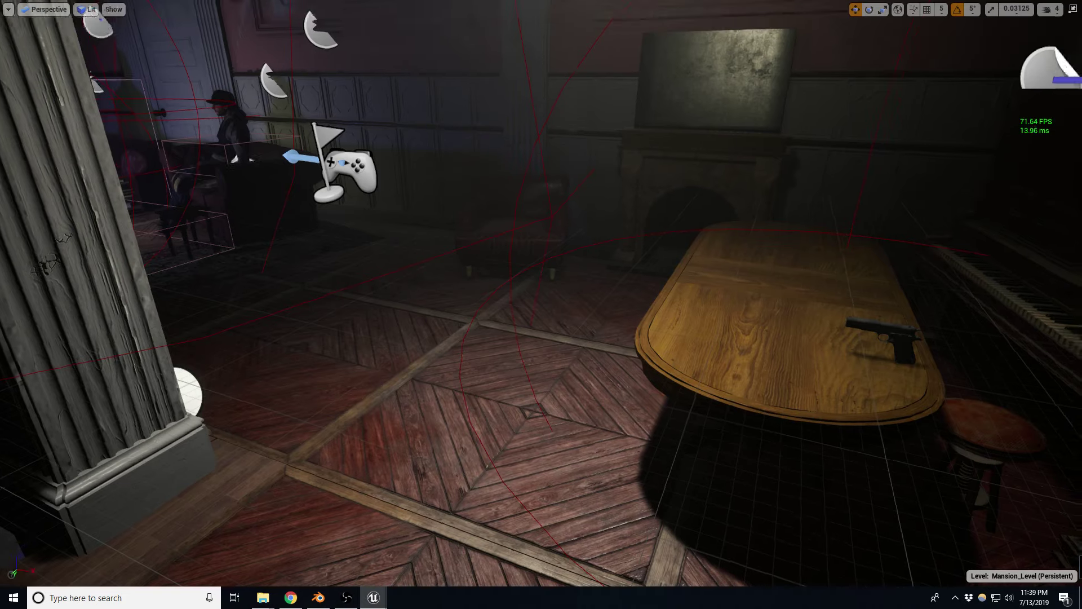
Start a new playtest, sprint through the hallway and pick up the pistol from the table.
right_drag(542, 338, 541, 270)
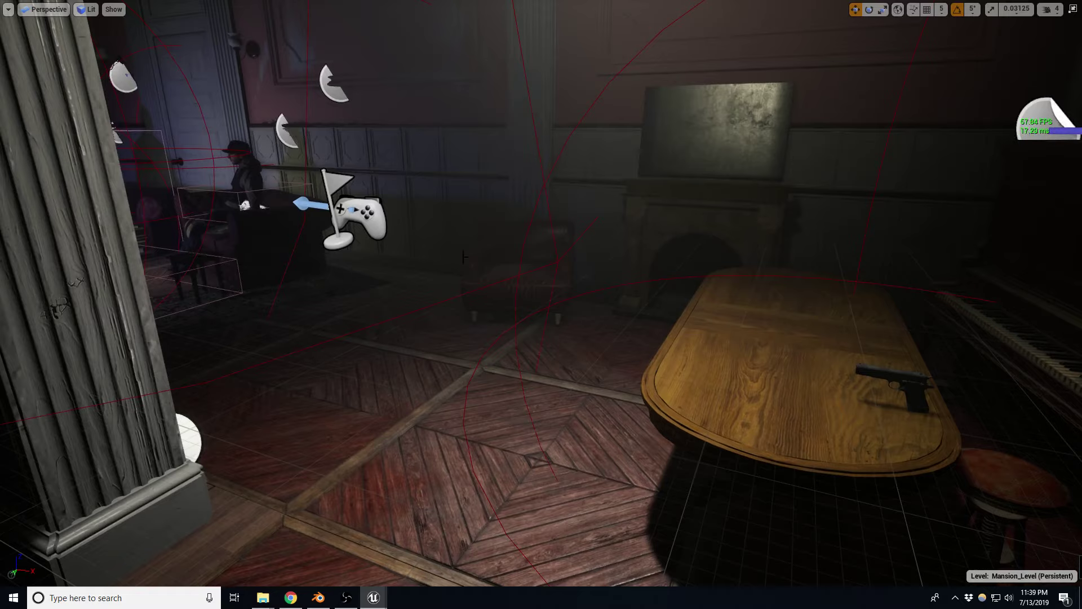
key(alt+p)
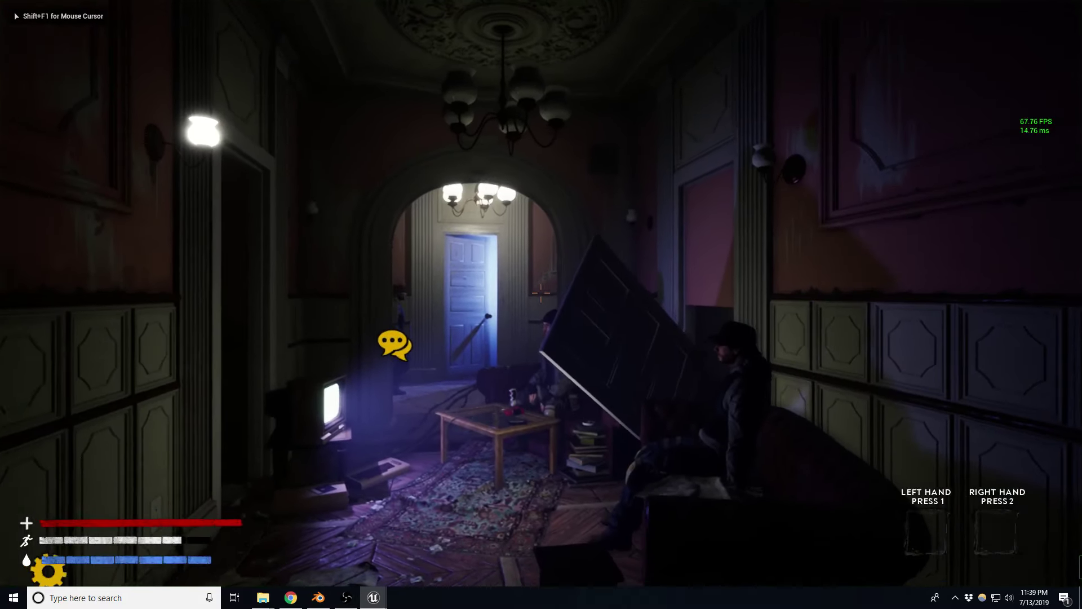
key(shift+w)
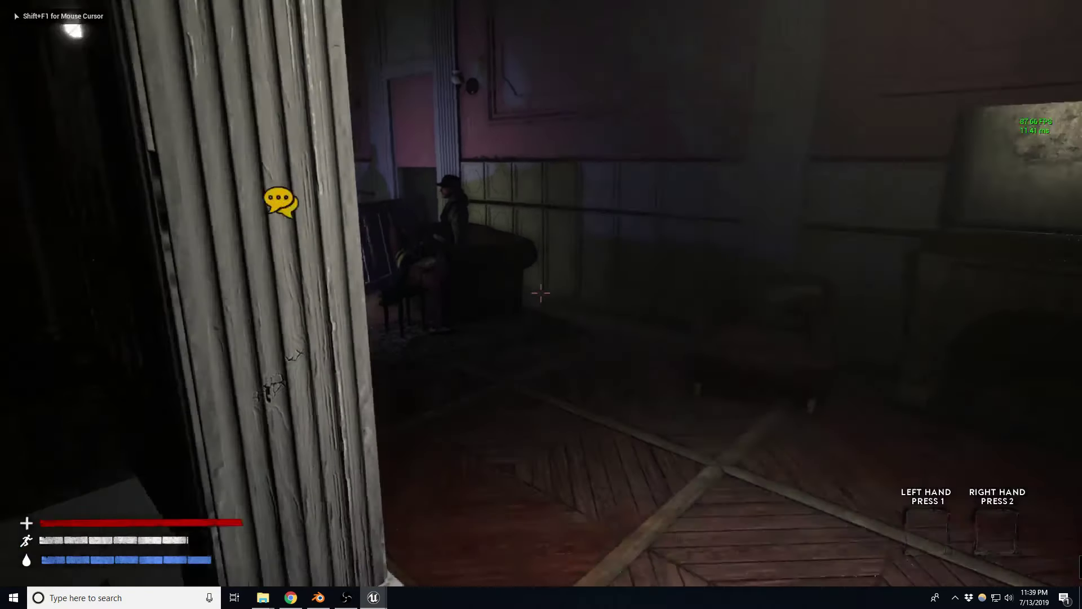
key(e)
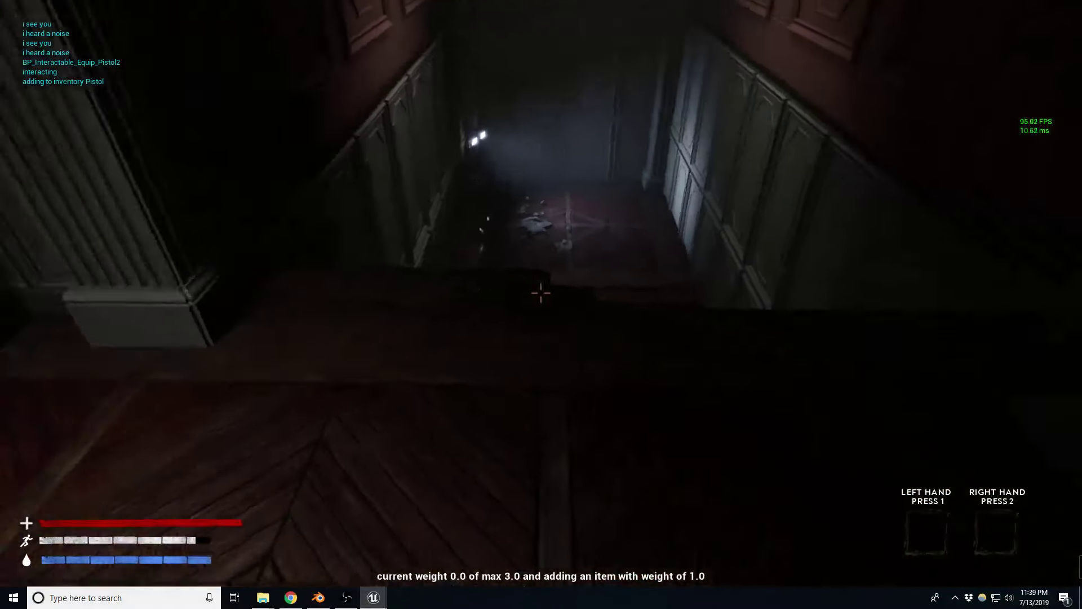
Walk down the staircase toward the panelled wall and the debris on the floor.
key(w)
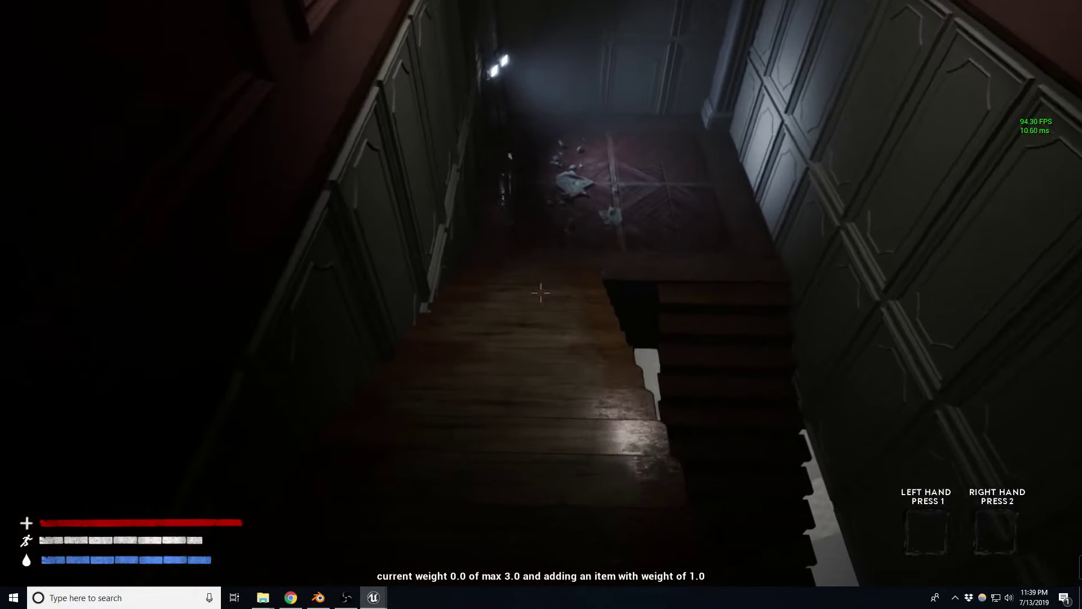
key(w)
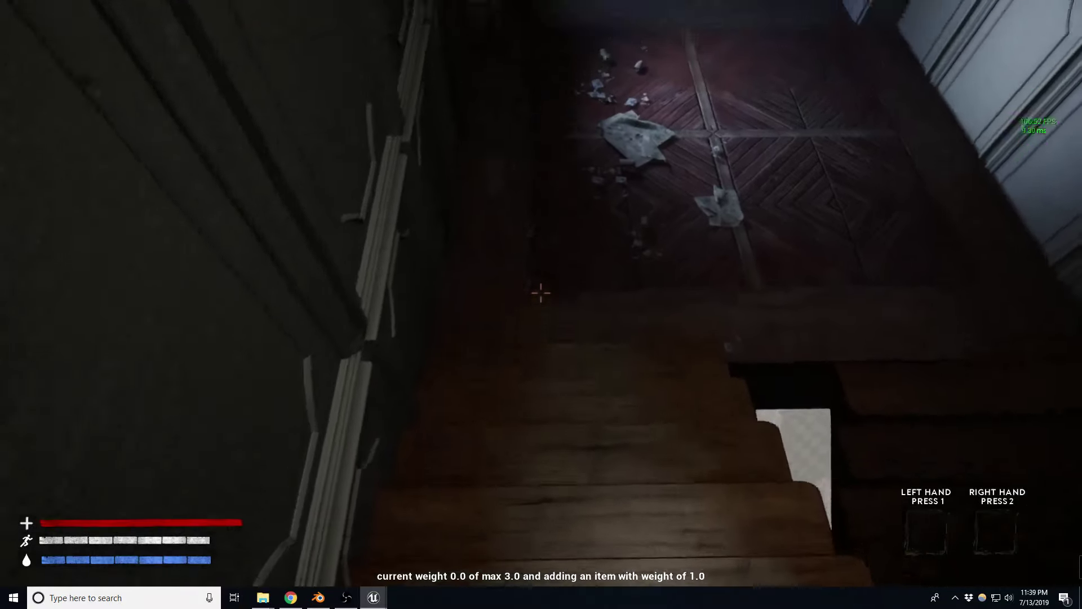
key(w)
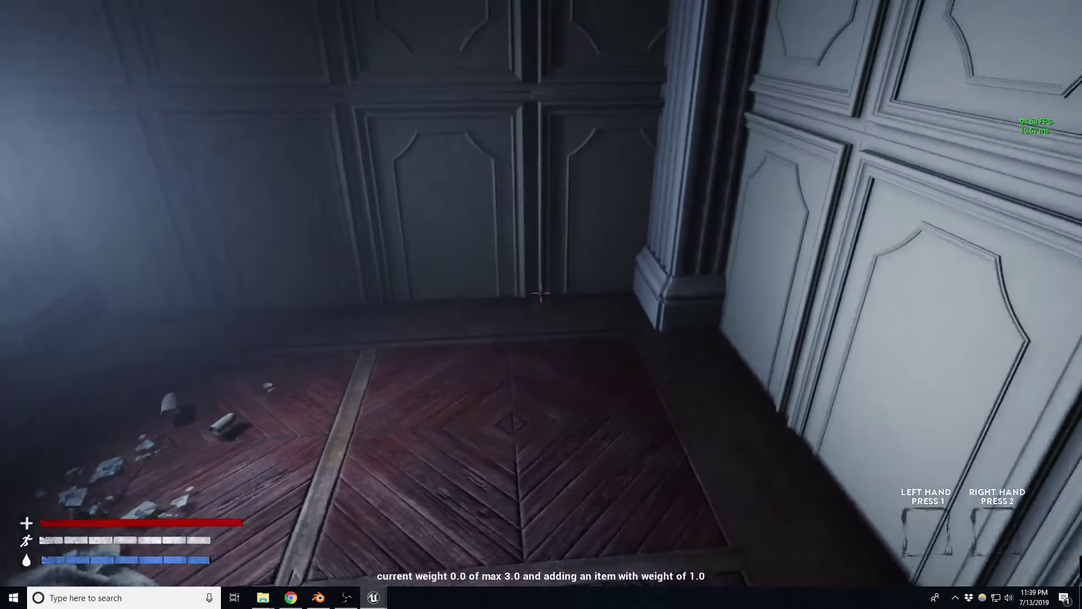
mouse_move(540, 293)
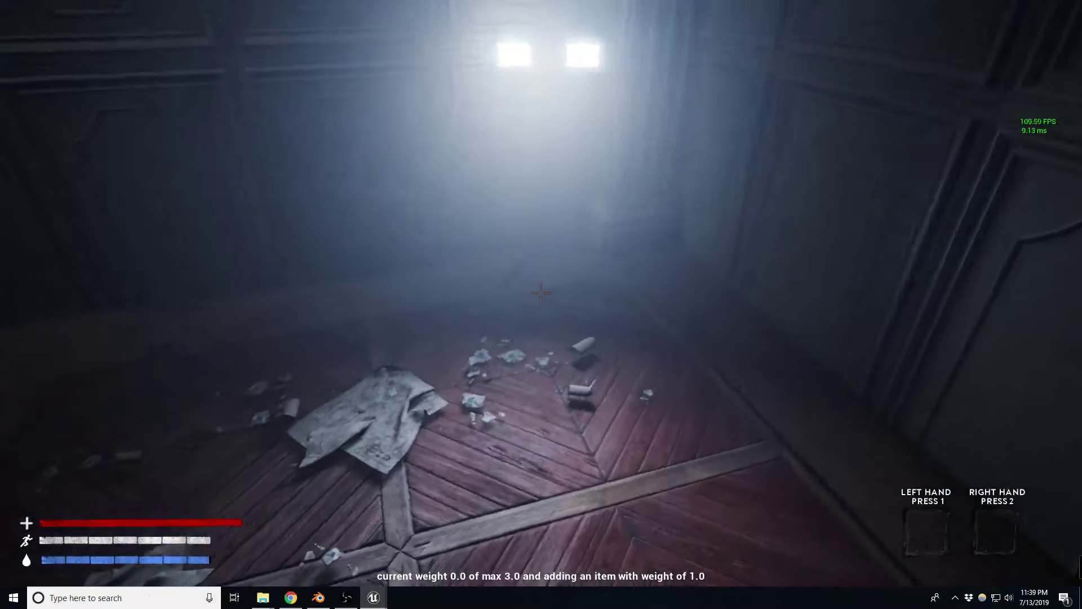
key(w)
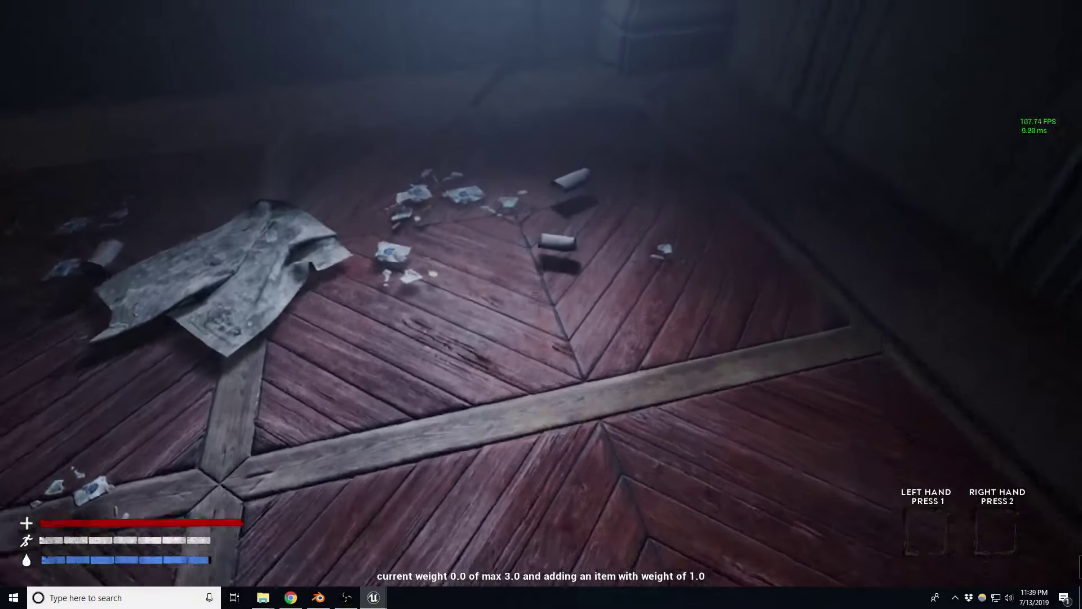
key(s)
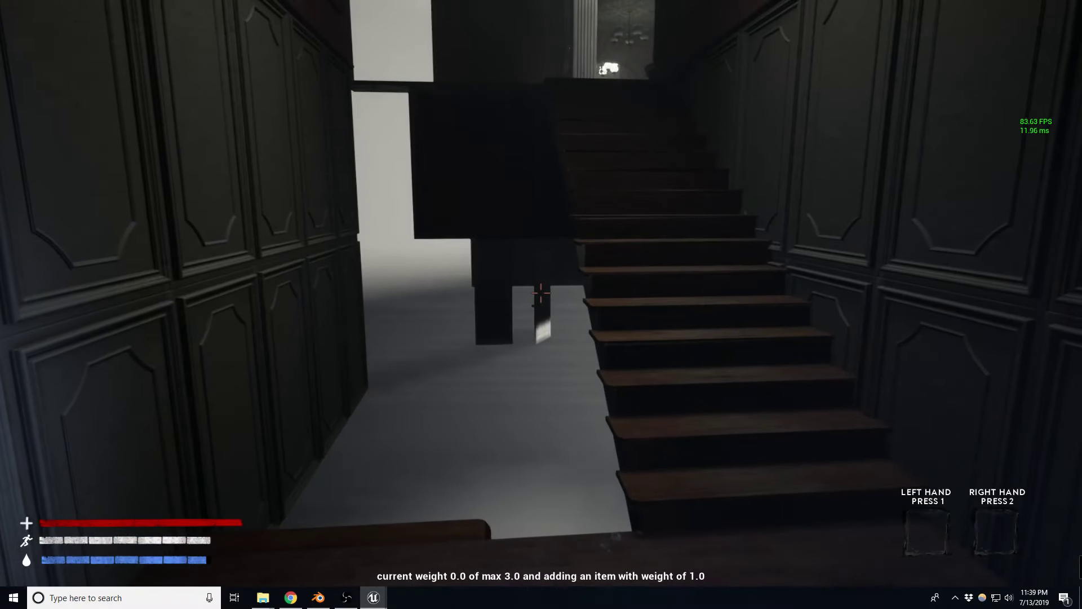
Equip the Pistol from the backpack into the right hand, close the inventory and draw it.
key(Tab)
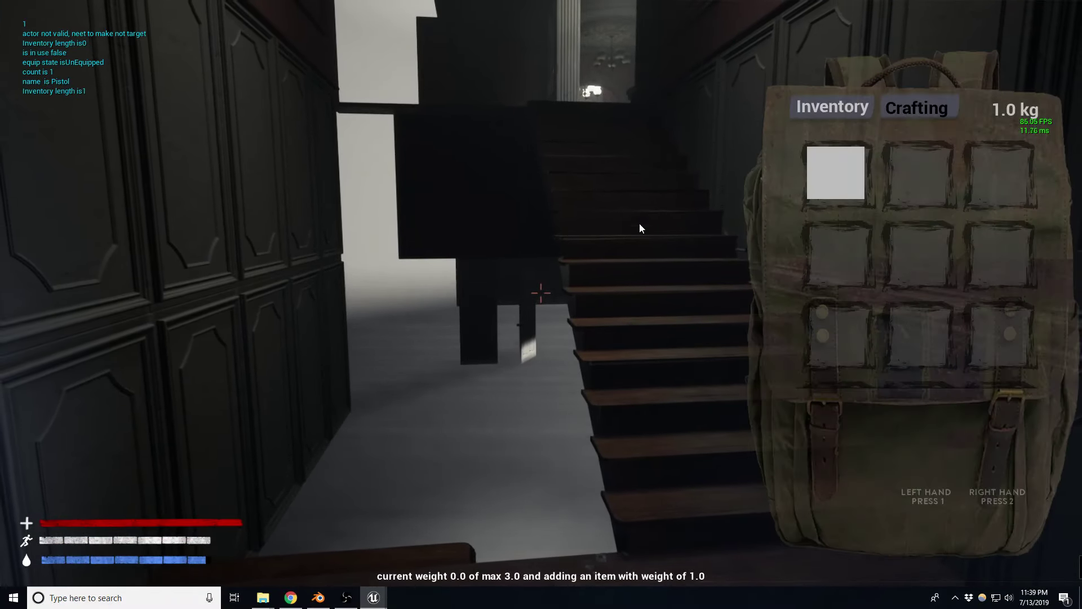
click(824, 174)
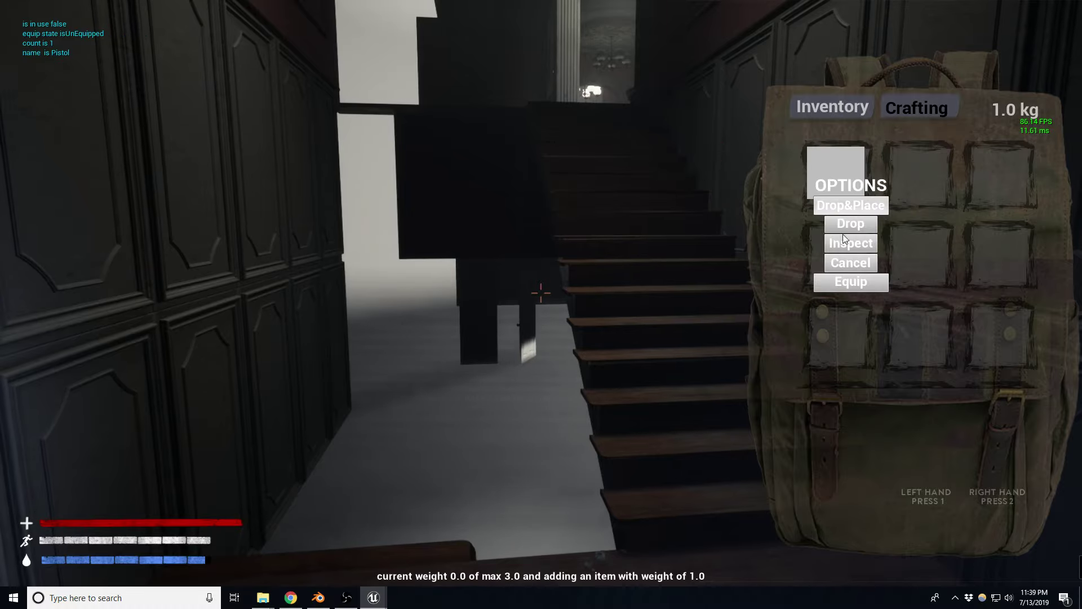
click(850, 280)
key(Tab)
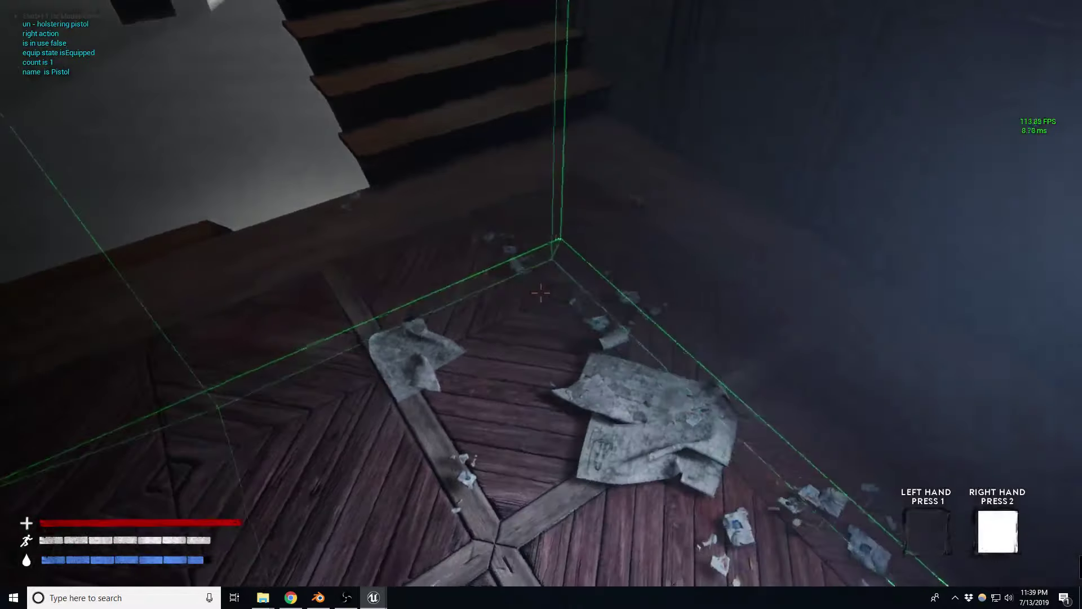
key(2)
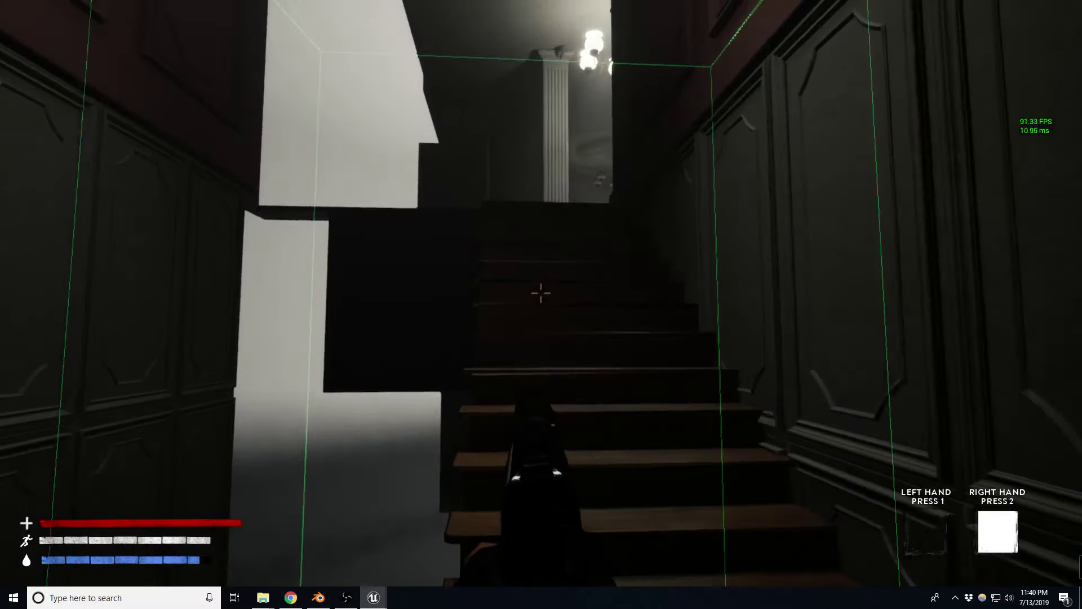
Walk up the stairs and down the upstairs hallway past the column to the lit doorway.
key(w)
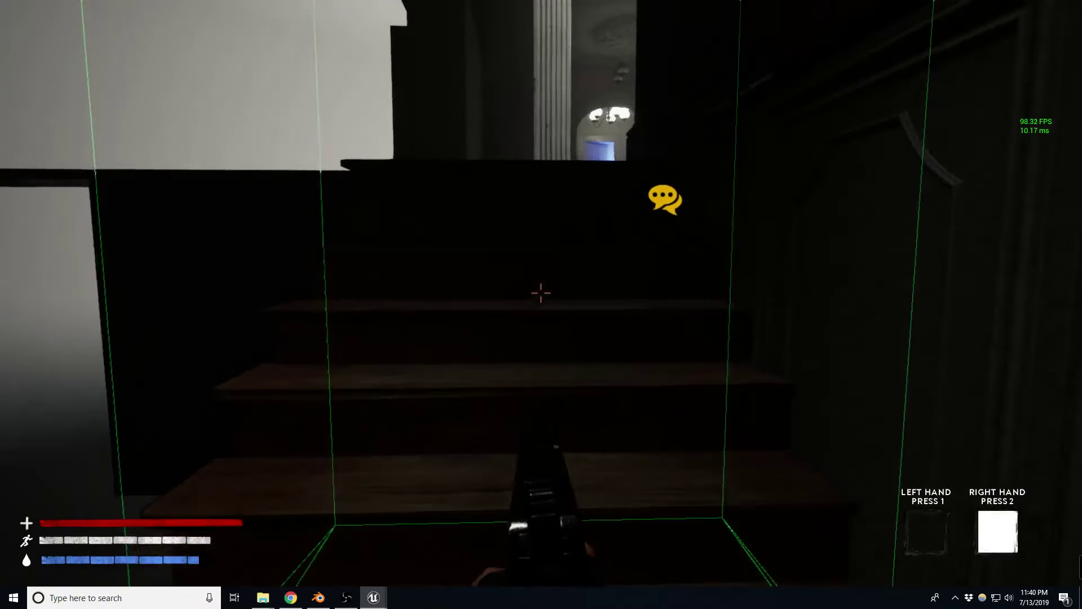
key(w)
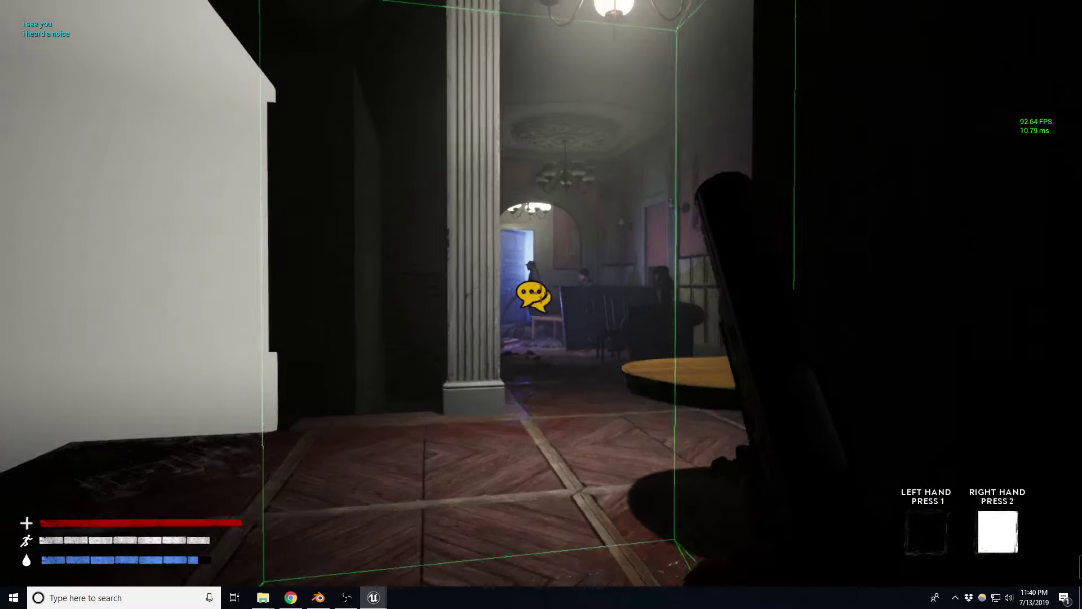
key(w)
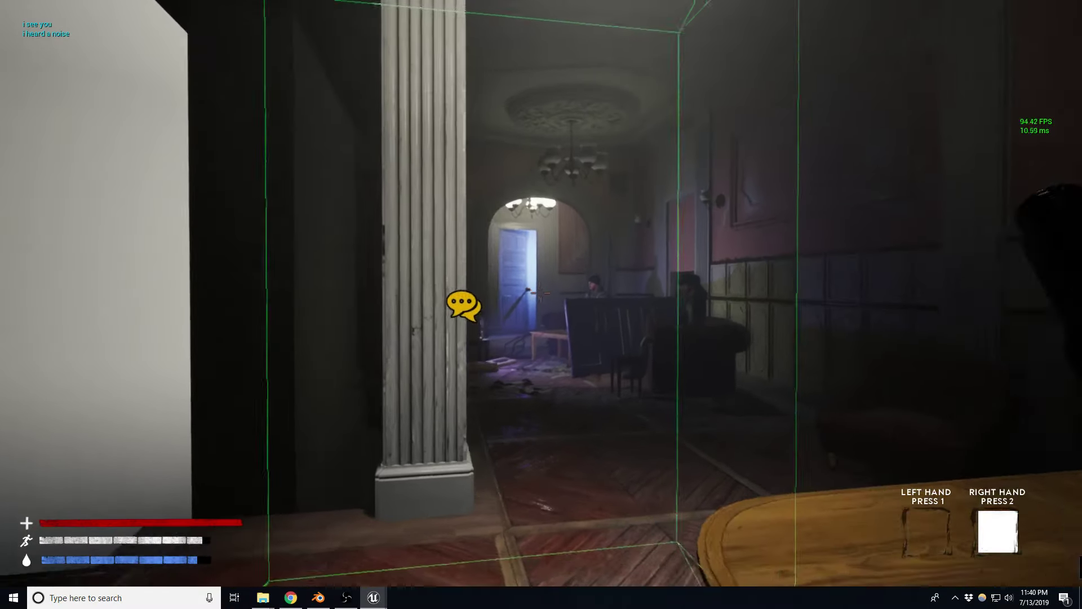
key(w)
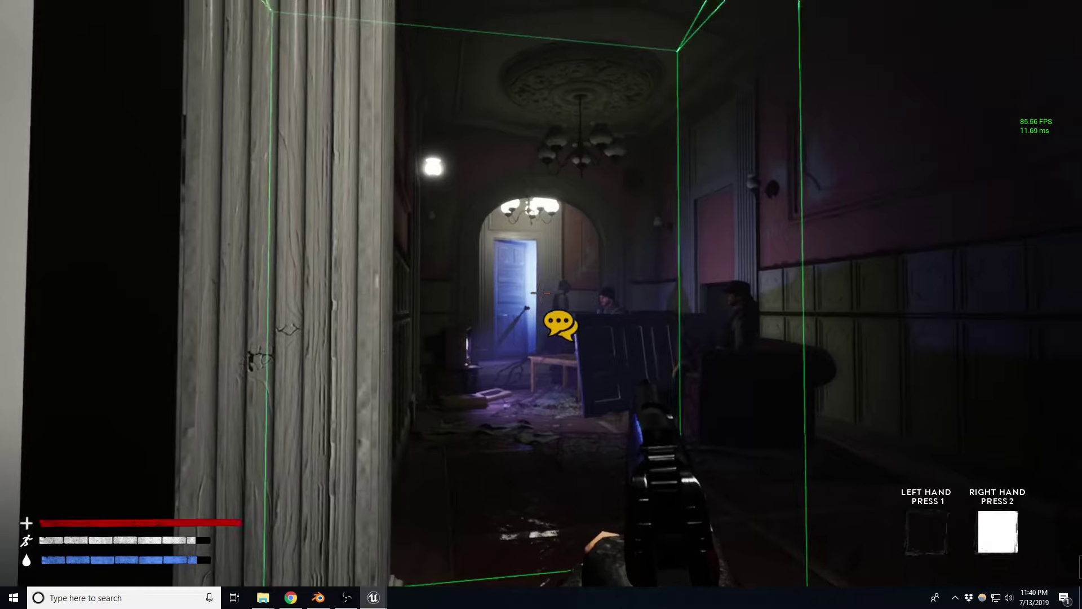
key(w)
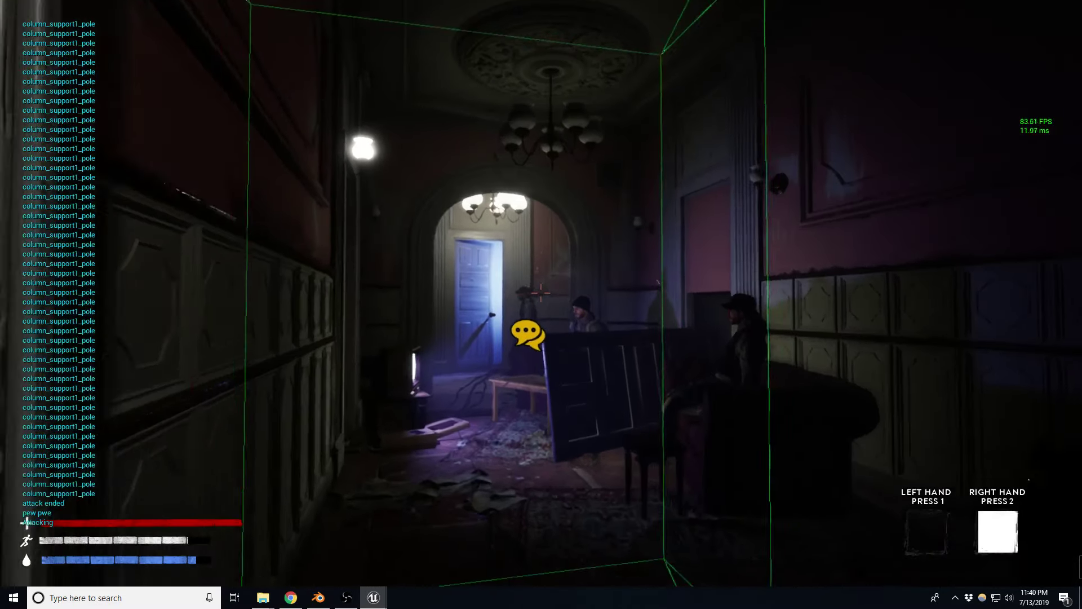
key(w)
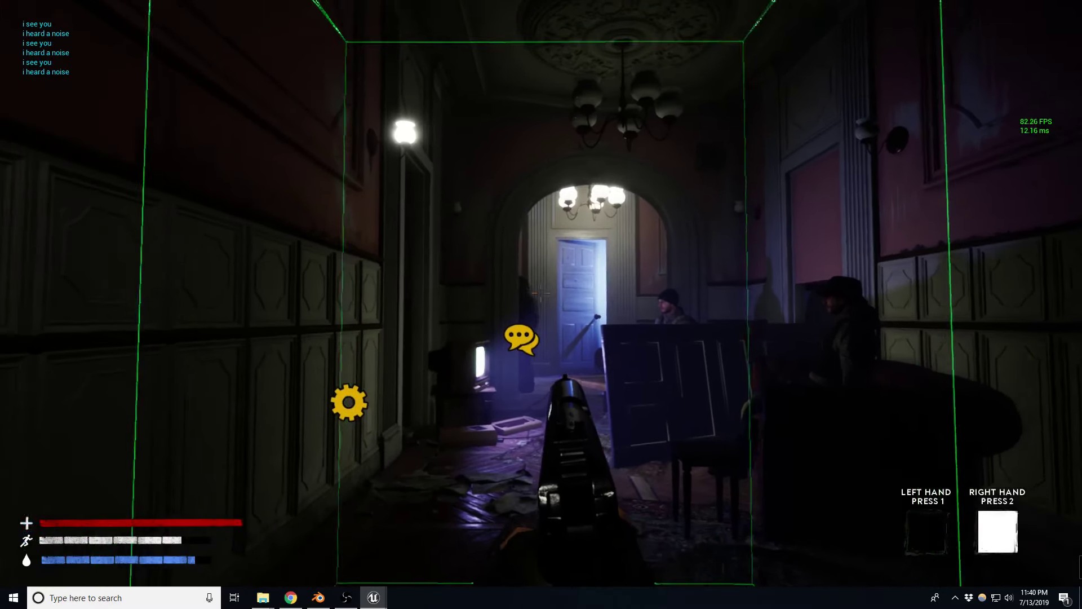
key(w)
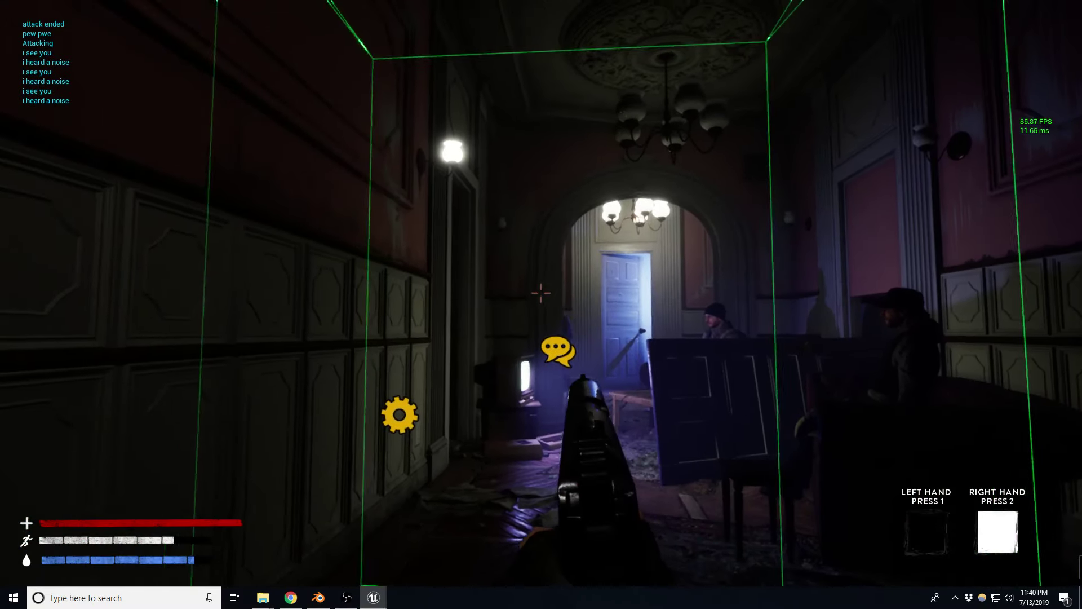
key(w)
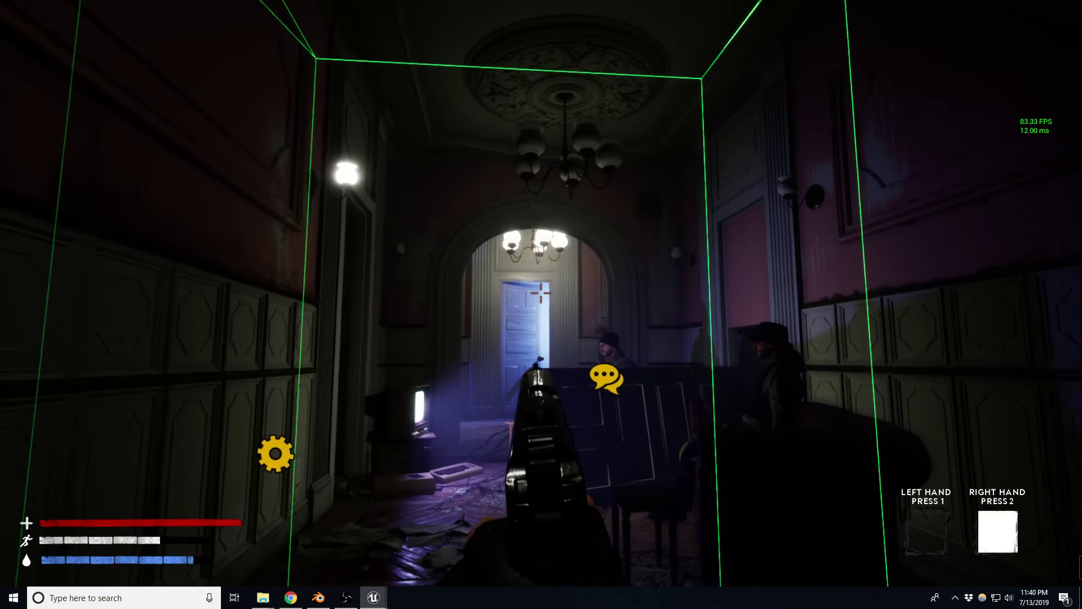
key(w)
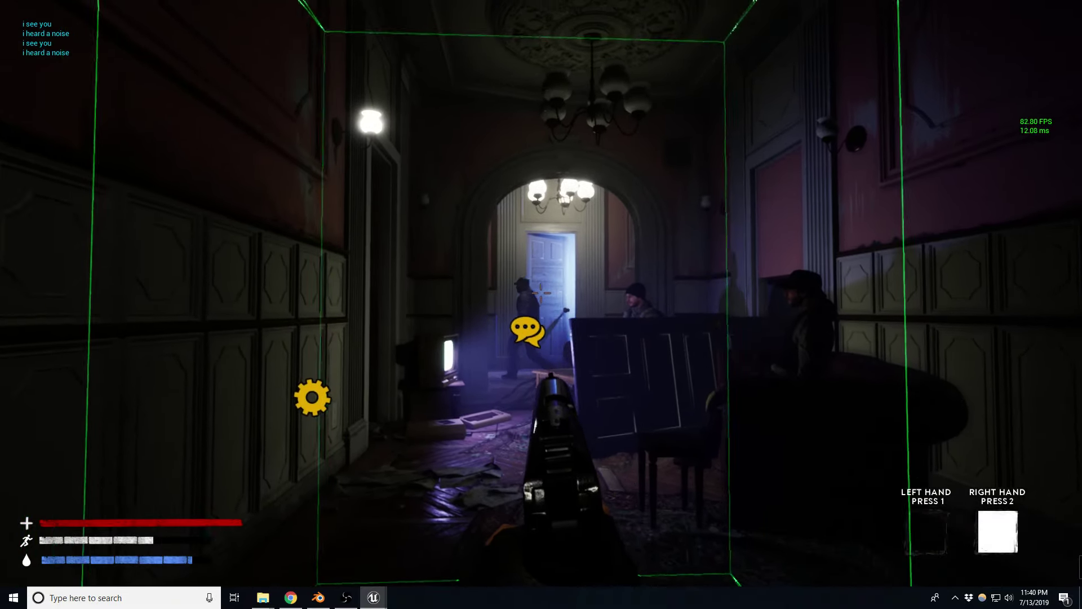
key(w)
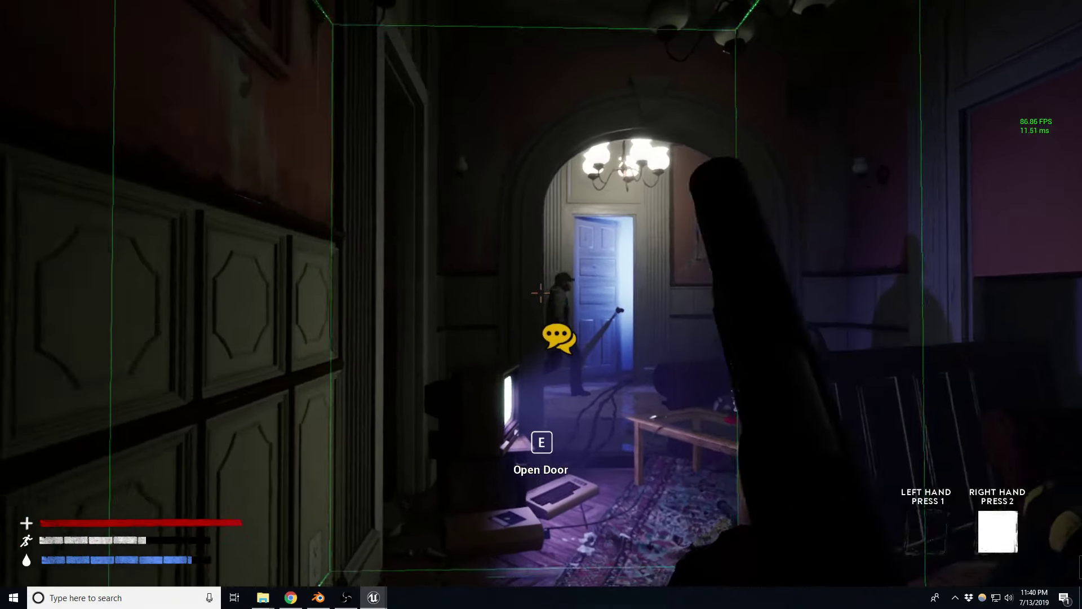
key(w)
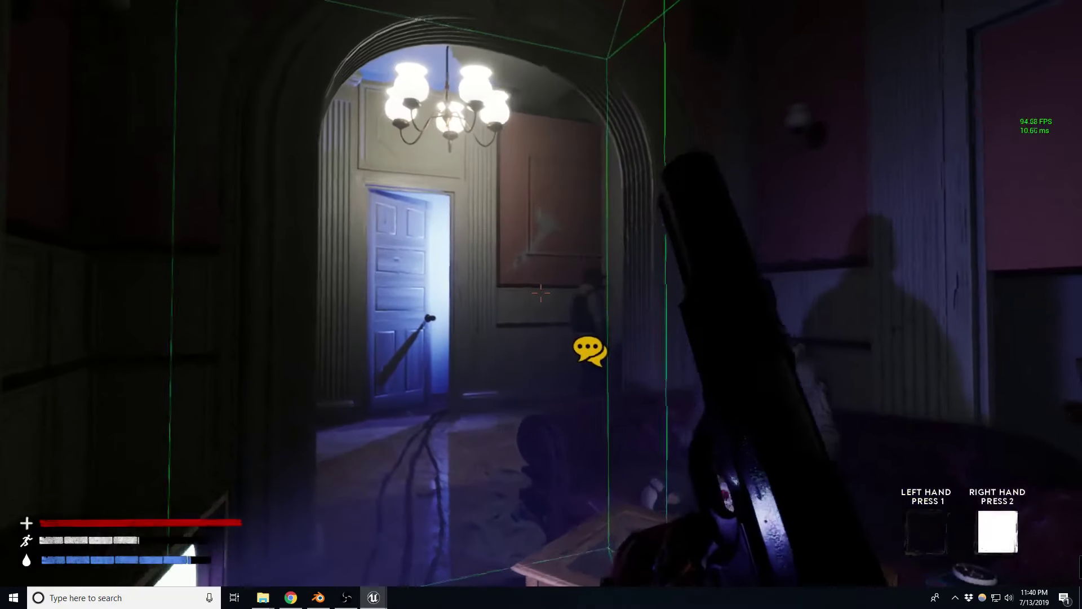
key(w)
key(s)
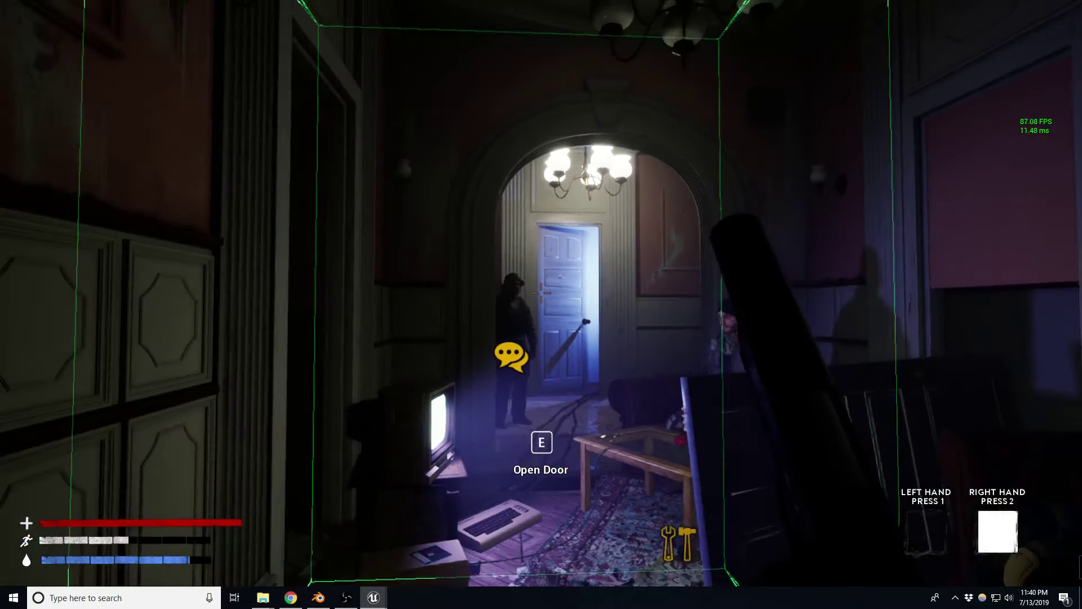
Shoot the seated NPC dead with two pistol shots and advance past the doorway.
click(542, 292)
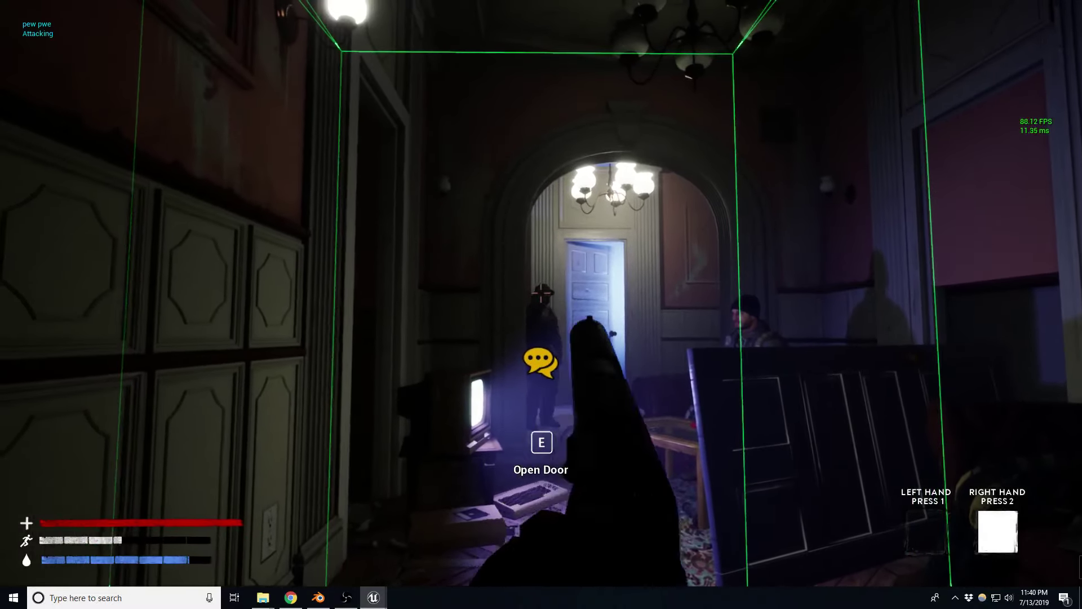
click(541, 293)
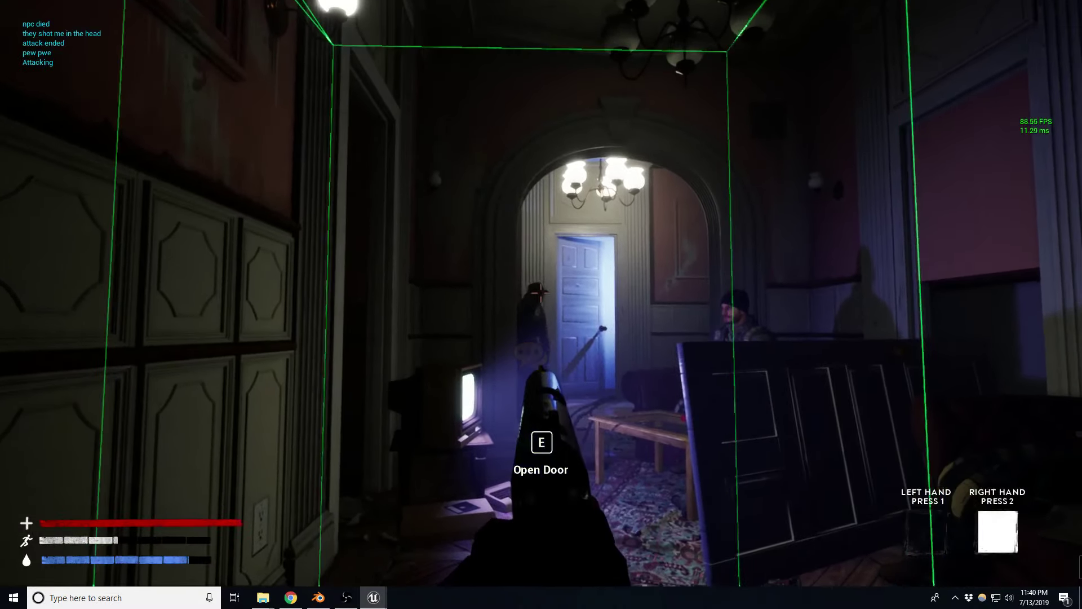
key(w)
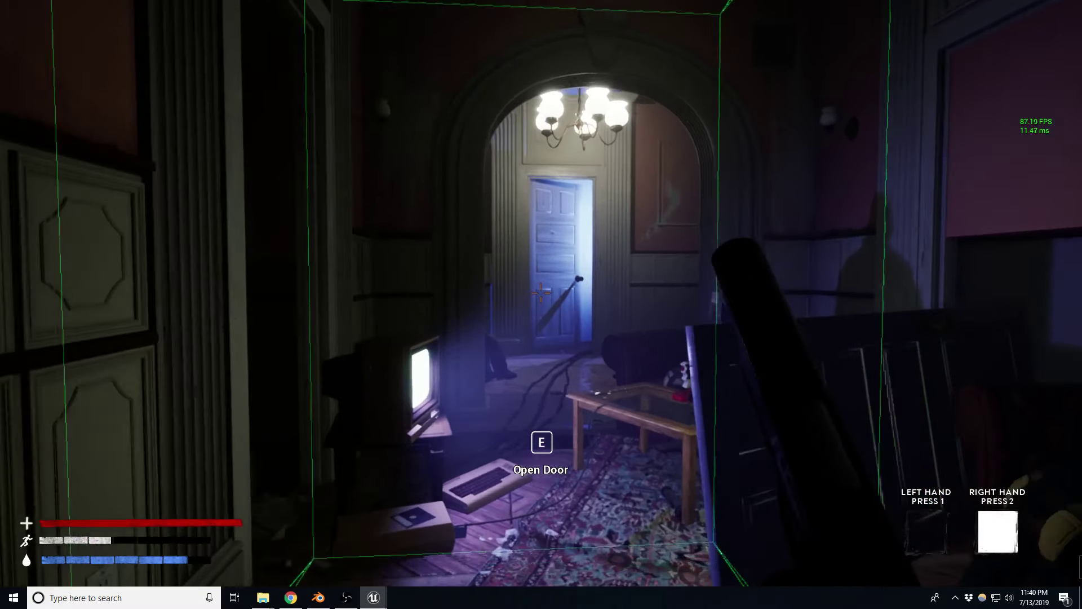
key(w)
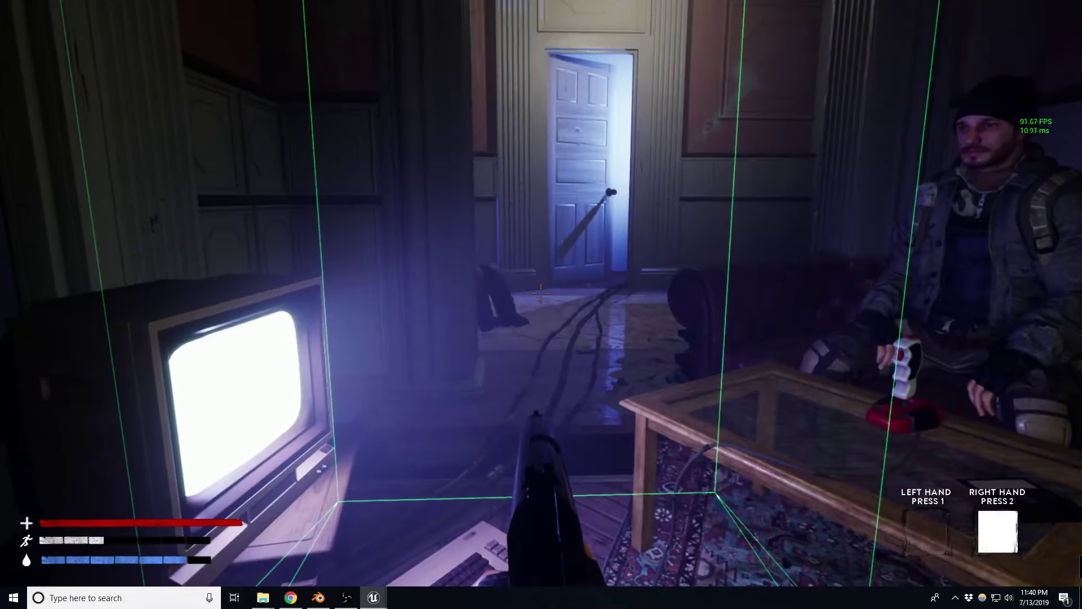
key(w)
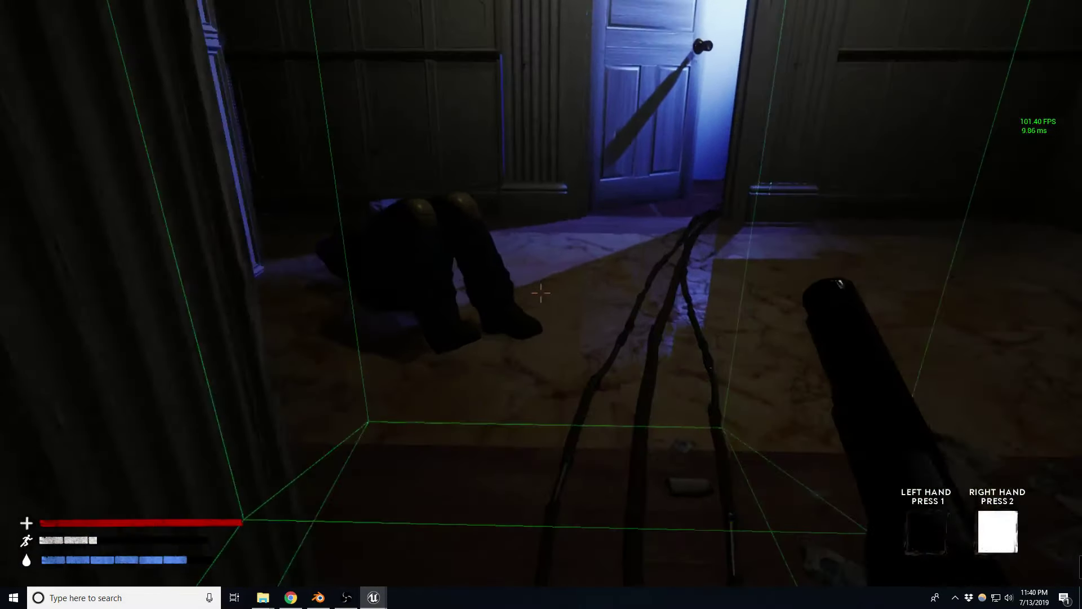
key(Escape)
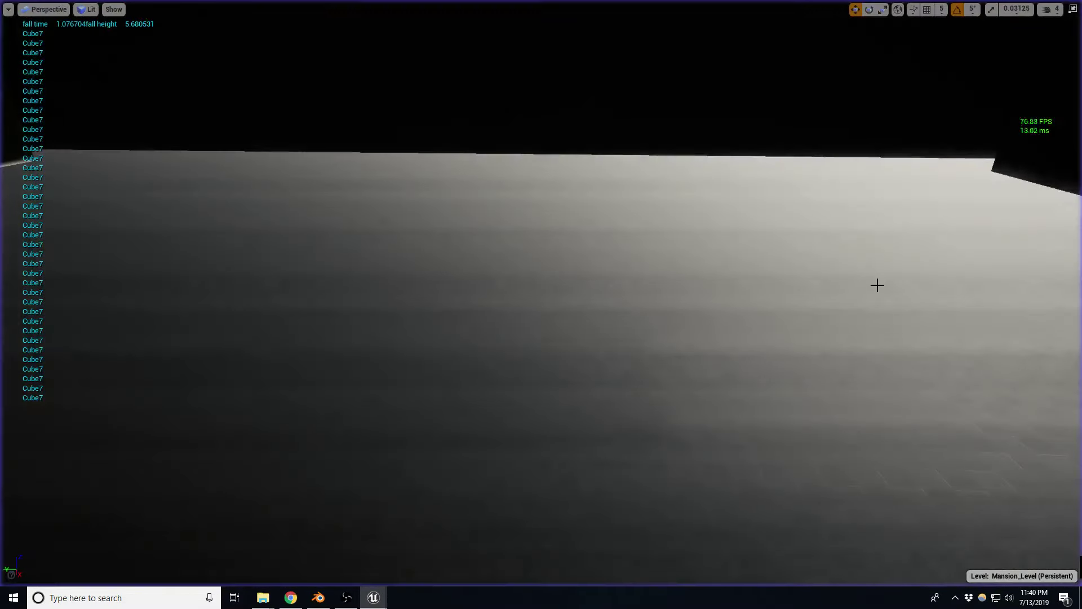
mouse_move(843, 289)
right_down()
mouse_move(843, 338)
mouse_move(879, 372)
mouse_move(868, 338)
mouse_move(914, 344)
mouse_move(834, 350)
mouse_move(834, 395)
mouse_move(811, 394)
mouse_move(834, 316)
mouse_move(154, 127)
right_up()
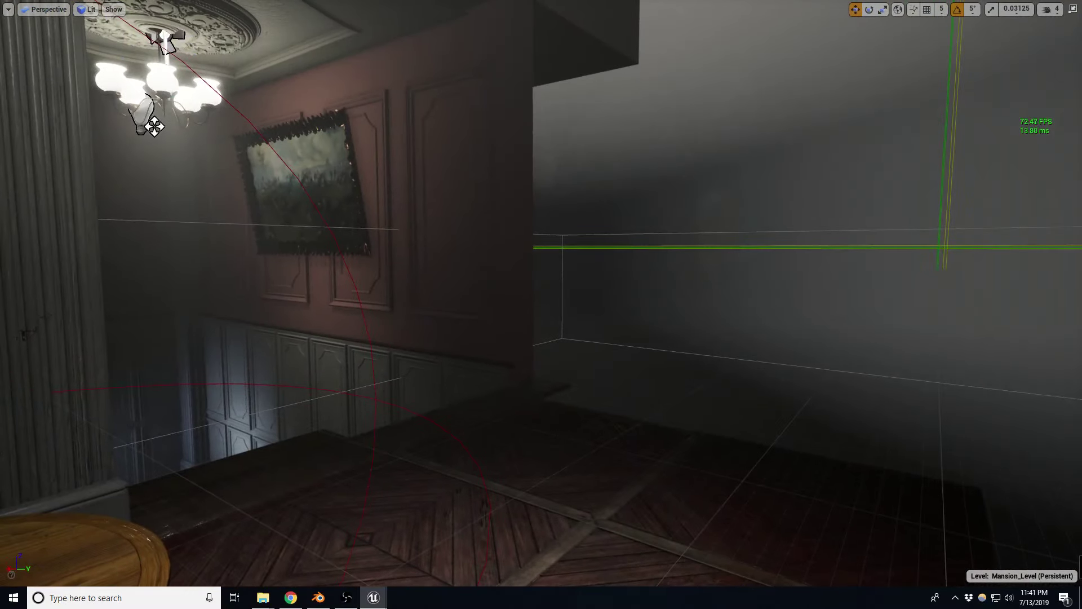
right_drag(625, 328, 507, 315)
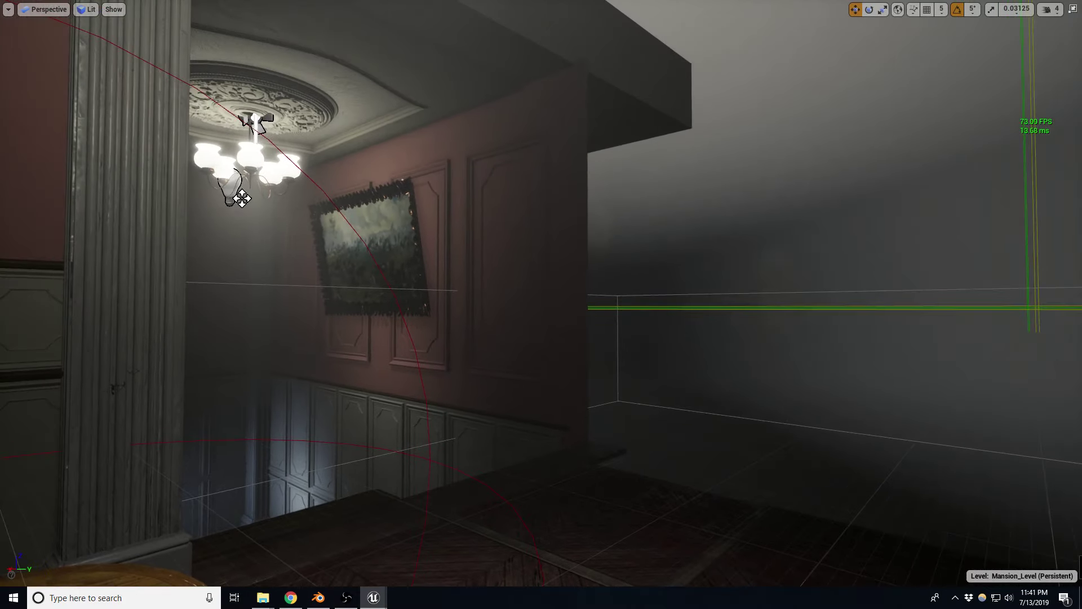
click(161, 428)
right_drag(161, 428, 239, 377)
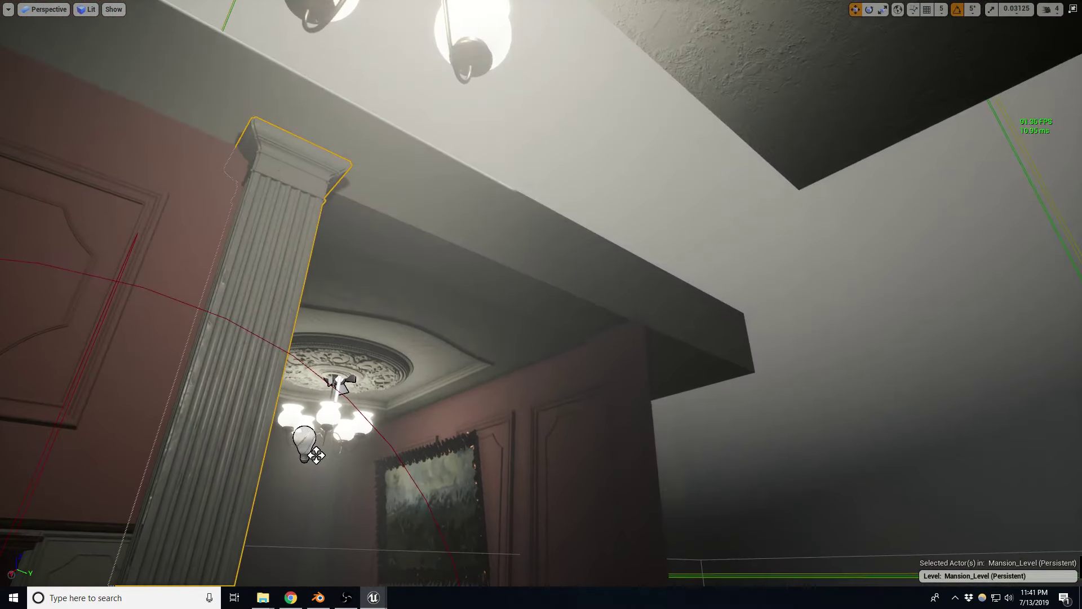
drag(307, 412, 702, 328)
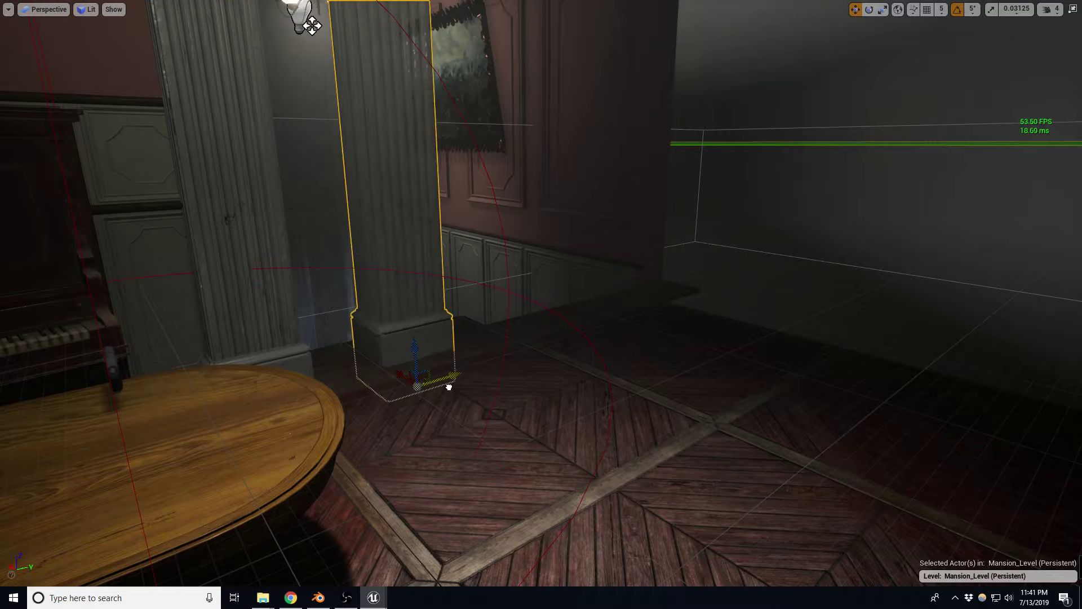
right_drag(702, 328, 702, 328)
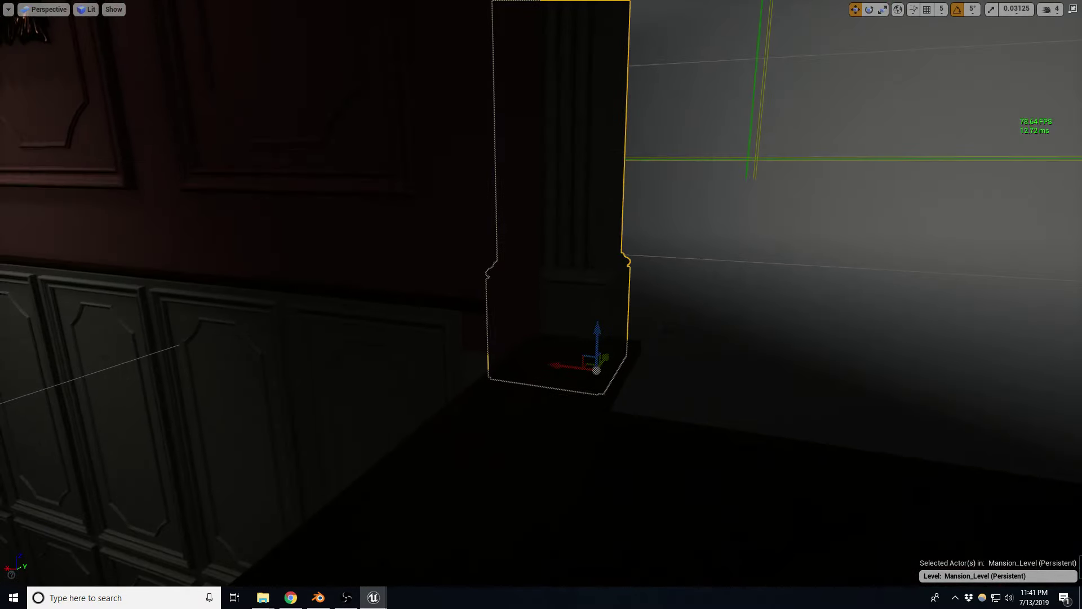
drag(596, 369, 598, 367)
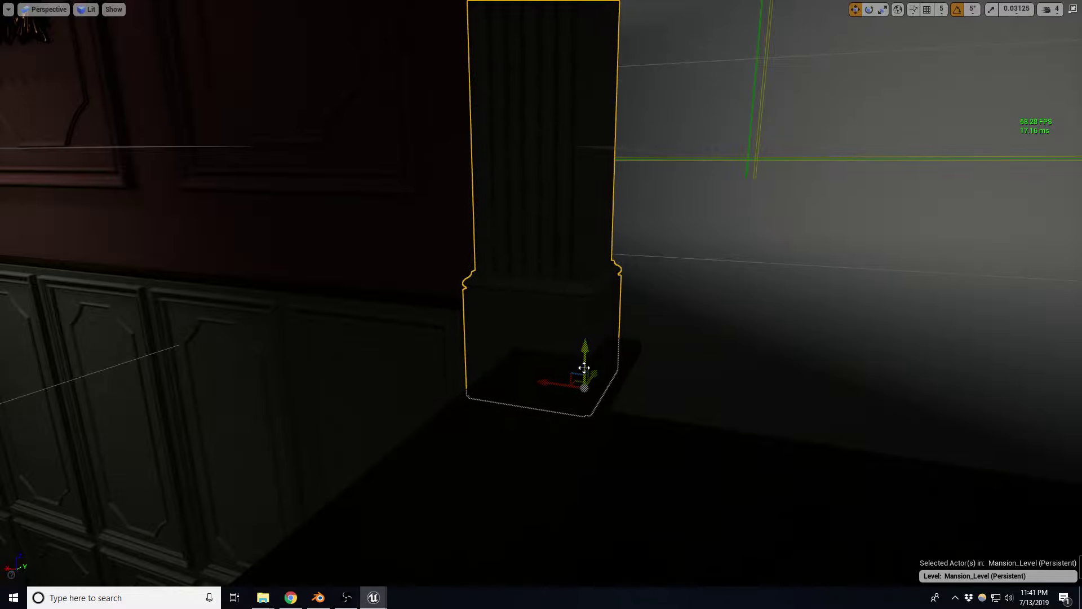
right_drag(584, 368, 584, 366)
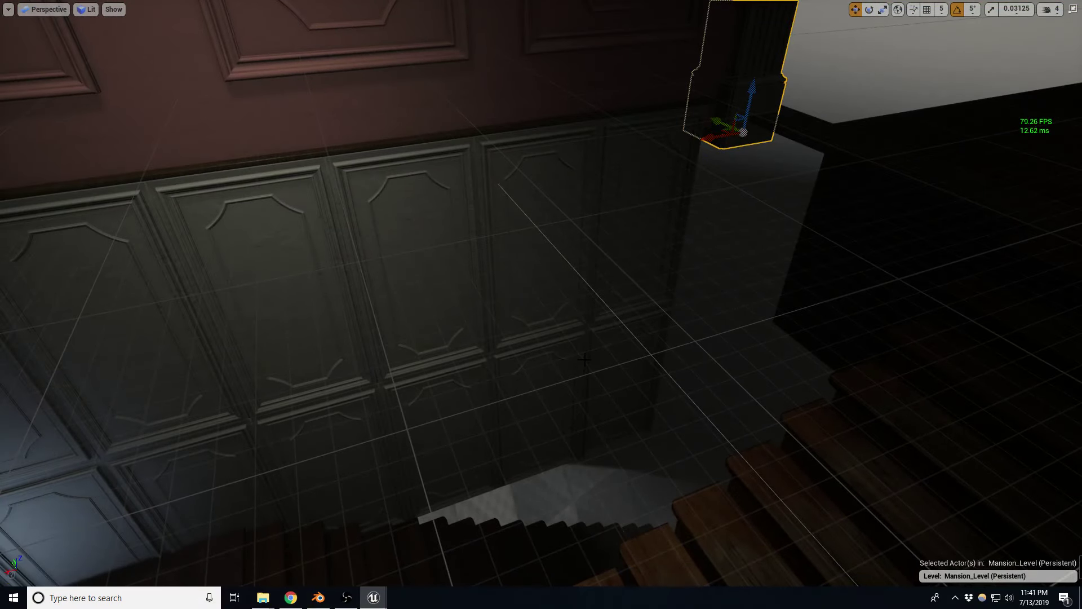
right_drag(578, 315, 639, 324)
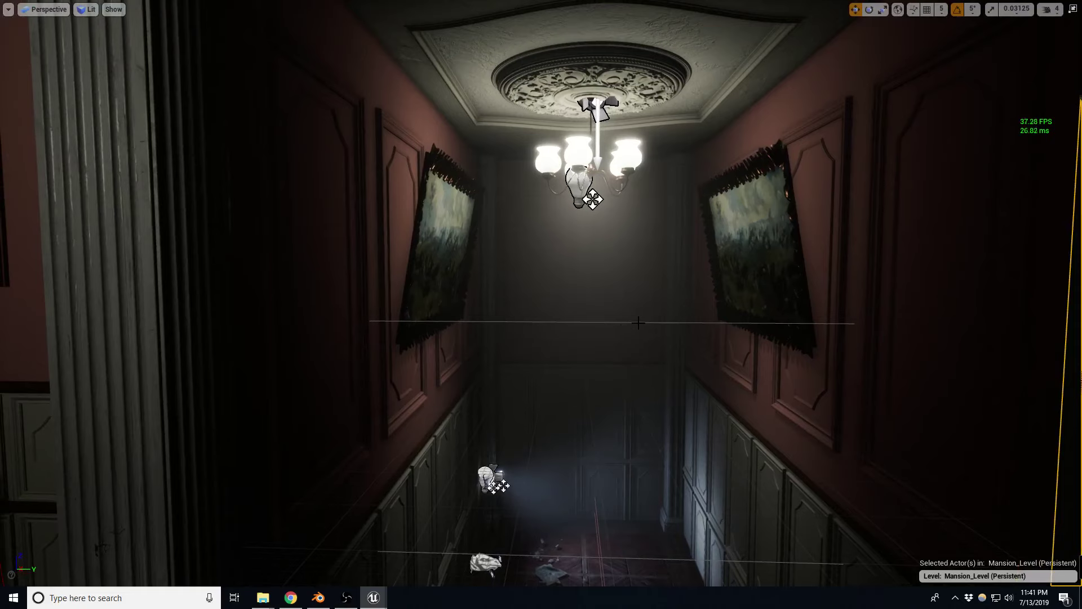
Save Mansion_Level, delete the spotlight at the hallway's far end, and select the black blocker plane.
key(ctrl+s)
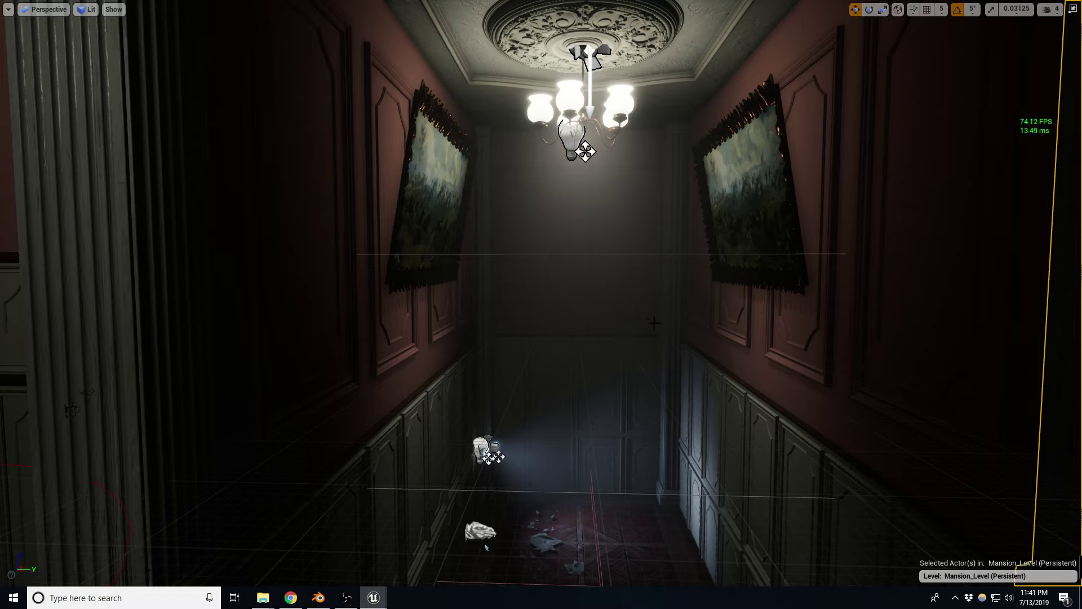
mouse_move(617, 342)
mouse_down()
mouse_move(617, 169)
mouse_move(618, 231)
mouse_up()
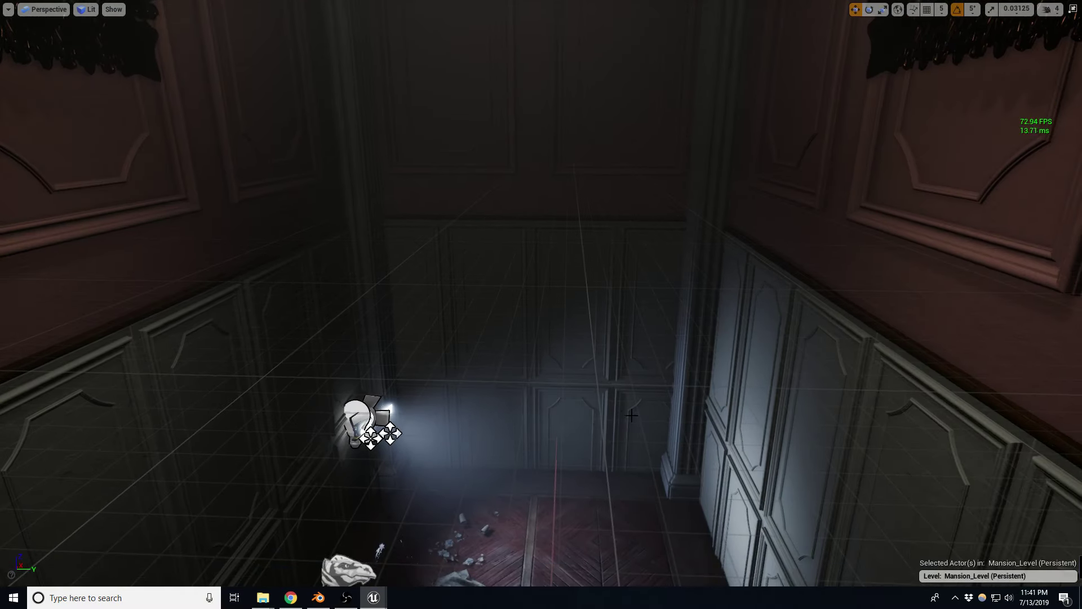
click(361, 423)
drag(642, 356, 643, 338)
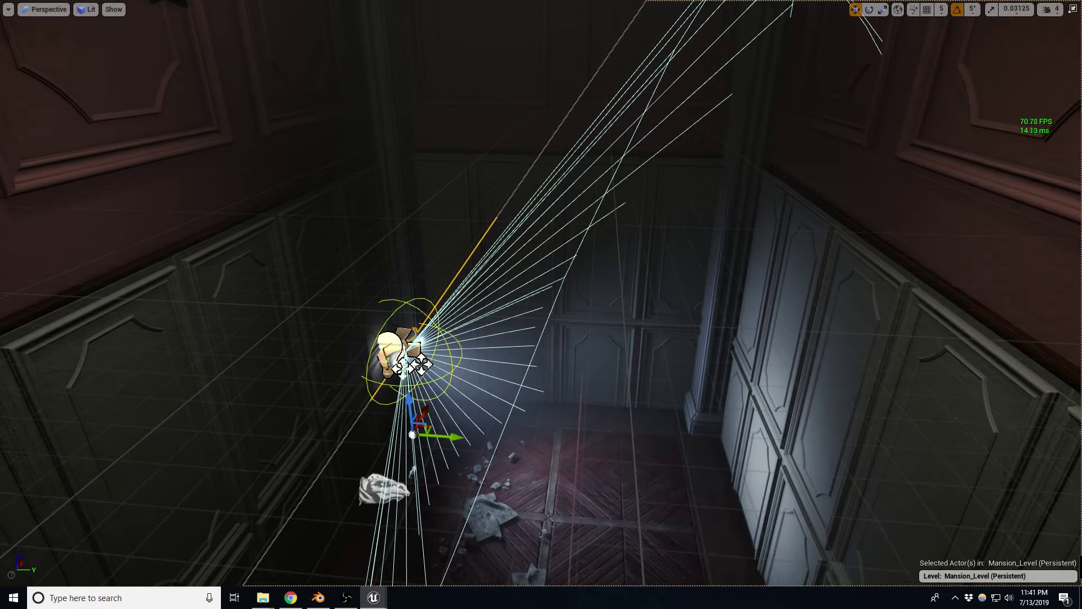
key(Delete)
click(678, 323)
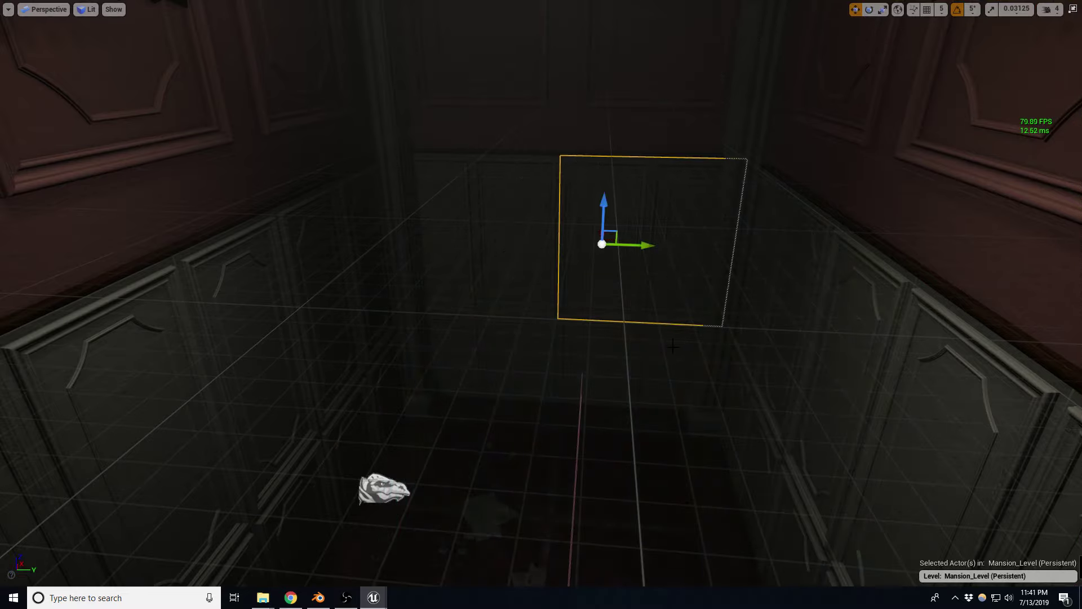
Duplicate the black plane into a 2x2 grid, rotate it 90° and slide it left before the window.
right_drag(678, 323, 678, 323)
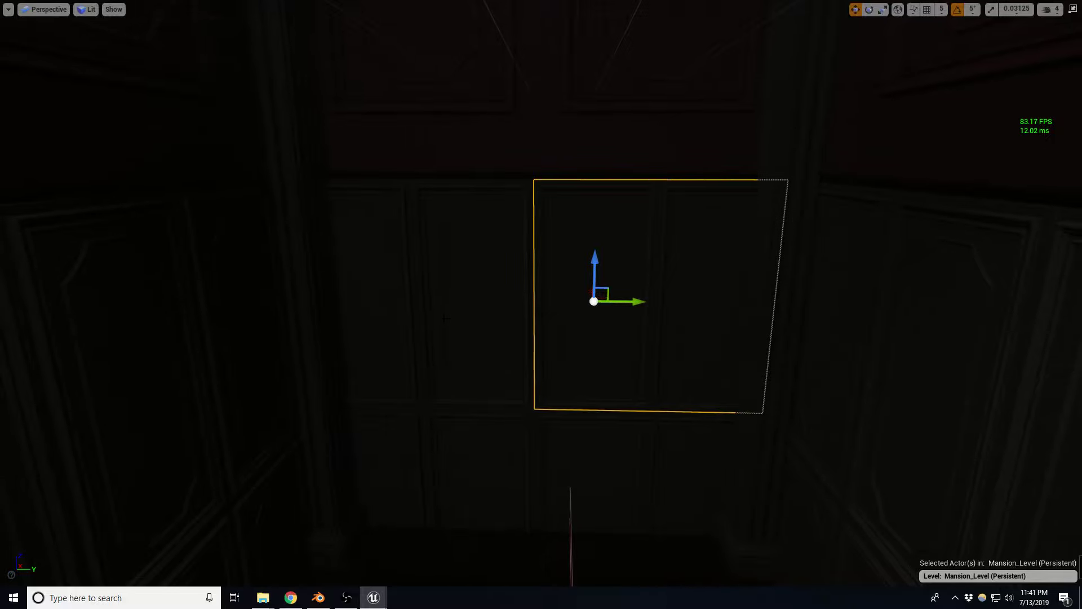
mouse_move(626, 301)
alt+mouse_down()
mouse_move(380, 299)
mouse_move(370, 491)
mouse_move(605, 510)
alt+mouse_up()
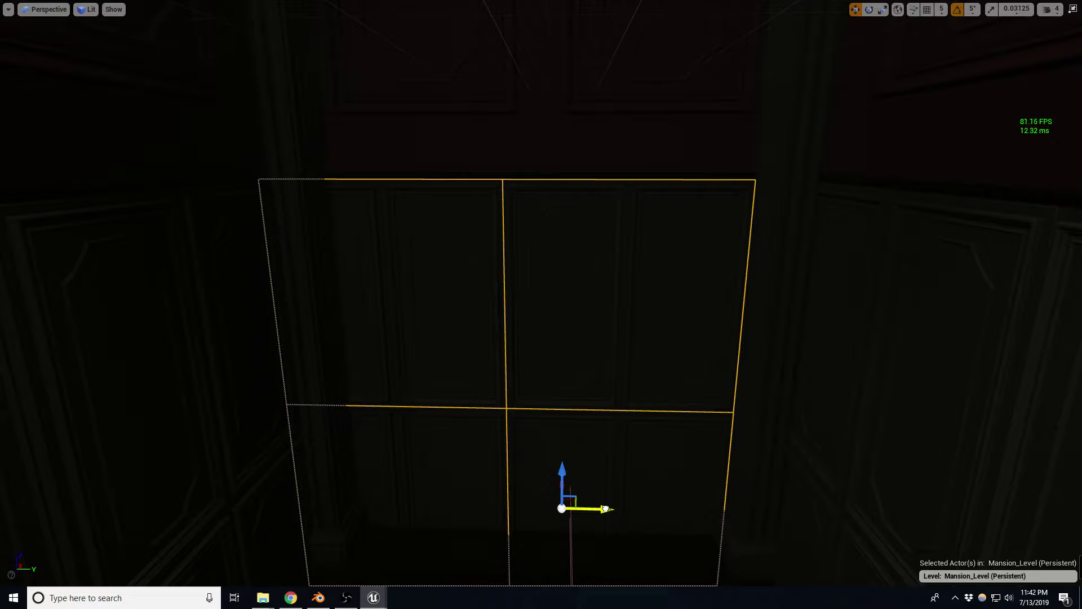
drag(605, 509, 605, 507)
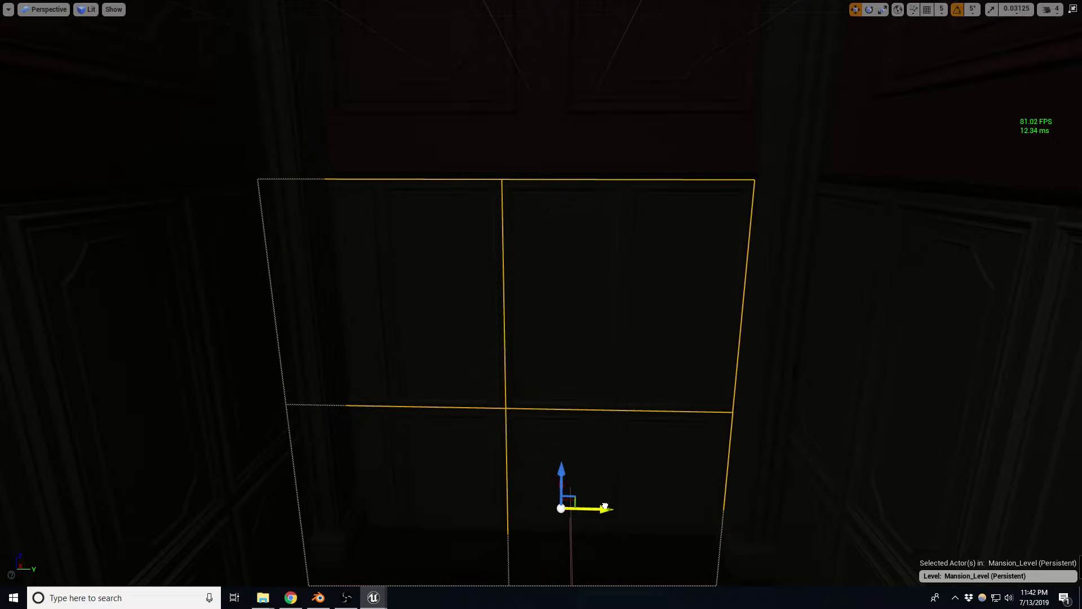
key(e)
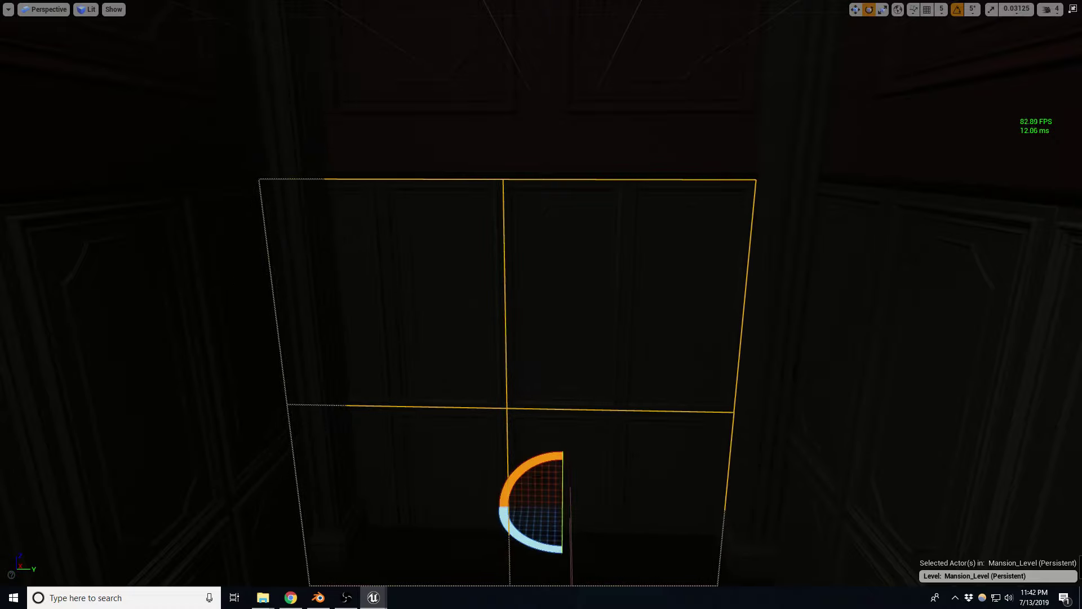
drag(506, 485, 629, 510)
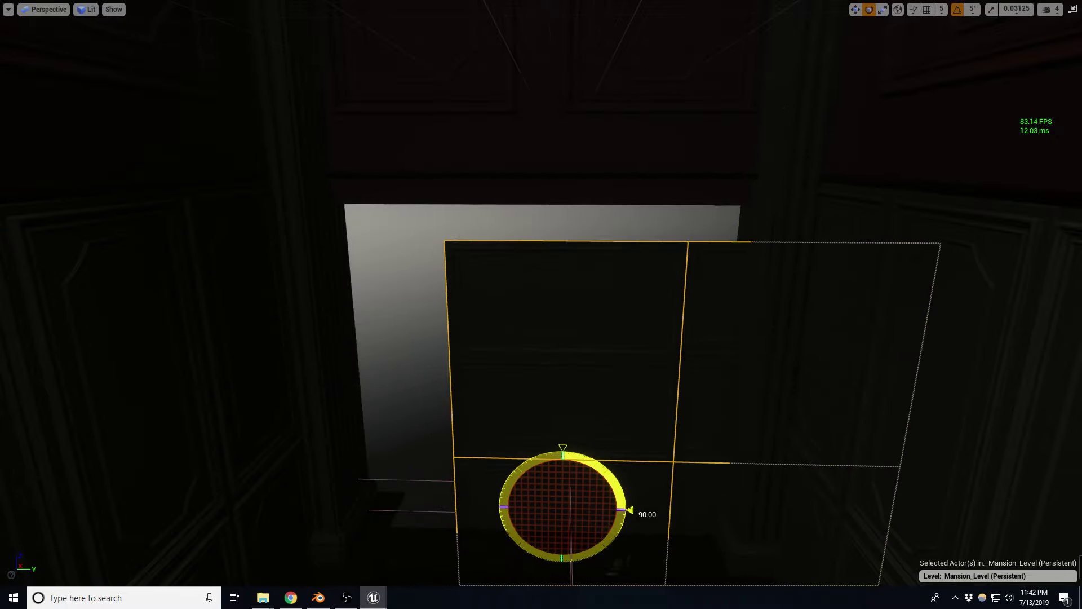
key(w)
mouse_move(609, 509)
mouse_down()
mouse_move(480, 510)
mouse_move(504, 506)
mouse_up()
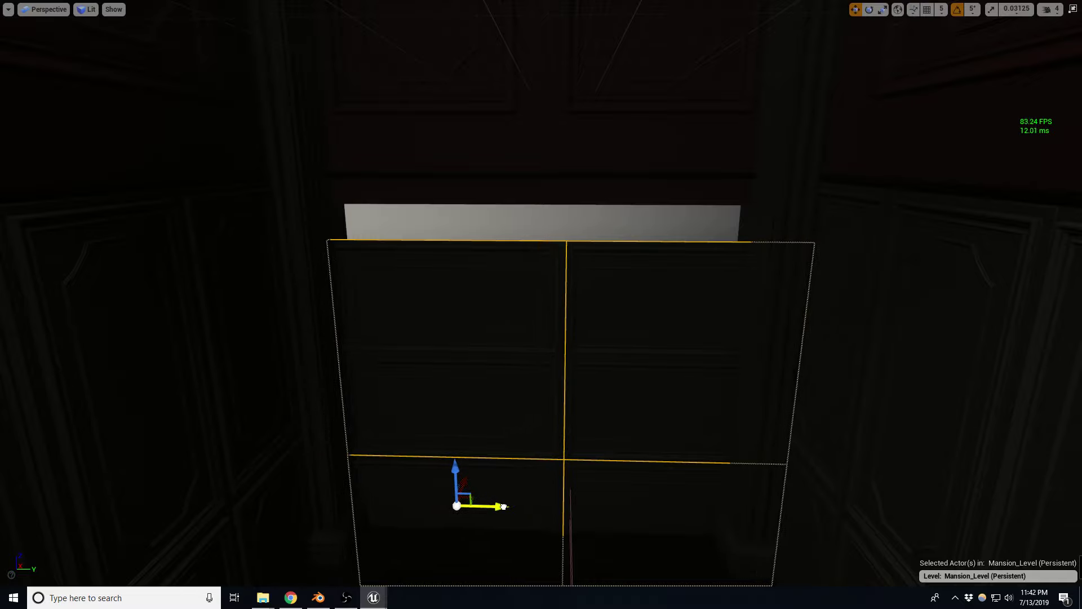
Scale the blocker wall up to cover the hallway's end opening.
key(e)
key(r)
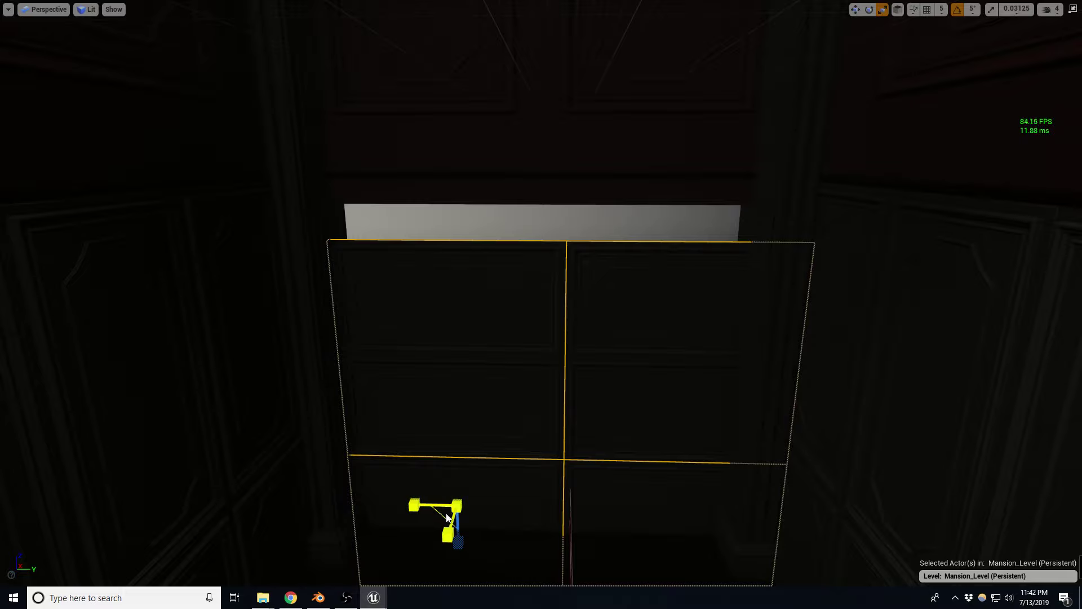
drag(445, 514, 444, 515)
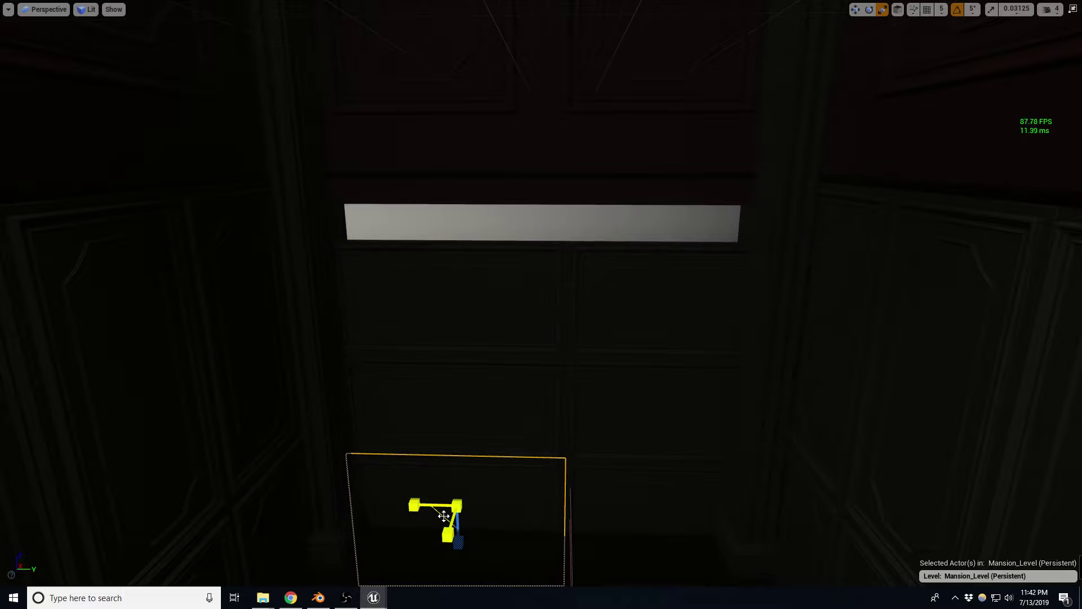
key(ctrl+z)
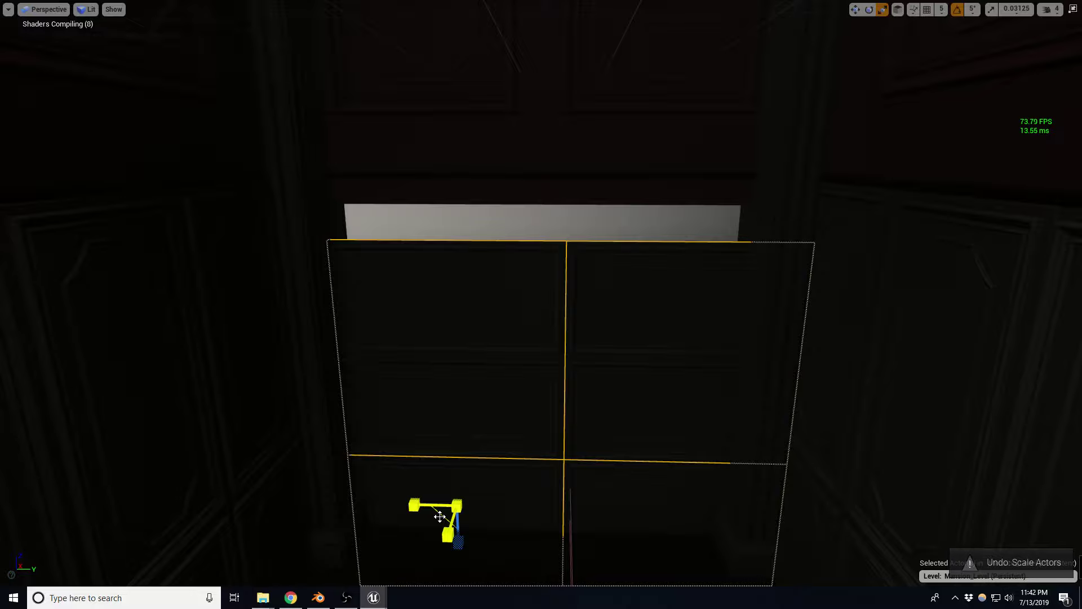
key(ctrl+y)
mouse_move(440, 516)
right_down()
mouse_move(440, 541)
mouse_move(440, 519)
right_up()
key(ctrl+z)
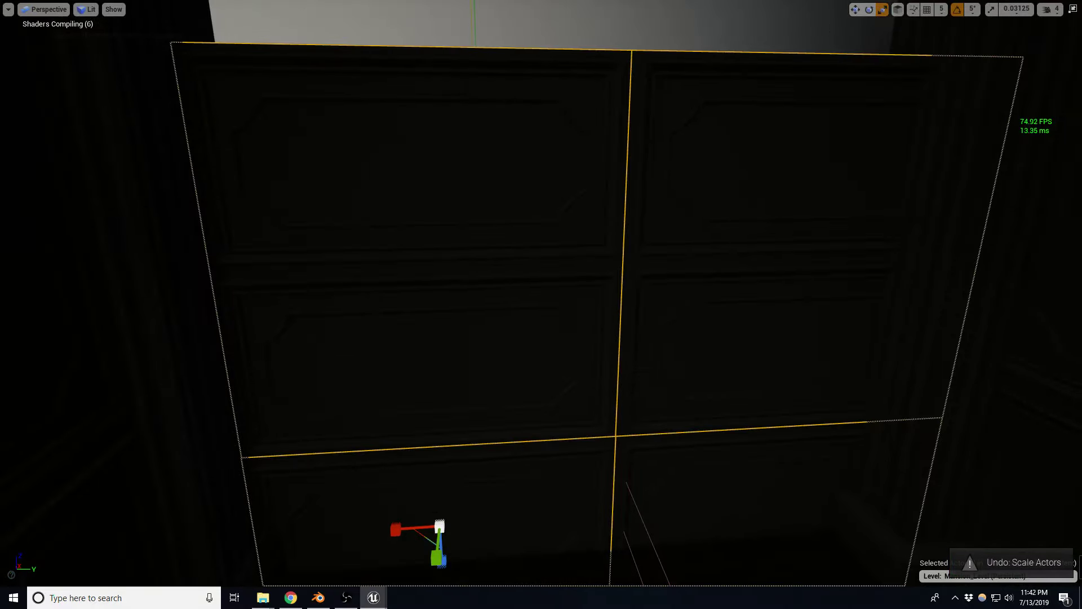
drag(422, 536, 437, 555)
Undo the last scale change, then raise the wall over the bright strip and shift it slightly left.
key(f)
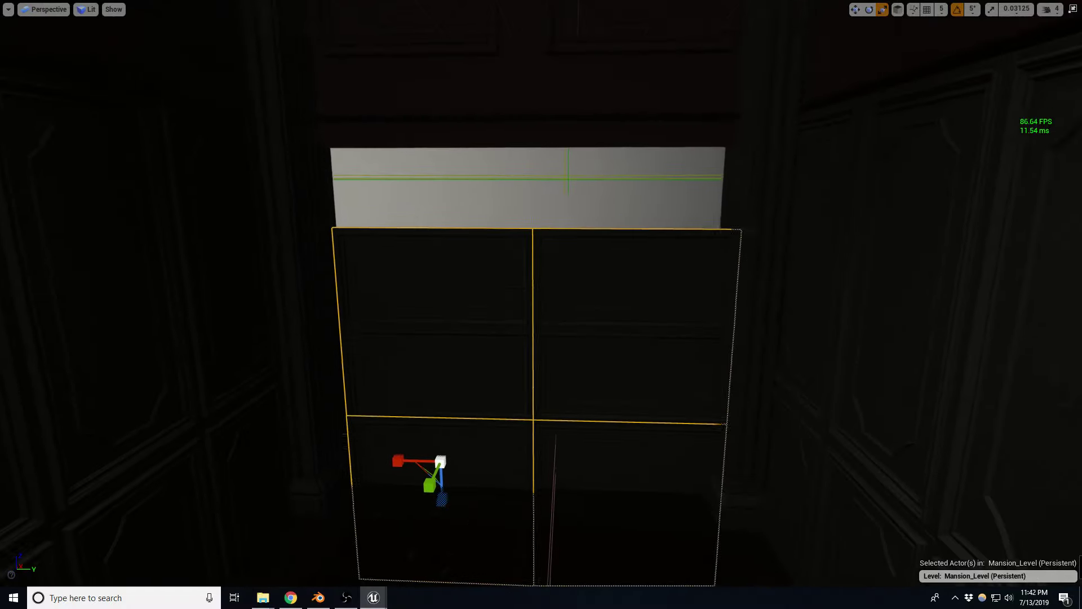
right_click(472, 122)
text(w)
key(Escape)
key(ctrl+z)
key(w)
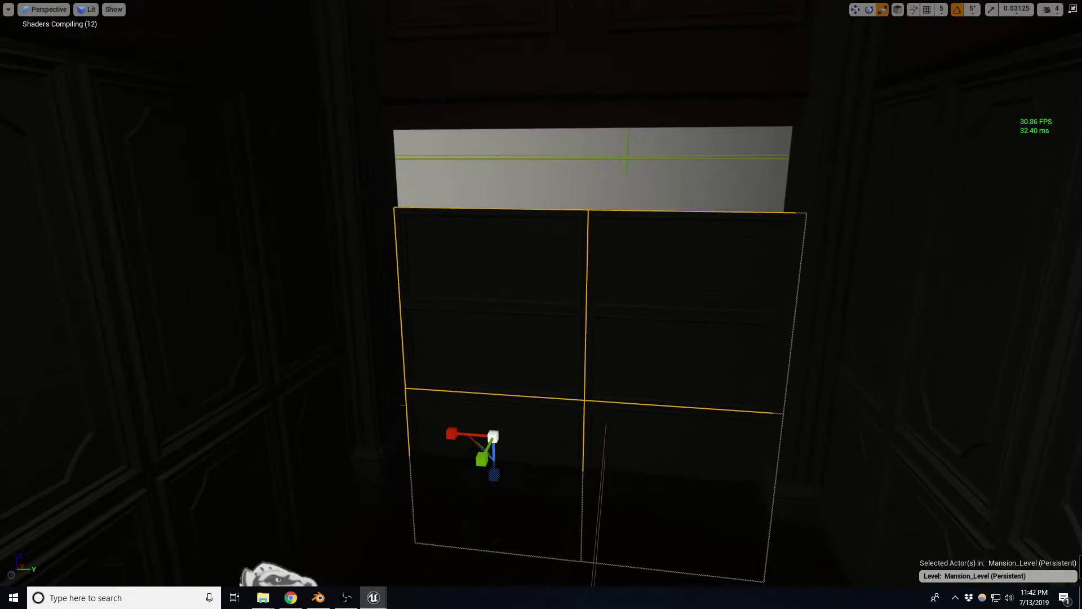
drag(496, 420, 522, 315)
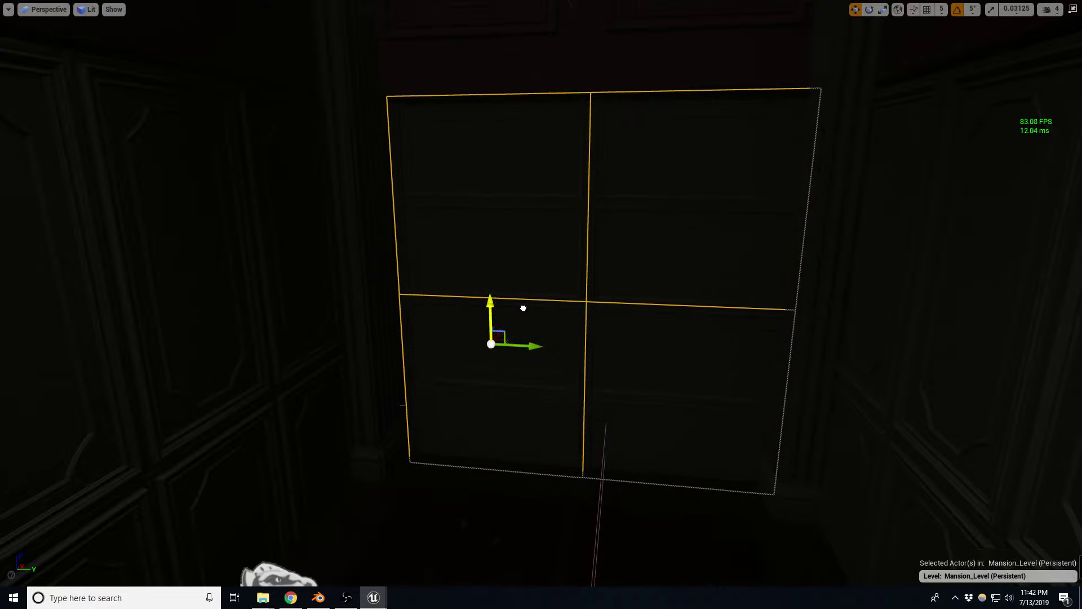
drag(522, 315, 524, 307)
drag(535, 343, 518, 342)
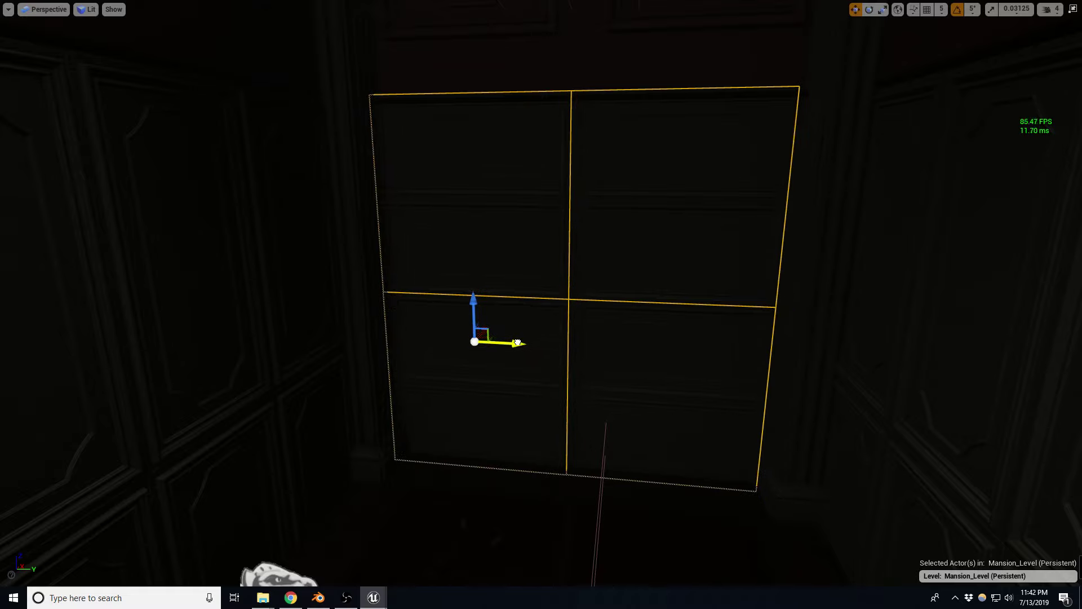
Trim the wall's height slightly, nudge it up, and deselect it.
key(r)
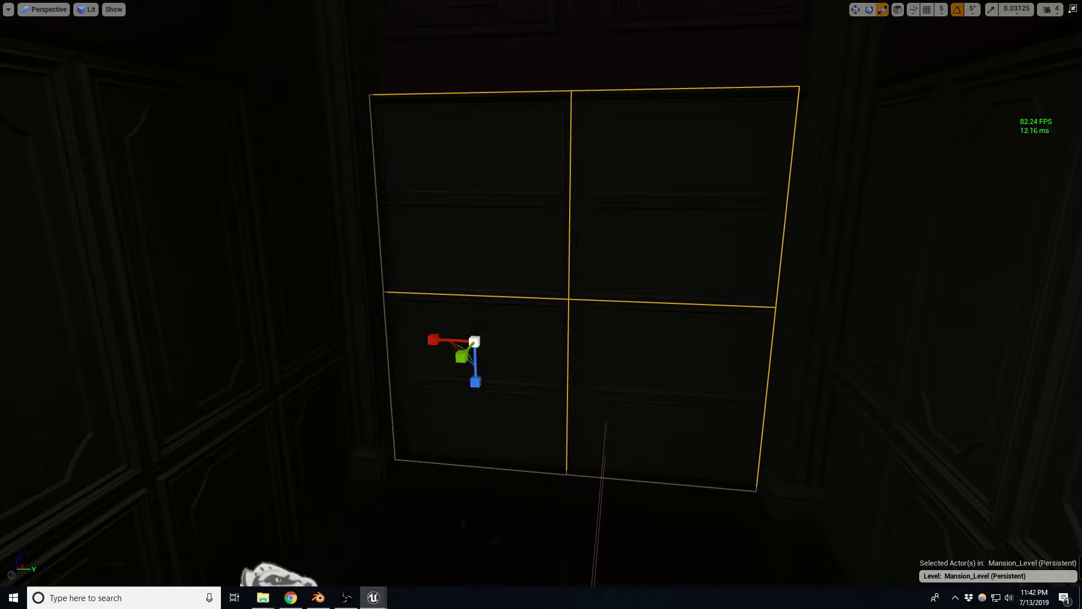
drag(479, 385, 479, 389)
key(w)
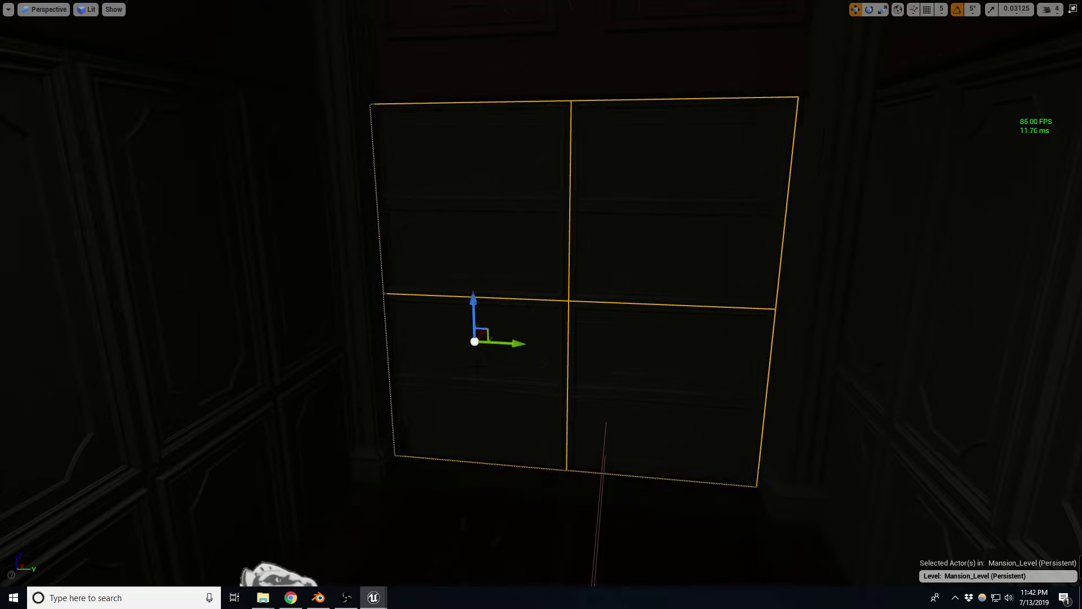
drag(476, 325, 475, 320)
key(Escape)
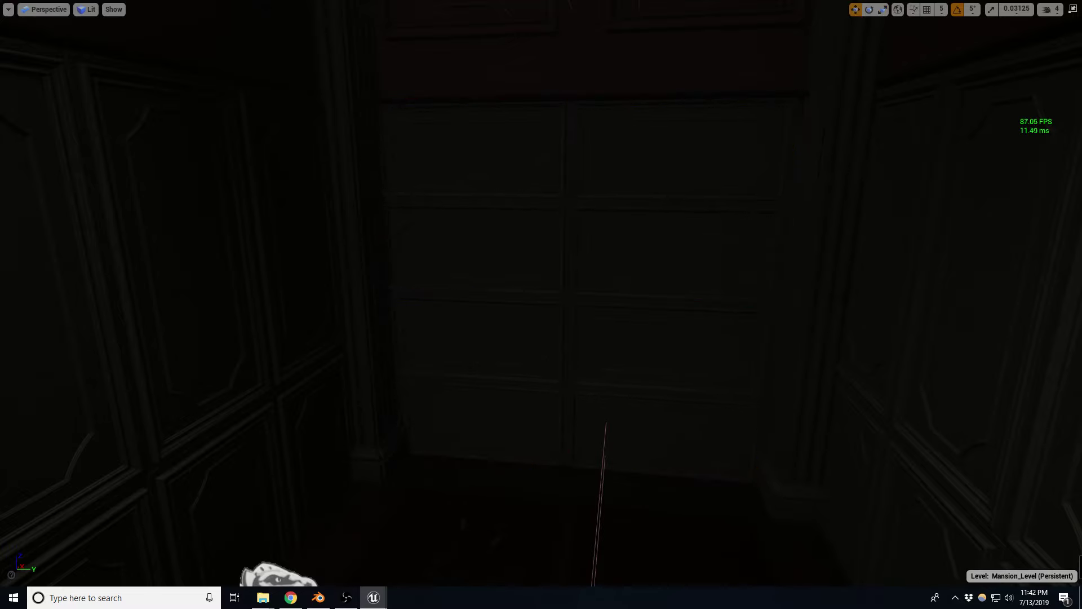
right_drag(475, 321, 479, 316)
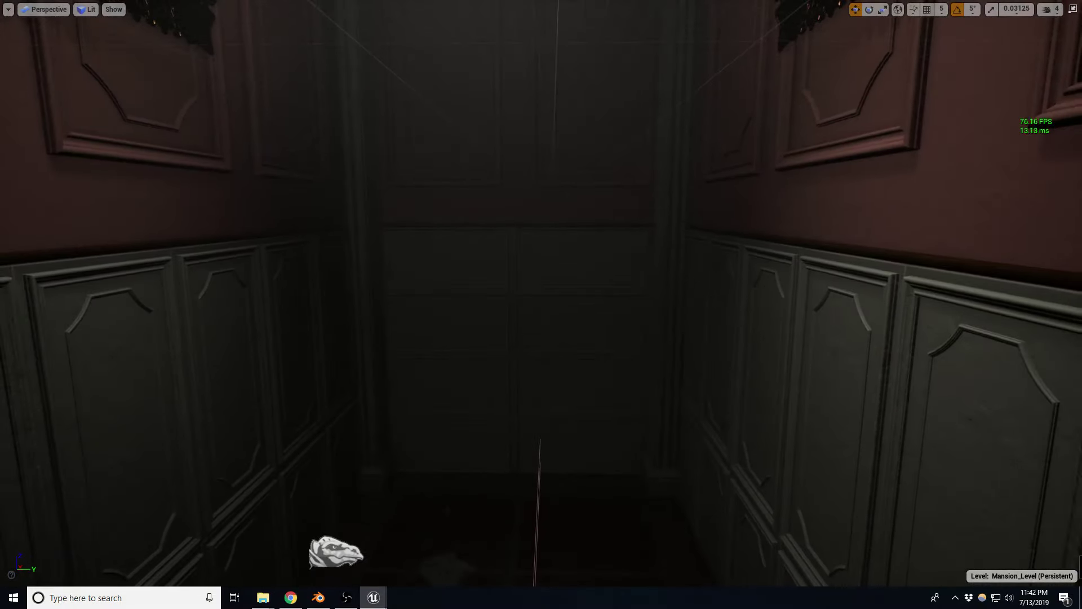
right_drag(855, 184, 822, 232)
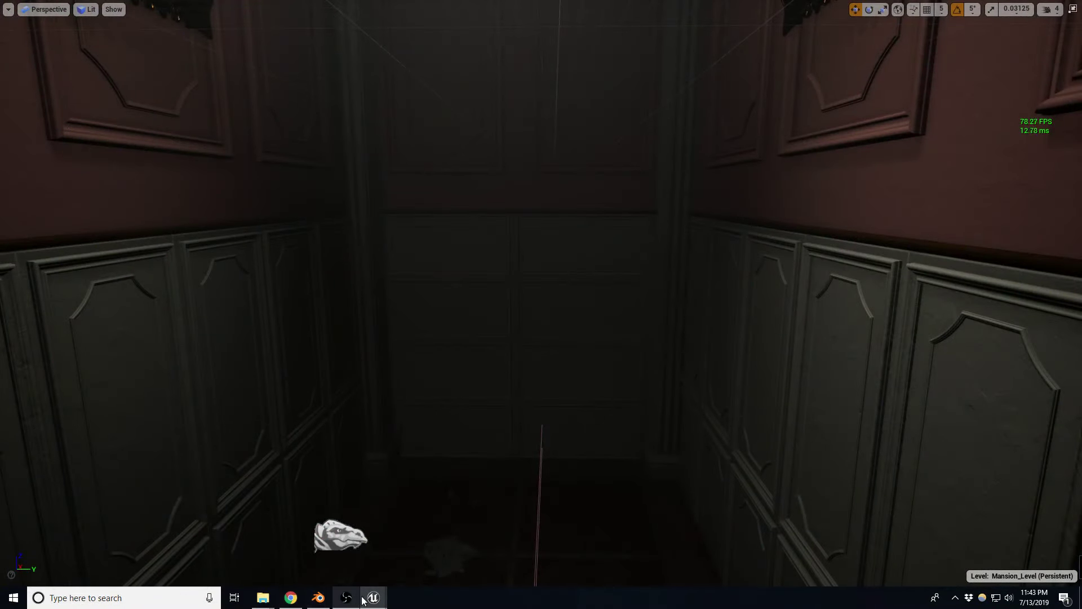
Restore the editor, save Mansion_Level, and frame the dark panel at the hallway's end.
mouse_move(373, 598)
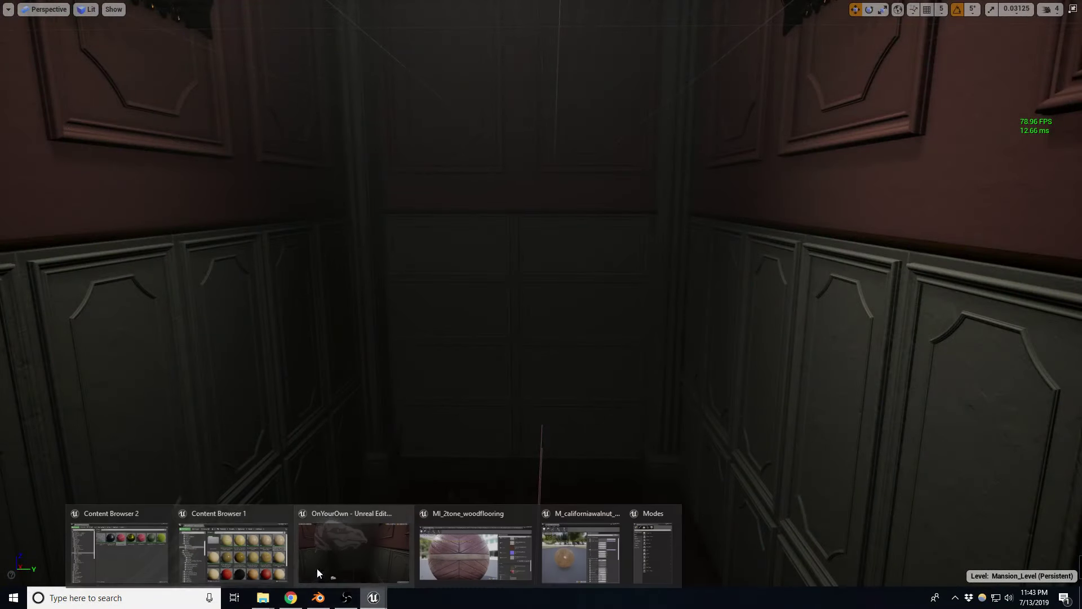
click(155, 536)
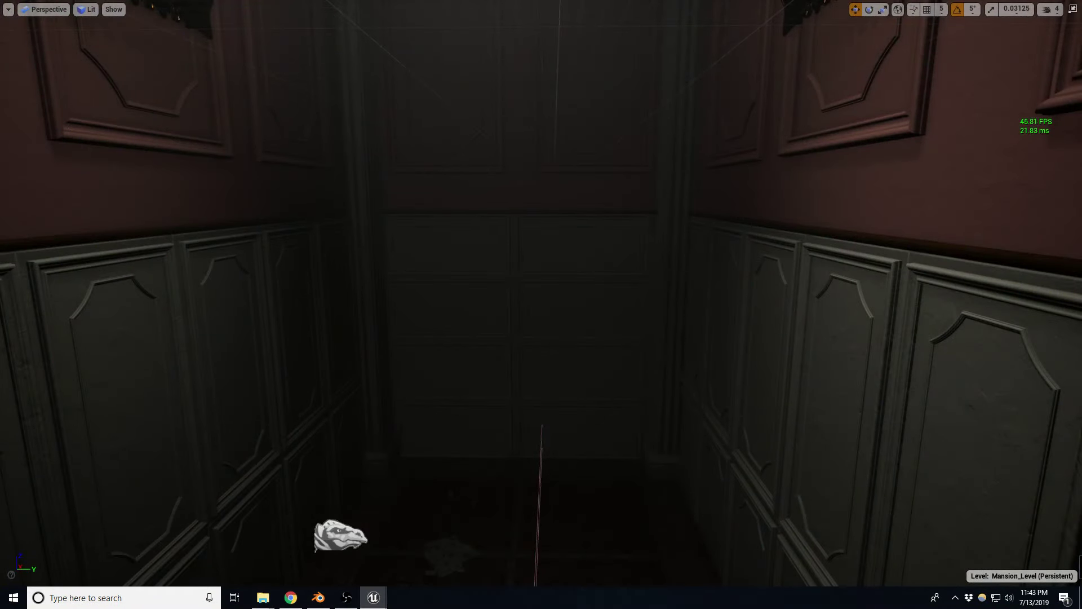
right_drag(819, 314, 789, 315)
key(ctrl+s)
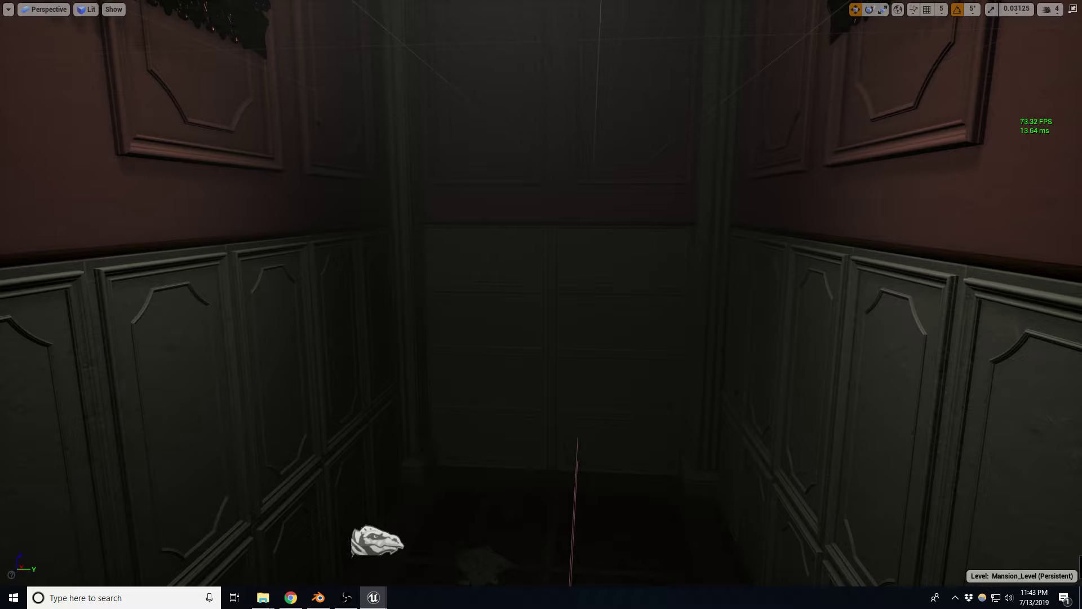
click(568, 176)
key(f)
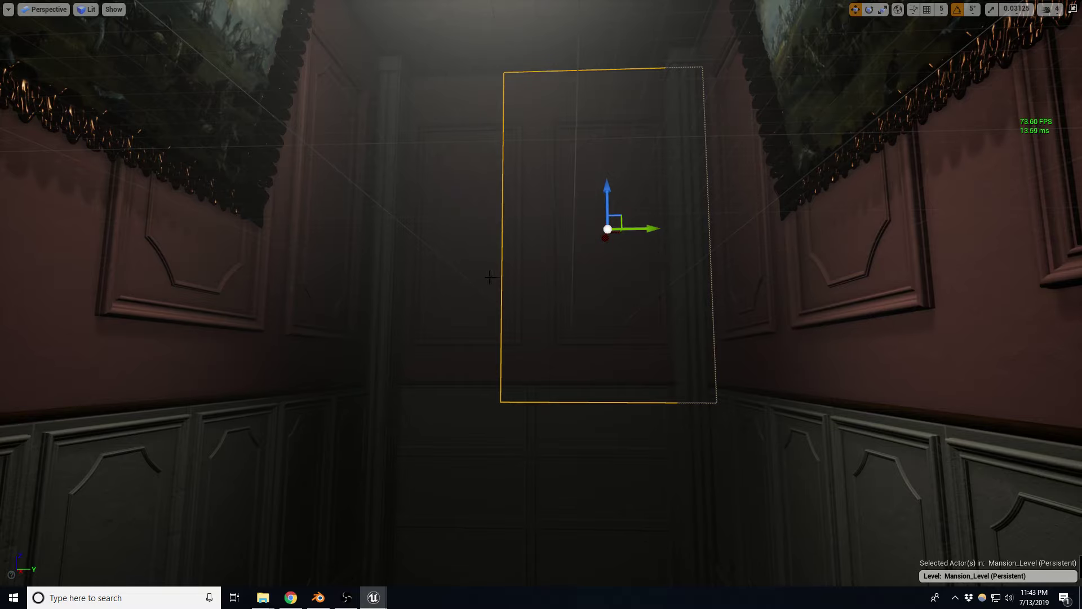
Deselect the tall panel and delete the other dark blocker panel.
drag(503, 268, 614, 278)
key(Escape)
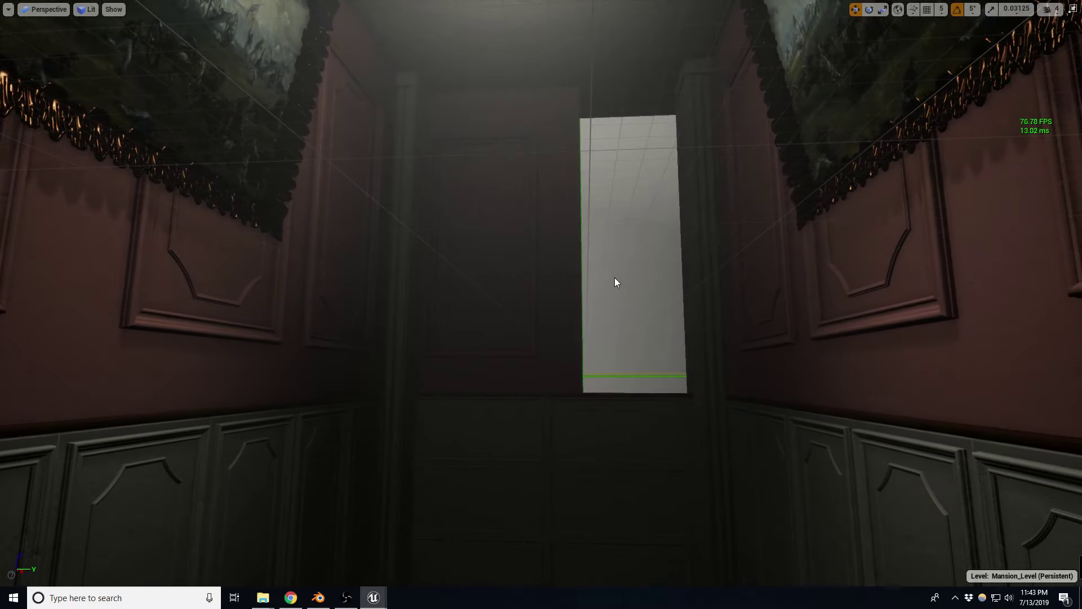
click(530, 271)
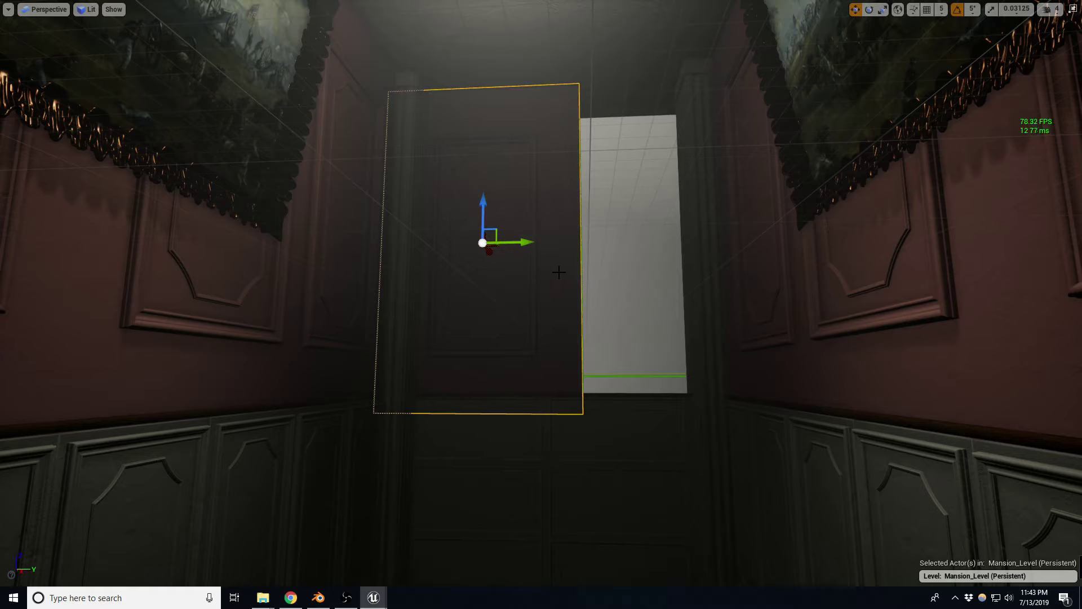
key(Delete)
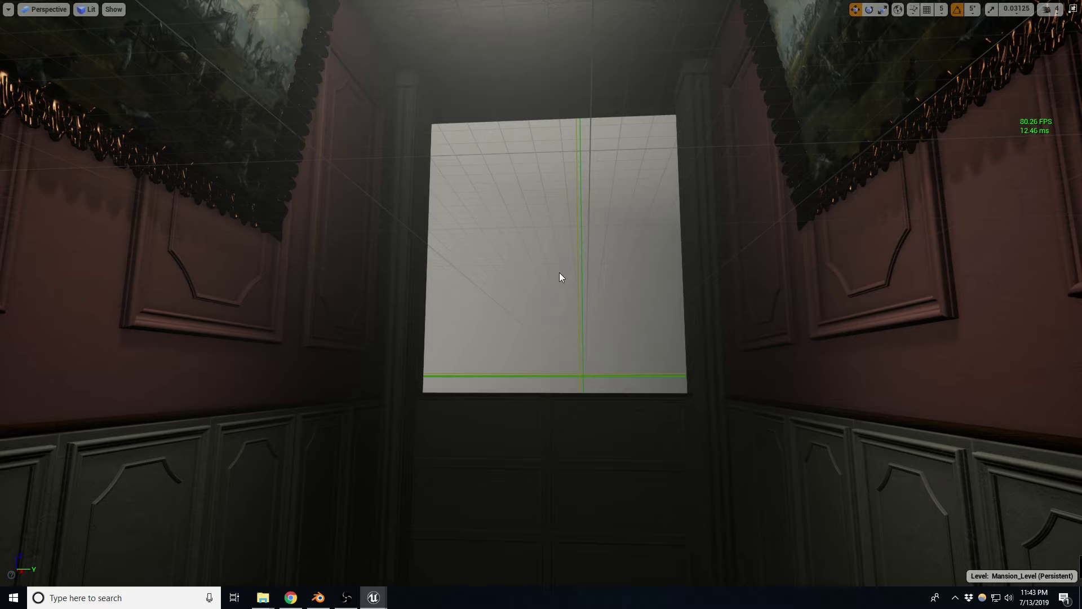
Restore the deleted panel, centre it over the white window, and exit immersive mode with F11.
key(ctrl+z)
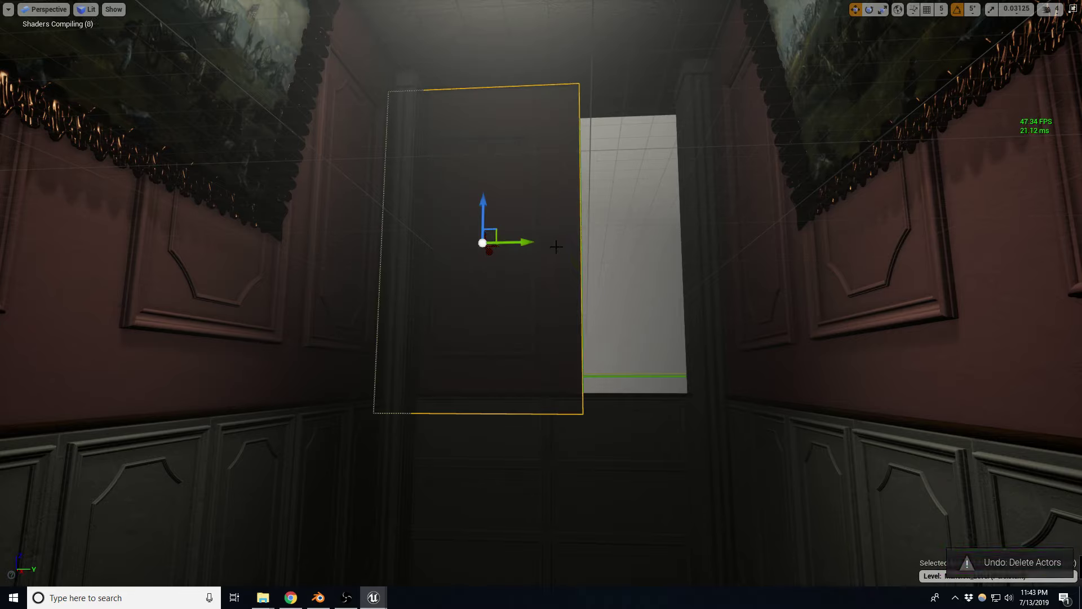
drag(530, 241, 604, 237)
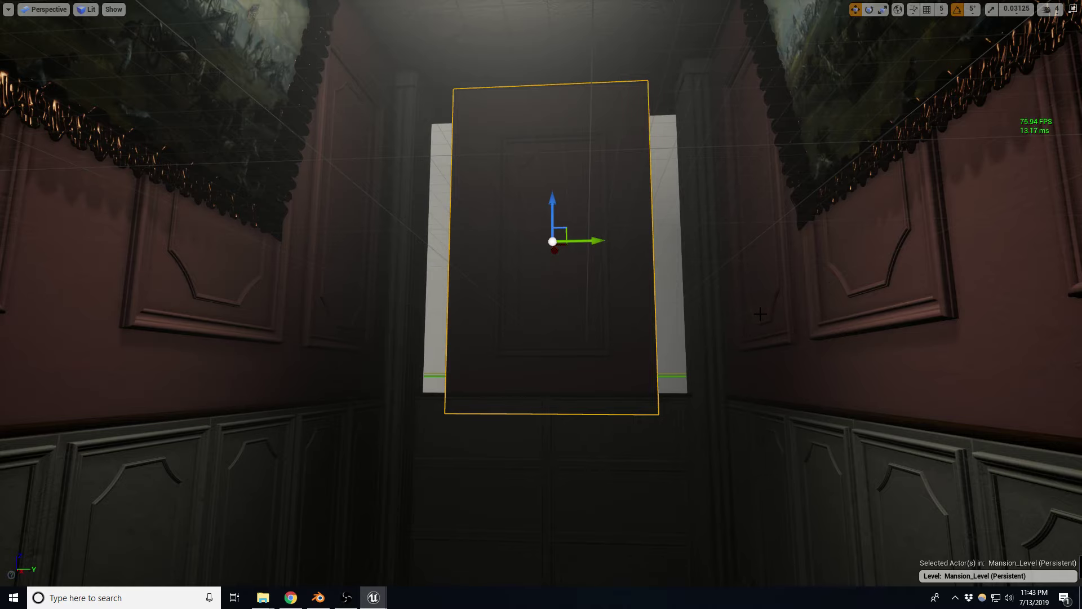
key(F11)
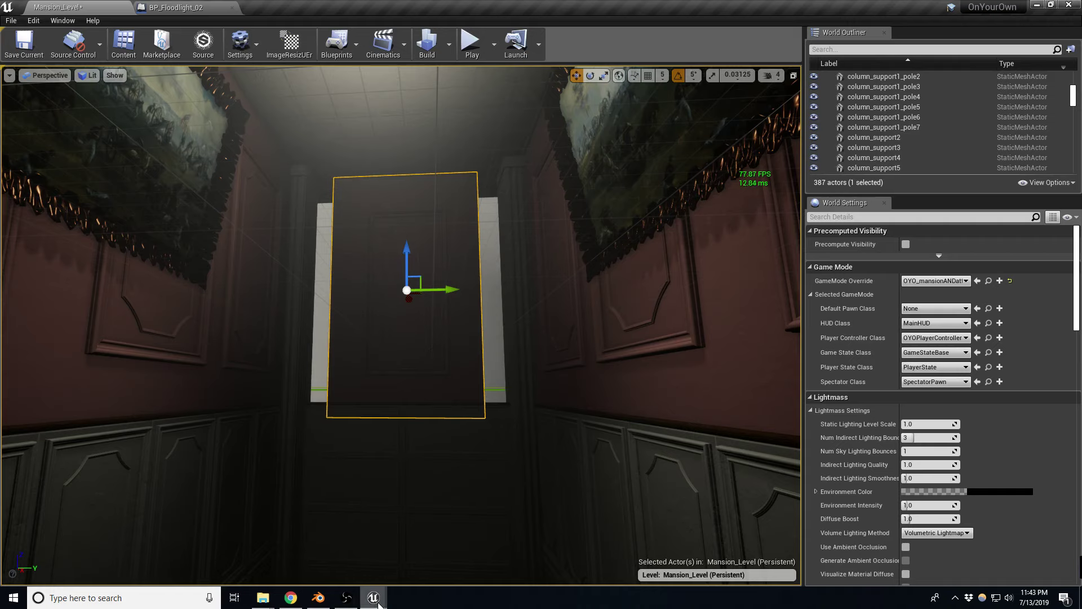
Toggle the FPS counter, select the small wall trim below the window, and save Mansion_Level.
mouse_move(373, 598)
key(ctrl+shift+h)
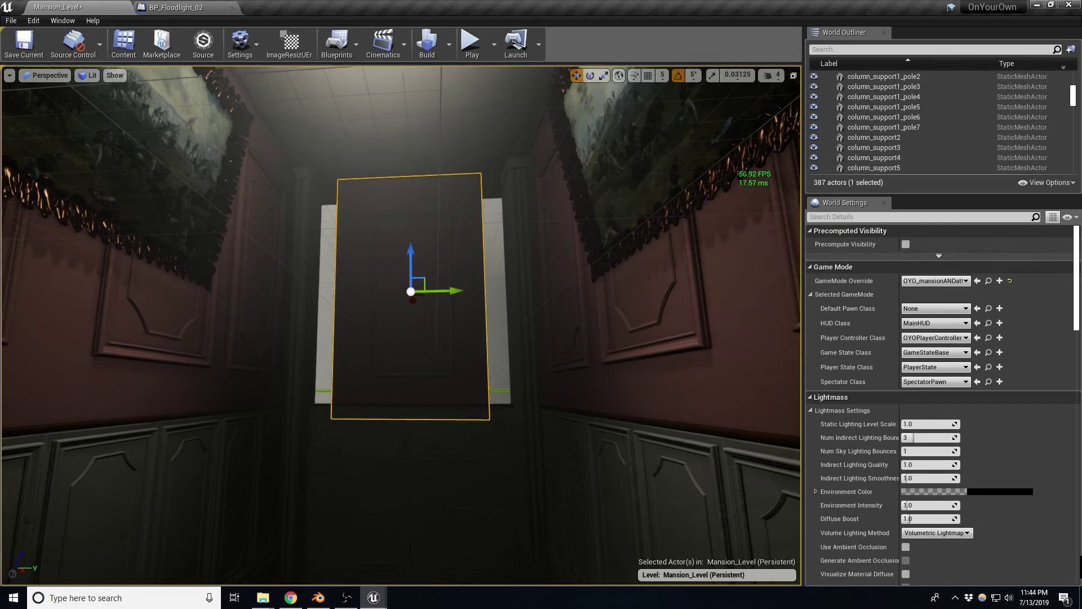
right_click(347, 449)
right_drag(348, 450, 425, 505)
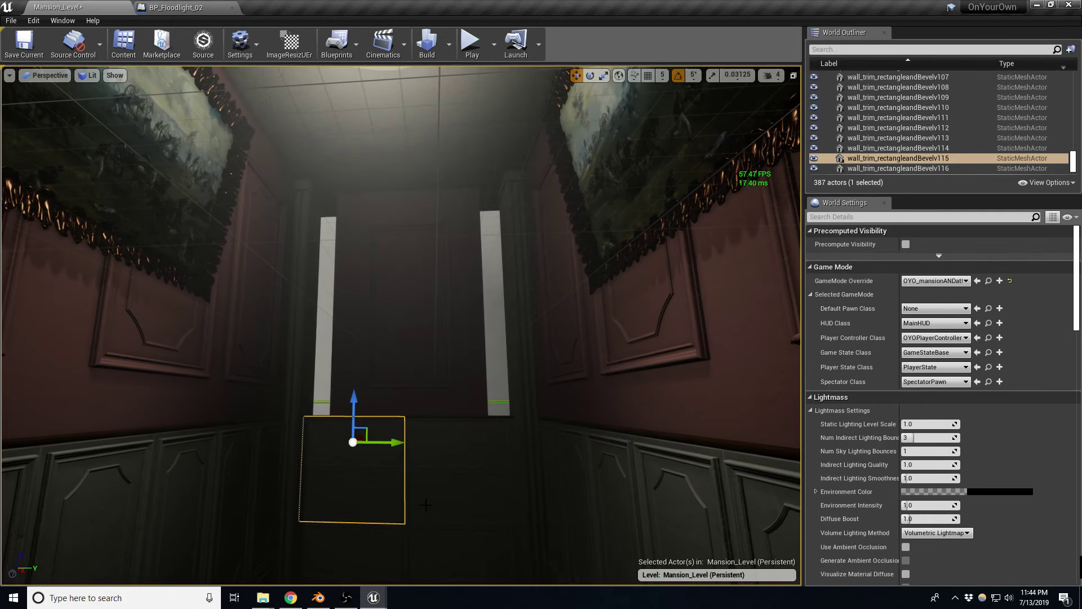
key(ctrl+s)
Bring Blender forward and reopen wall_trims.blend from the recent files list.
click(318, 597)
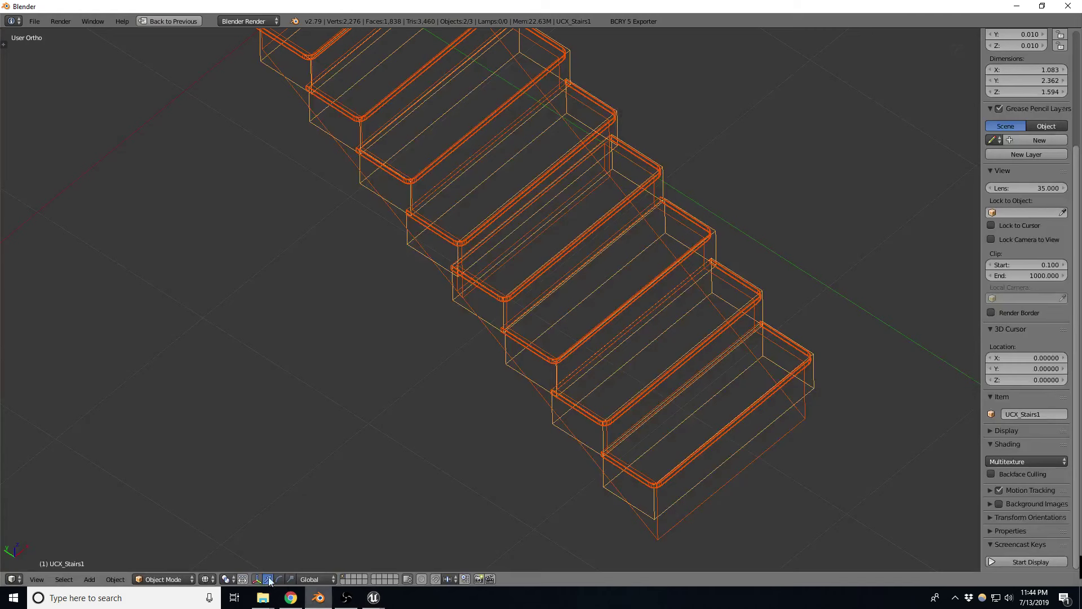
click(34, 22)
mouse_move(62, 56)
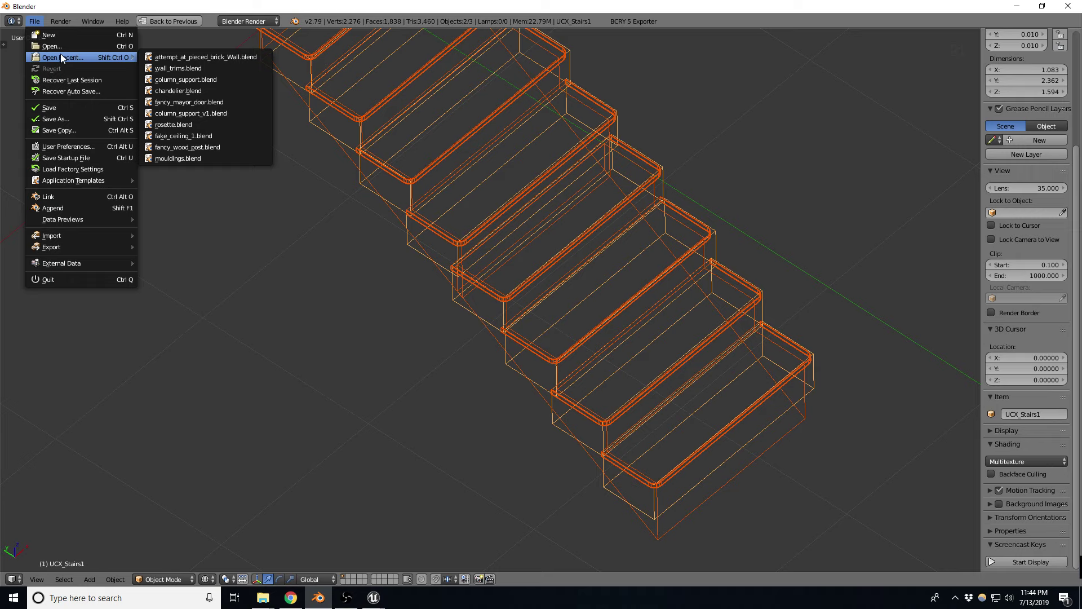
click(160, 68)
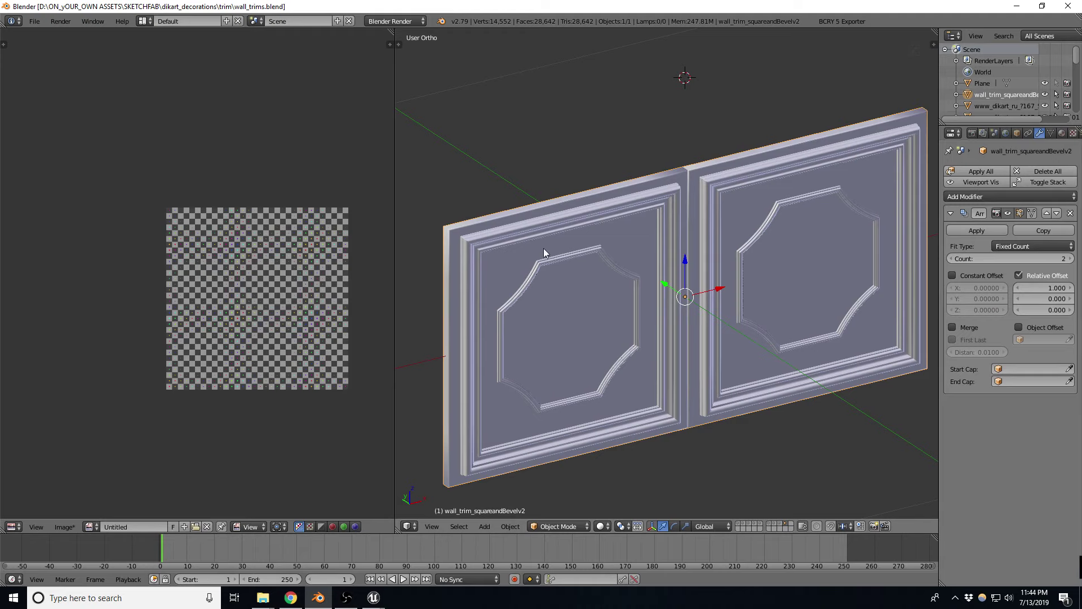
Show the single trim panel layer, select the trim, and edit its mesh in front view.
middle_drag(544, 250, 600, 320)
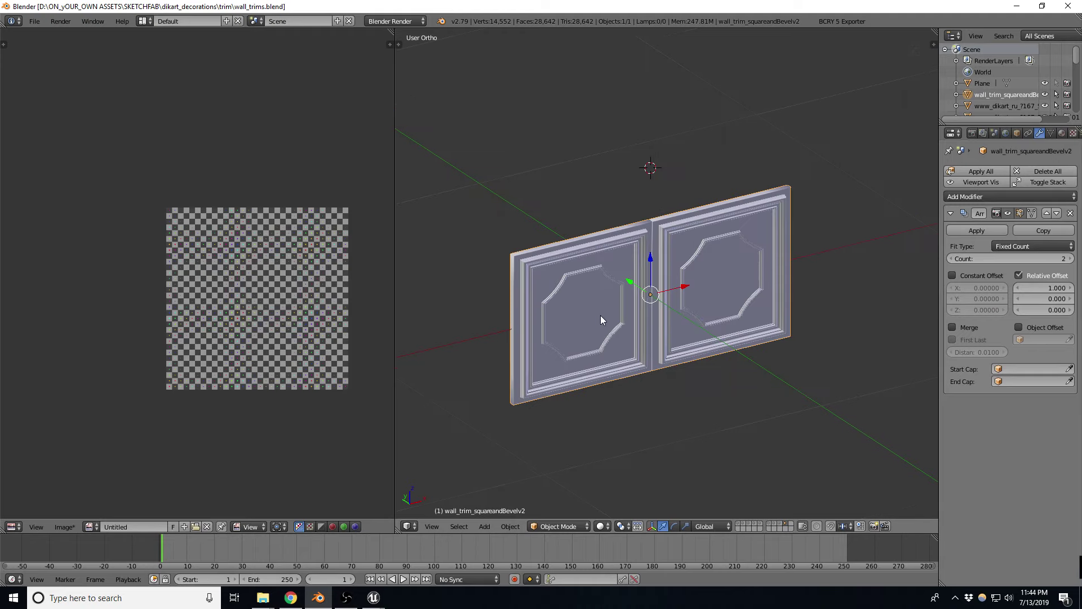
click(778, 523)
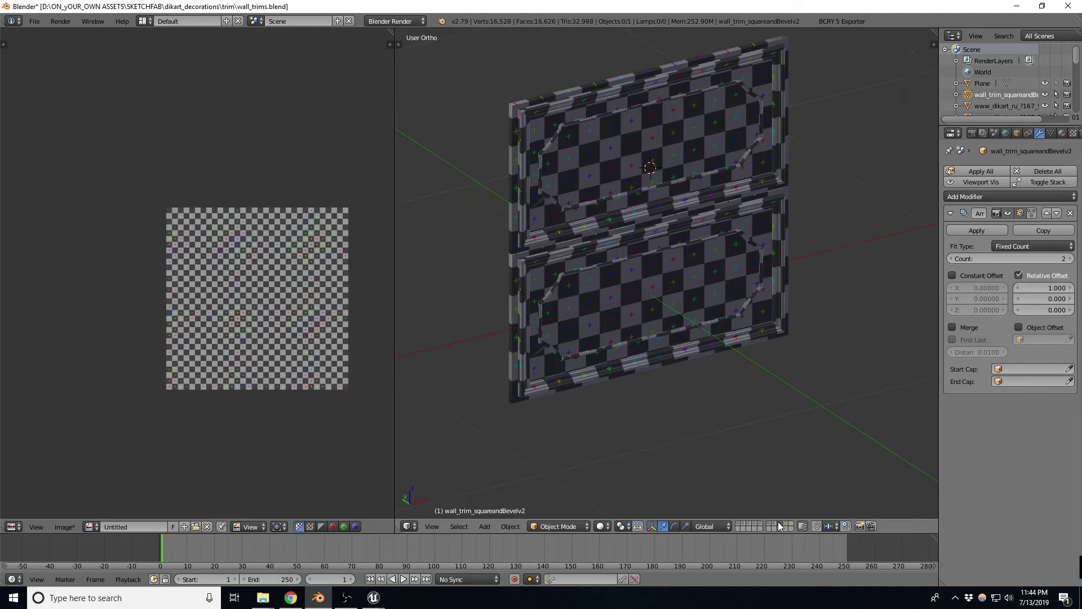
click(775, 525)
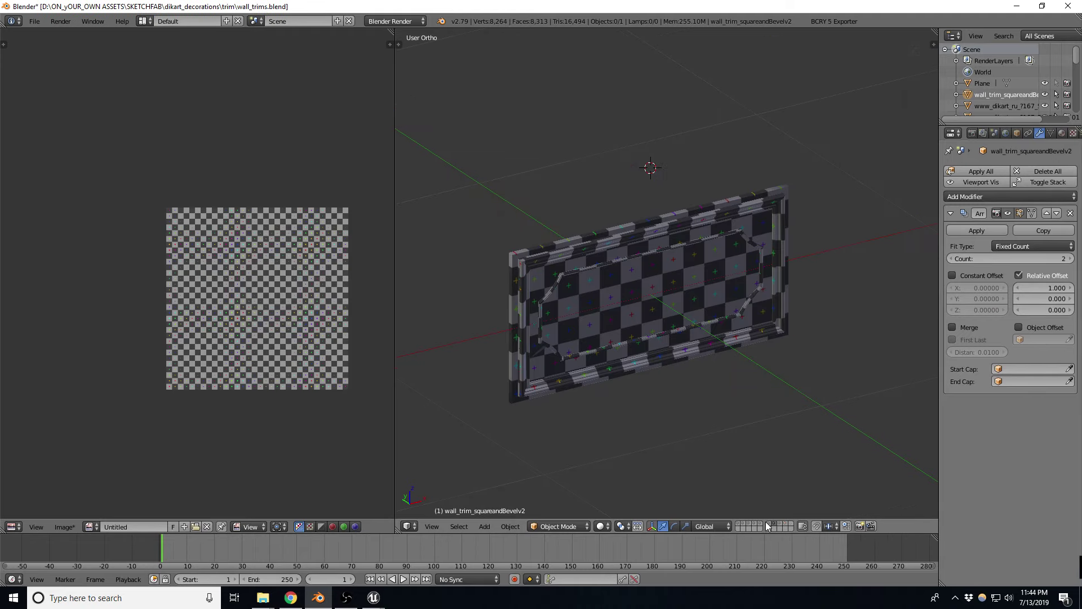
click(771, 523)
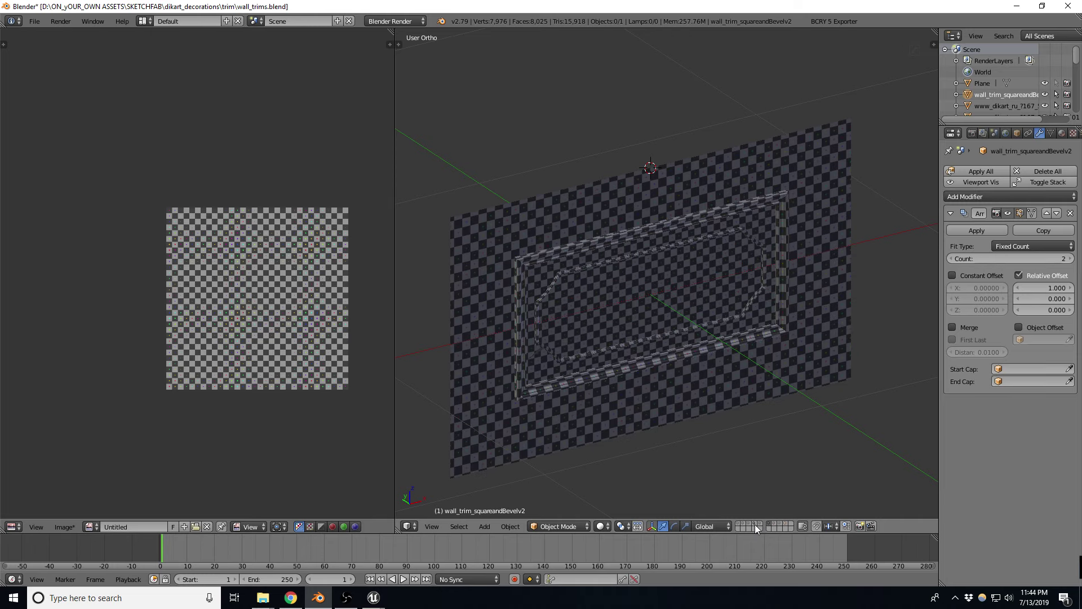
right_click(639, 312)
key(Tab)
key(shift+space)
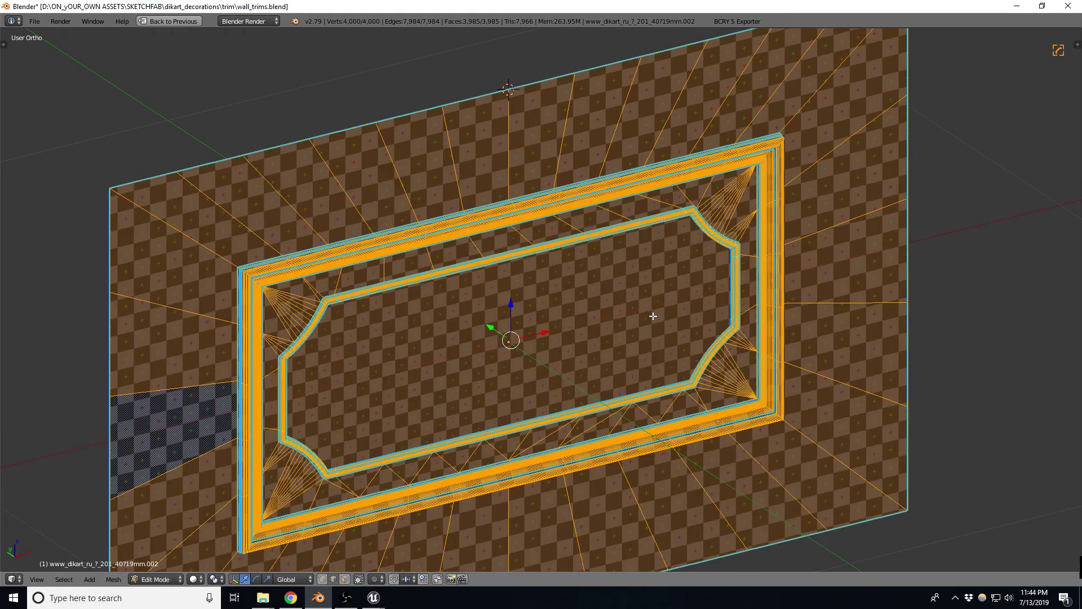
key(KP_1)
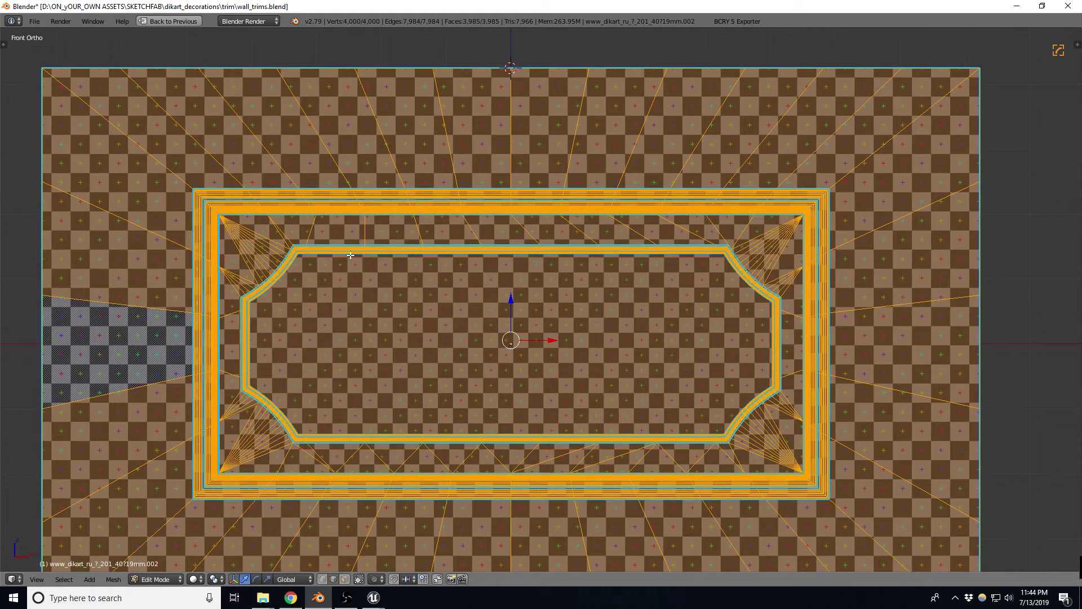
Box-select the inner faces, separate them into a new object, and select the outer frame.
scroll(239, 260, up, 1)
scroll(268, 248, down, 1)
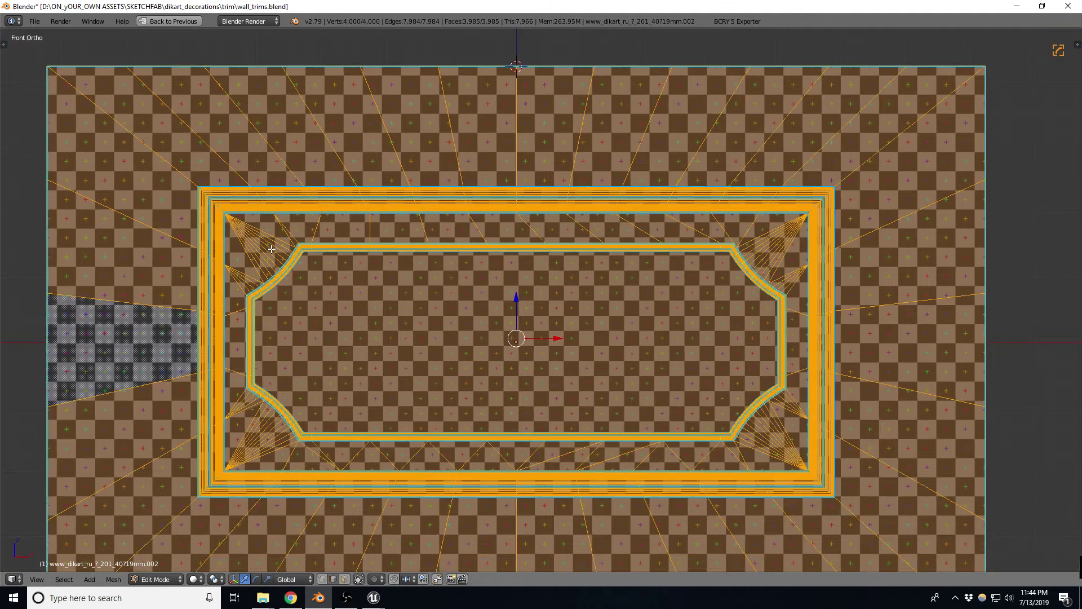
key(ctrl+Tab)
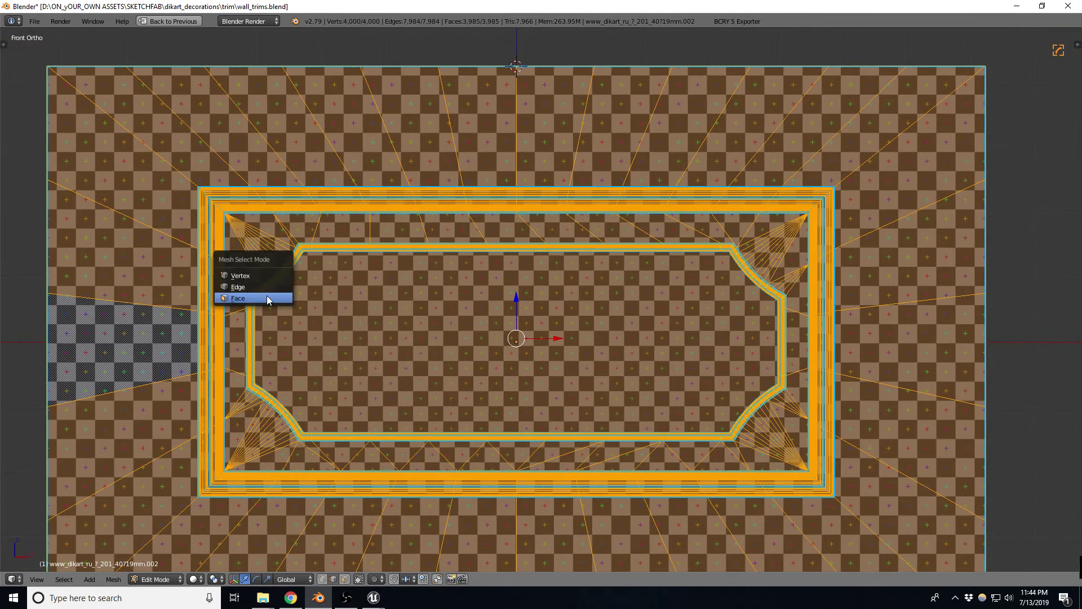
click(267, 296)
key(alt+z)
key(a)
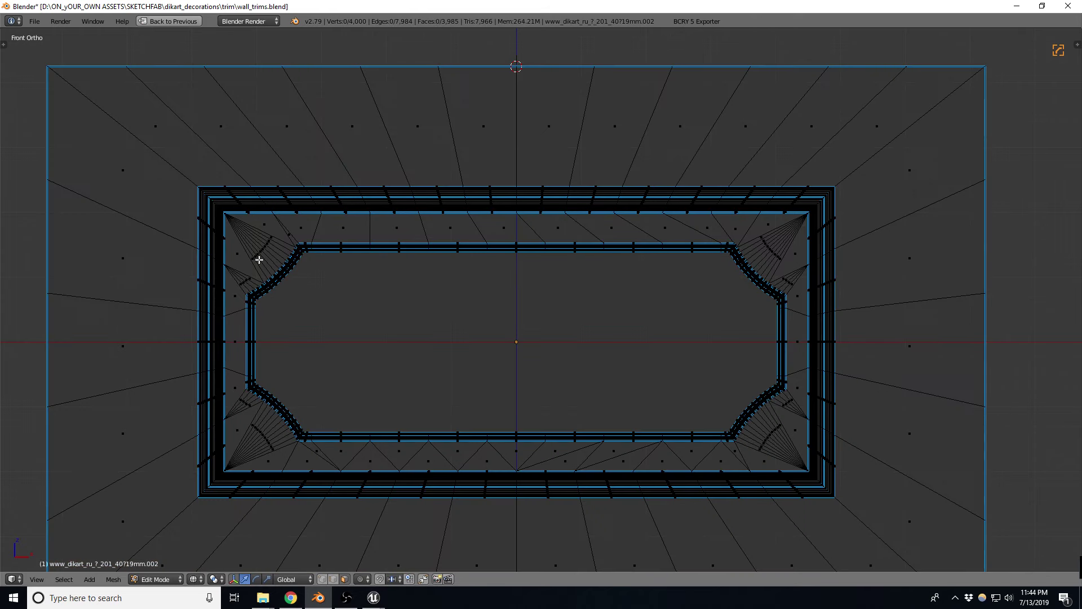
key(b)
drag(232, 217, 802, 468)
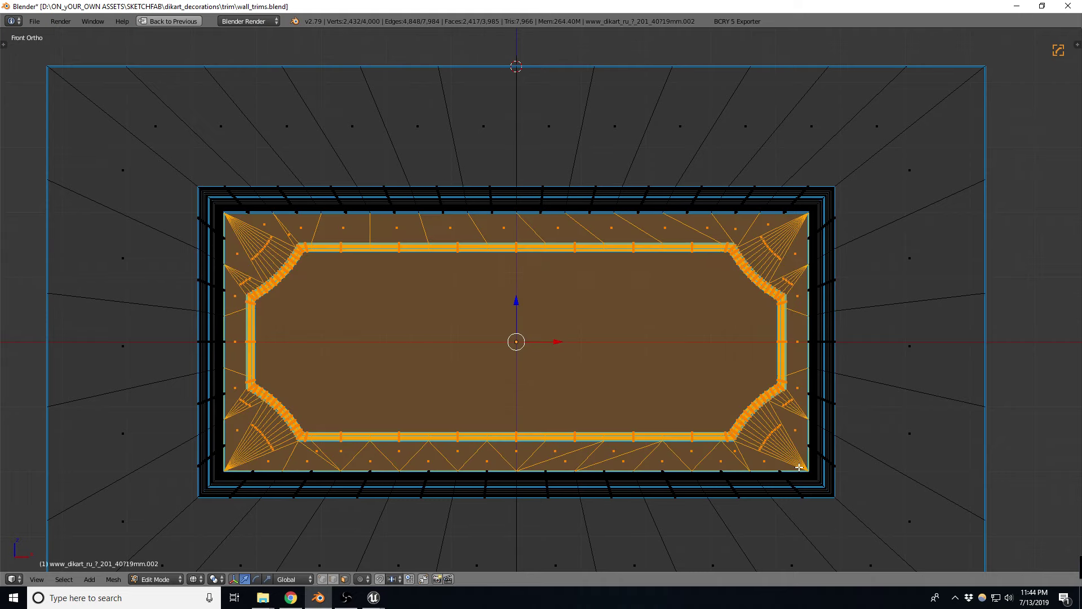
key(p)
click(626, 443)
key(Tab)
right_click(831, 304)
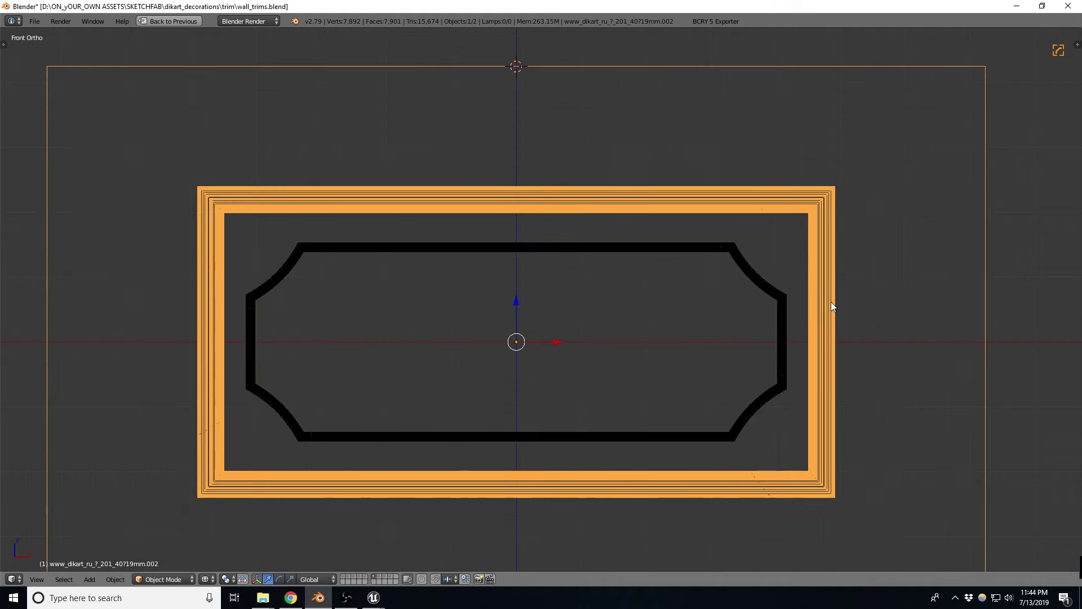
Export FBX with the saved Fbx Export preset over wall_trim_rectangleandBevel.fbx, then return to Unreal.
click(35, 22)
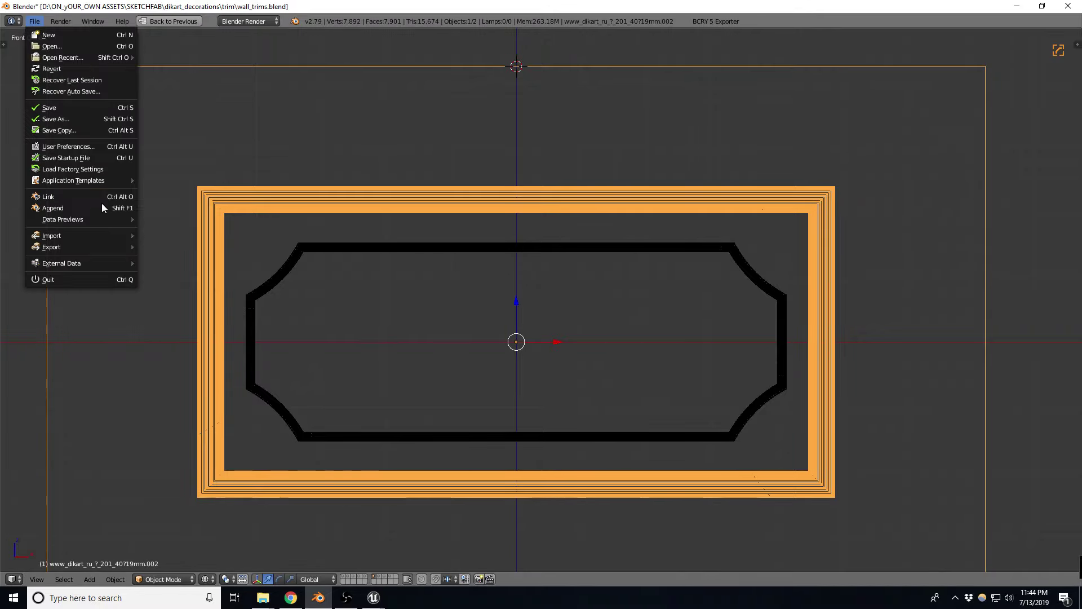
mouse_move(84, 248)
click(167, 276)
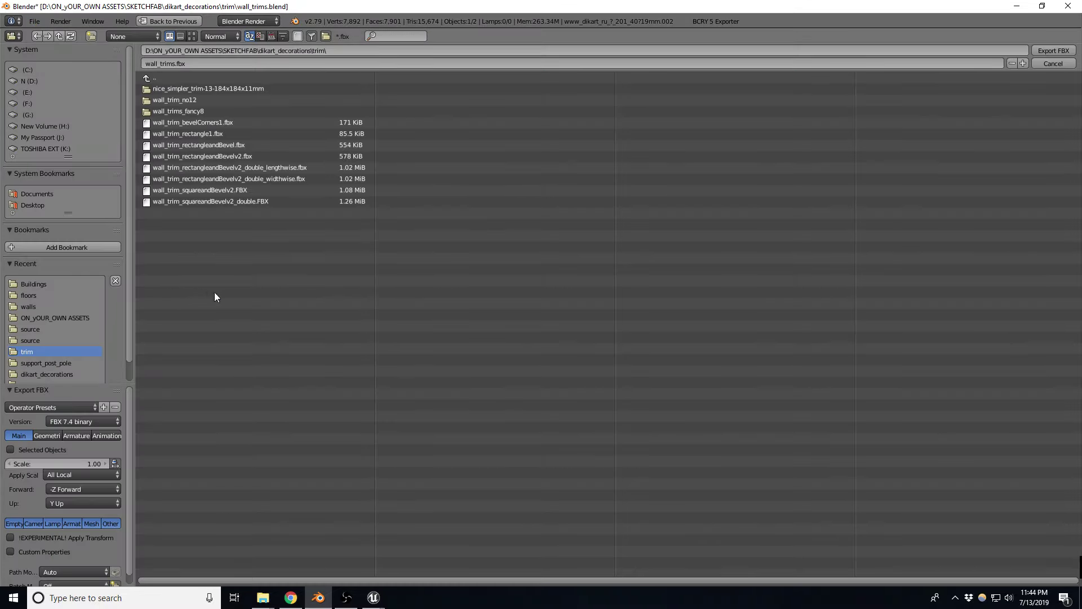
click(51, 407)
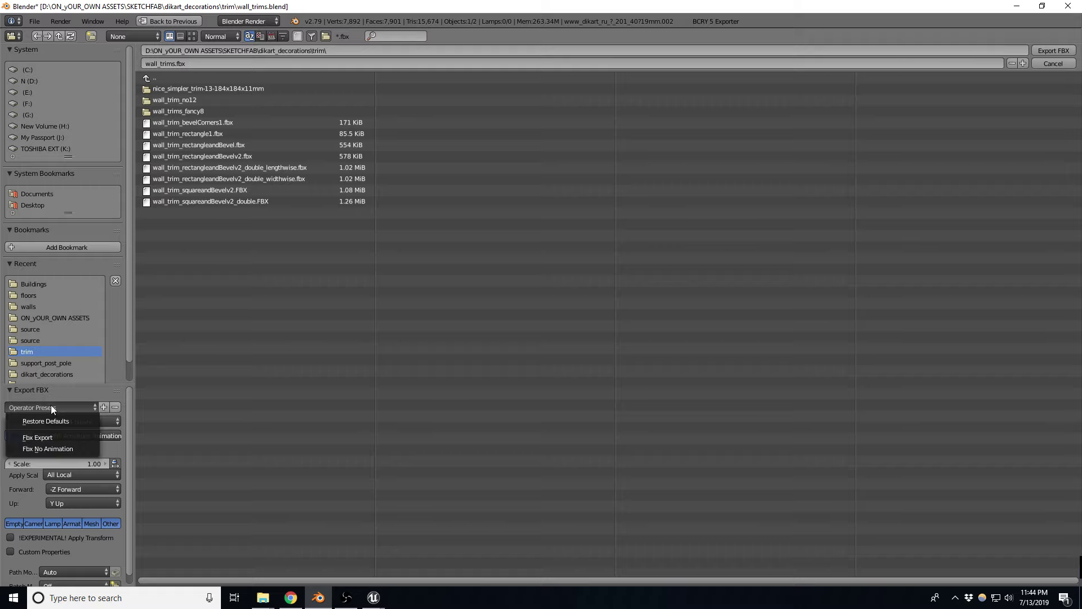
click(43, 447)
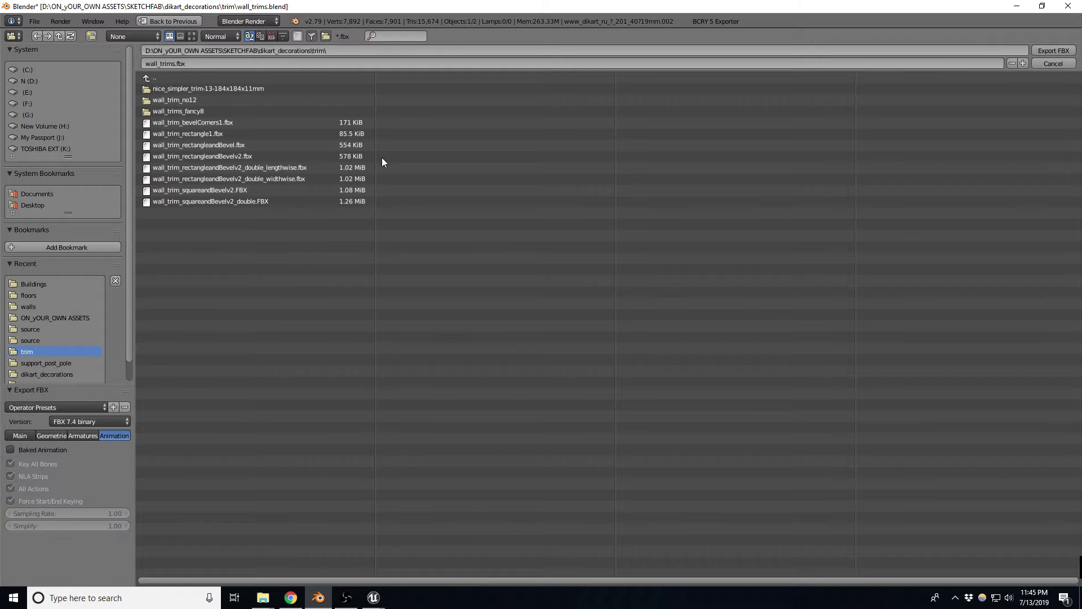
click(225, 147)
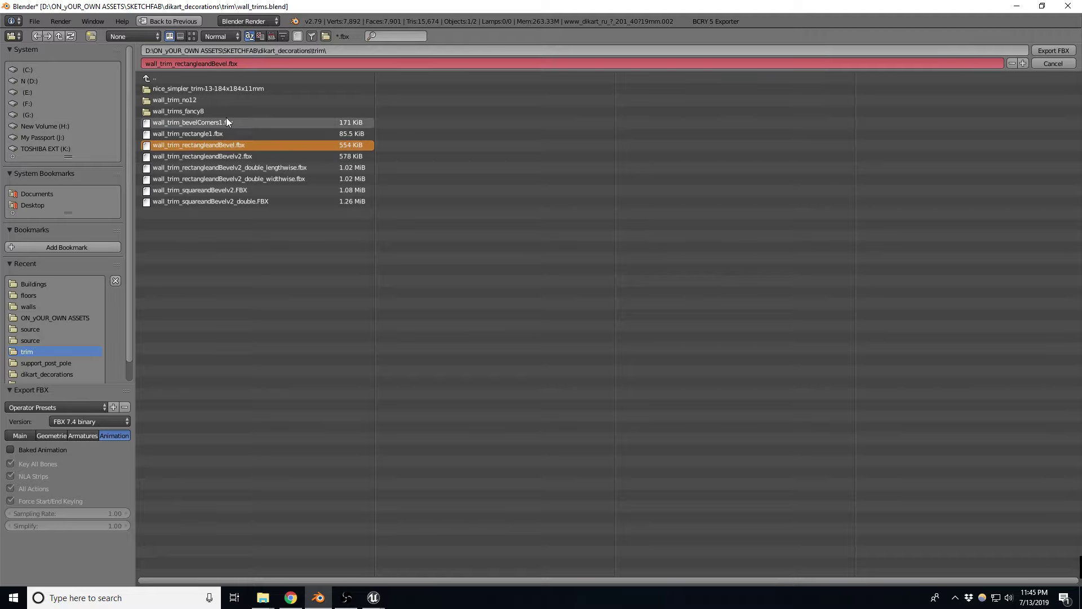
key(alt+Tab)
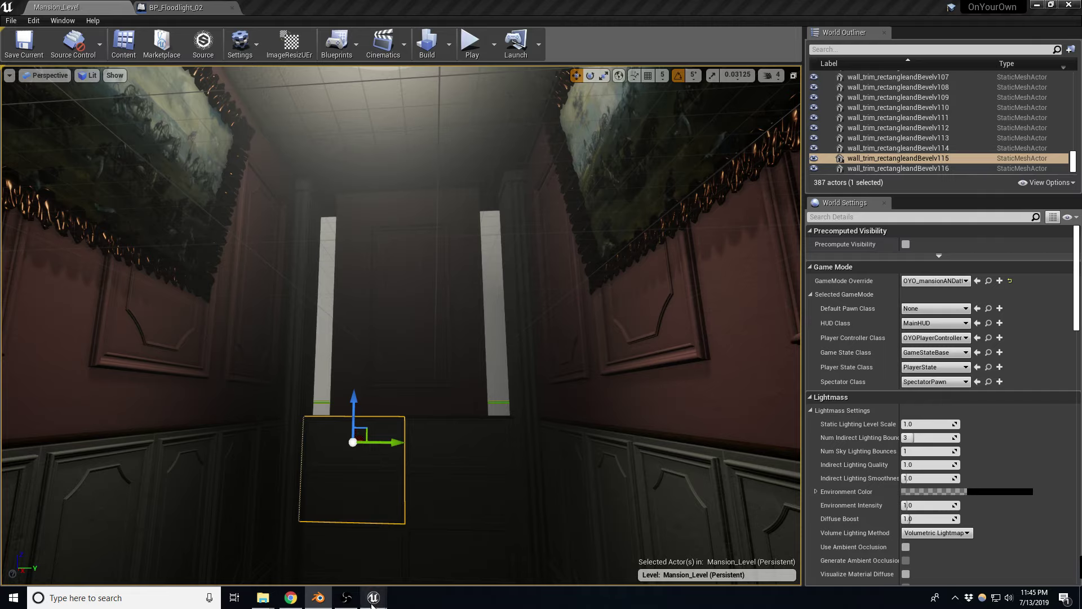
Alt-drag a copy of trim panel wall_trim_rectangleandBevel17 sideways off the window, then deselect.
click(141, 555)
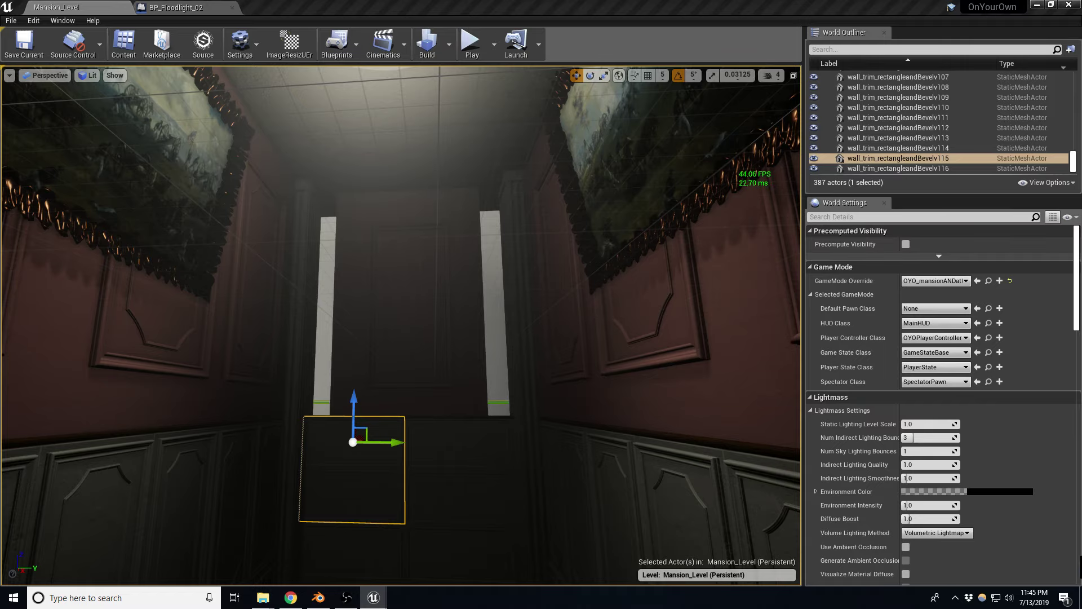
click(391, 324)
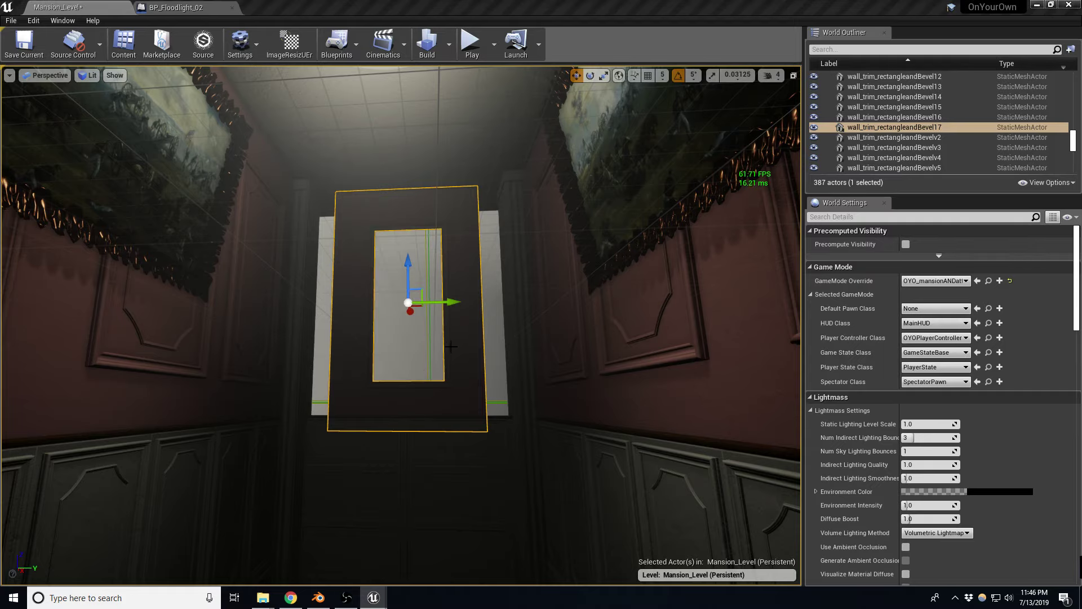
middle_drag(488, 321, 488, 322)
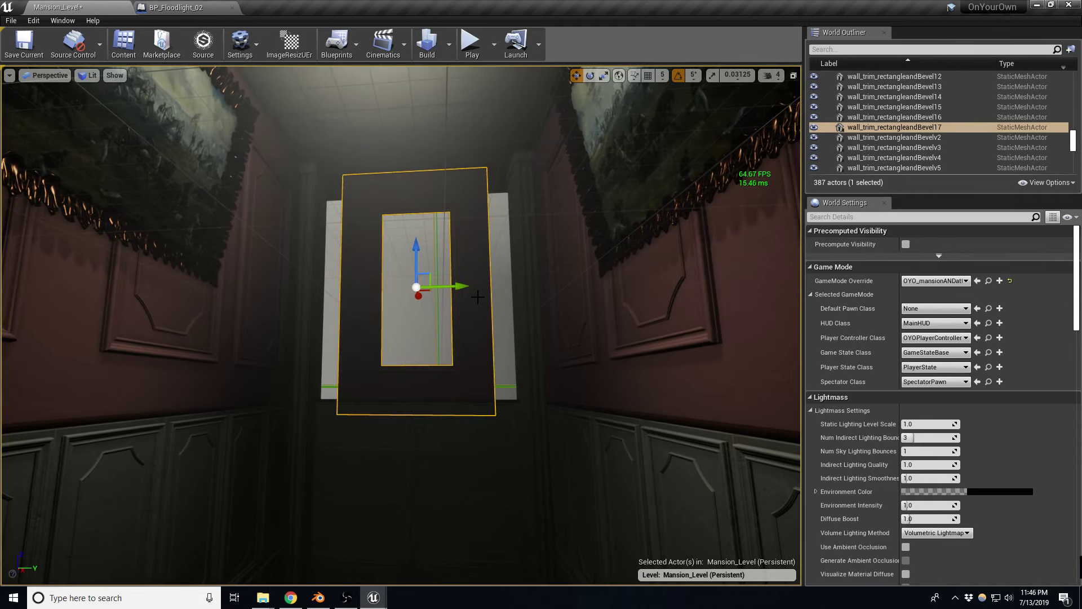
mouse_move(457, 285)
alt+mouse_down()
mouse_move(622, 281)
mouse_move(310, 279)
alt+mouse_up()
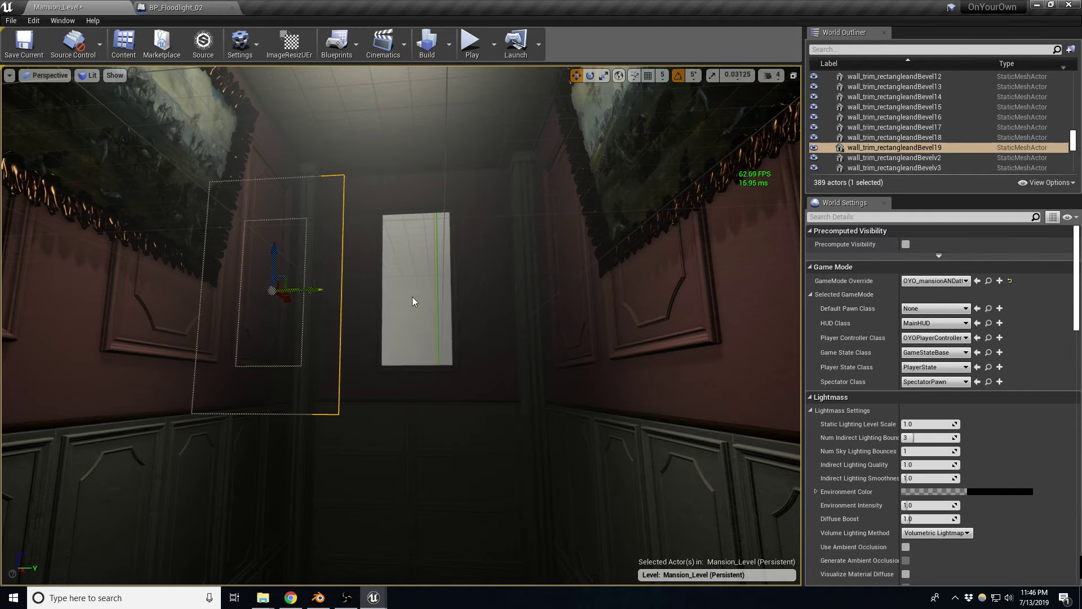
key(Escape)
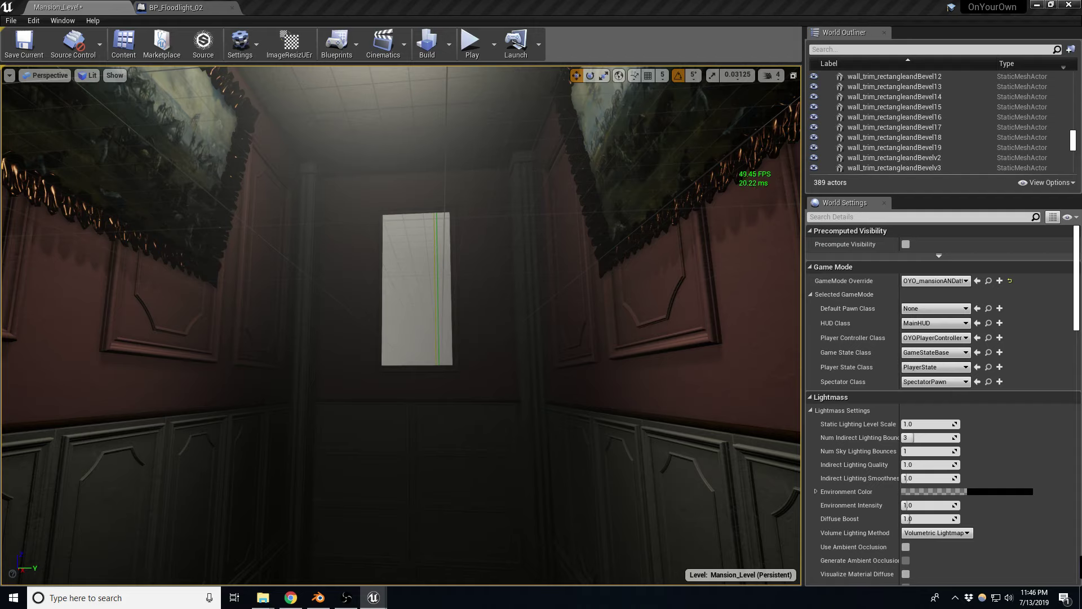
Place a Window asset against the white opening, undoing a stray rotation.
mouse_move(382, 358)
mouse_down()
mouse_move(394, 387)
mouse_move(484, 395)
mouse_up()
key(e)
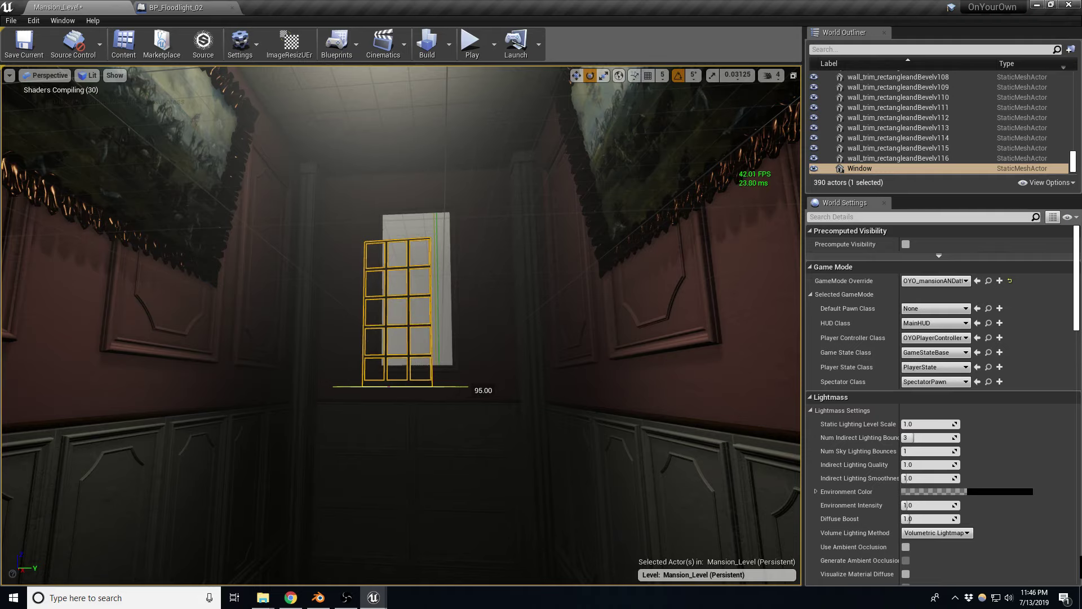
key(w)
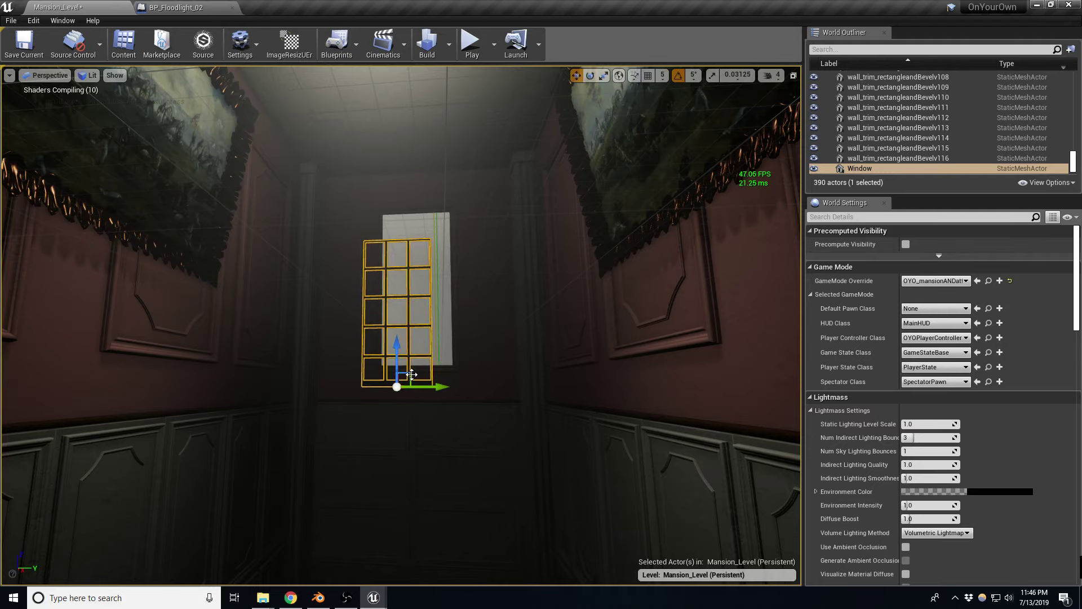
key(ctrl+z)
Shift the window slightly along the wall, focus on it, then clear the selection.
right_drag(447, 353, 446, 352)
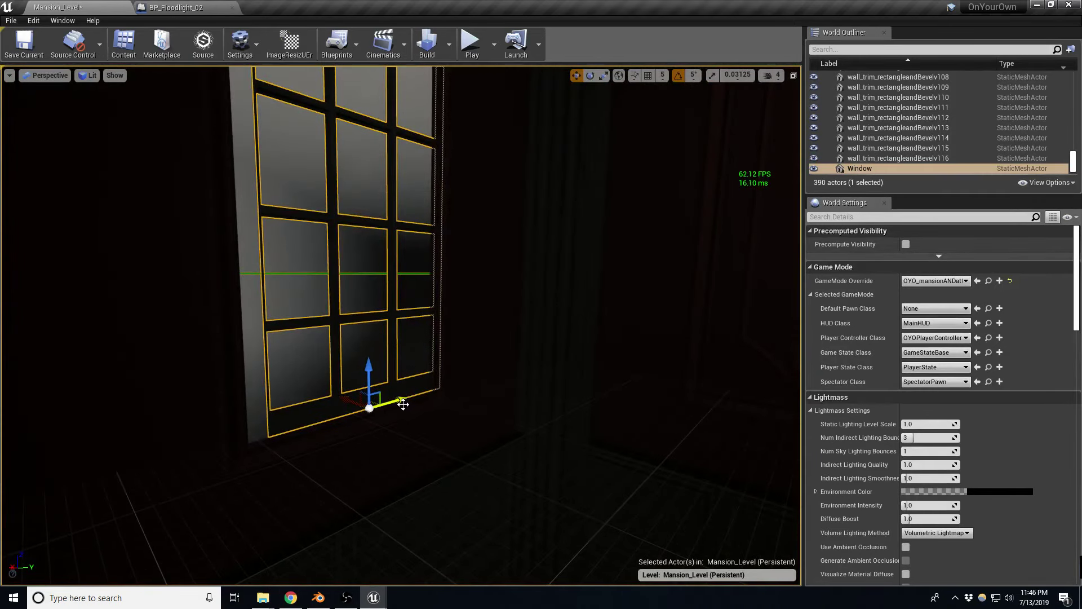
drag(401, 401, 385, 406)
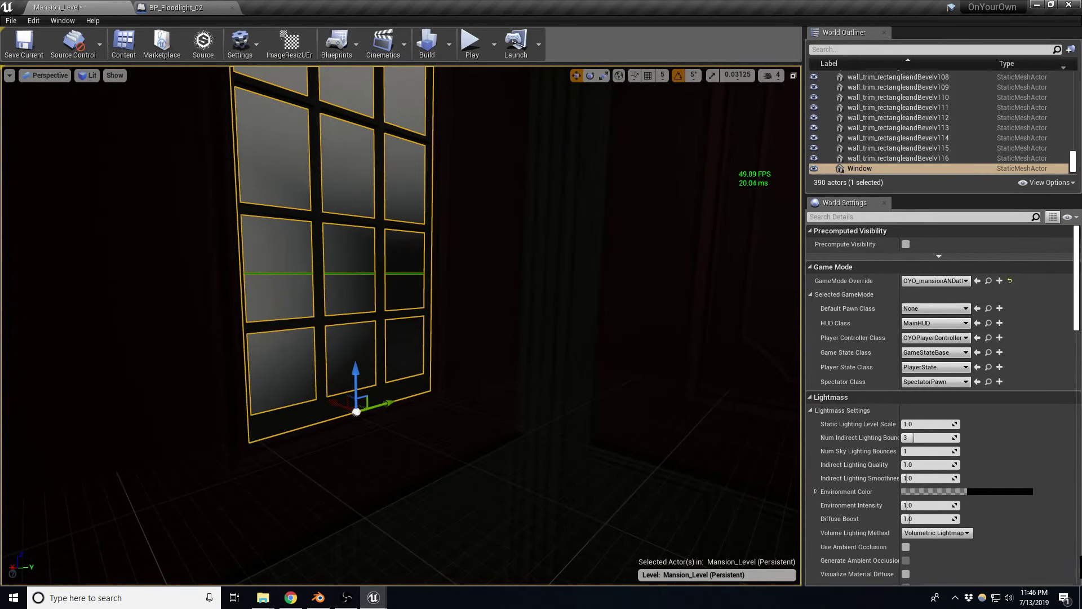
key(f)
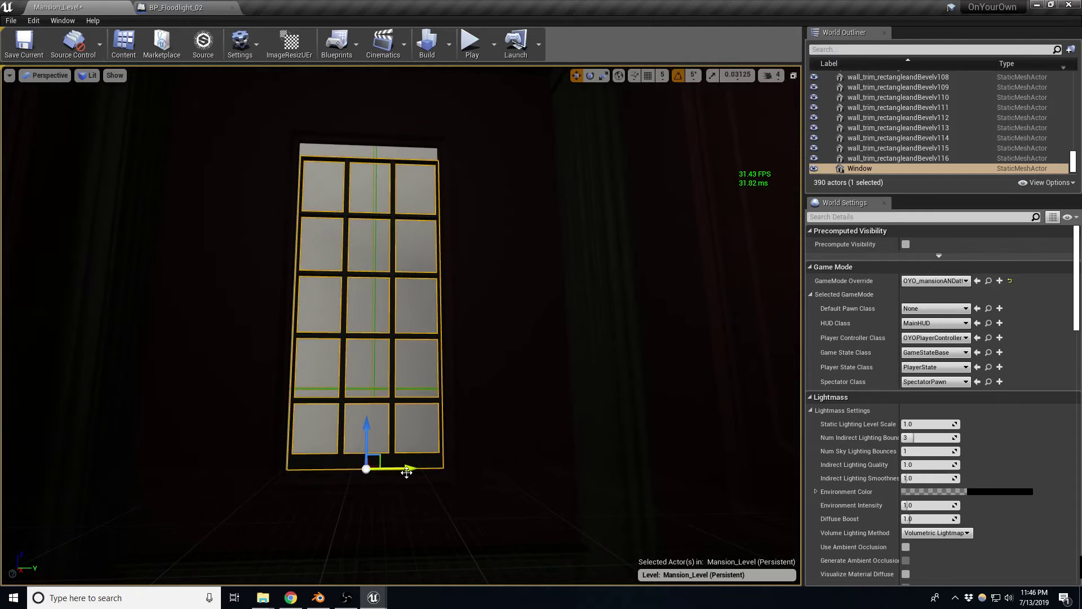
click(383, 361)
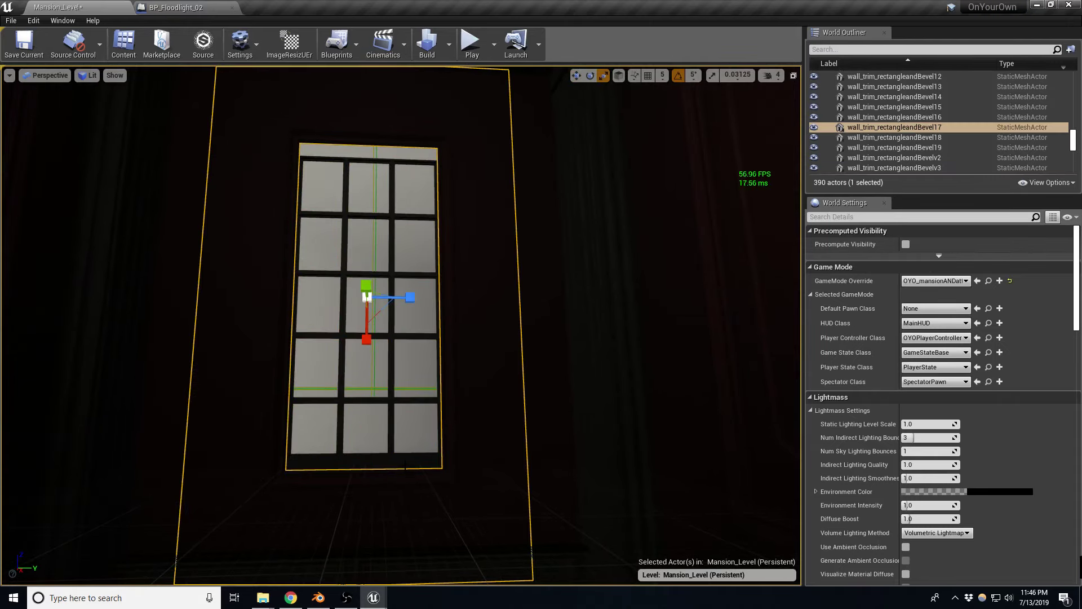
key(r)
click(391, 333)
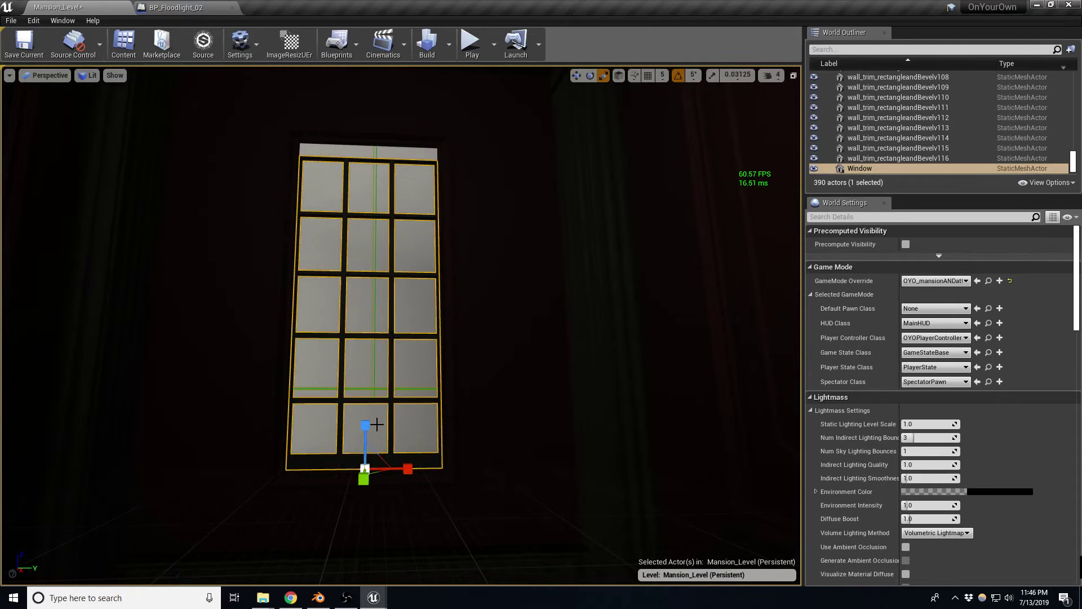
key(Escape)
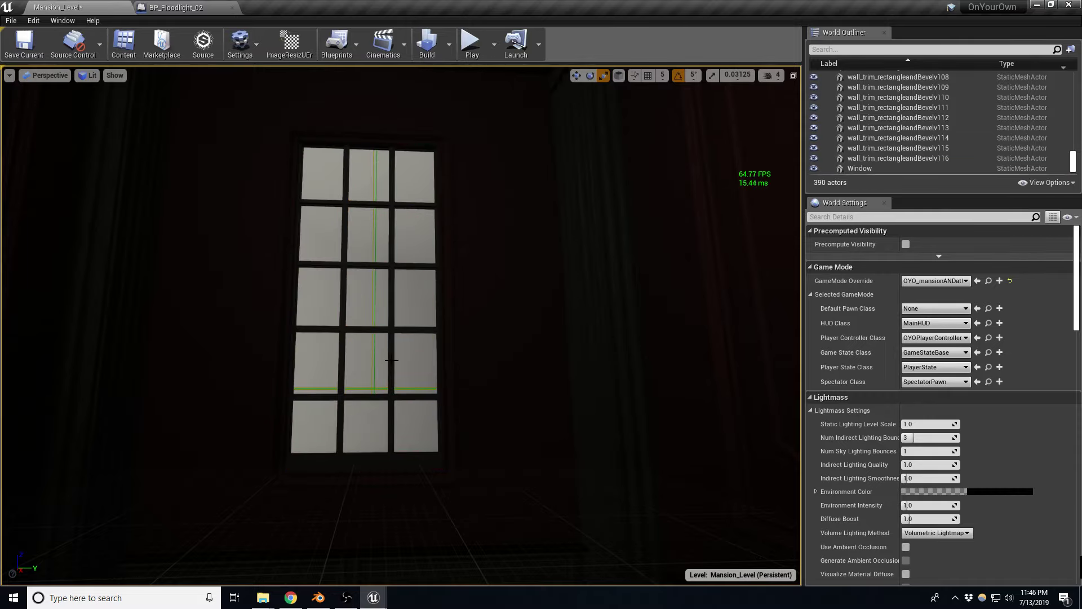
scroll(379, 69, down, 10)
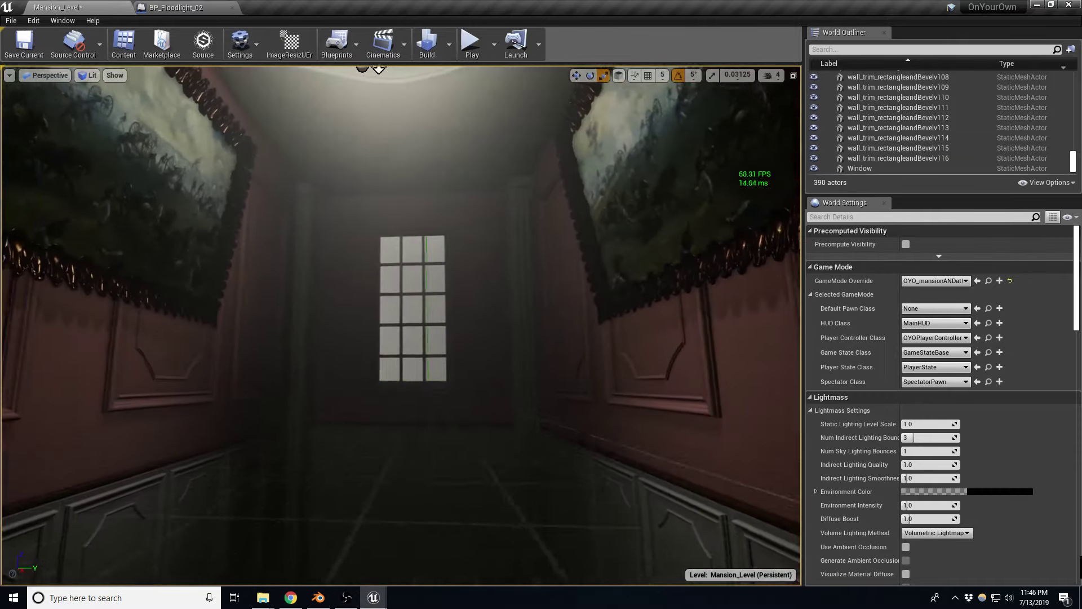
Select the four wall-trim panels at the hallway's end.
right_drag(379, 377, 383, 316)
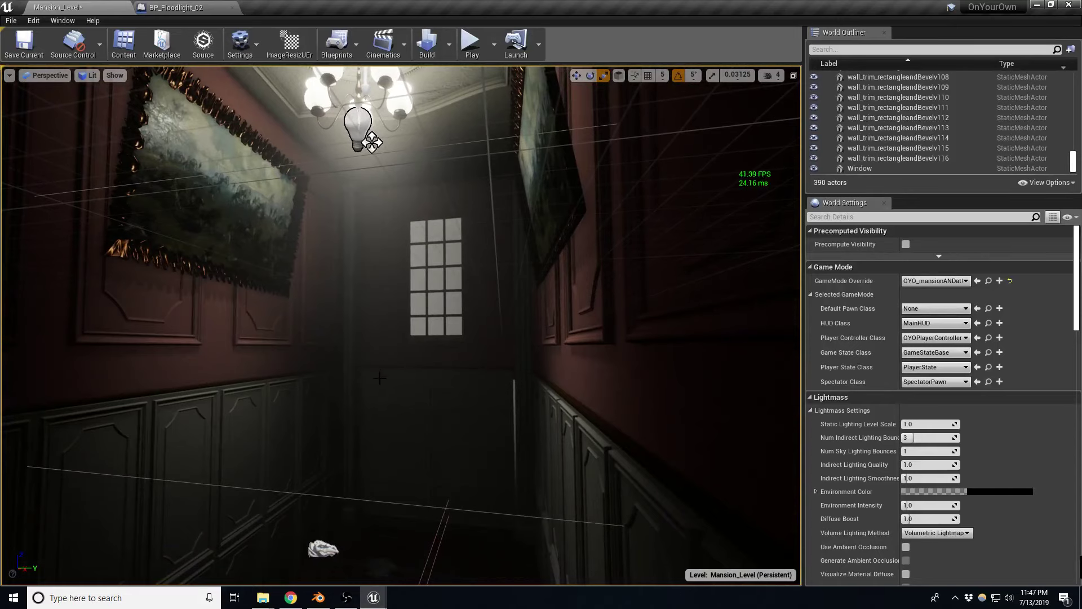
right_drag(380, 378, 373, 395)
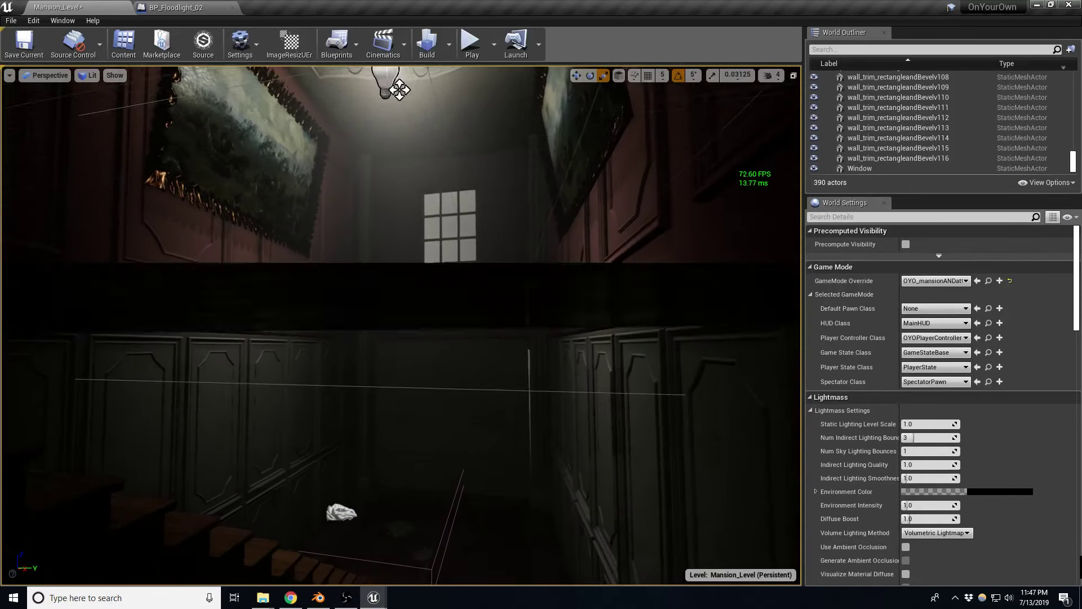
click(495, 417)
ctrl+click(490, 468)
ctrl+click(417, 456)
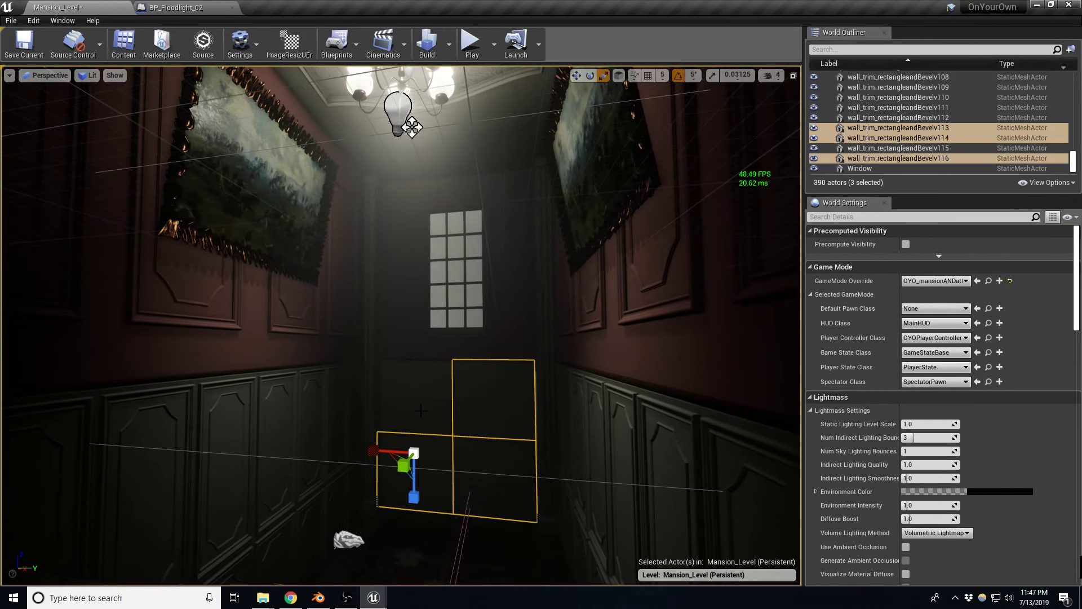
ctrl+click(421, 410)
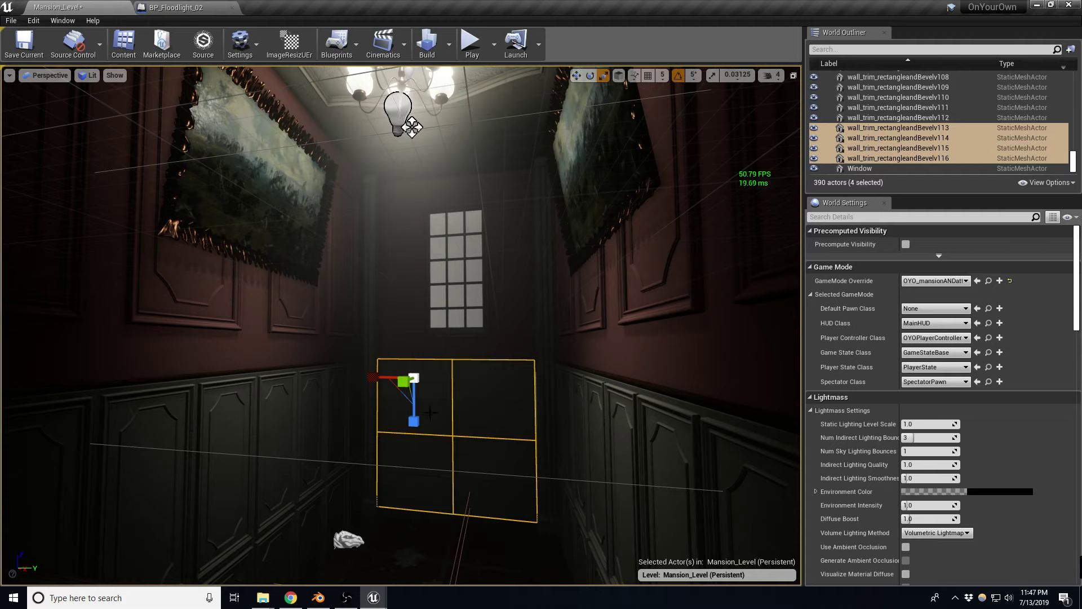
click(385, 379)
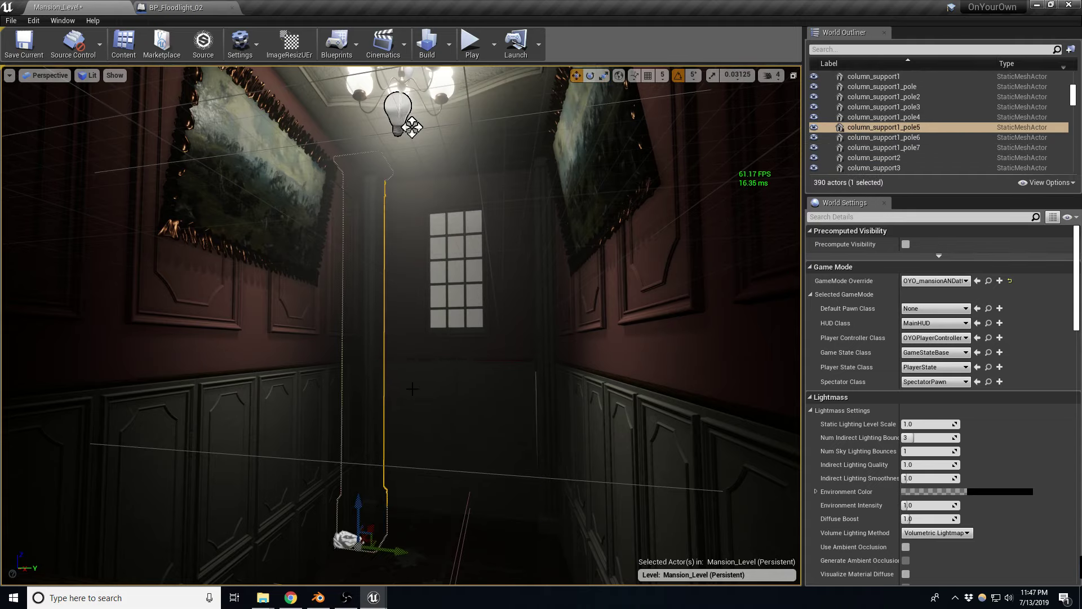
click(413, 389)
ctrl+click(496, 409)
ctrl+click(505, 459)
ctrl+click(434, 458)
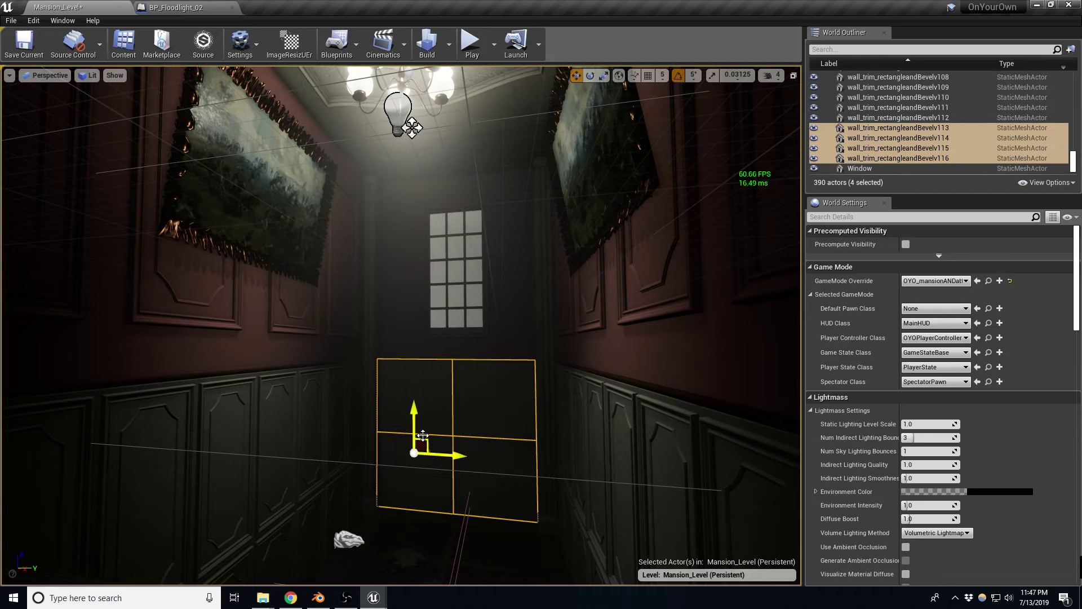
Undo the accidental scaling and nudge the four trim panels slightly sideways.
key(e)
key(w)
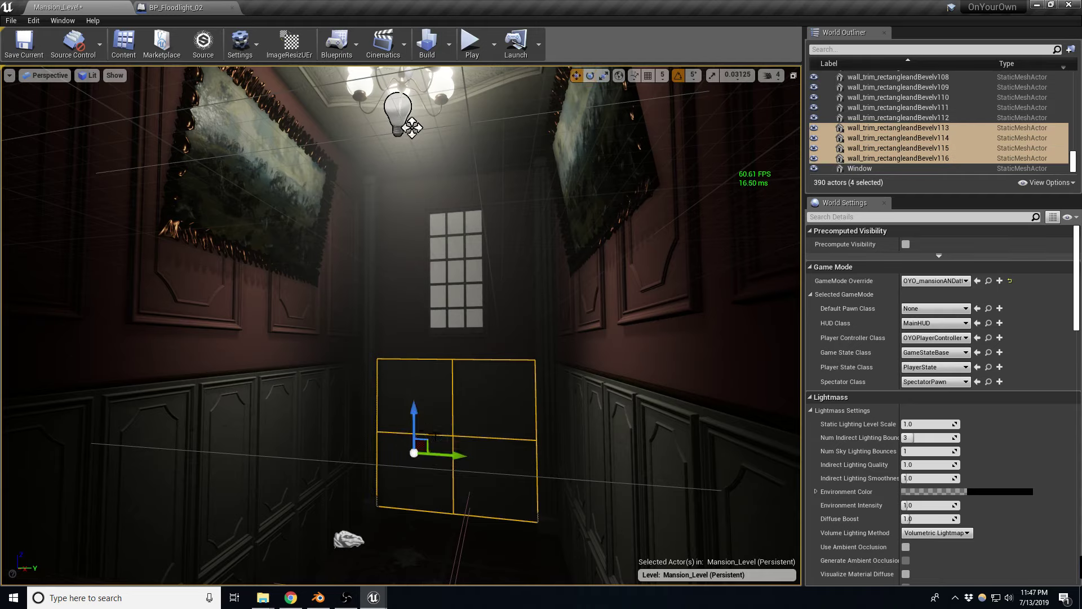
key(e)
key(r)
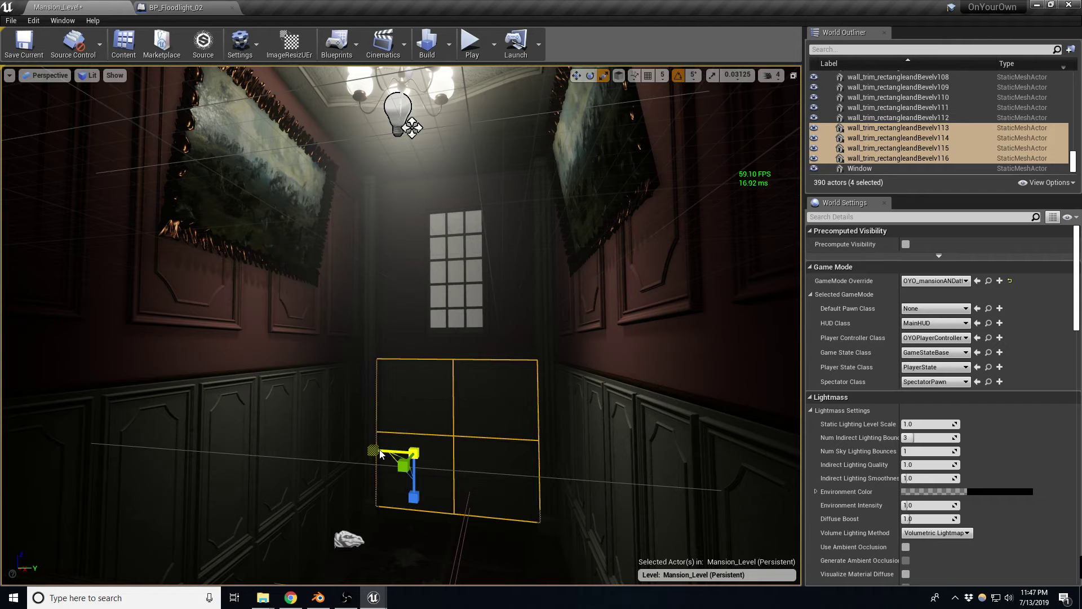
key(w)
click(413, 448)
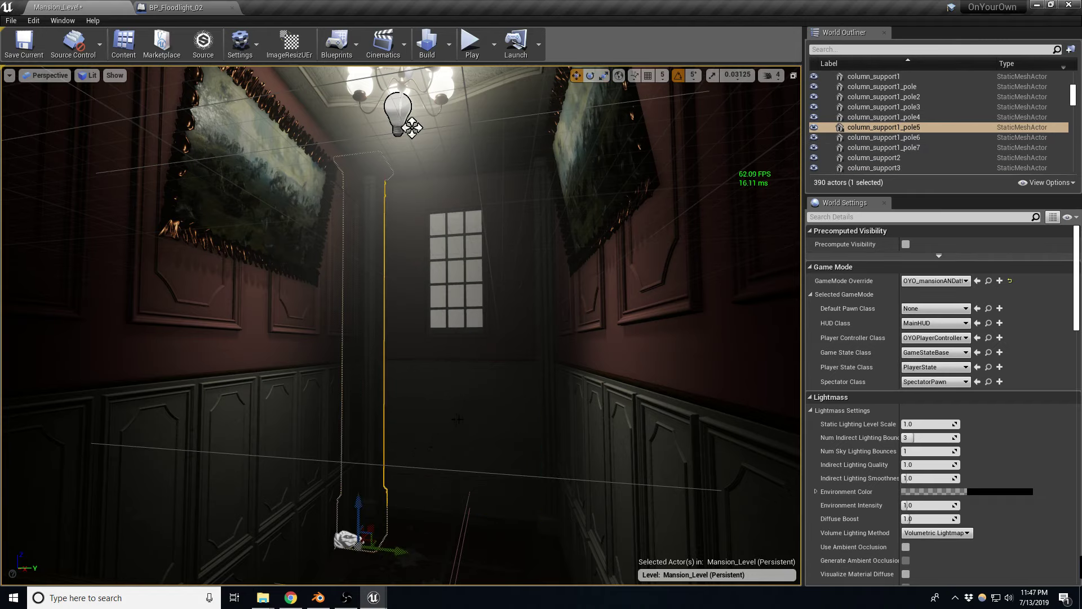
key(ctrl+z)
drag(451, 456, 454, 455)
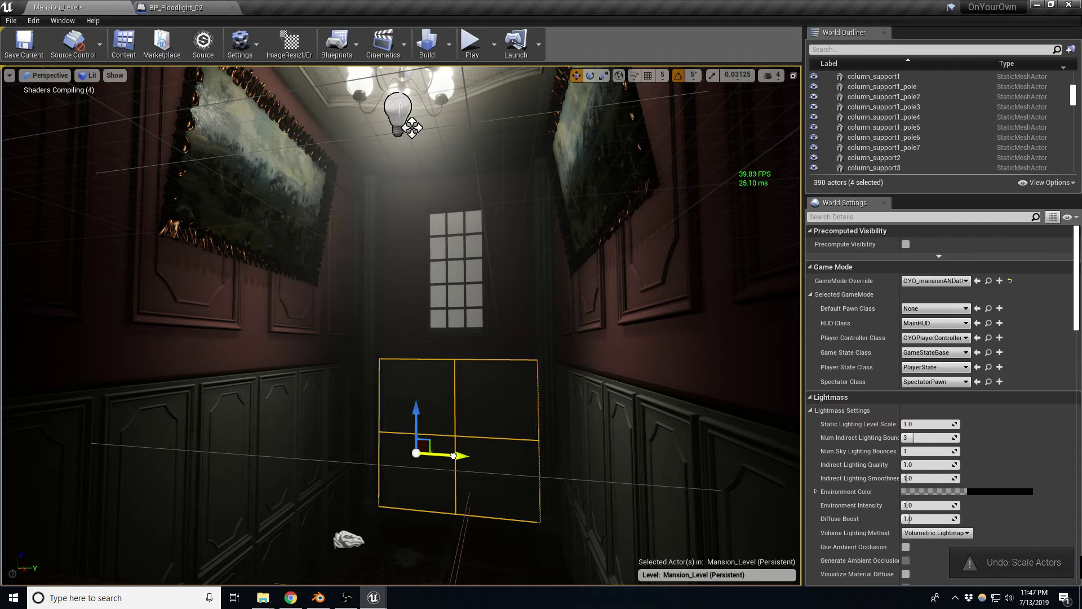
key(Escape)
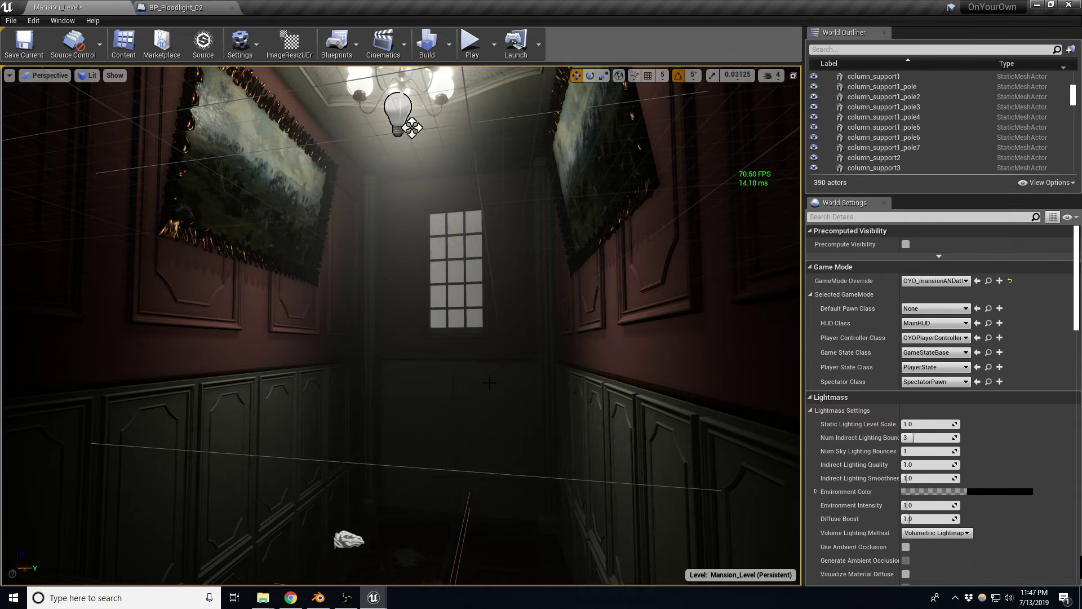
Save the Mansion_Level map.
mouse_move(454, 454)
right_down()
mouse_move(454, 395)
mouse_move(453, 429)
right_up()
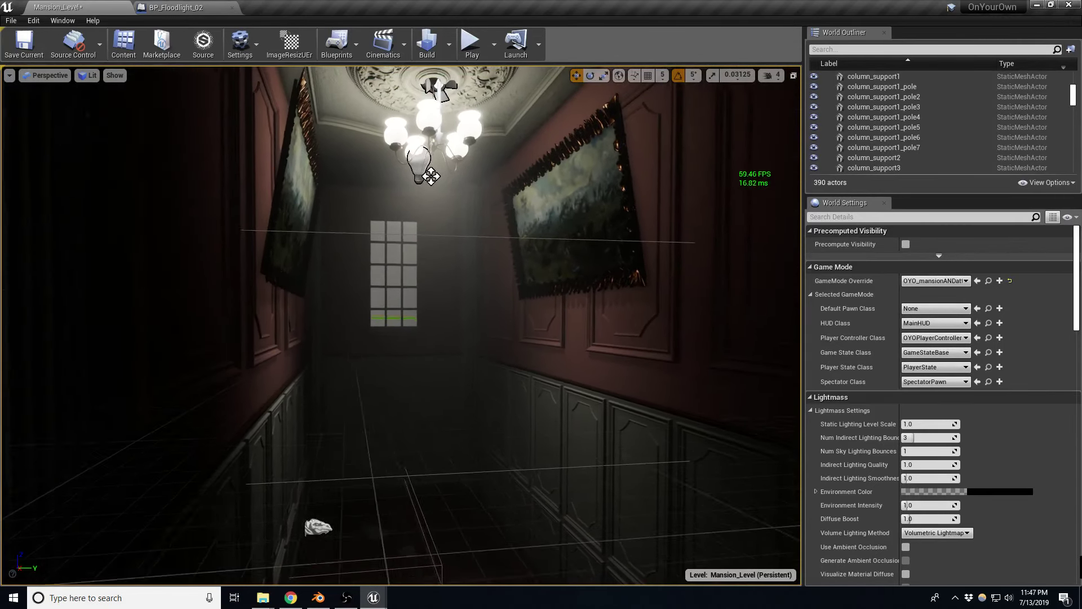
right_drag(491, 376, 492, 371)
key(ctrl+s)
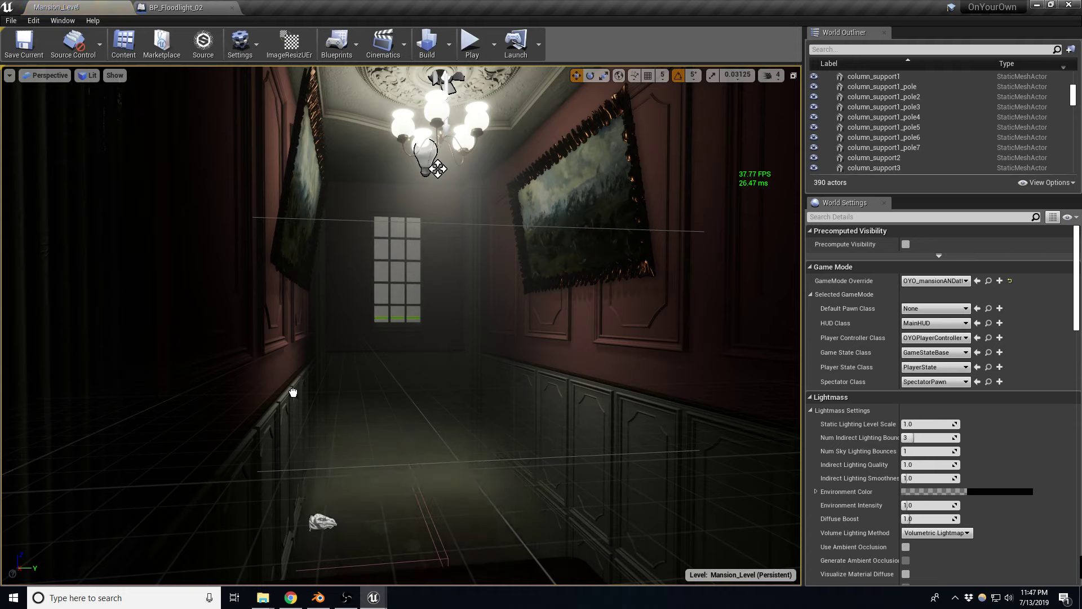
drag(289, 397, 319, 414)
key(e)
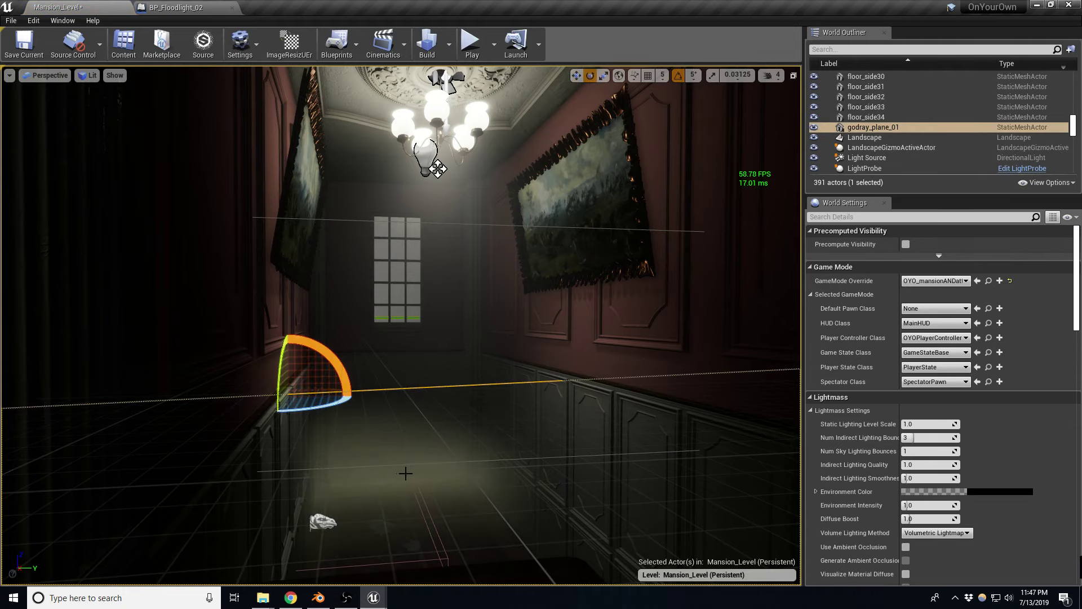
key(ctrl+z)
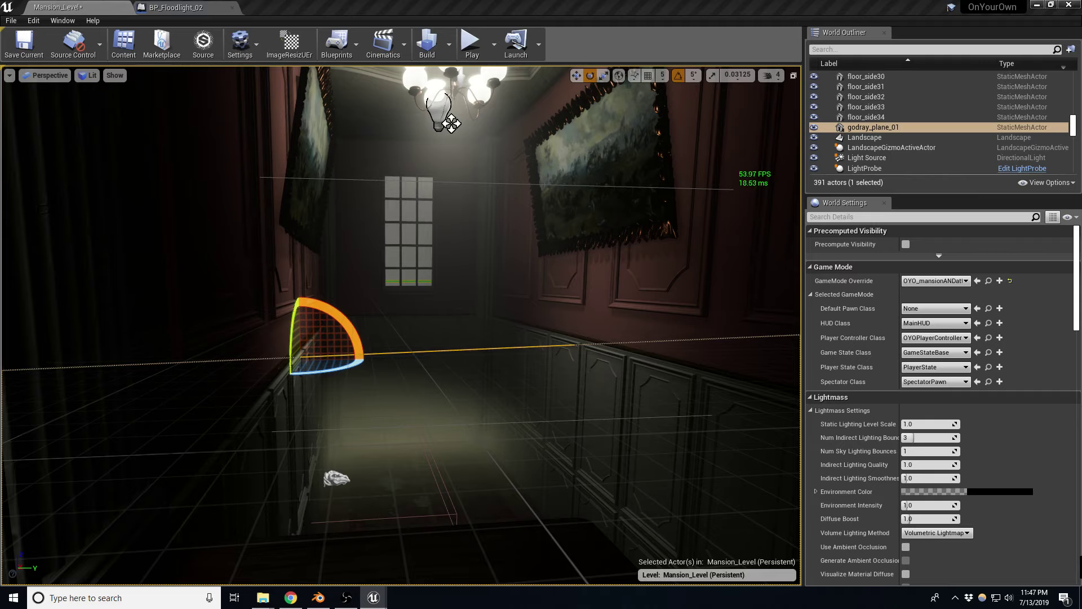
mouse_move(598, 287)
right_down()
mouse_move(305, 315)
mouse_move(265, 361)
mouse_move(351, 216)
right_up()
key(w)
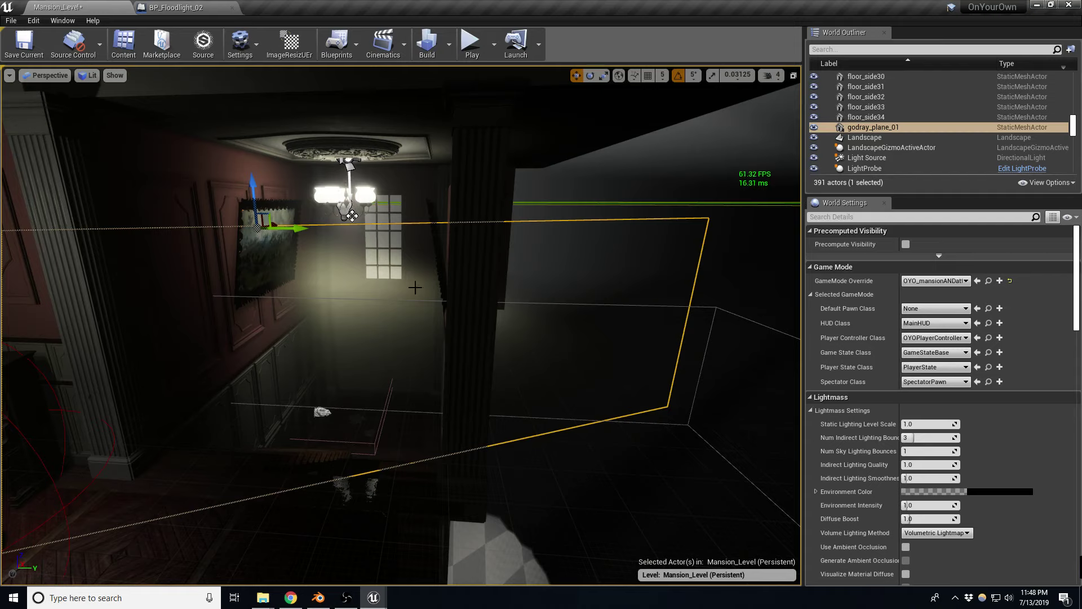
key(e)
drag(265, 231, 259, 231)
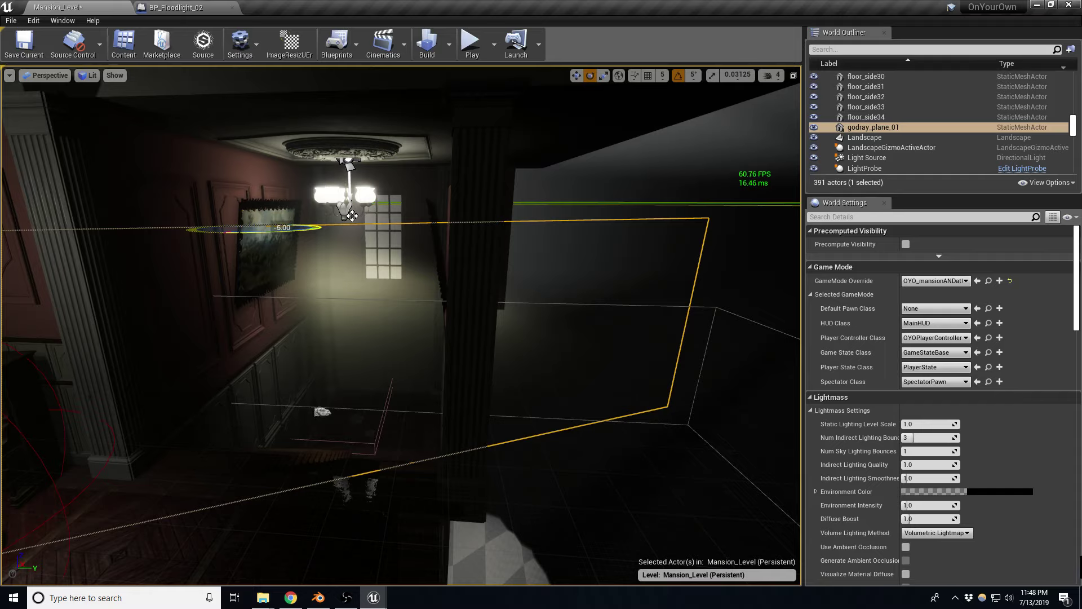
drag(352, 216, 416, 246)
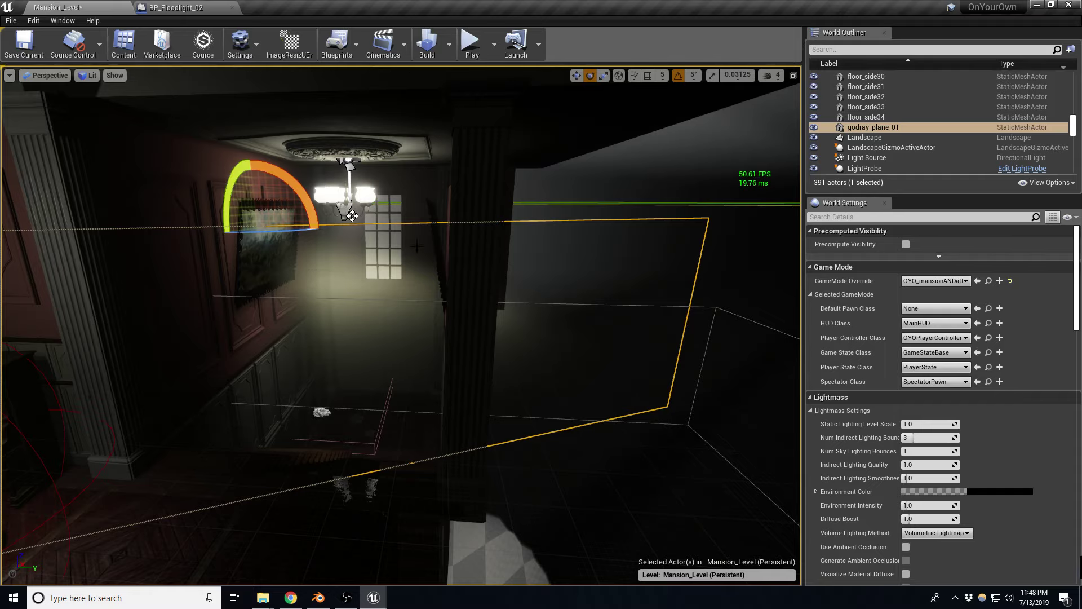
mouse_move(352, 215)
right_down()
mouse_move(495, 139)
mouse_move(463, 210)
right_up()
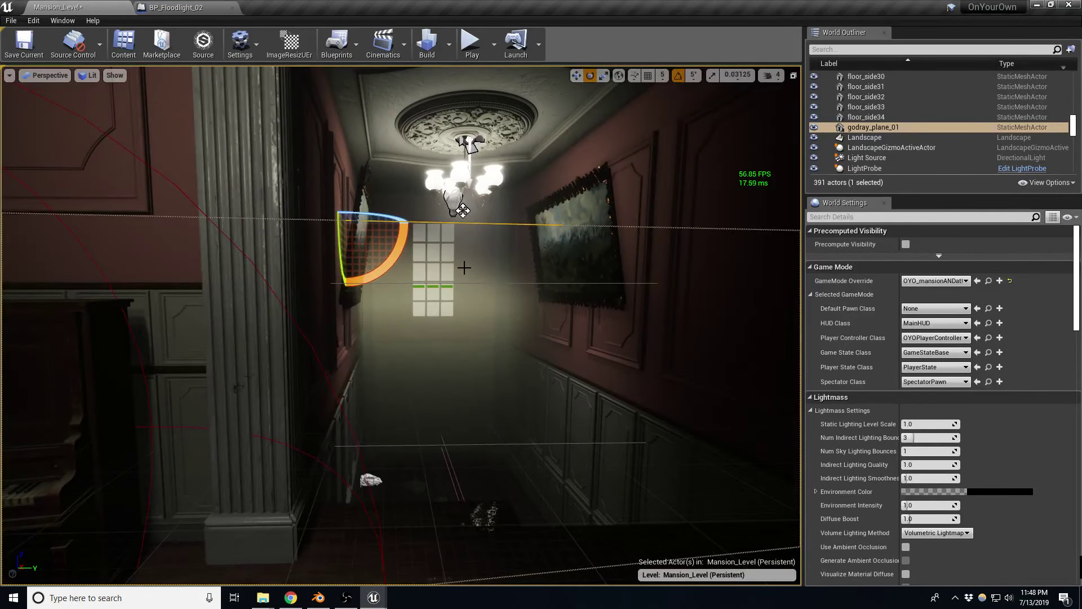
key(Delete)
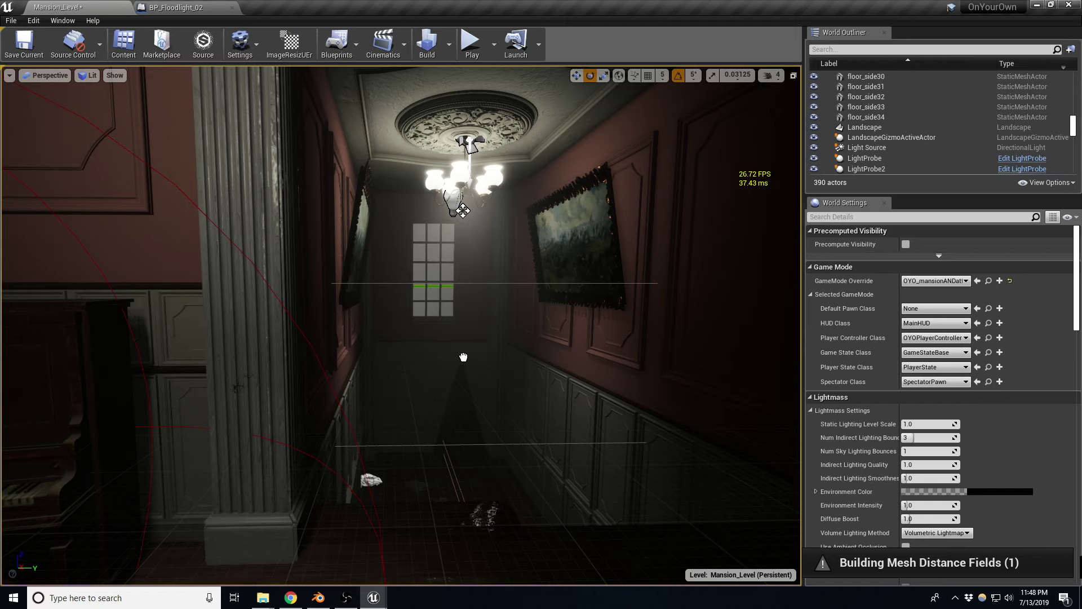
Paste a godray cone into the hallway and raise it toward the ceiling.
key(ctrl+v)
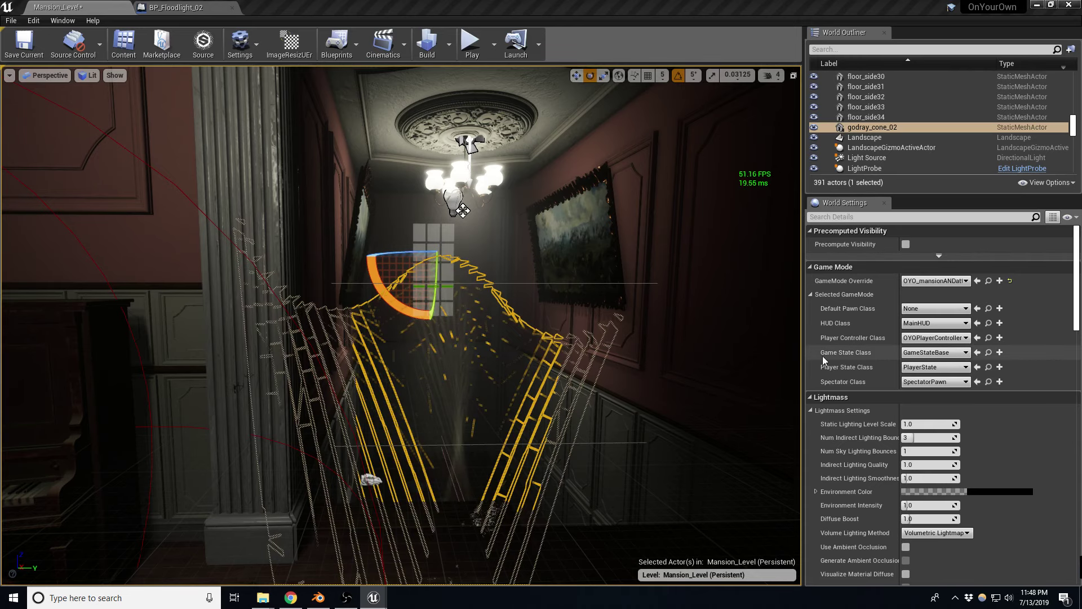
right_drag(463, 210, 463, 276)
right_click(512, 187)
text(w)
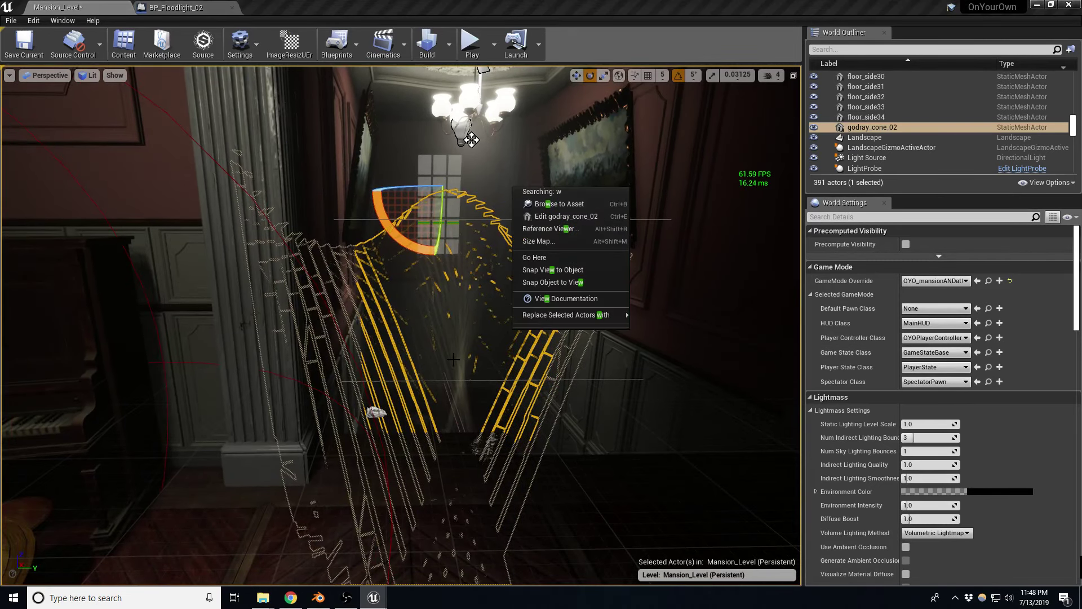
right_drag(472, 139, 461, 186)
key(w)
drag(424, 220, 472, 142)
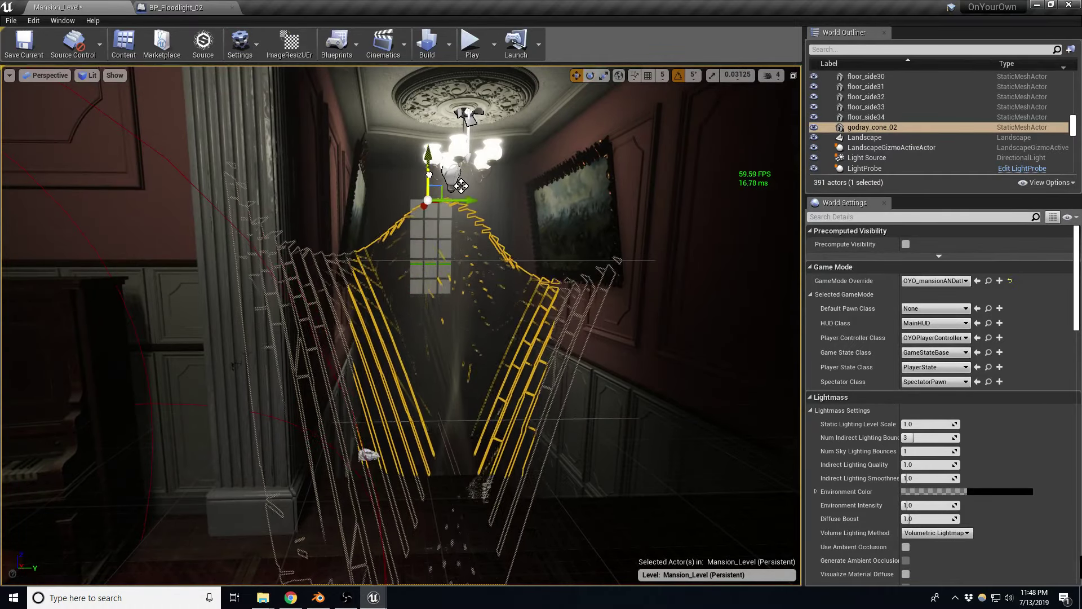
right_drag(461, 186, 461, 186)
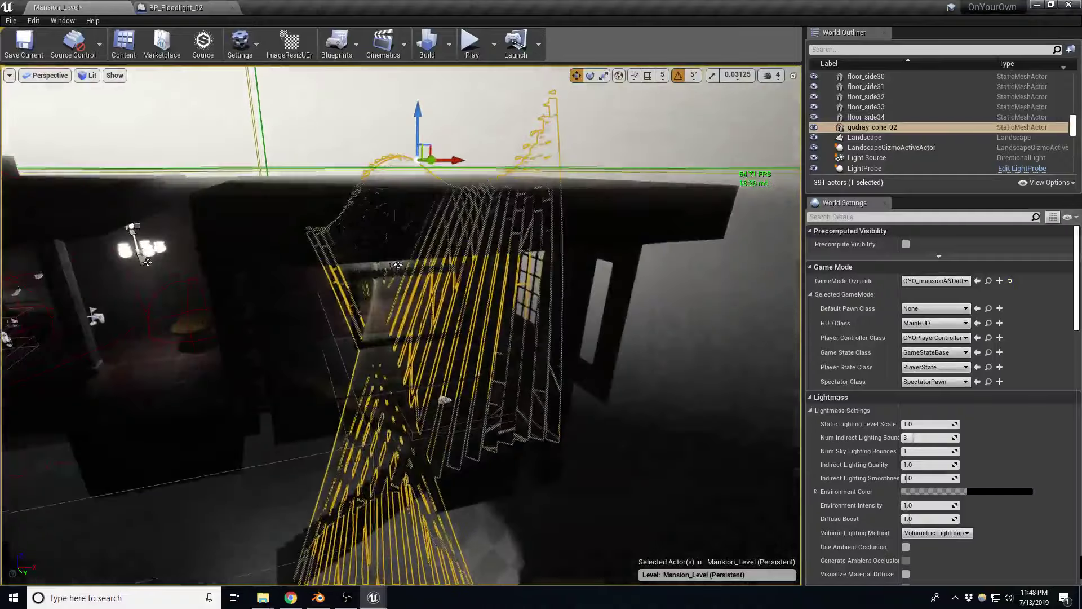
Tilt the godray cone toward the window and slide it into place beside it.
key(e)
mouse_move(416, 217)
mouse_down()
mouse_move(397, 264)
mouse_move(417, 151)
mouse_up()
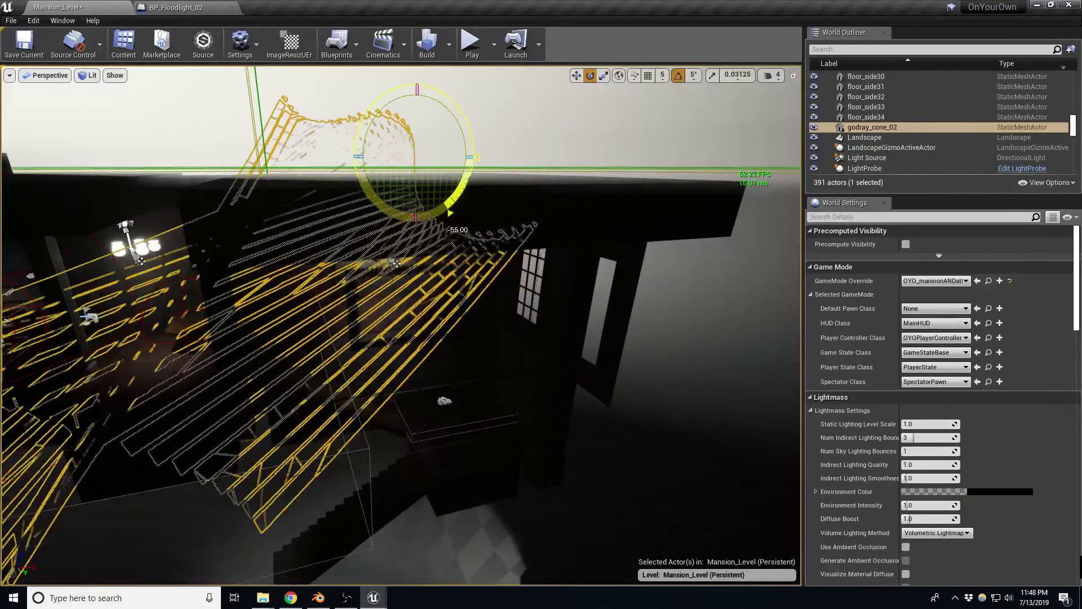
key(w)
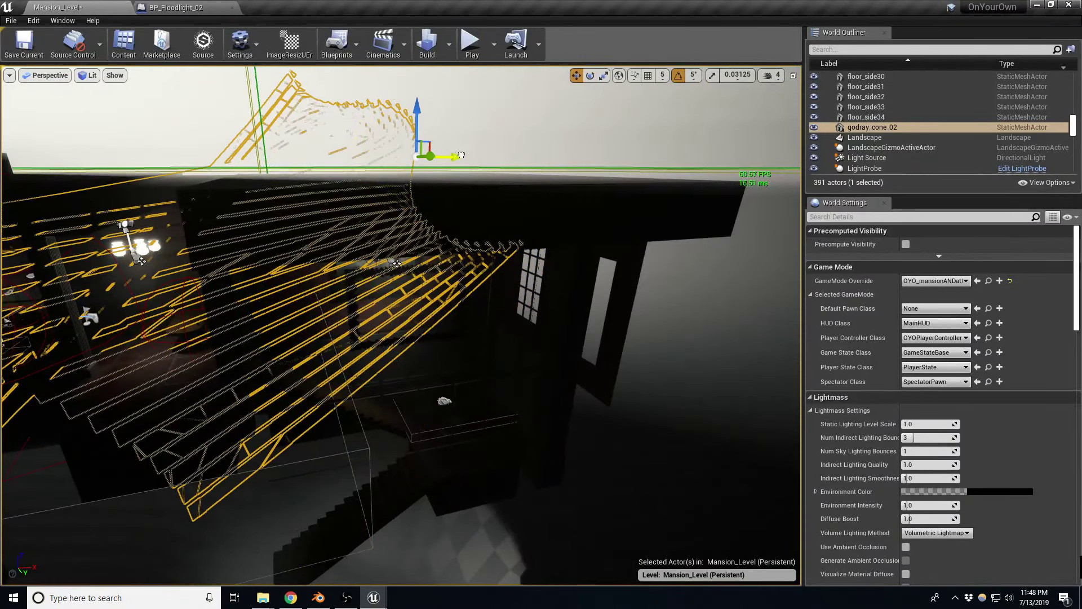
mouse_move(461, 155)
mouse_down()
mouse_move(719, 180)
mouse_move(682, 217)
mouse_up()
key(e)
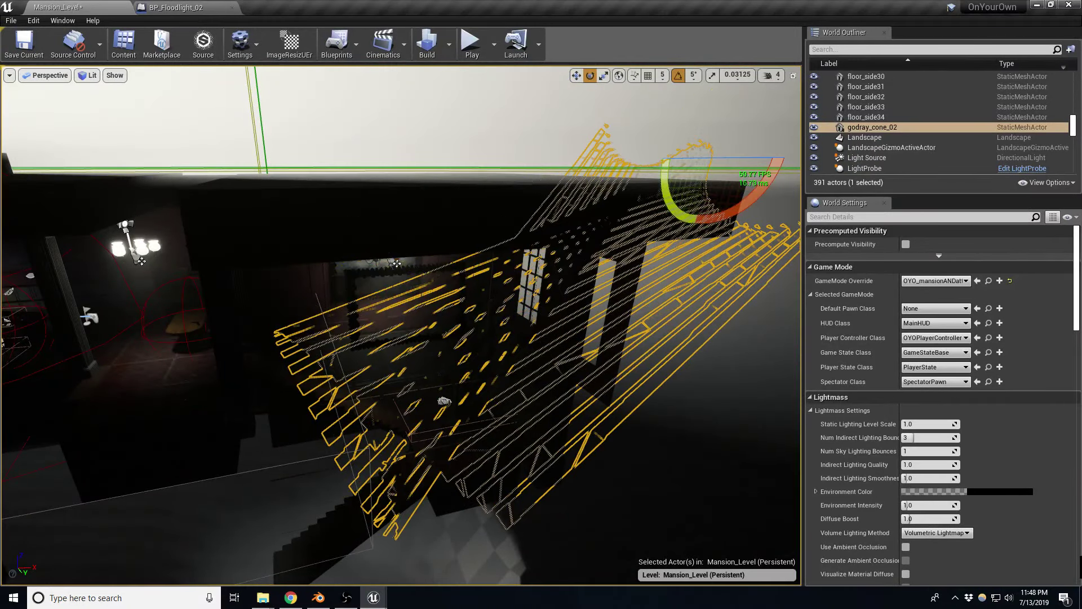
key(w)
drag(757, 155, 747, 155)
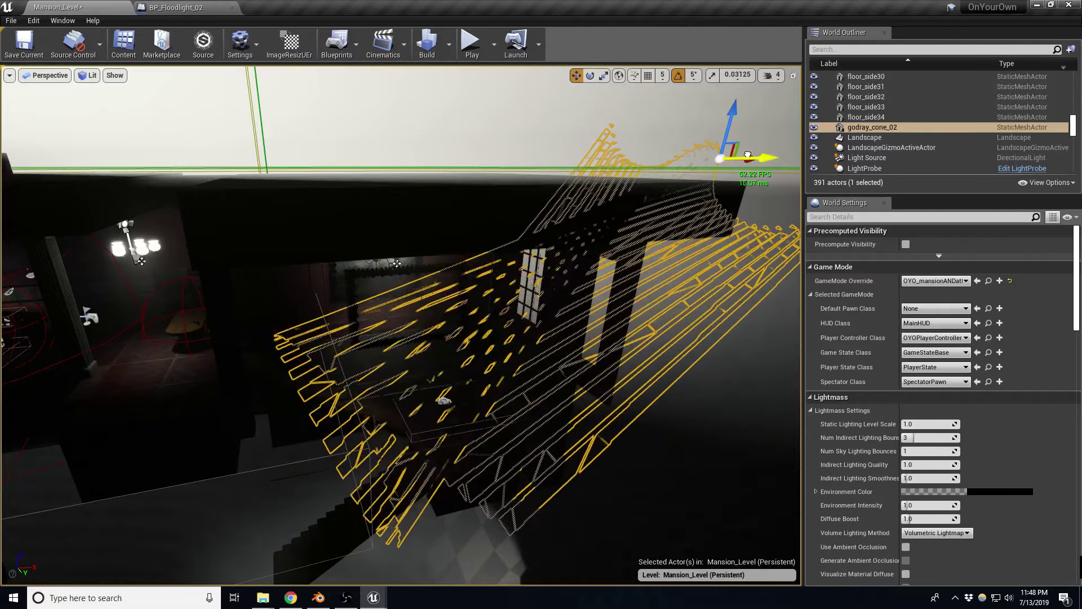
right_drag(748, 154, 665, 169)
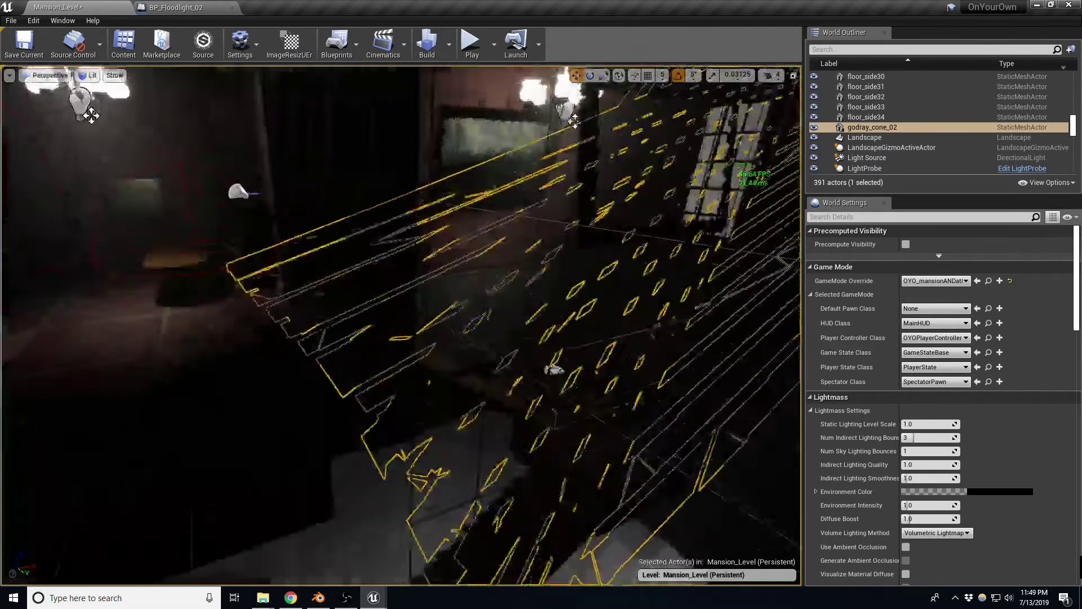
mouse_move(573, 120)
right_down()
mouse_move(351, 160)
mouse_move(359, 182)
mouse_move(440, 185)
mouse_move(395, 186)
right_up()
key(Escape)
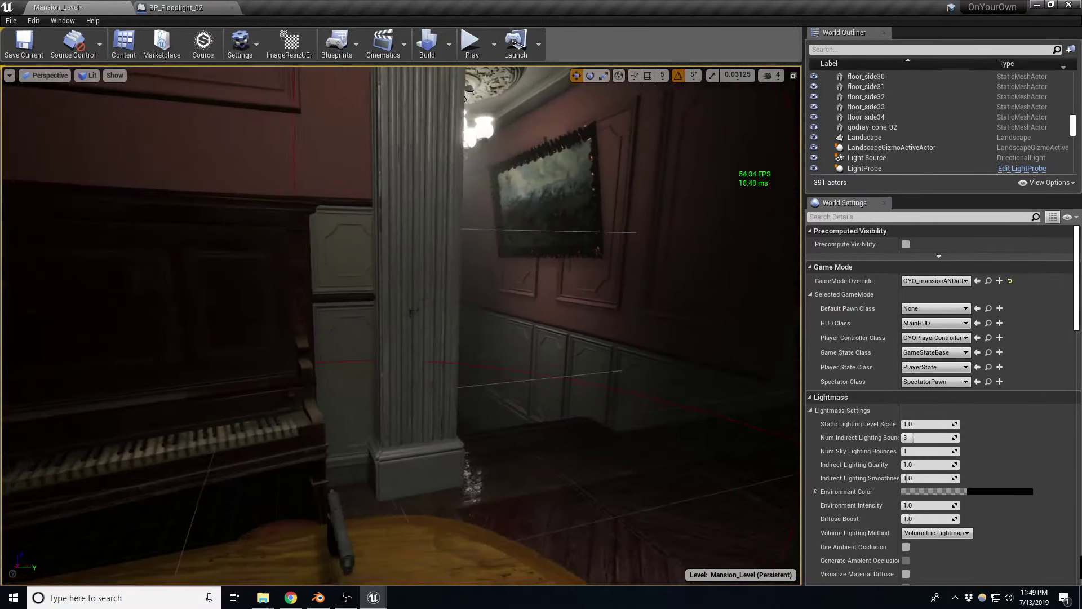
Select godray_cone_02 and delete it from the level.
right_drag(395, 186, 384, 162)
right_drag(291, 436, 290, 436)
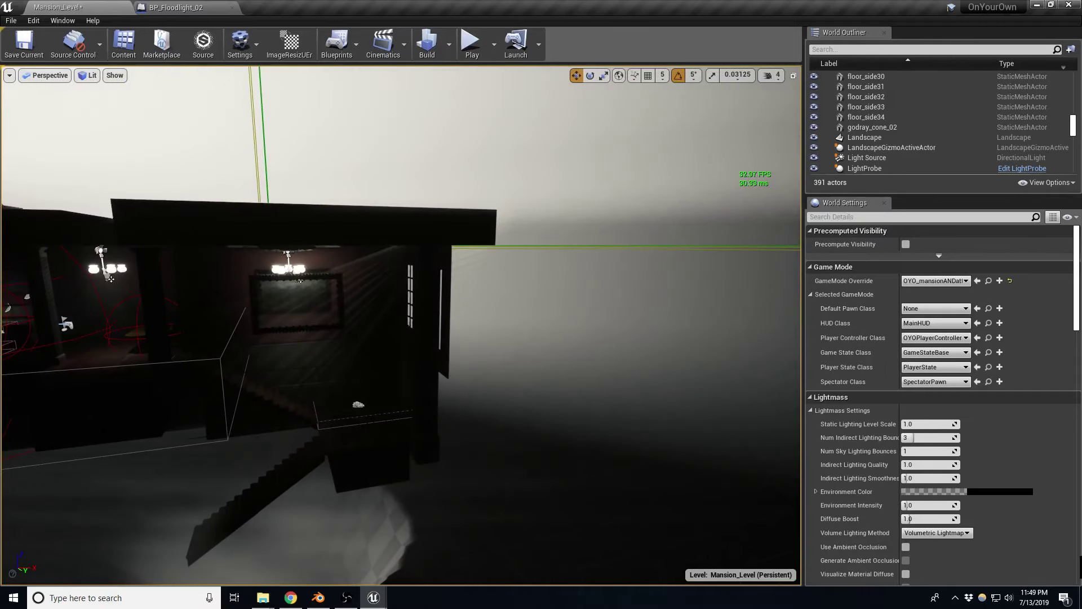
click(361, 350)
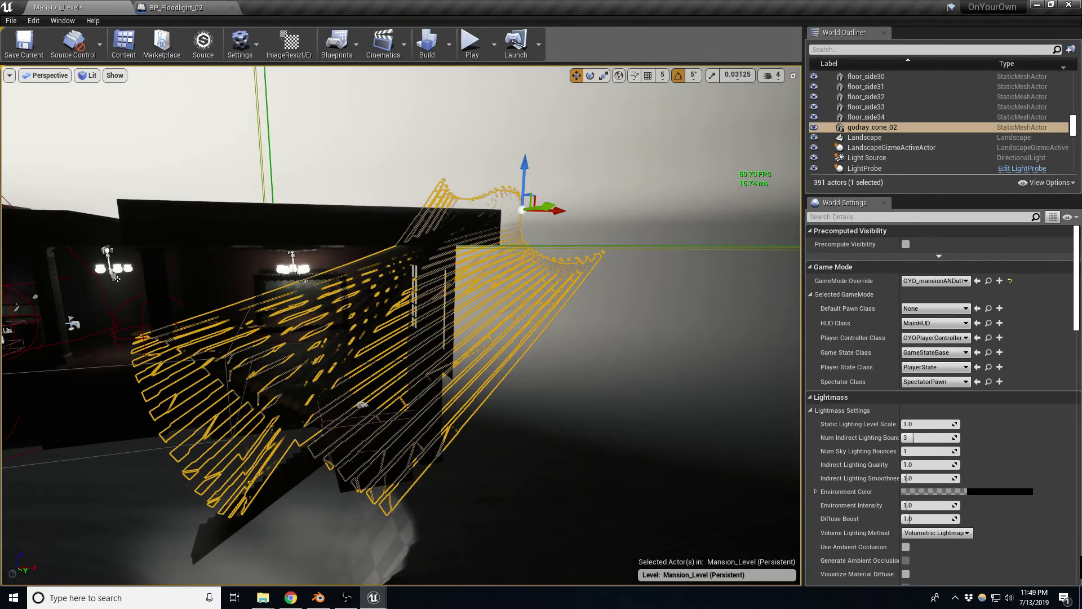
key(Delete)
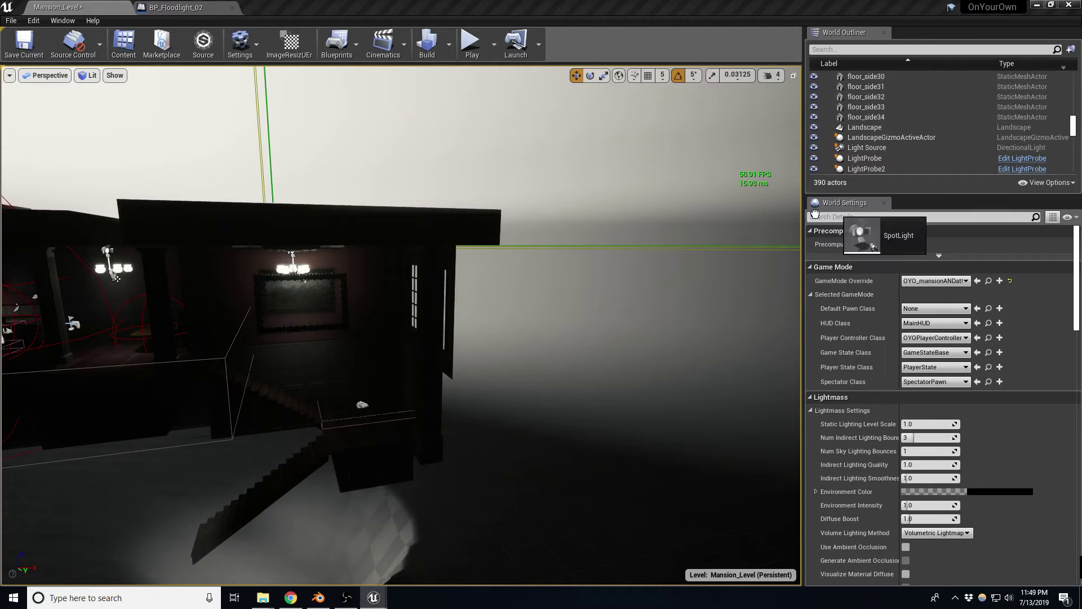
Drop a Spot Light near the window, rotate it about -60°, and raise it beside the window.
drag(871, 231, 399, 337)
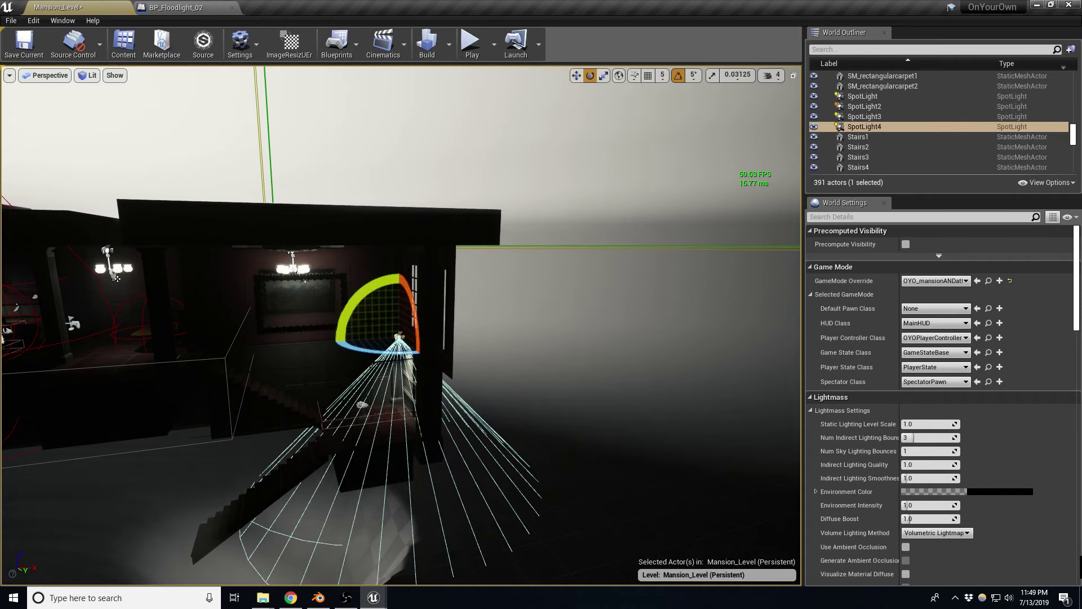
drag(349, 304, 372, 367)
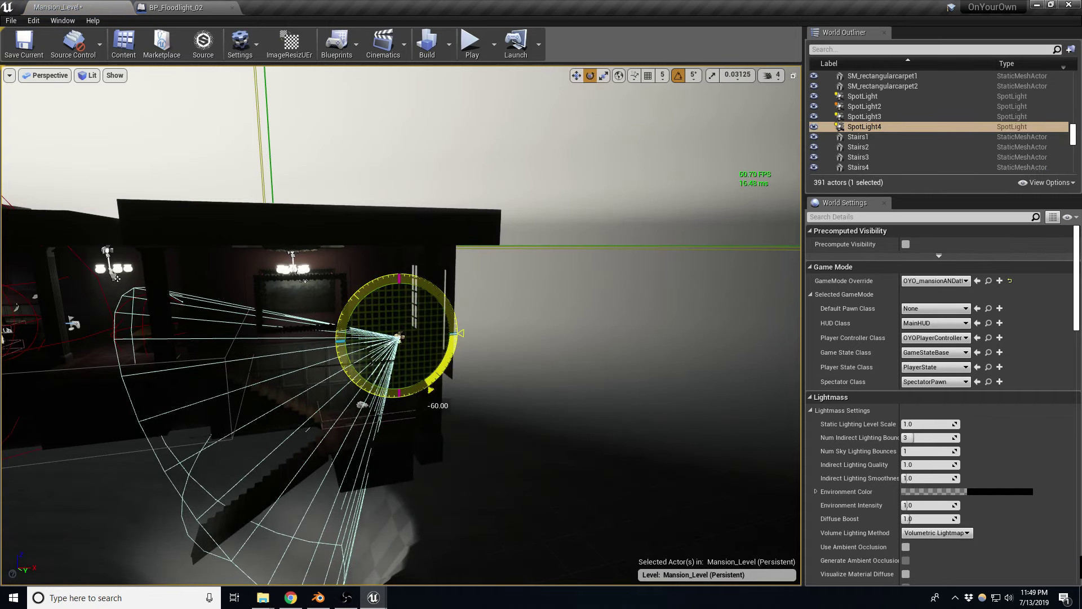
key(w)
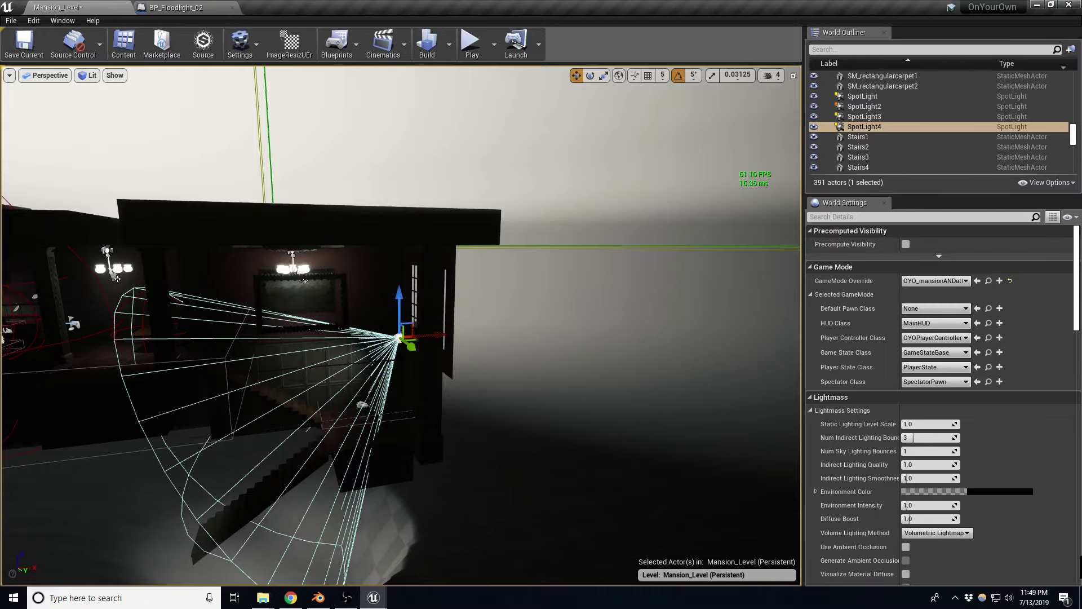
drag(415, 321, 487, 247)
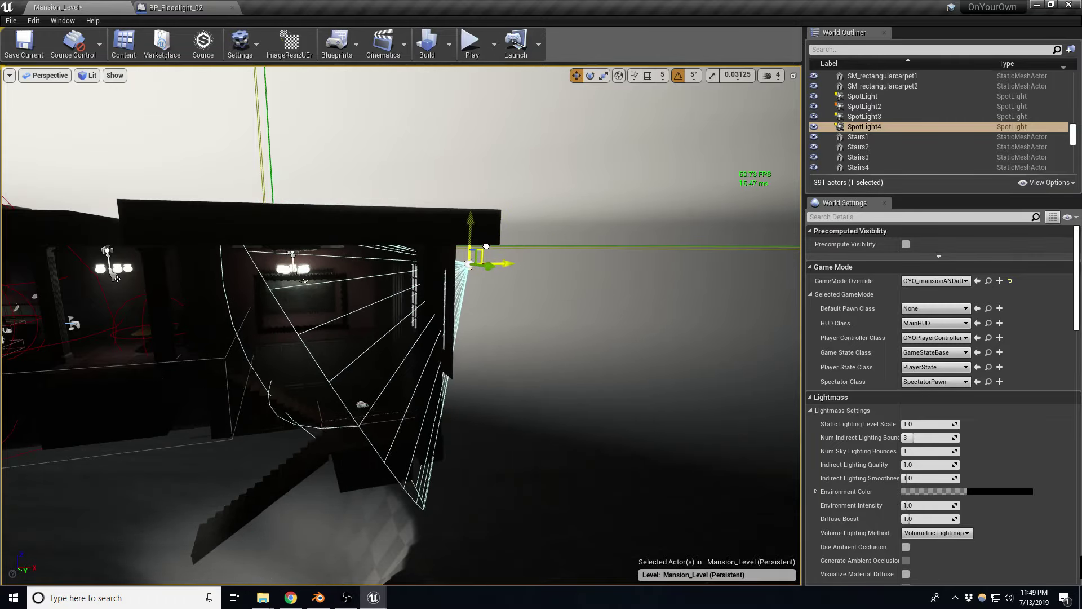
key(f)
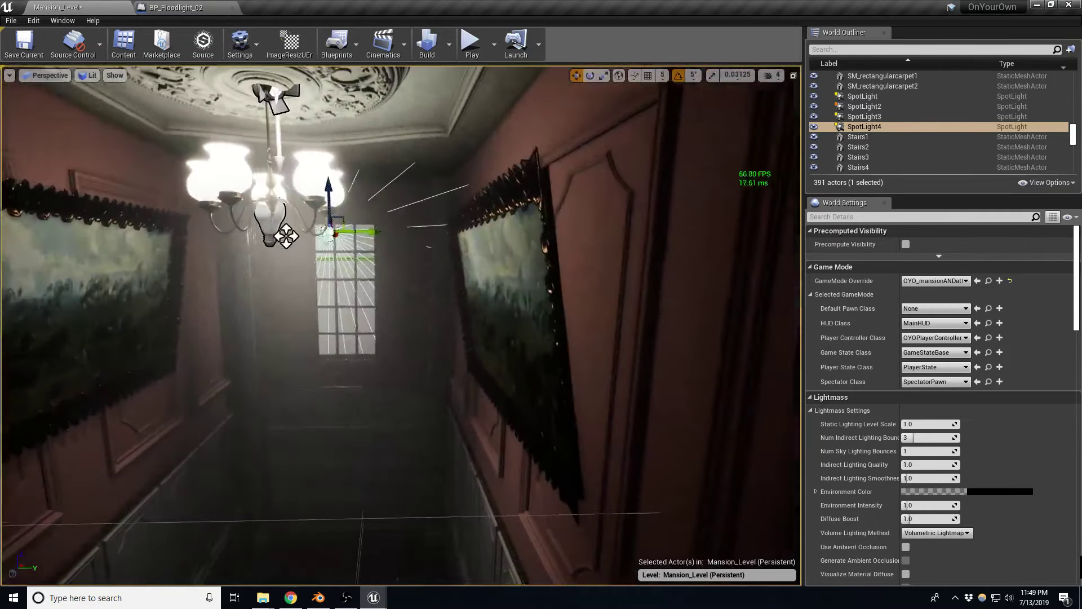
Shift the spotlight sideways toward the window and select the hallway window.
right_drag(427, 301, 451, 307)
drag(342, 222, 361, 223)
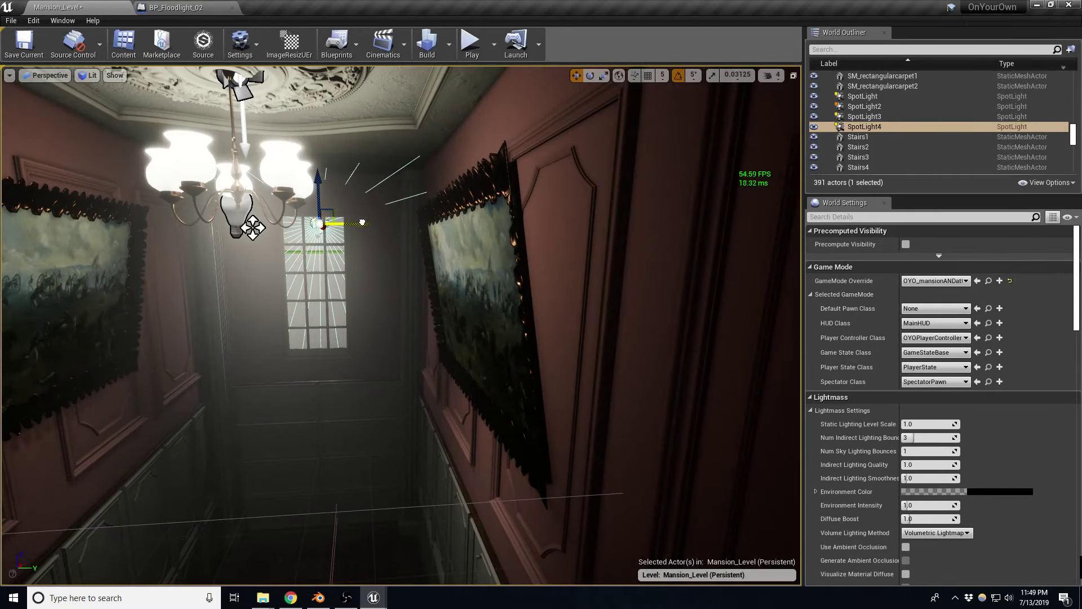
right_drag(348, 248, 372, 254)
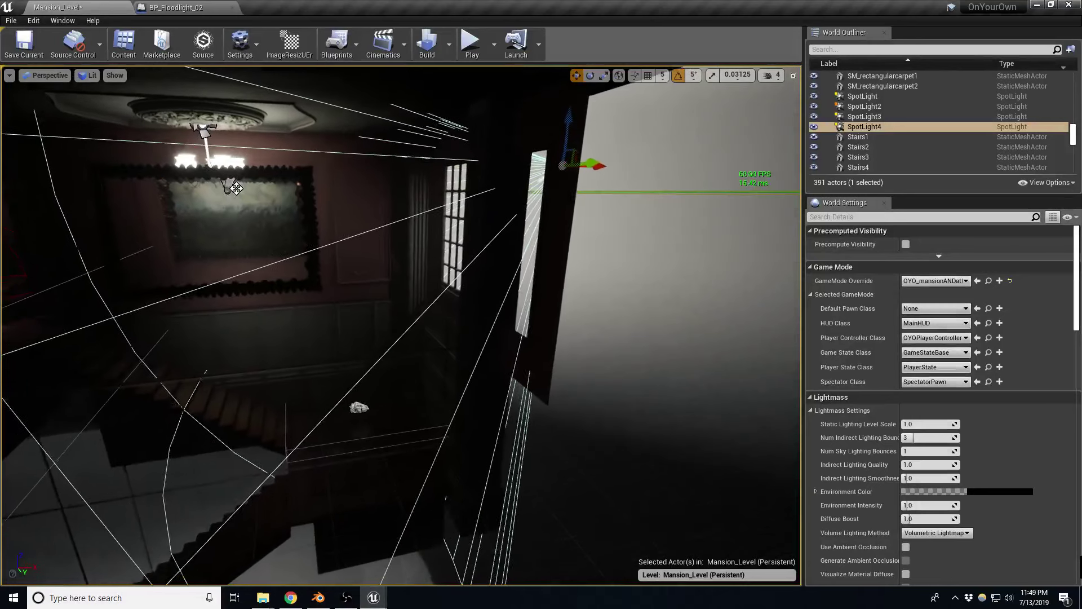
right_drag(271, 218, 145, 113)
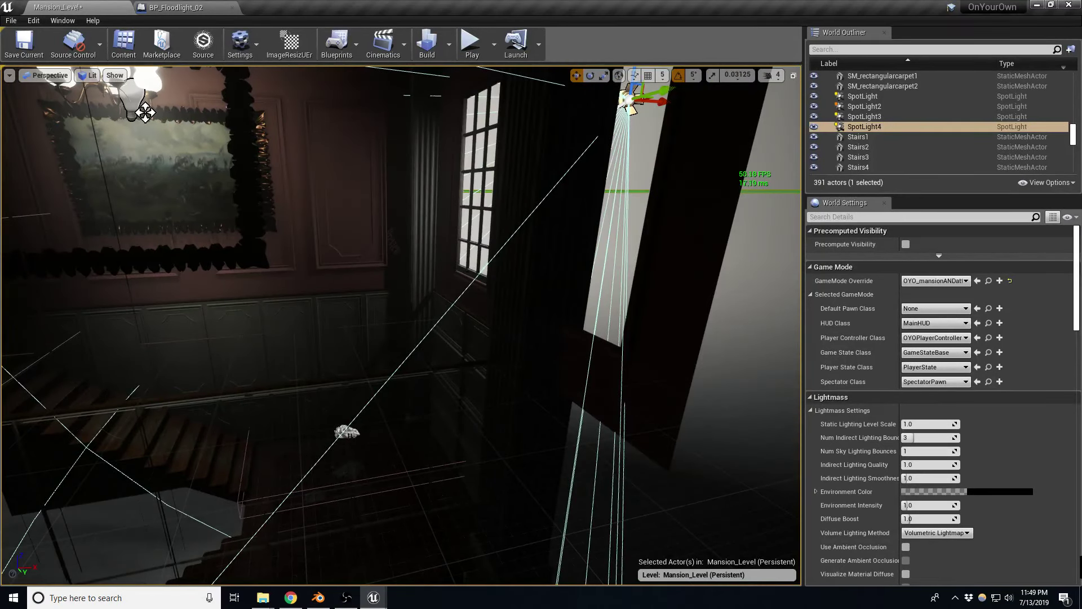
click(474, 272)
Duplicate the window as Window2 and rotate the copy 85 degrees.
key(ctrl+w)
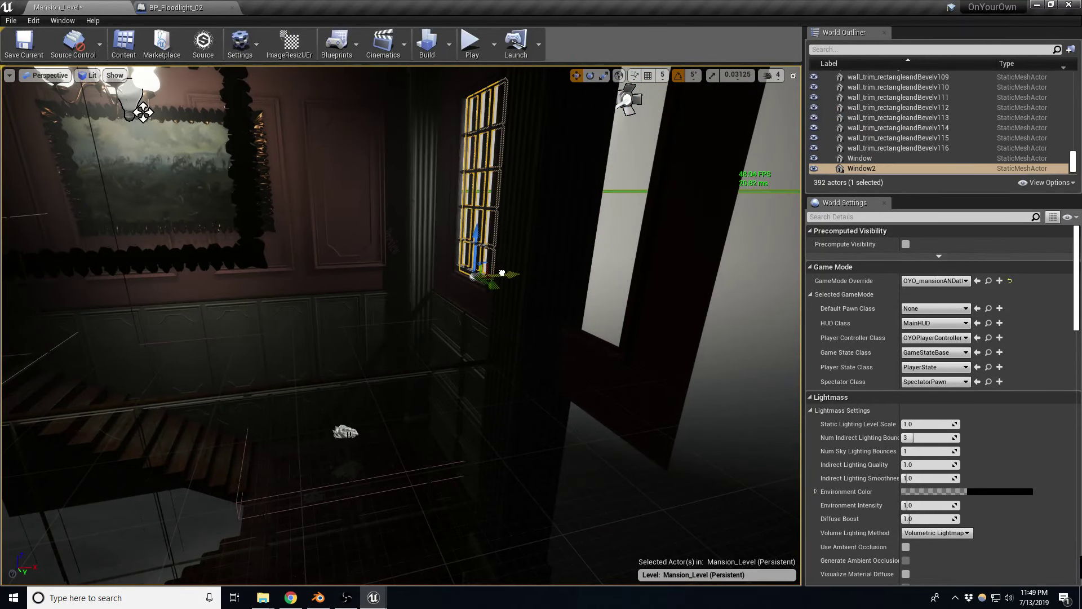
key(e)
drag(496, 291, 586, 282)
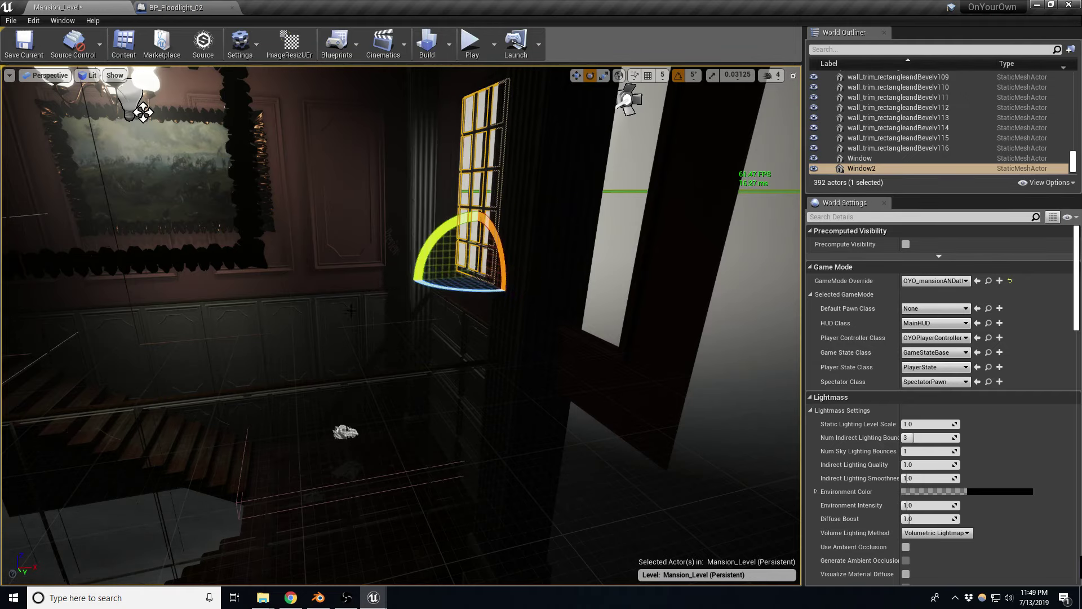
mouse_move(395, 282)
right_down()
mouse_move(507, 293)
mouse_move(394, 316)
right_up()
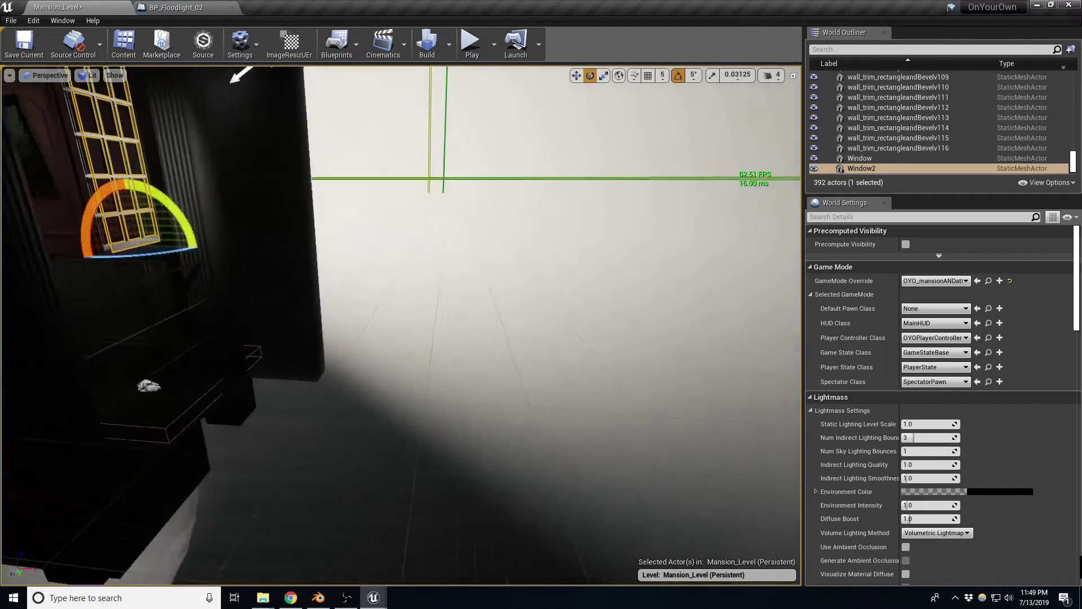
Alt-drag black blocker Cube5 into a new copy Cube8 and rotate it.
click(406, 315)
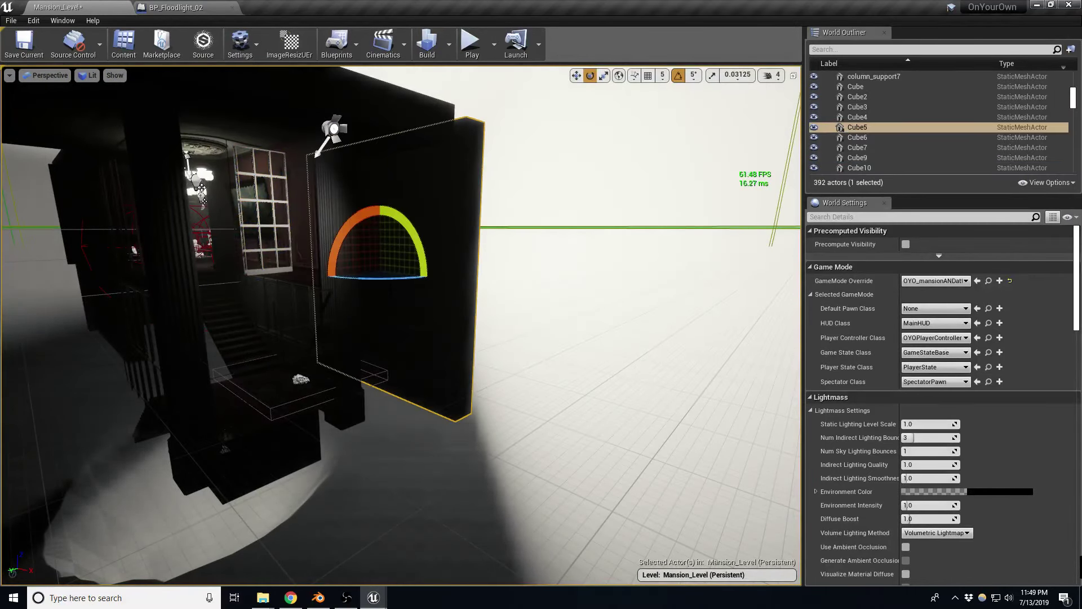
key(w)
alt+drag(349, 274, 220, 285)
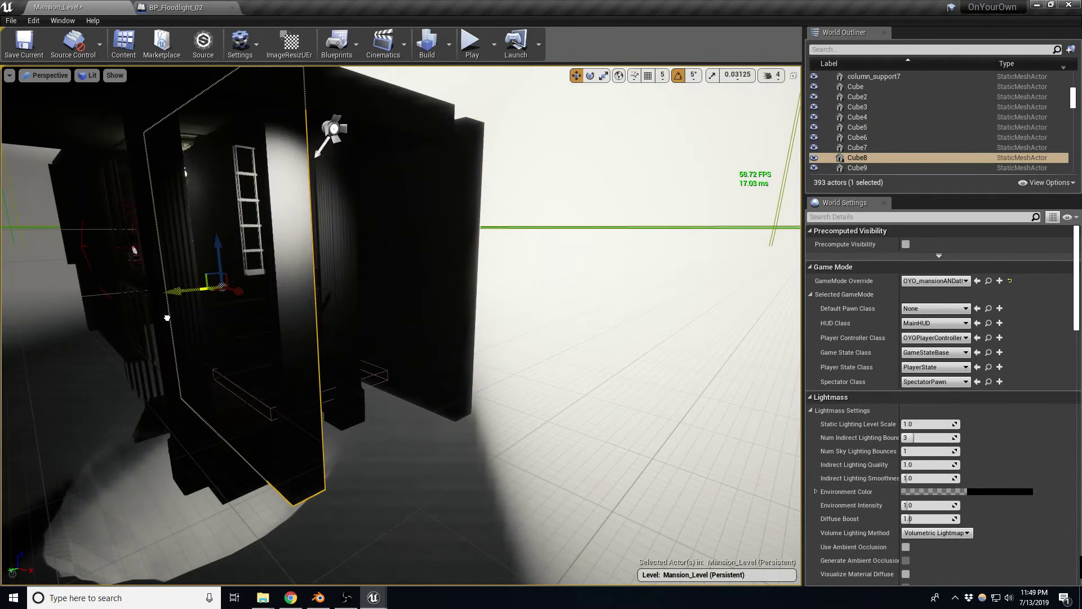
key(e)
mouse_move(217, 237)
mouse_down()
mouse_move(265, 299)
mouse_move(293, 281)
mouse_up()
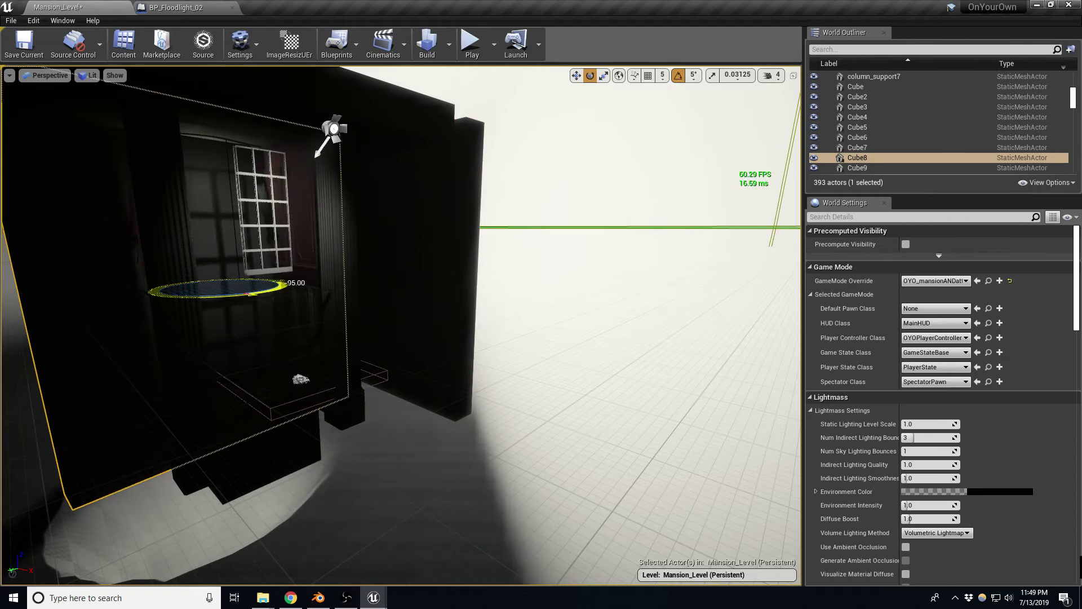
right_drag(287, 285, 226, 282)
Move Cube8 to the right and lower it below the window.
key(w)
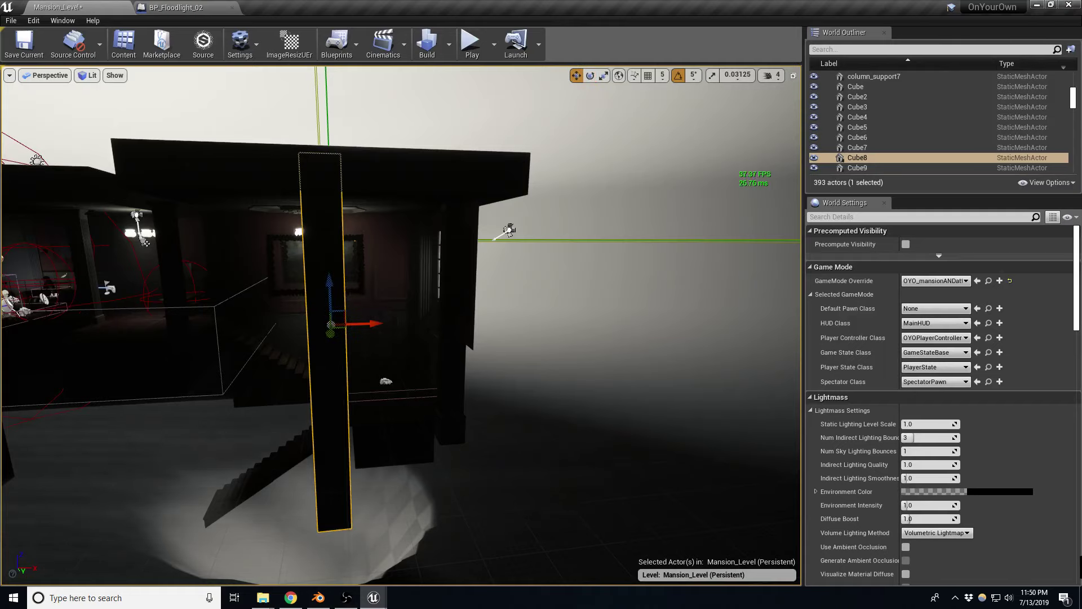
drag(366, 323, 503, 315)
drag(469, 275, 451, 377)
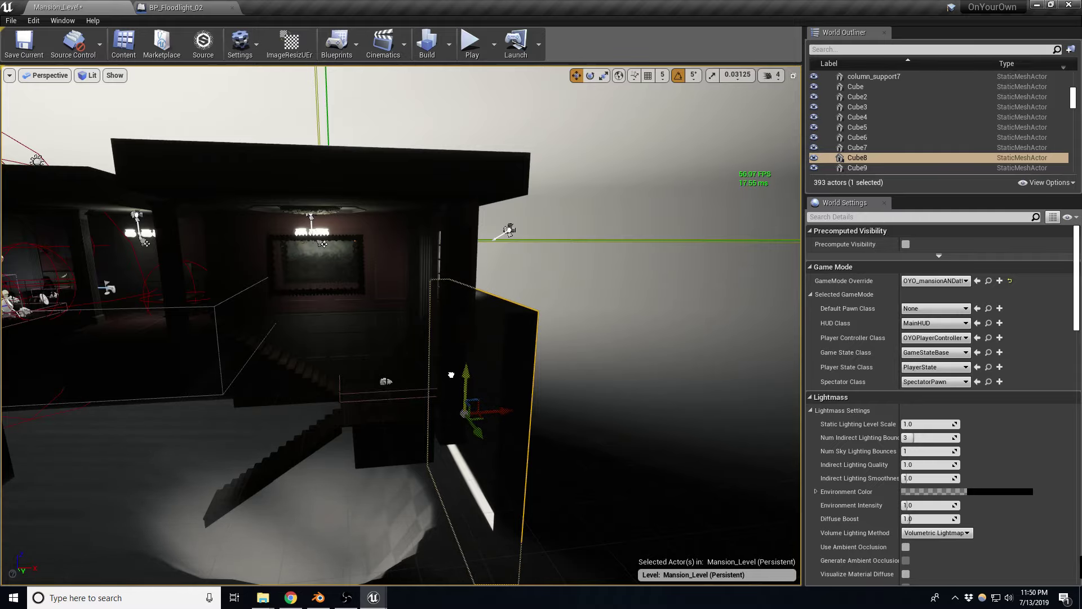
right_drag(451, 377, 389, 361)
right_drag(389, 140, 388, 428)
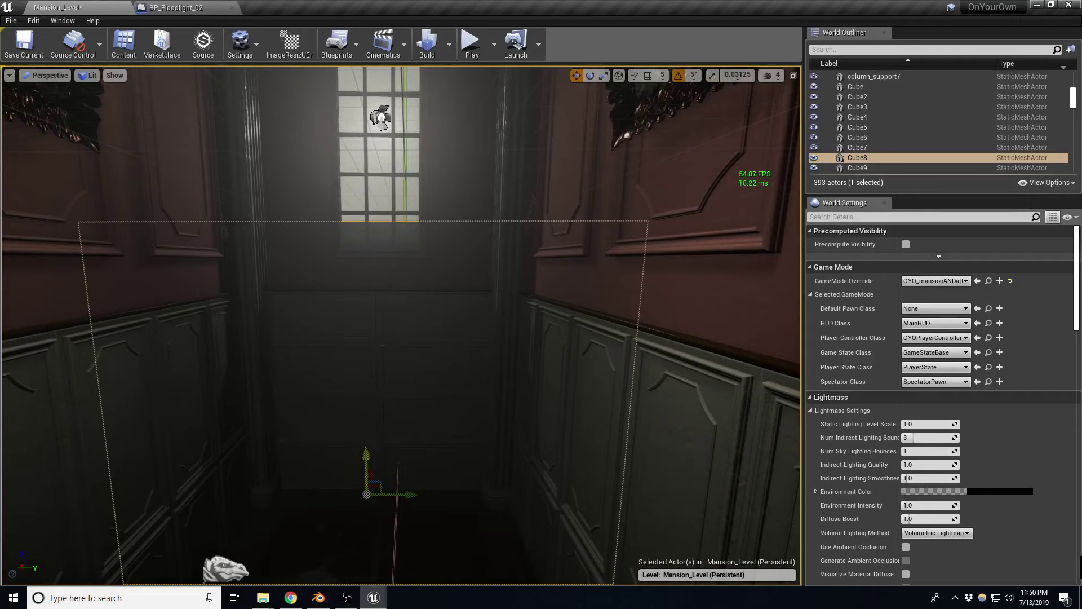
drag(367, 454, 361, 501)
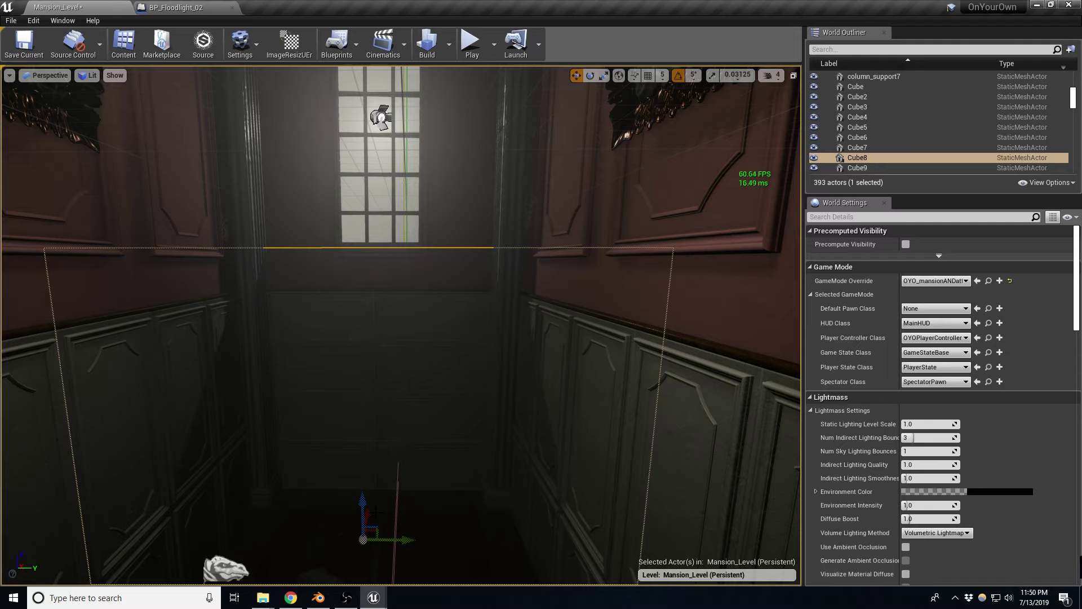
click(375, 517)
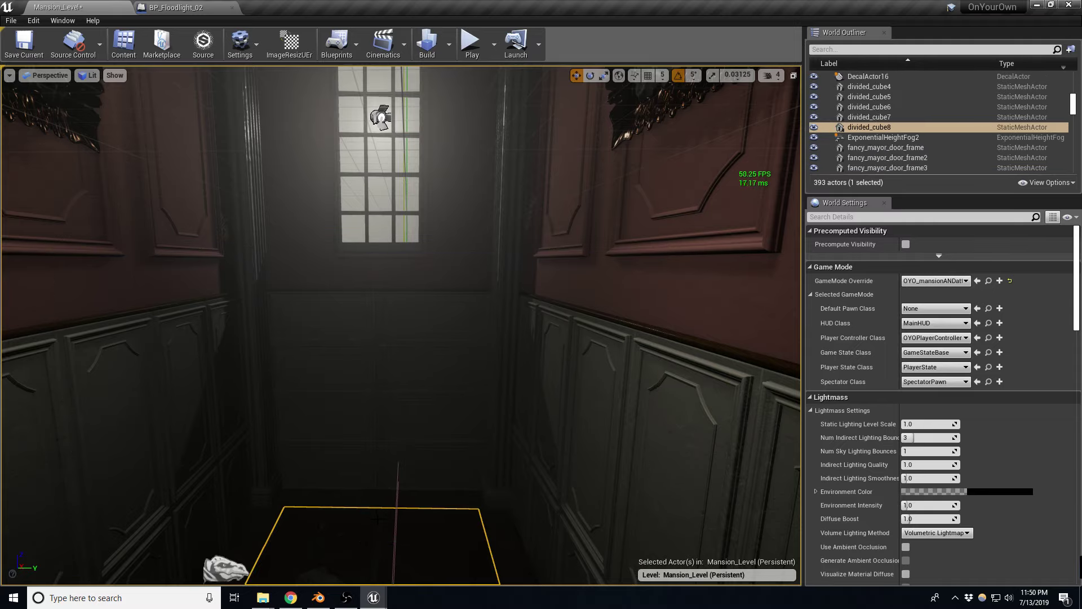
right_drag(424, 414, 394, 395)
key(ctrl+z)
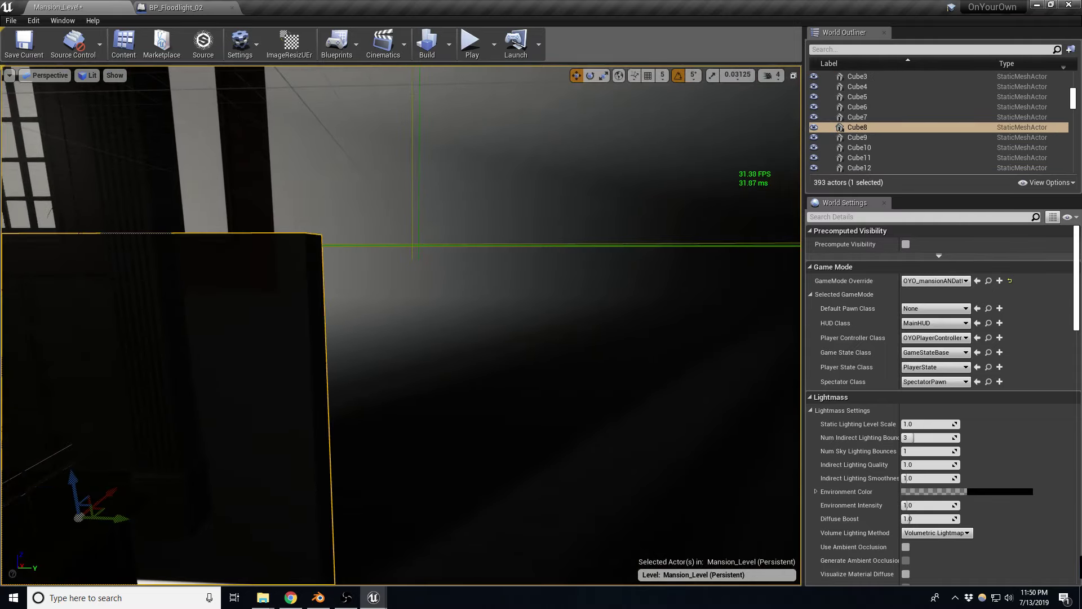
key(f)
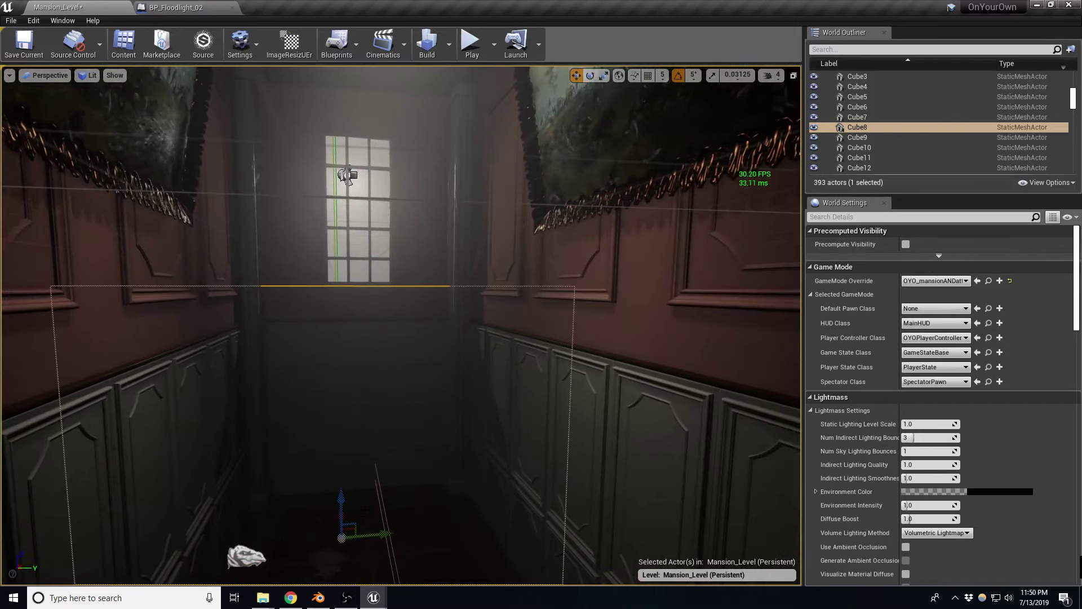
Copy the blocker onto the upper-right and upper-left walls as Cube16 and Cube17.
mouse_move(356, 524)
alt+mouse_down()
mouse_move(630, 247)
mouse_move(621, 232)
alt+mouse_up()
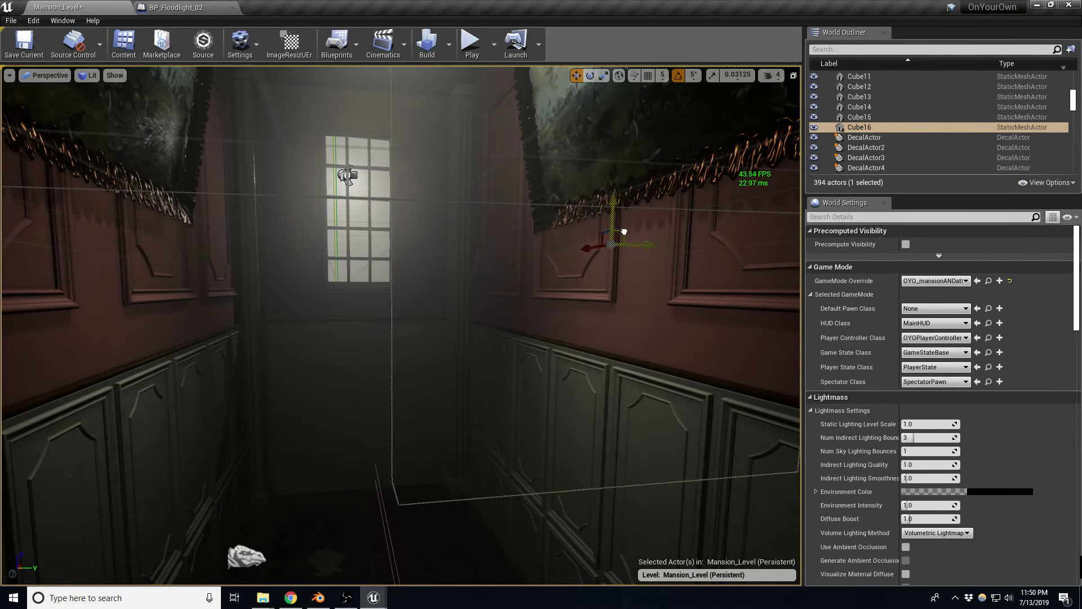
alt+drag(648, 243, 96, 252)
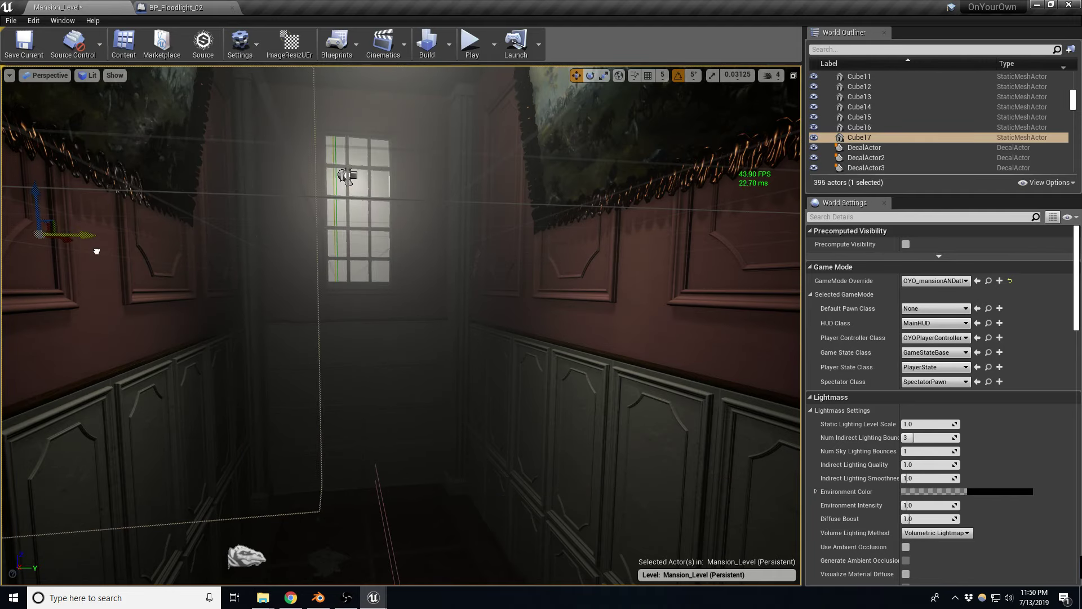
click(348, 174)
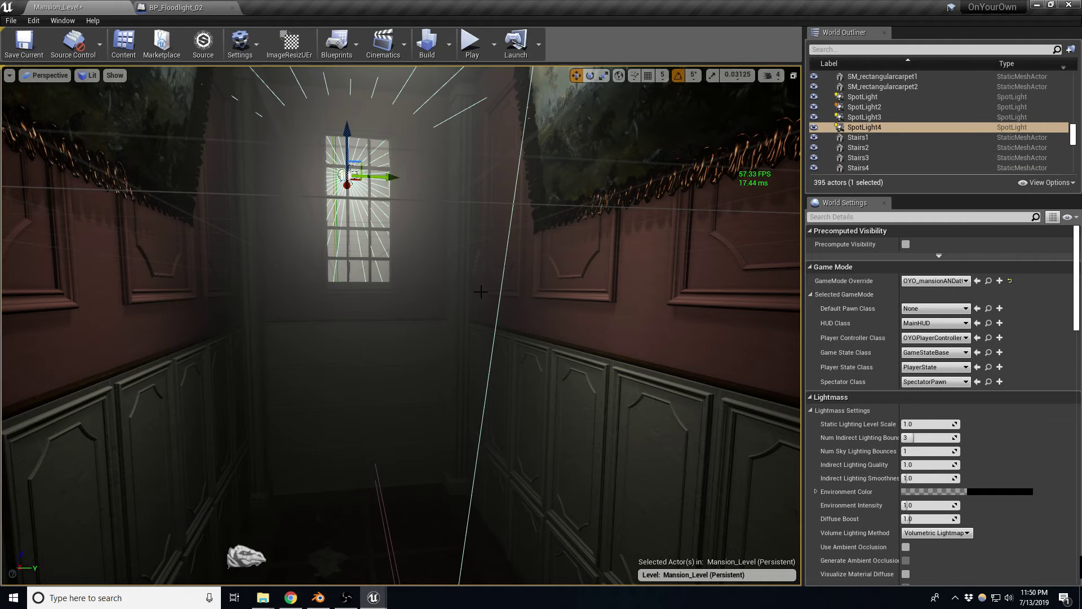
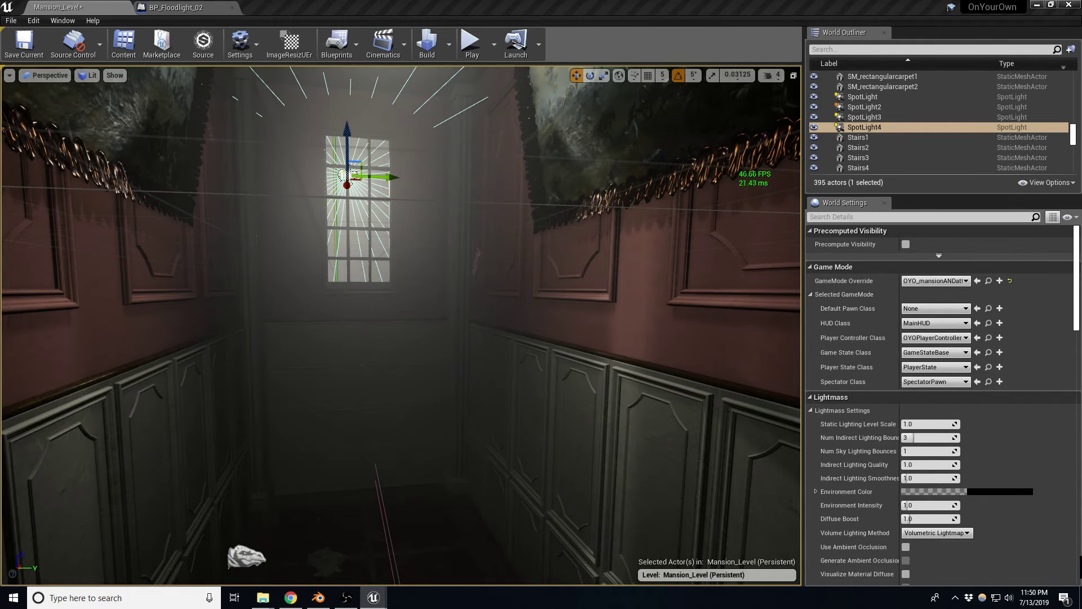
Select the chandelier's point light and frame the view on it.
scroll(476, 253, down, 8)
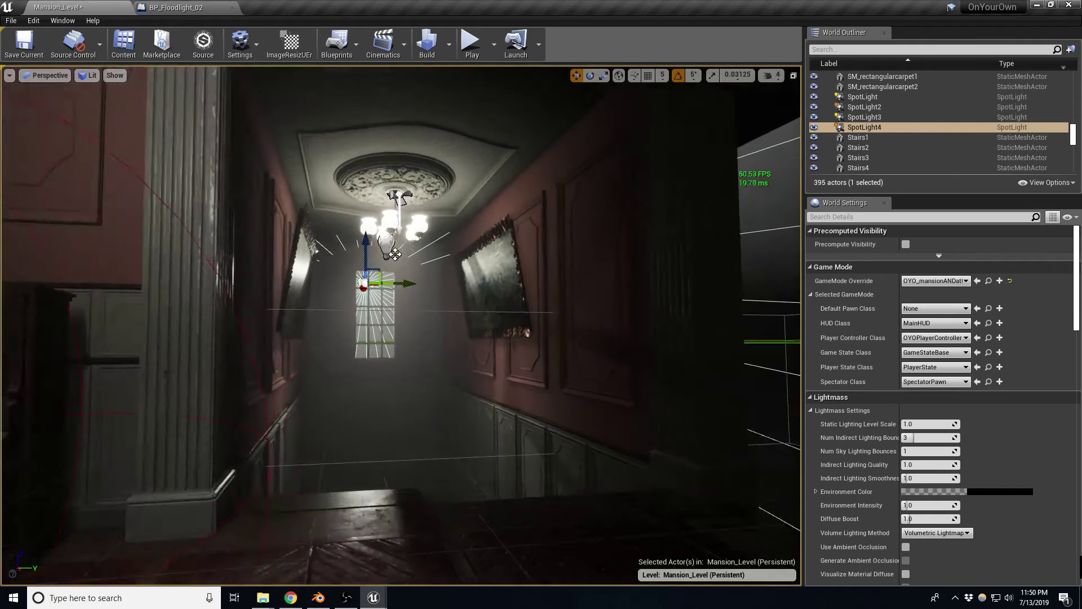
click(393, 246)
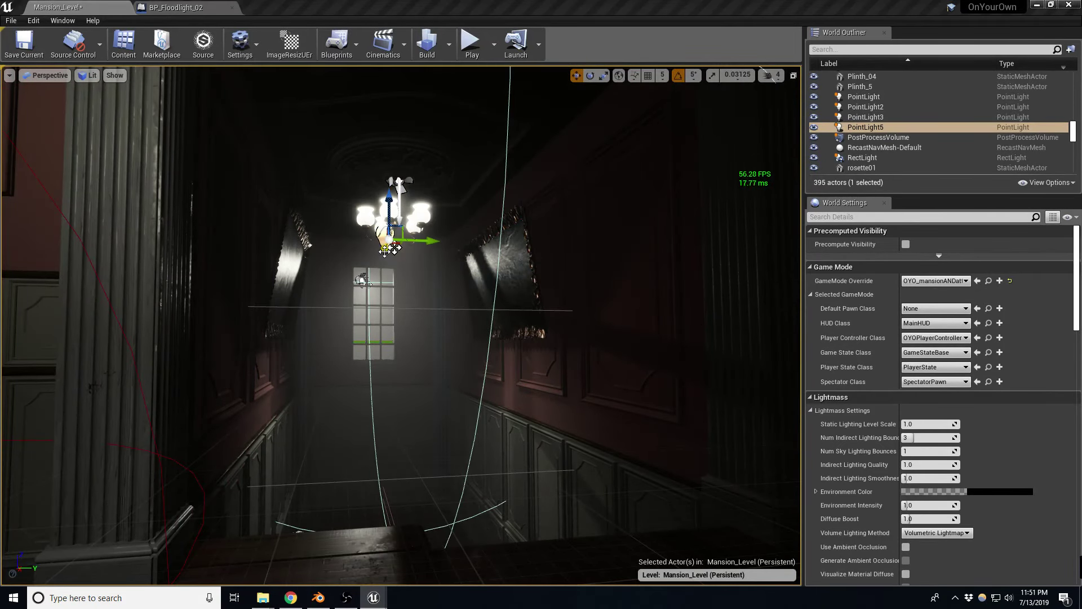
click(393, 247)
click(394, 246)
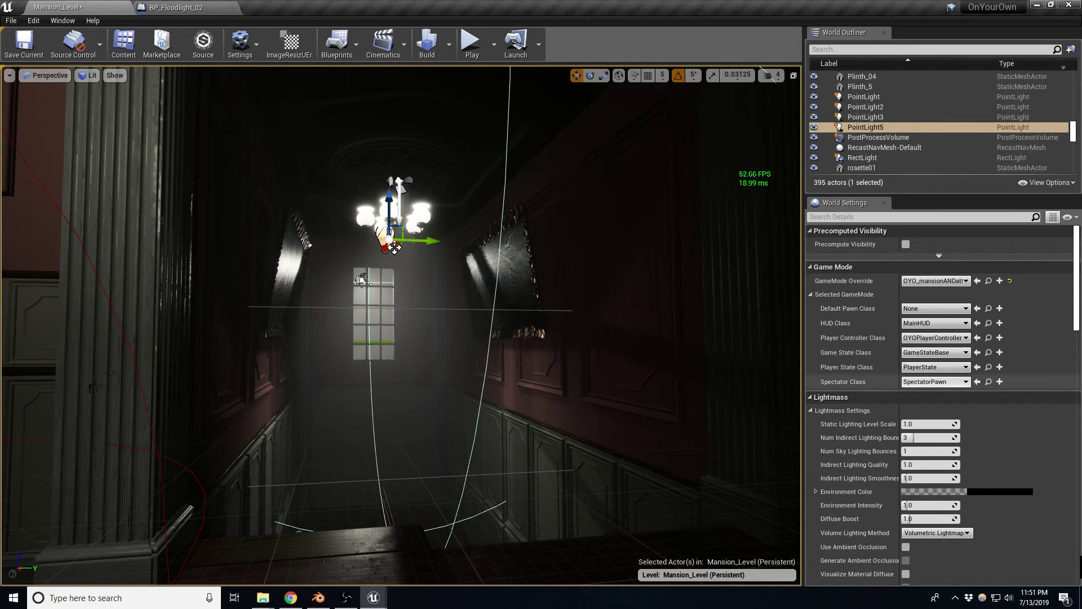
key(f)
Pull back to show the chandelier's light cones down the hallway, then switch to Game View.
right_click(396, 331)
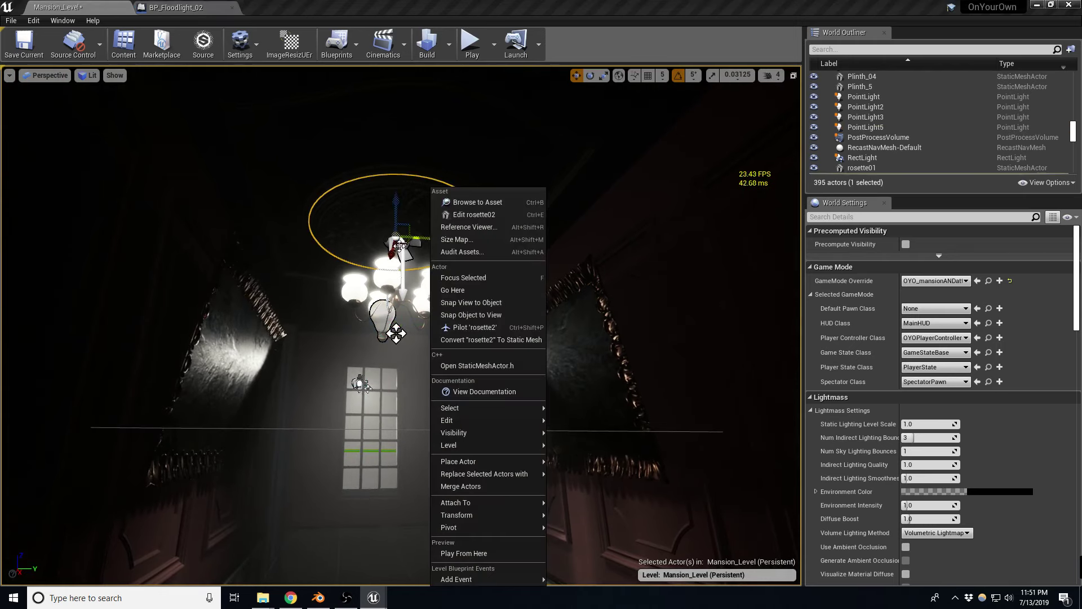
key(Escape)
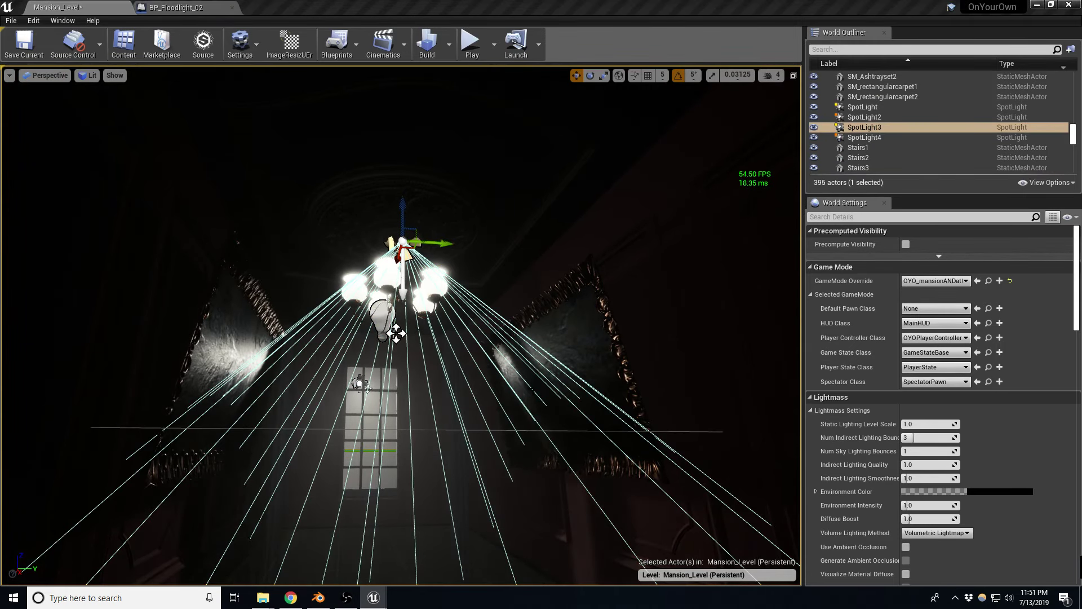
mouse_move(396, 333)
right_down()
mouse_move(389, 394)
mouse_move(361, 377)
right_up()
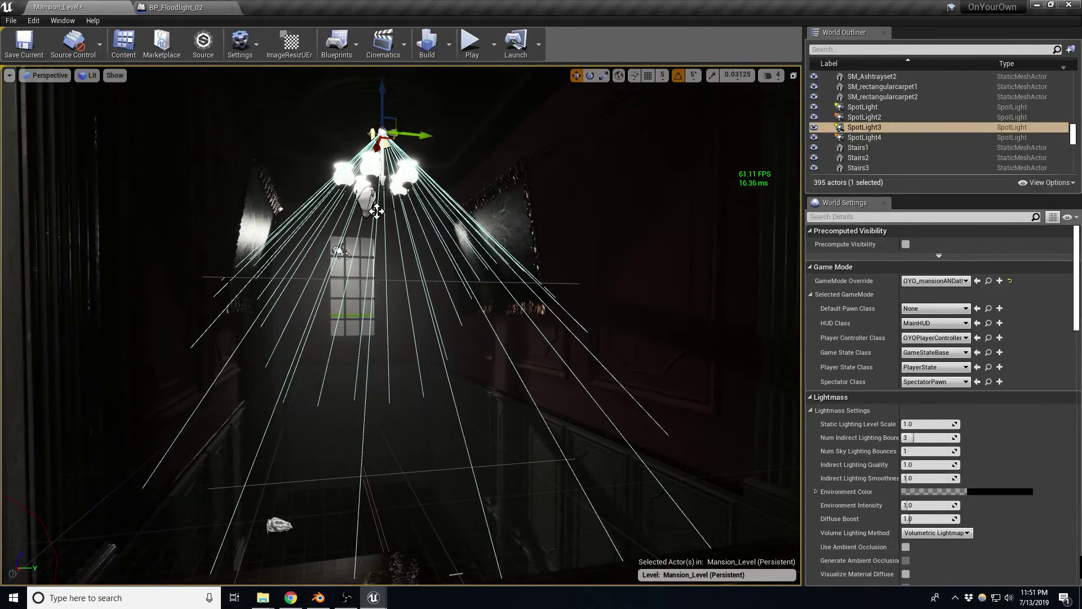
mouse_move(403, 221)
right_down()
mouse_move(406, 83)
mouse_move(406, 136)
mouse_move(395, 141)
right_up()
key(g)
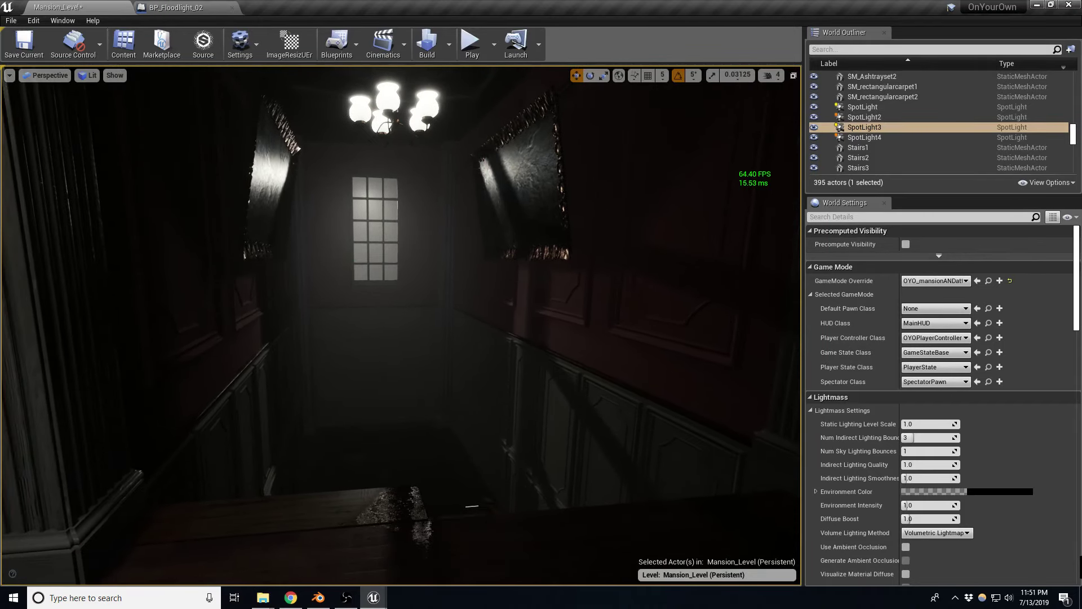
Make the viewport full screen, angle it toward the chandelier and window, and save the map.
key(F11)
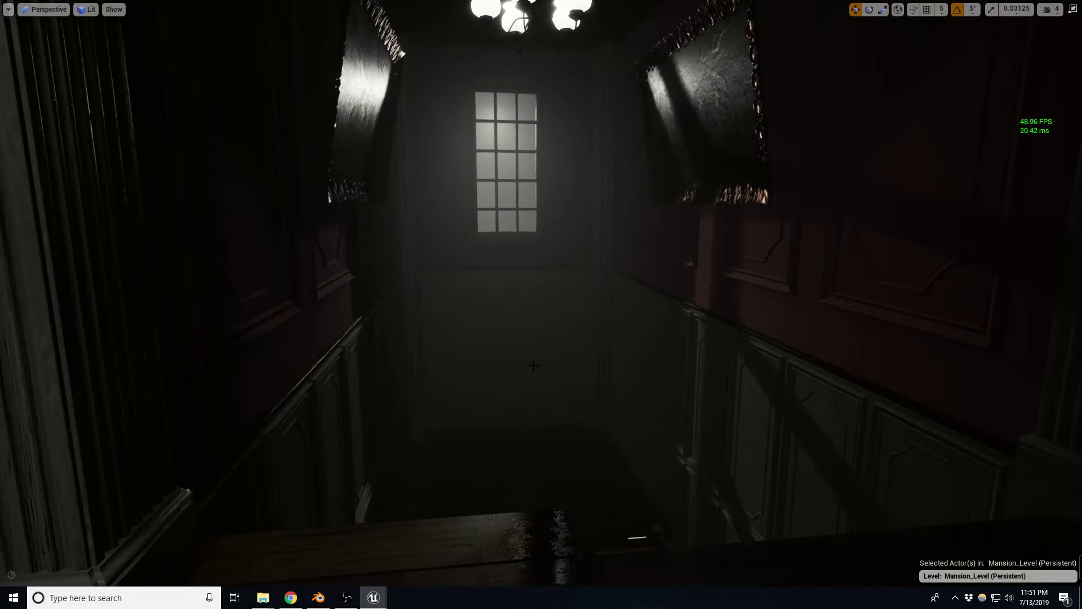
mouse_move(533, 365)
right_down()
mouse_move(533, 310)
mouse_move(533, 327)
right_up()
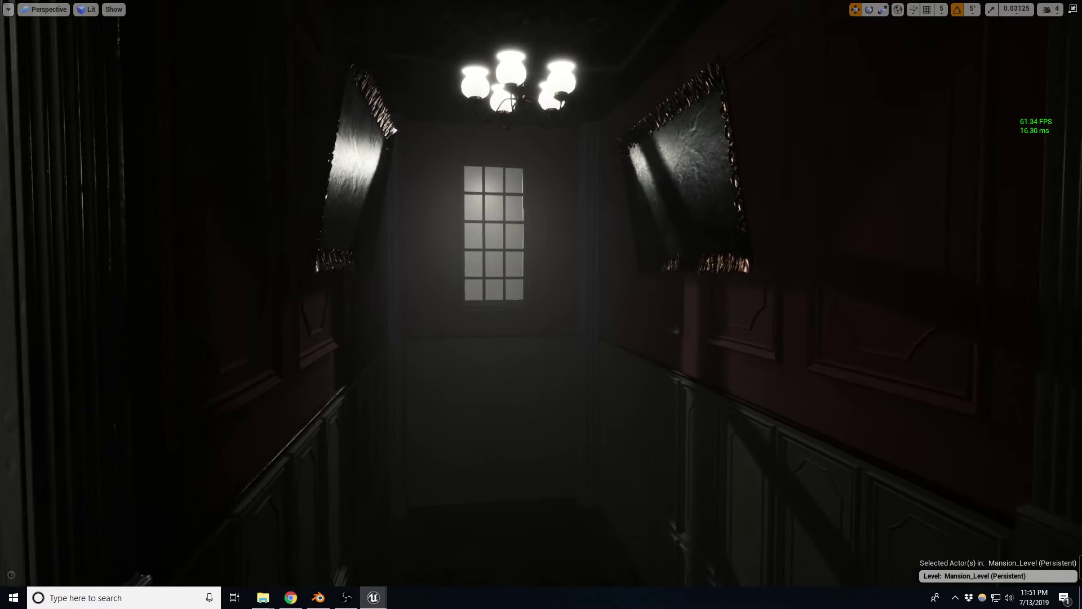
right_drag(549, 363, 549, 360)
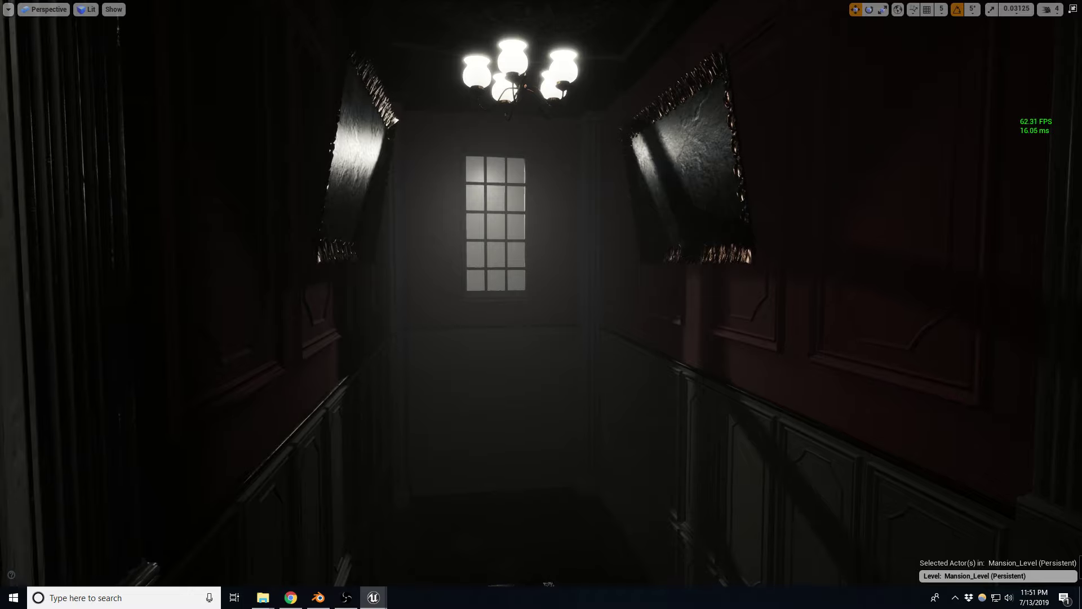
key(ctrl+s)
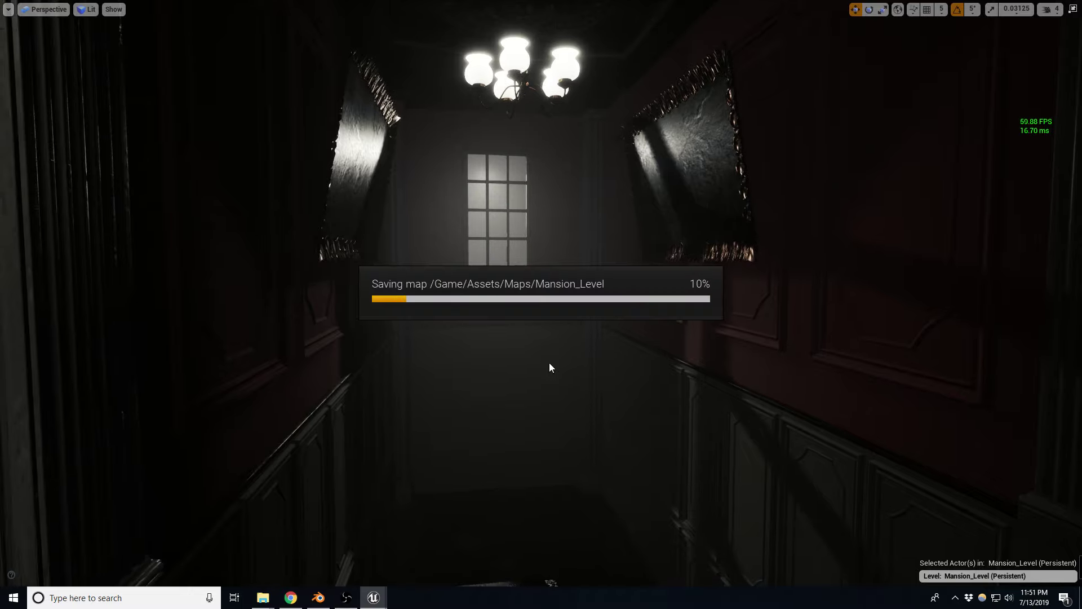
mouse_move(549, 359)
right_down()
mouse_move(561, 356)
mouse_move(561, 369)
right_up()
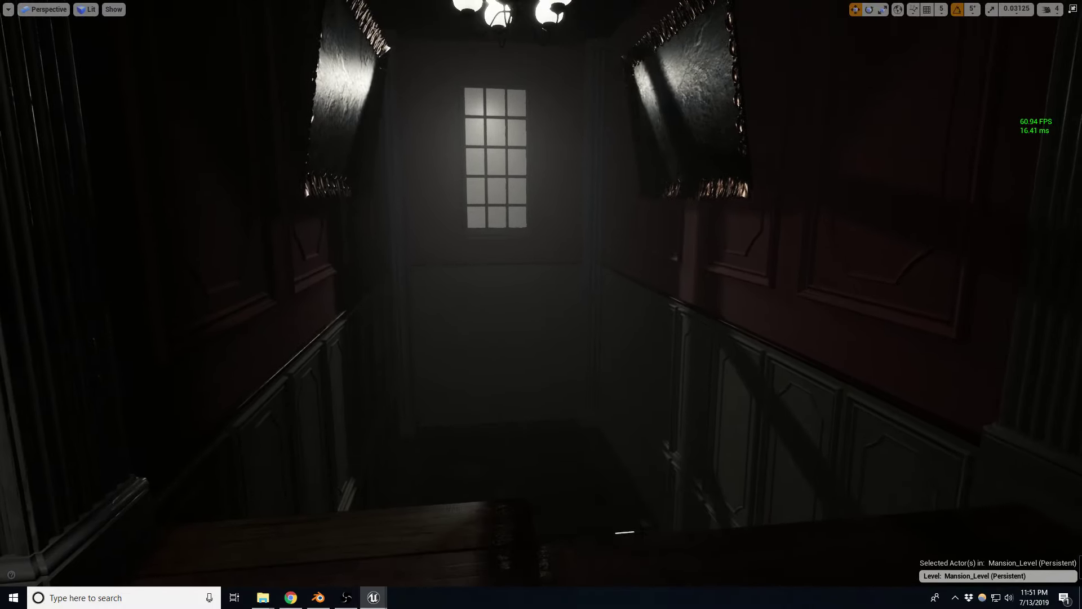
Play the level, walk forward down the hallway, then stop playing.
key(alt+p)
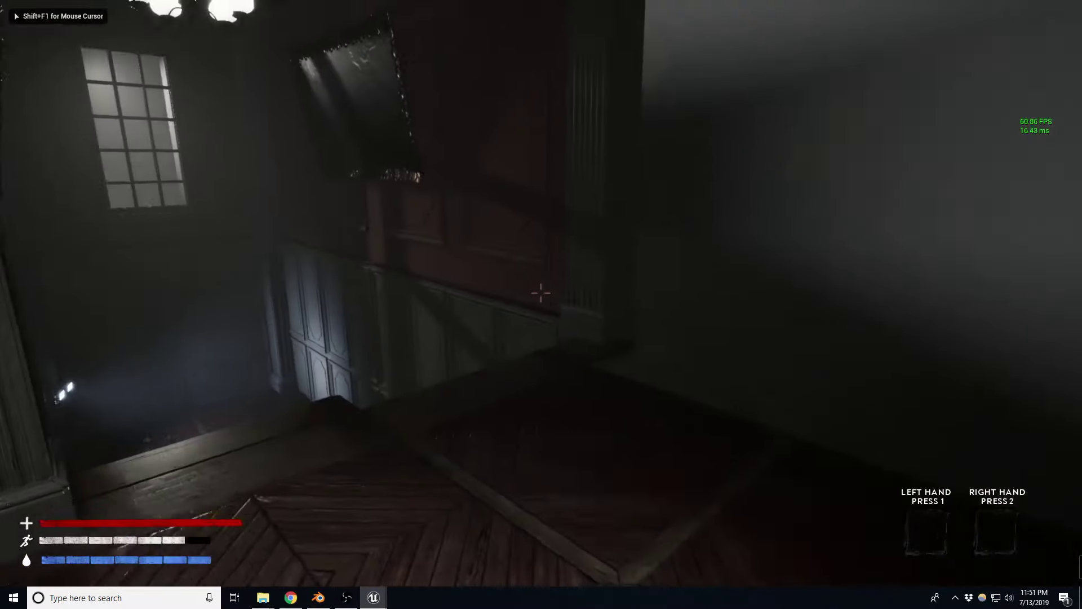
key(w)
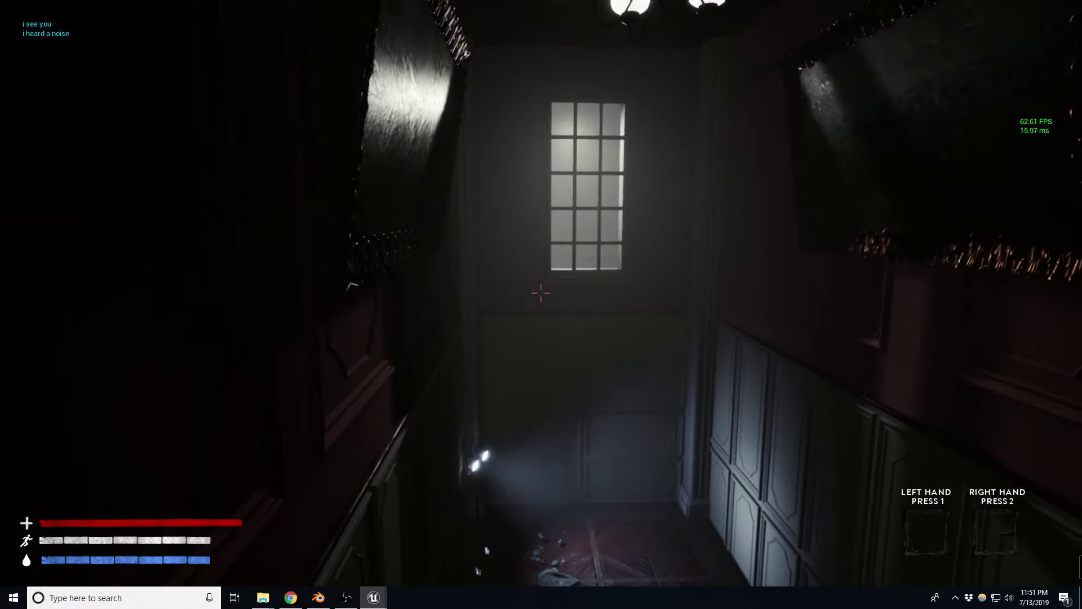
key(F8)
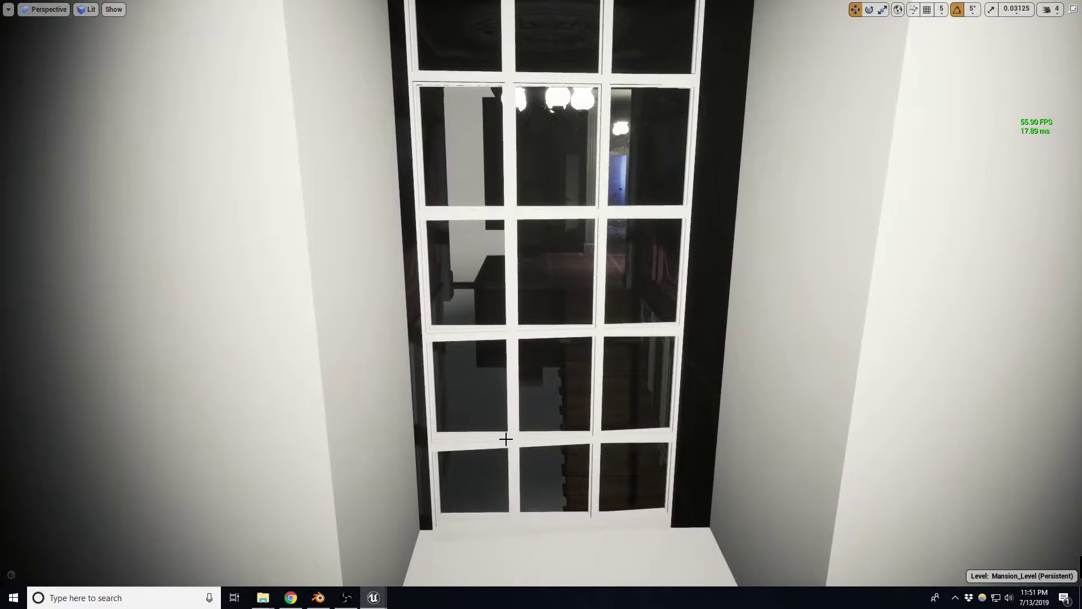
click(521, 443)
scroll(588, 500, down, 5)
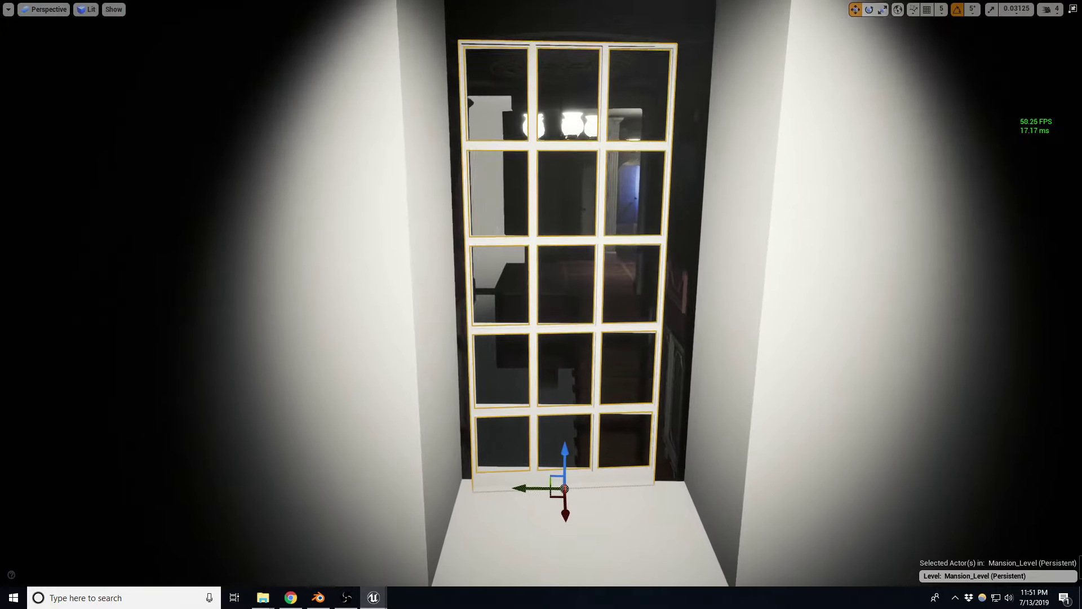
scroll(620, 440, down, 5)
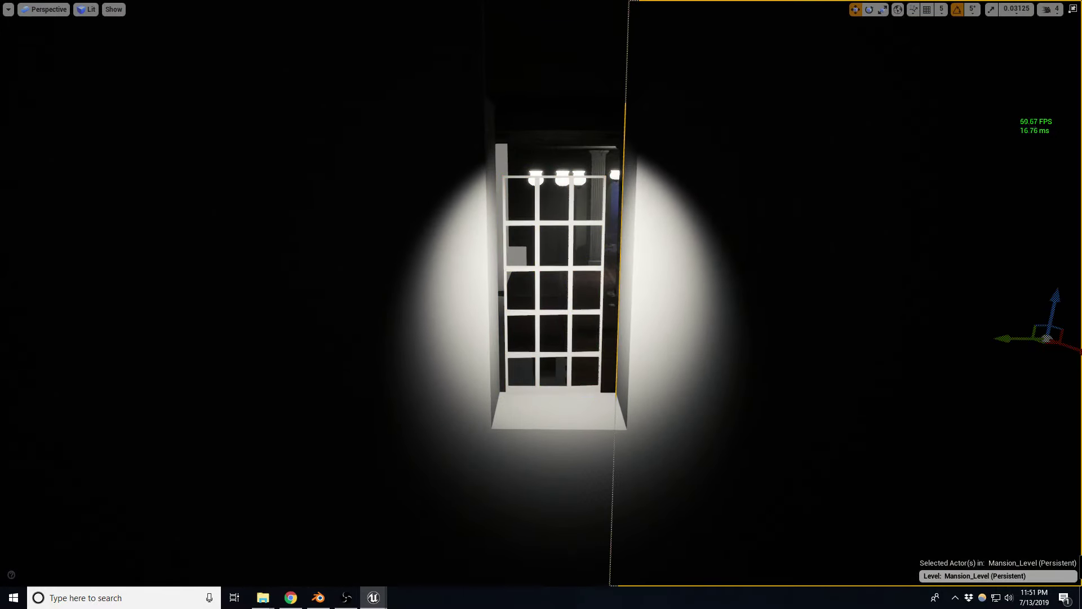
drag(1012, 340, 998, 353)
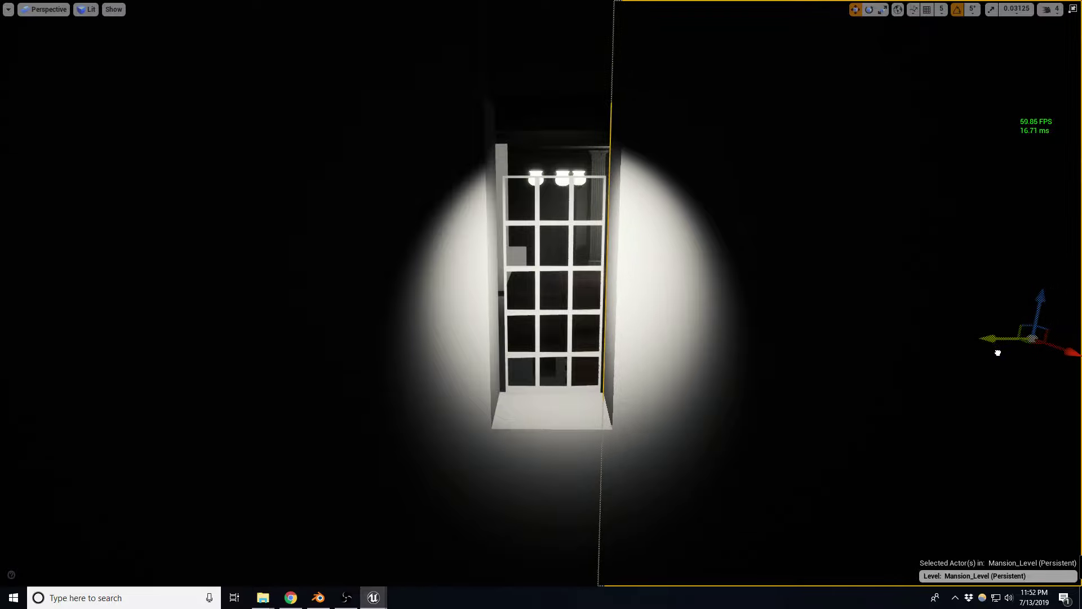
mouse_move(998, 353)
mouse_down()
mouse_move(84, 336)
mouse_move(127, 332)
mouse_up()
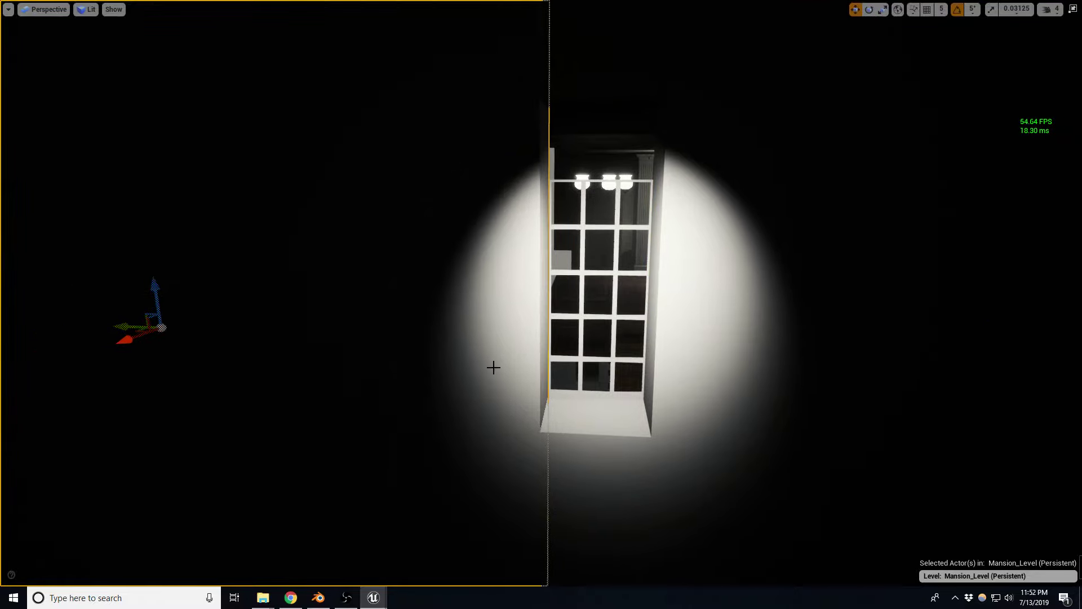
mouse_move(494, 367)
middle_down()
mouse_move(533, 271)
mouse_move(528, 318)
middle_up()
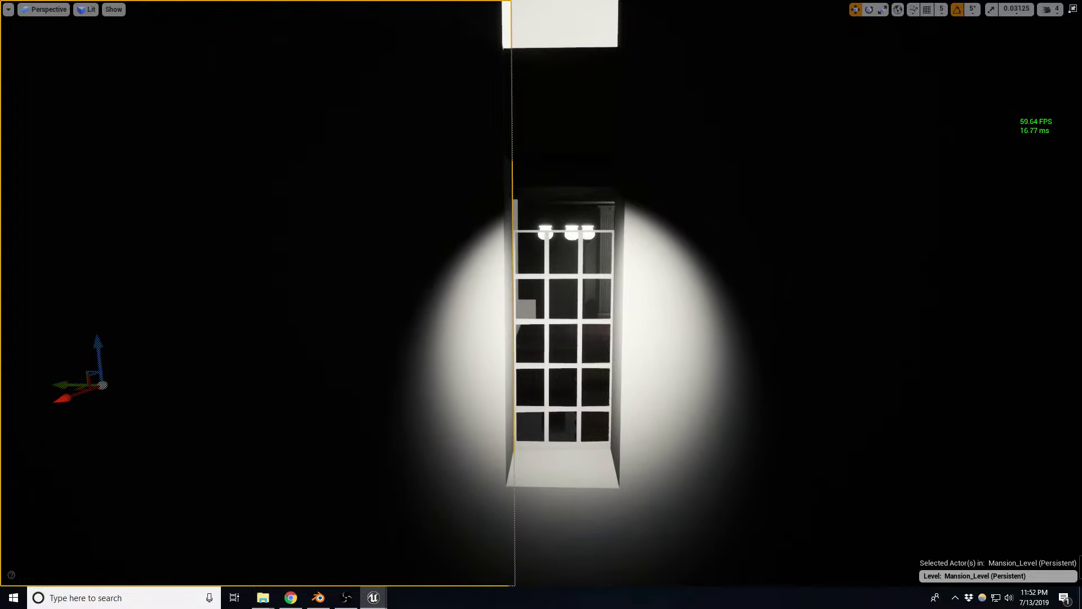
scroll(564, 327, down, 2)
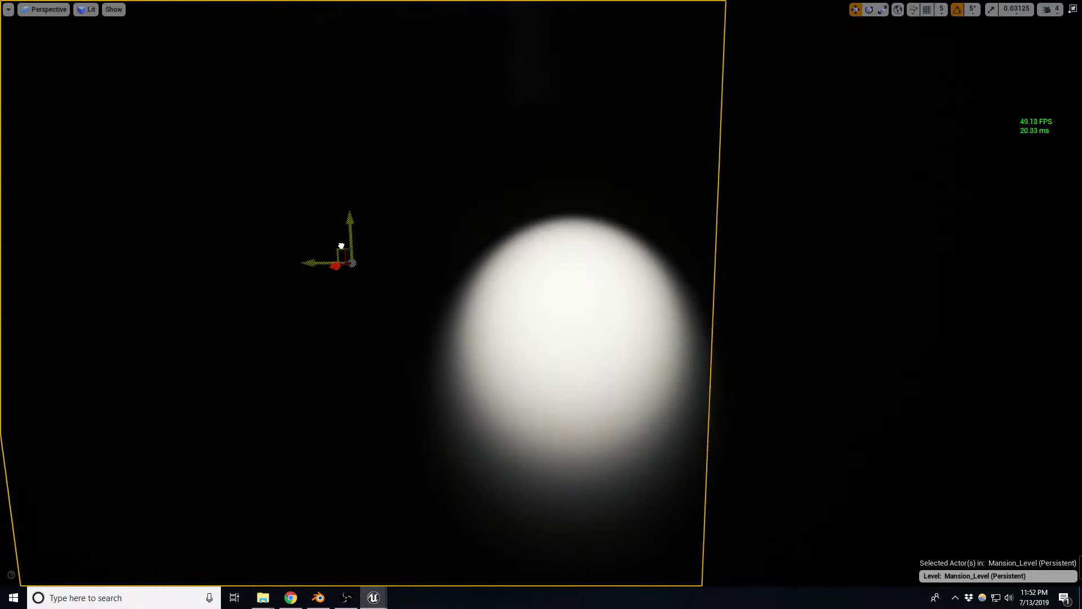
mouse_move(171, 354)
mouse_down()
mouse_move(486, 29)
mouse_move(523, 17)
mouse_up()
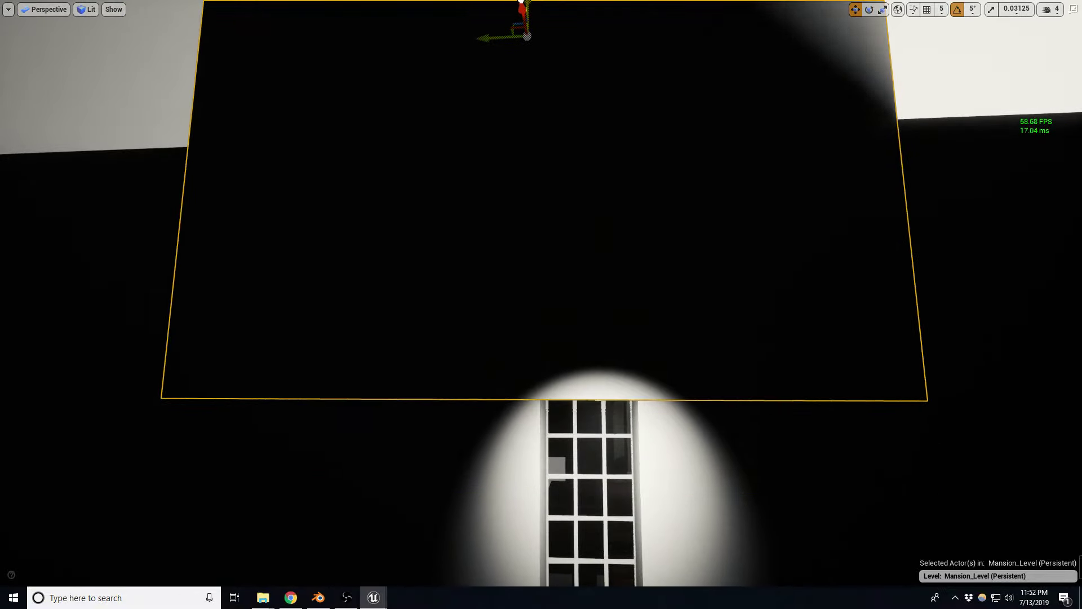
mouse_move(523, 18)
shift+mouse_down()
mouse_move(532, 52)
mouse_move(524, 37)
mouse_move(520, 48)
shift+mouse_up()
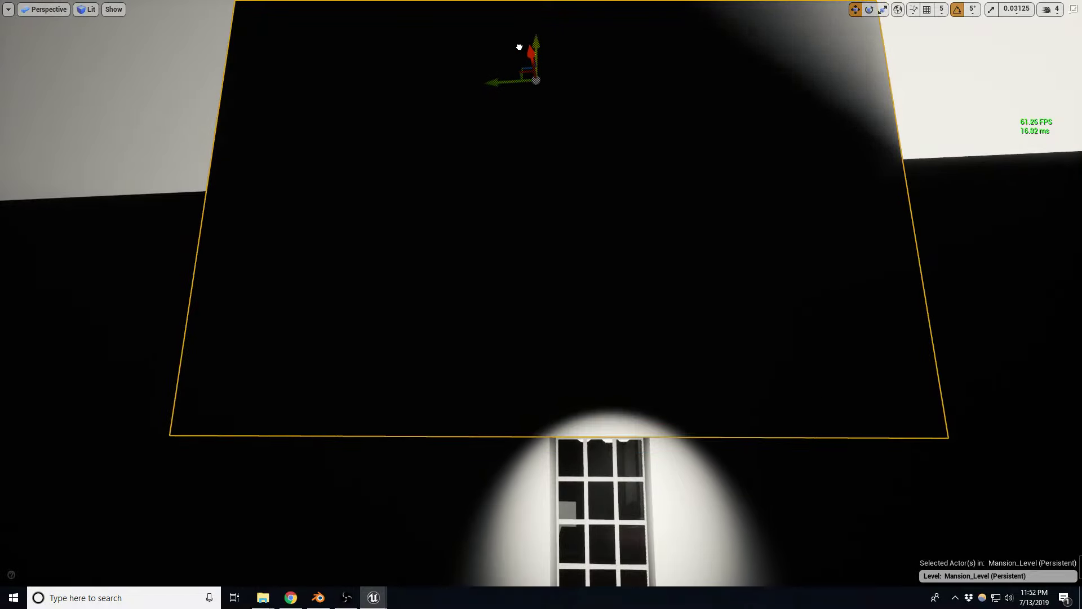
mouse_move(520, 47)
right_down()
mouse_move(525, 79)
mouse_move(530, 68)
right_up()
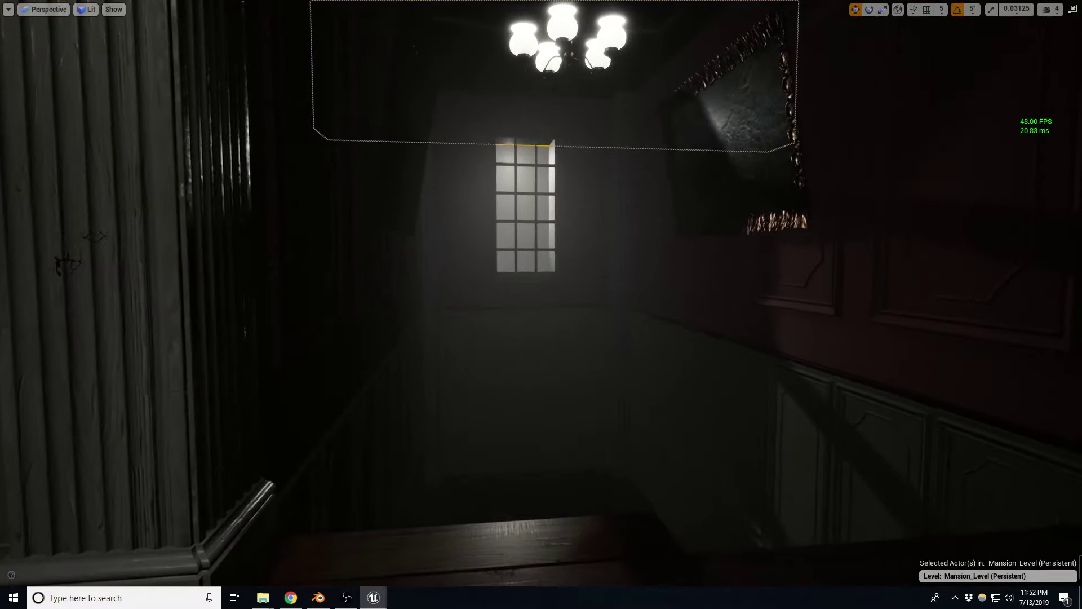
right_drag(530, 68, 617, 405)
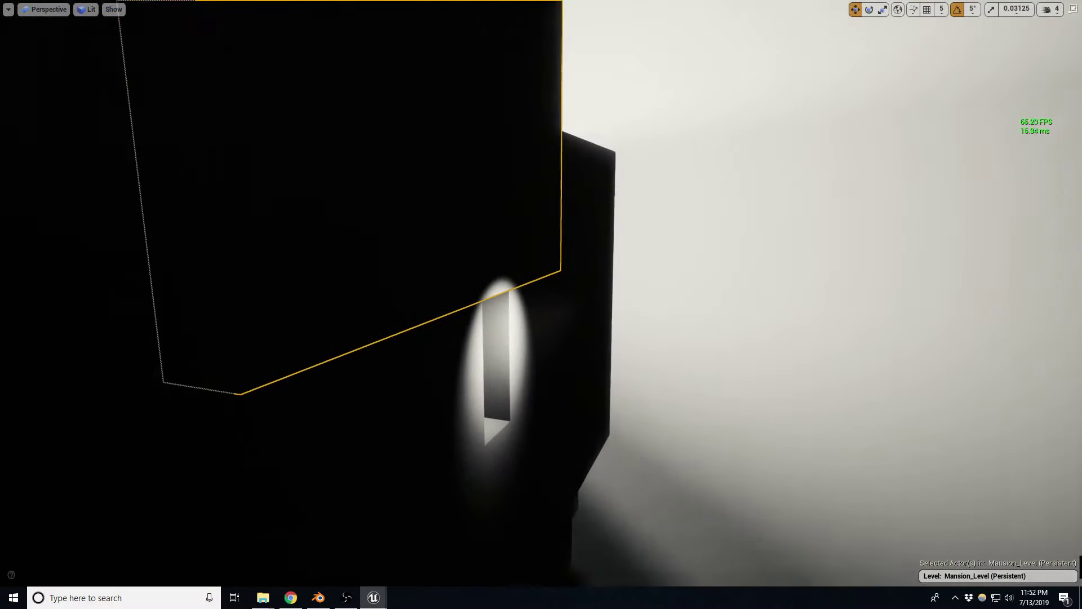
key(g)
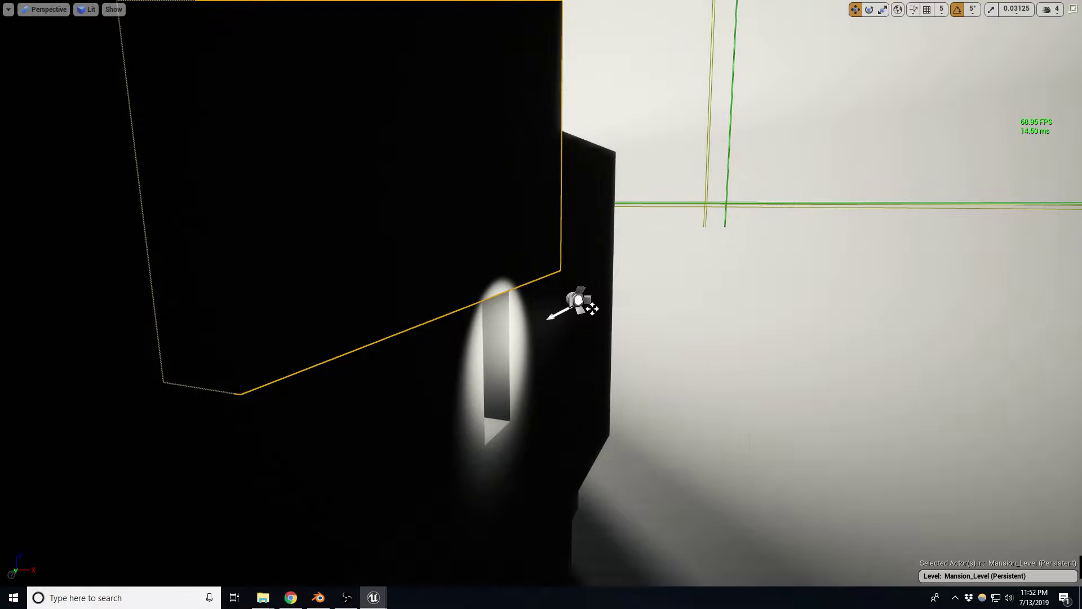
click(592, 309)
mouse_move(592, 308)
right_down()
mouse_move(503, 38)
mouse_move(612, 89)
mouse_move(495, 94)
mouse_move(536, 106)
right_up()
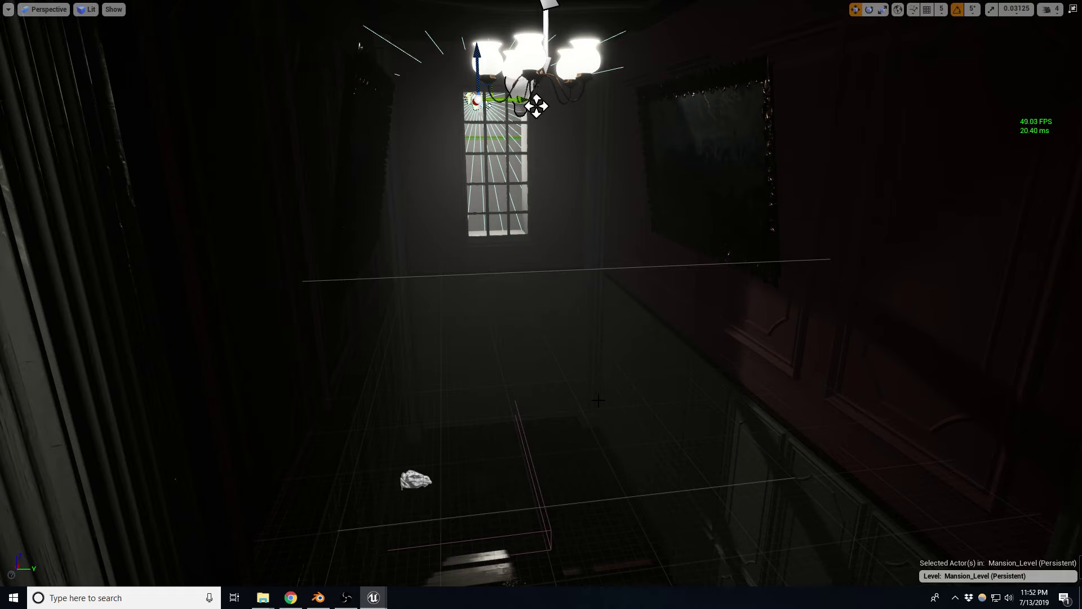
key(alt+h)
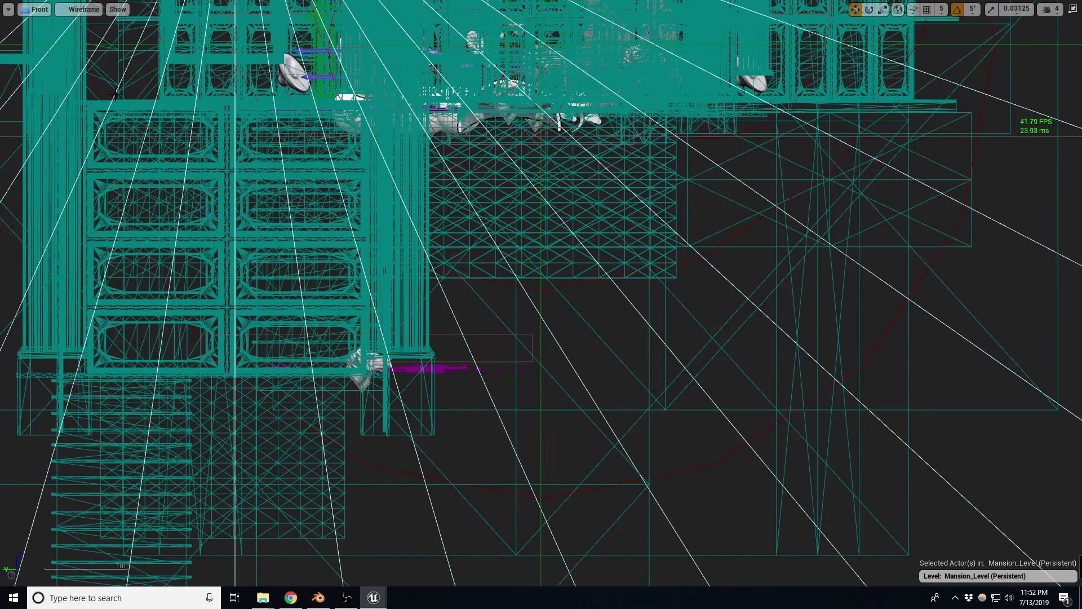
click(38, 9)
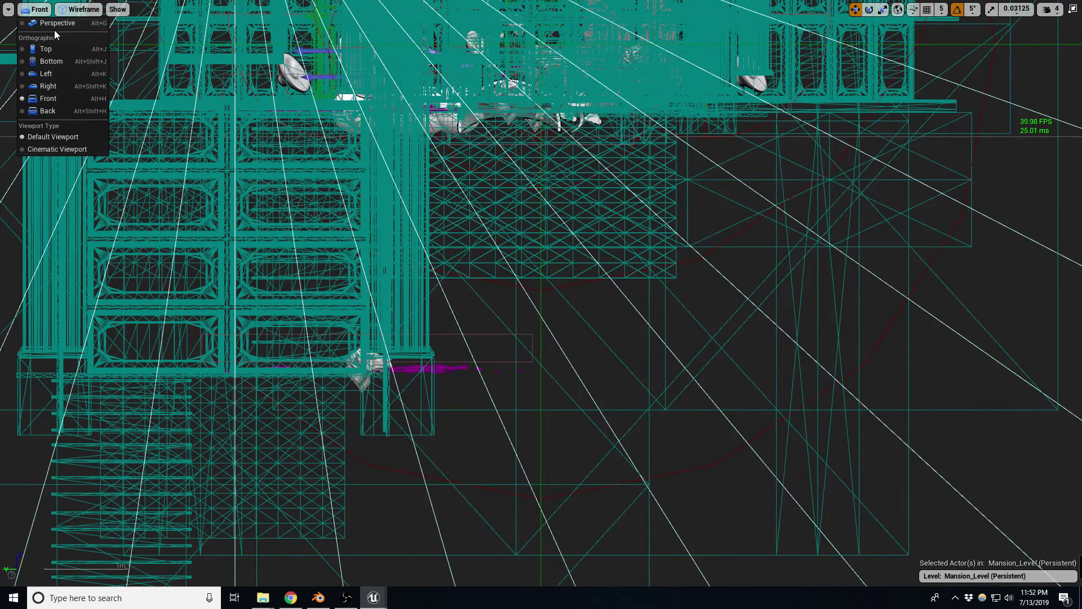
click(57, 24)
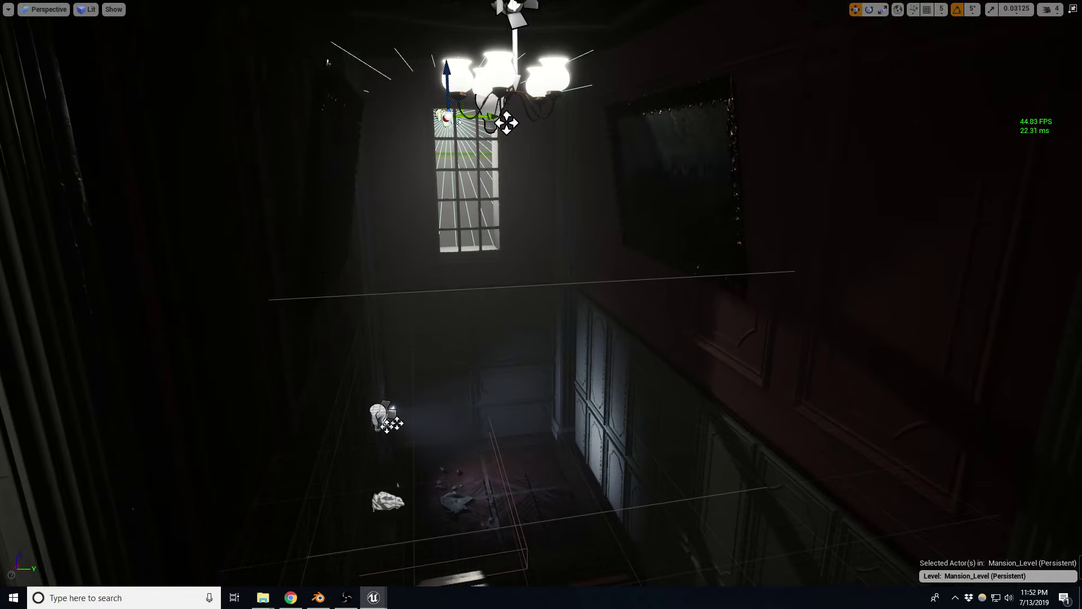
right_drag(383, 333, 465, 342)
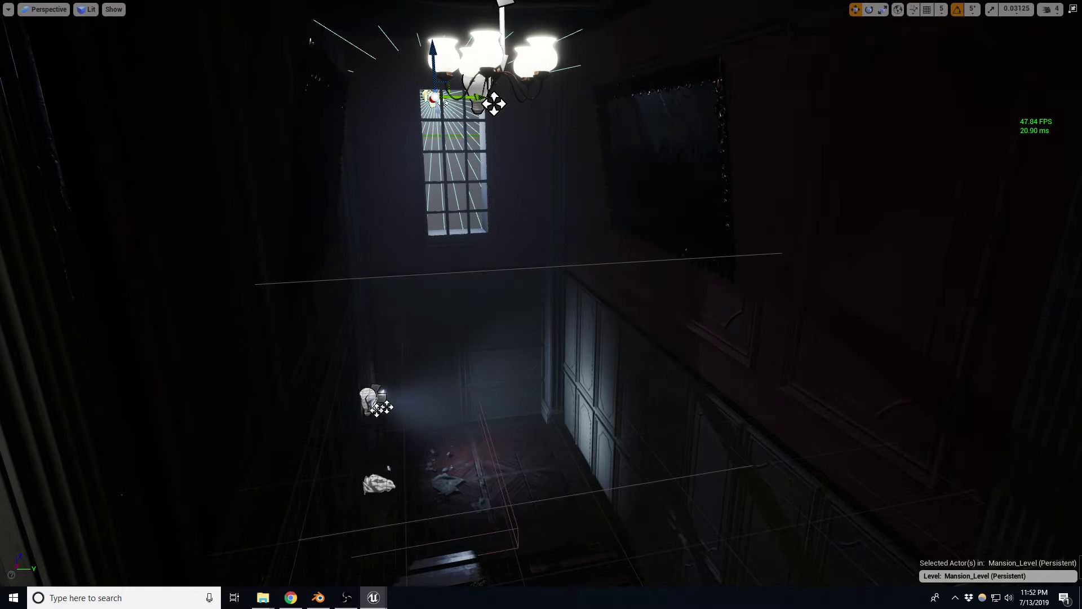
right_drag(635, 376, 635, 376)
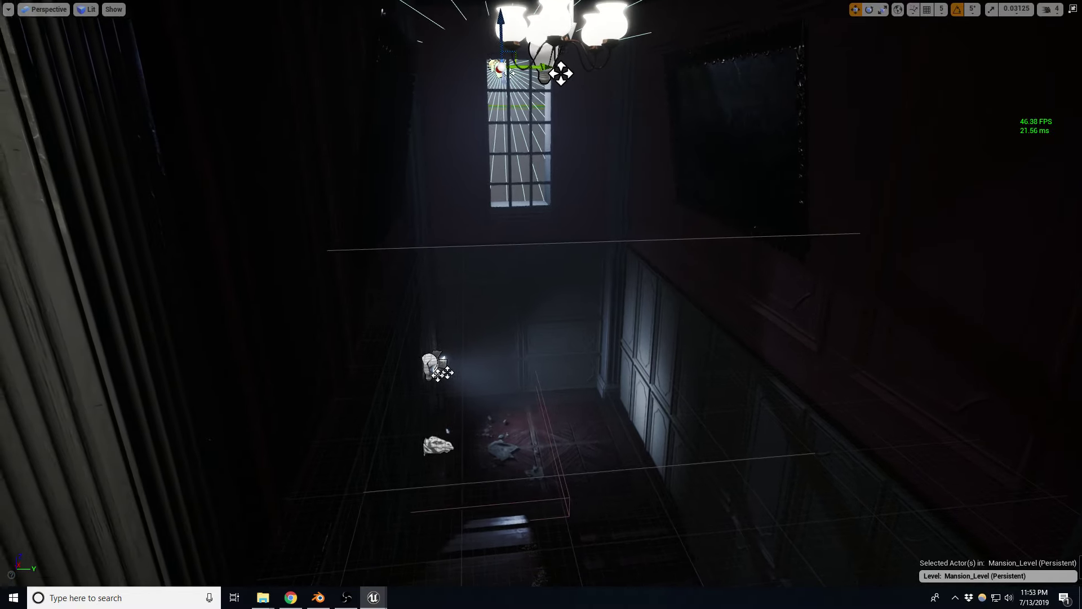
right_click(635, 376)
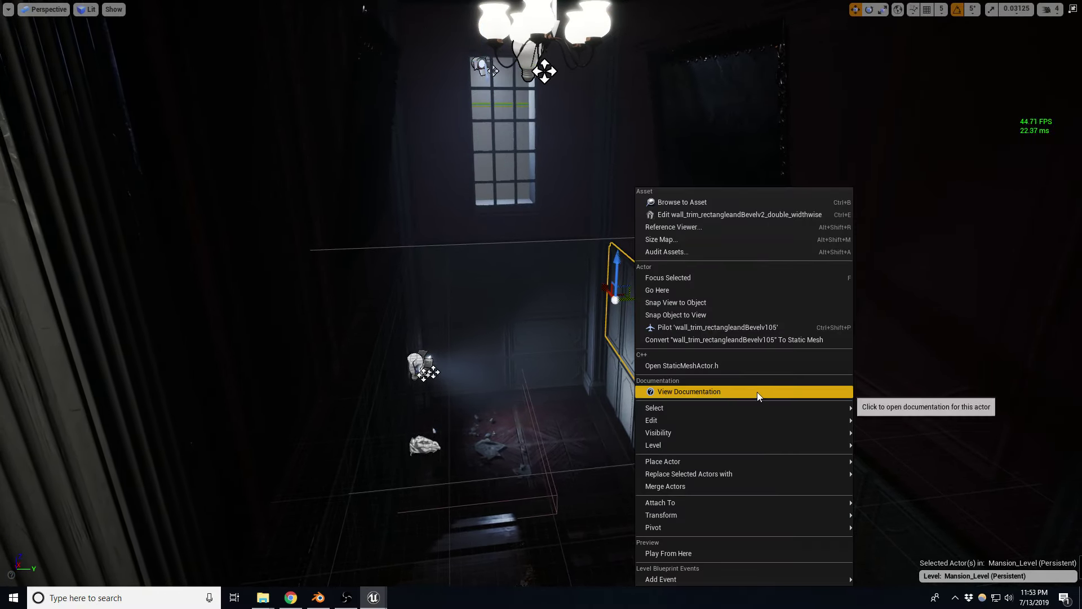
key(Escape)
right_click(596, 238)
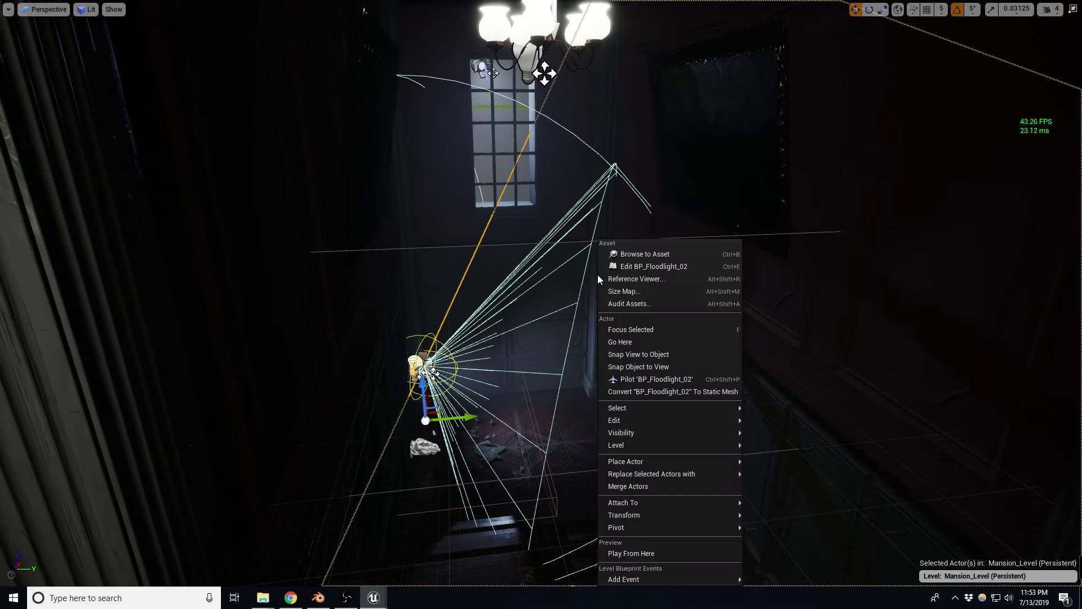
click(542, 241)
click(563, 241)
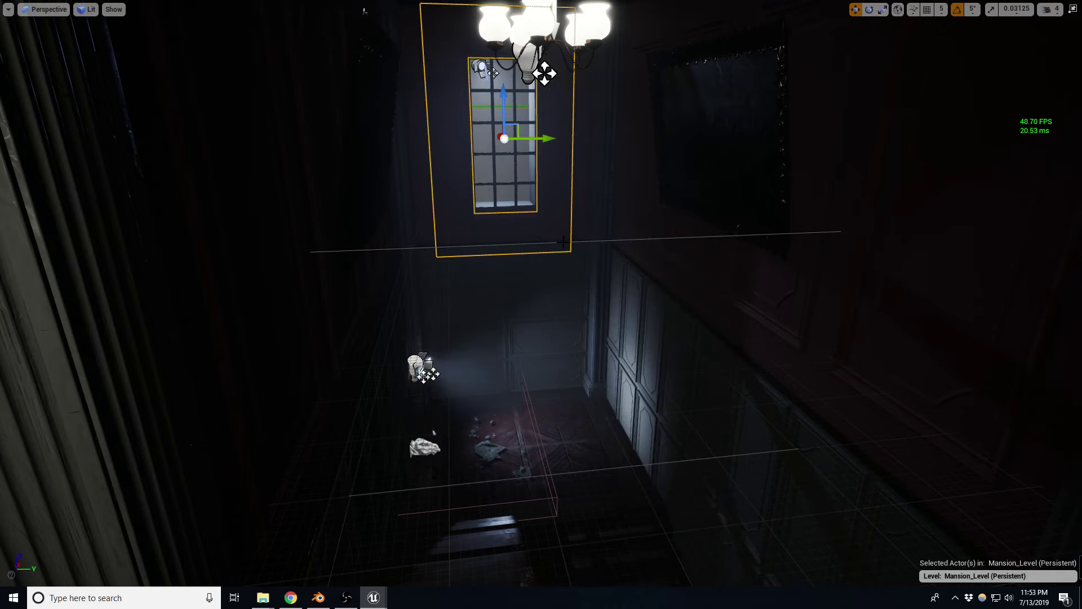
key(ctrl+z)
key(ctrl+z)
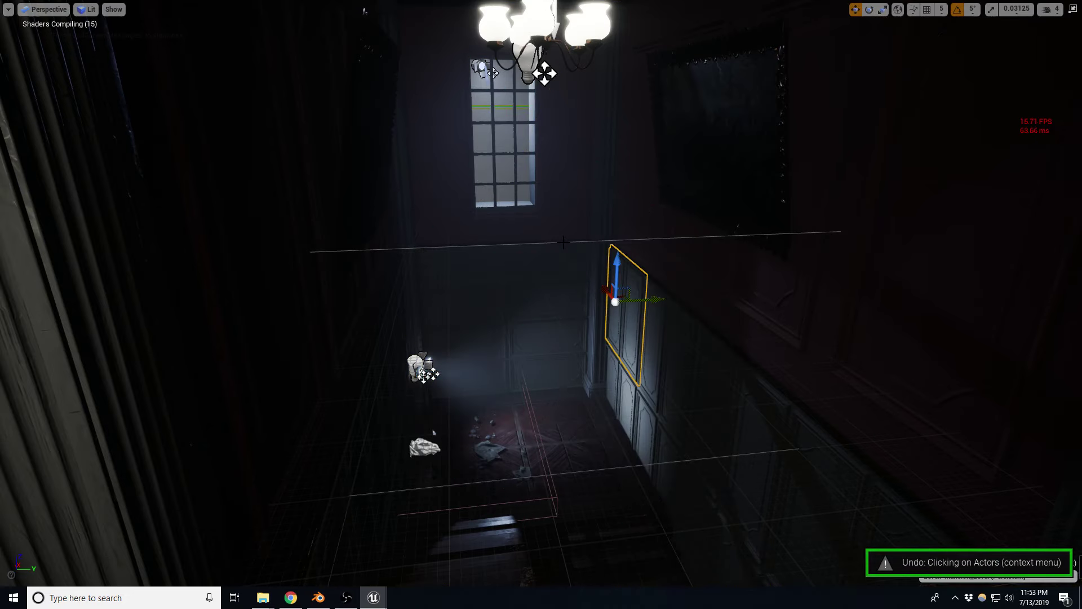
key(ctrl+z)
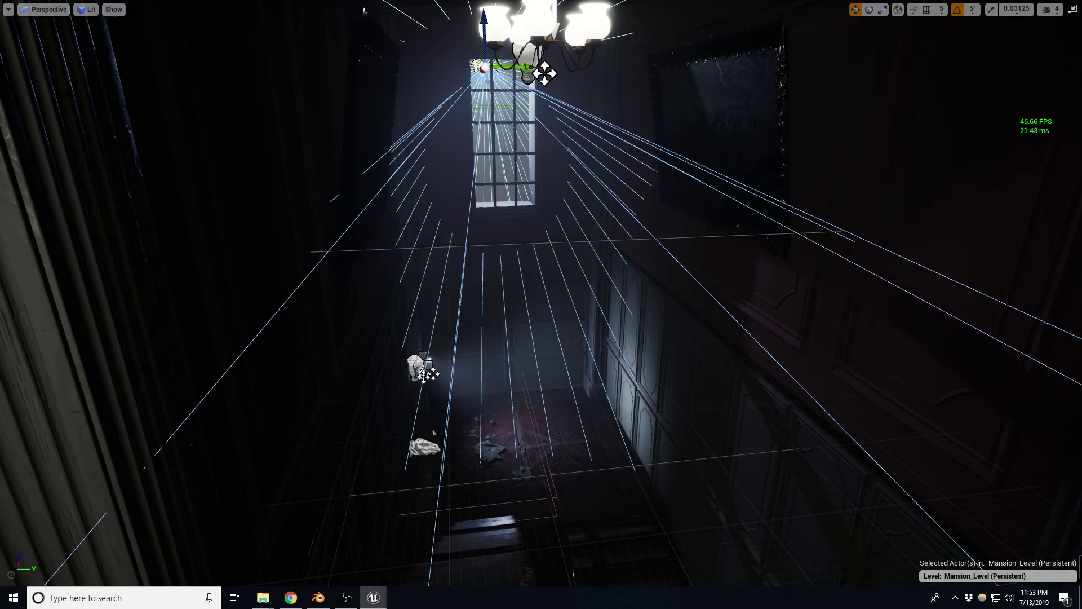
scroll(741, 5, up, 5)
right_click(740, 5)
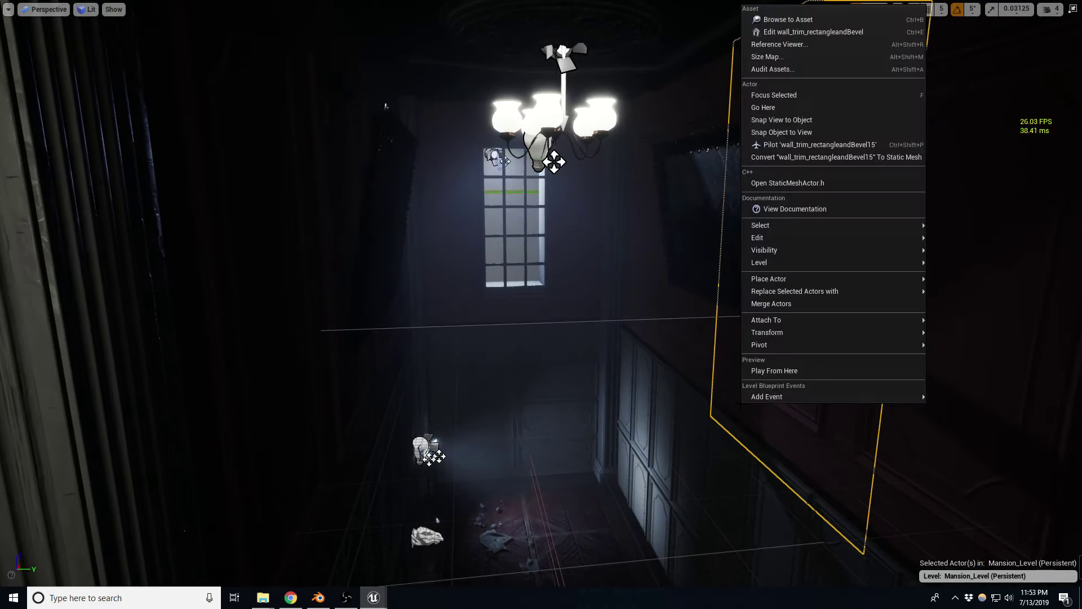
text(g)
key(Return)
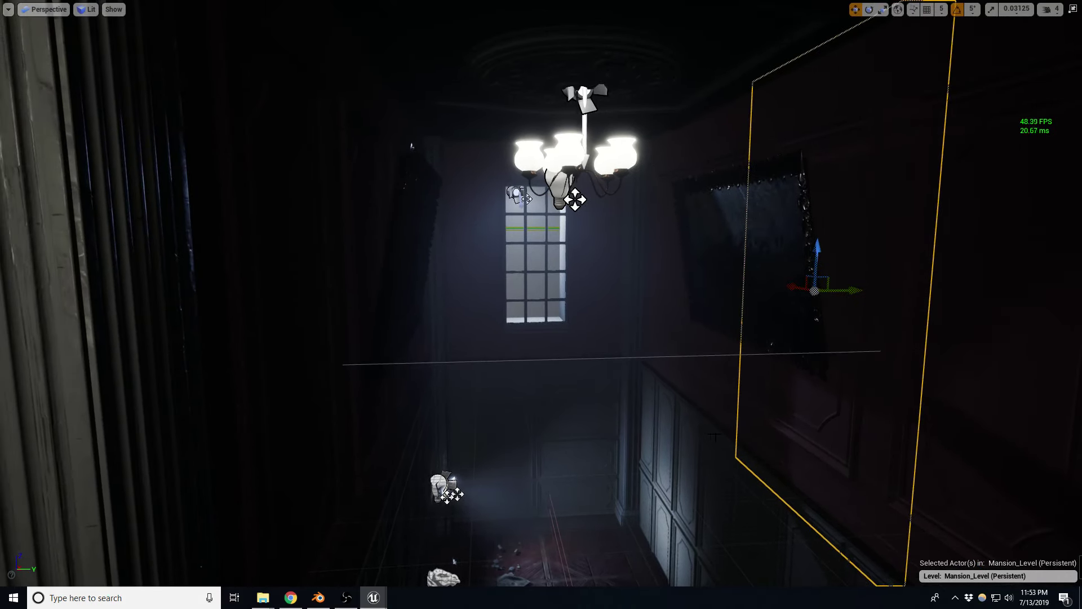
key(alt+Tab)
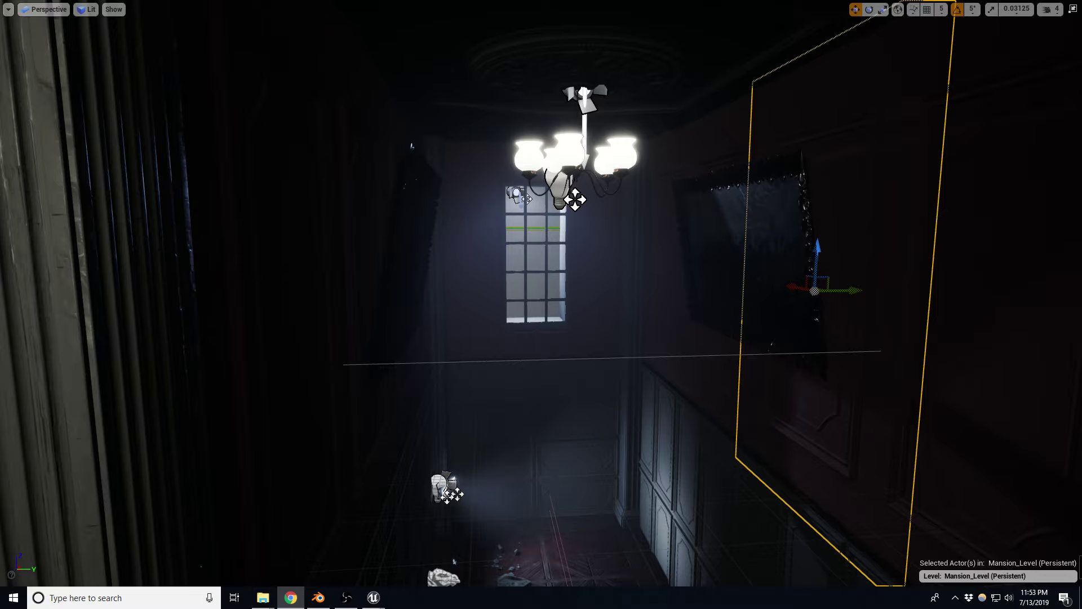
key(a)
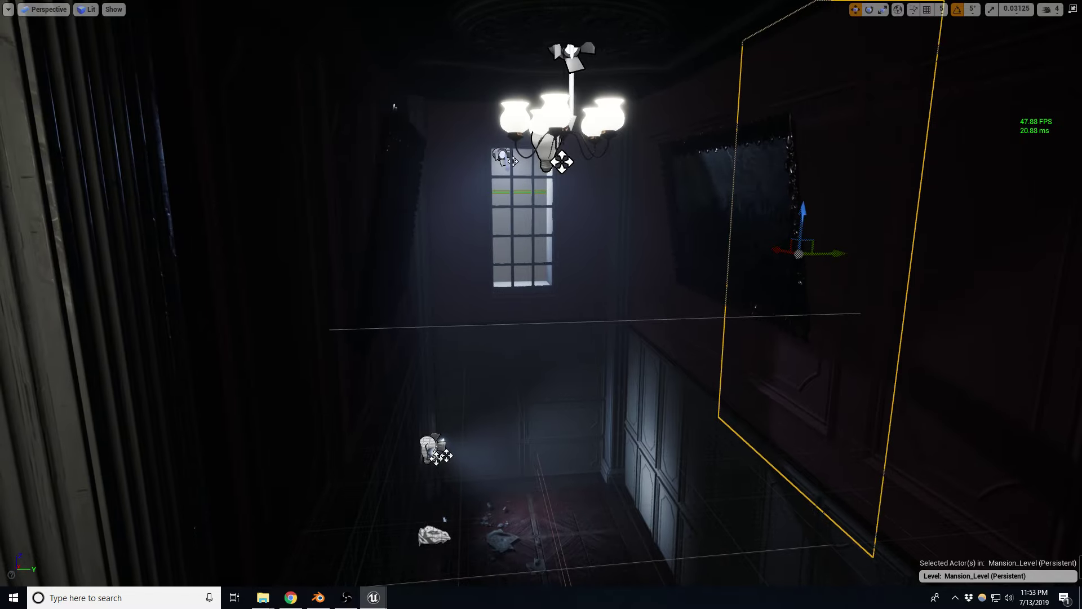
key(w)
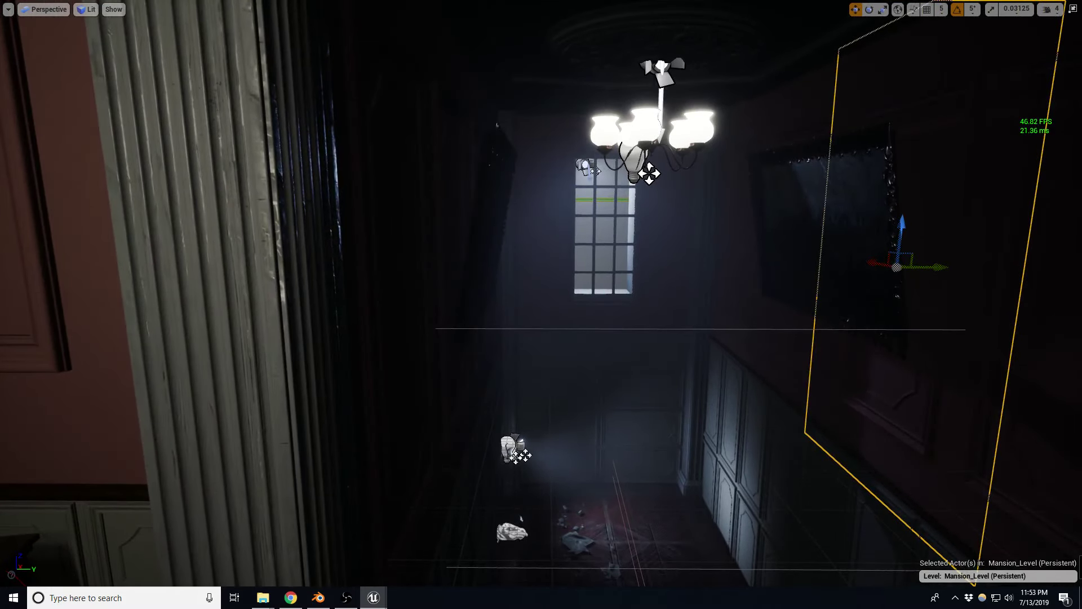
click(630, 153)
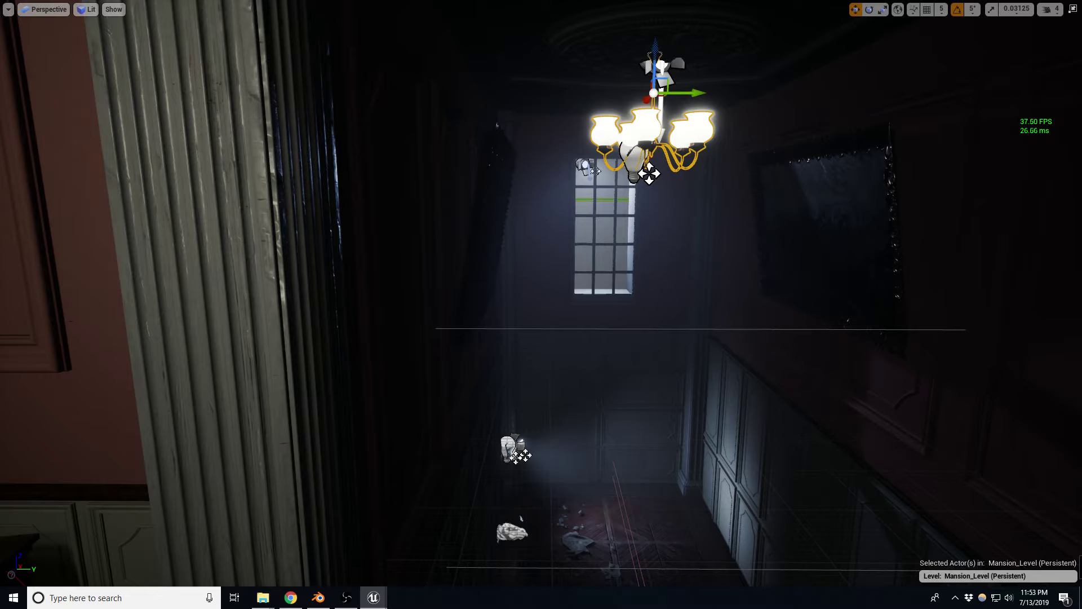
Turn on Game View and fly right through the hallway.
key(d)
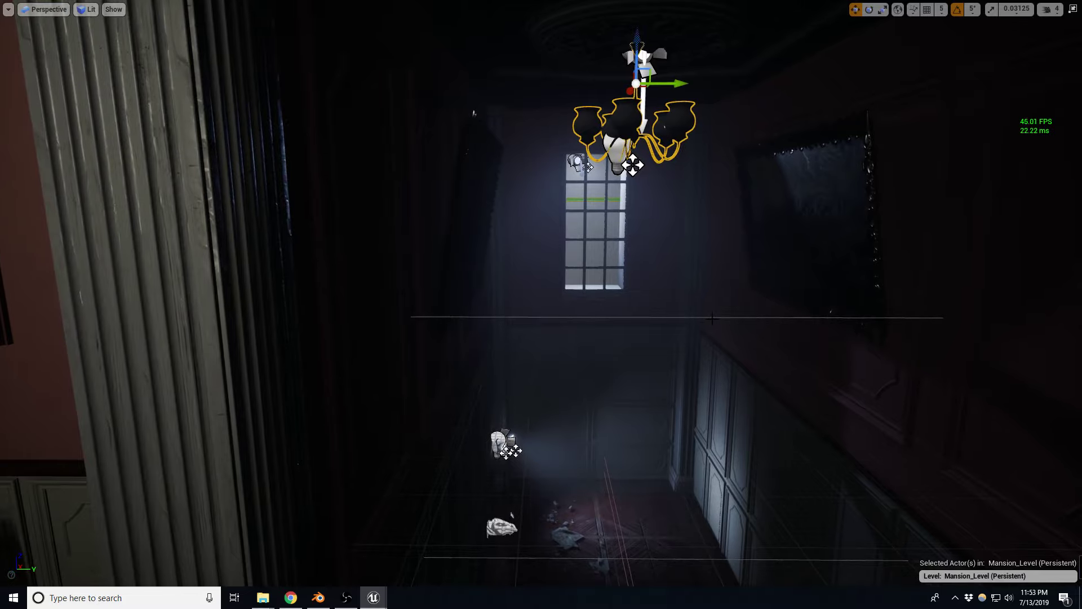
key(g)
key(d)
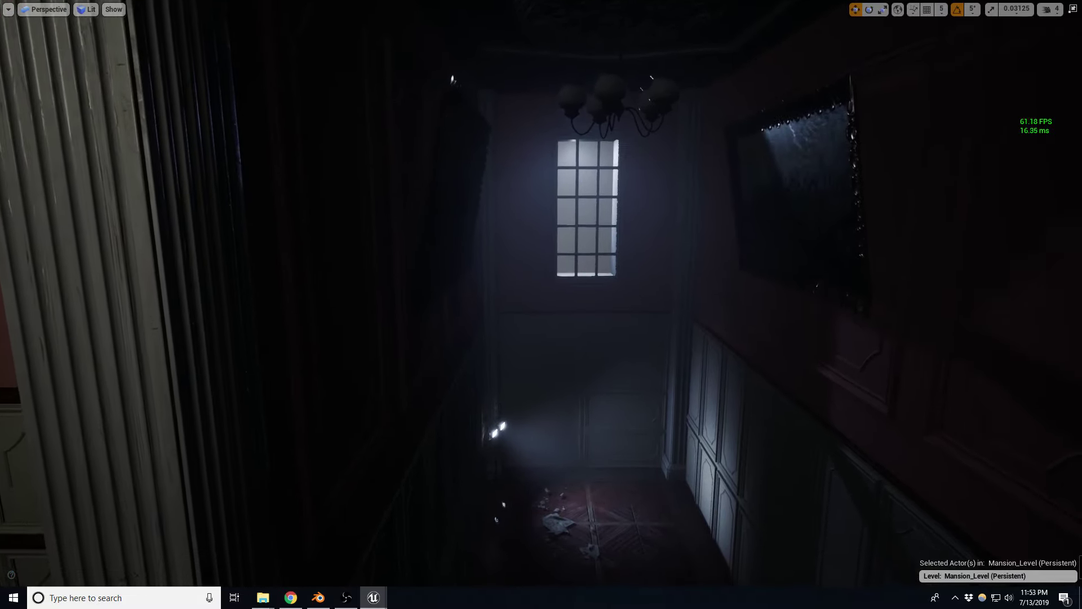
key(d)
key(d)
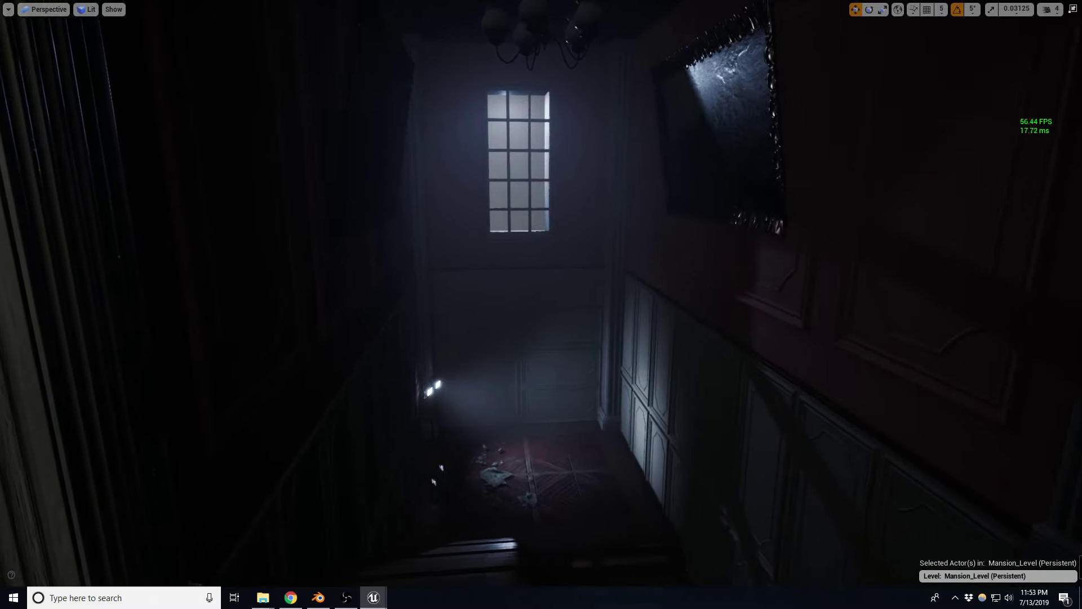
key(d)
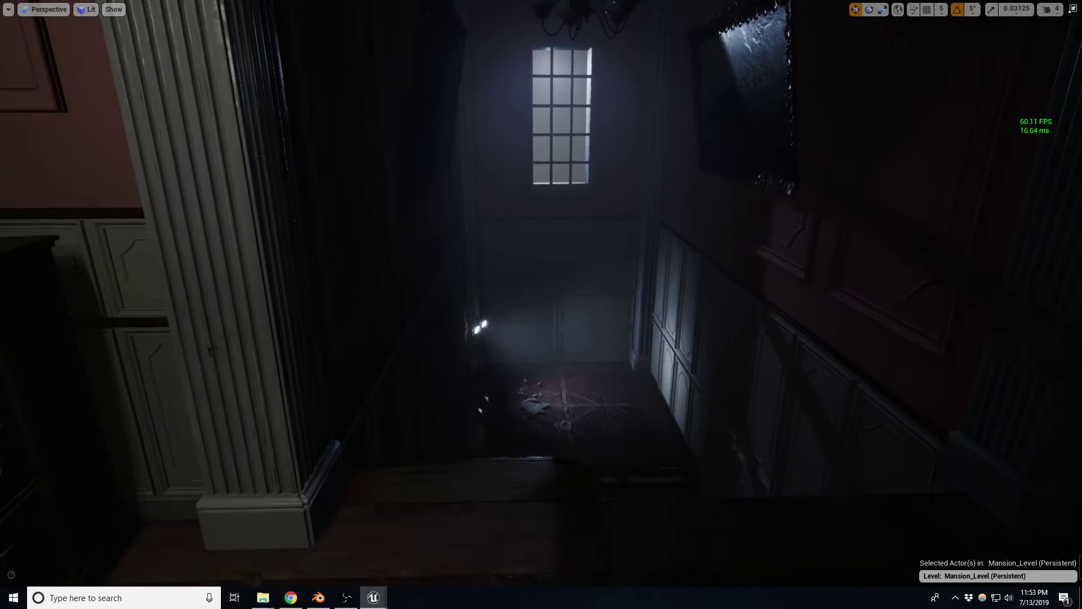
Rise toward the end window, check Light Complexity, then return to Lit view.
key(e)
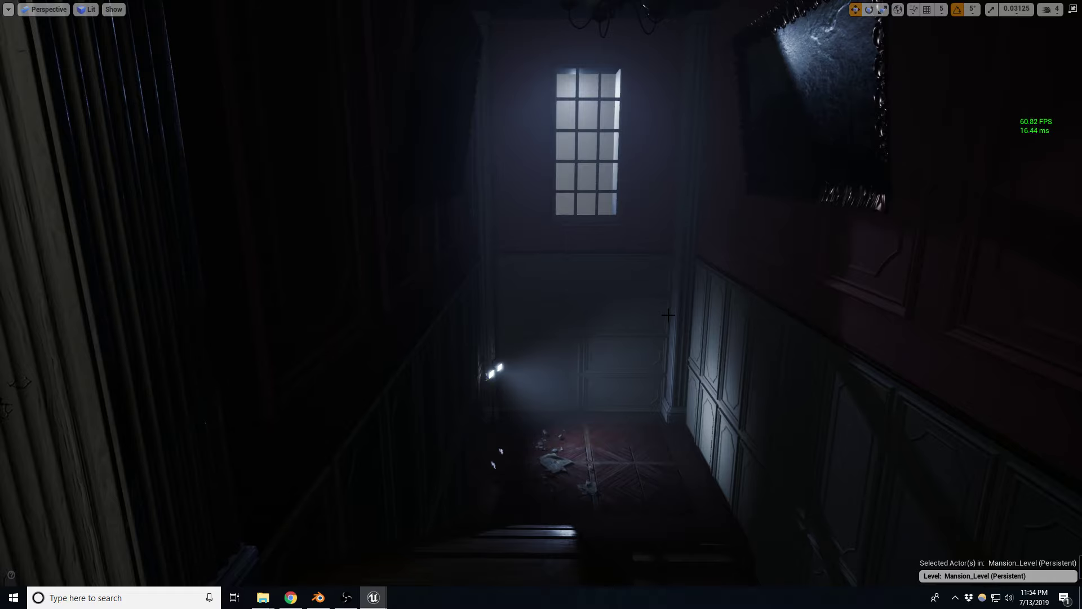
key(alt+7)
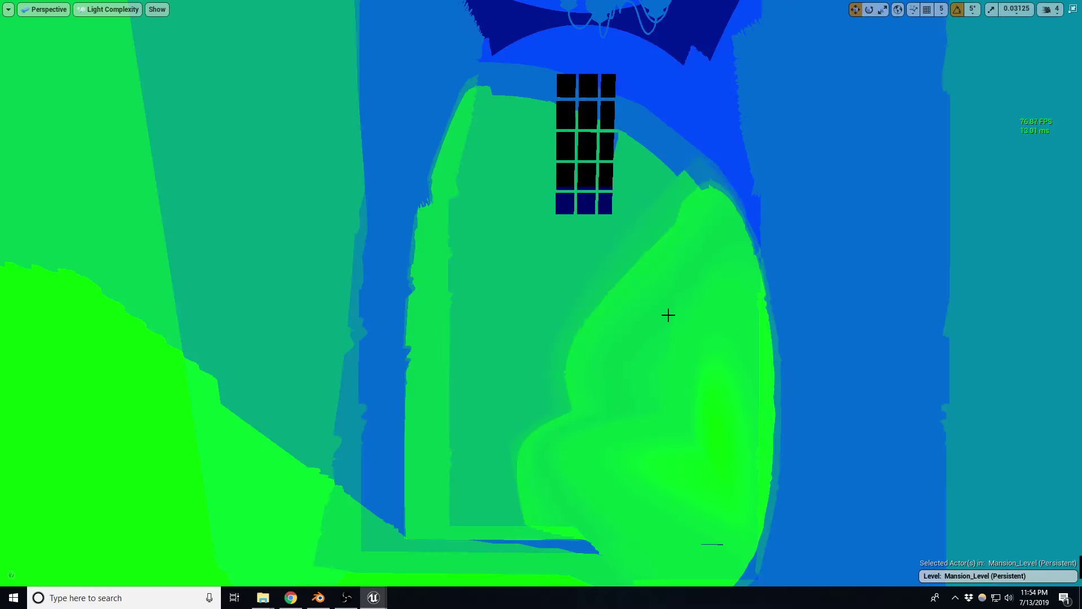
key(alt+4)
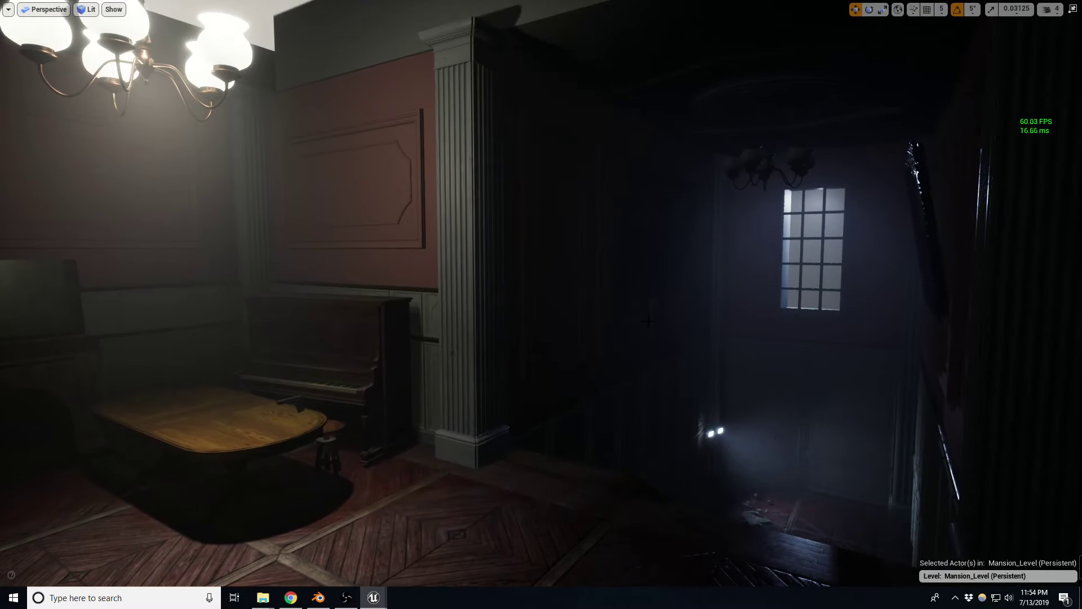
Save Mansion_Level, show the frame-rate counter, and switch to the web browser.
key(ctrl+s)
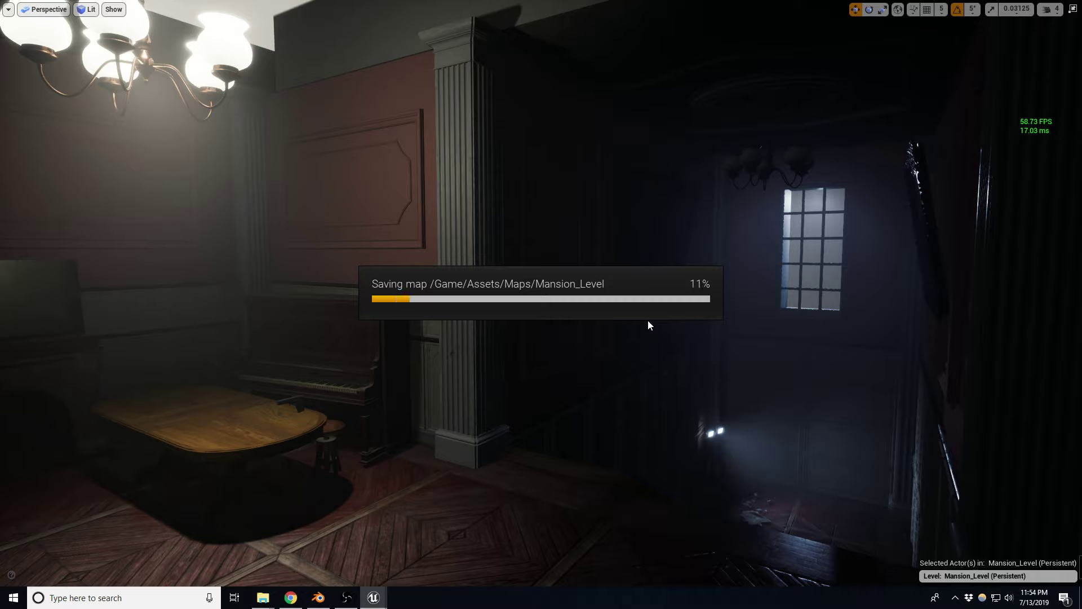
key(ctrl+shift+h)
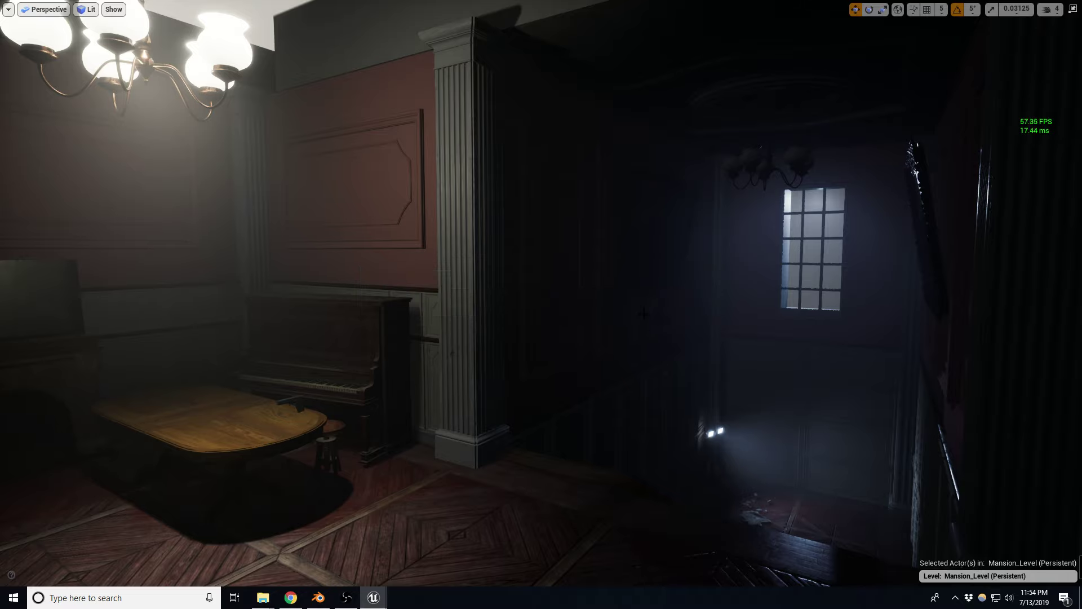
key(alt+Tab)
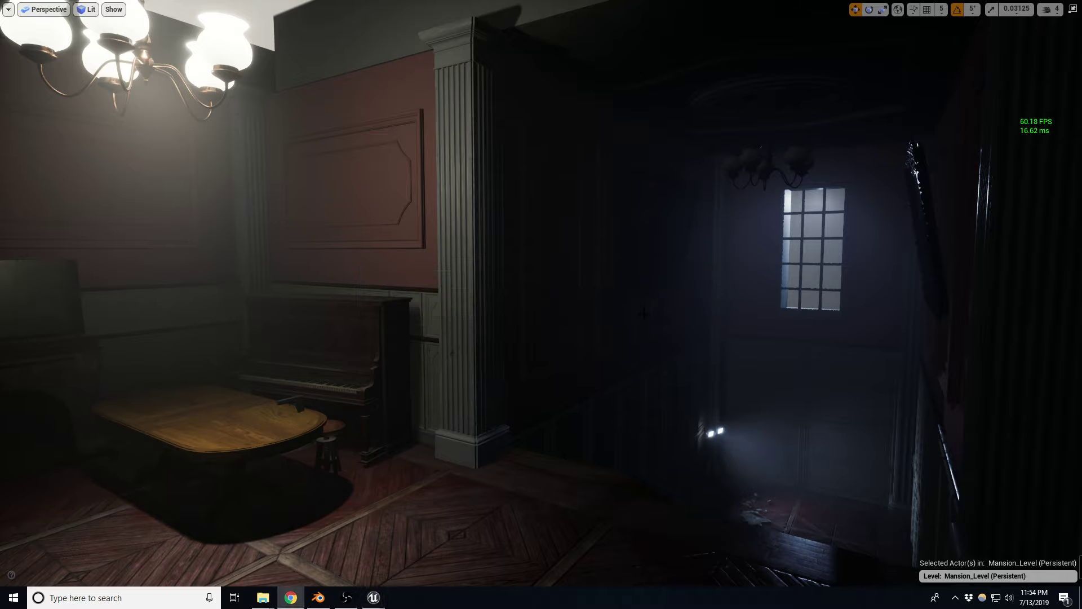